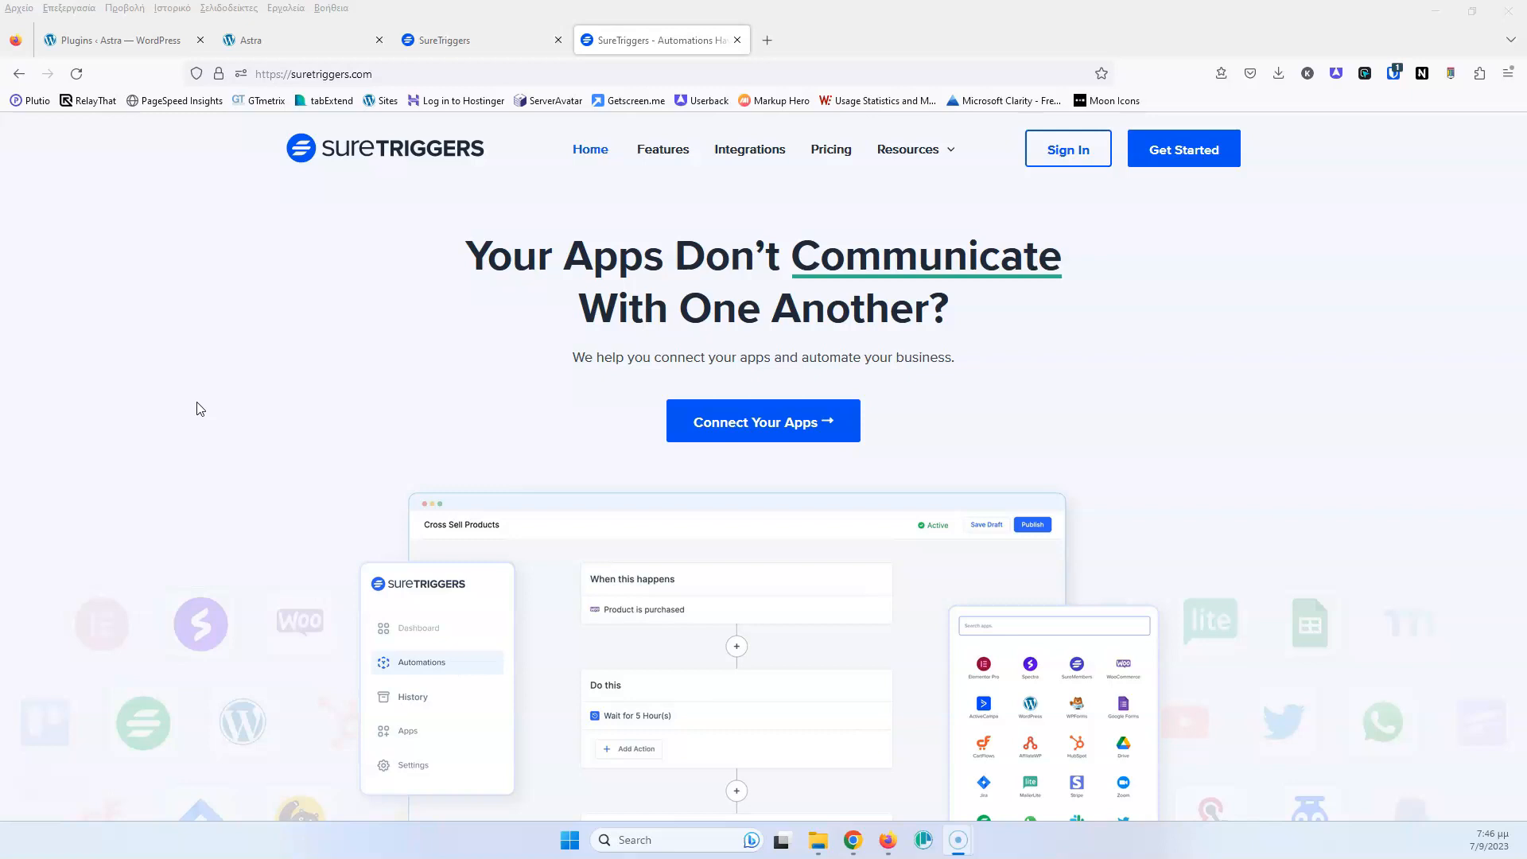
Review the SureTriggers pricing plans and switch billing from Yearly to Monthly
{"action": "left_click", "coordinate": [767, 40]}
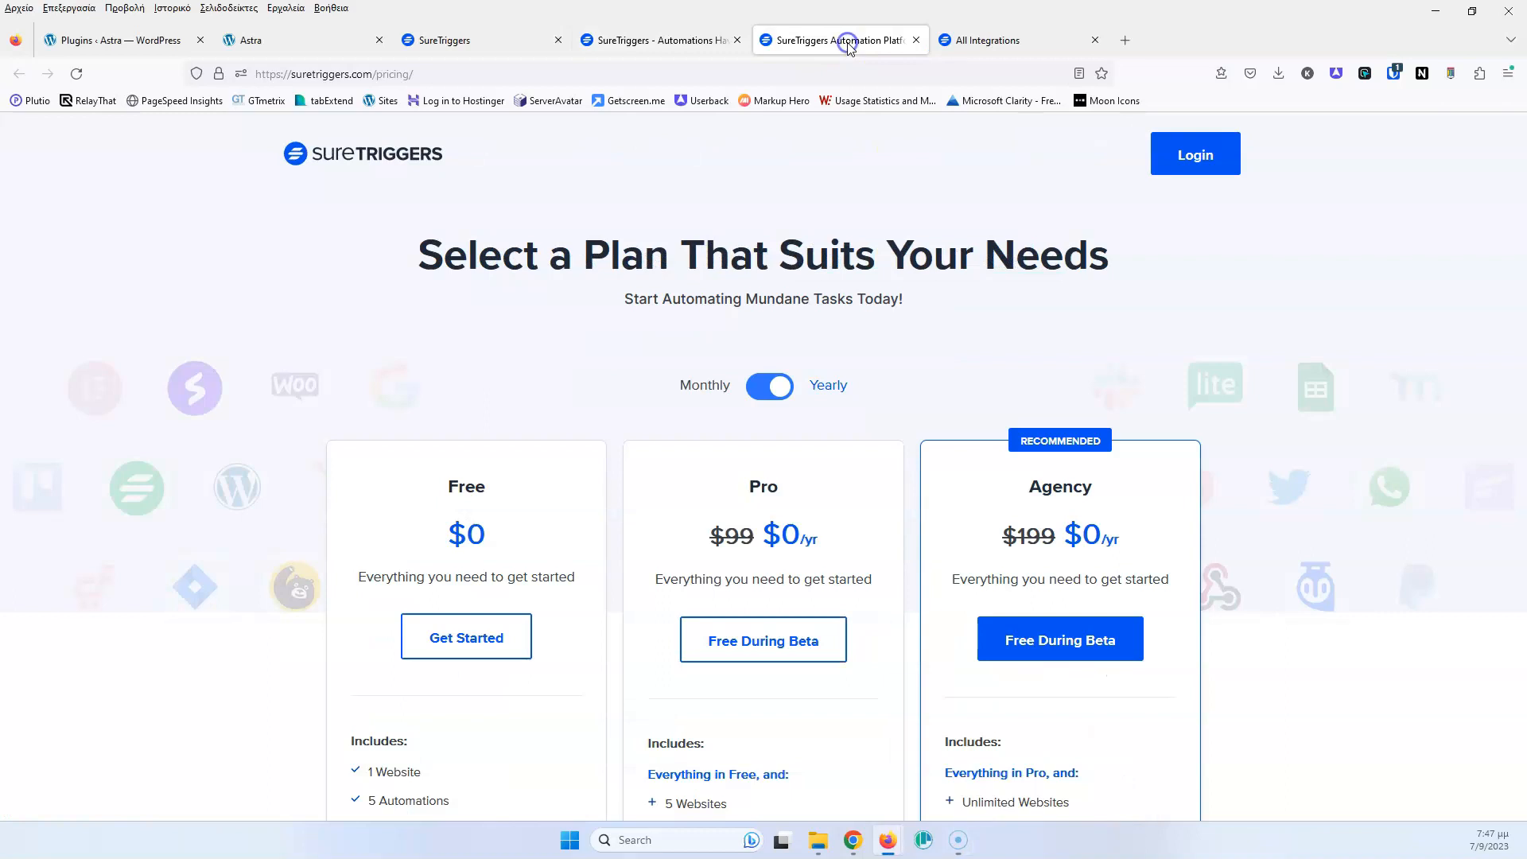
{"action": "scroll", "coordinate": [421, 384], "scroll_direction": "down", "scroll_amount": 3}
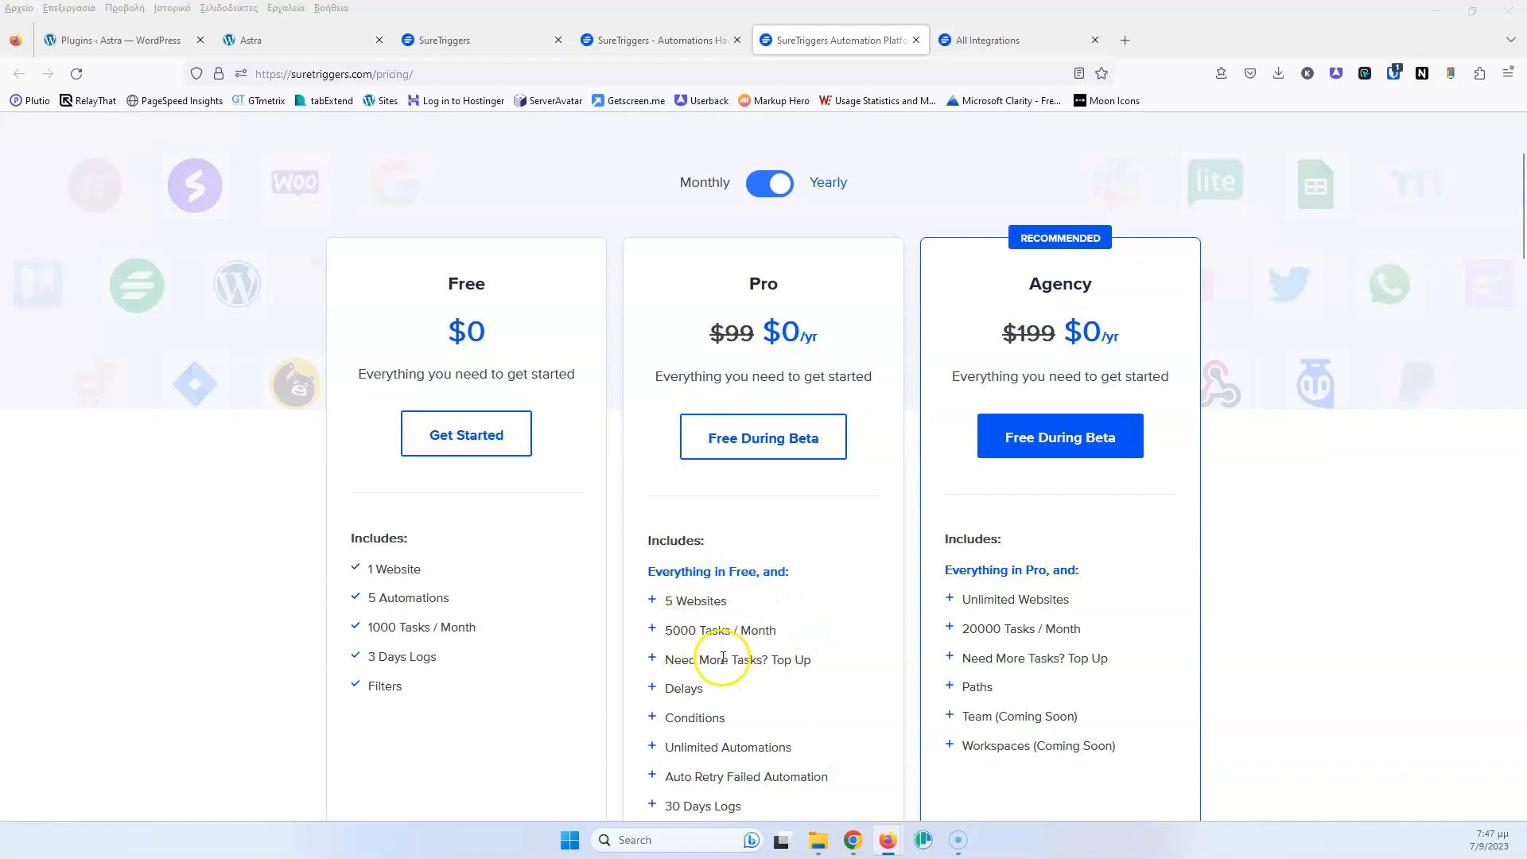
{"action": "scroll", "coordinate": [785, 632], "scroll_direction": "down", "scroll_amount": 2}
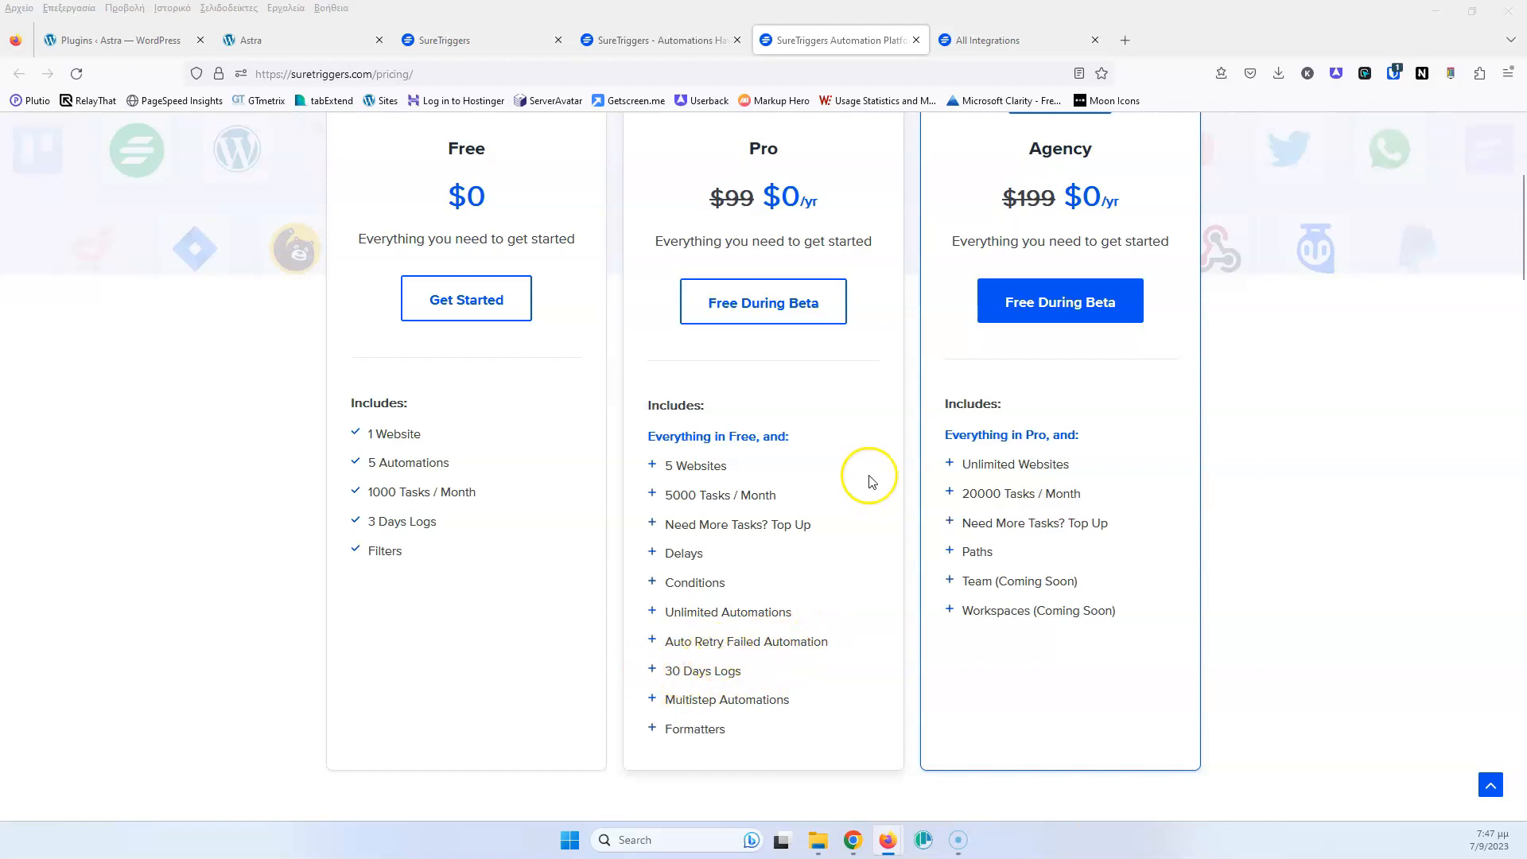
{"action": "scroll", "coordinate": [875, 497], "scroll_direction": "up", "scroll_amount": 2}
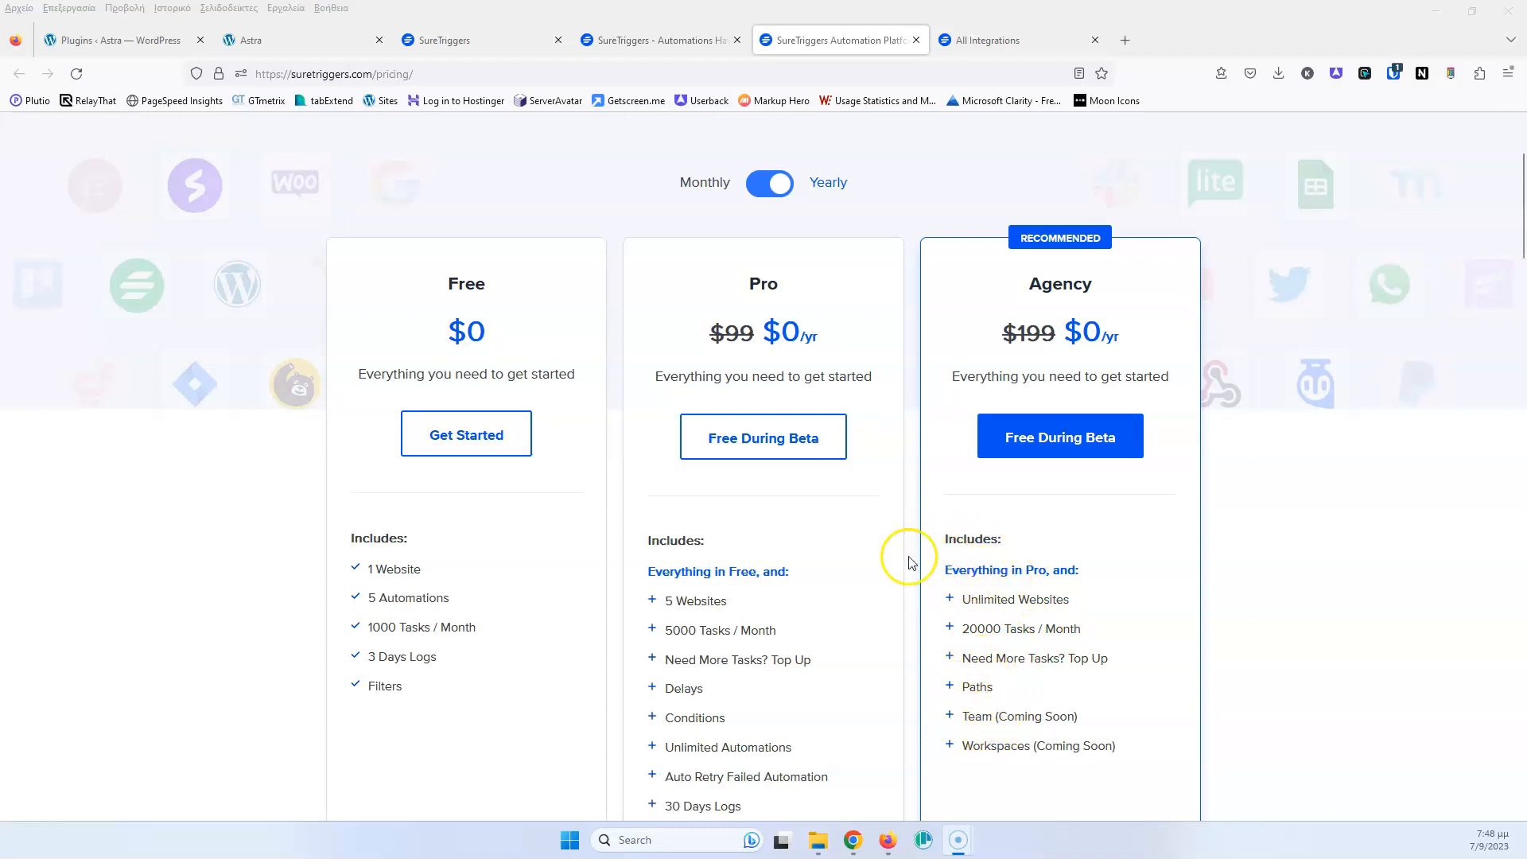
{"action": "left_click", "coordinate": [773, 186]}
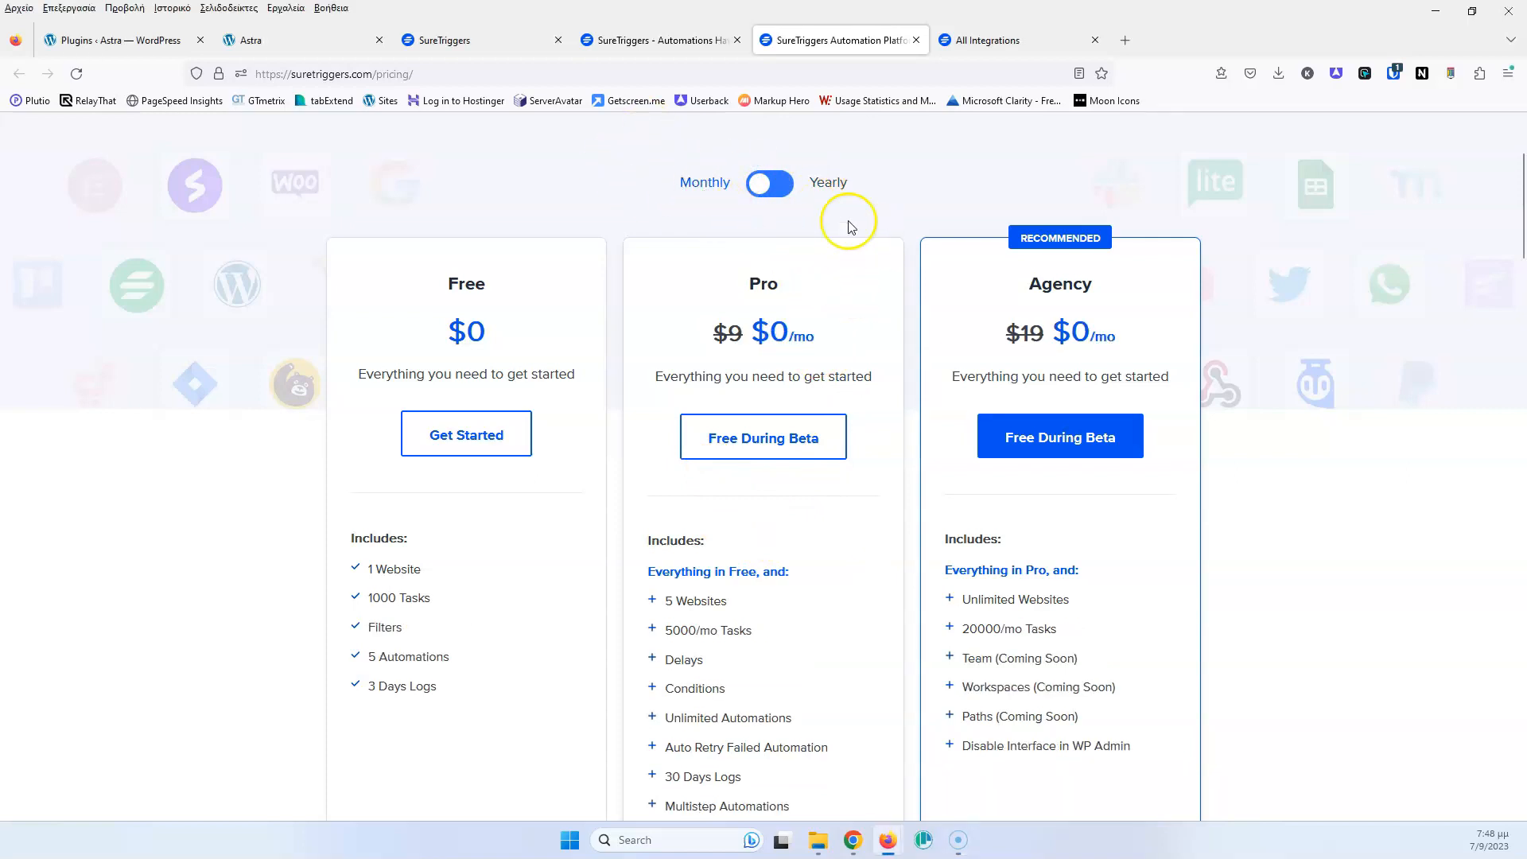
Close the pricing tab and load two more batches of integrations
{"action": "left_click", "coordinate": [915, 40]}
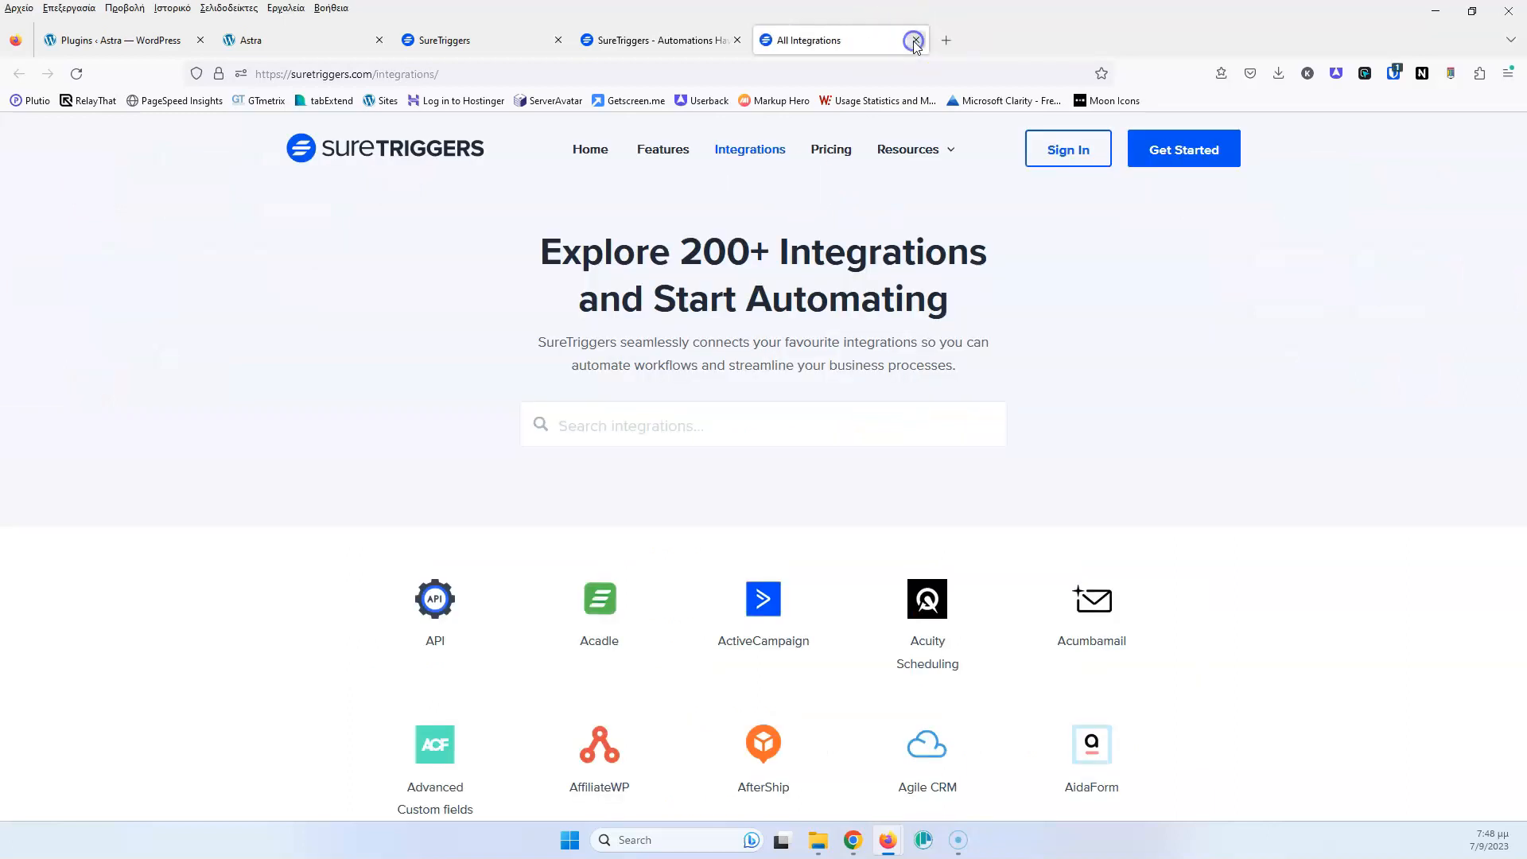
{"action": "scroll", "coordinate": [368, 416], "scroll_direction": "down", "scroll_amount": 5}
{"action": "scroll", "coordinate": [318, 437], "scroll_direction": "down", "scroll_amount": 5}
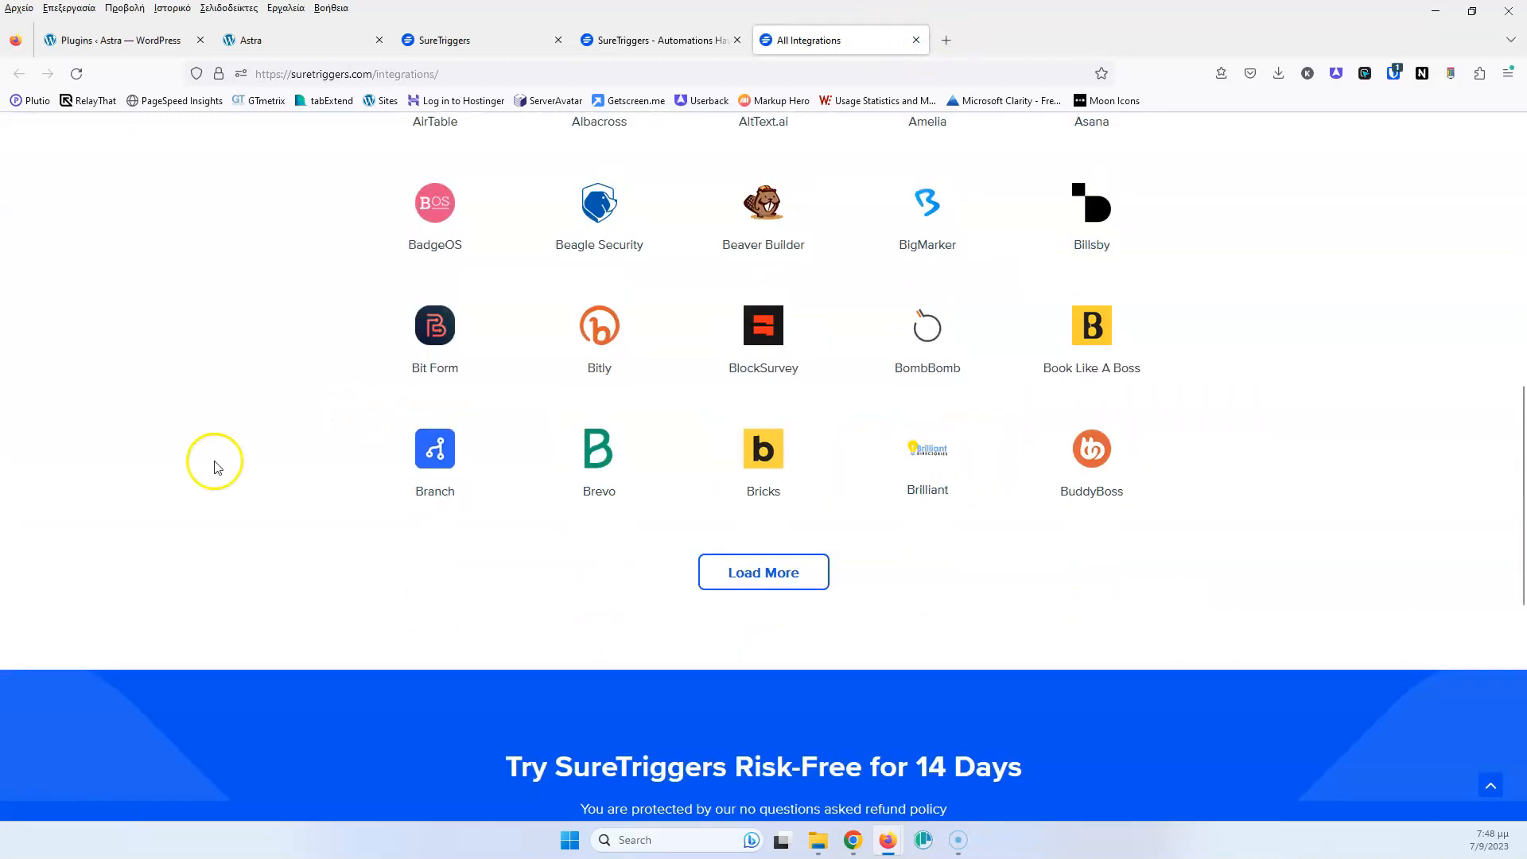
{"action": "left_click", "coordinate": [743, 570]}
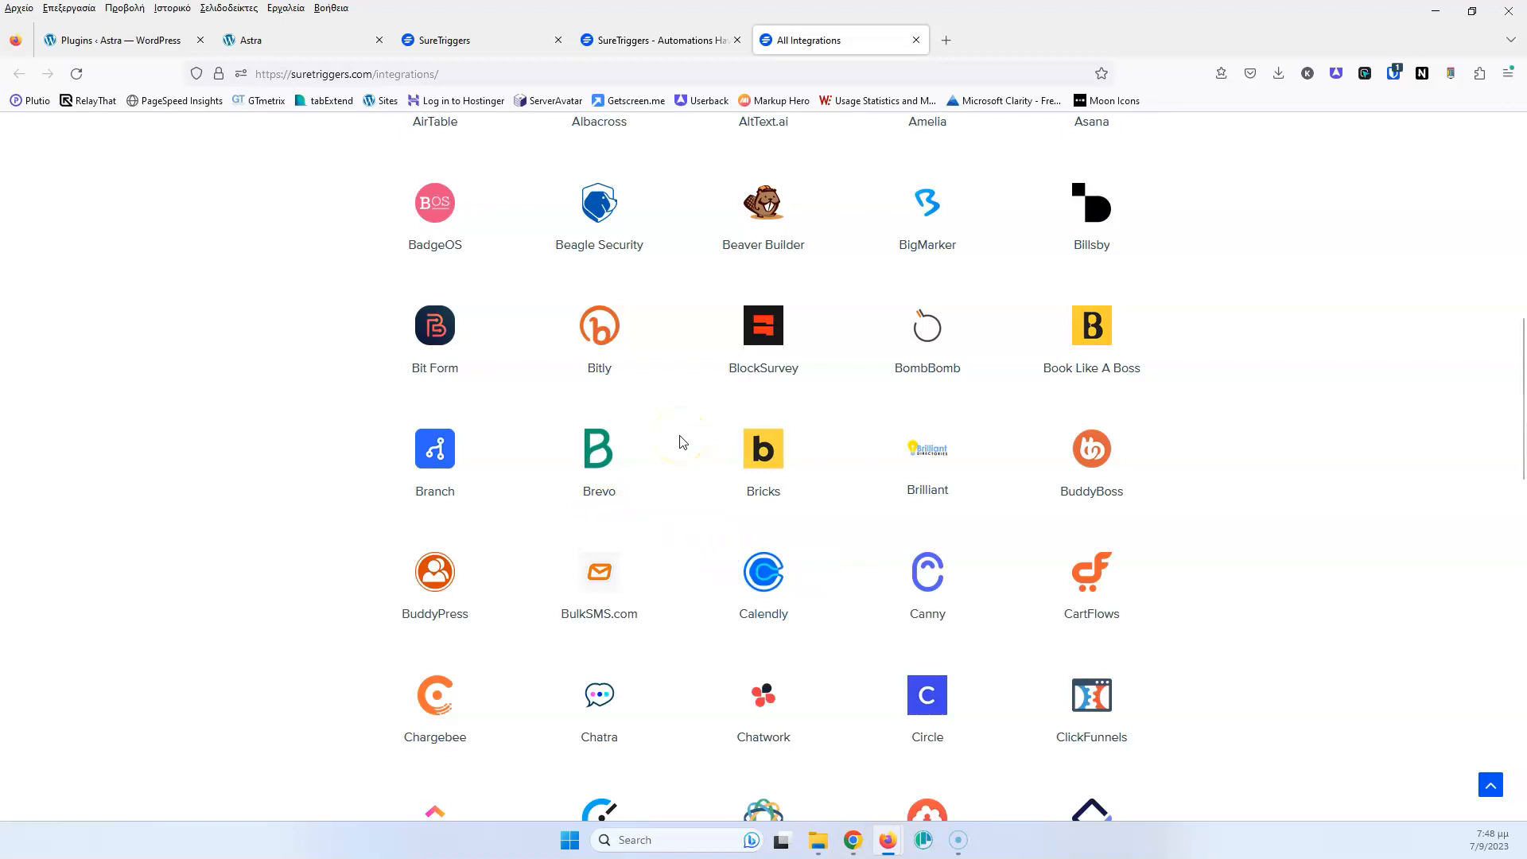
{"action": "scroll", "coordinate": [675, 433], "scroll_direction": "down", "scroll_amount": 8}
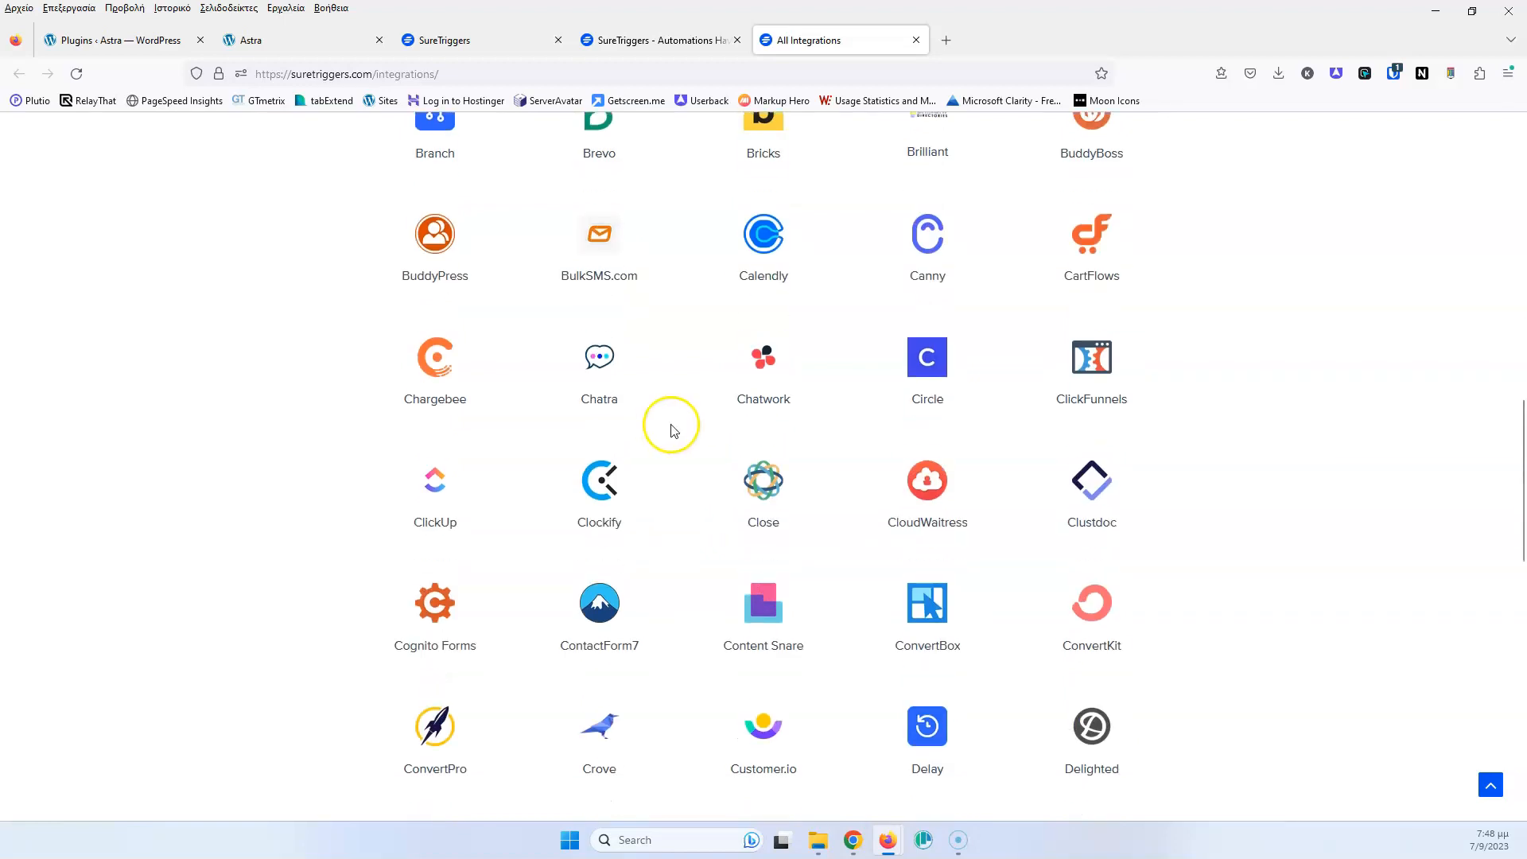
{"action": "left_click", "coordinate": [744, 634]}
{"action": "scroll", "coordinate": [676, 437], "scroll_direction": "down", "scroll_amount": 15}
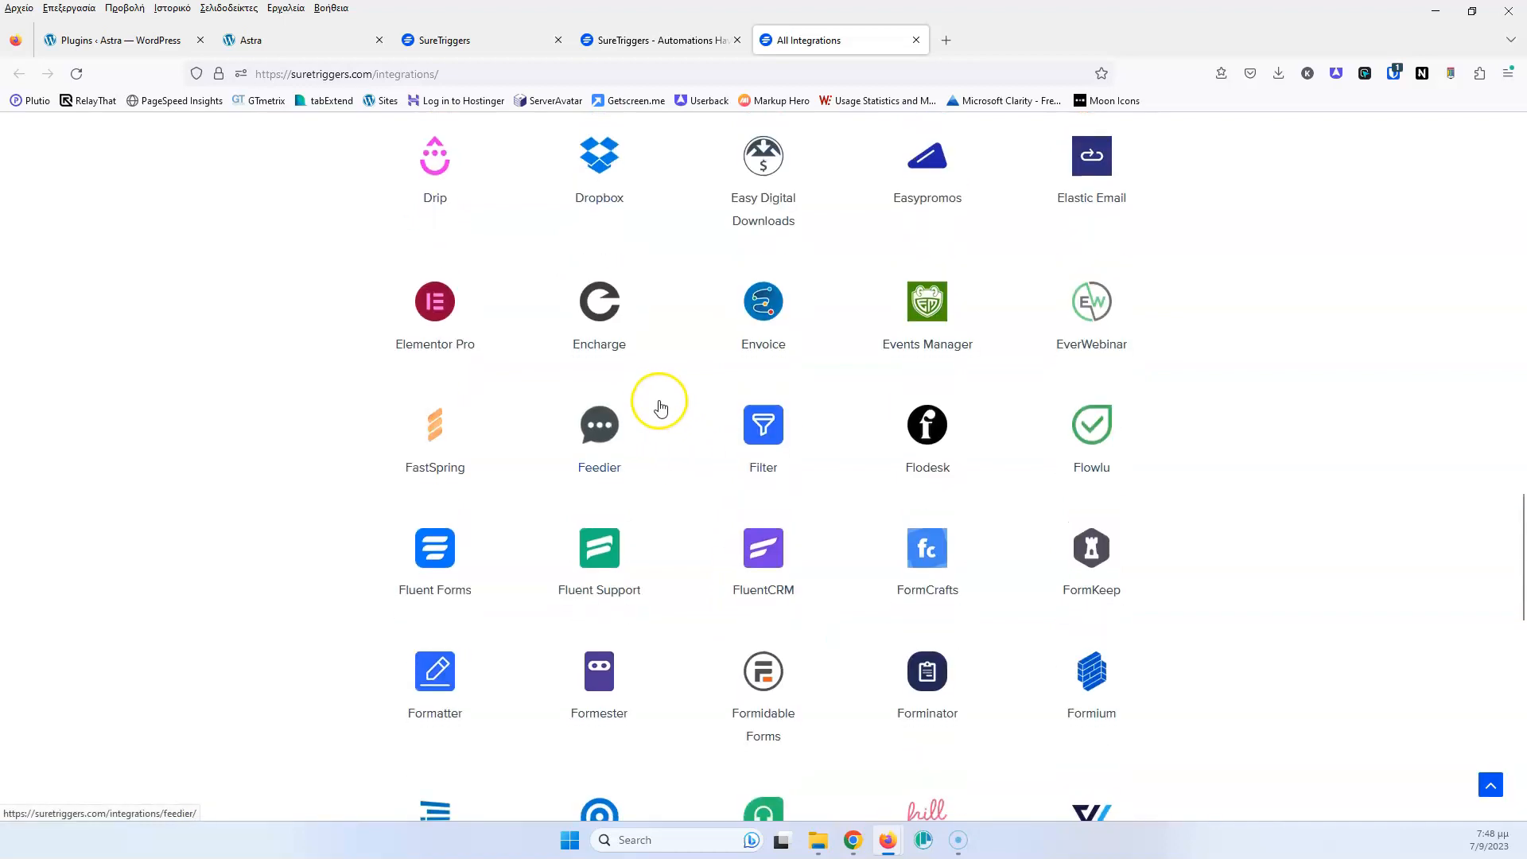
{"action": "scroll", "coordinate": [770, 327], "scroll_direction": "up", "scroll_amount": 4}
Load two further batches of integrations and close the extra SureTriggers homepage tab
{"action": "left_click", "coordinate": [767, 353]}
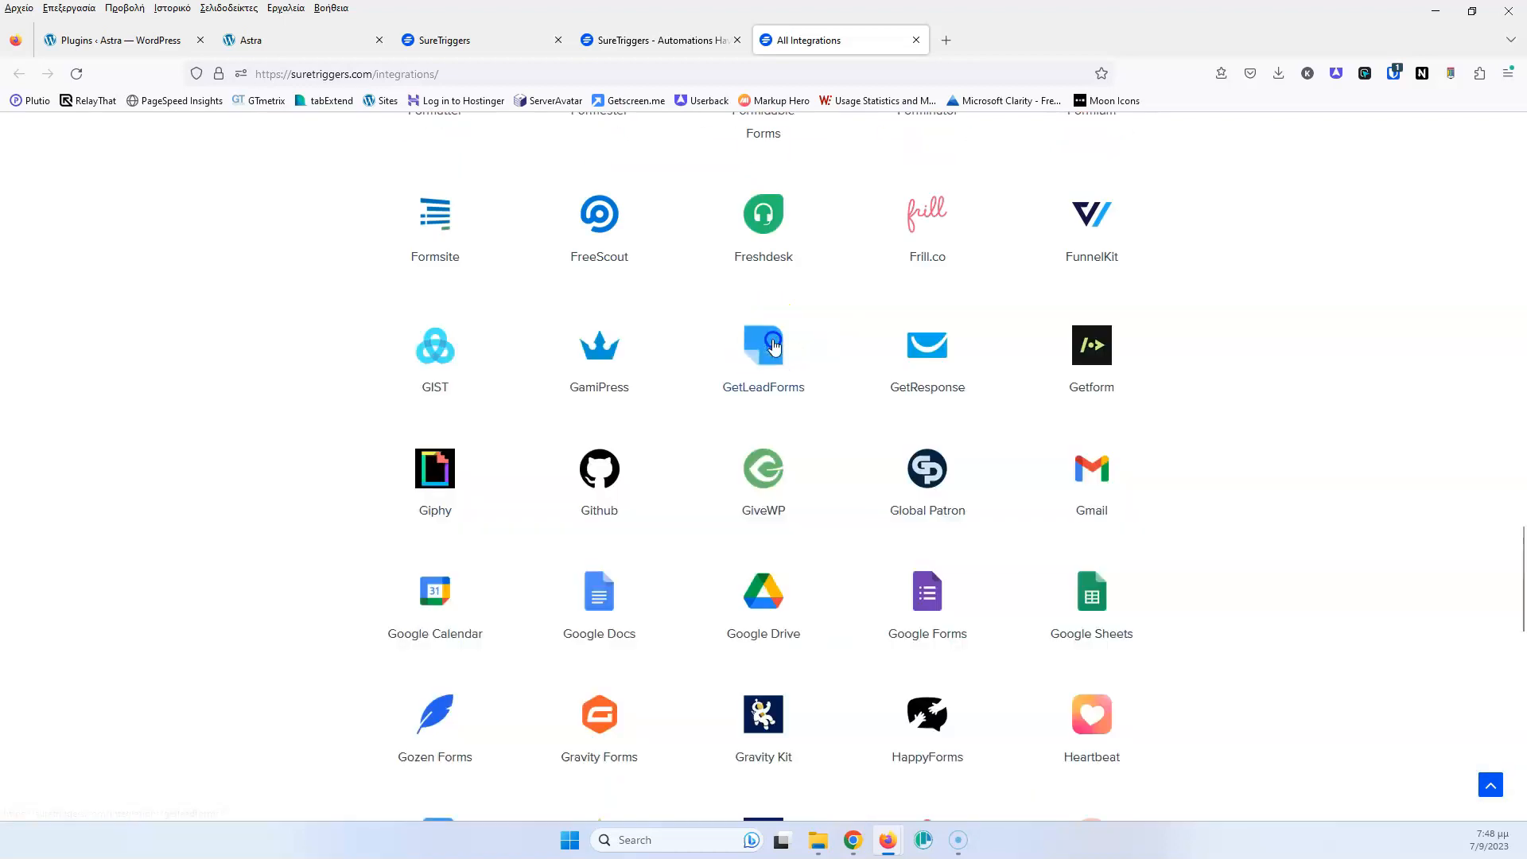
{"action": "scroll", "coordinate": [668, 327], "scroll_direction": "down", "scroll_amount": 10}
{"action": "left_click", "coordinate": [779, 363]}
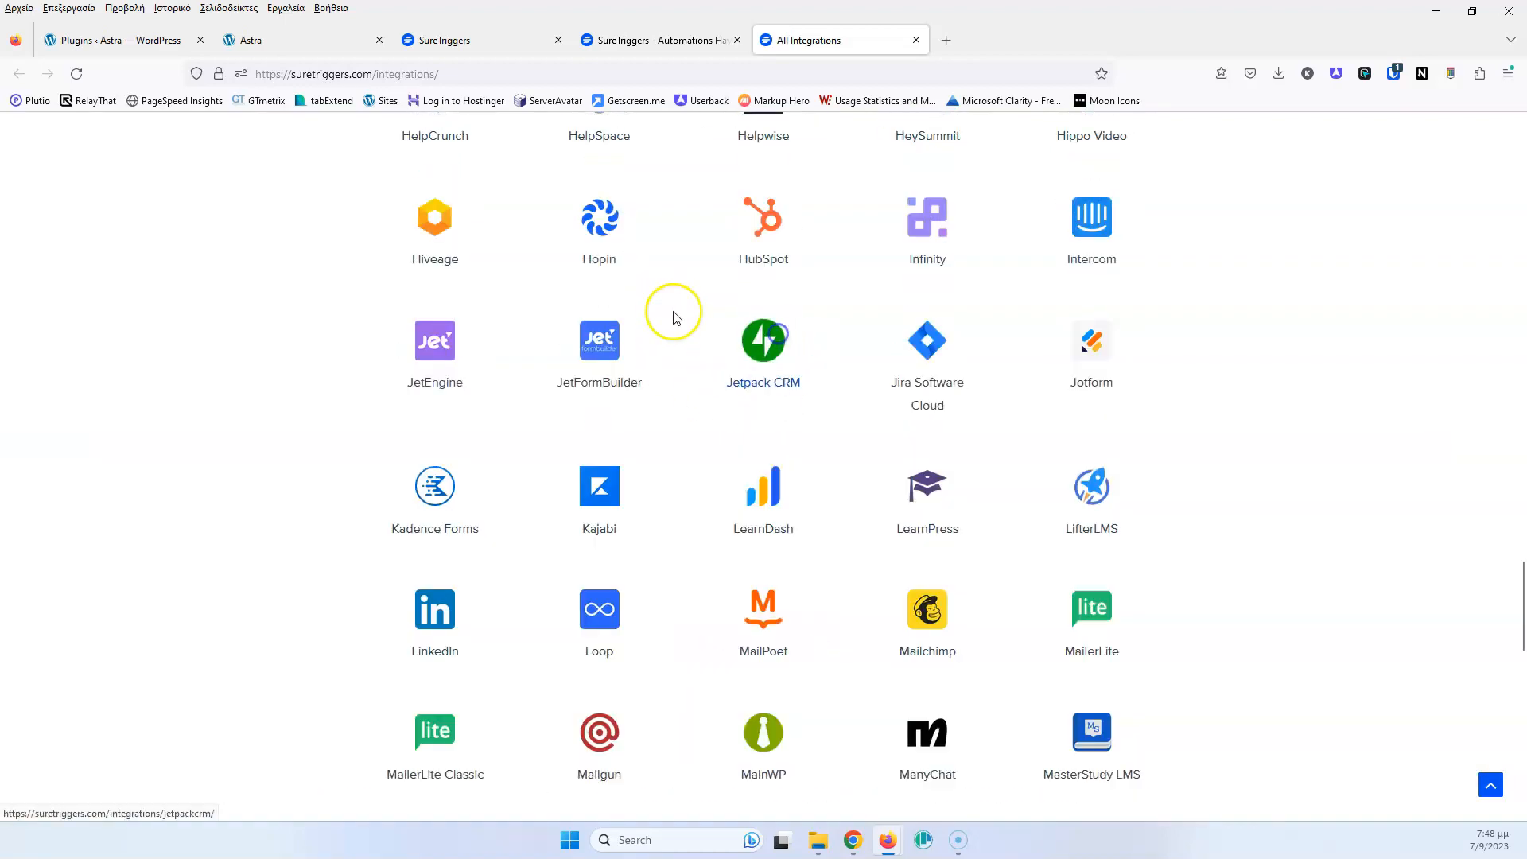
{"action": "scroll", "coordinate": [676, 310], "scroll_direction": "up", "scroll_amount": 20}
{"action": "scroll", "coordinate": [678, 313], "scroll_direction": "up", "scroll_amount": 10}
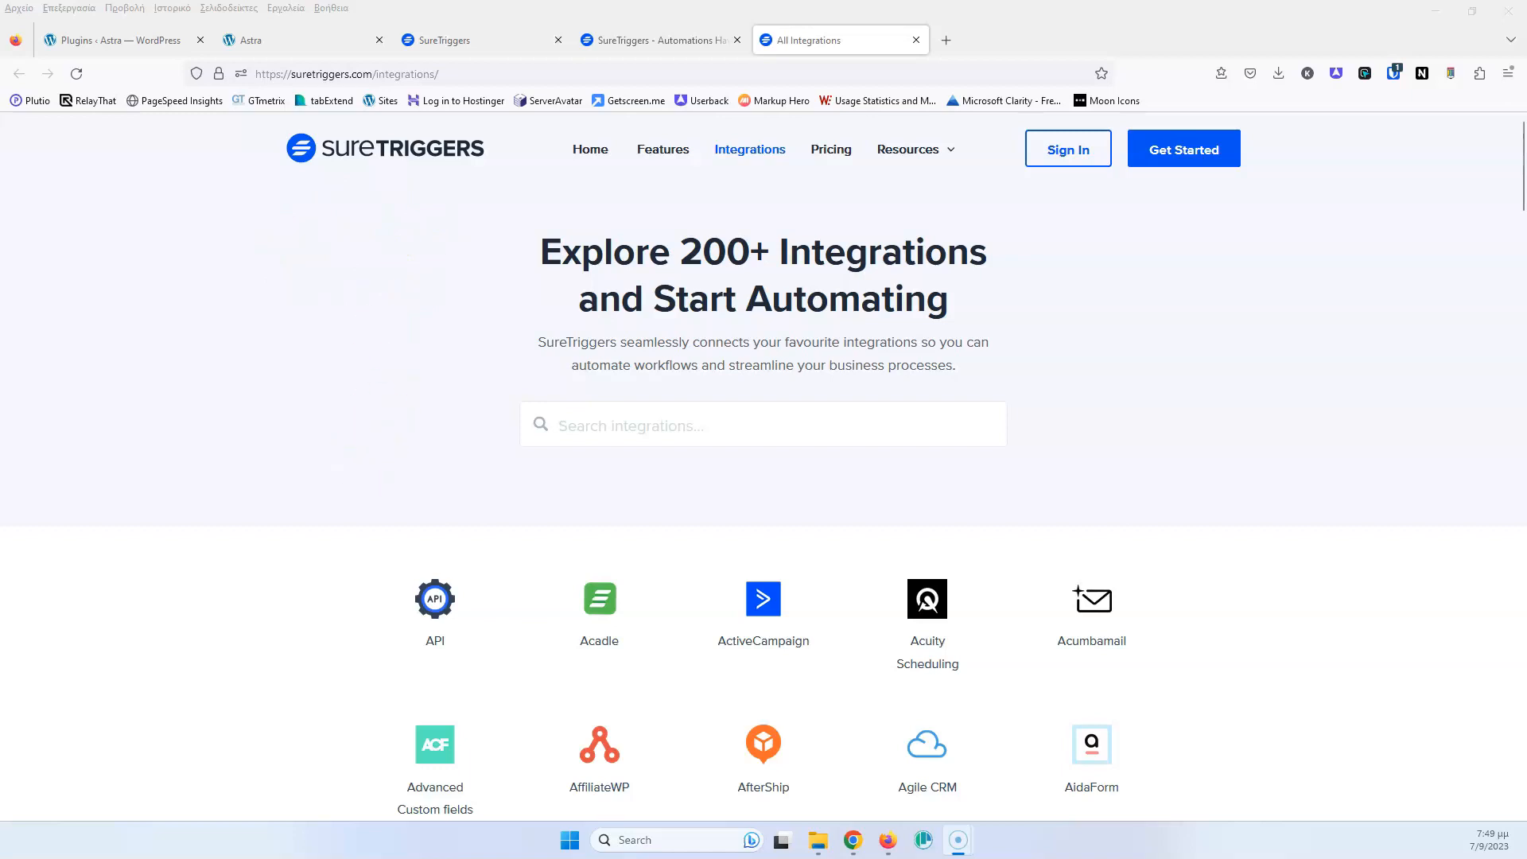
{"action": "left_click", "coordinate": [737, 40]}
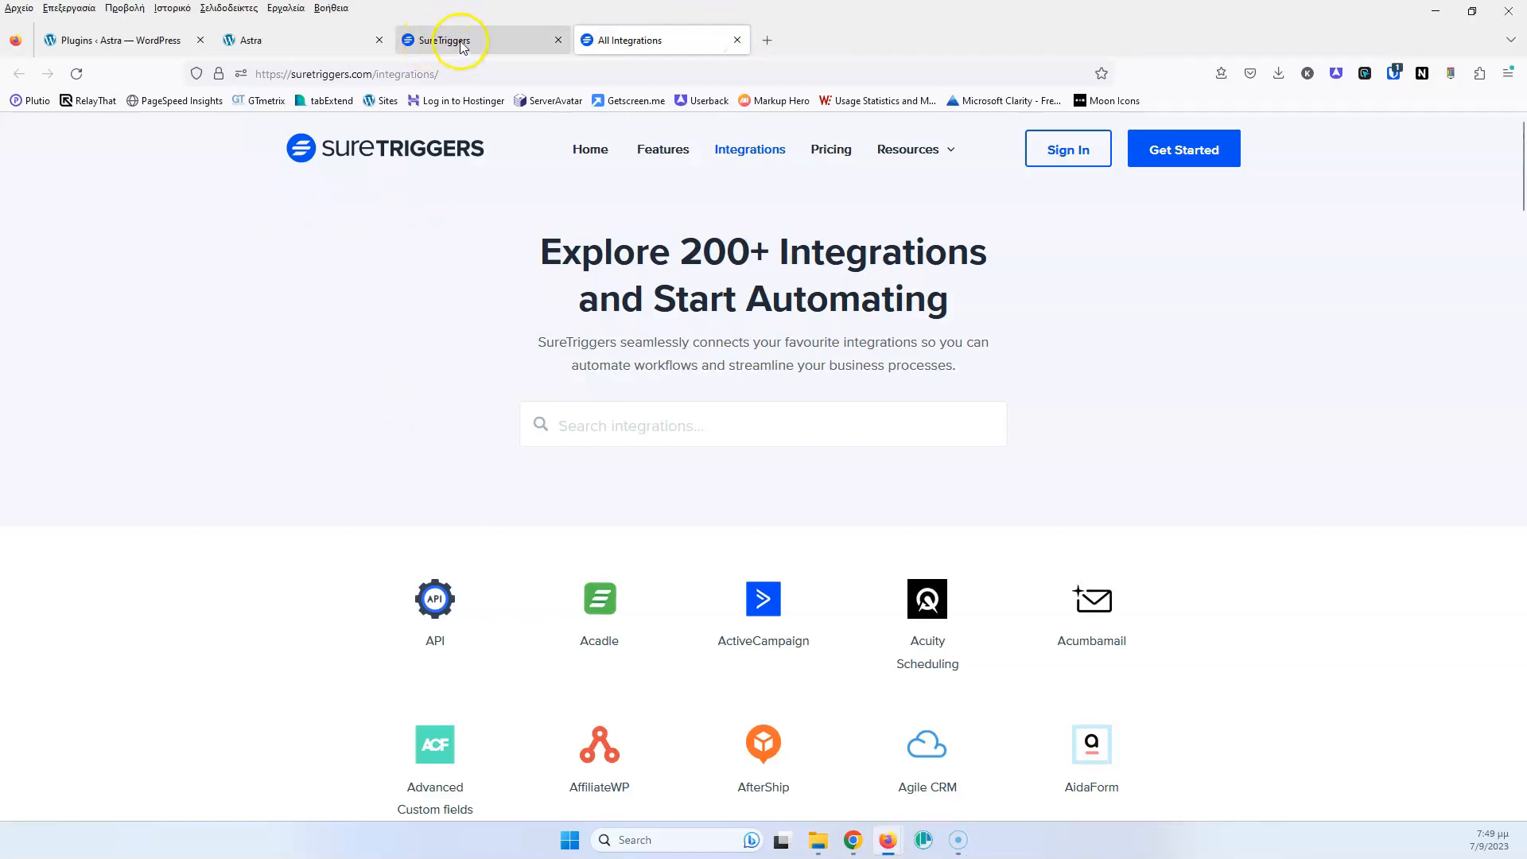
Check the Export, Import and WordPress settings tabs, then go to Recipes
{"action": "left_click", "coordinate": [461, 43]}
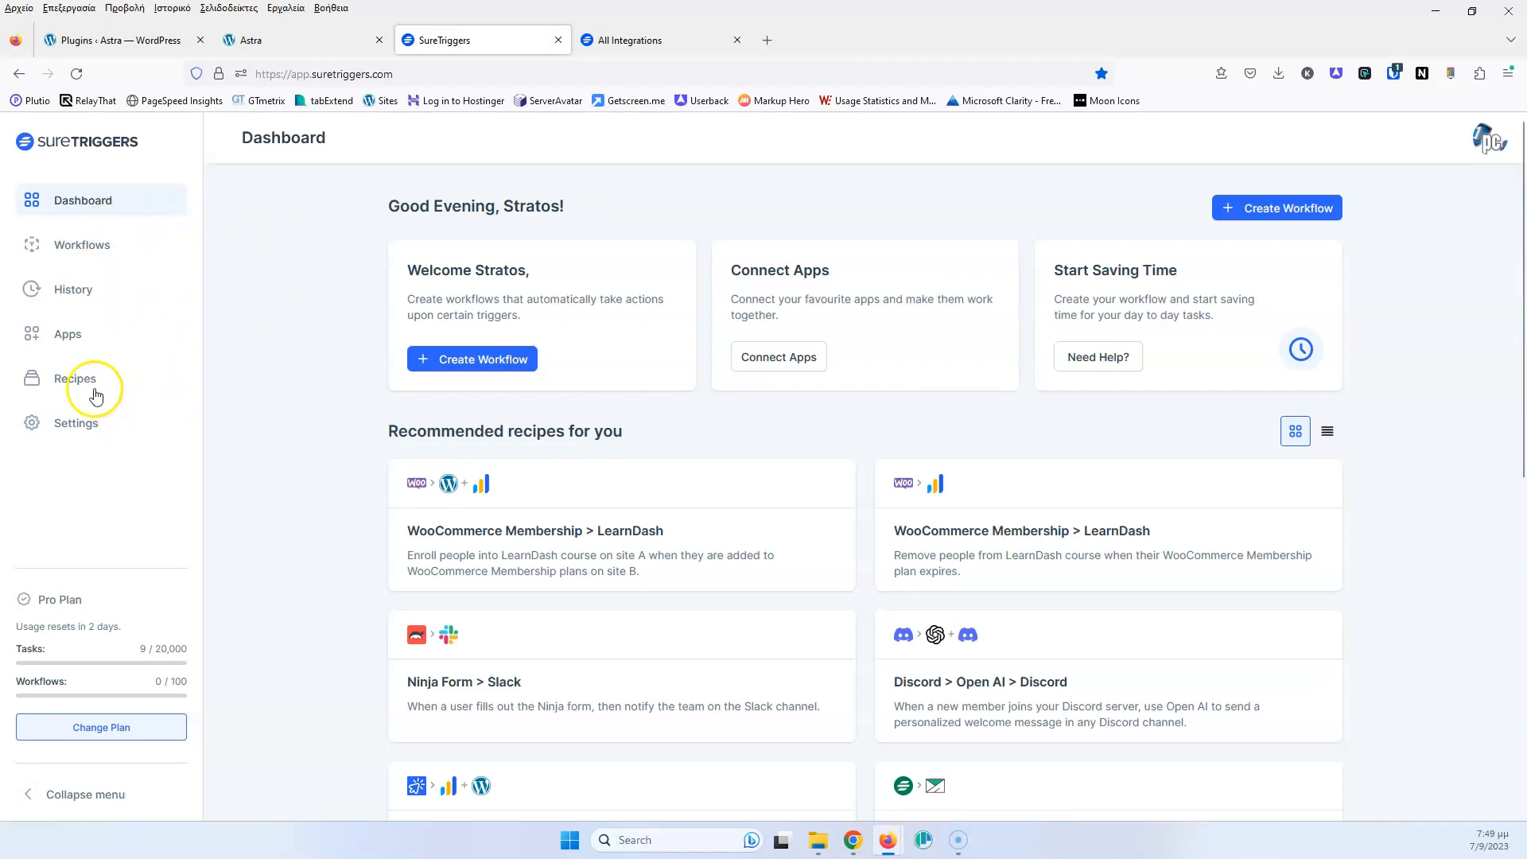
{"action": "left_click", "coordinate": [63, 416]}
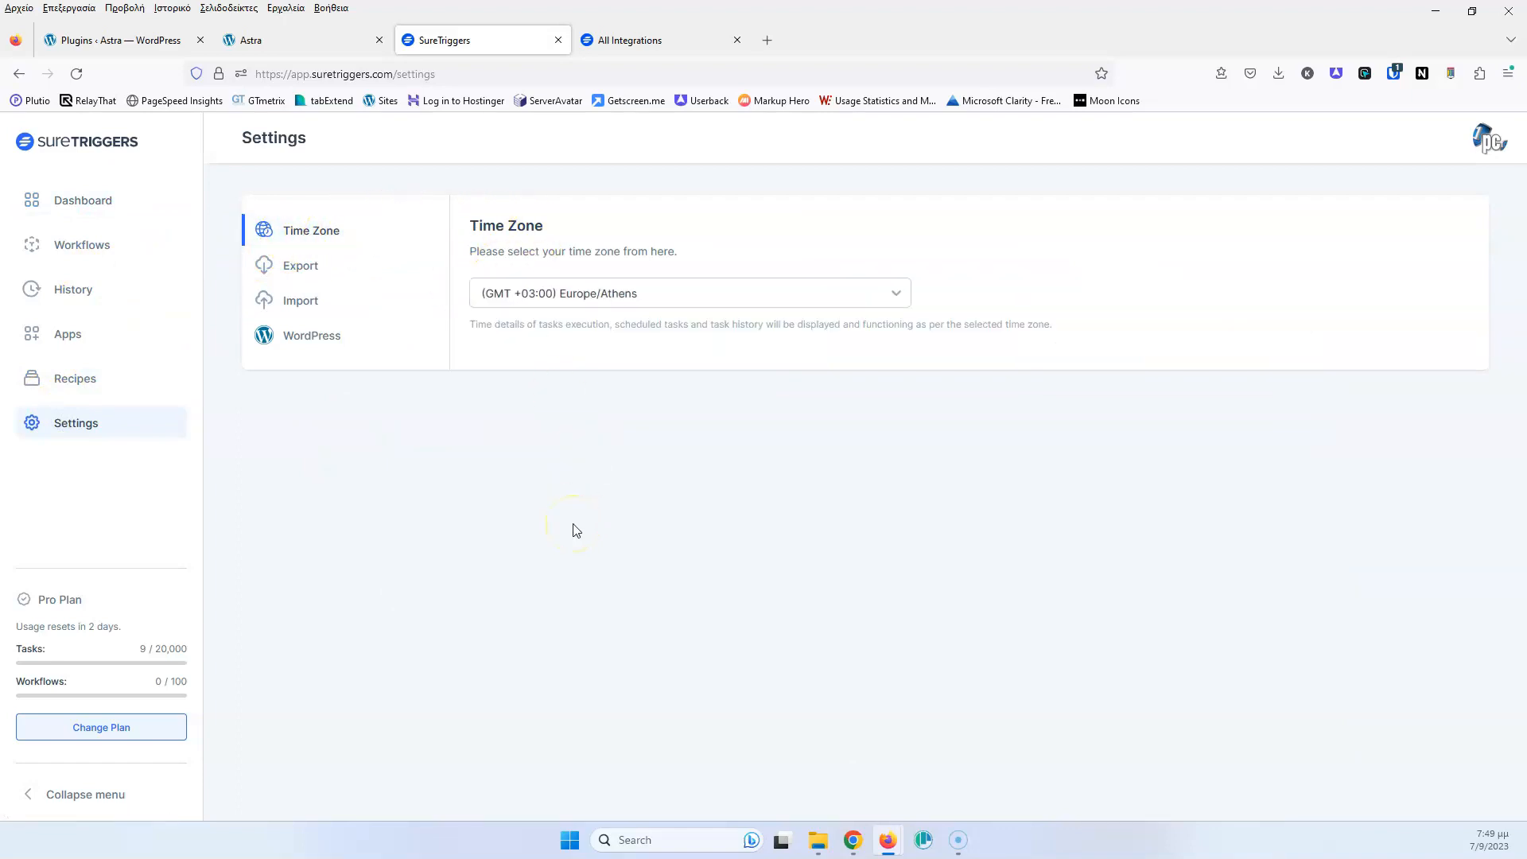
{"action": "left_click", "coordinate": [304, 266]}
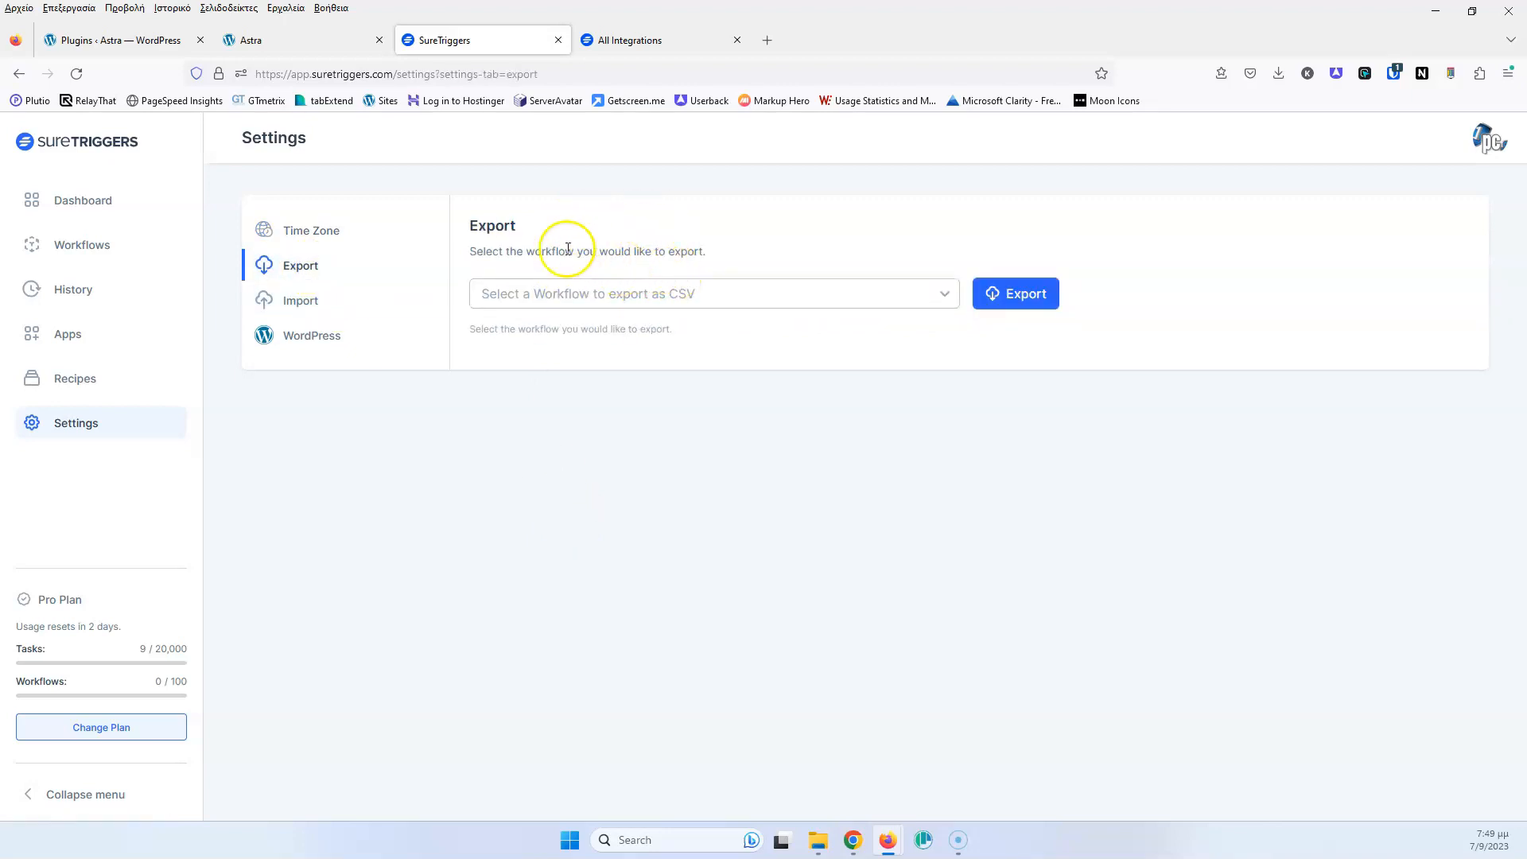
{"action": "left_click", "coordinate": [332, 321]}
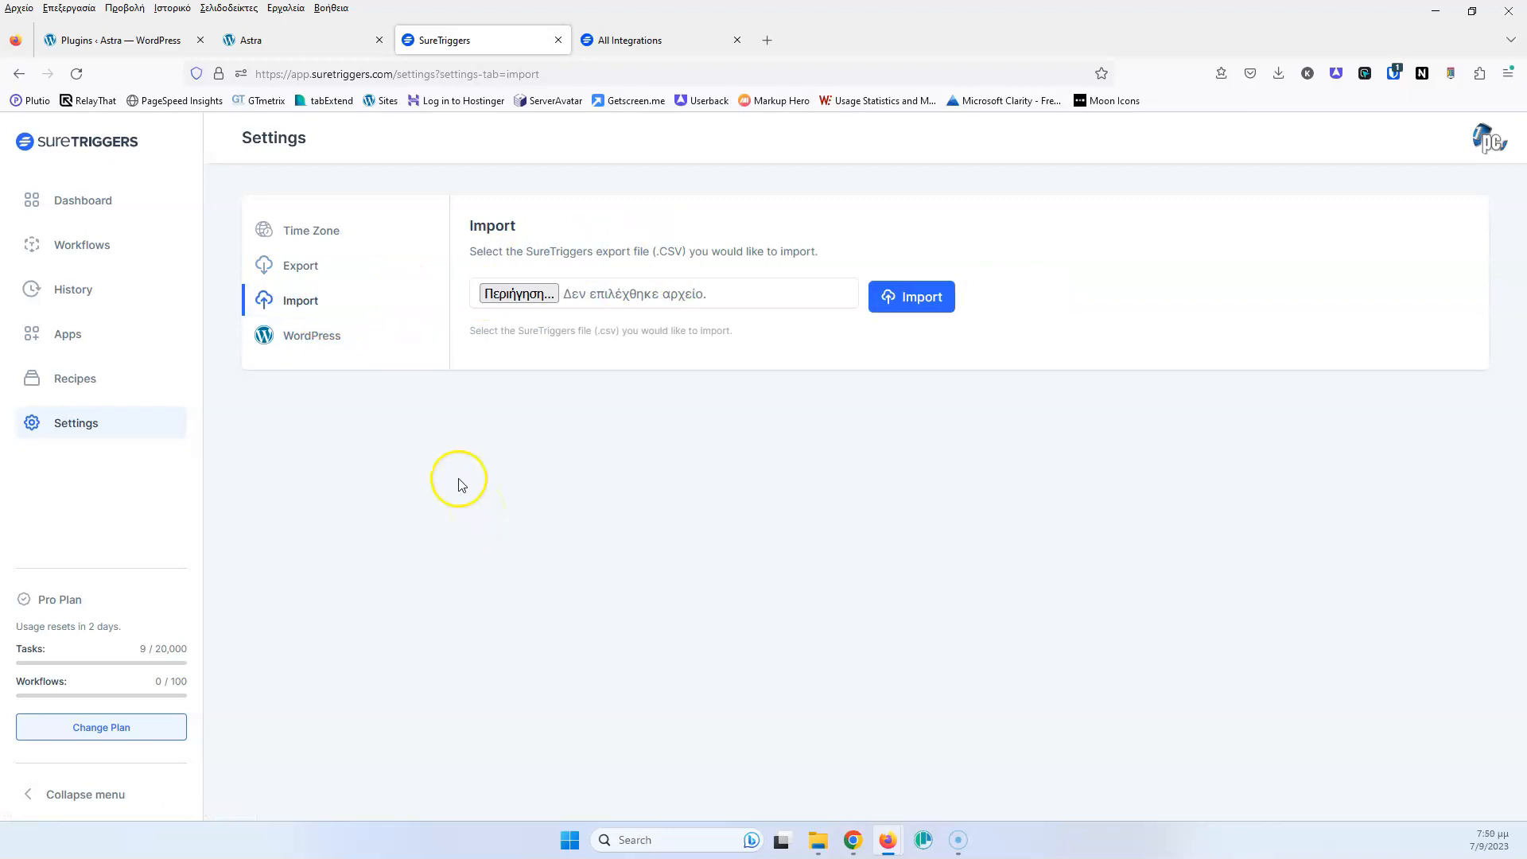
{"action": "left_click", "coordinate": [330, 338]}
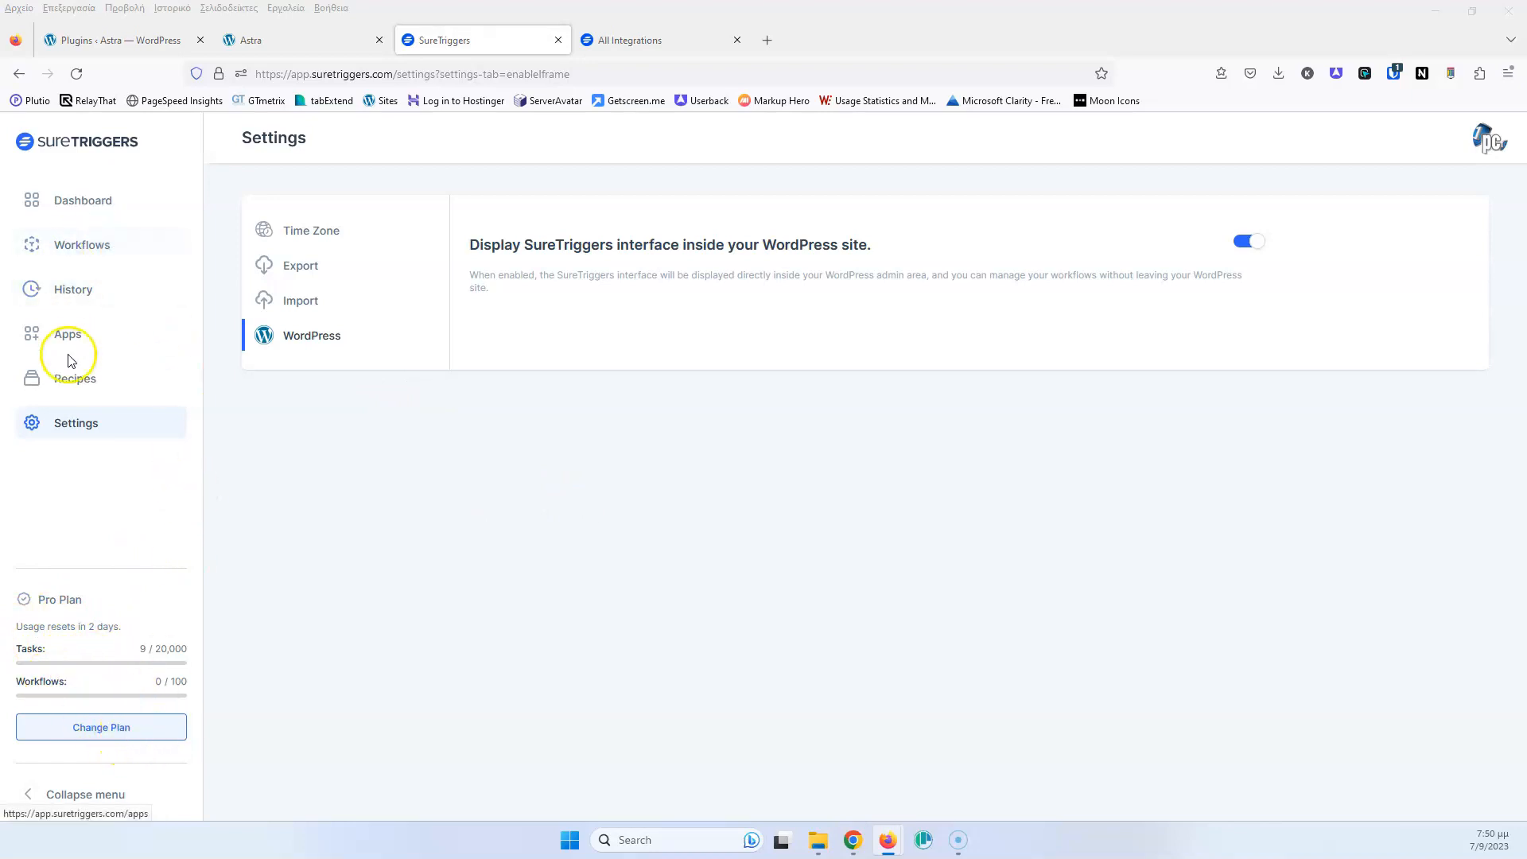
{"action": "left_click", "coordinate": [101, 379]}
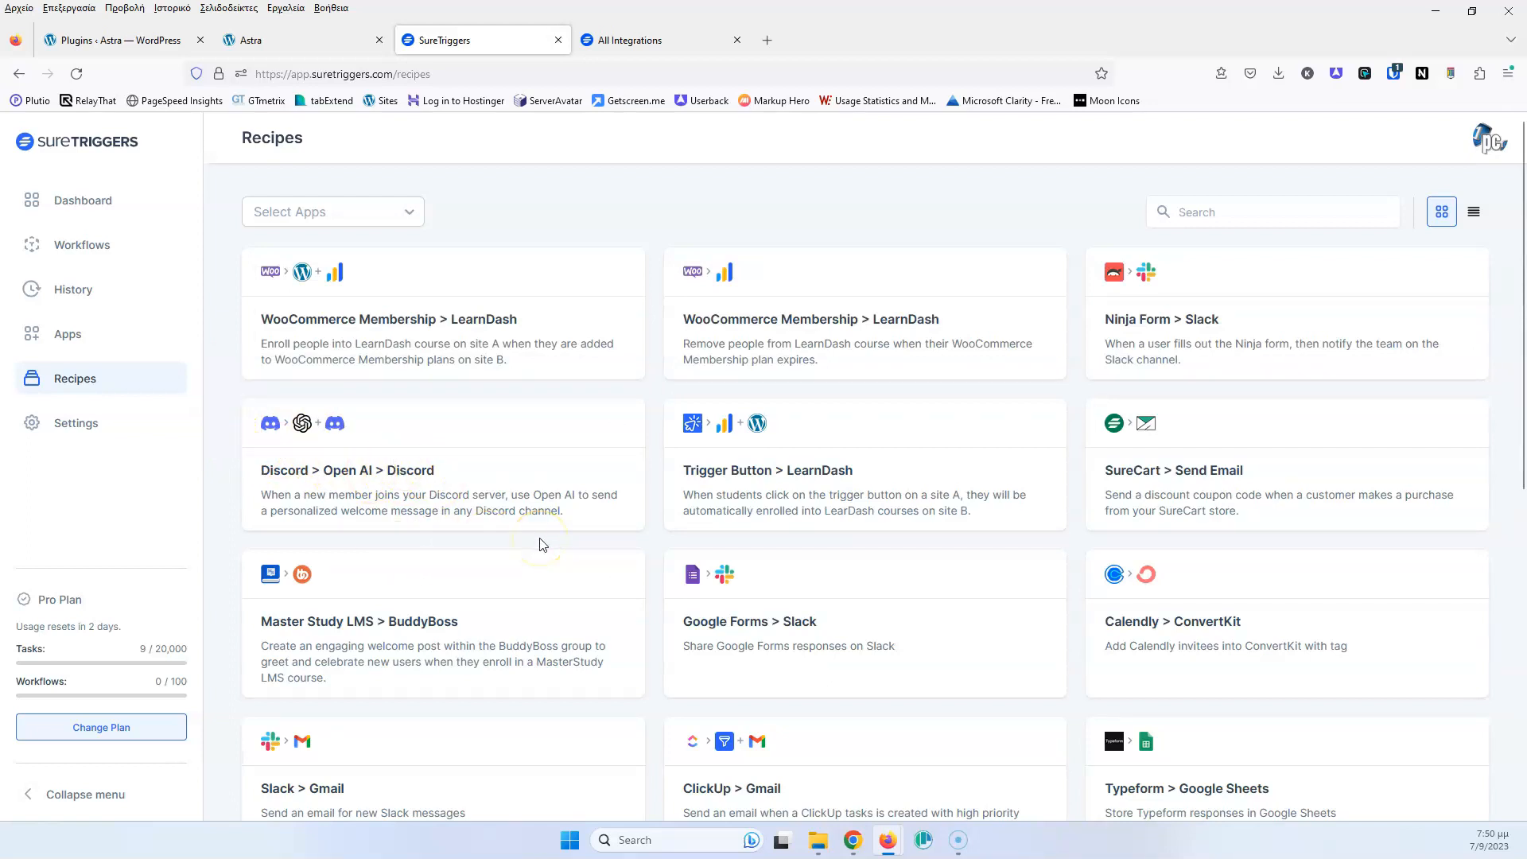
Scroll through the list of ready-made recipes
{"action": "scroll", "coordinate": [556, 524], "scroll_direction": "down", "scroll_amount": 3}
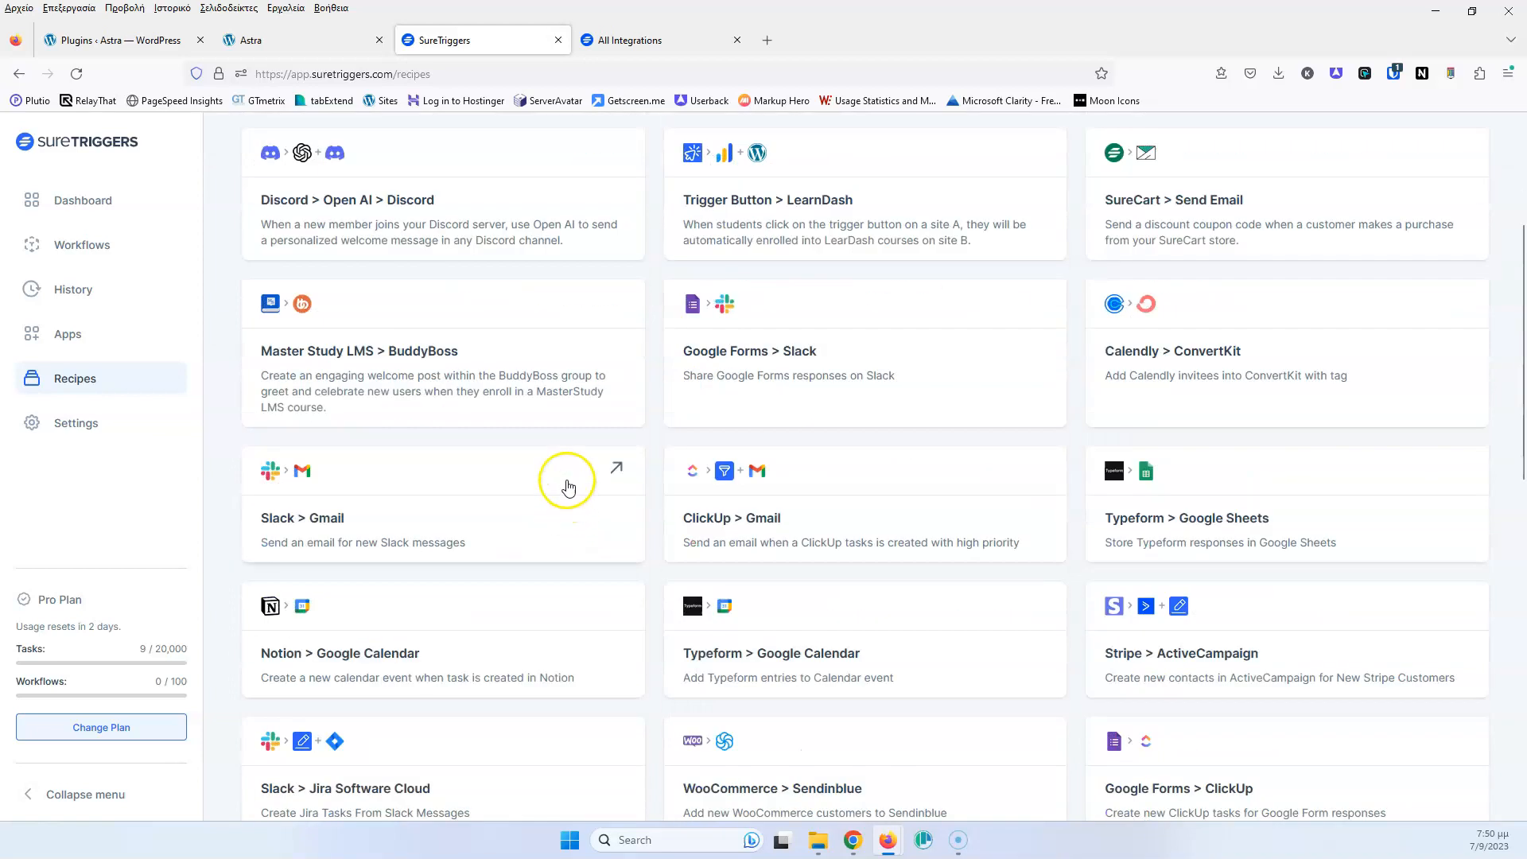
{"action": "scroll", "coordinate": [359, 397], "scroll_direction": "up", "scroll_amount": 2}
{"action": "scroll", "coordinate": [676, 406], "scroll_direction": "down", "scroll_amount": 1}
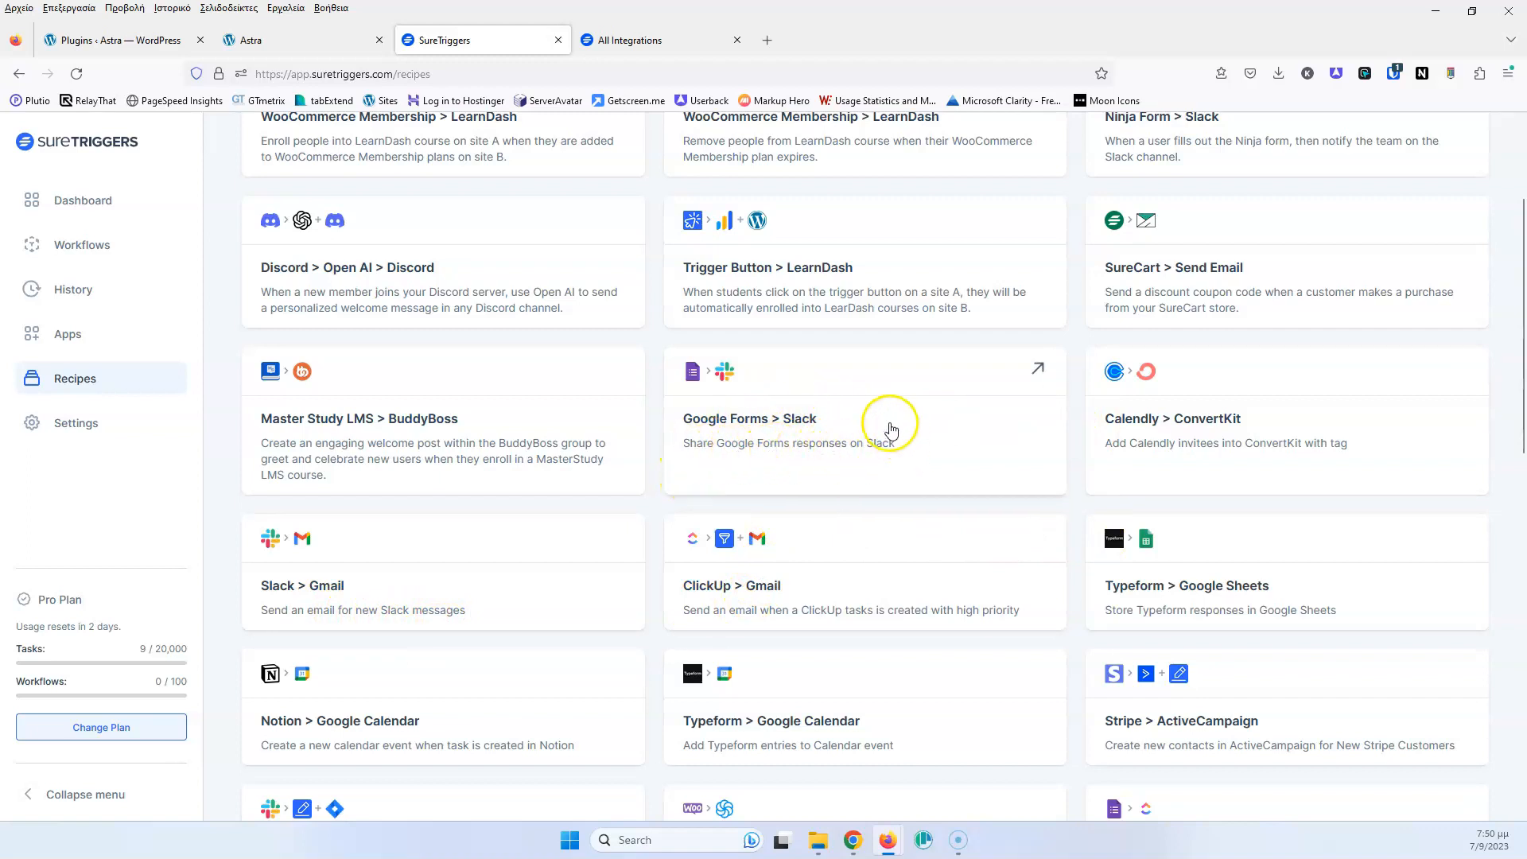
{"action": "scroll", "coordinate": [887, 426], "scroll_direction": "down", "scroll_amount": 3}
{"action": "scroll", "coordinate": [882, 429], "scroll_direction": "down", "scroll_amount": 8}
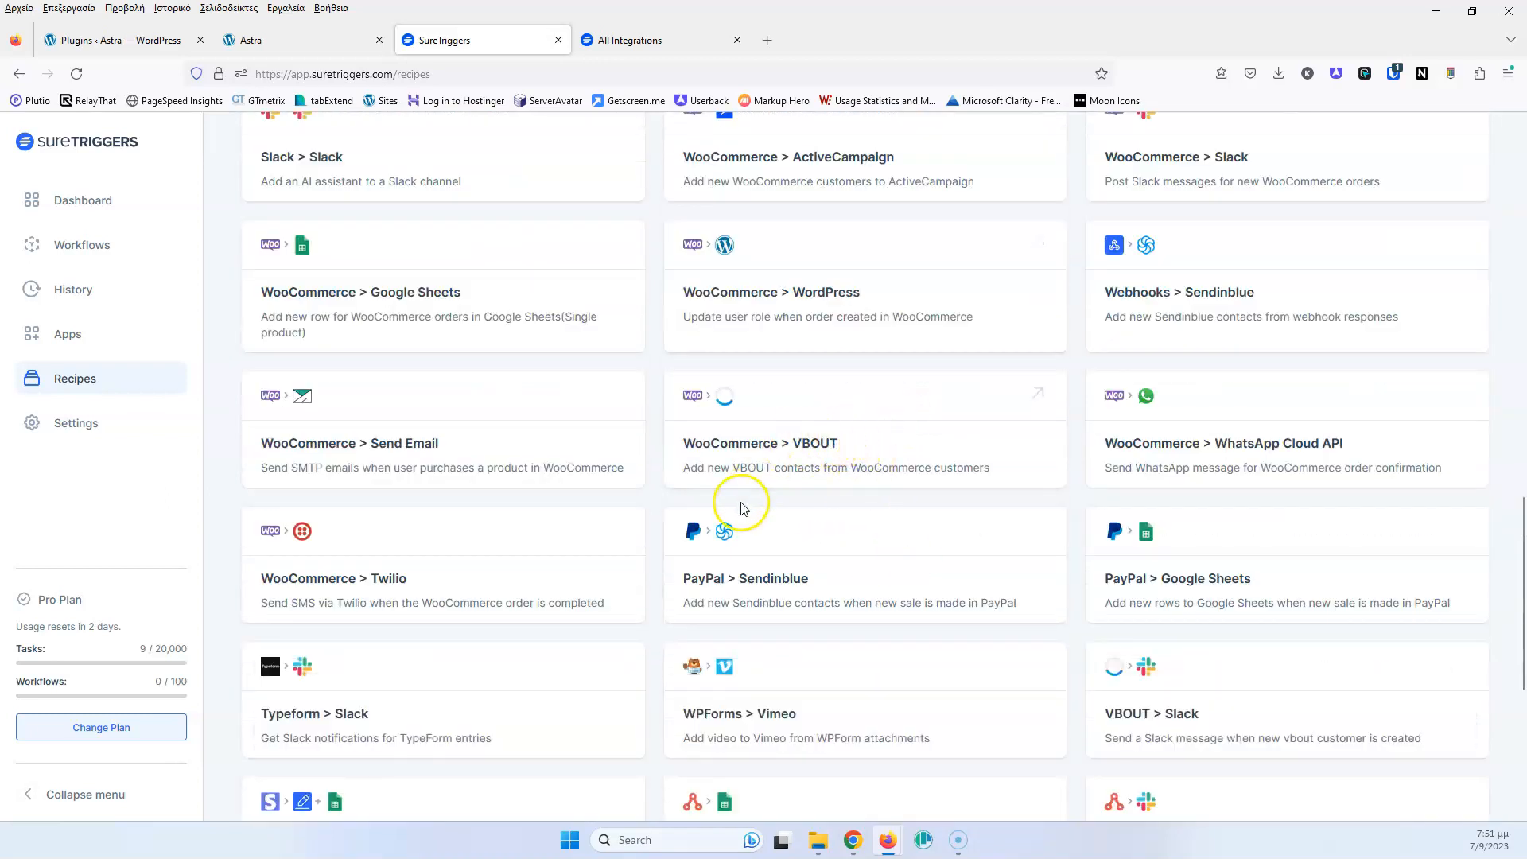
{"action": "scroll", "coordinate": [775, 493], "scroll_direction": "down", "scroll_amount": 5}
{"action": "scroll", "coordinate": [779, 480], "scroll_direction": "down", "scroll_amount": 2}
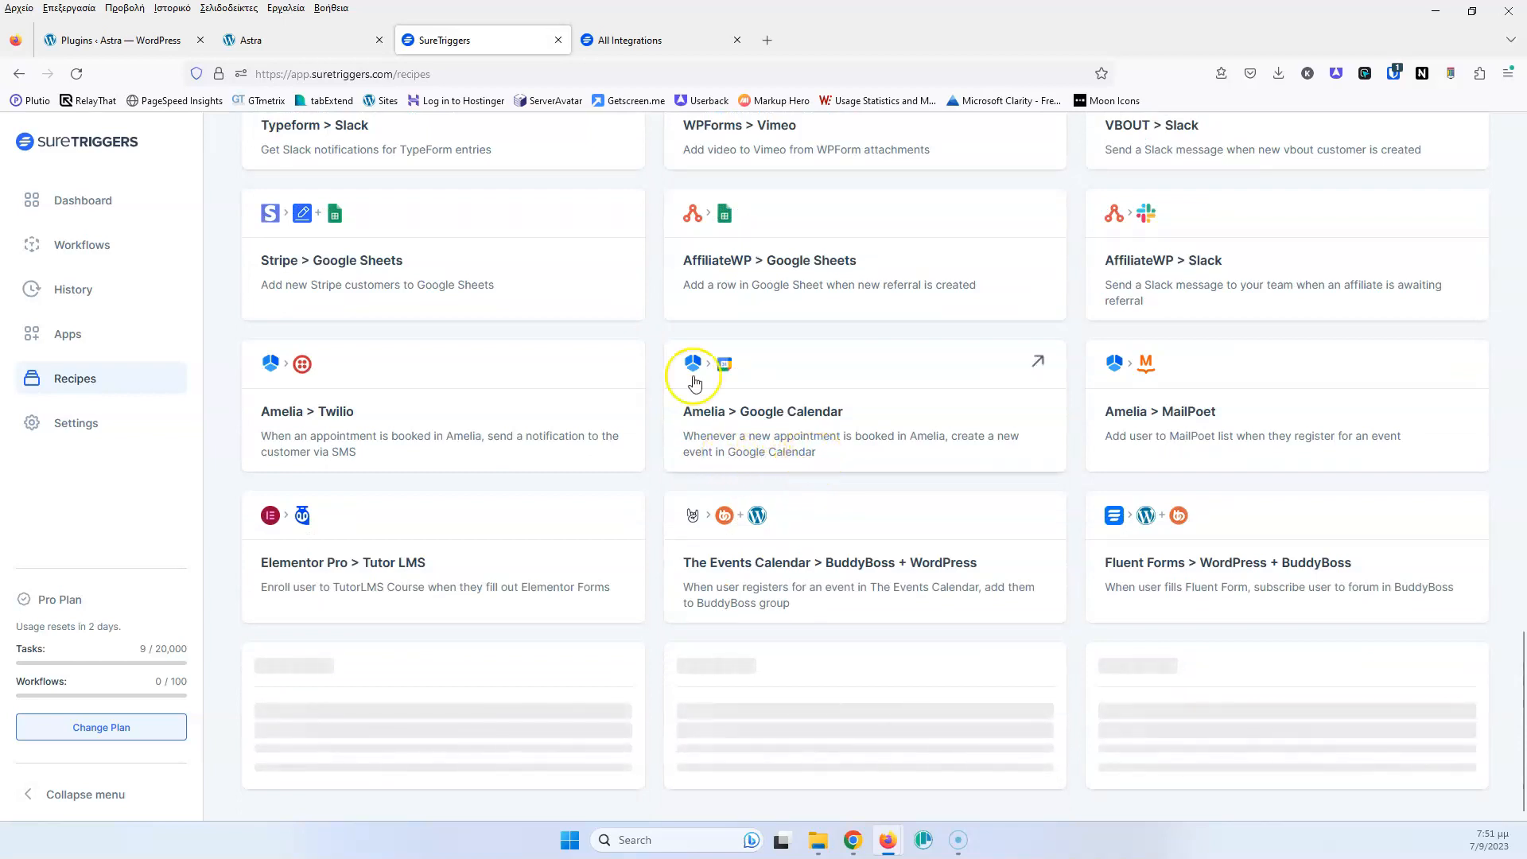
{"action": "scroll", "coordinate": [777, 556], "scroll_direction": "down", "scroll_amount": 7}
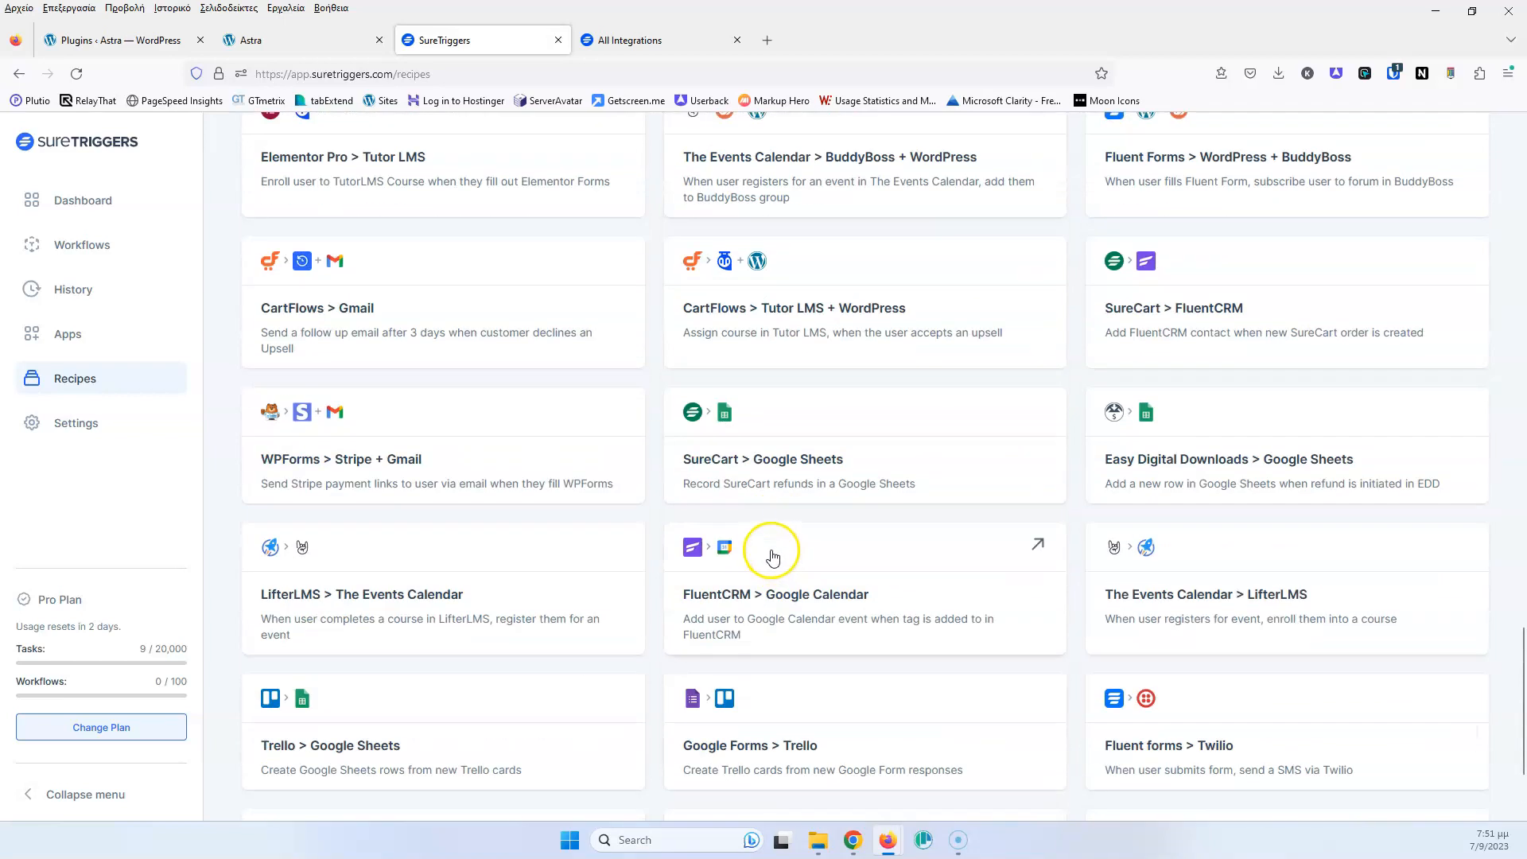
{"action": "scroll", "coordinate": [771, 554], "scroll_direction": "up", "scroll_amount": 10}
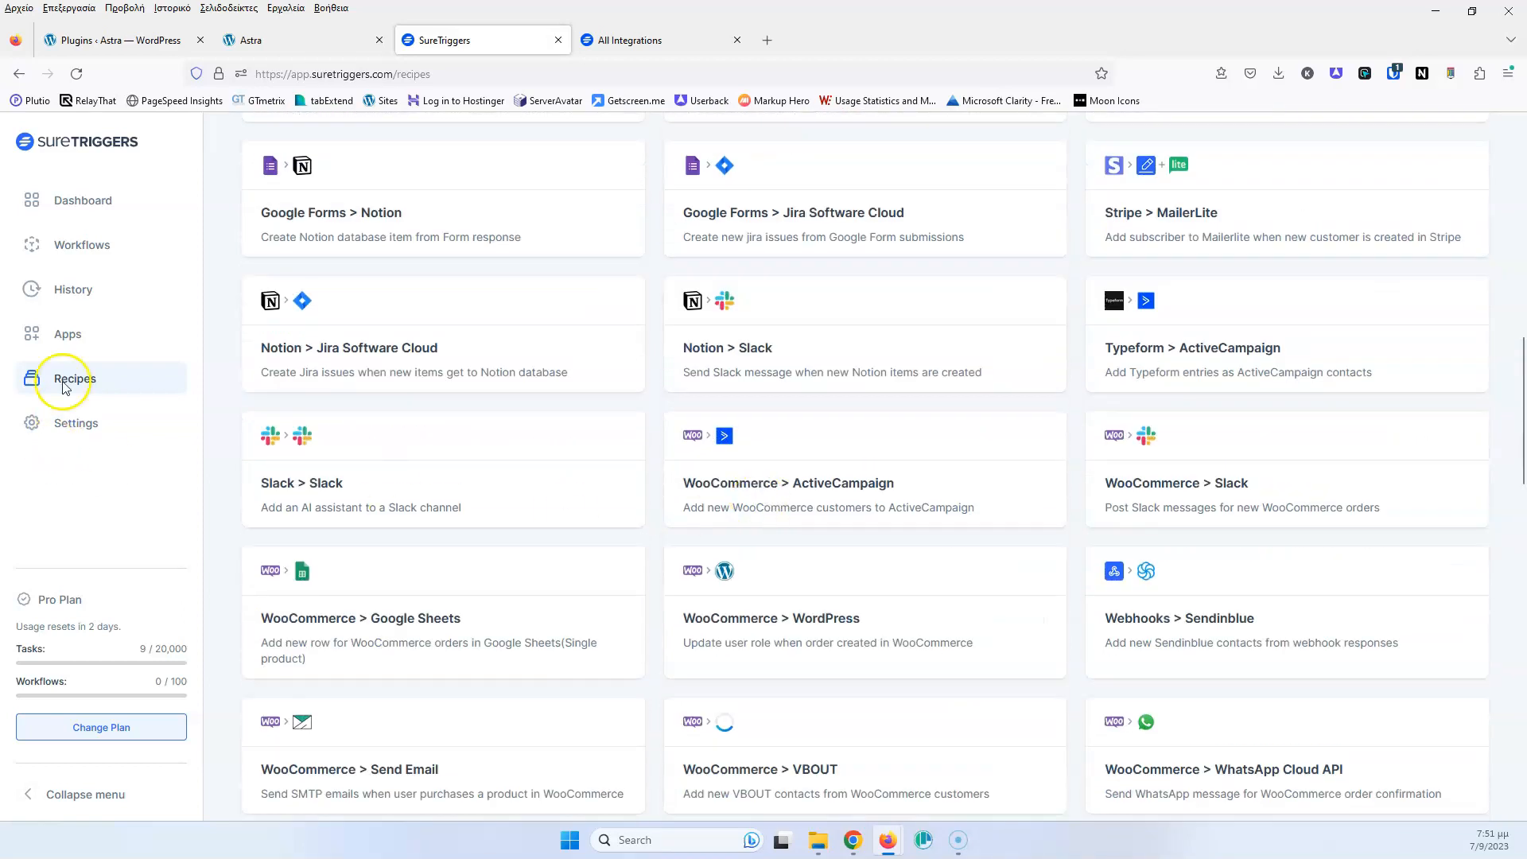
Look at the Connected Apps, History and Workflows pages, then return to WordPress Plugins
{"action": "left_click", "coordinate": [60, 328]}
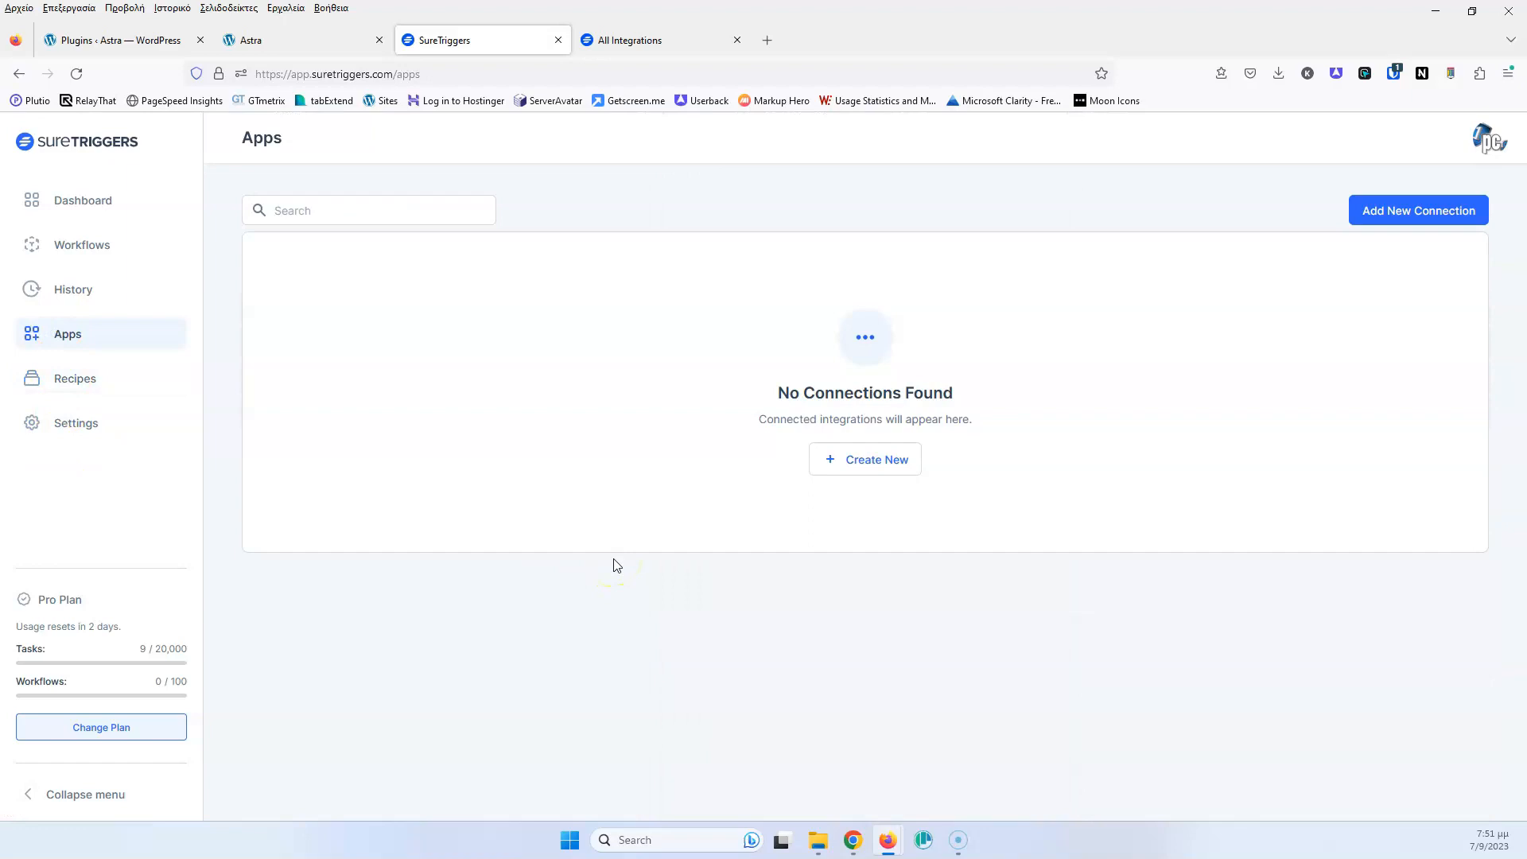
{"action": "left_click", "coordinate": [72, 289]}
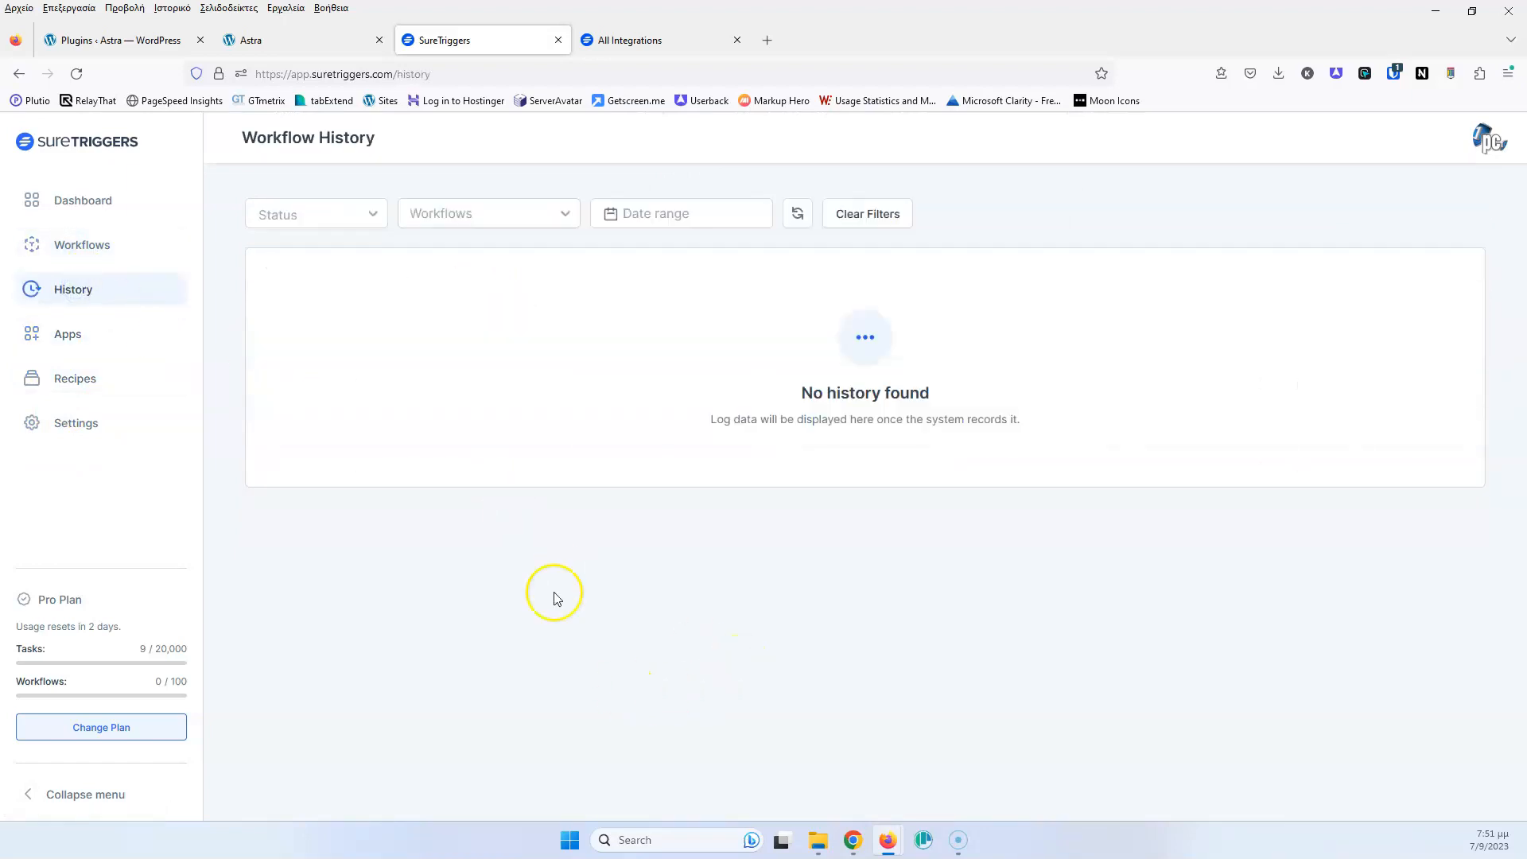
{"action": "left_click", "coordinate": [102, 247]}
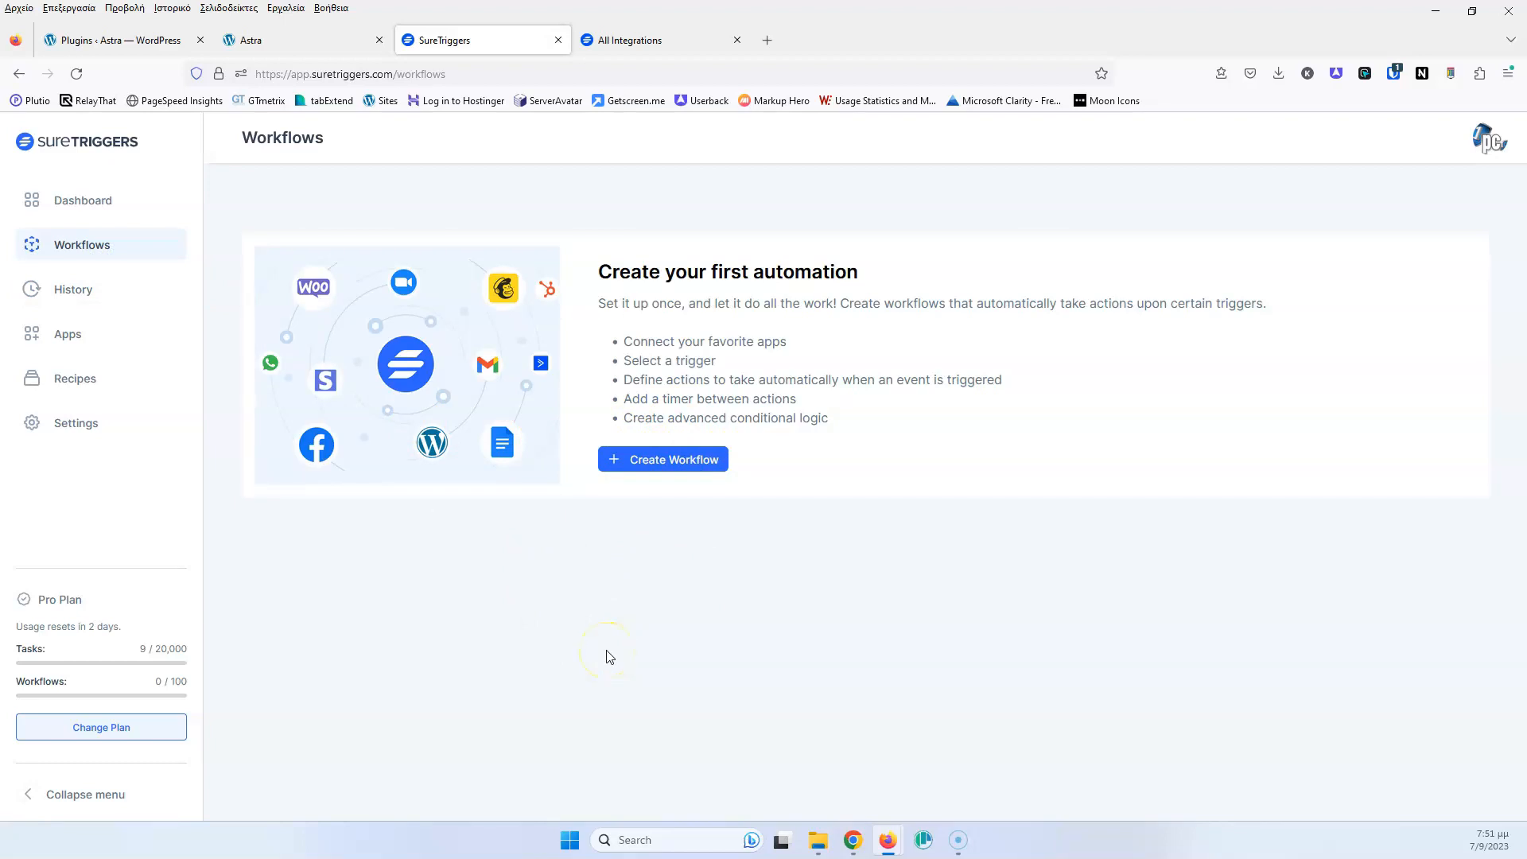
{"action": "left_click", "coordinate": [146, 44]}
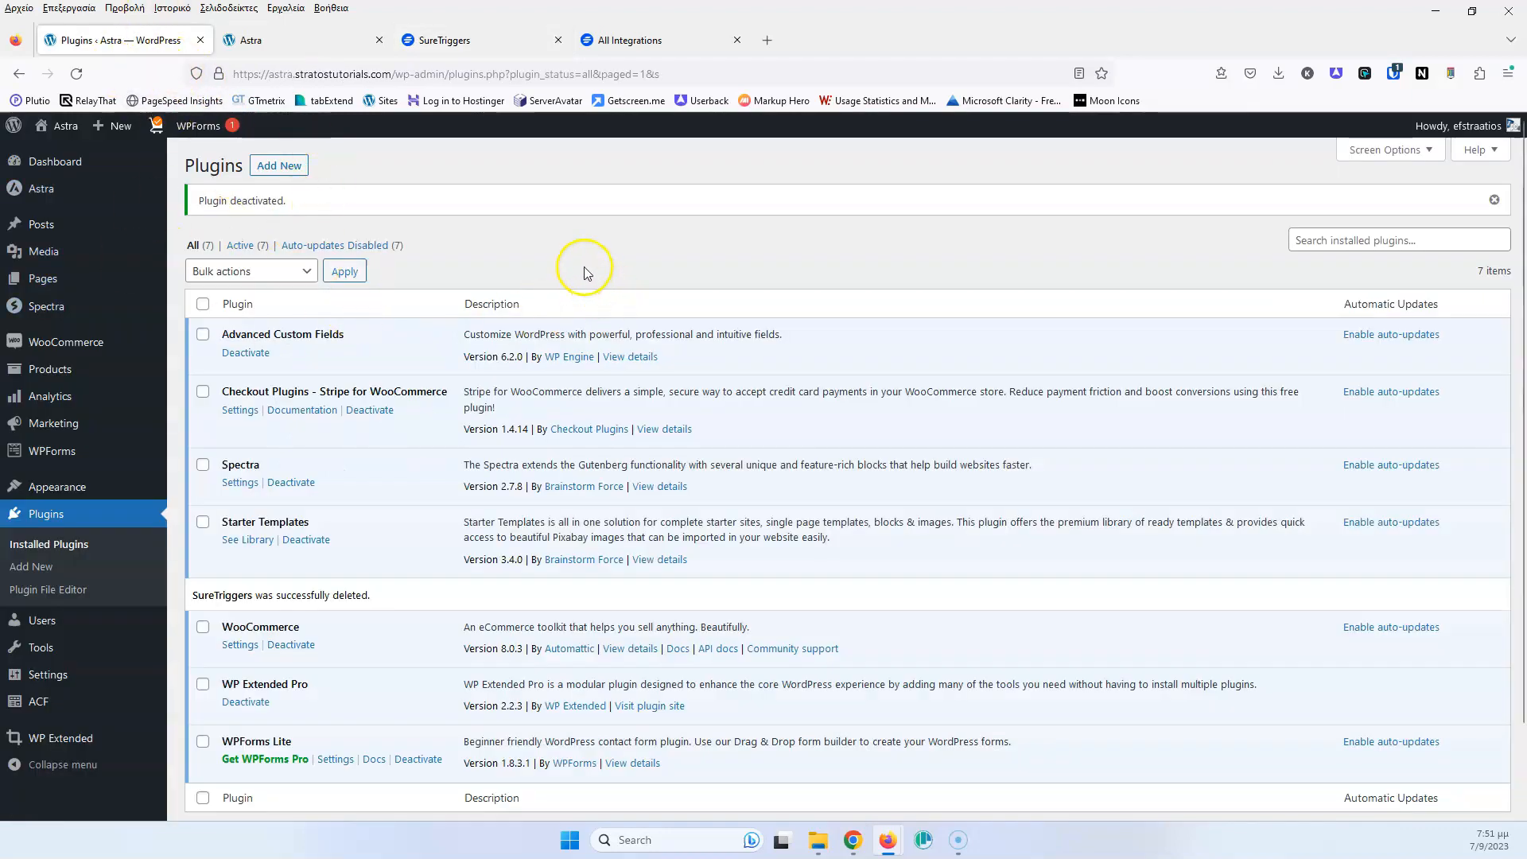
Search Add New plugins for 'sure', then install and activate SureTriggers
{"action": "left_click", "coordinate": [80, 76]}
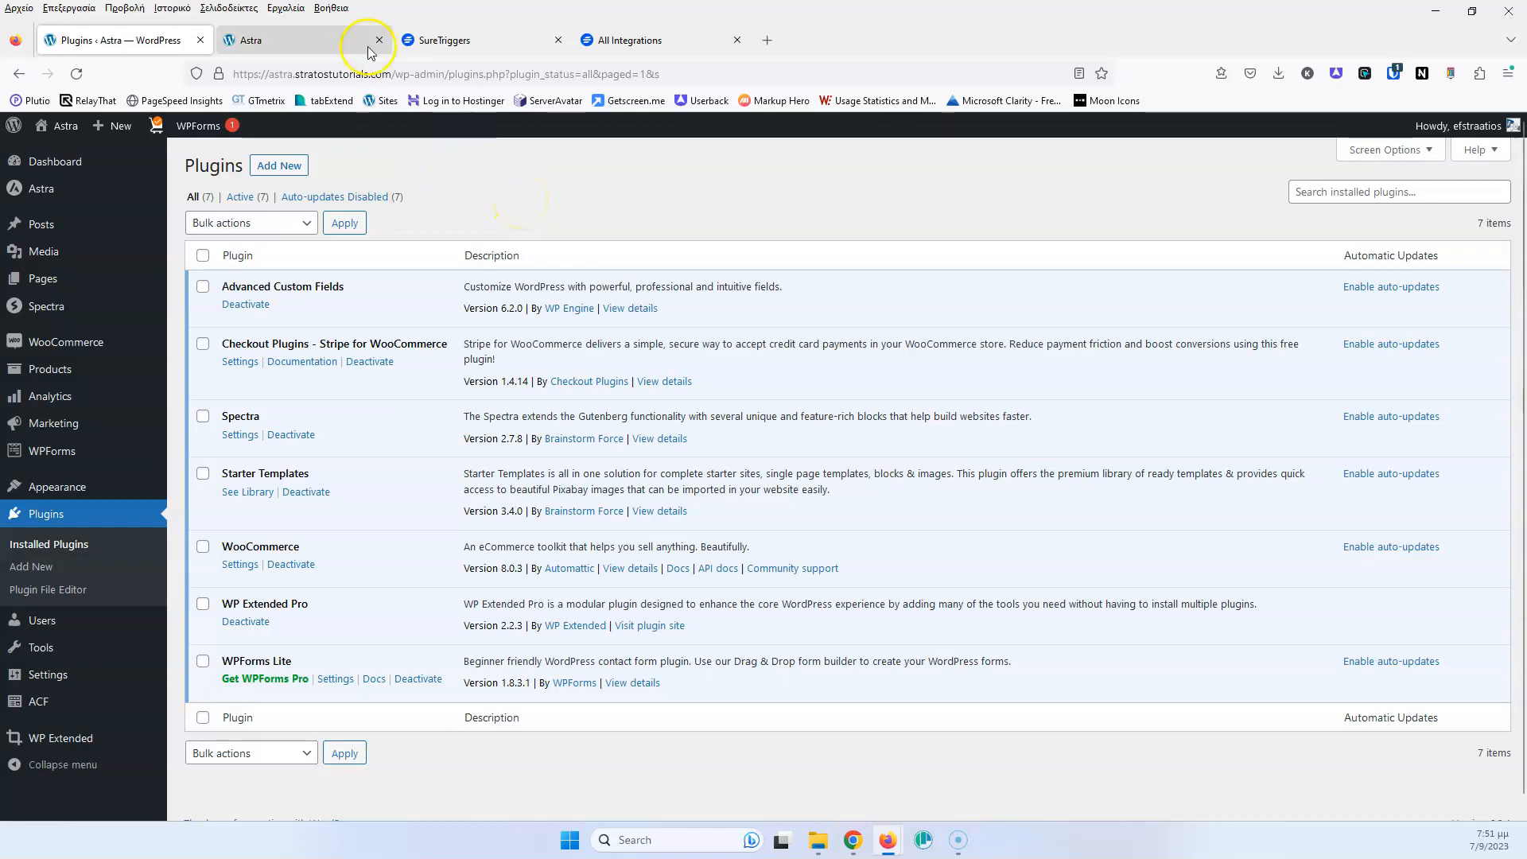
{"action": "left_click", "coordinate": [296, 175]}
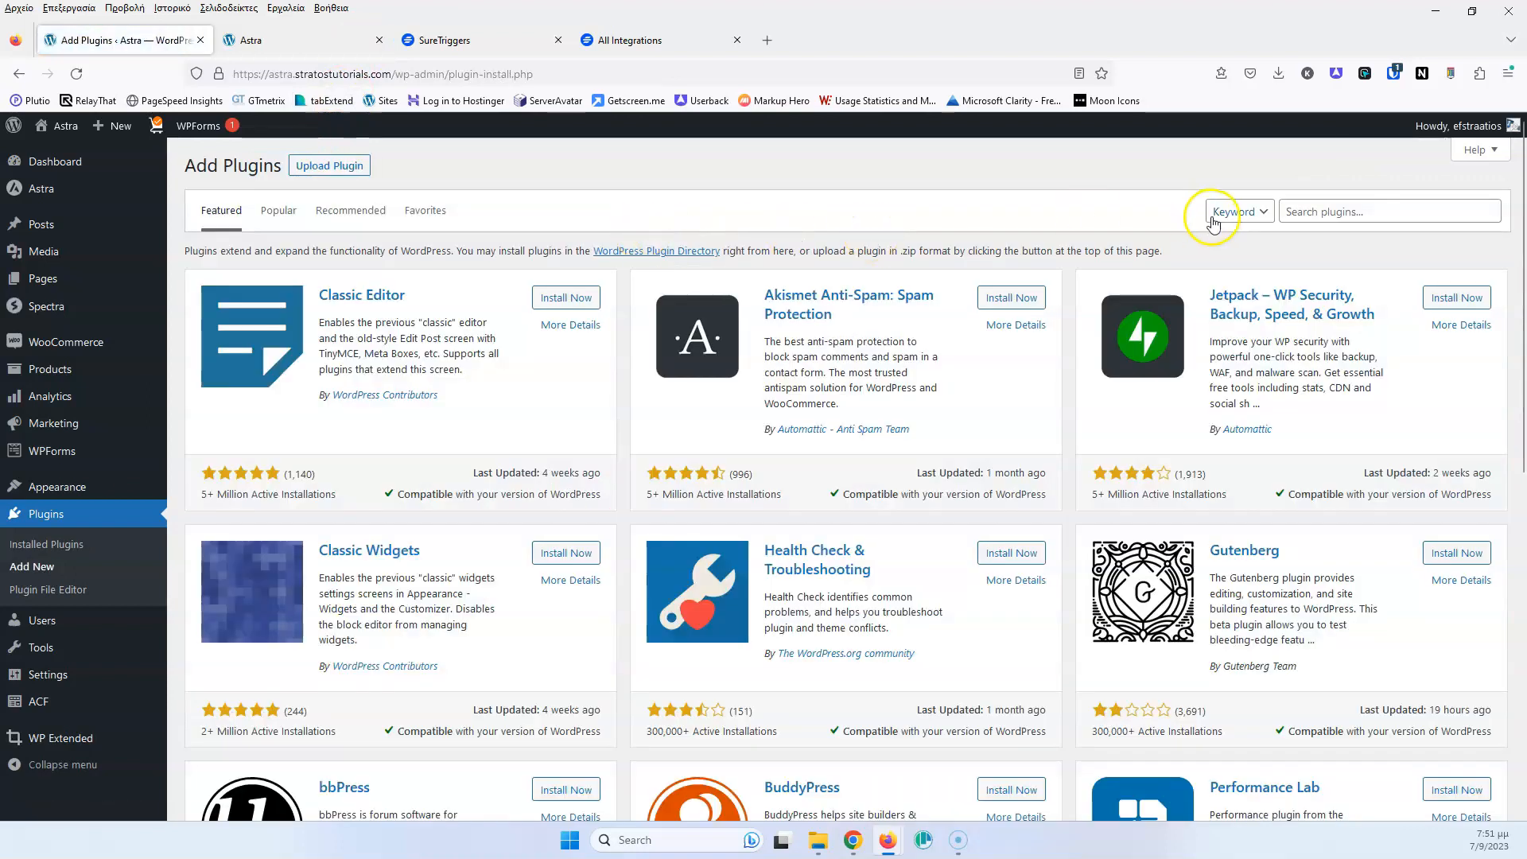
{"action": "left_click", "coordinate": [1337, 213]}
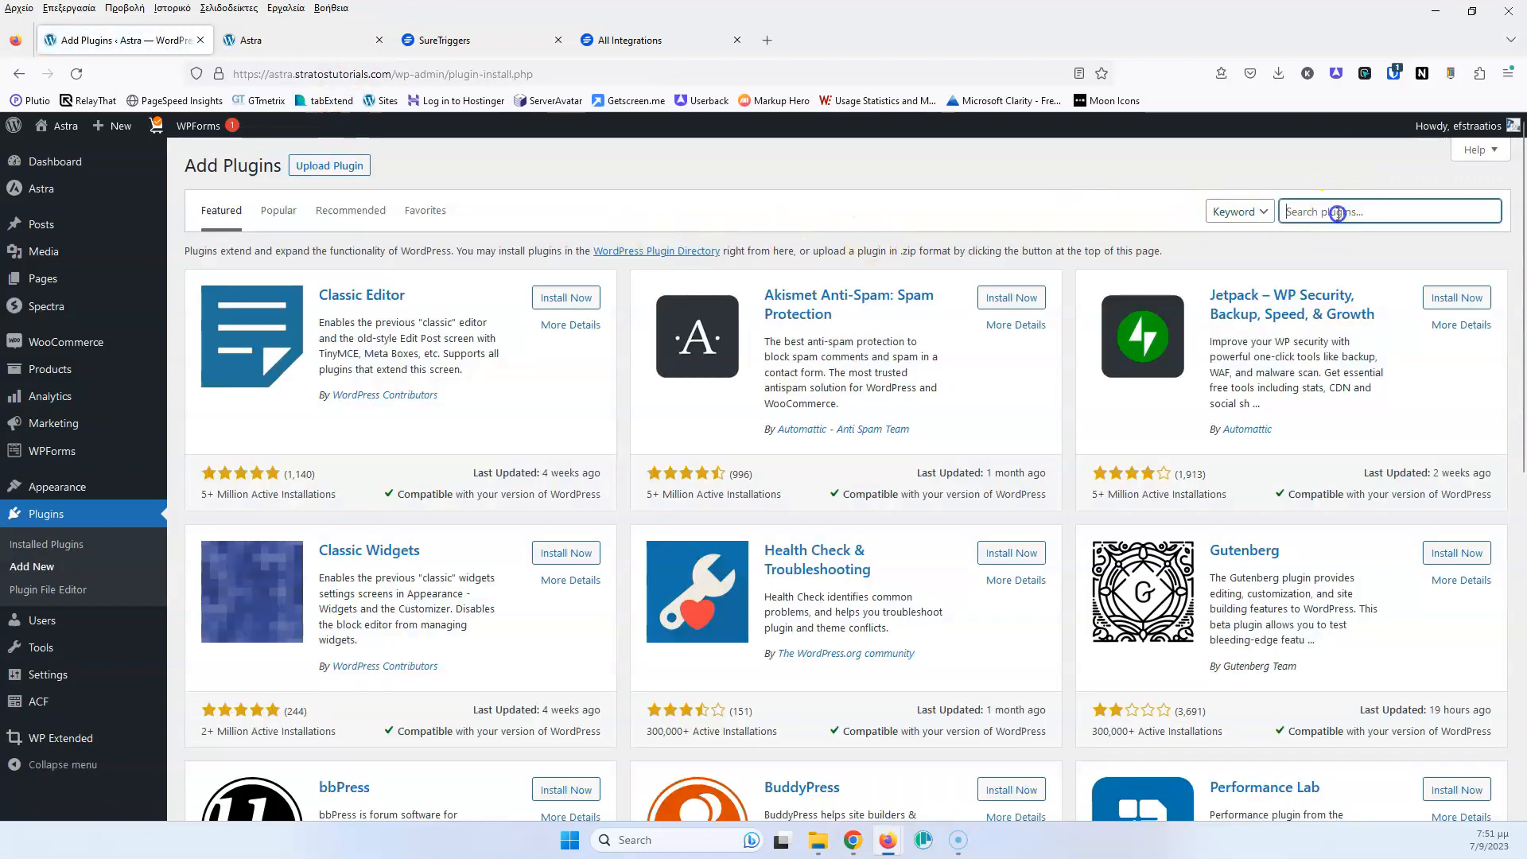
{"action": "type", "text": "suretriggers"}
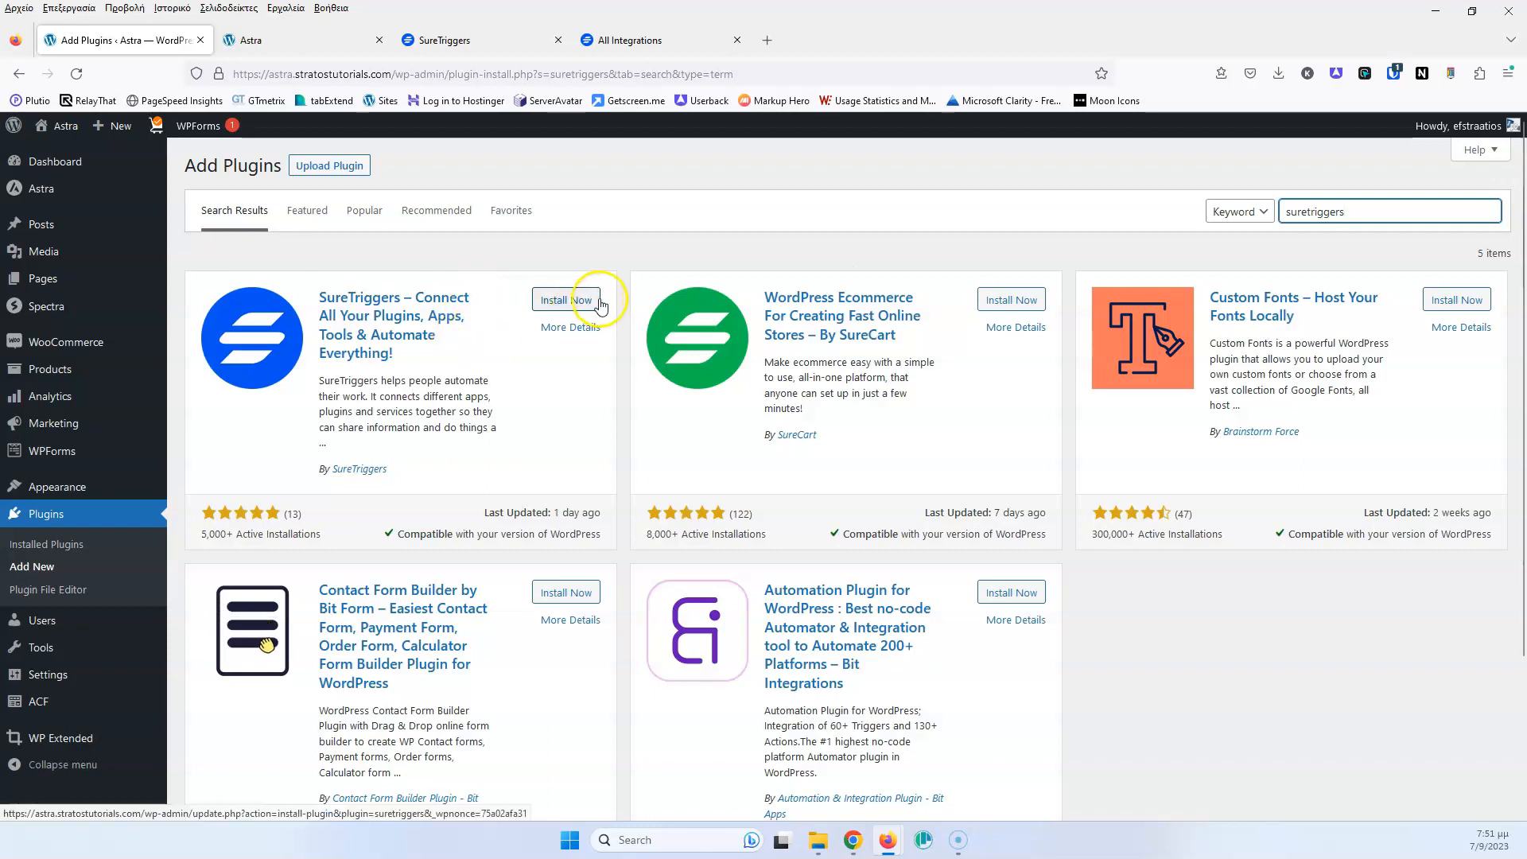
{"action": "left_click", "coordinate": [570, 300]}
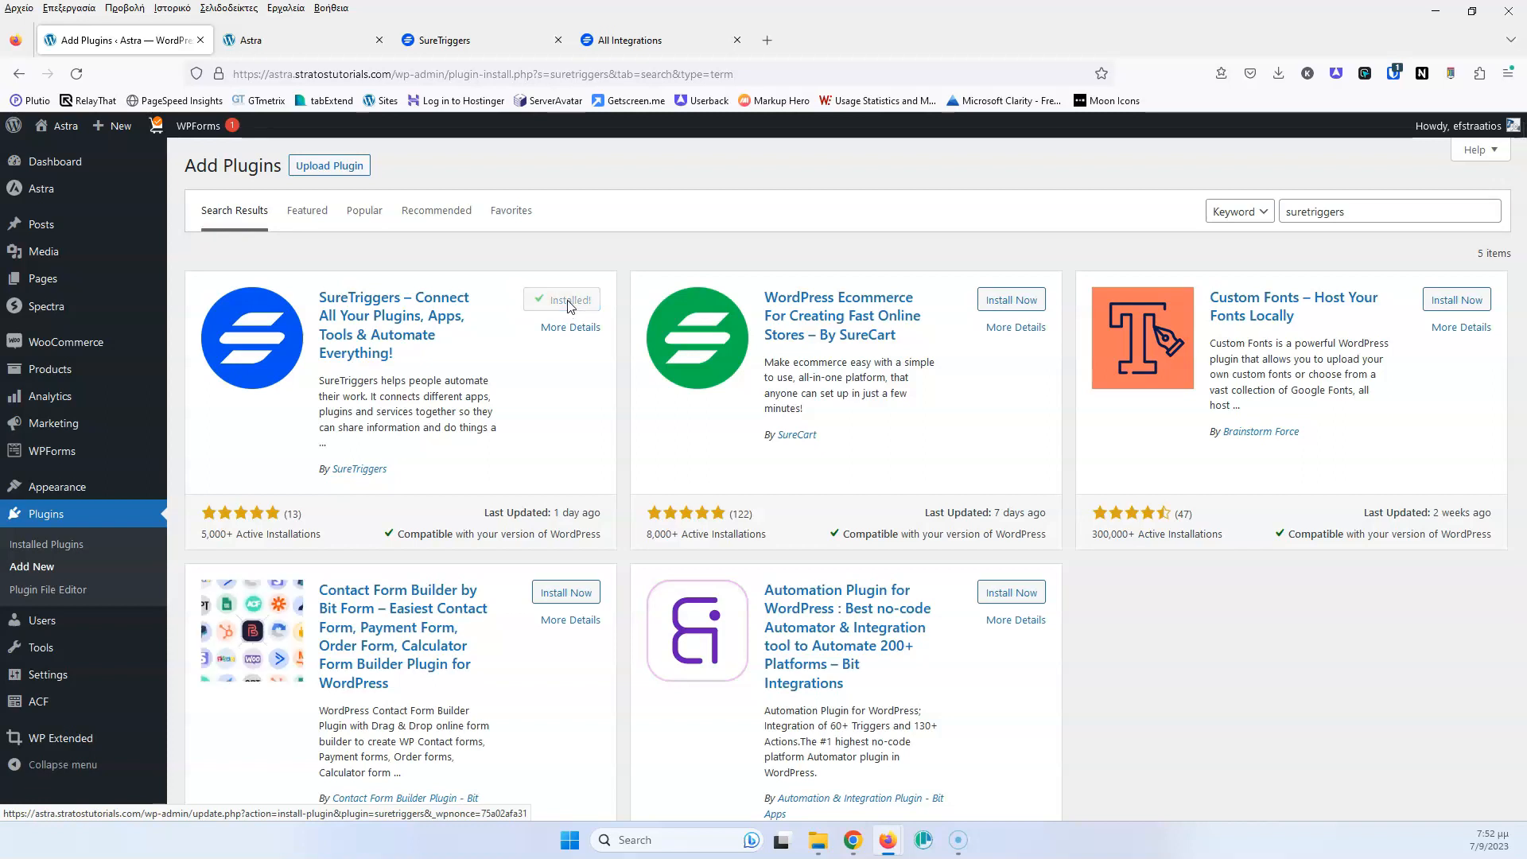
{"action": "left_click", "coordinate": [575, 301]}
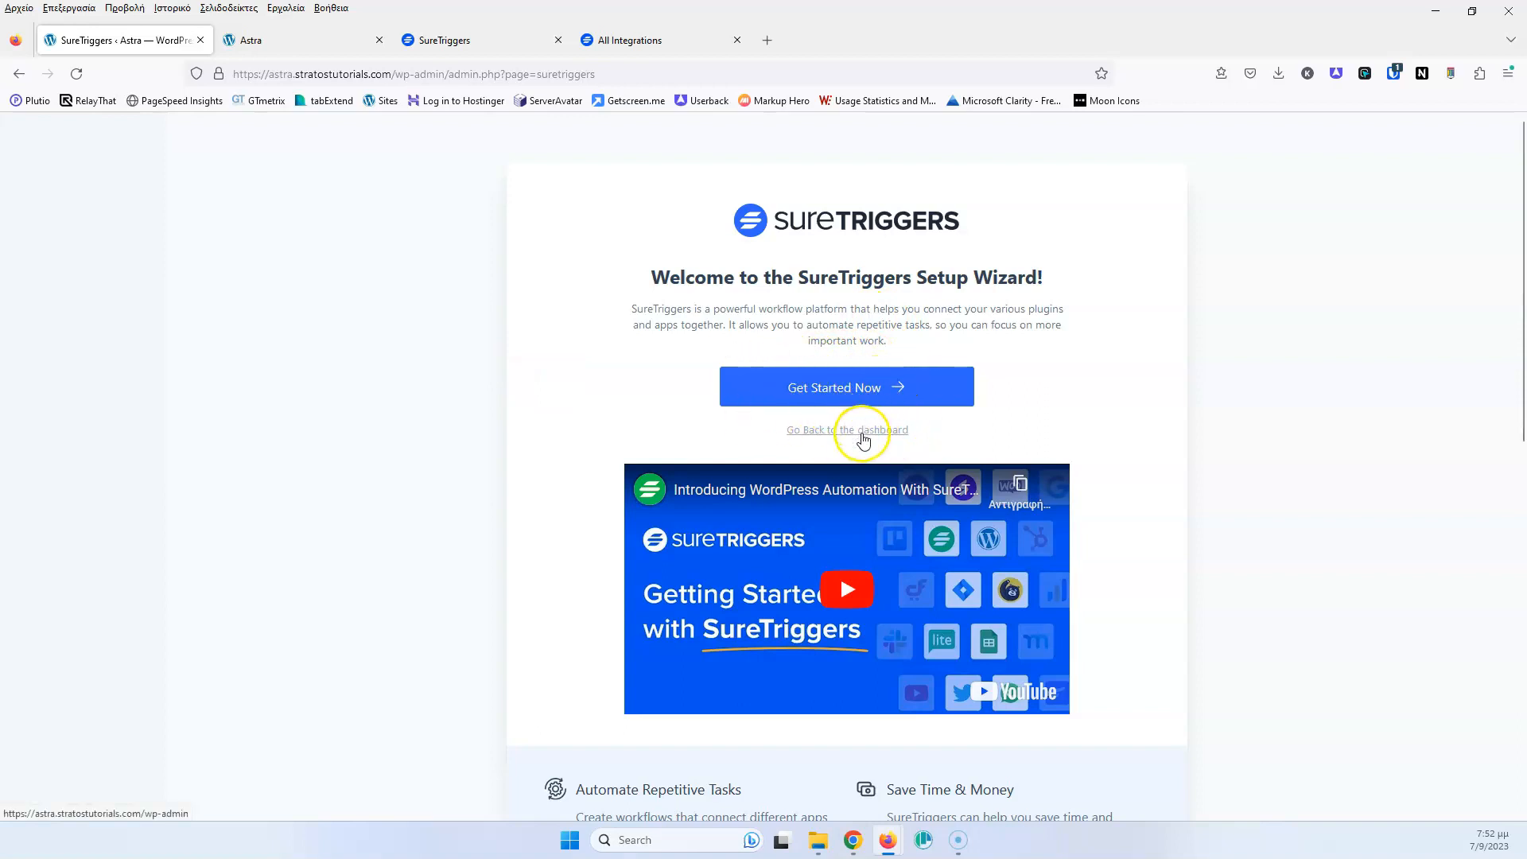
Run Get Started and Authorize & Continue to connect the site, then return to SureTriggers
{"action": "left_click", "coordinate": [862, 436]}
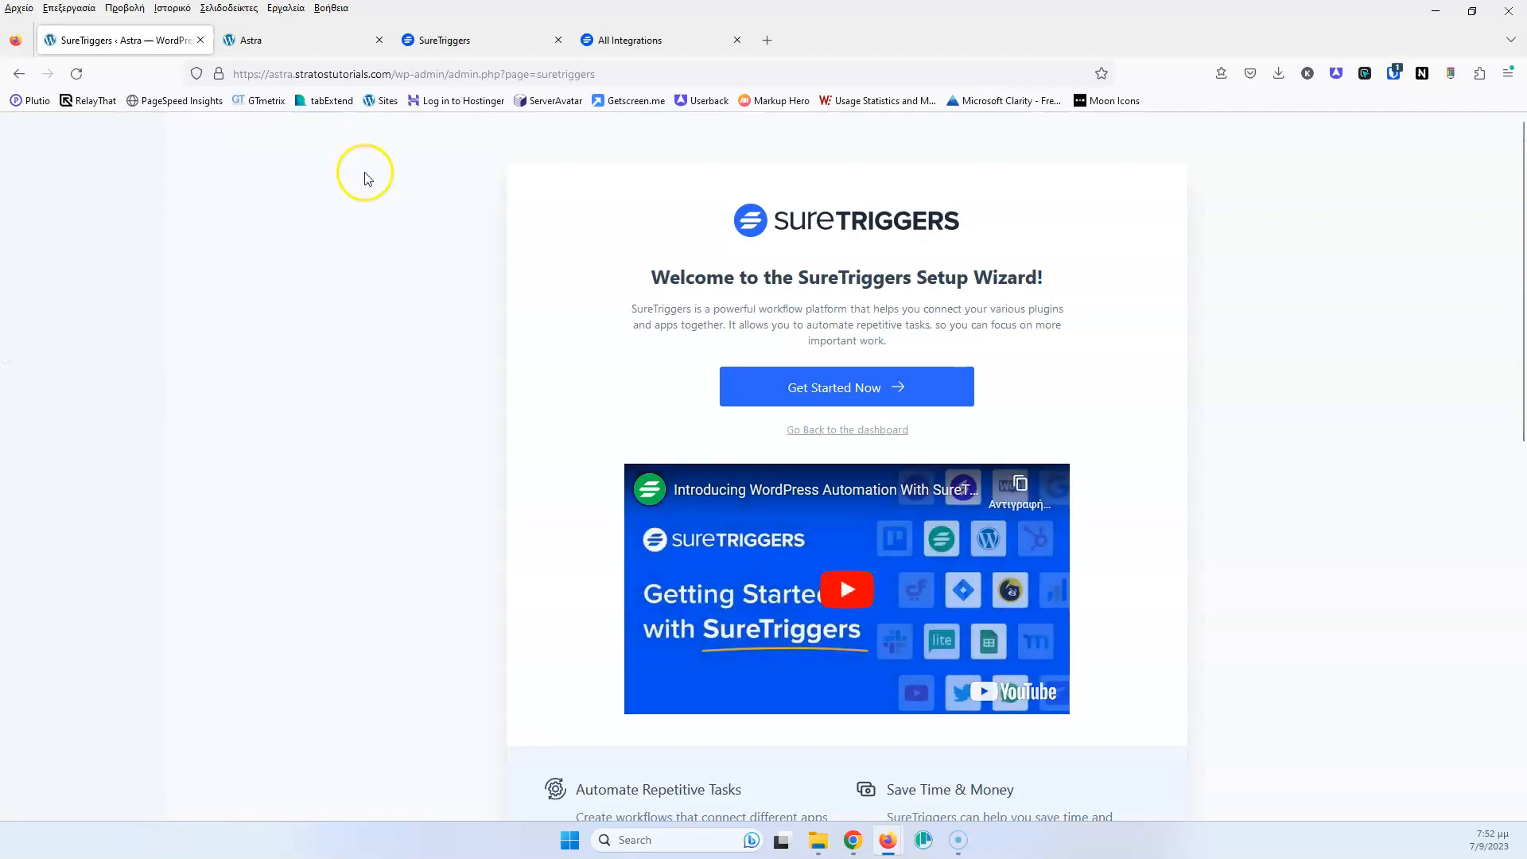
{"action": "left_click", "coordinate": [828, 388]}
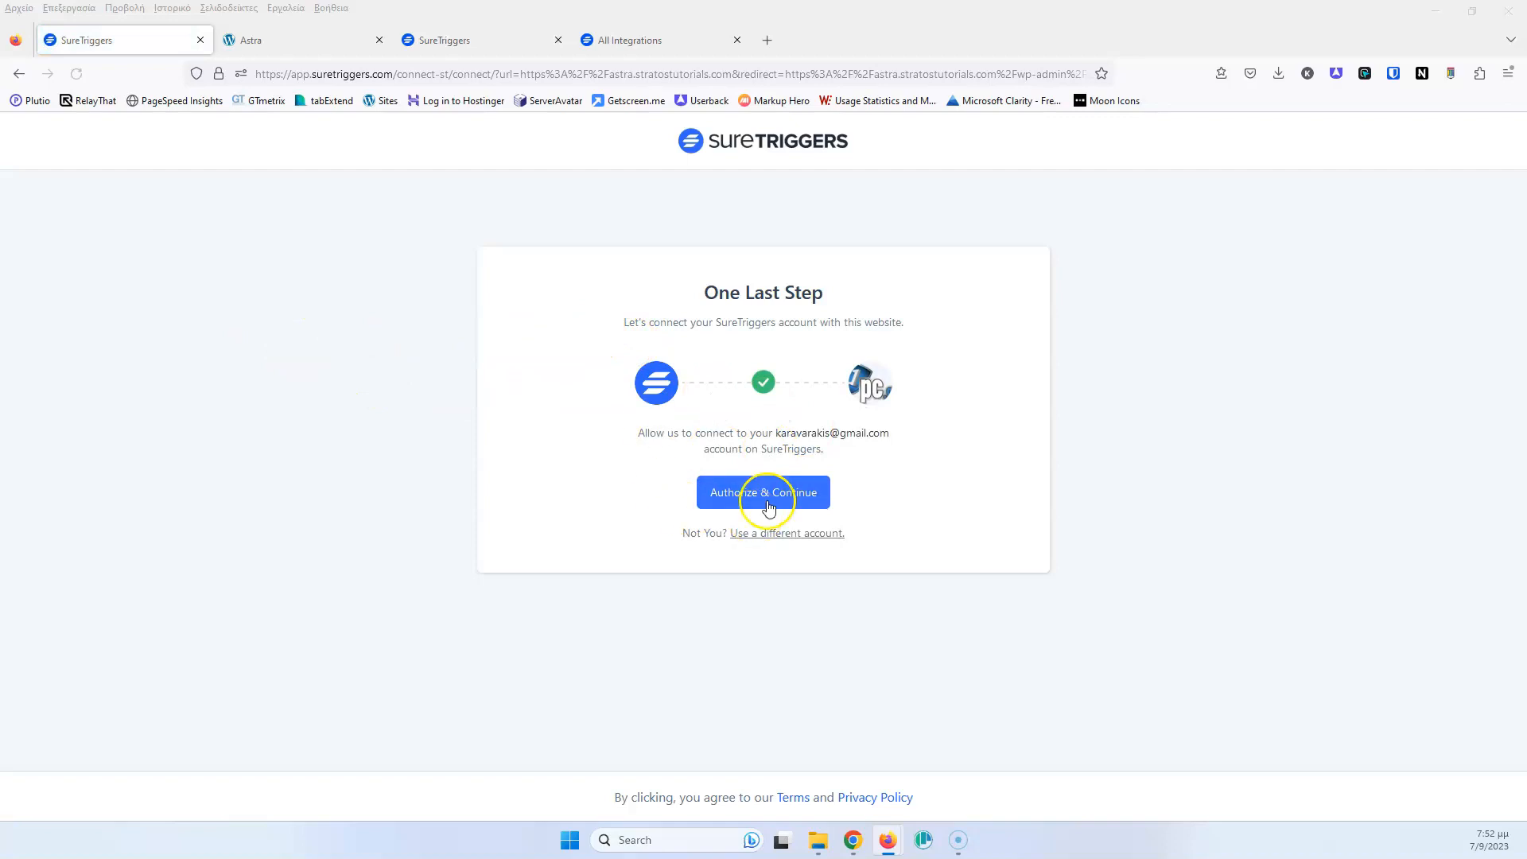
{"action": "left_click", "coordinate": [723, 494]}
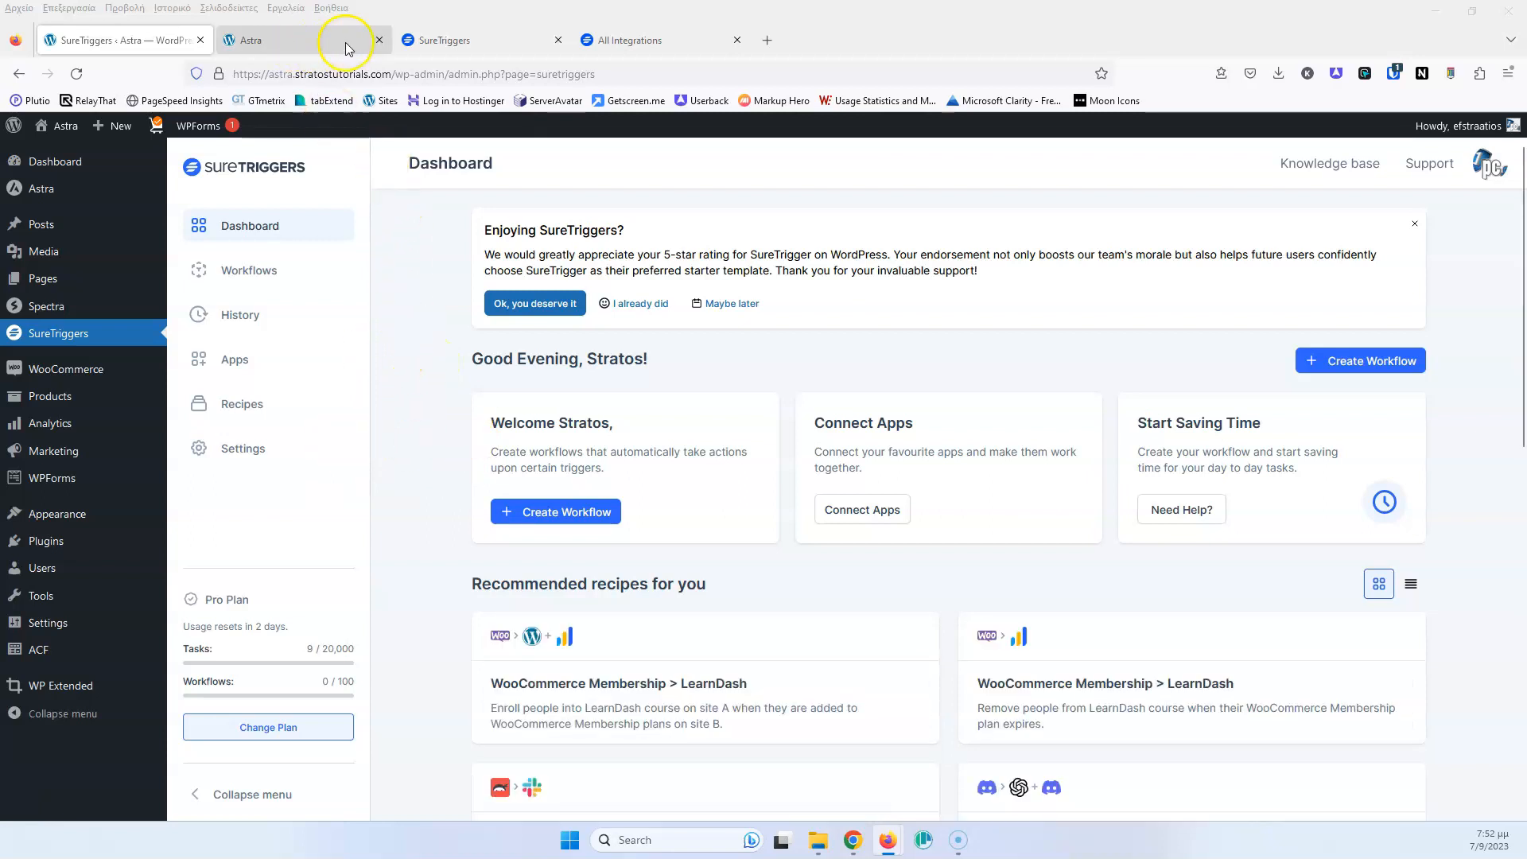
{"action": "left_click", "coordinate": [465, 44]}
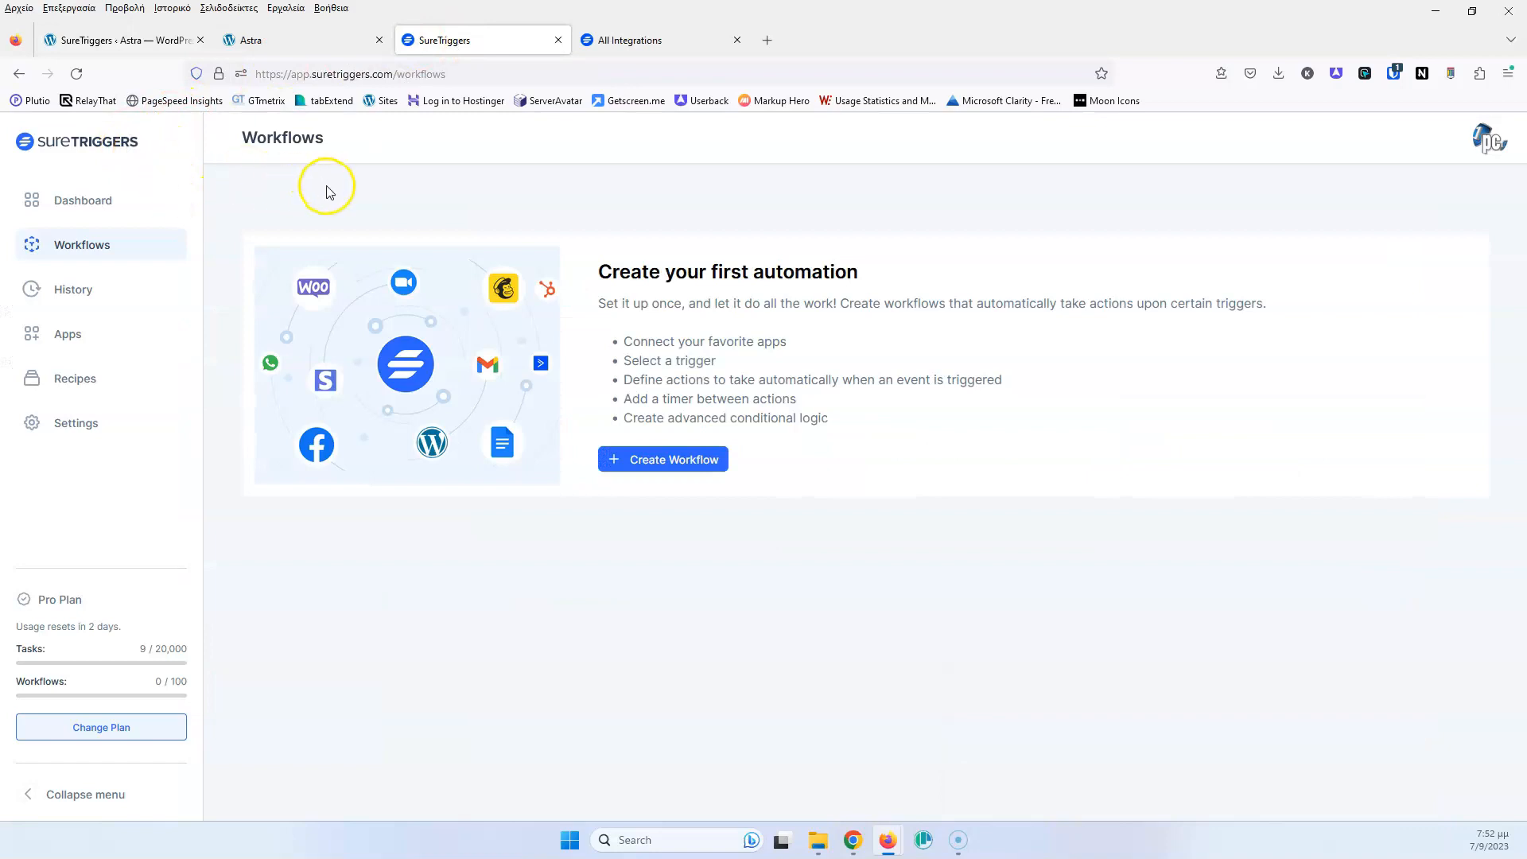
Begin a new workflow with Create Workflow
{"action": "left_click", "coordinate": [672, 462]}
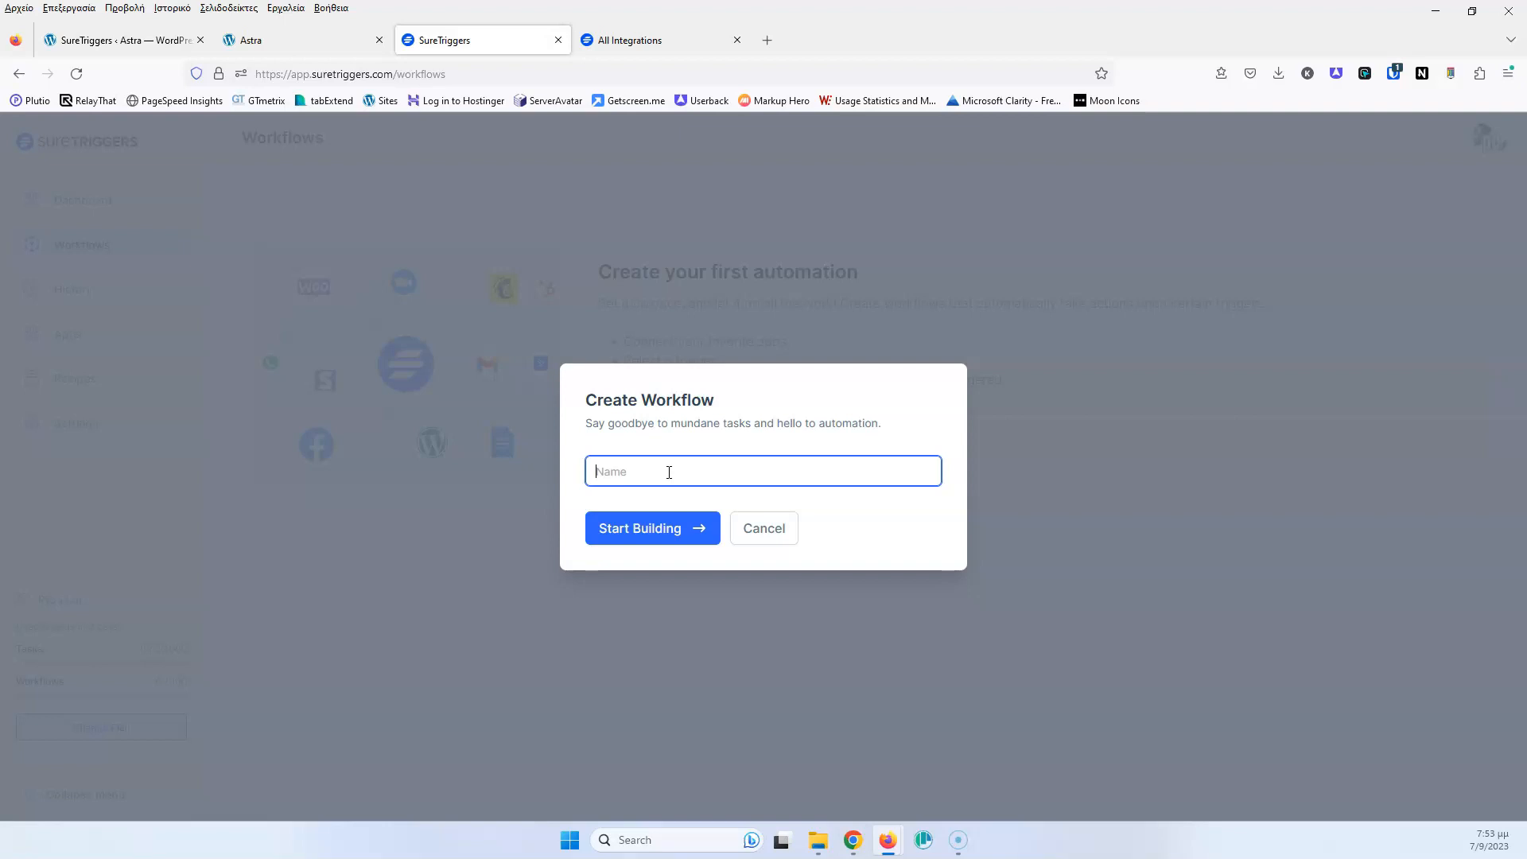
Reload the Astra site to show the empty 10% discount form, then return to SureTriggers
{"action": "left_click", "coordinate": [272, 39]}
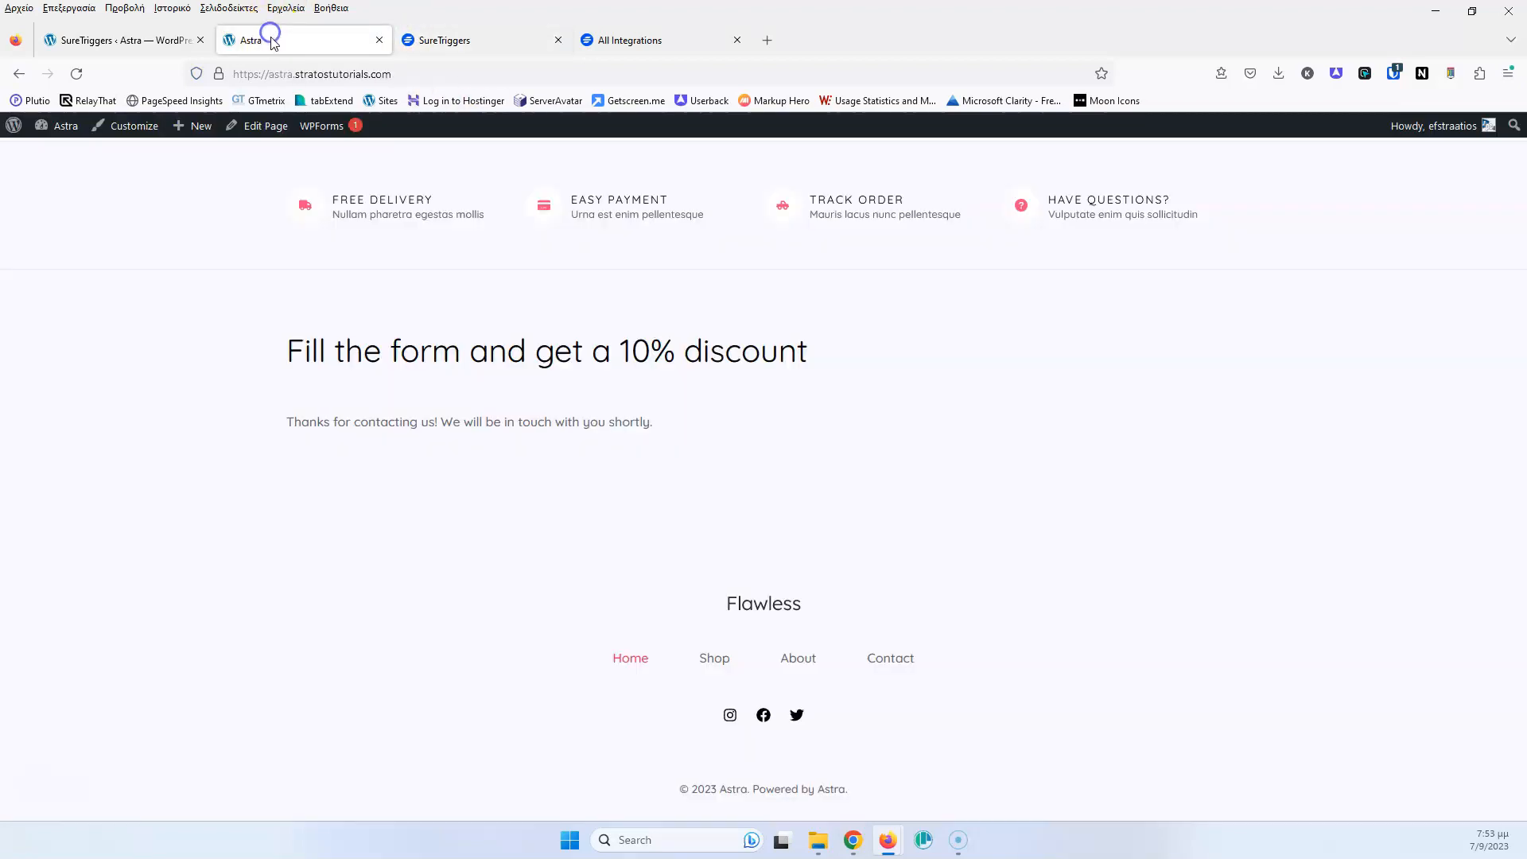
{"action": "scroll", "coordinate": [239, 318], "scroll_direction": "up", "scroll_amount": 5}
{"action": "left_click", "coordinate": [76, 74]}
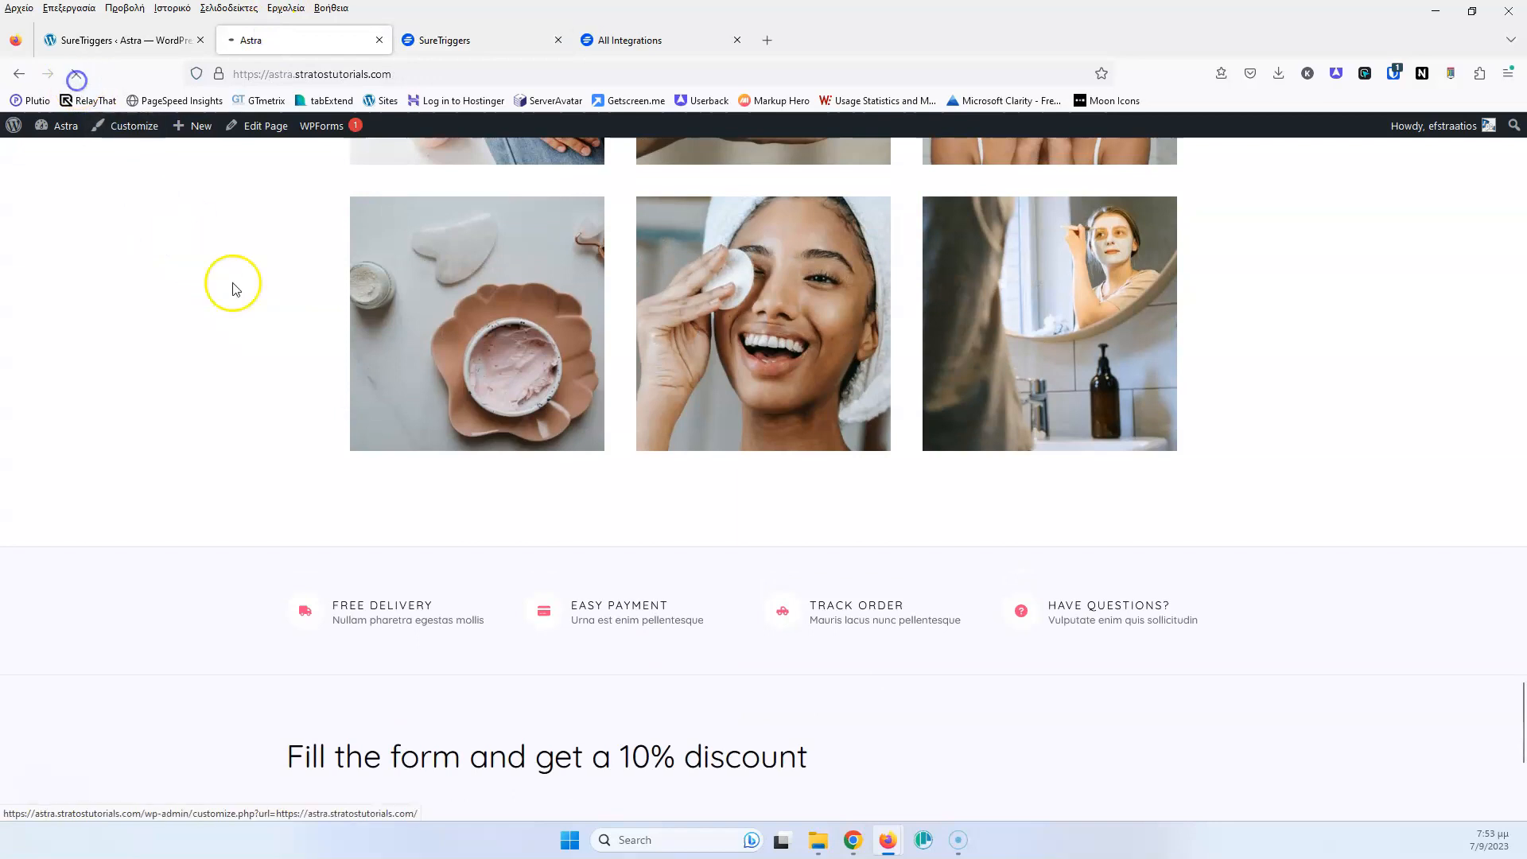
{"action": "scroll", "coordinate": [267, 338], "scroll_direction": "down", "scroll_amount": 10}
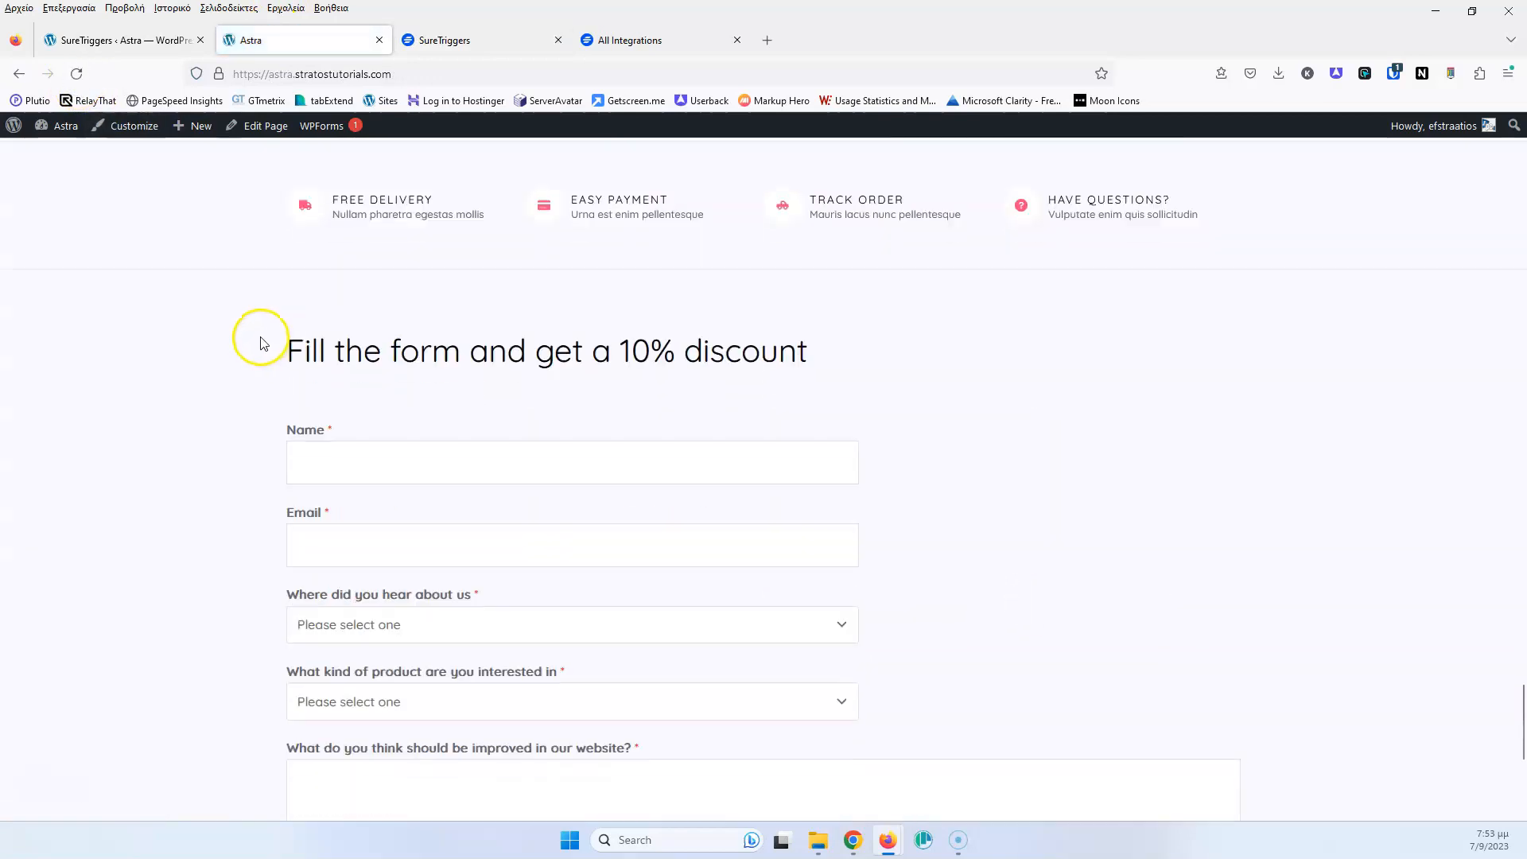
{"action": "scroll", "coordinate": [155, 314], "scroll_direction": "up", "scroll_amount": 3}
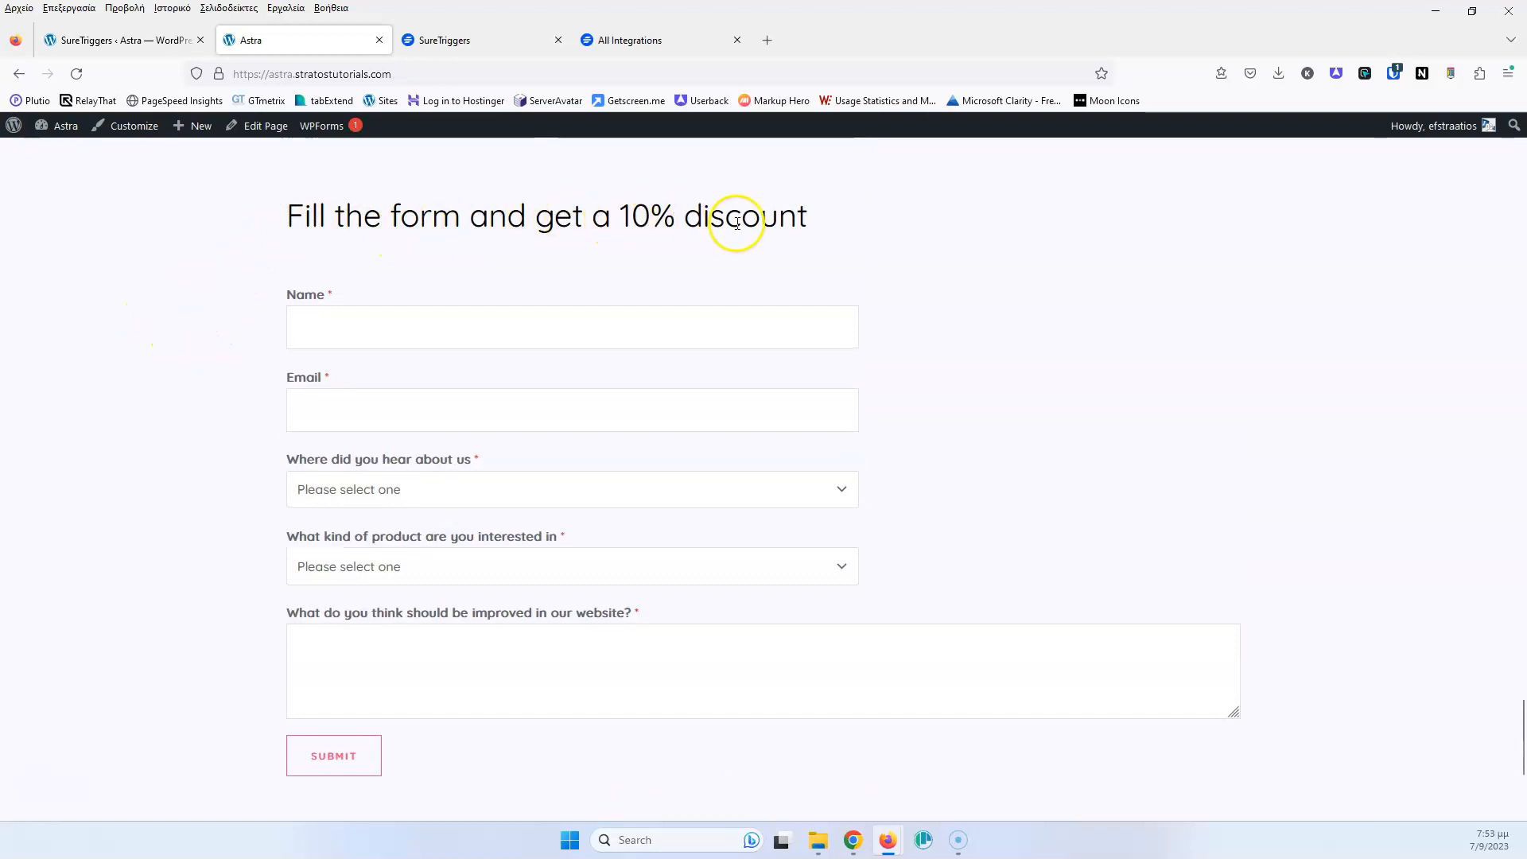
{"action": "left_click_drag", "start_coordinate": [836, 232], "coordinate": [298, 214]}
{"action": "left_click", "coordinate": [207, 246]}
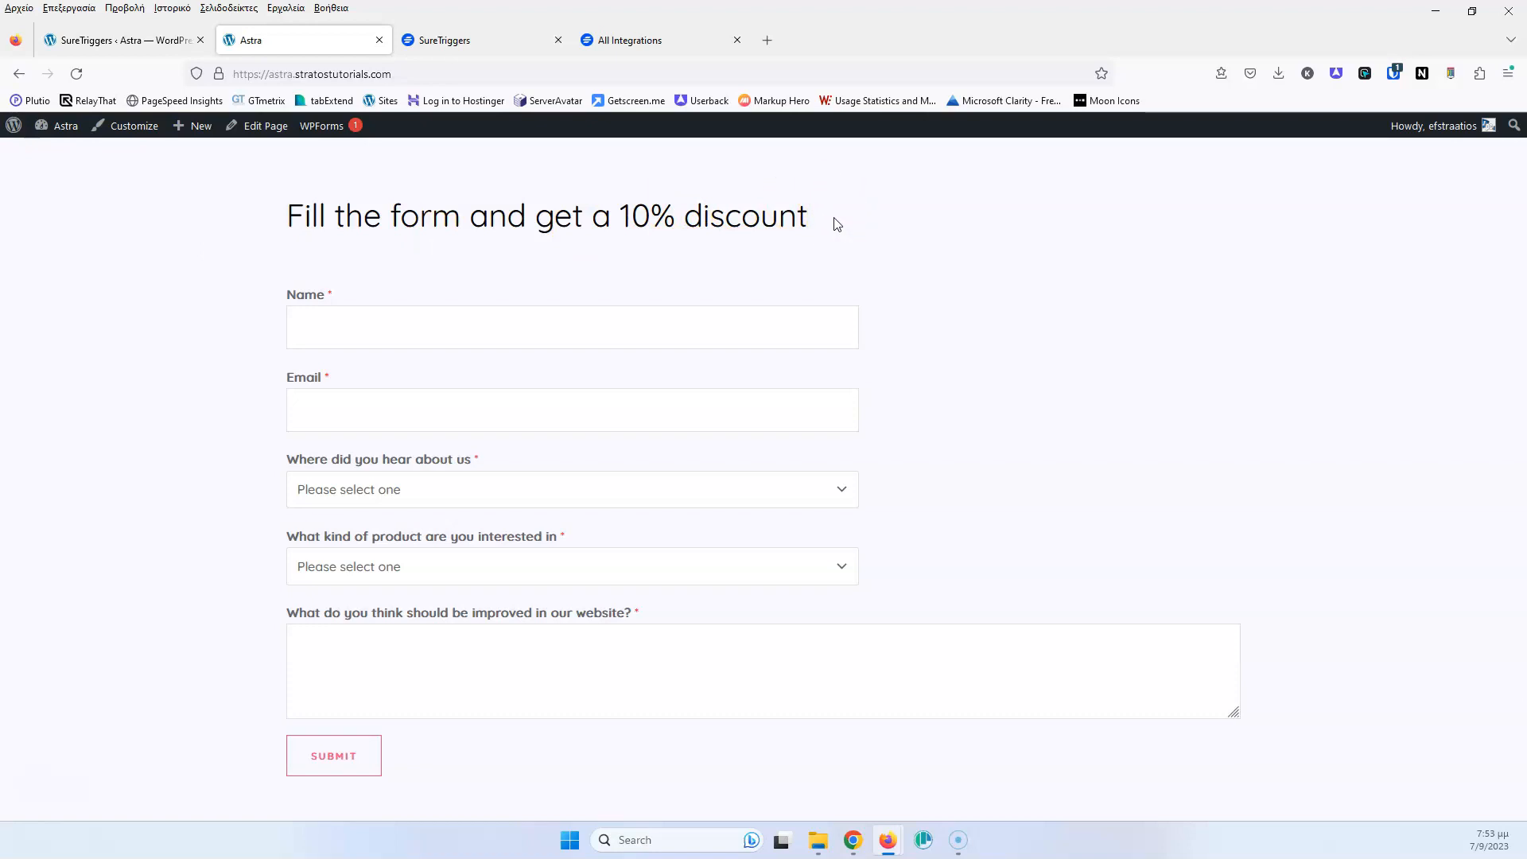
{"action": "left_click", "coordinate": [529, 35]}
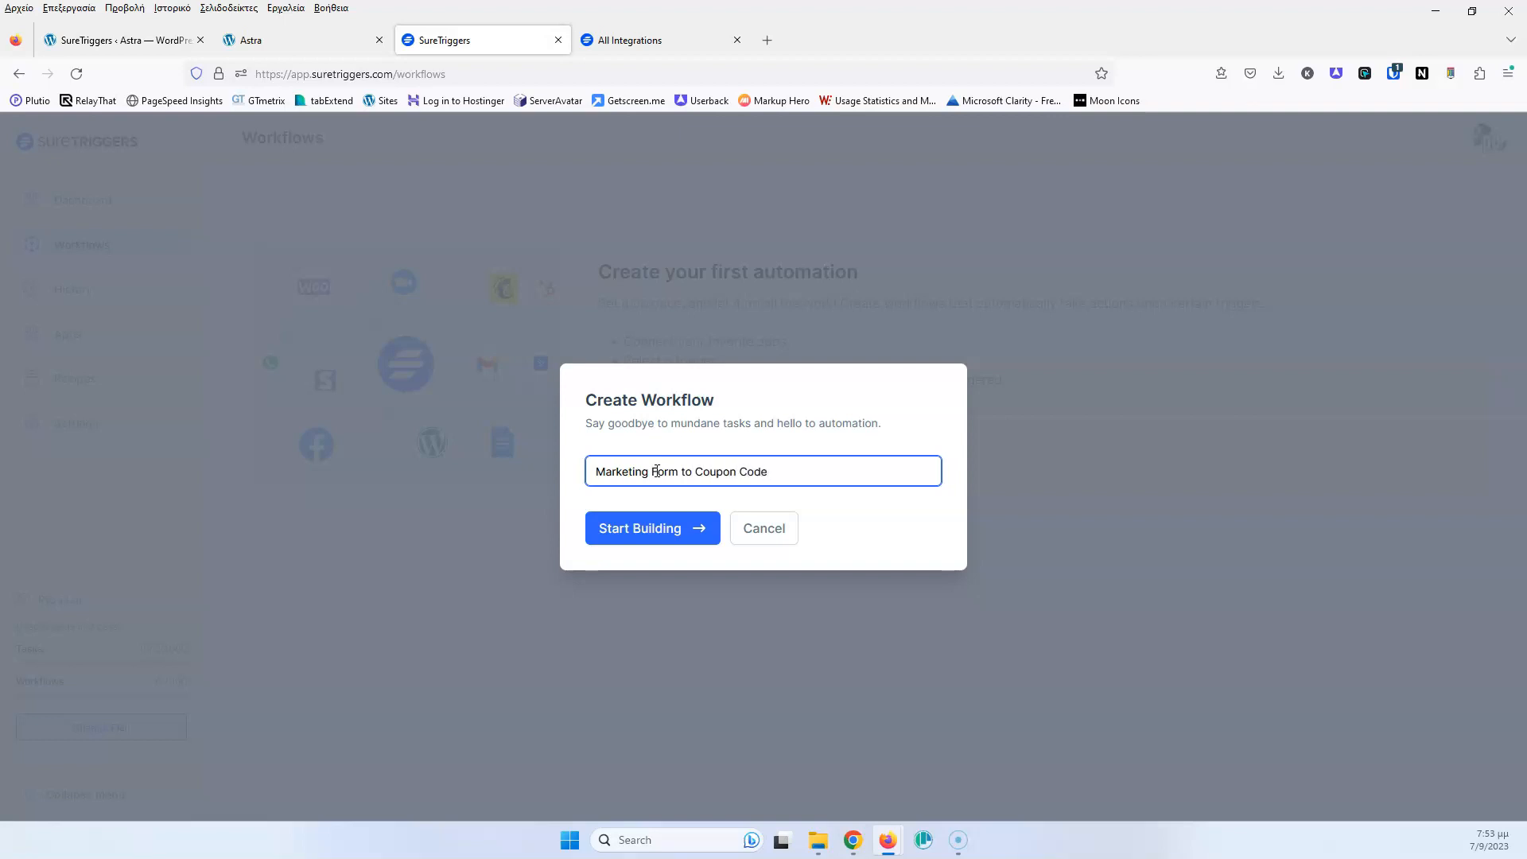
Start building 'Marketing Form to Coupon Code' and switch to the All Integrations page
{"action": "left_click", "coordinate": [643, 534]}
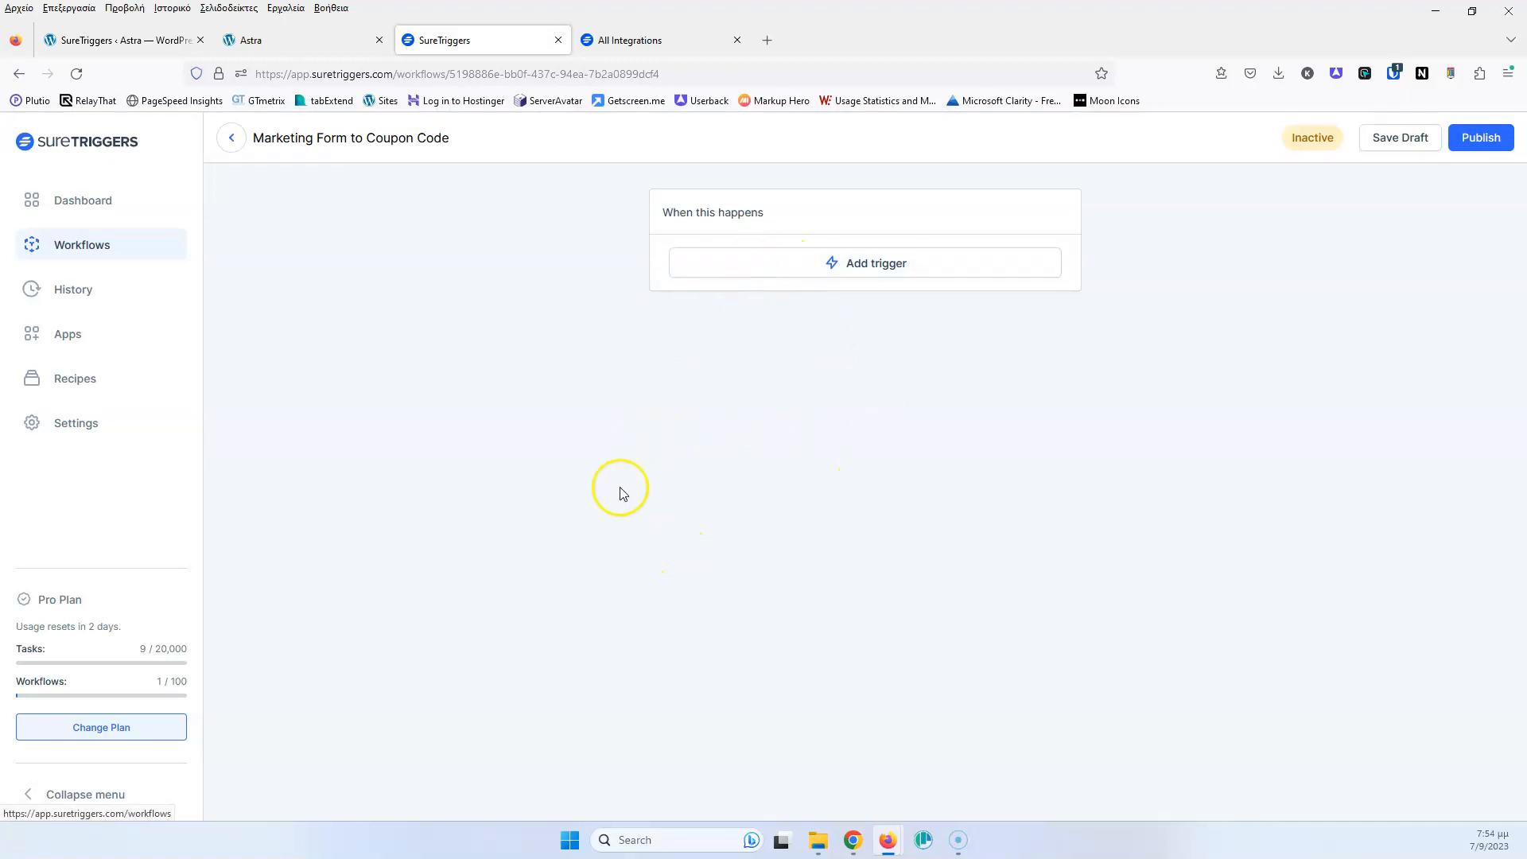
{"action": "left_click", "coordinate": [657, 41]}
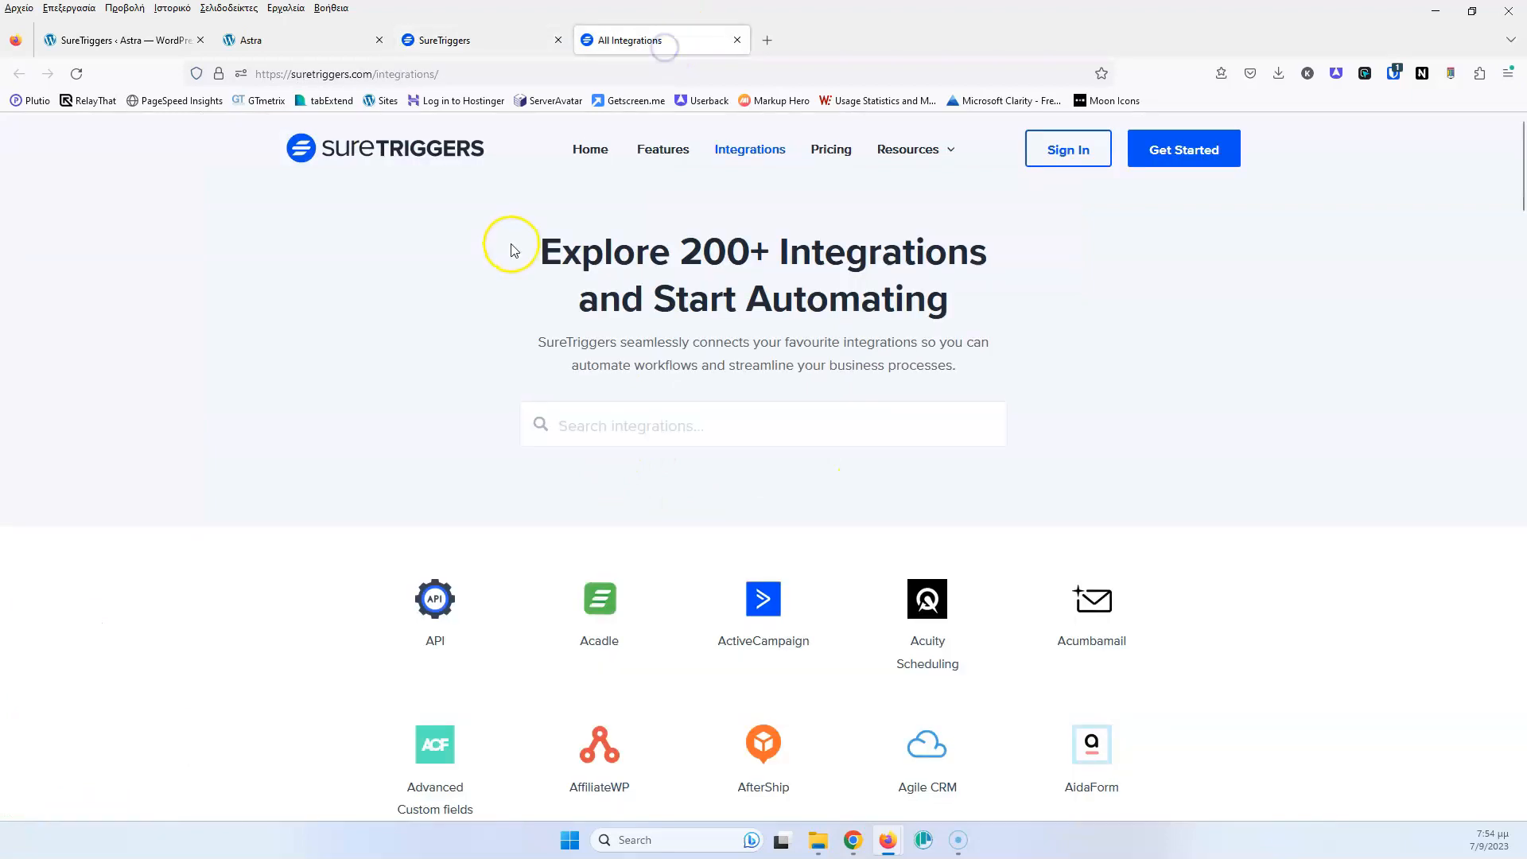
Load two more batches of integrations and open the WordPress integration details
{"action": "scroll", "coordinate": [409, 466], "scroll_direction": "down", "scroll_amount": 10}
{"action": "scroll", "coordinate": [413, 471], "scroll_direction": "down", "scroll_amount": 20}
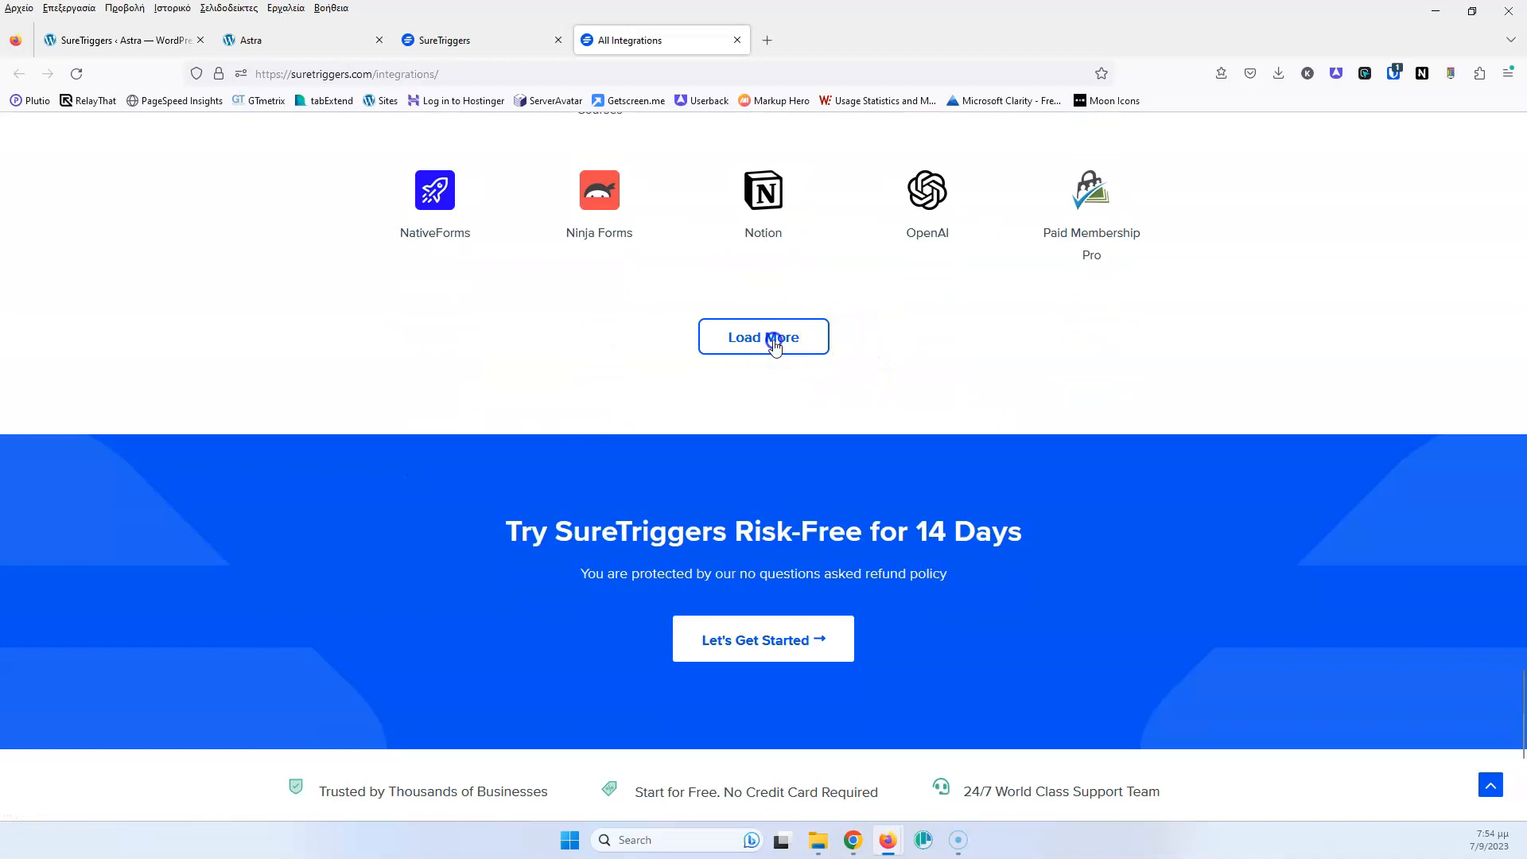
{"action": "left_click", "coordinate": [774, 340]}
{"action": "scroll", "coordinate": [213, 420], "scroll_direction": "down", "scroll_amount": 5}
{"action": "scroll", "coordinate": [213, 420], "scroll_direction": "down", "scroll_amount": 6}
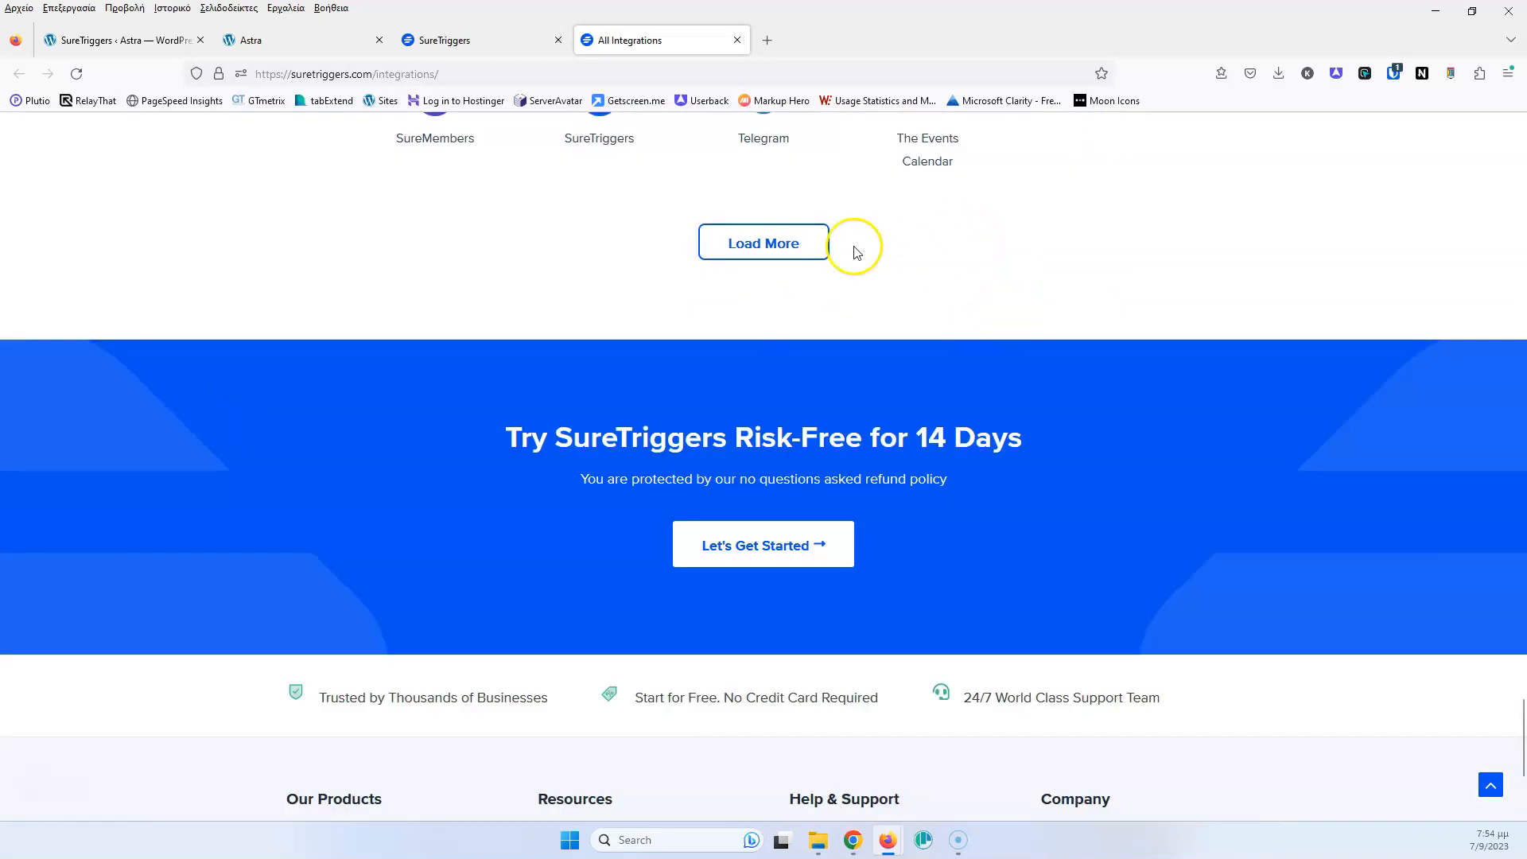
{"action": "left_click", "coordinate": [796, 245]}
{"action": "scroll", "coordinate": [706, 288], "scroll_direction": "down", "scroll_amount": 6}
{"action": "left_click", "coordinate": [442, 523]}
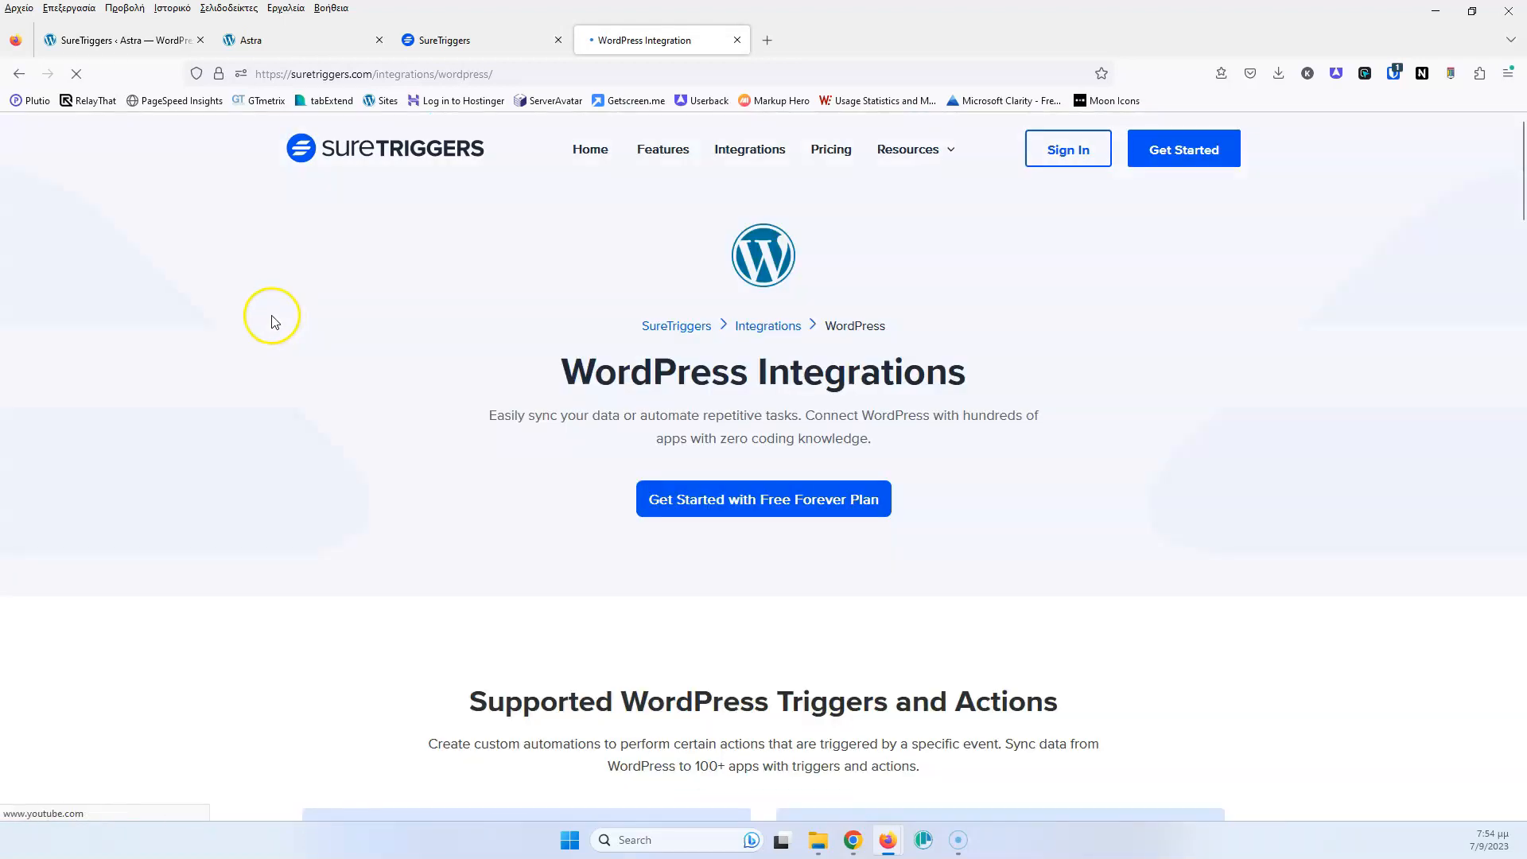
Browse the WordPress integration's triggers, highlighting Profile Field Updated
{"action": "scroll", "coordinate": [315, 418], "scroll_direction": "down", "scroll_amount": 2}
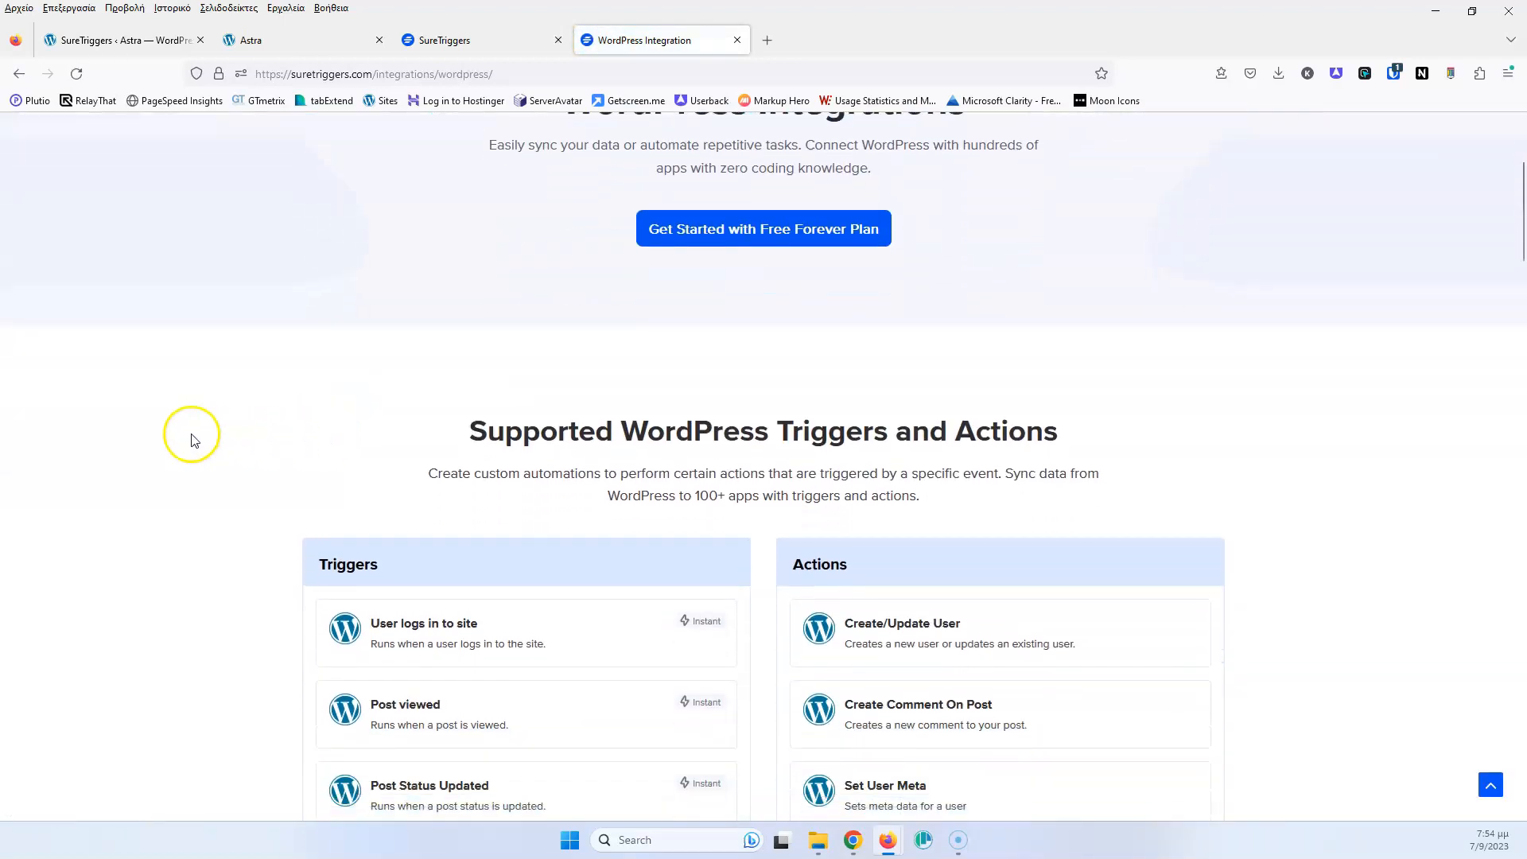
{"action": "scroll", "coordinate": [194, 433], "scroll_direction": "down", "scroll_amount": 2}
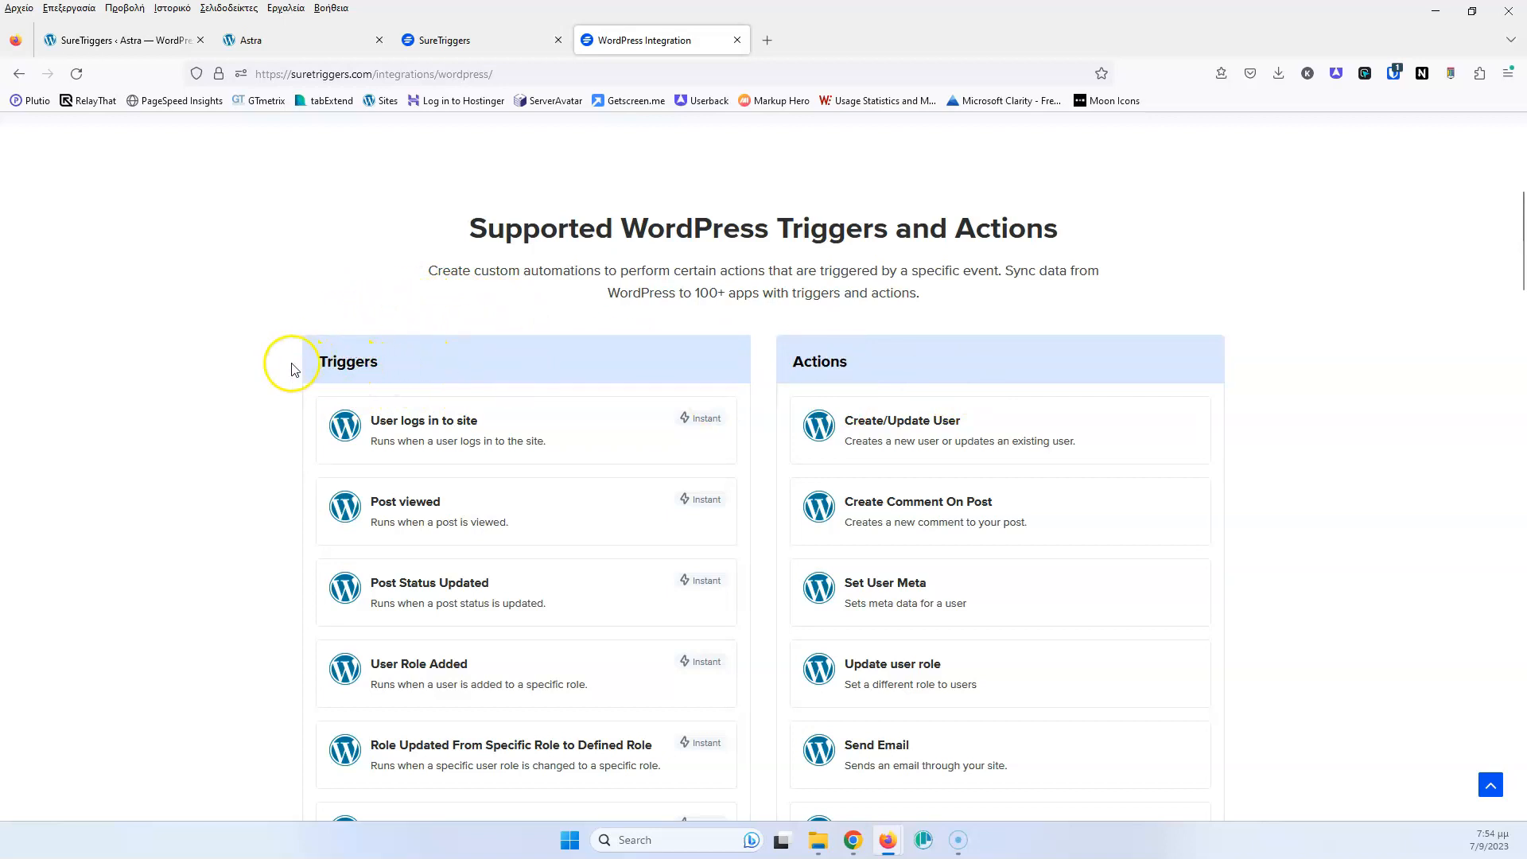
{"action": "left_click", "coordinate": [208, 393]}
{"action": "scroll", "coordinate": [203, 421], "scroll_direction": "down", "scroll_amount": 3}
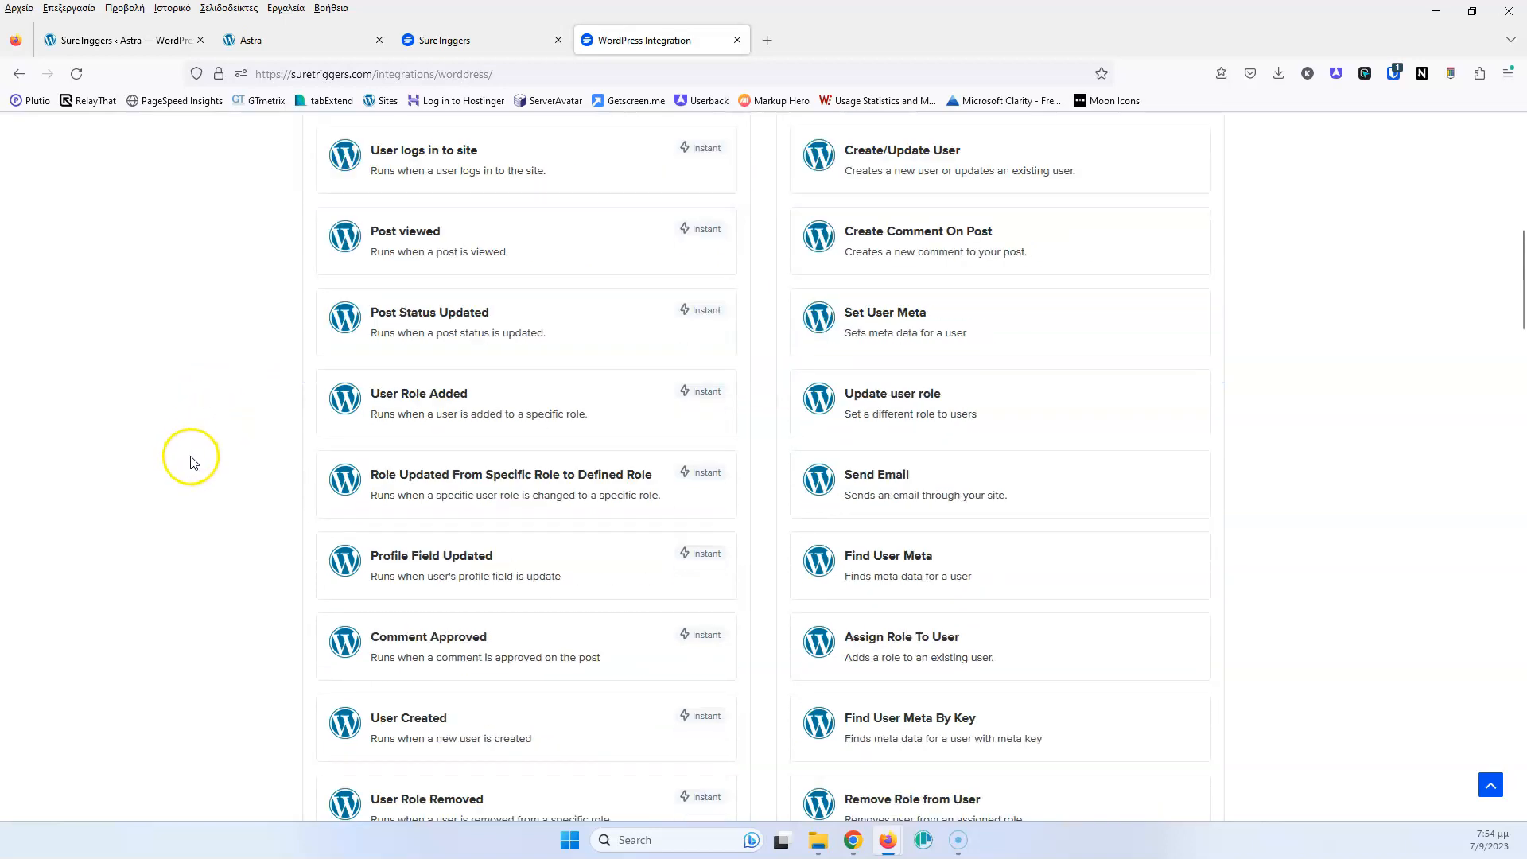
{"action": "left_click_drag", "start_coordinate": [493, 555], "coordinate": [414, 556]}
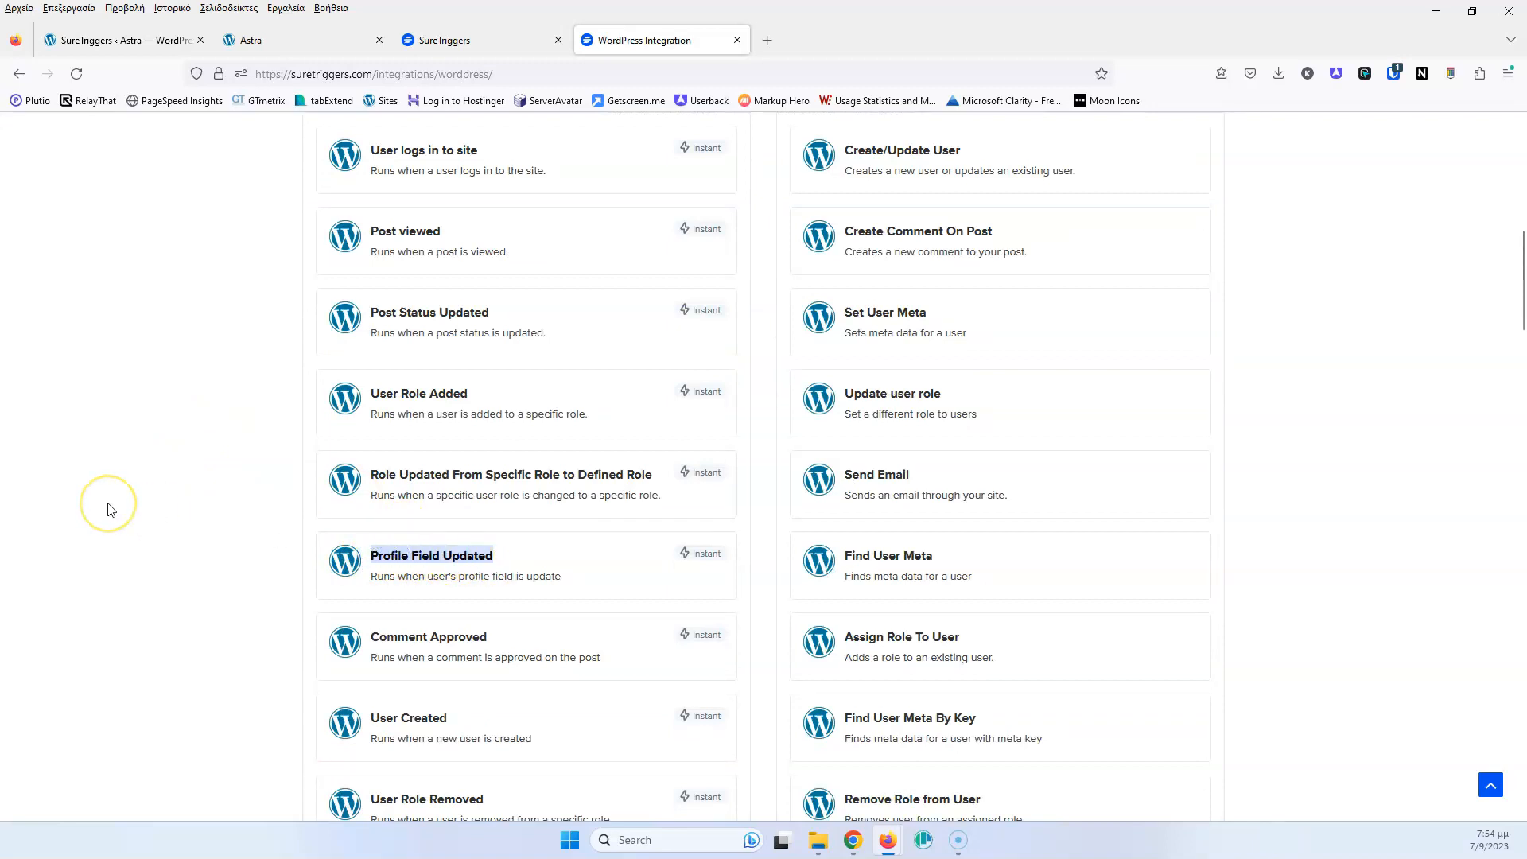
{"action": "scroll", "coordinate": [87, 485], "scroll_direction": "up", "scroll_amount": 6}
{"action": "scroll", "coordinate": [212, 477], "scroll_direction": "down", "scroll_amount": 3}
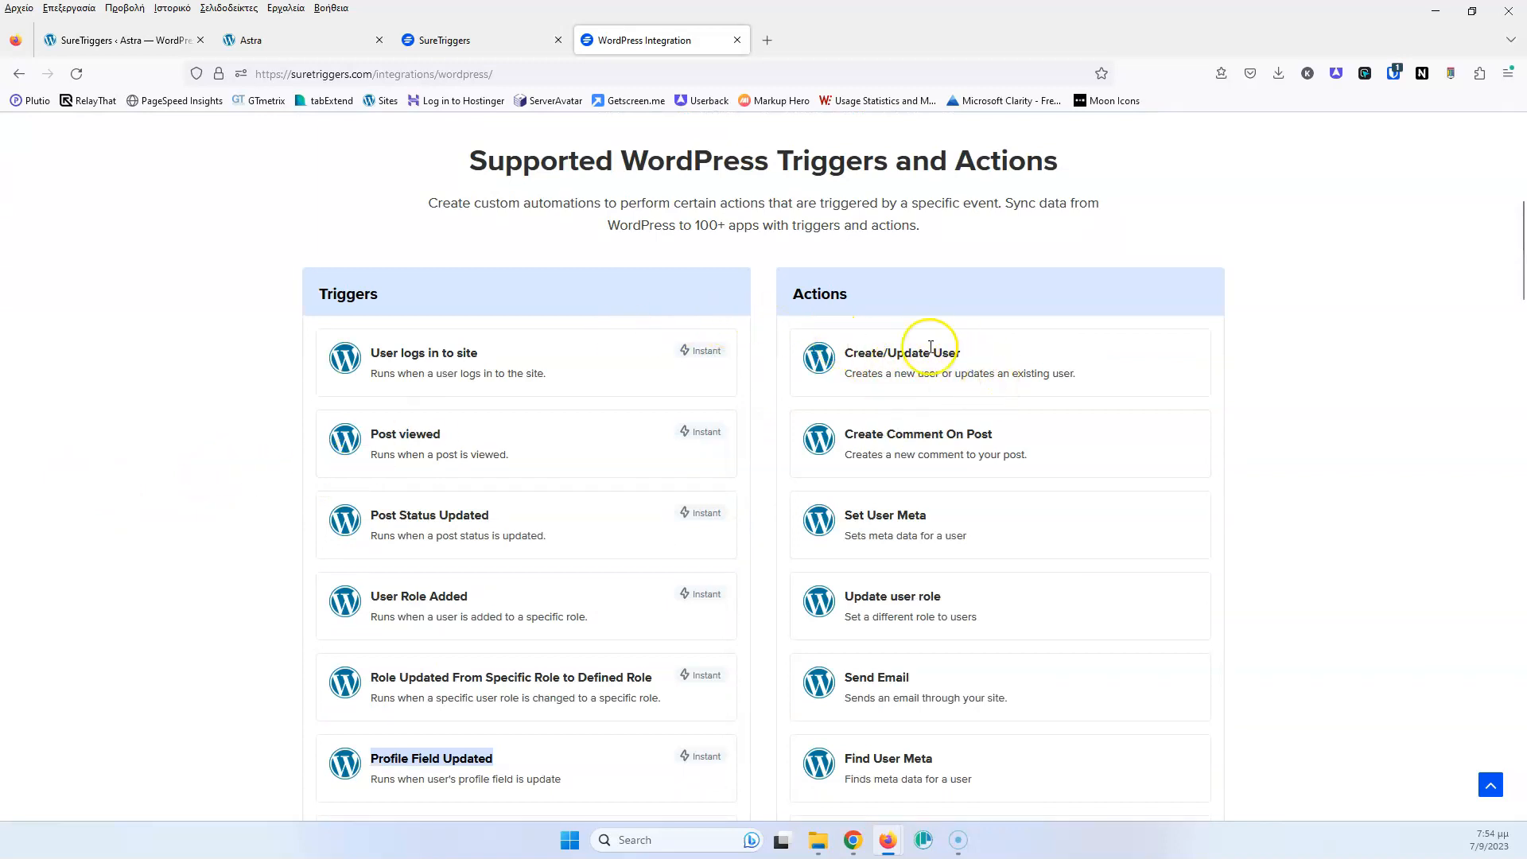
{"action": "scroll", "coordinate": [1112, 430], "scroll_direction": "up", "scroll_amount": 7}
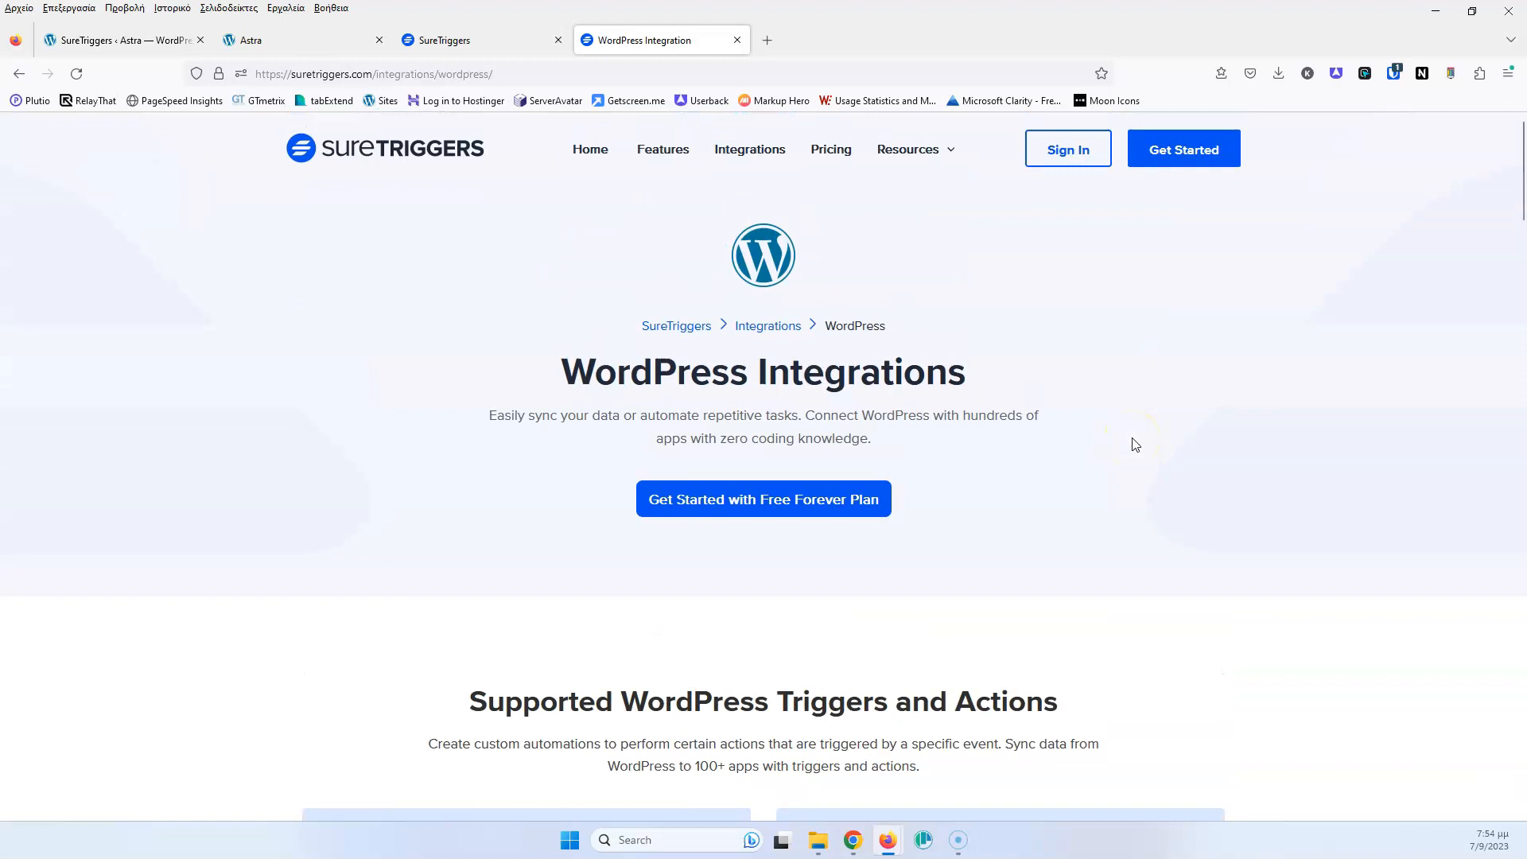
Open All Integrations in a new tab, scroll the grid, then return to the workflow editor
{"action": "left_click", "coordinate": [458, 38]}
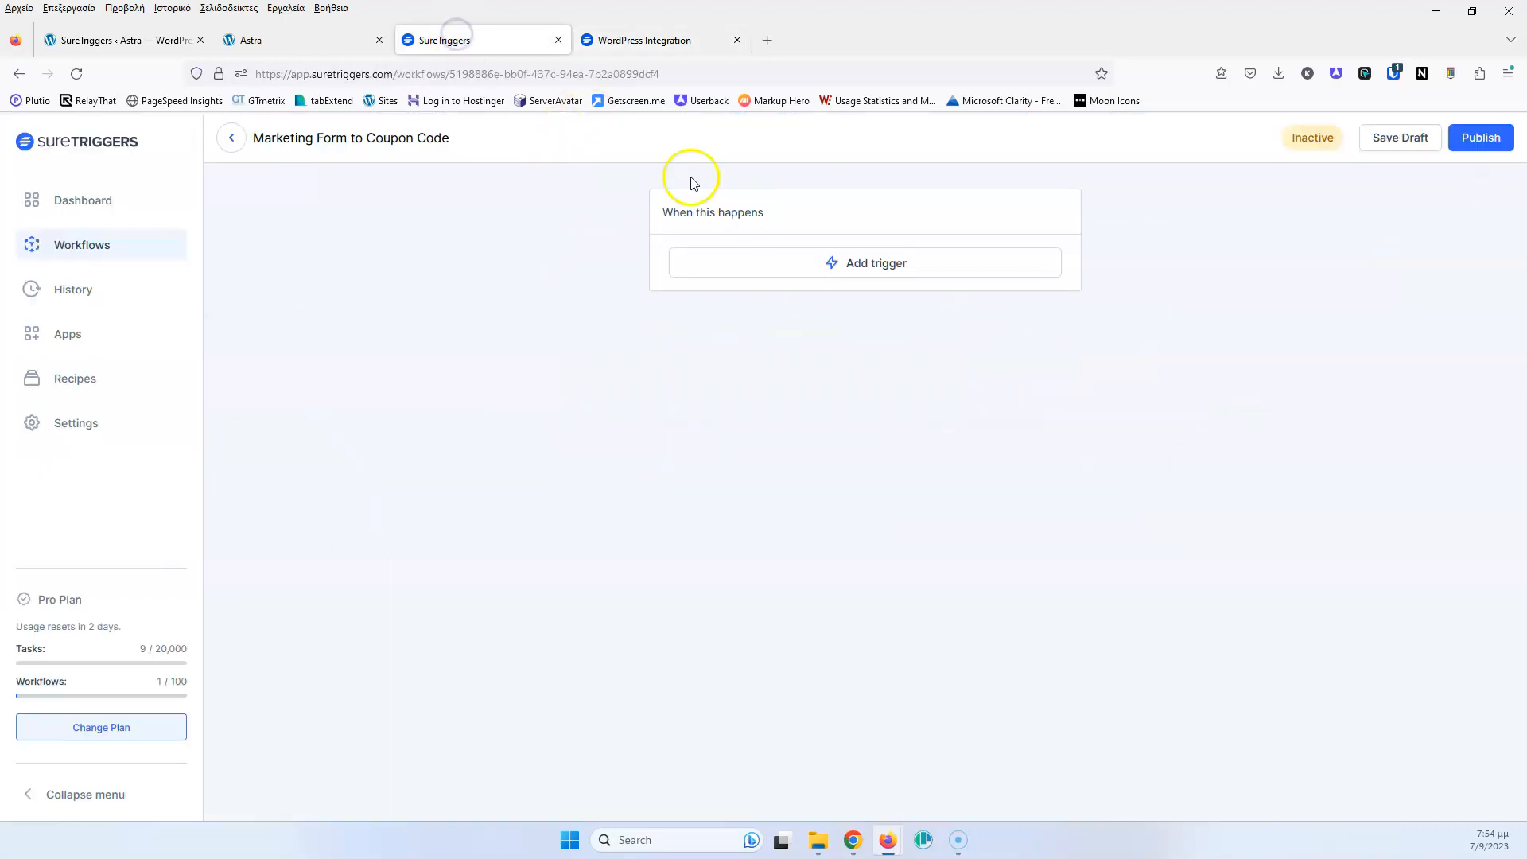
{"action": "left_click", "coordinate": [648, 43]}
{"action": "middle_click", "coordinate": [736, 153]}
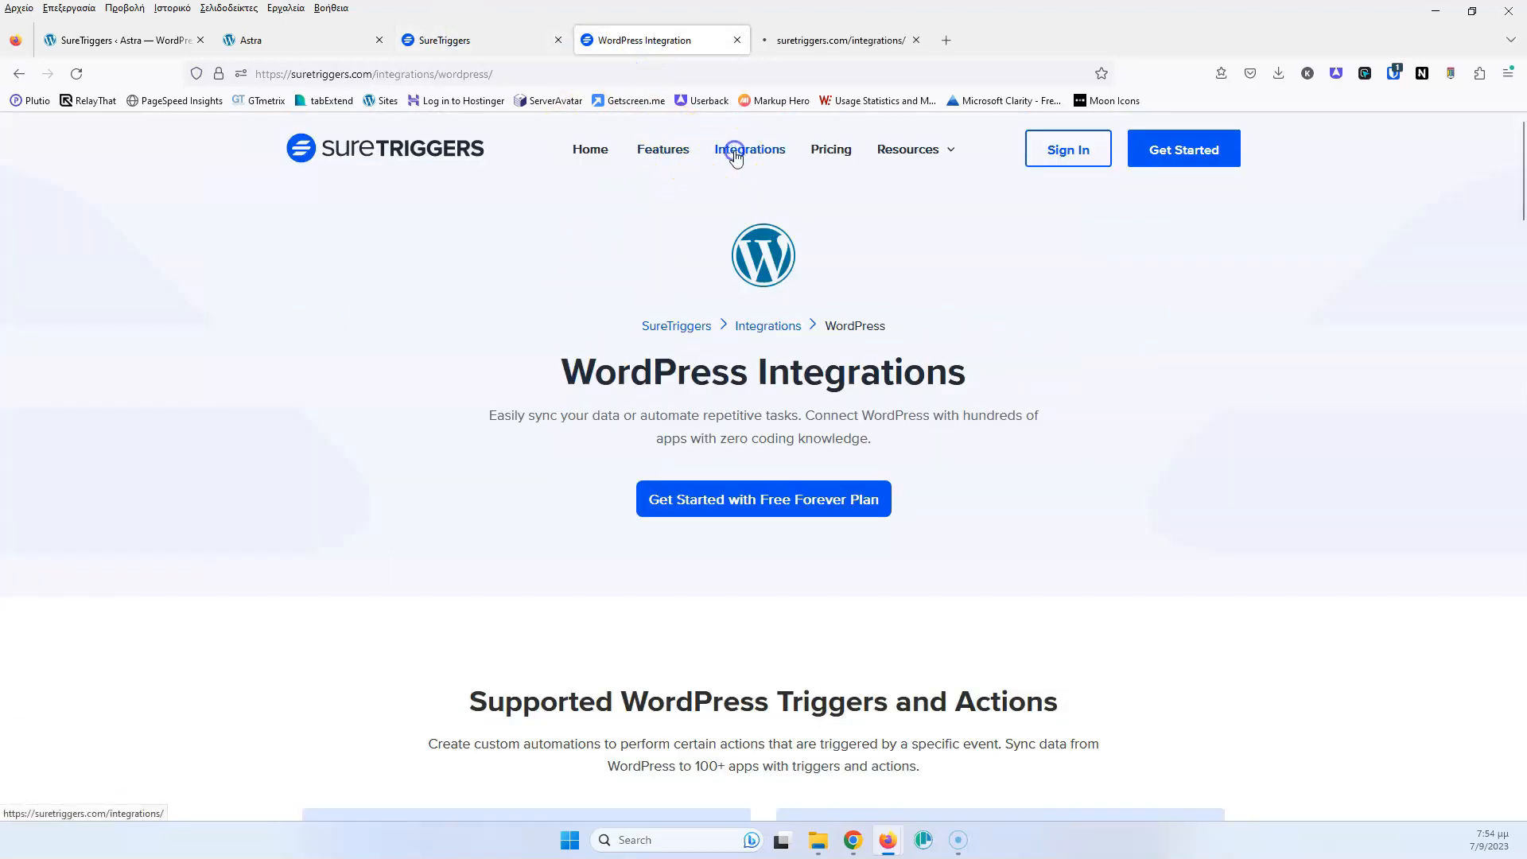
{"action": "left_click", "coordinate": [804, 49]}
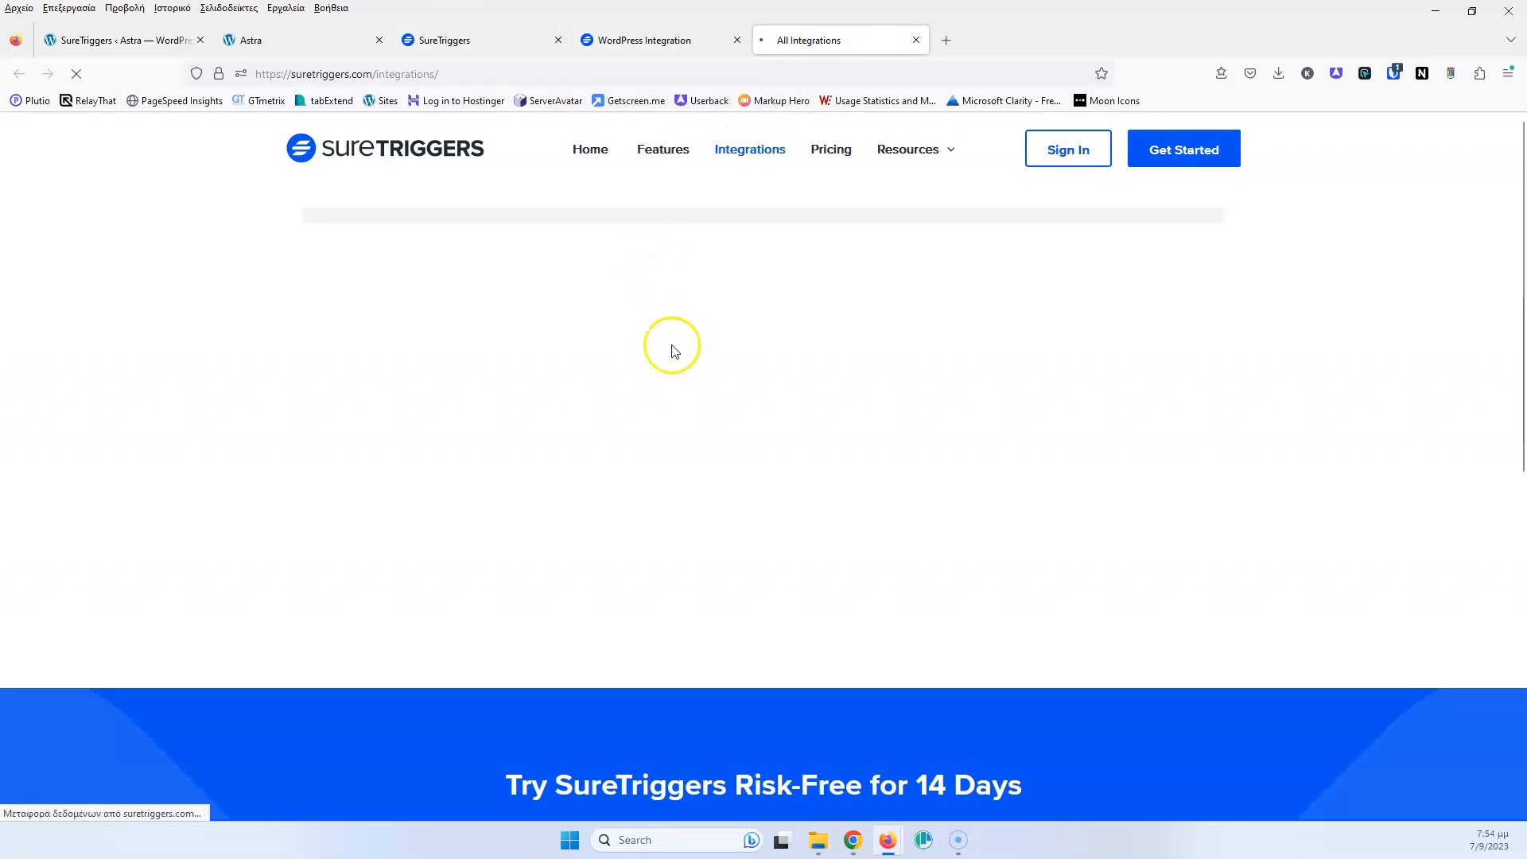
{"action": "scroll", "coordinate": [643, 549], "scroll_direction": "down", "scroll_amount": 3}
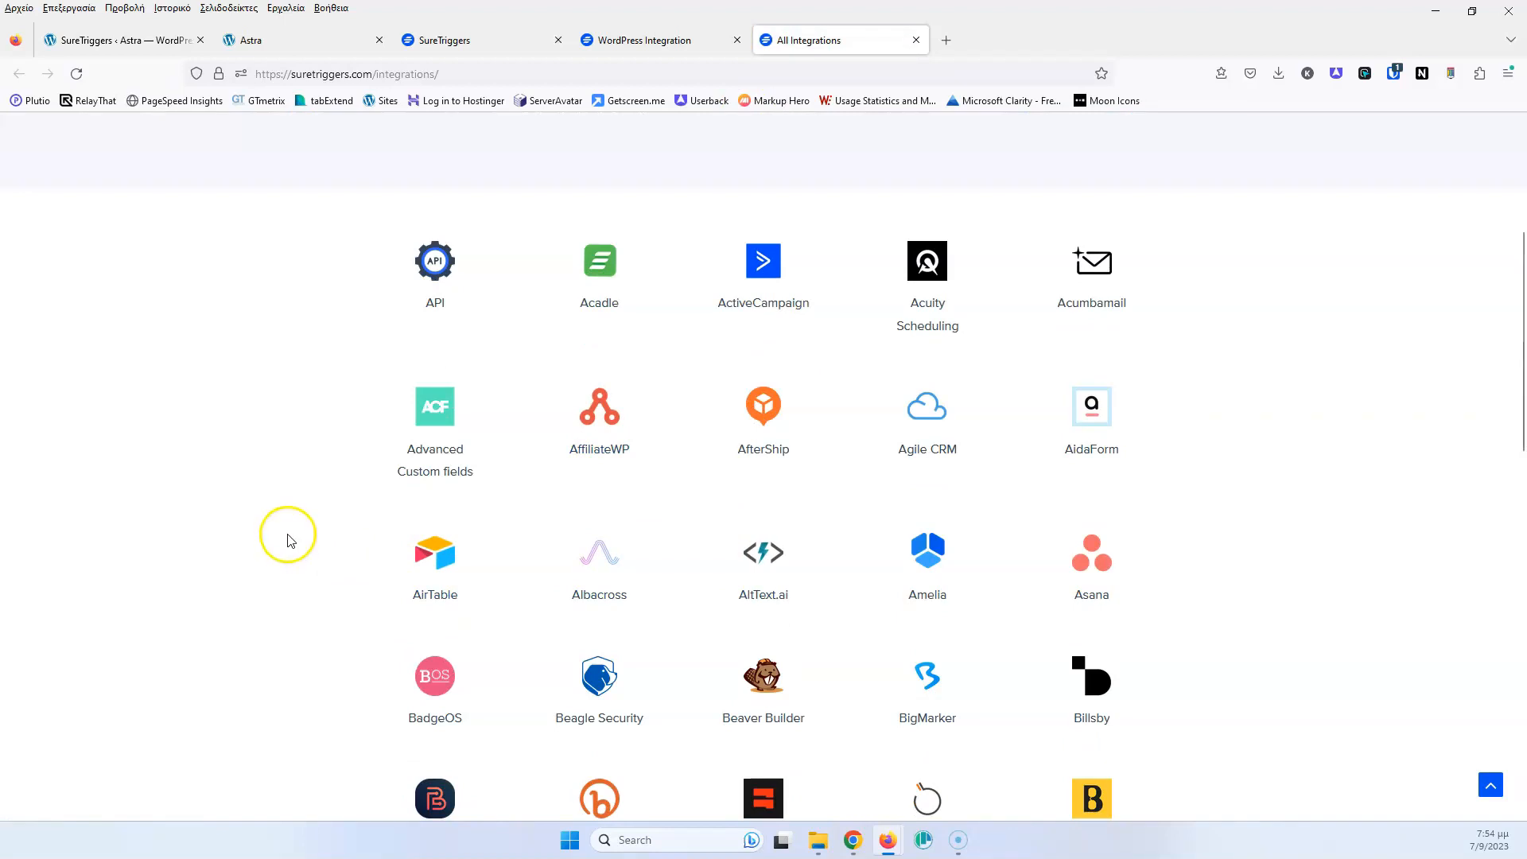
{"action": "scroll", "coordinate": [289, 535], "scroll_direction": "down", "scroll_amount": 3}
{"action": "scroll", "coordinate": [334, 507], "scroll_direction": "up", "scroll_amount": 3}
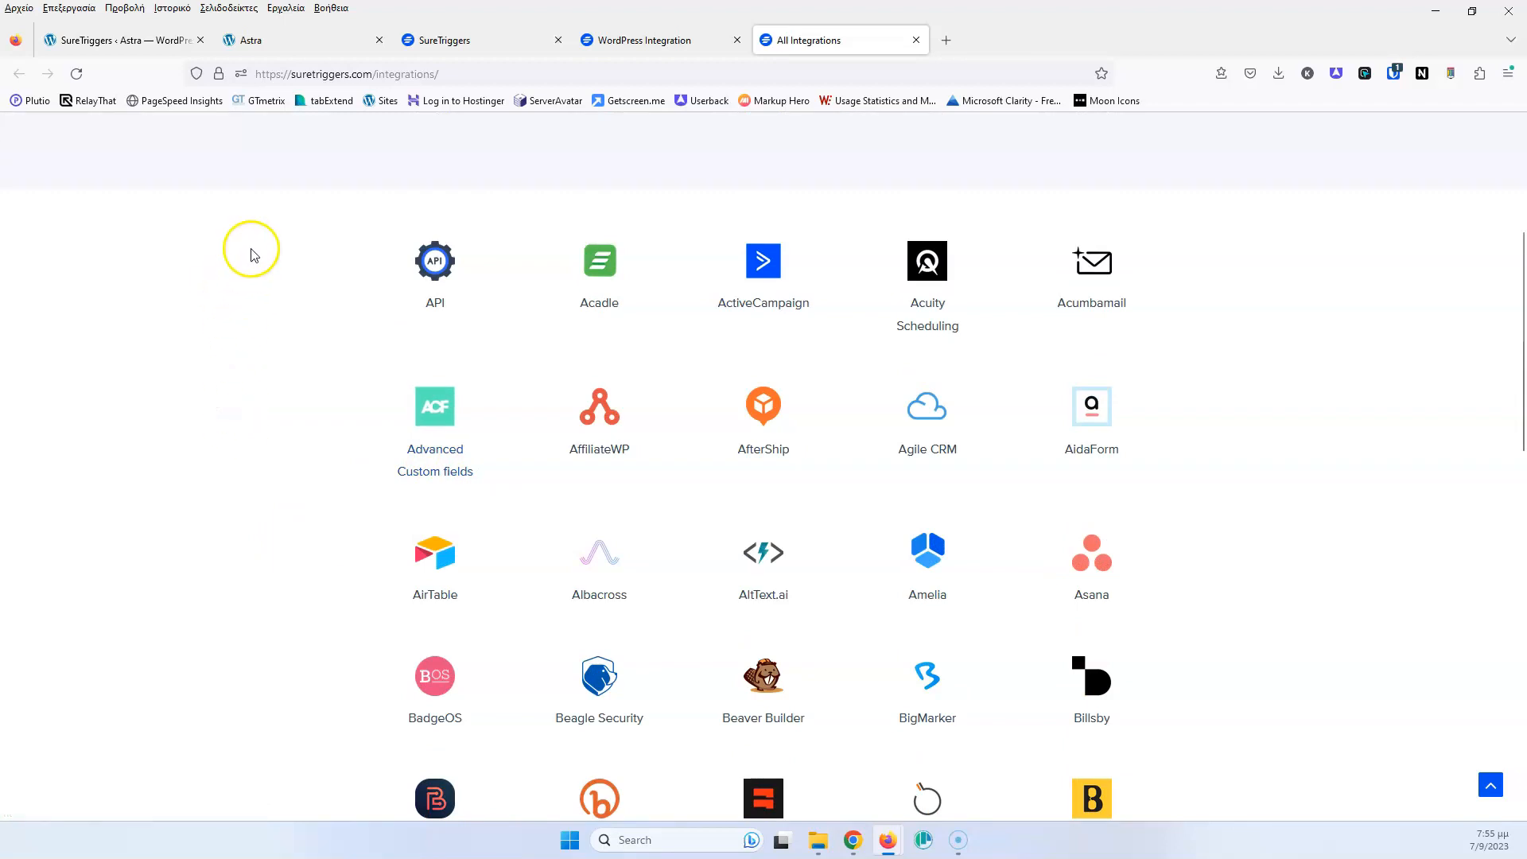
{"action": "left_click", "coordinate": [489, 44]}
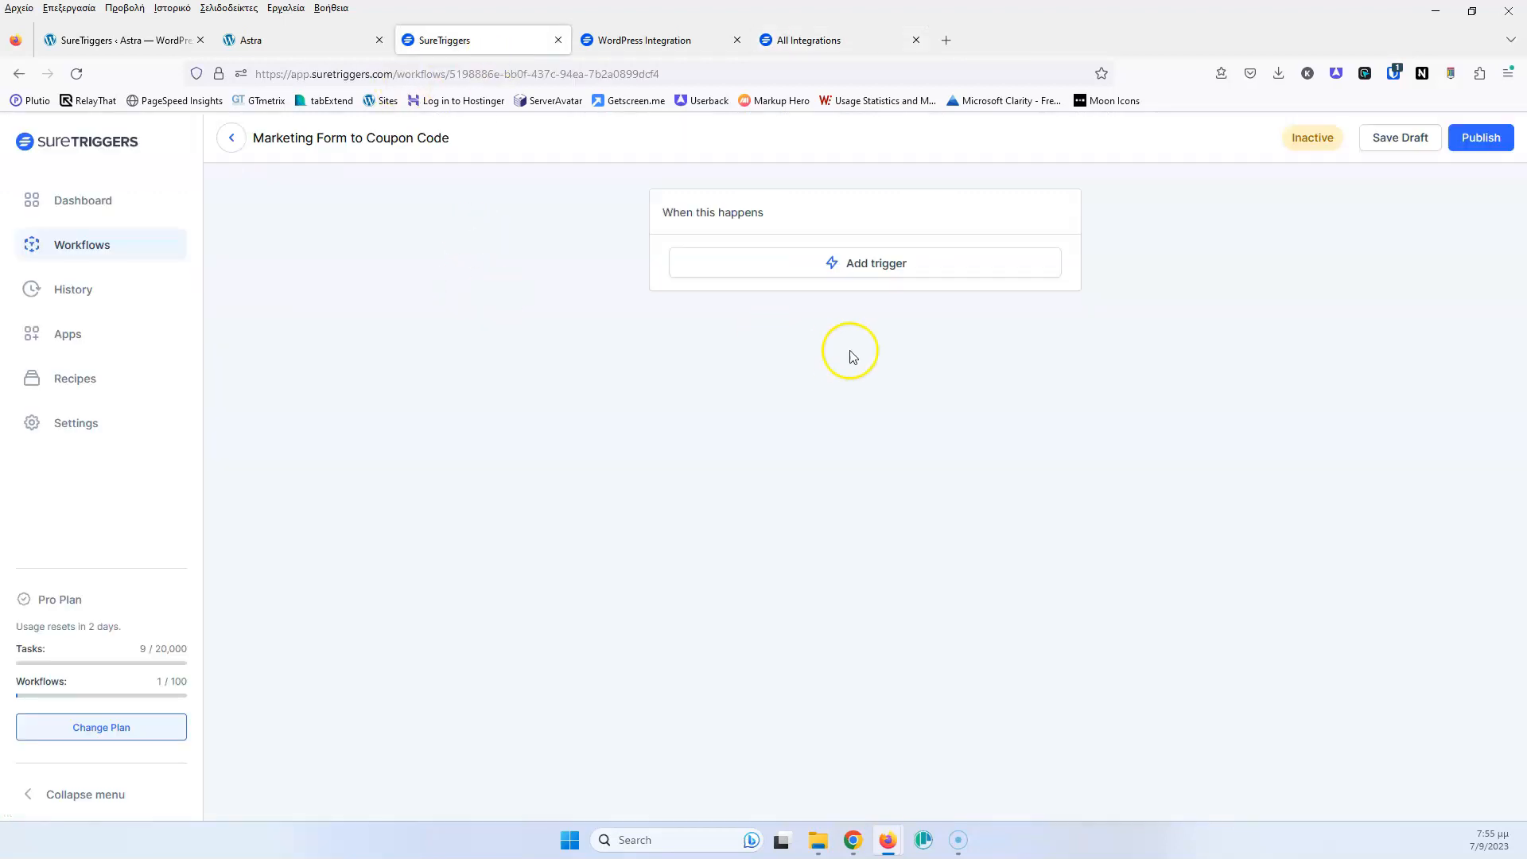
Begin adding the workflow trigger, then check the discount form on the Astra site
{"action": "left_click", "coordinate": [849, 269]}
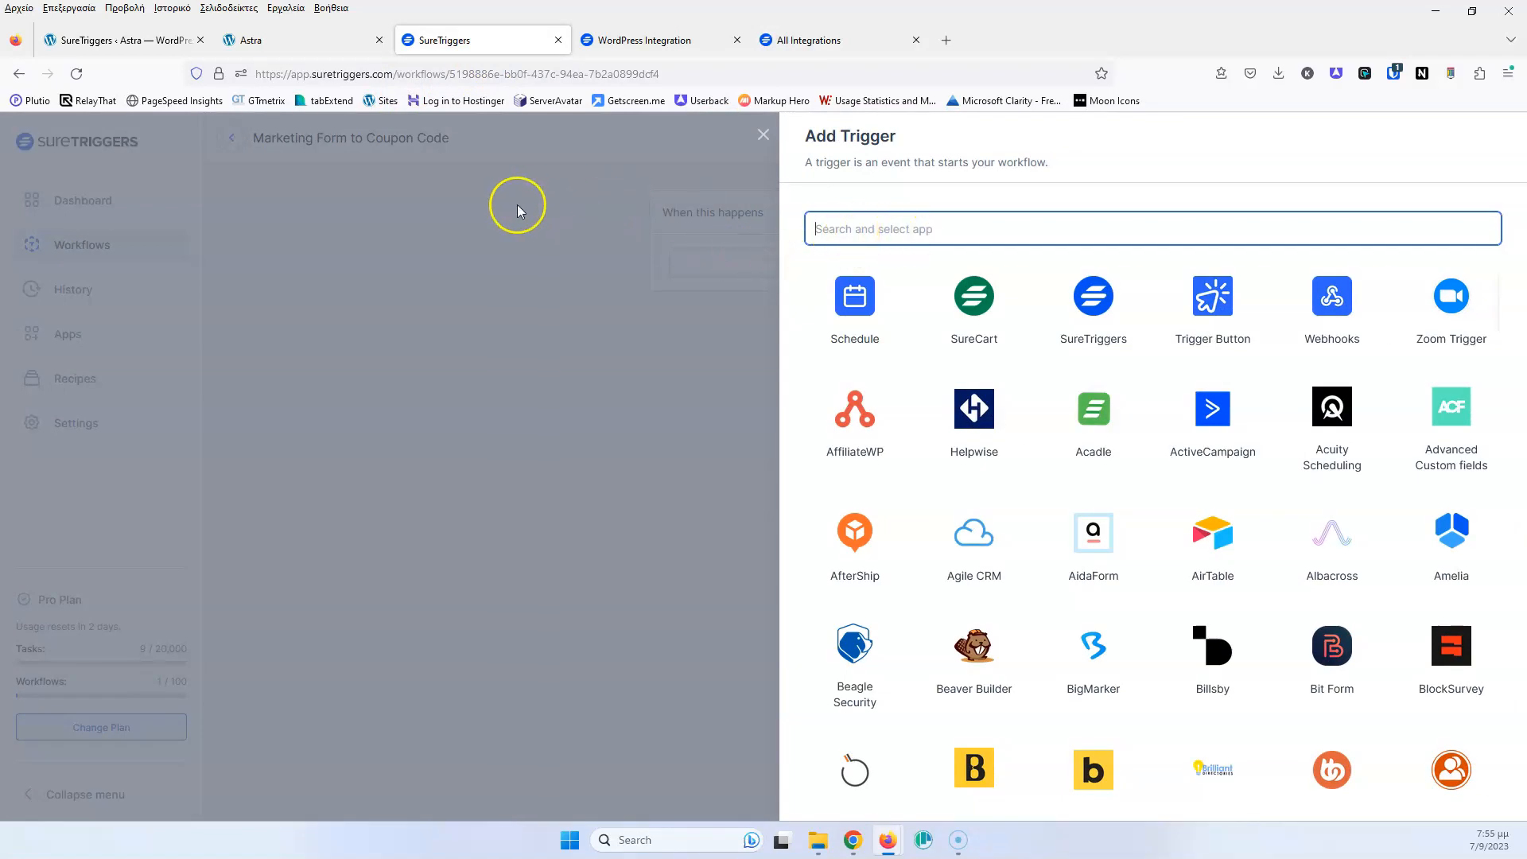
{"action": "left_click", "coordinate": [151, 42]}
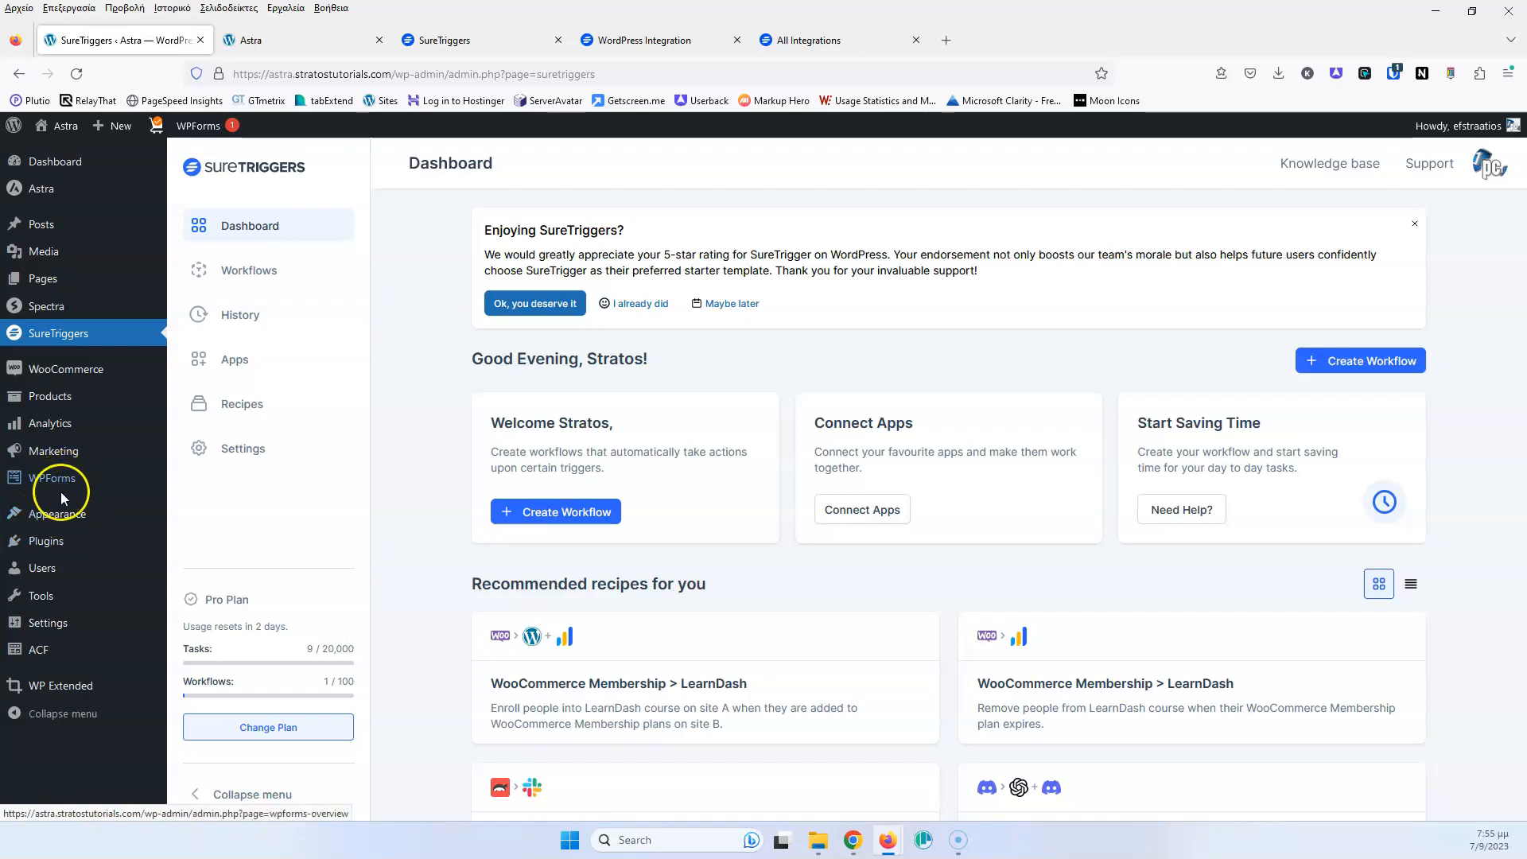
{"action": "mouse_move", "coordinate": [44, 481]}
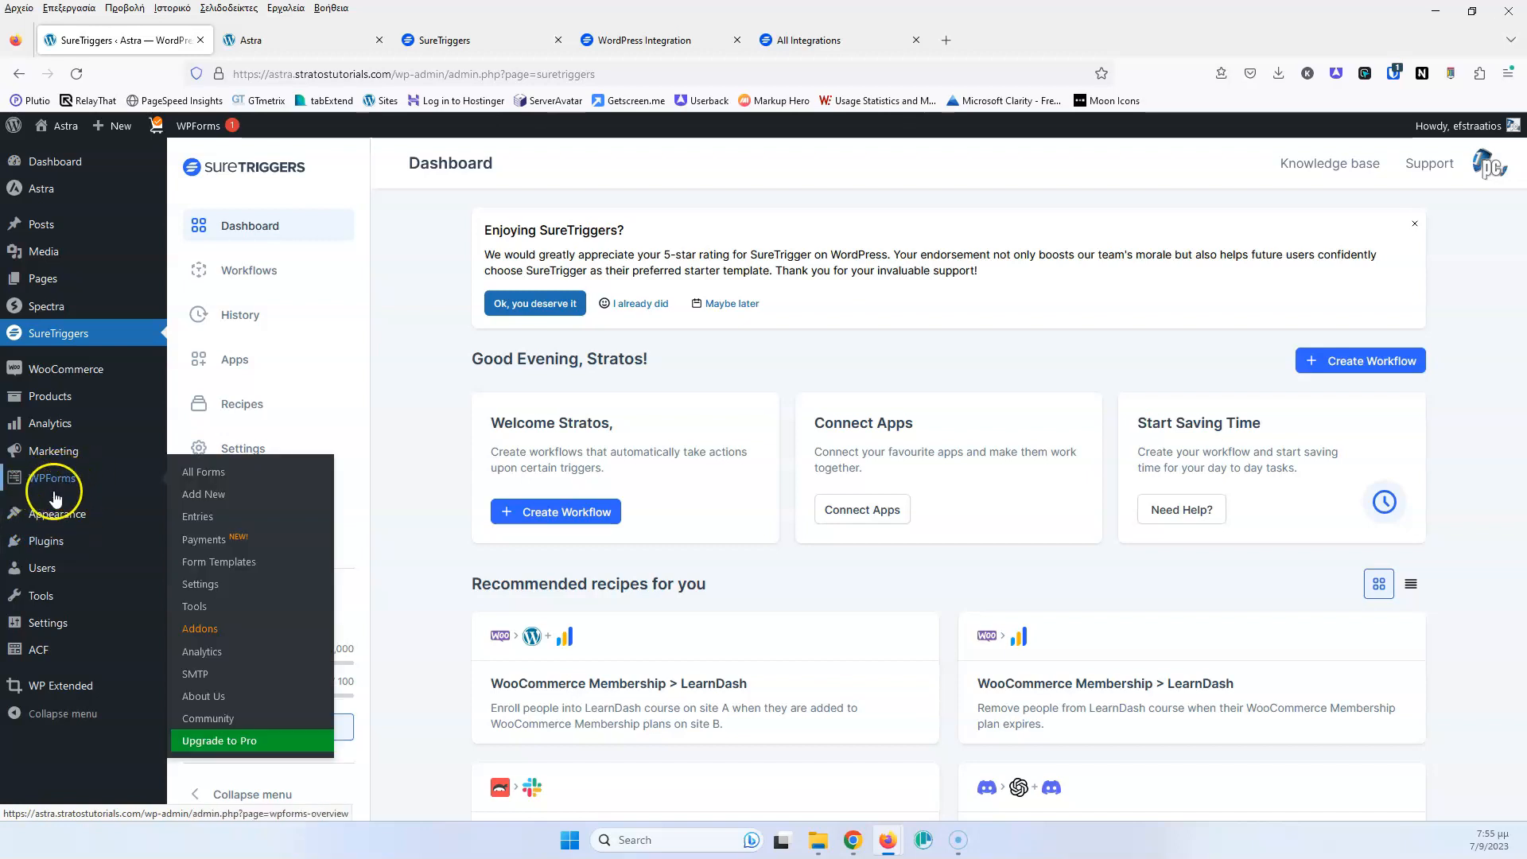
{"action": "left_click", "coordinate": [229, 46]}
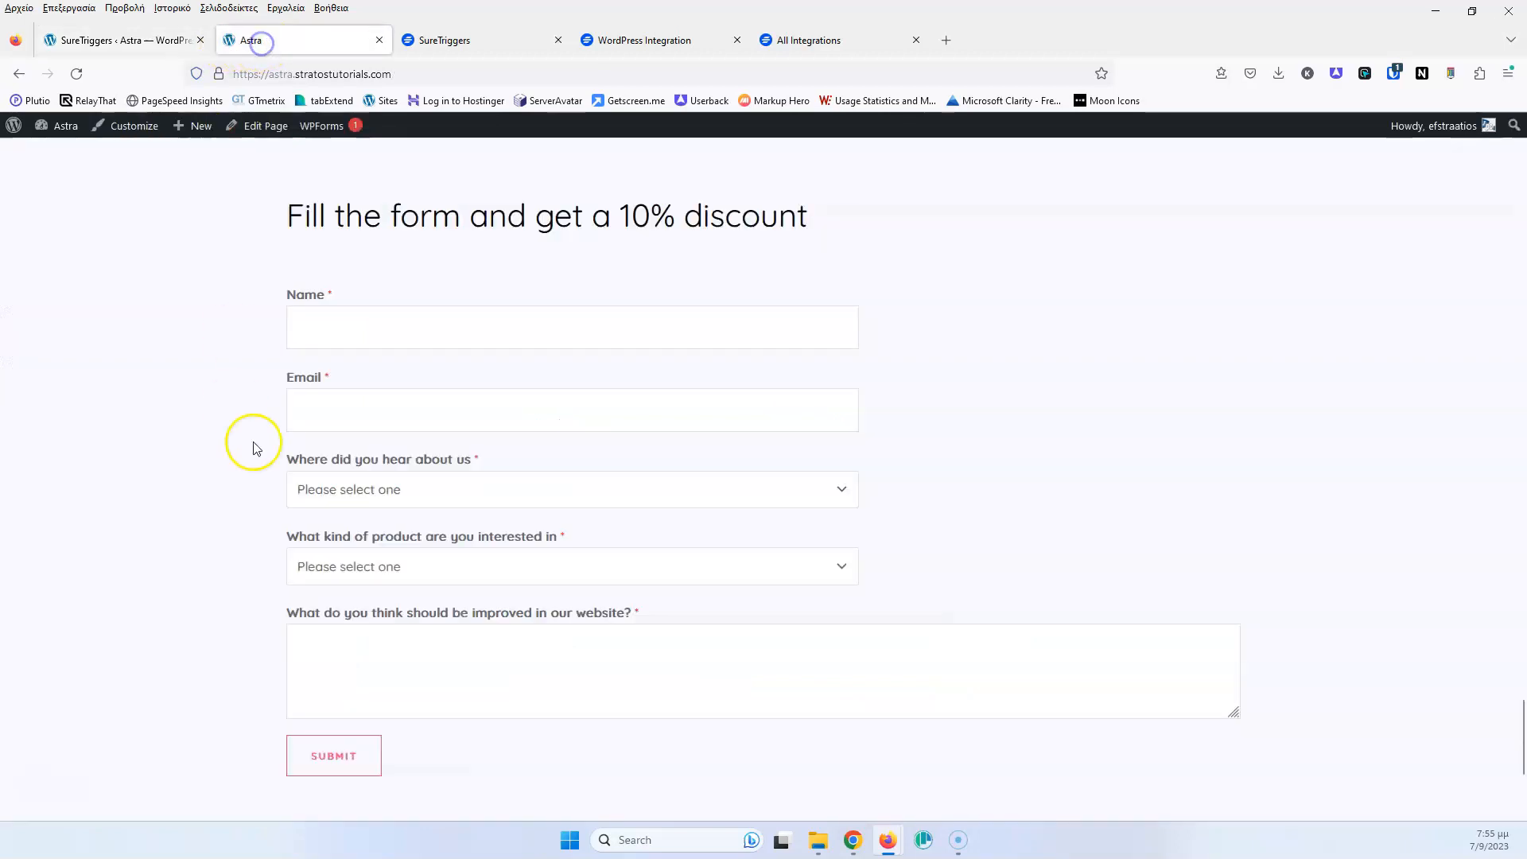
Pick WPForms as the trigger app with the Form Submitted event
{"action": "left_click", "coordinate": [521, 38]}
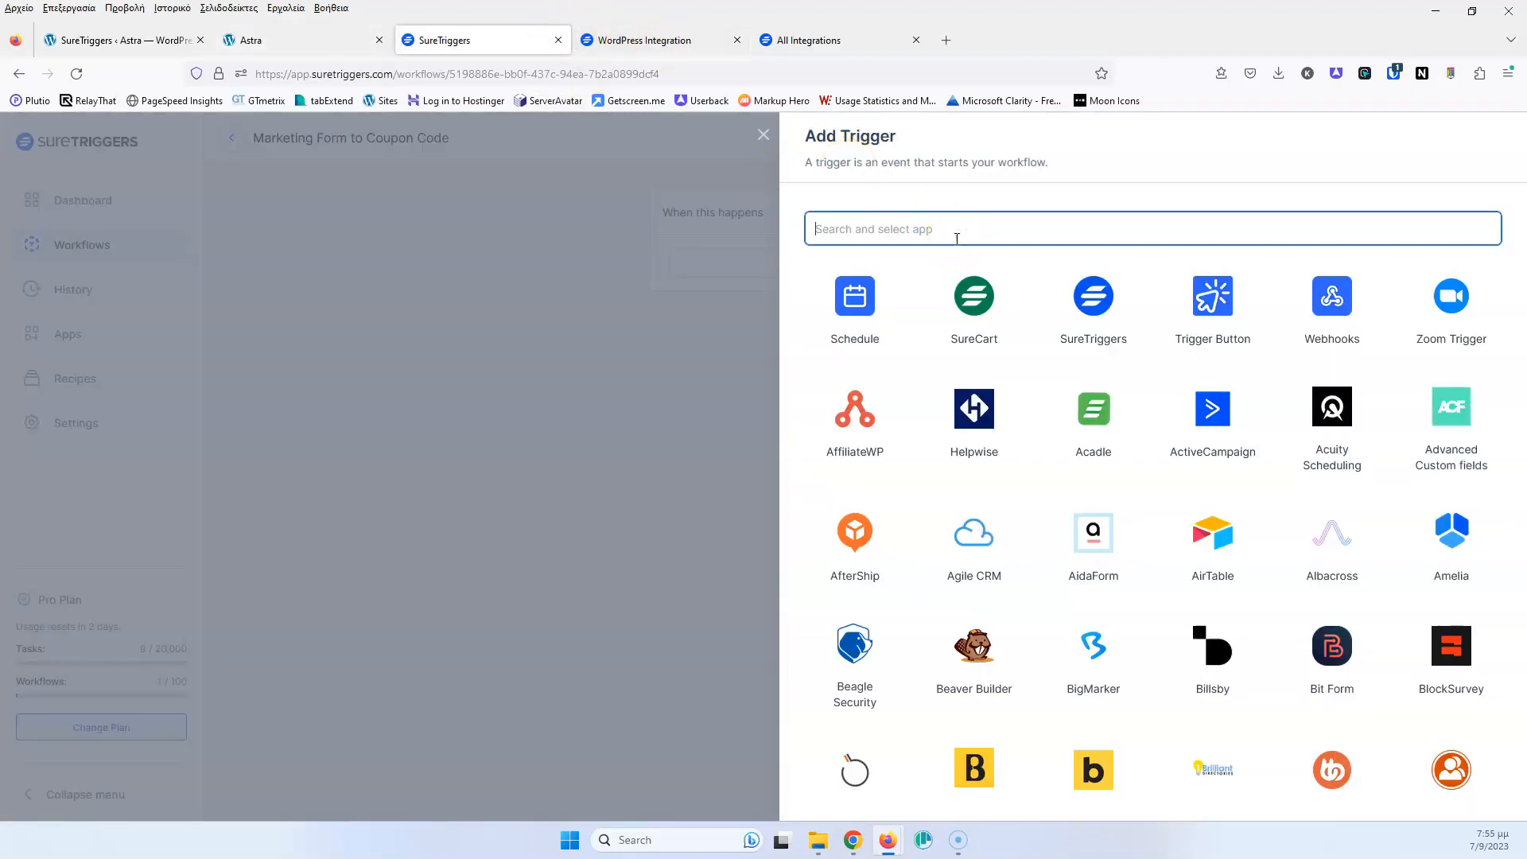
{"action": "type", "text": "wpf"}
{"action": "left_click", "coordinate": [855, 296]}
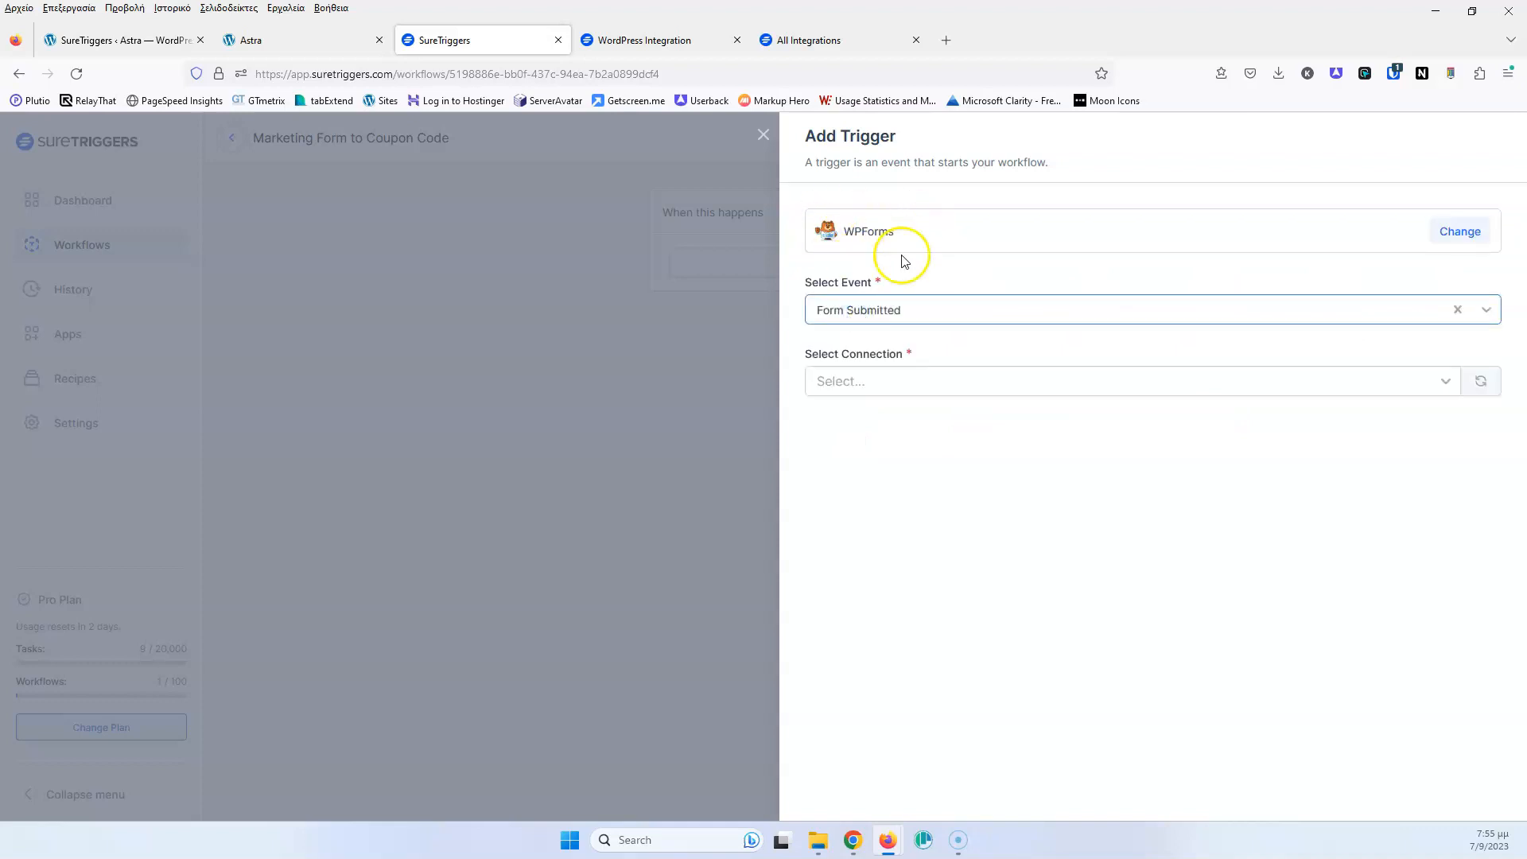
{"action": "left_click", "coordinate": [923, 313]}
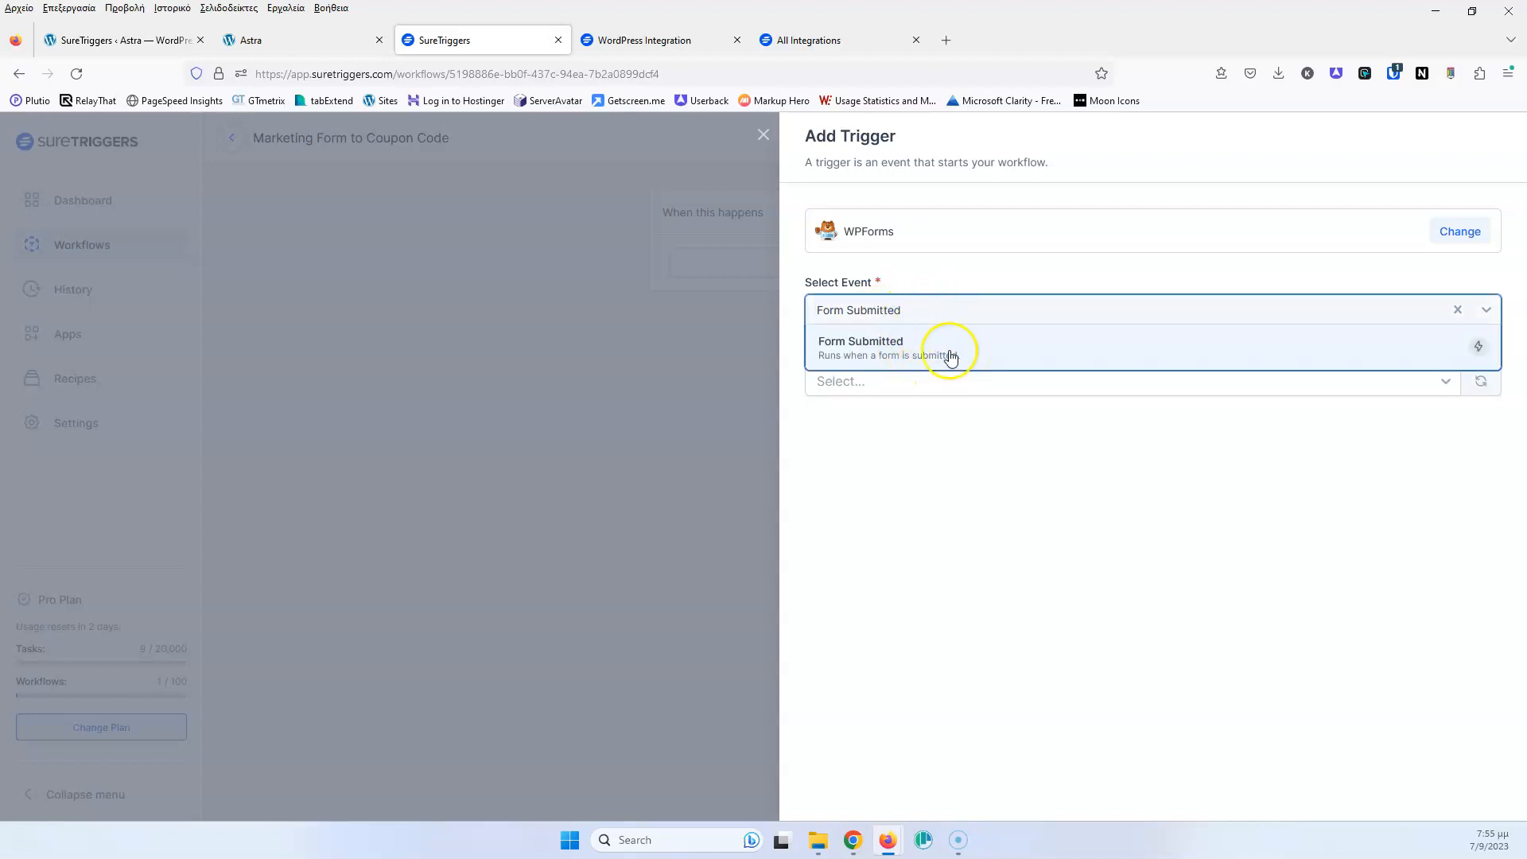
{"action": "left_click", "coordinate": [944, 272]}
{"action": "left_click", "coordinate": [669, 41]}
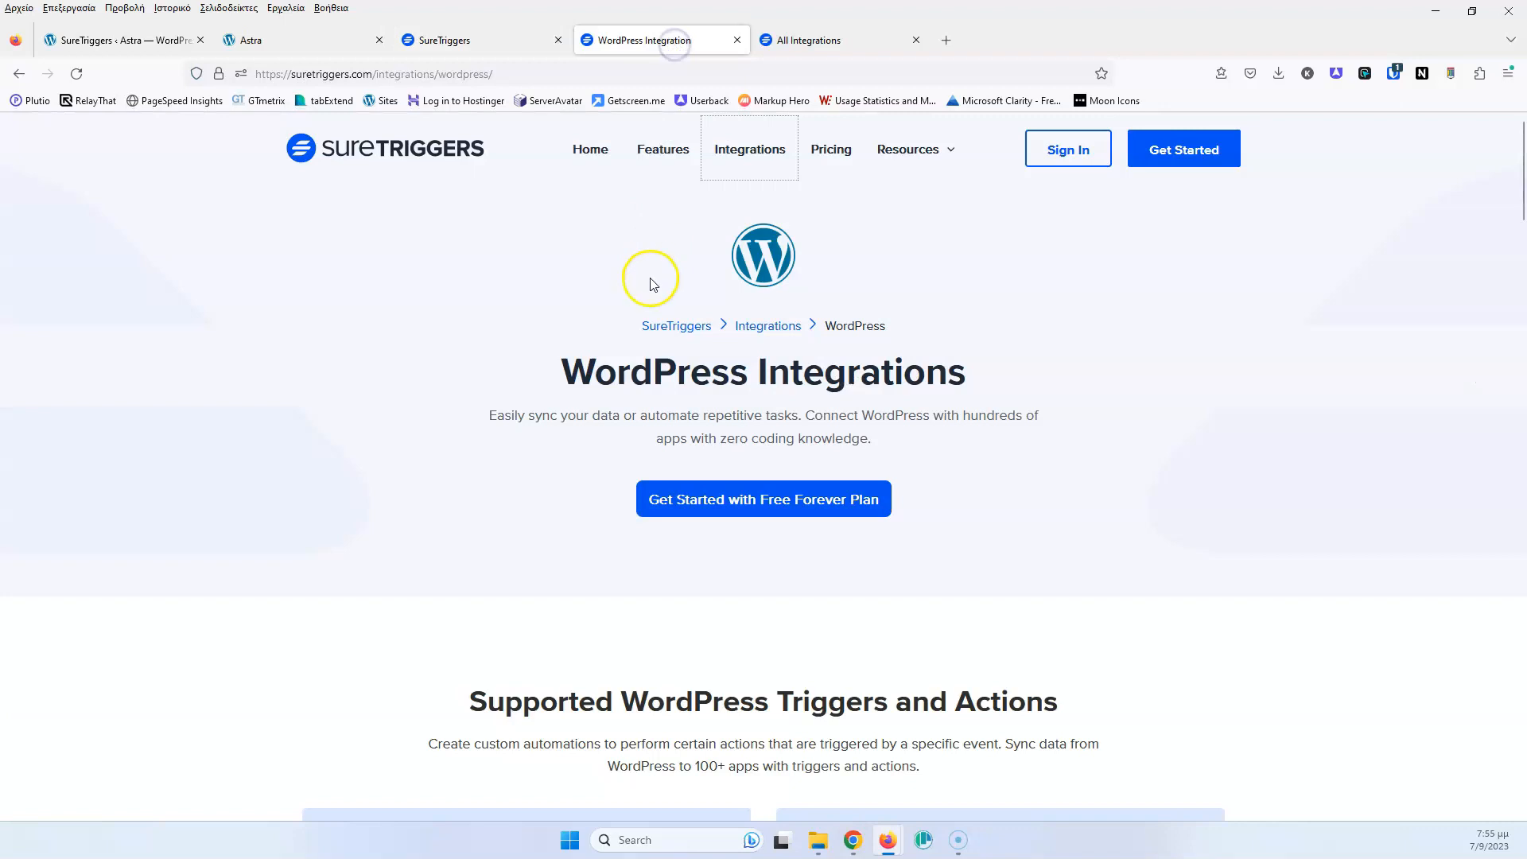
Look up WPForms in the All Integrations catalogue to confirm its Form Submitted trigger
{"action": "left_click", "coordinate": [831, 43]}
{"action": "scroll", "coordinate": [708, 331], "scroll_direction": "down", "scroll_amount": 4}
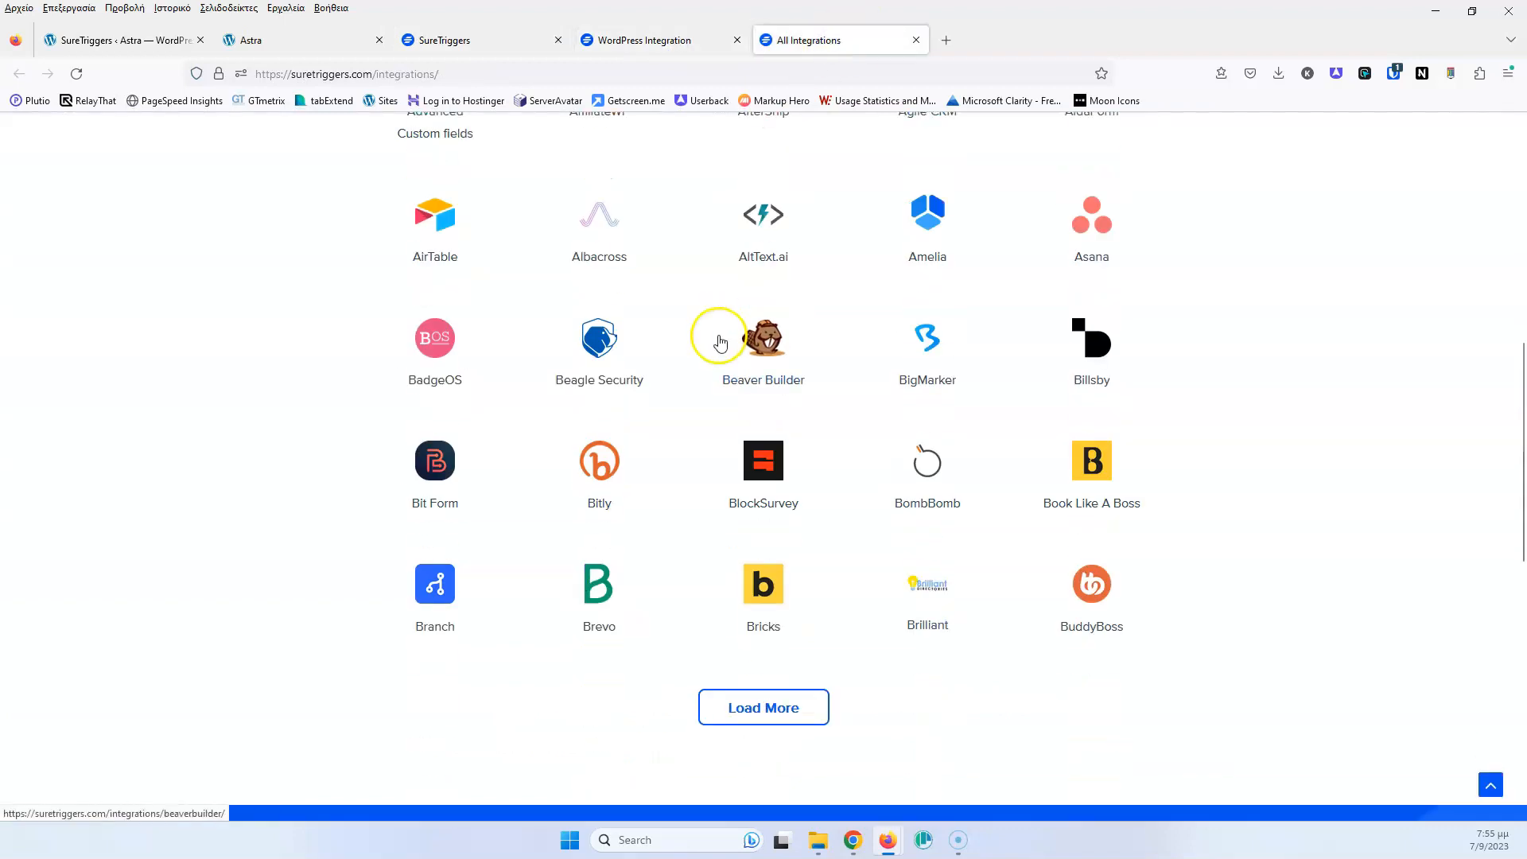
{"action": "scroll", "coordinate": [714, 331], "scroll_direction": "up", "scroll_amount": 8}
{"action": "type", "text": "wpf"}
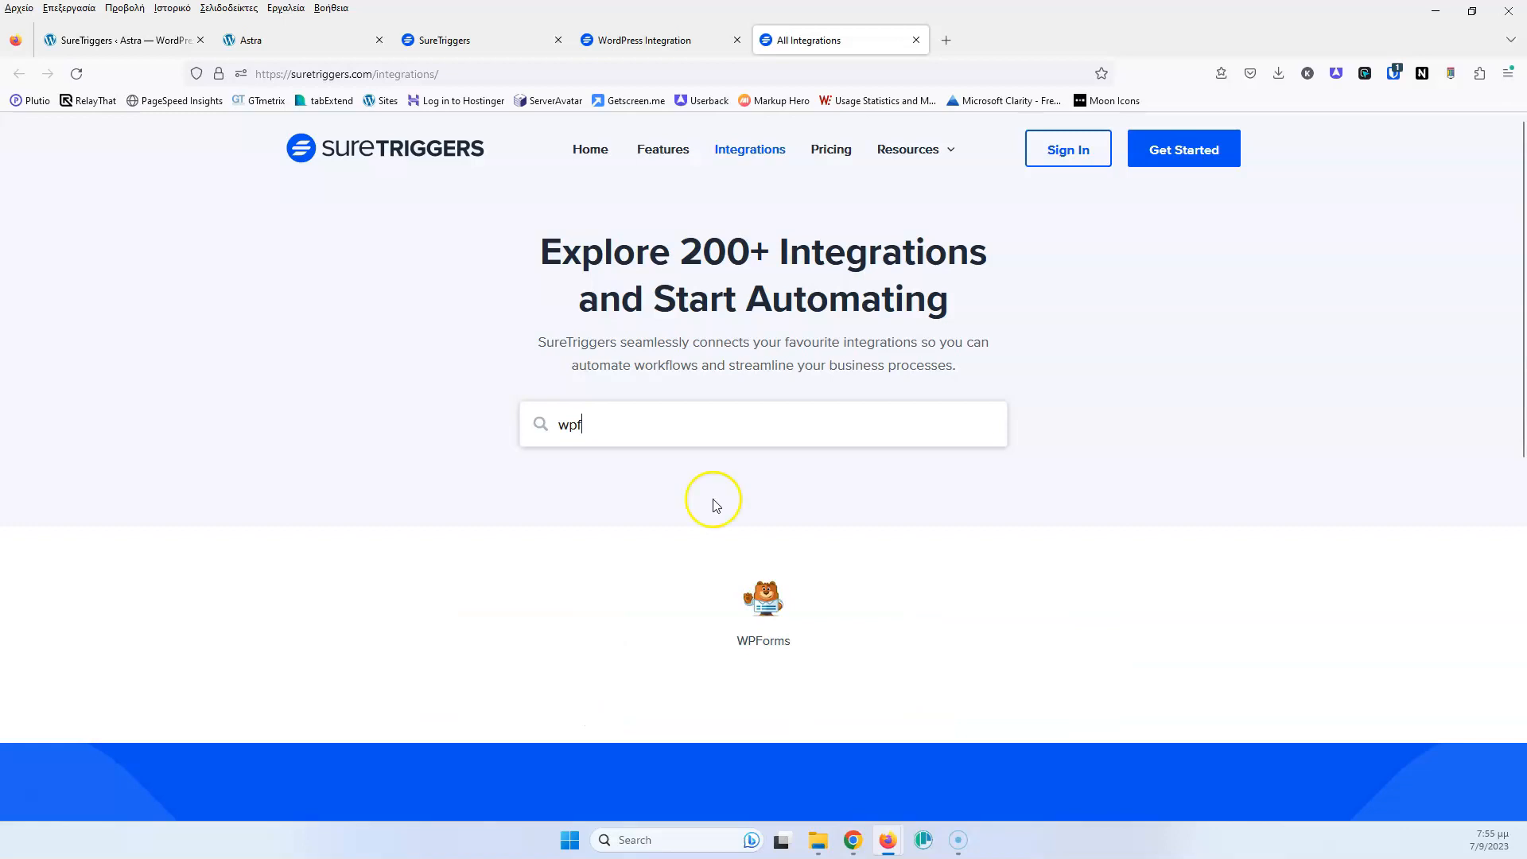
{"action": "left_click", "coordinate": [769, 611]}
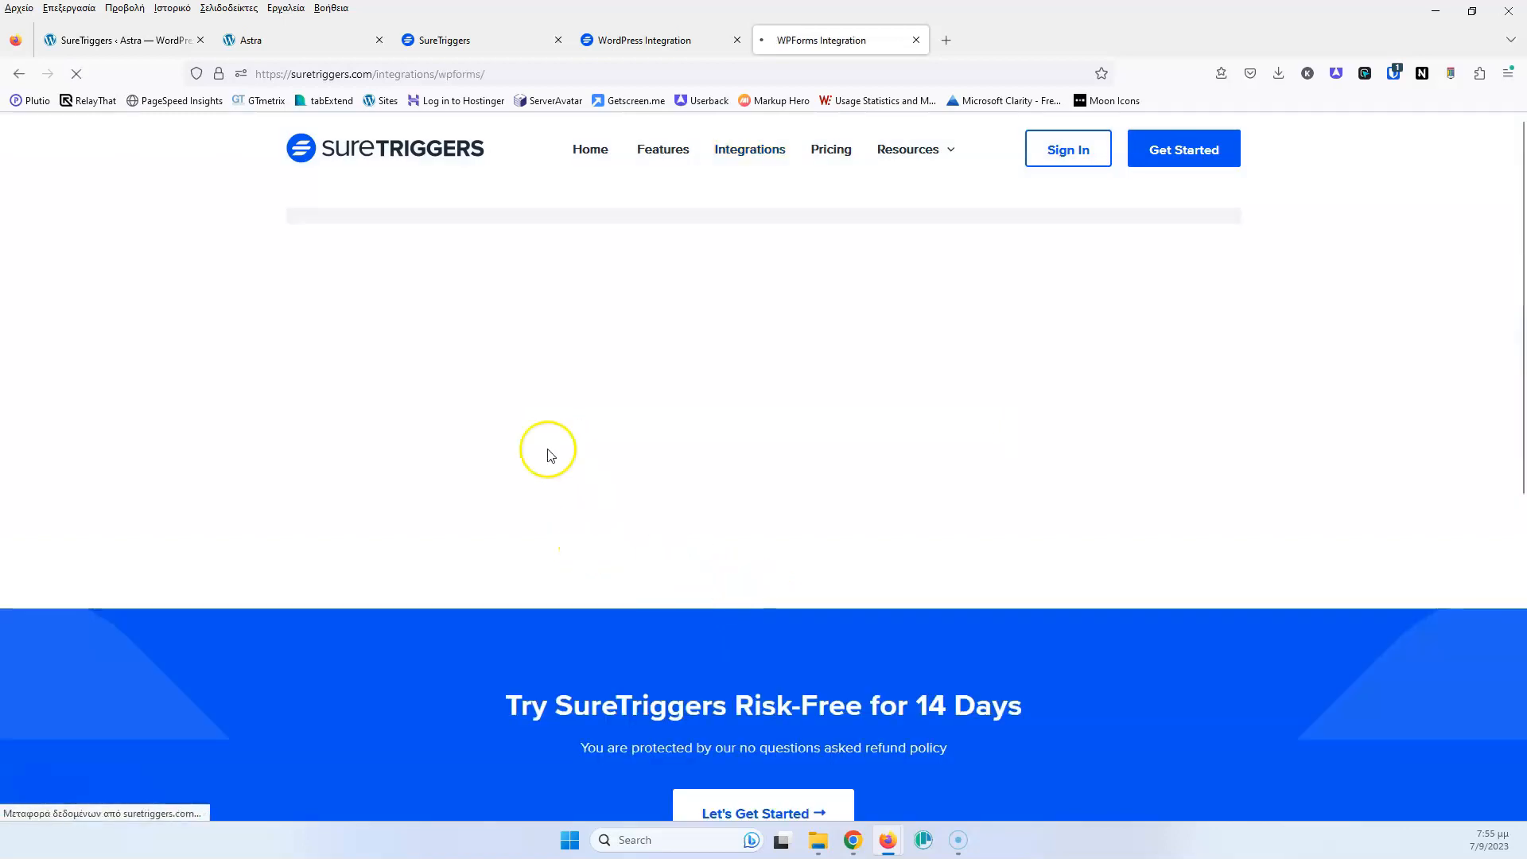
{"action": "scroll", "coordinate": [478, 513], "scroll_direction": "down", "scroll_amount": 3}
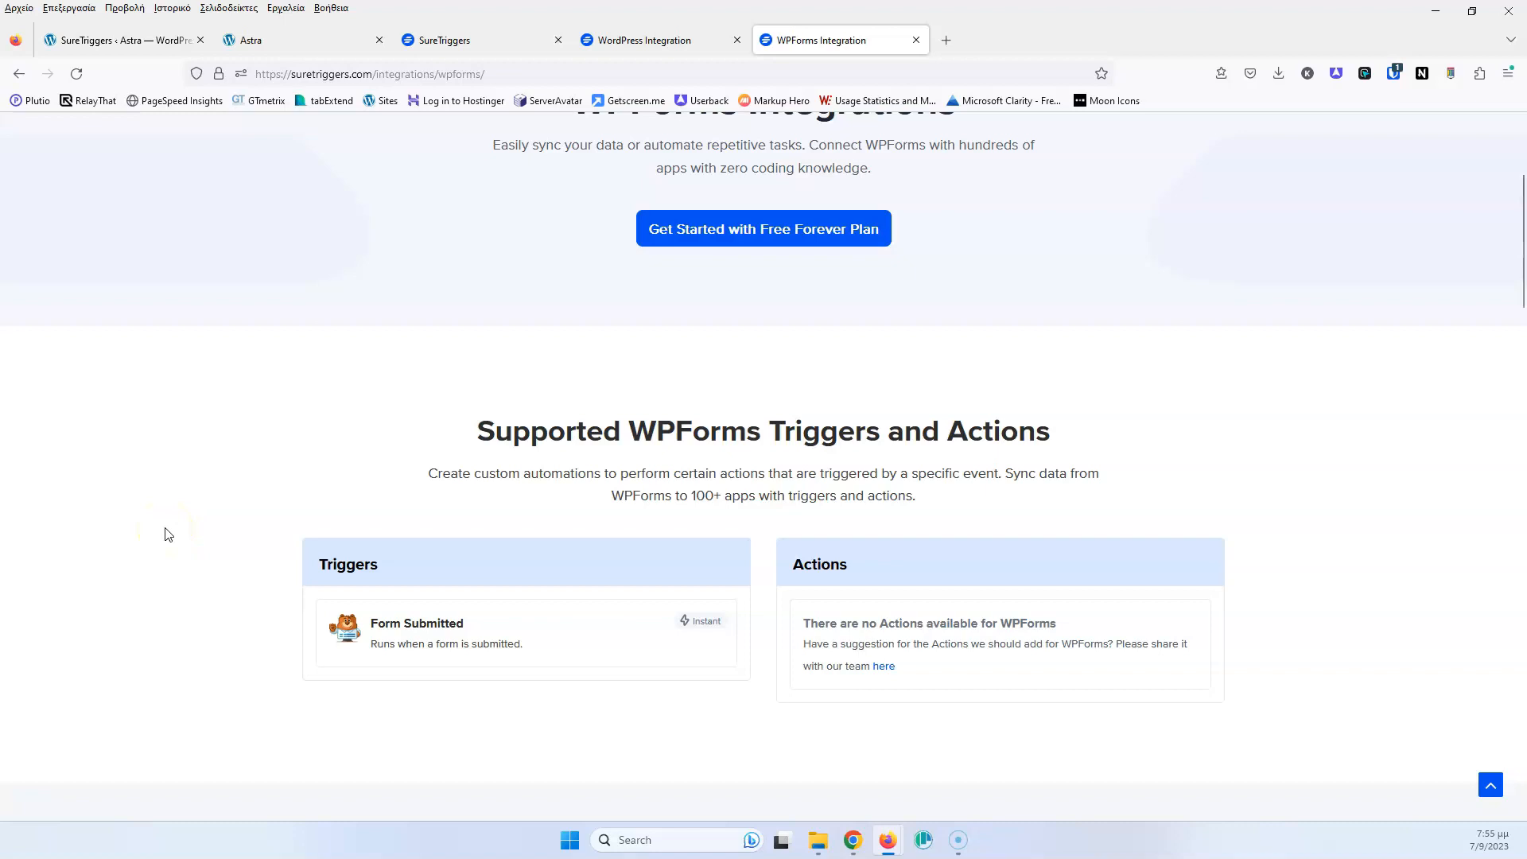
{"action": "left_click", "coordinate": [629, 41]}
{"action": "left_click", "coordinate": [498, 39]}
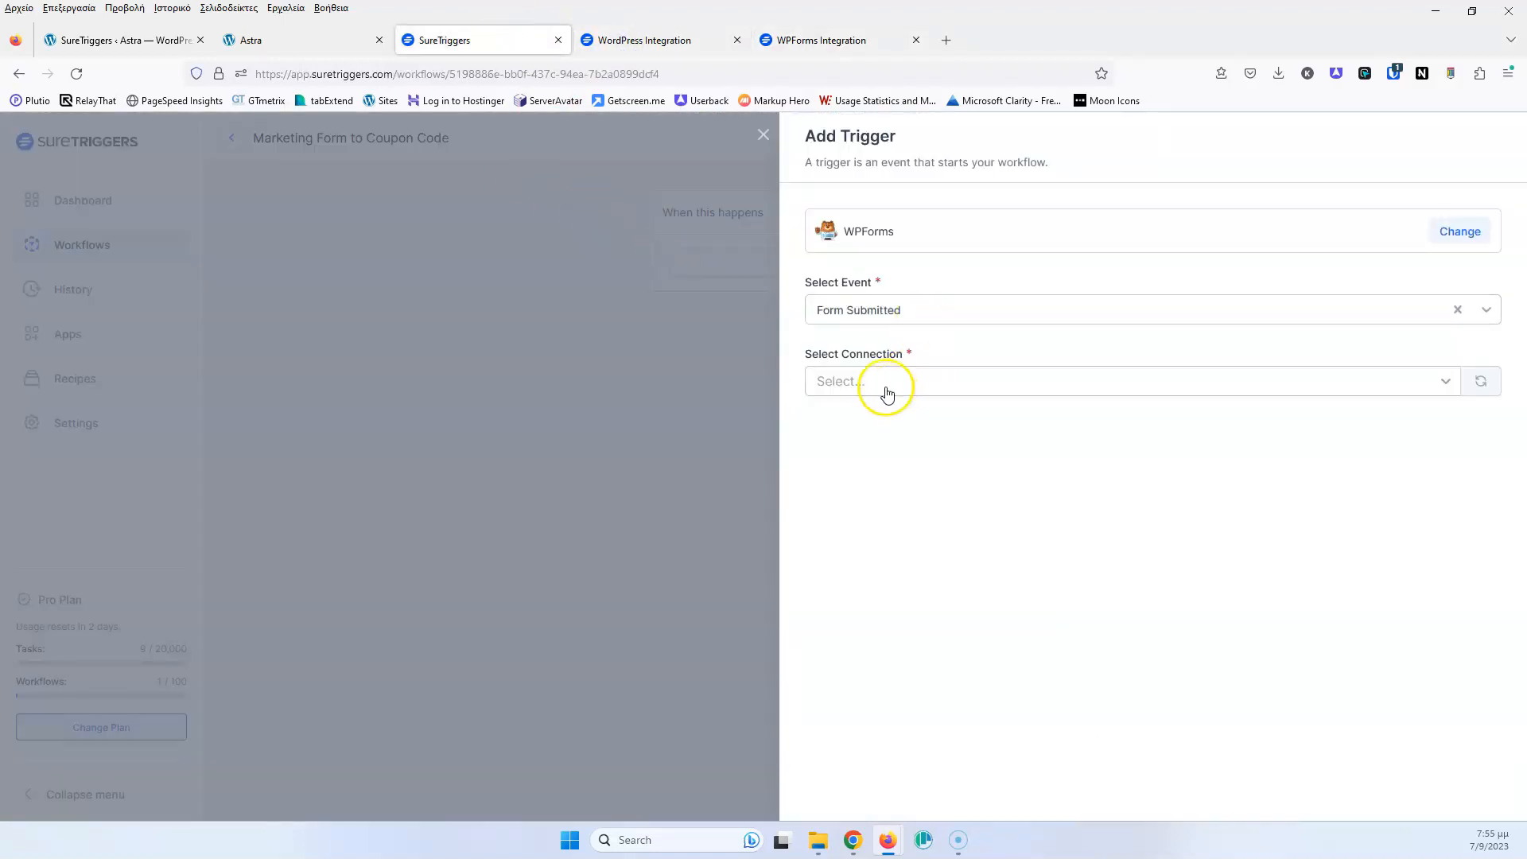
Connect the trigger to WordPress - Astra and select Marketing Form
{"action": "left_click", "coordinate": [918, 383]}
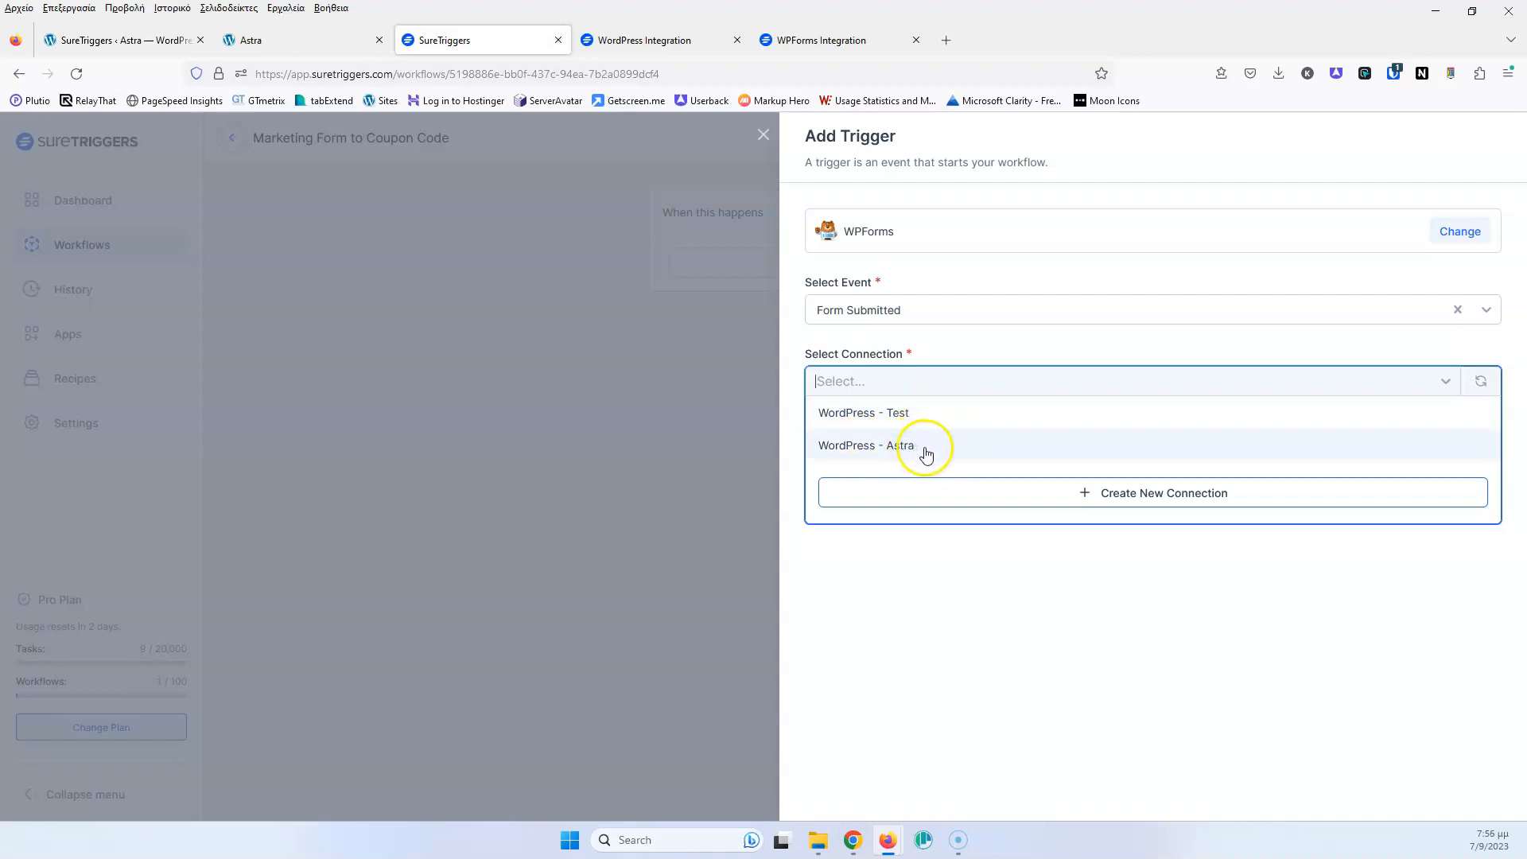
{"action": "left_click", "coordinate": [927, 452]}
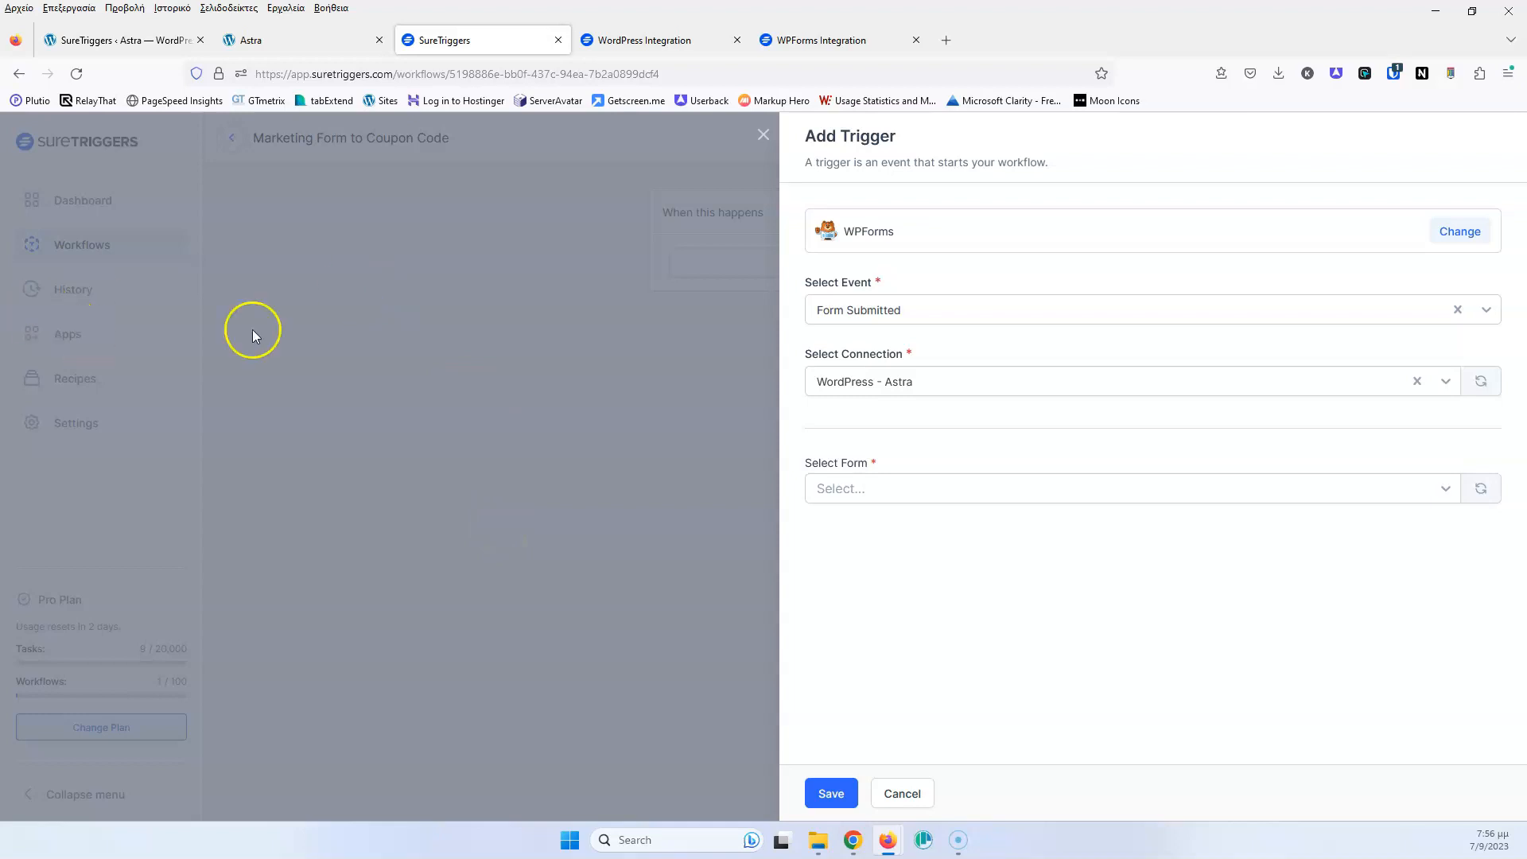
{"action": "left_click", "coordinate": [950, 495]}
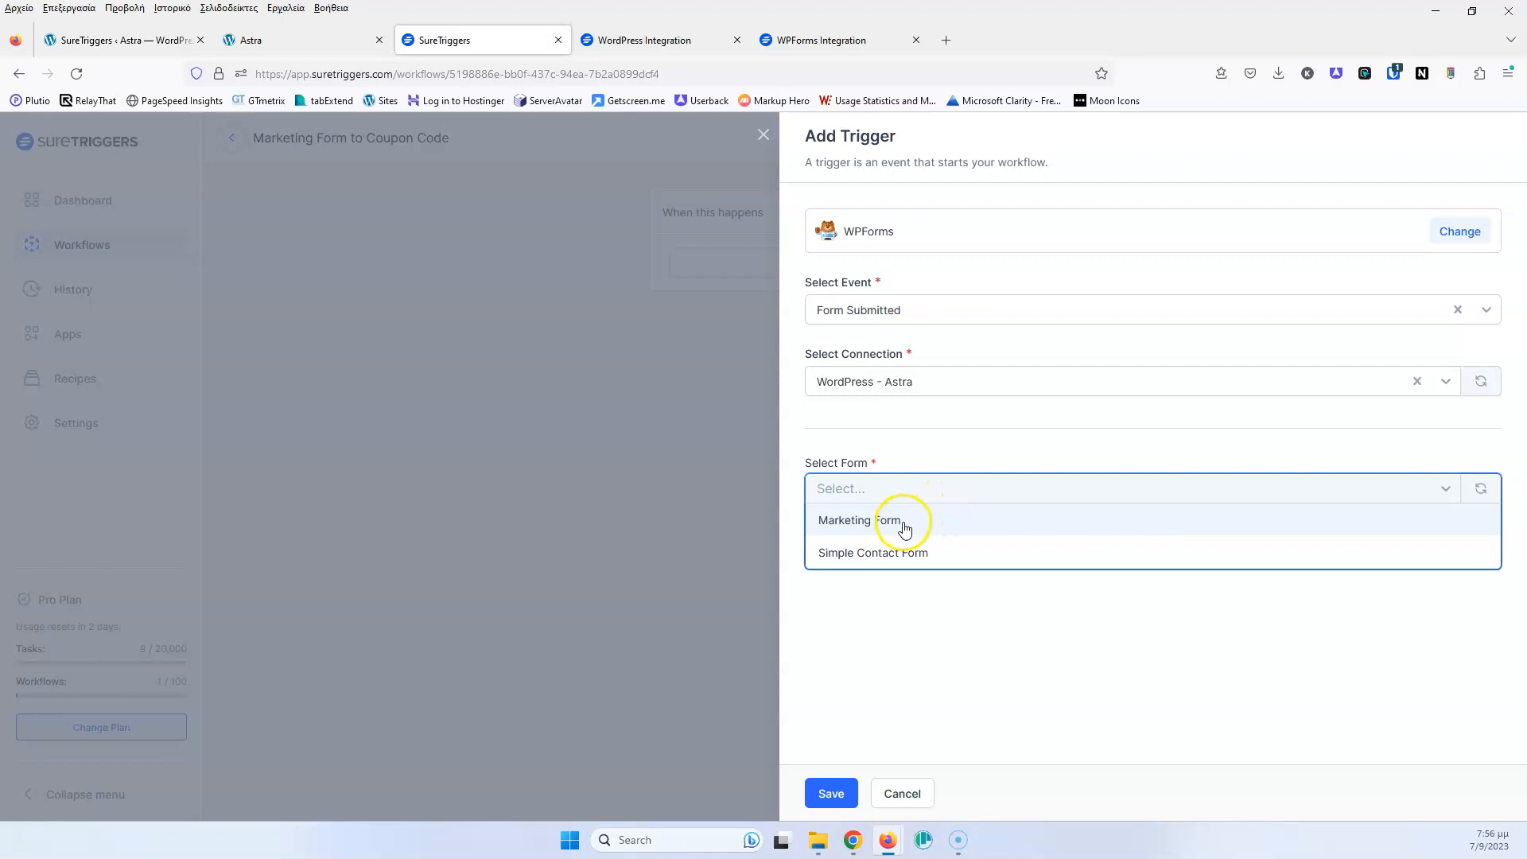
{"action": "left_click", "coordinate": [901, 526]}
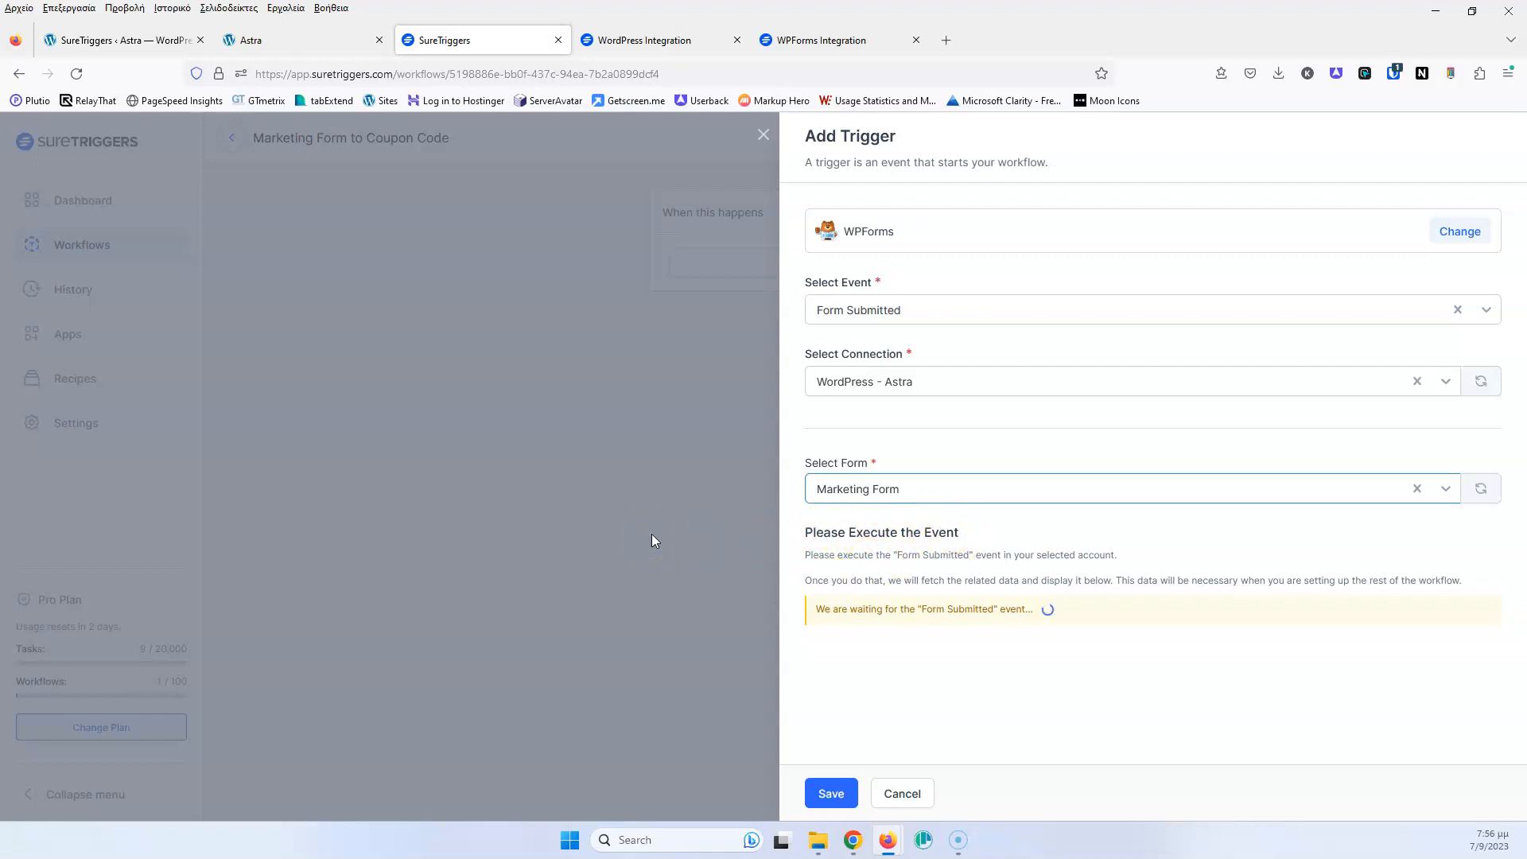
{"action": "left_click", "coordinate": [286, 42]}
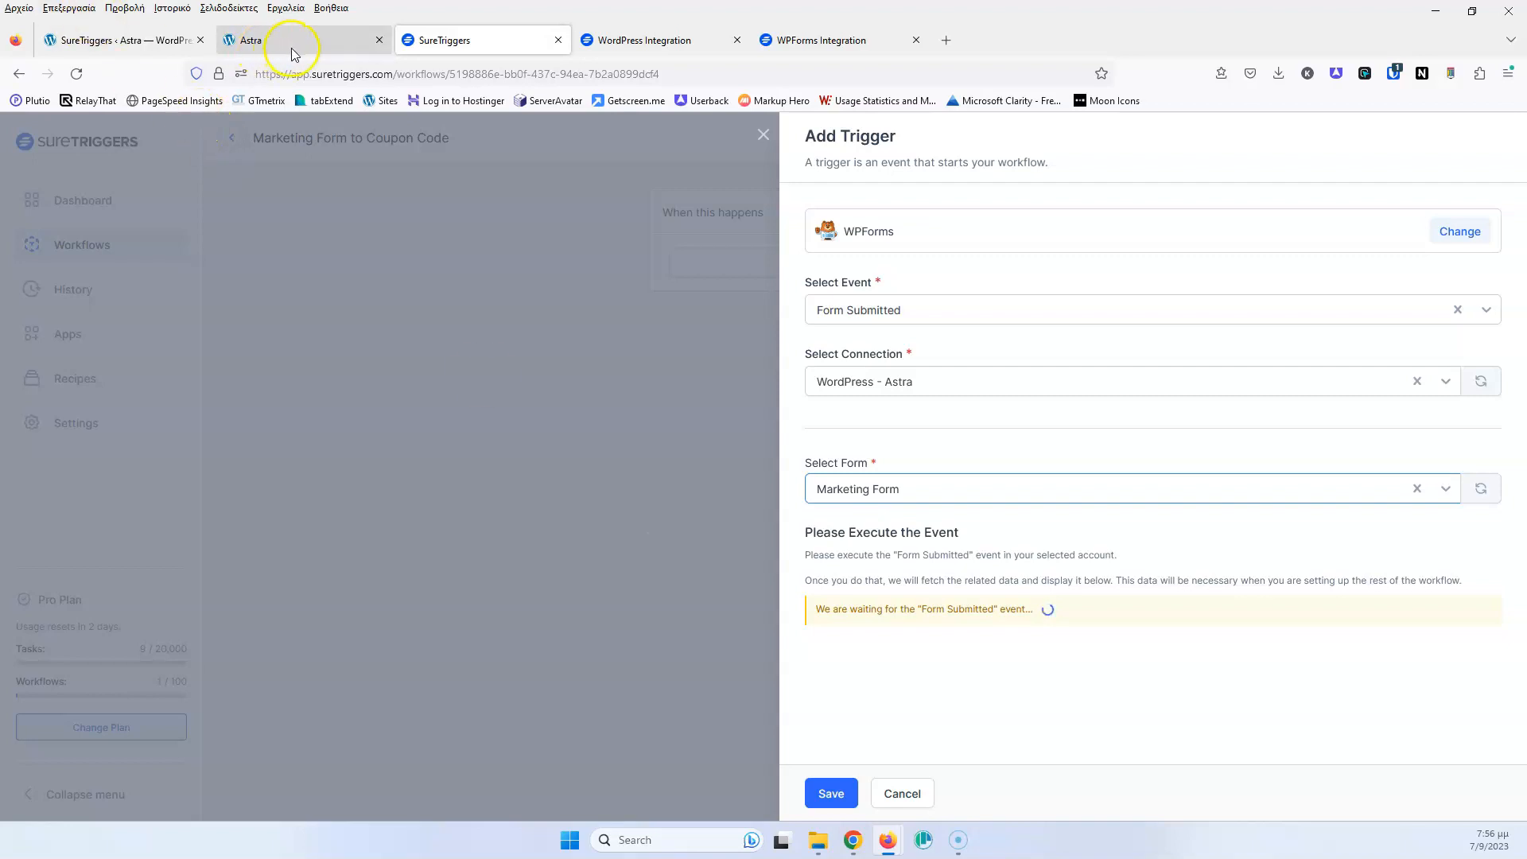
Enter a contact name and e-mail in the discount form
{"action": "left_click", "coordinate": [480, 334]}
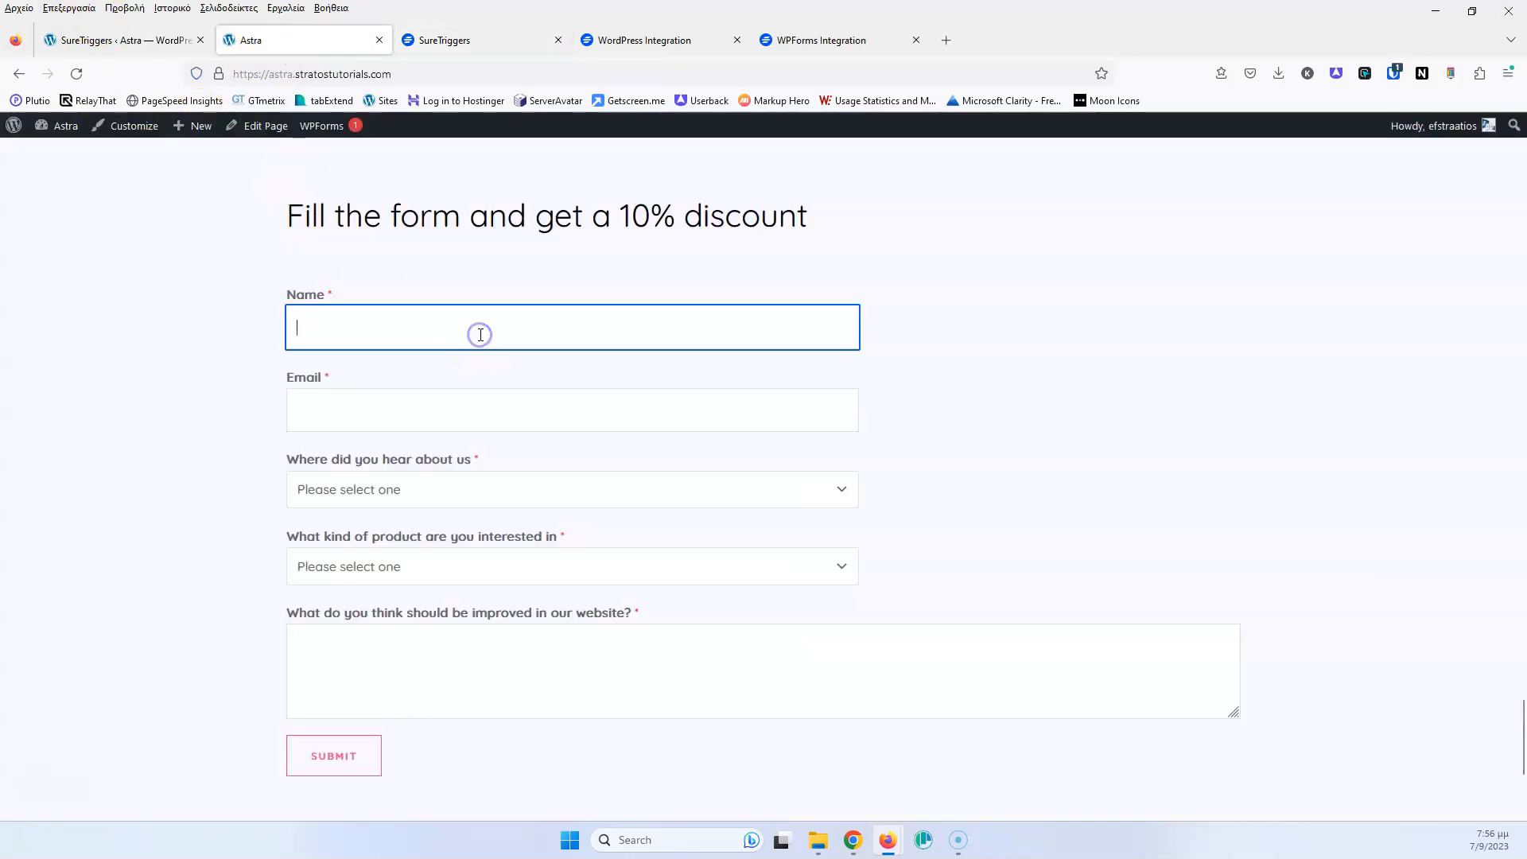
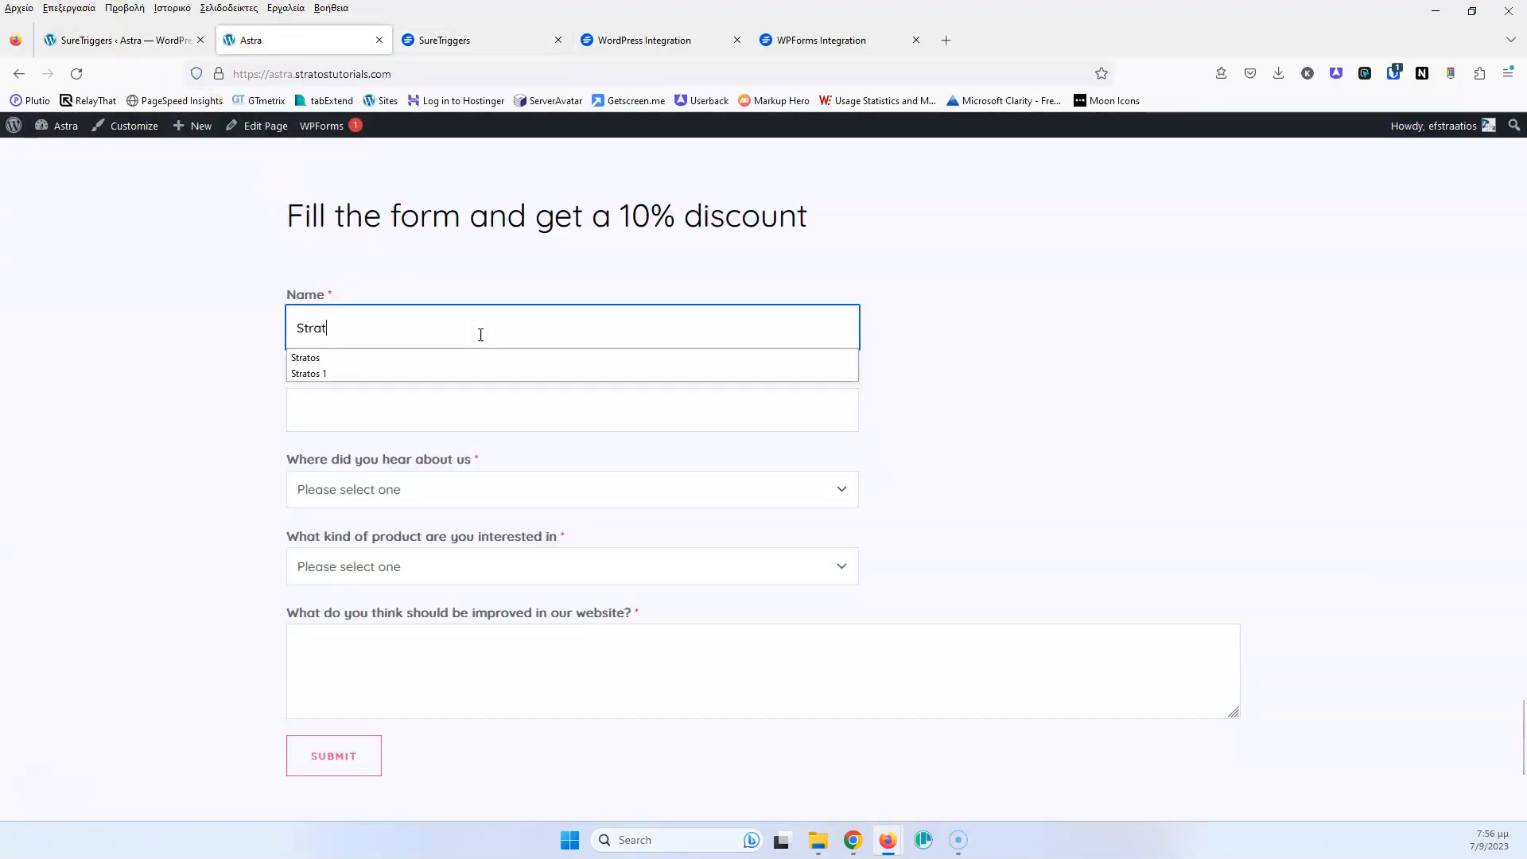
{"action": "key", "text": "Tab"}
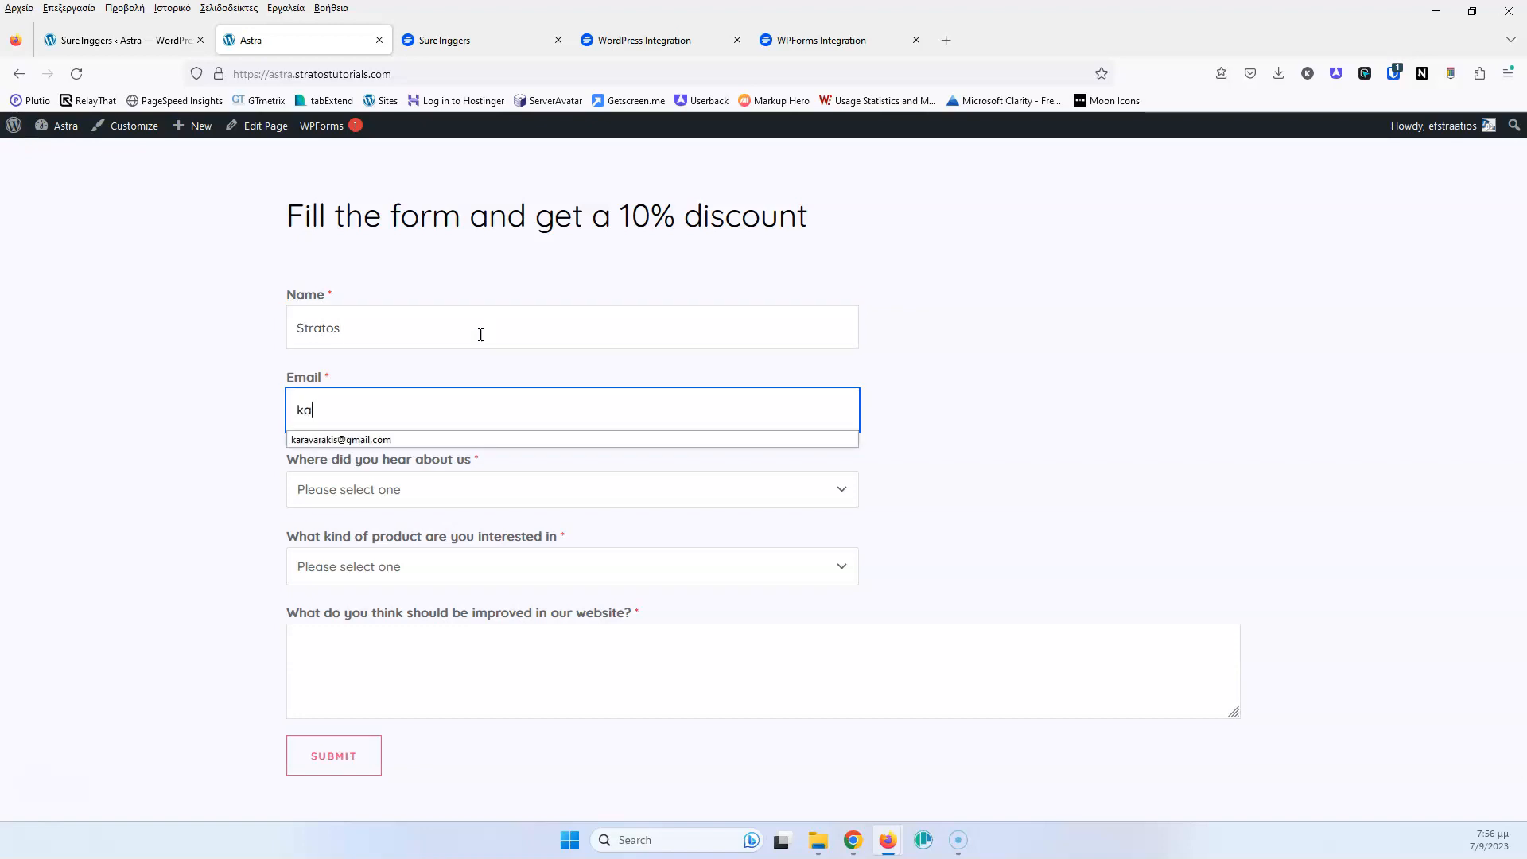
{"action": "left_click", "coordinate": [412, 440]}
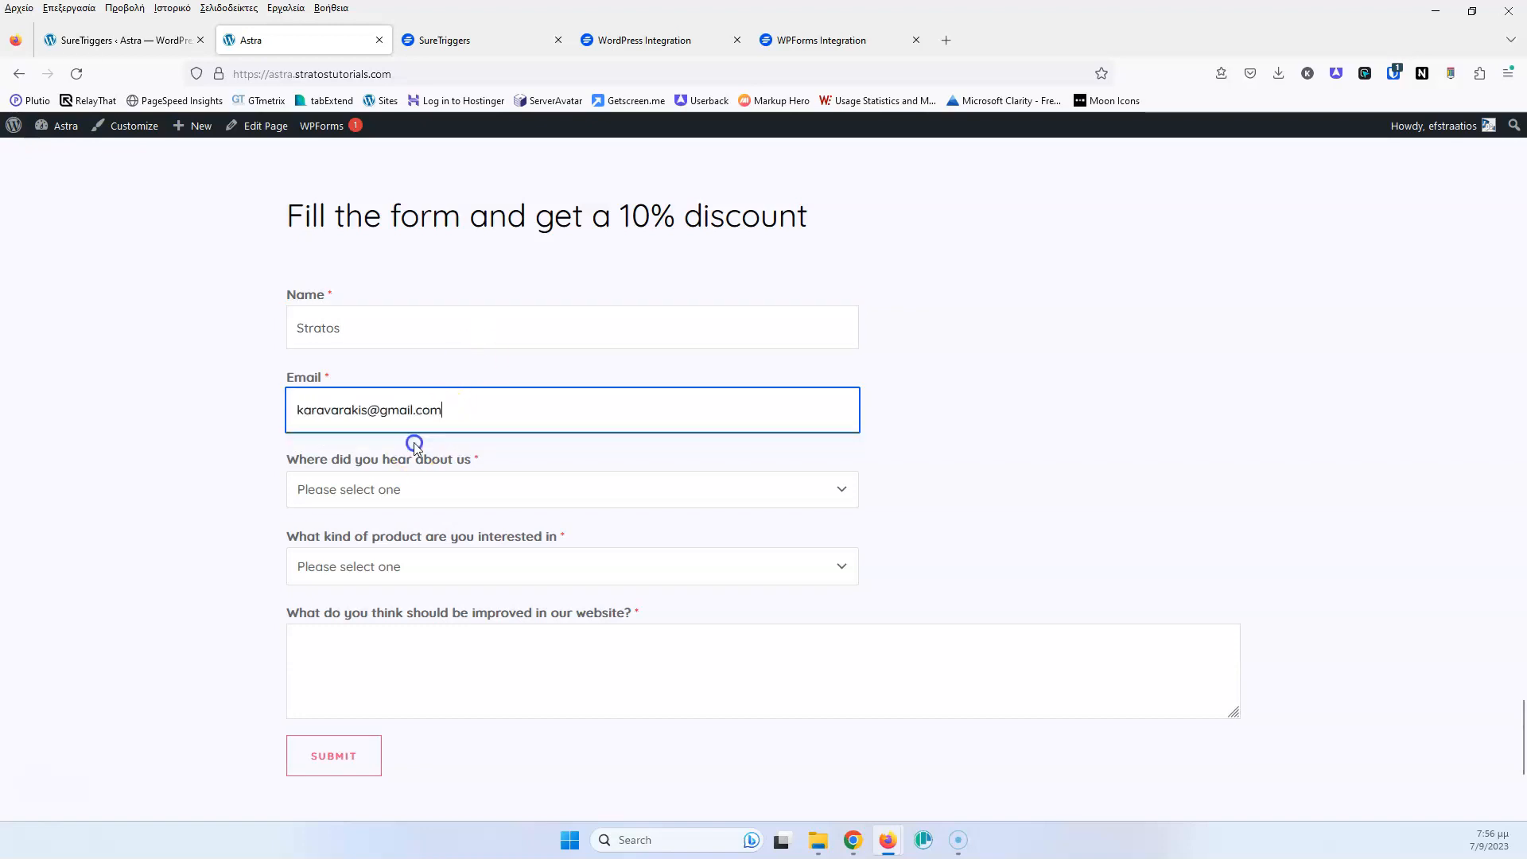
Answer Google Ad and Beauty, add the comment 'The colors', and submit the form
{"action": "left_click", "coordinate": [424, 508]}
{"action": "left_click", "coordinate": [365, 545]}
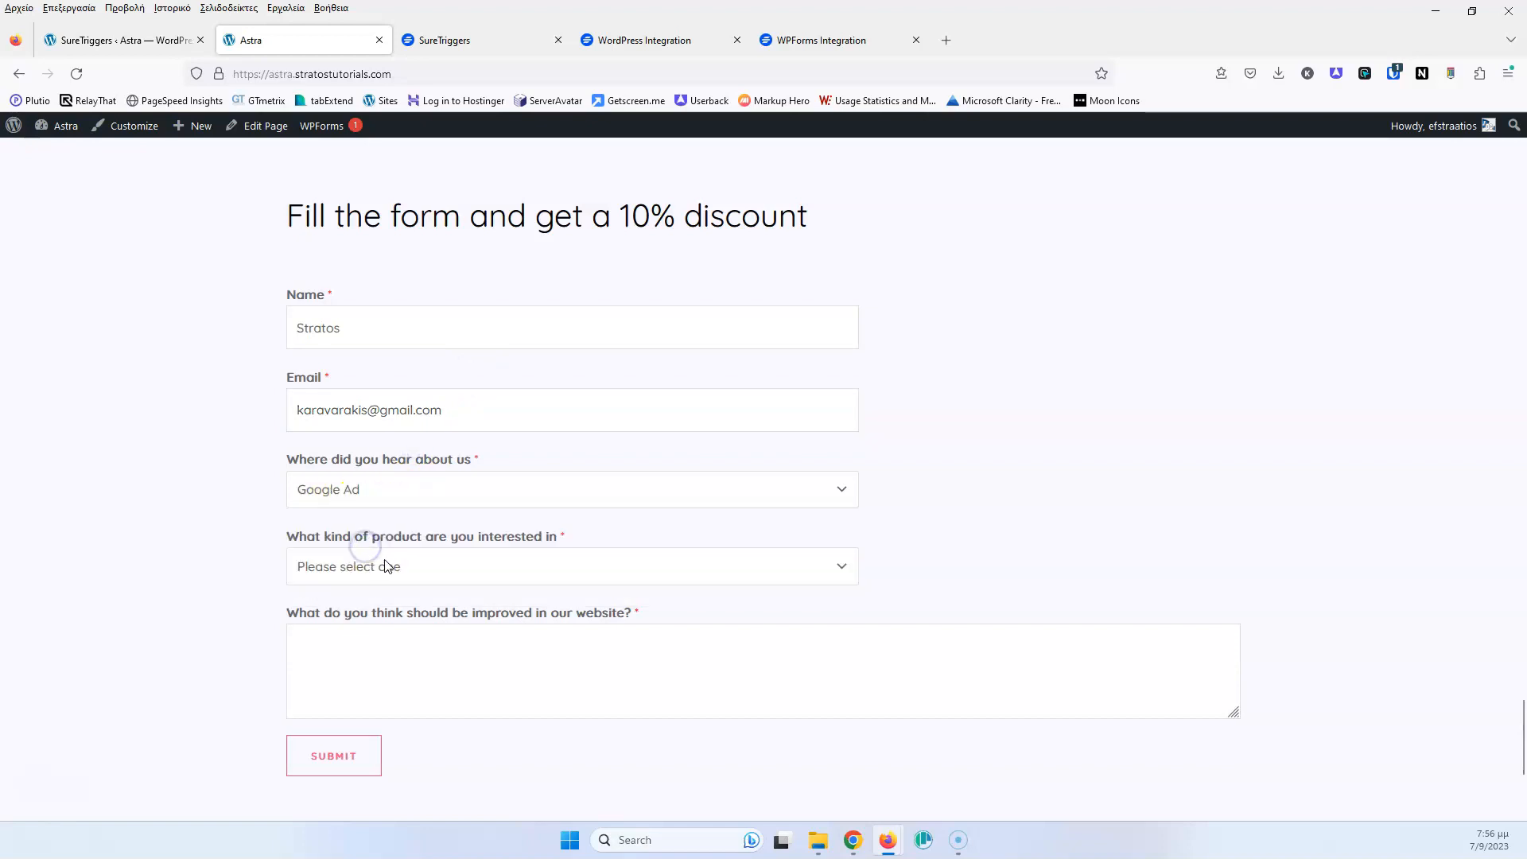
{"action": "left_click", "coordinate": [465, 569]}
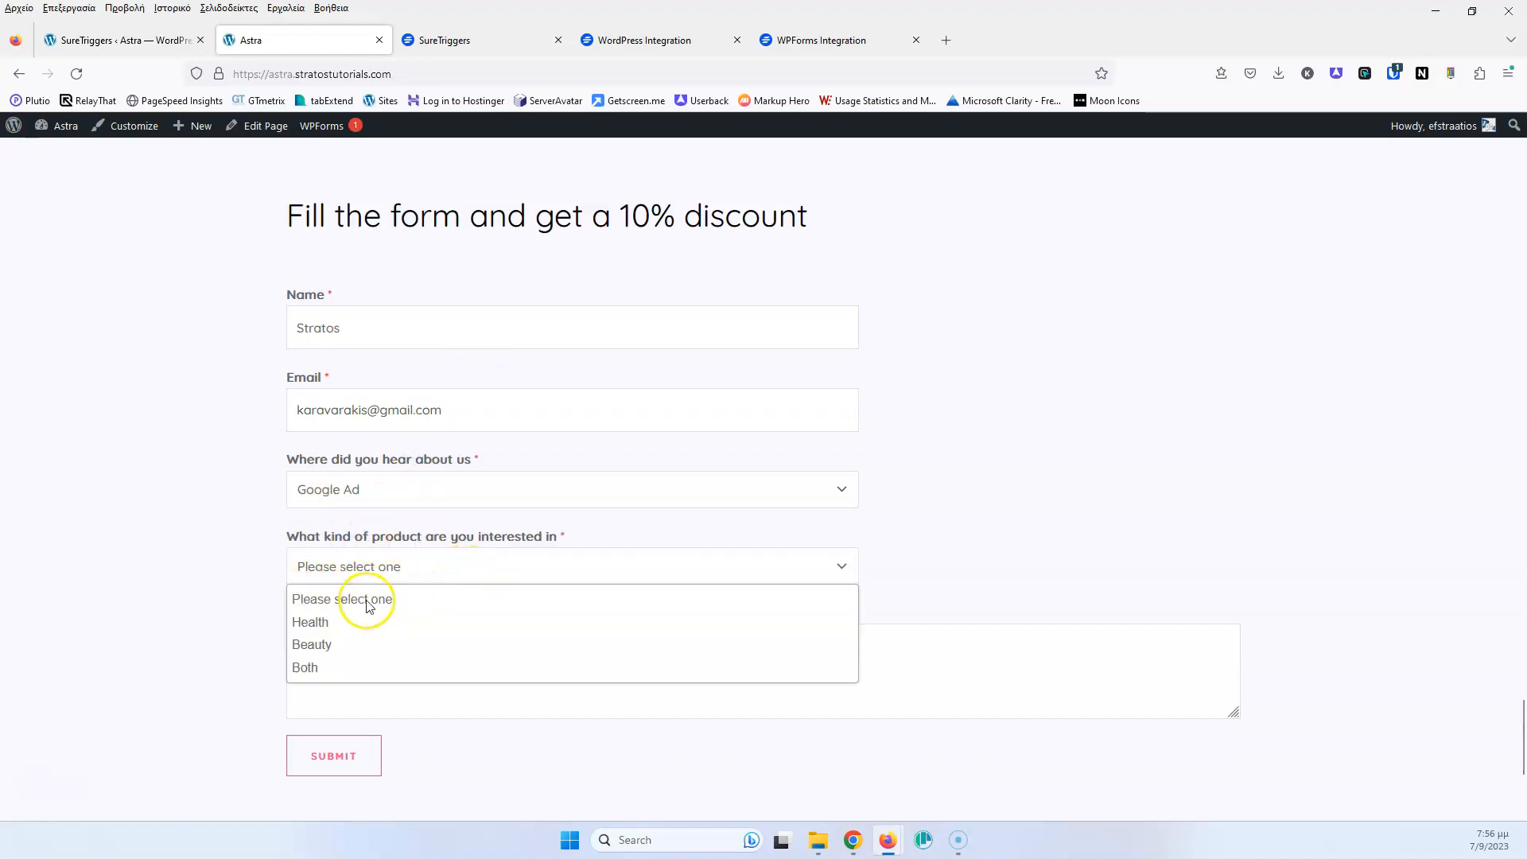
{"action": "left_click", "coordinate": [341, 643]}
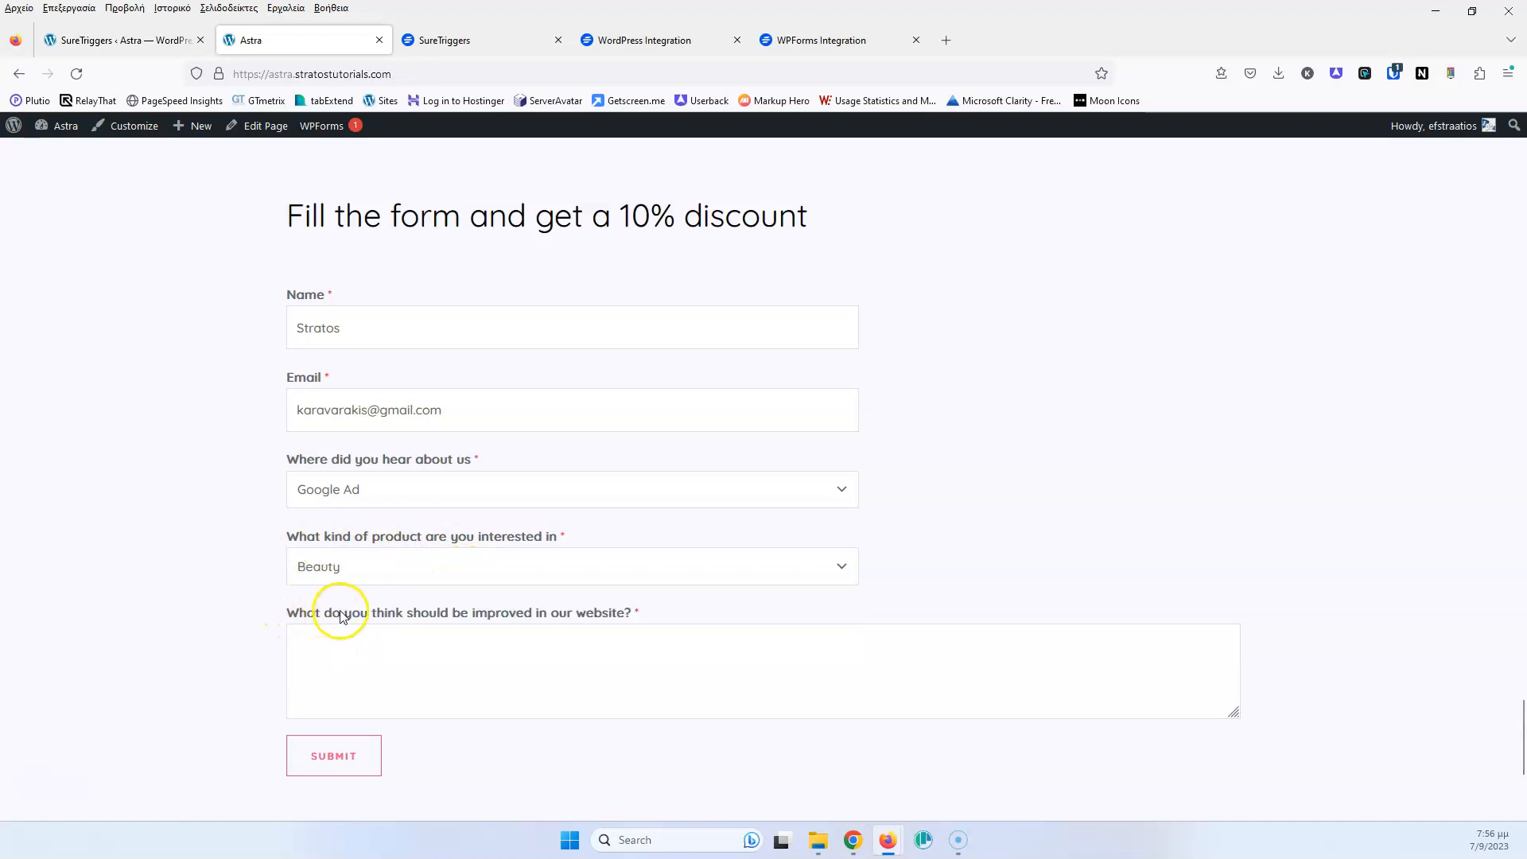
{"action": "left_click", "coordinate": [486, 662]}
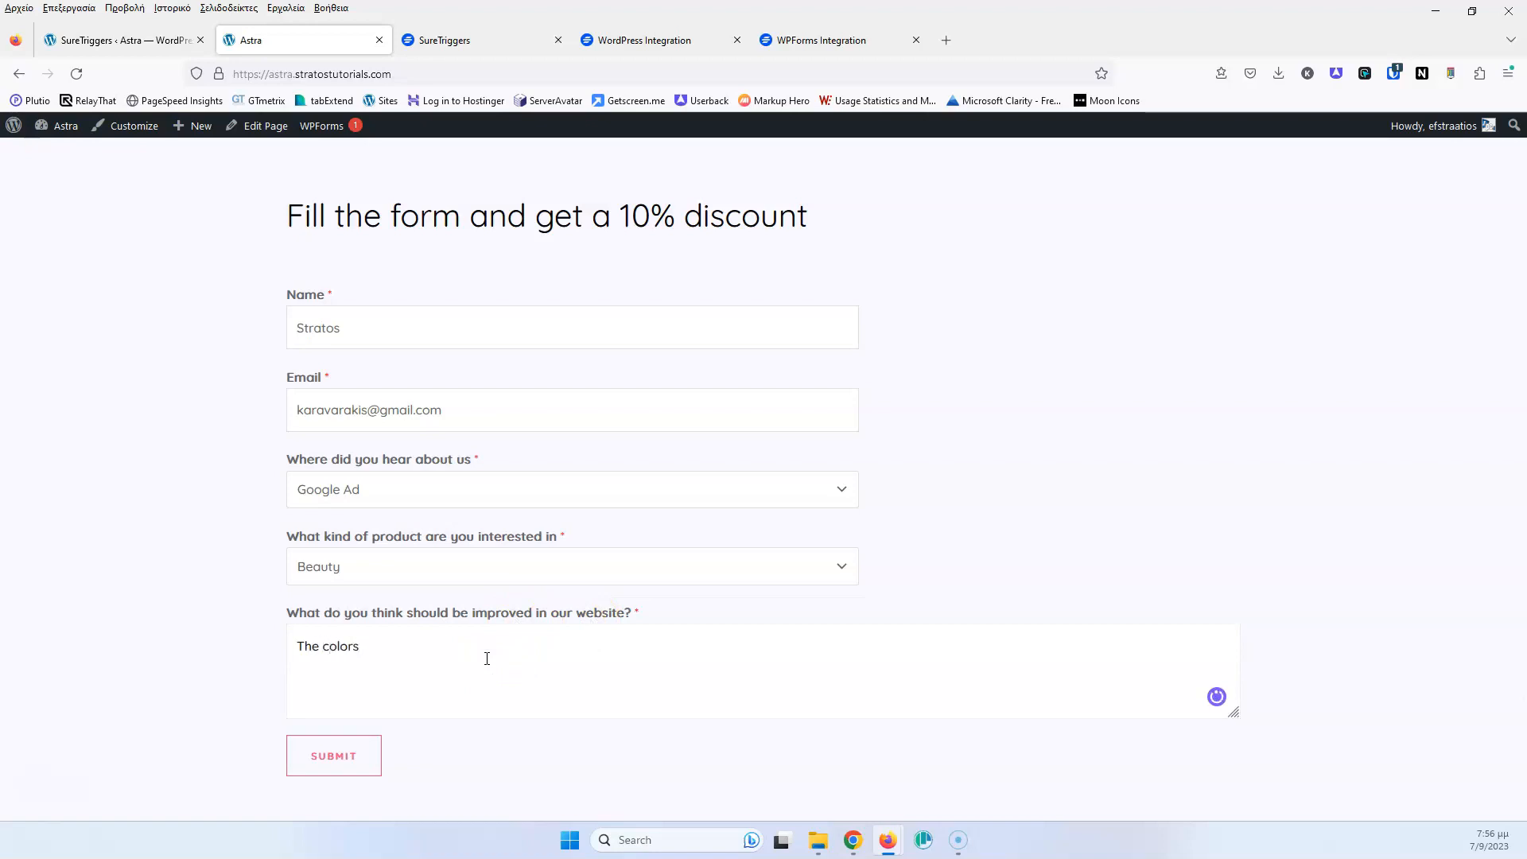
{"action": "left_click", "coordinate": [368, 759]}
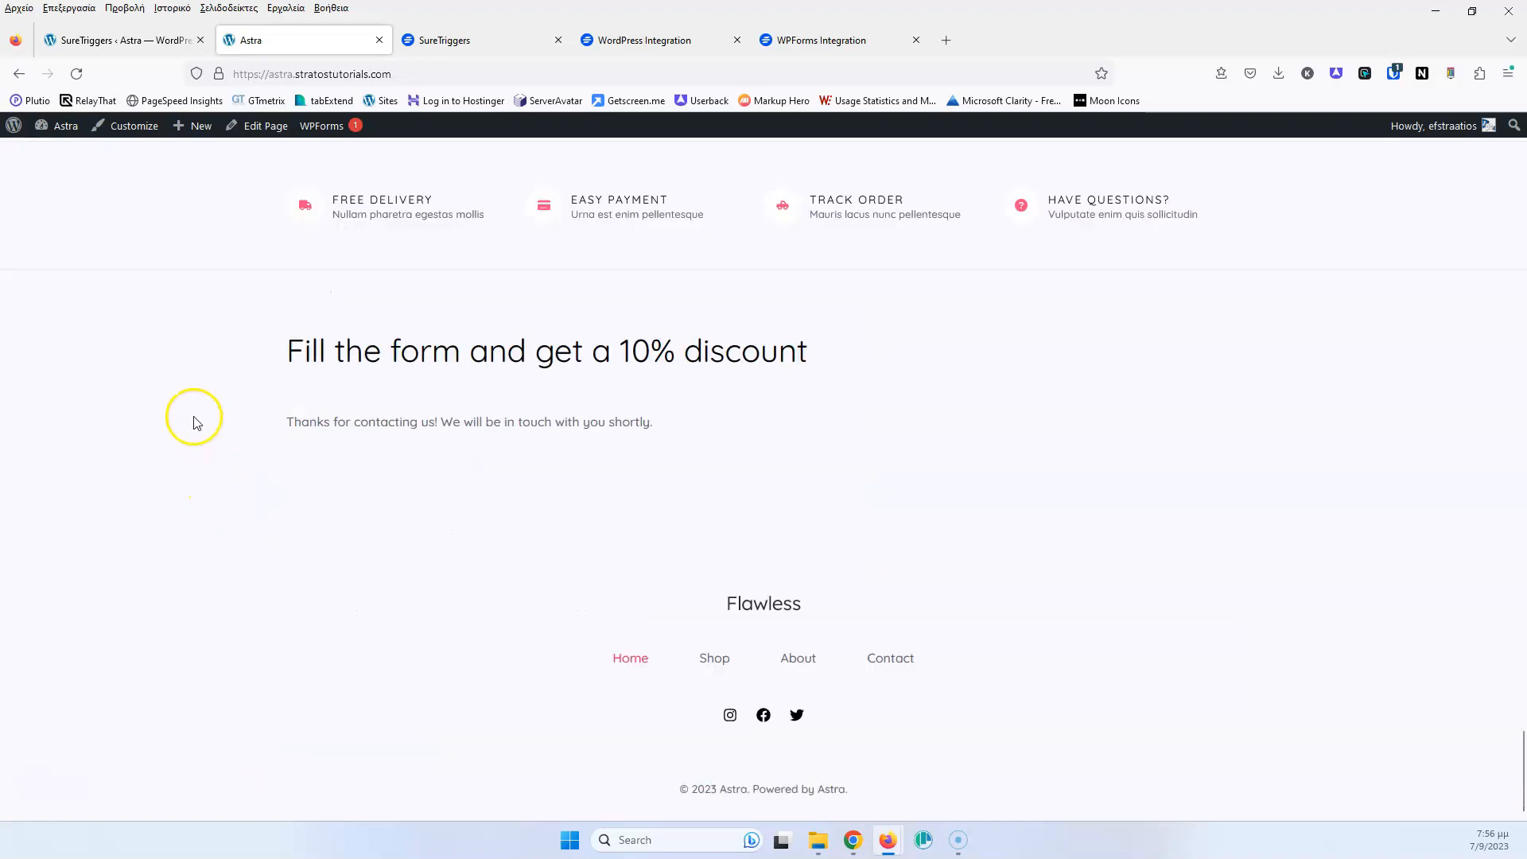
{"action": "left_click", "coordinate": [489, 44]}
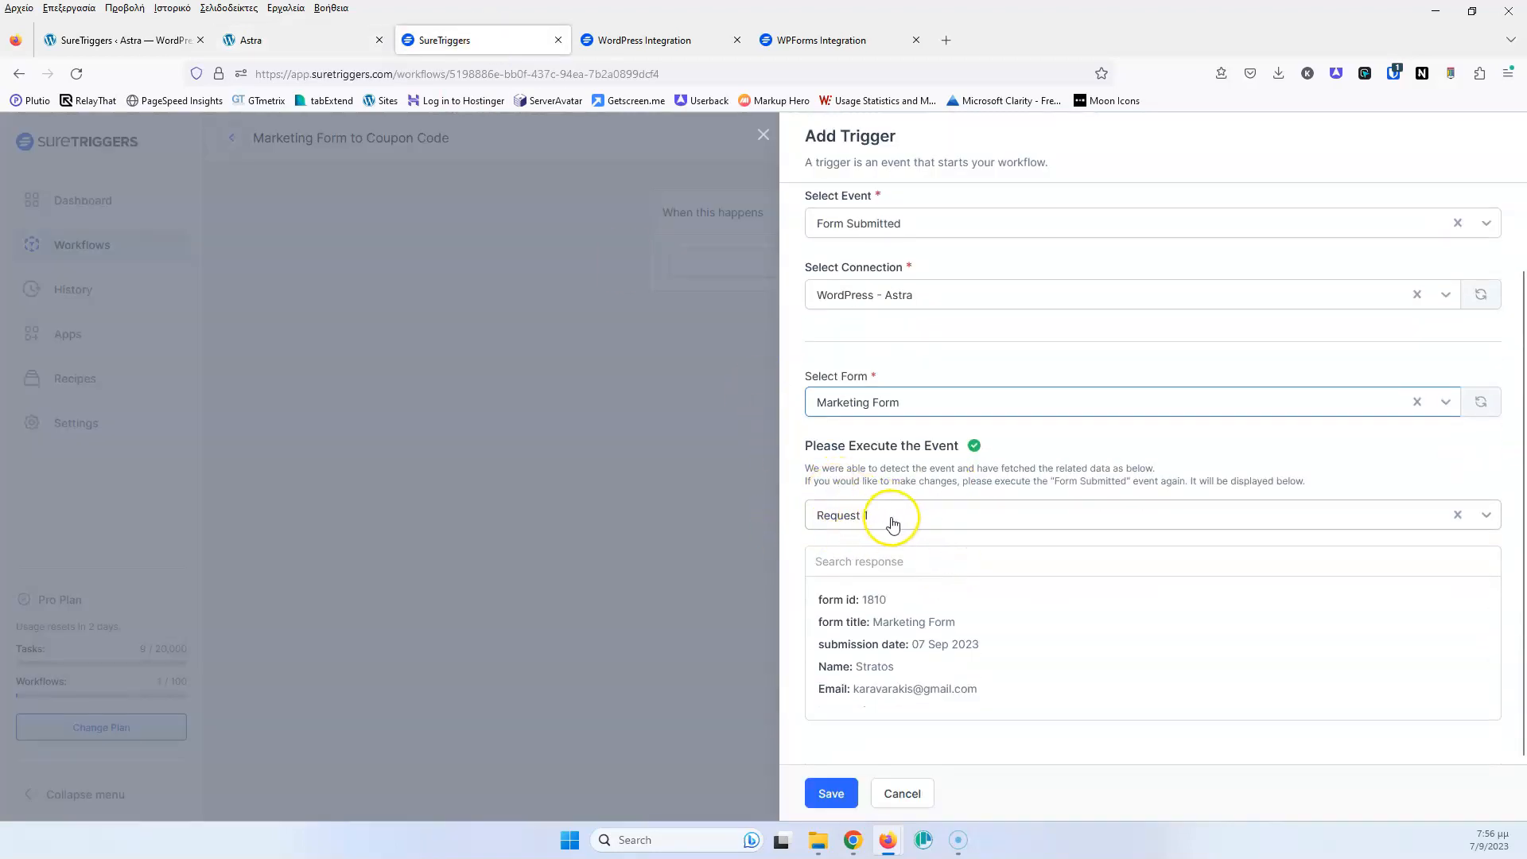
Load request 1 as the trigger's sample data and save the trigger
{"action": "scroll", "coordinate": [914, 636], "scroll_direction": "down", "scroll_amount": 2}
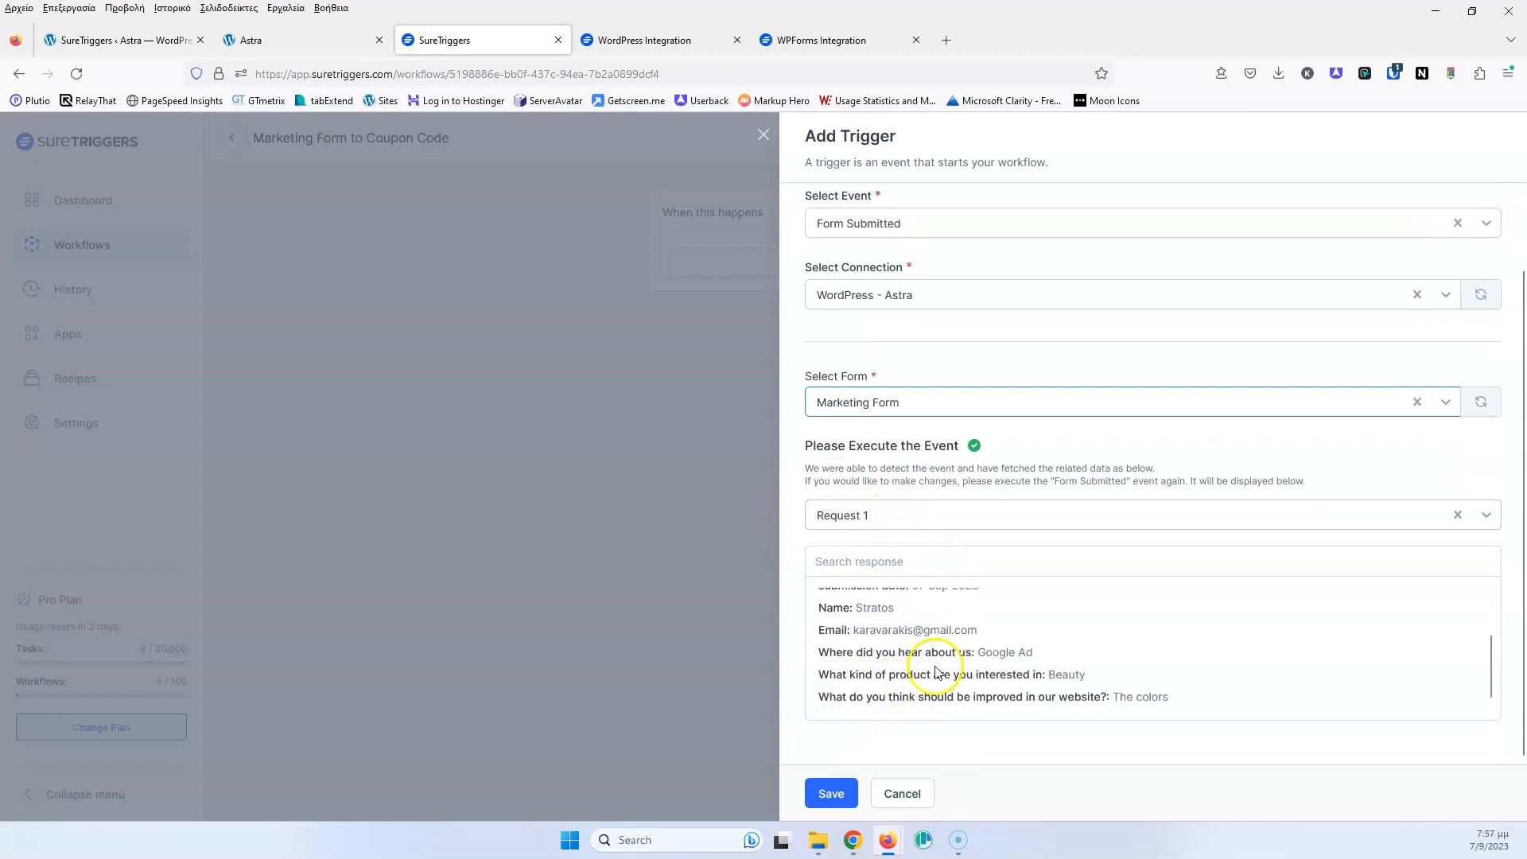
{"action": "left_click", "coordinate": [912, 516]}
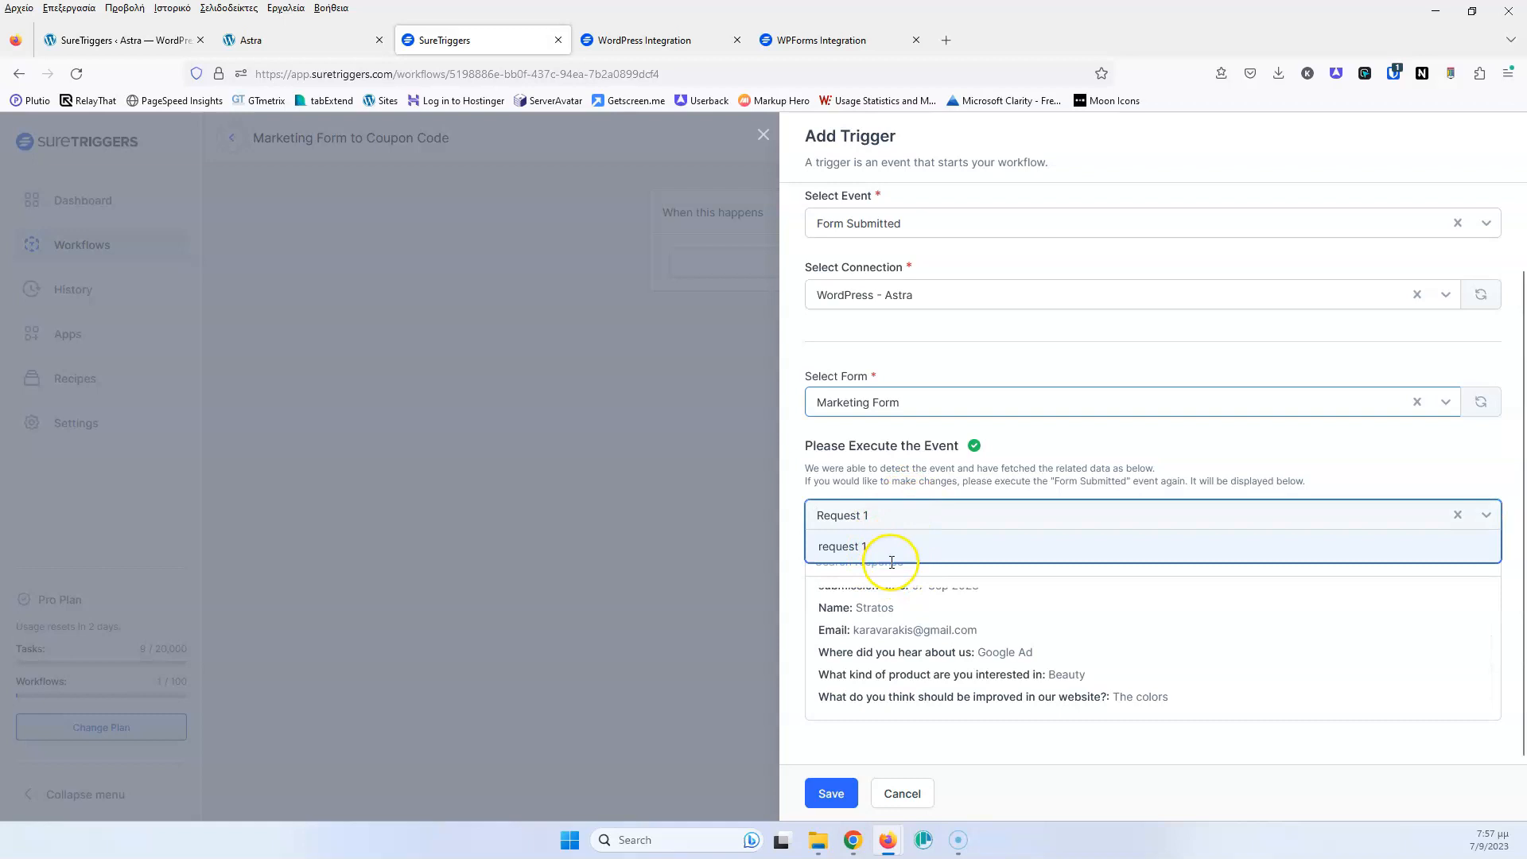
{"action": "left_click", "coordinate": [891, 548]}
{"action": "scroll", "coordinate": [882, 588], "scroll_direction": "down", "scroll_amount": 1}
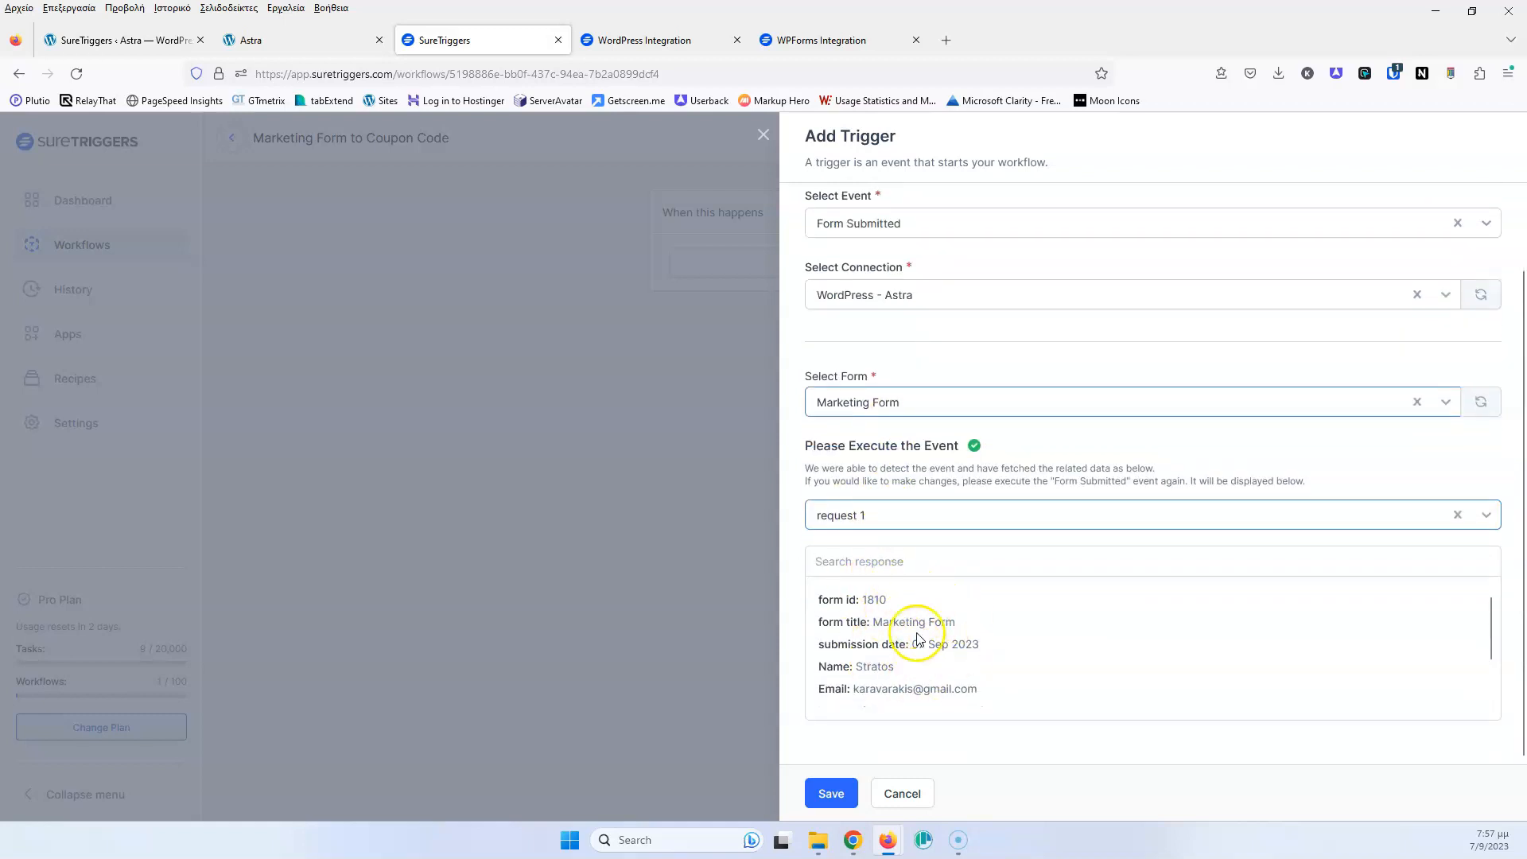
{"action": "scroll", "coordinate": [915, 620], "scroll_direction": "down", "scroll_amount": 1}
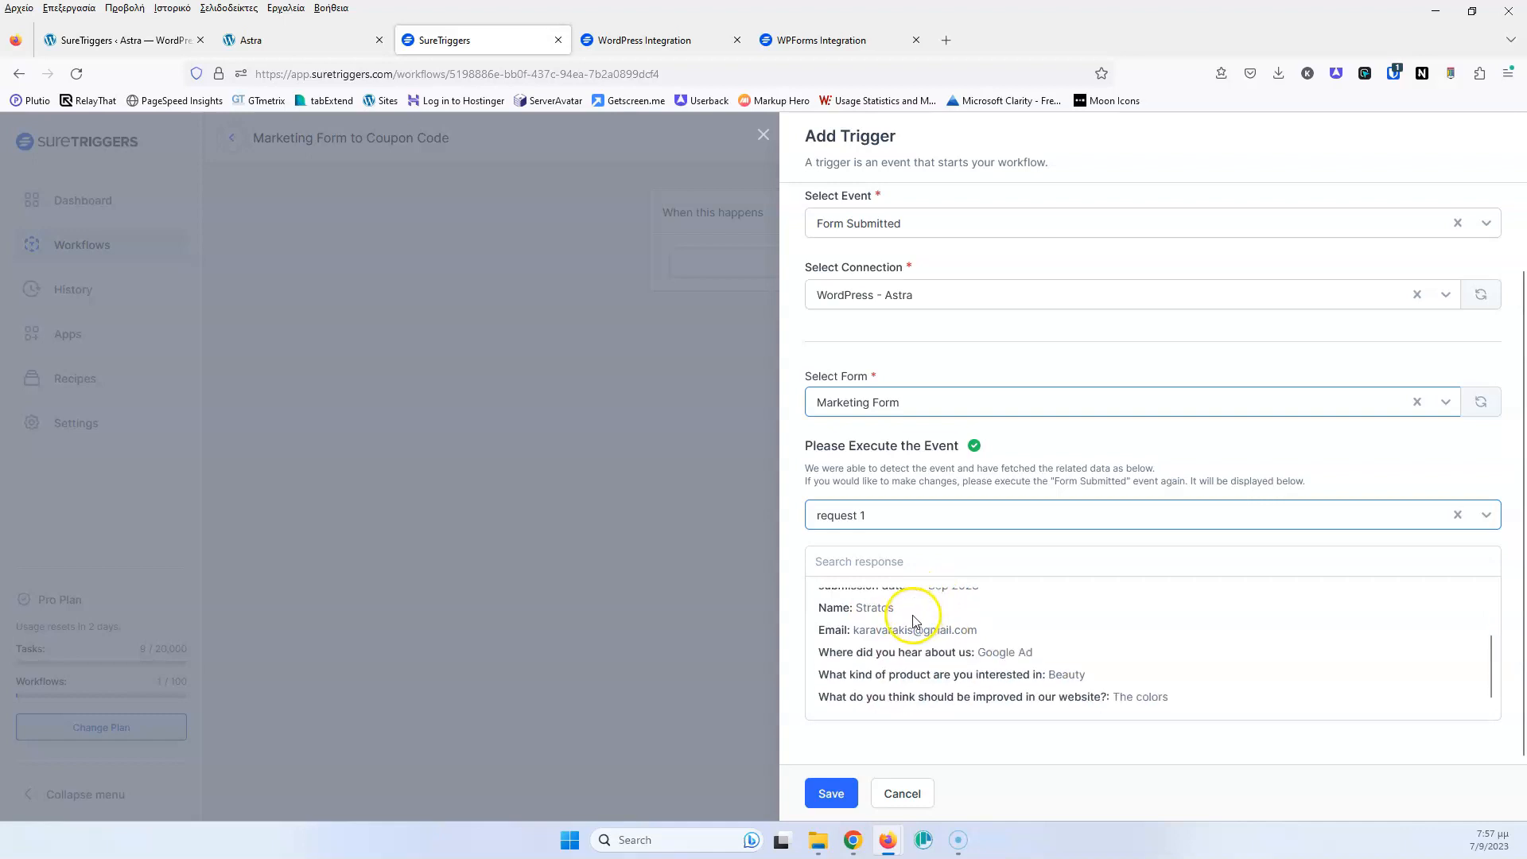
{"action": "left_click", "coordinate": [831, 794]}
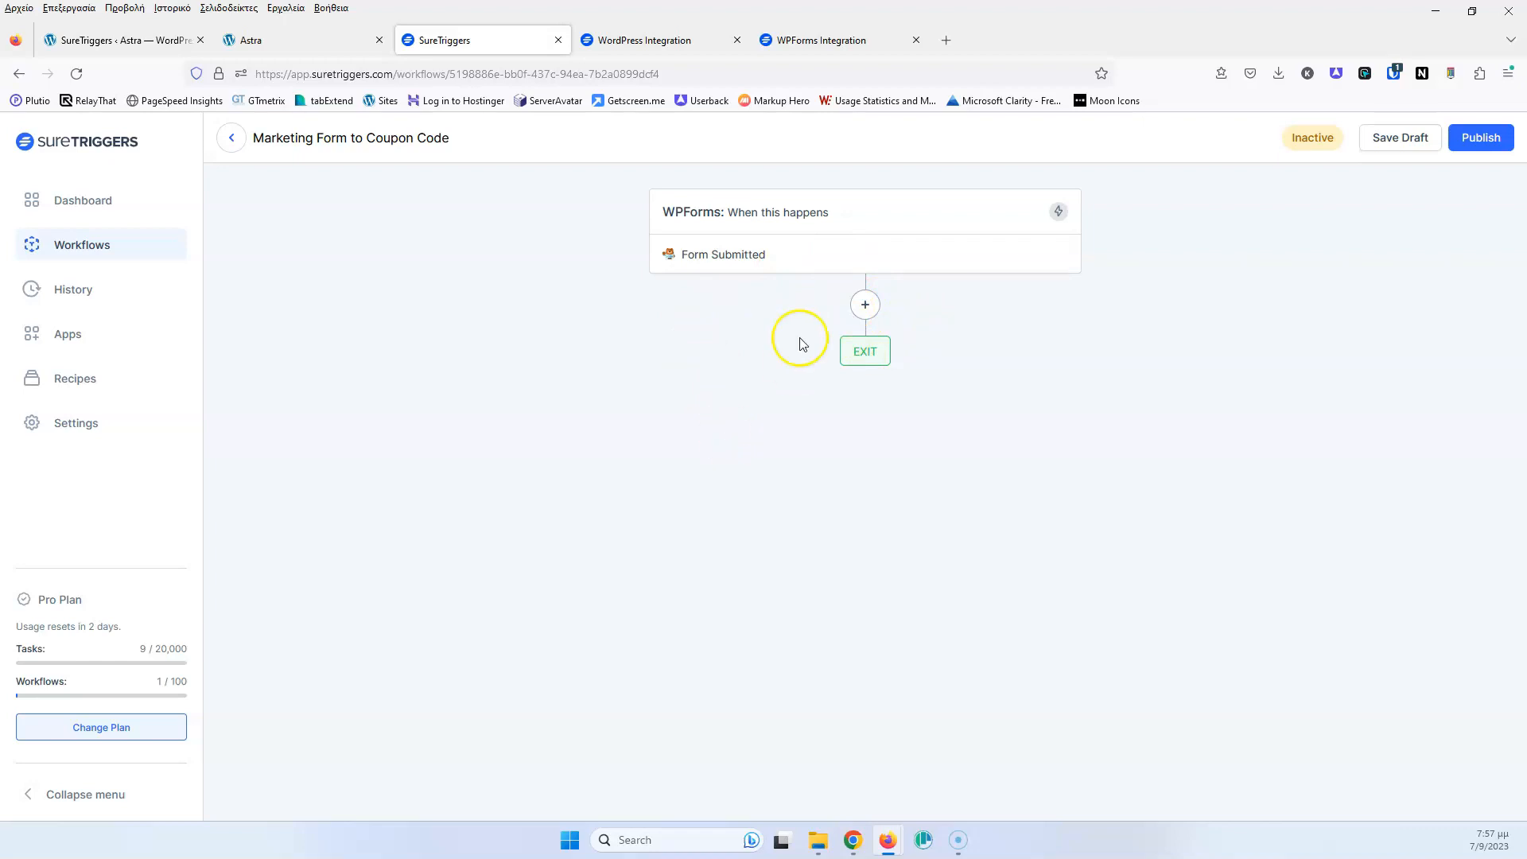
Add a WooCommerce action with the Create Coupon event on the WordPress - Astra connection
{"action": "left_click", "coordinate": [867, 308]}
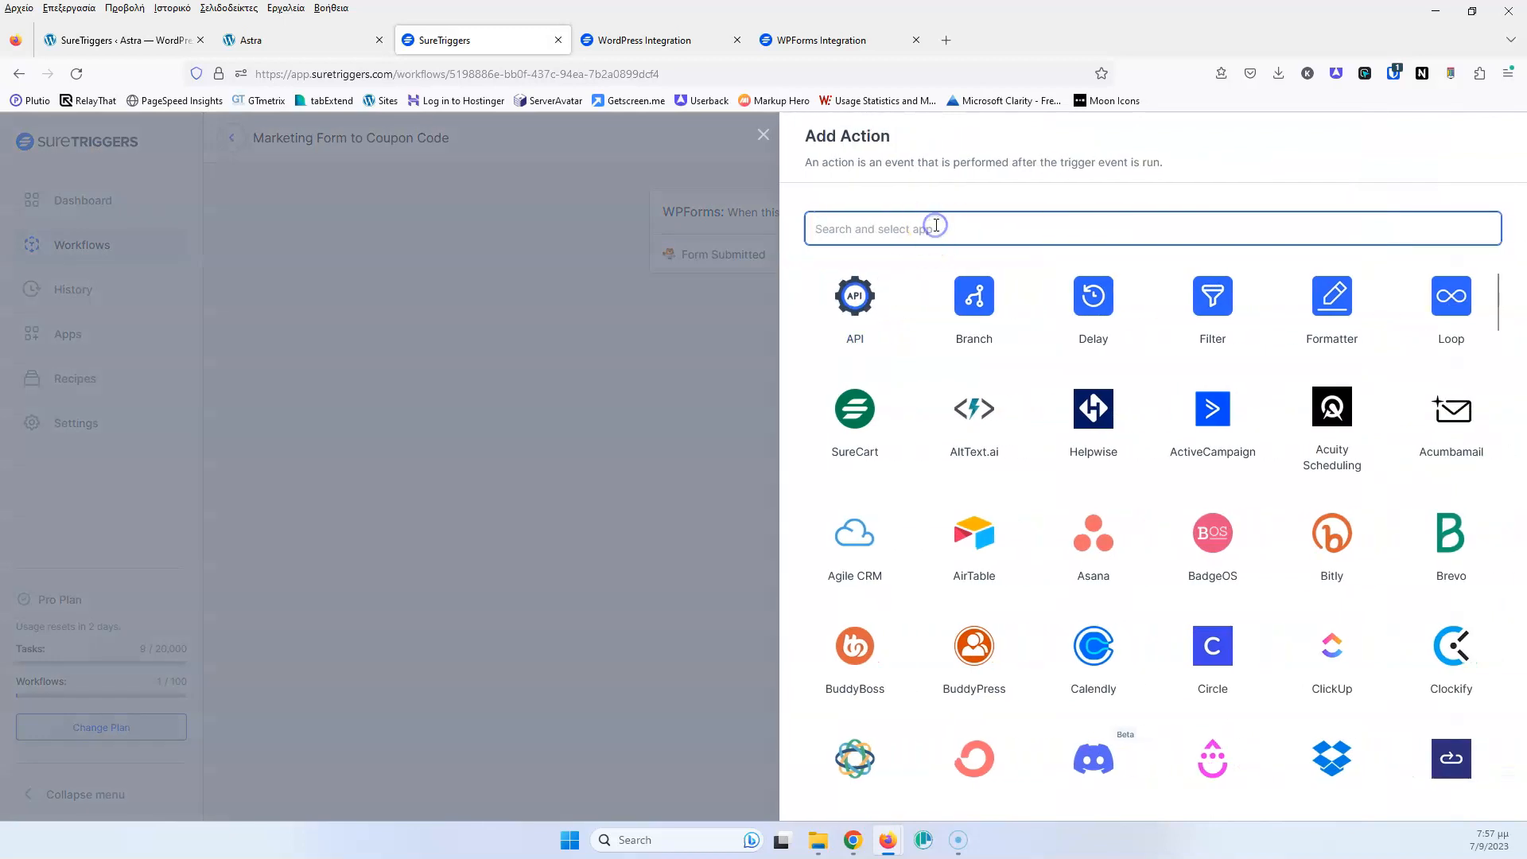
{"action": "type", "text": "wooc"}
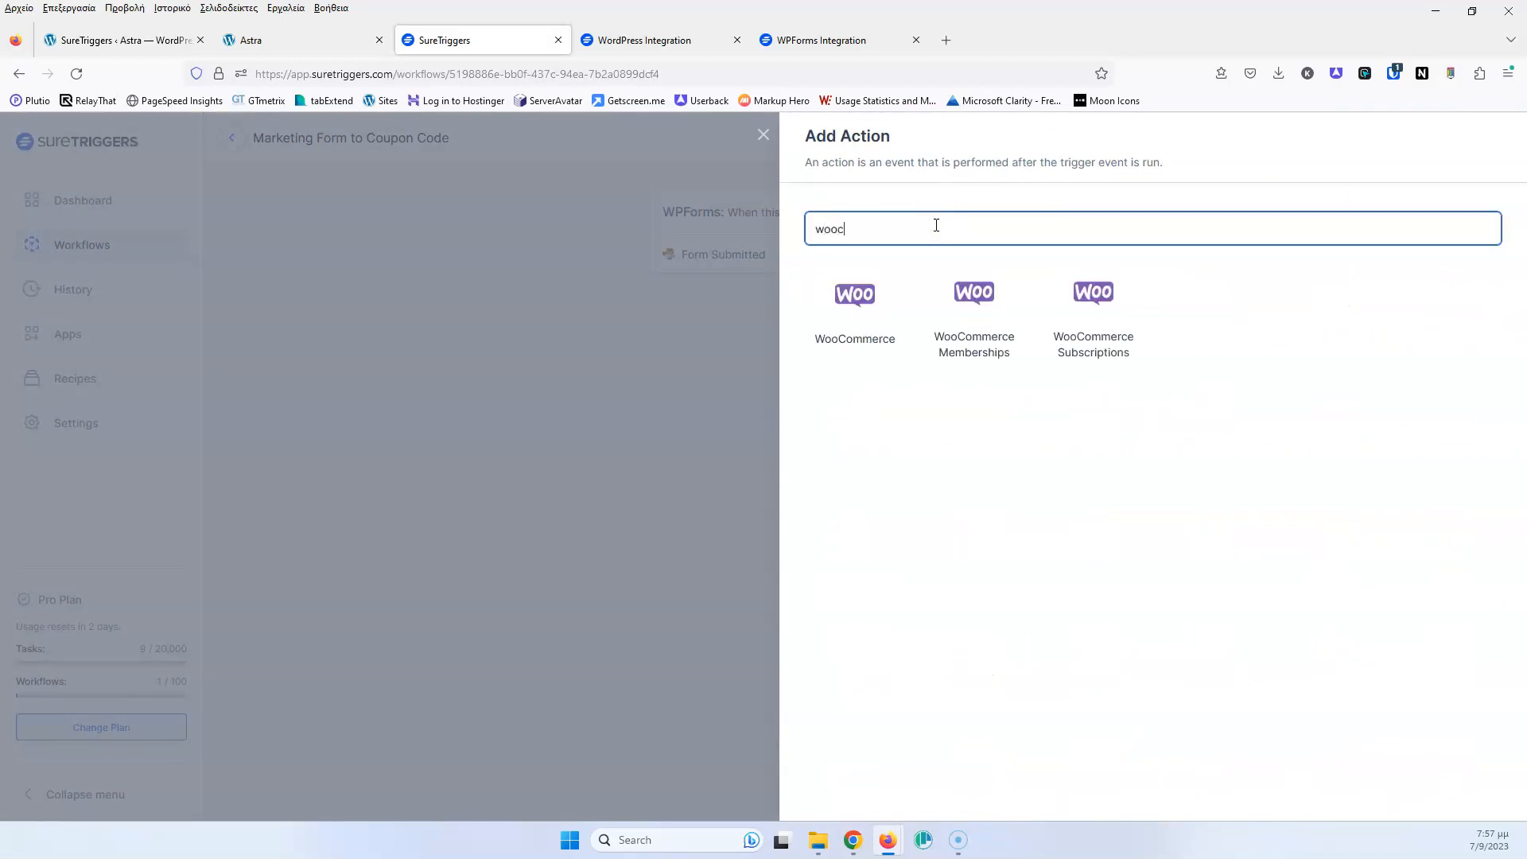
{"action": "left_click", "coordinate": [842, 296]}
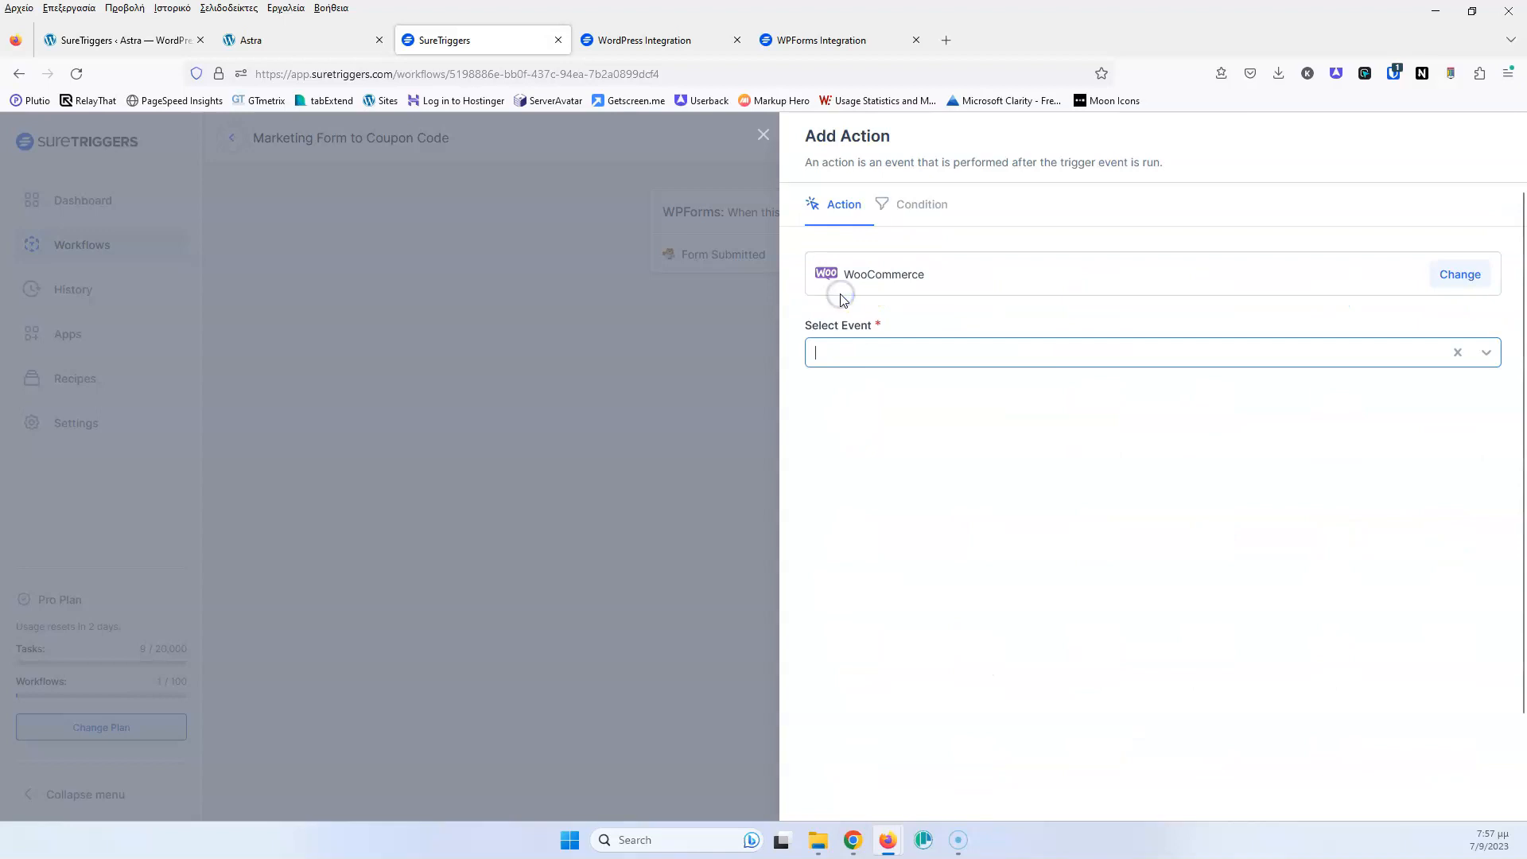
{"action": "left_click", "coordinate": [896, 353]}
{"action": "left_click", "coordinate": [896, 353]}
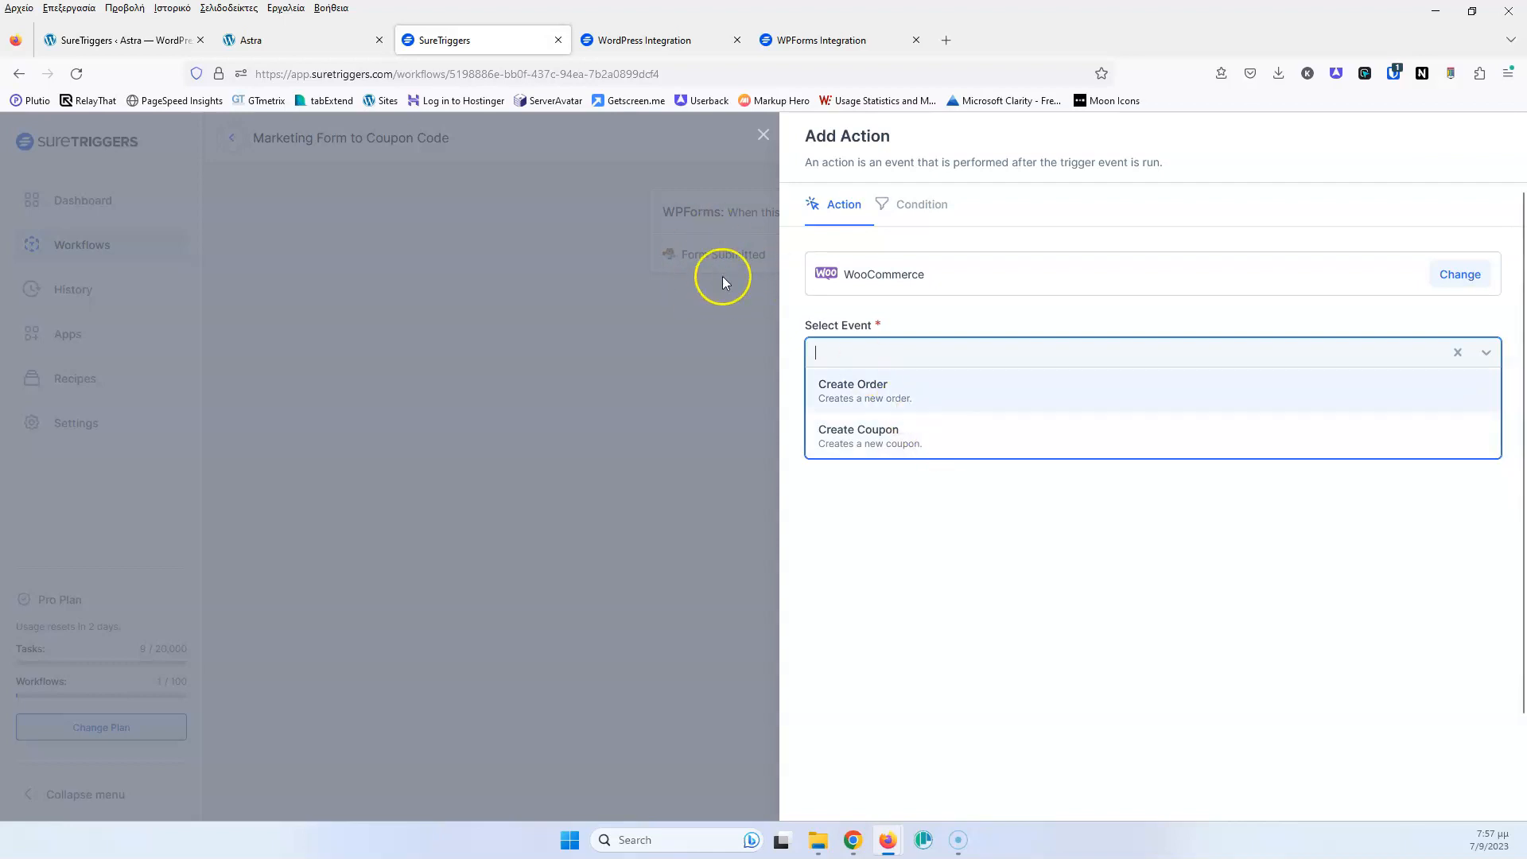
{"action": "left_click", "coordinate": [893, 435]}
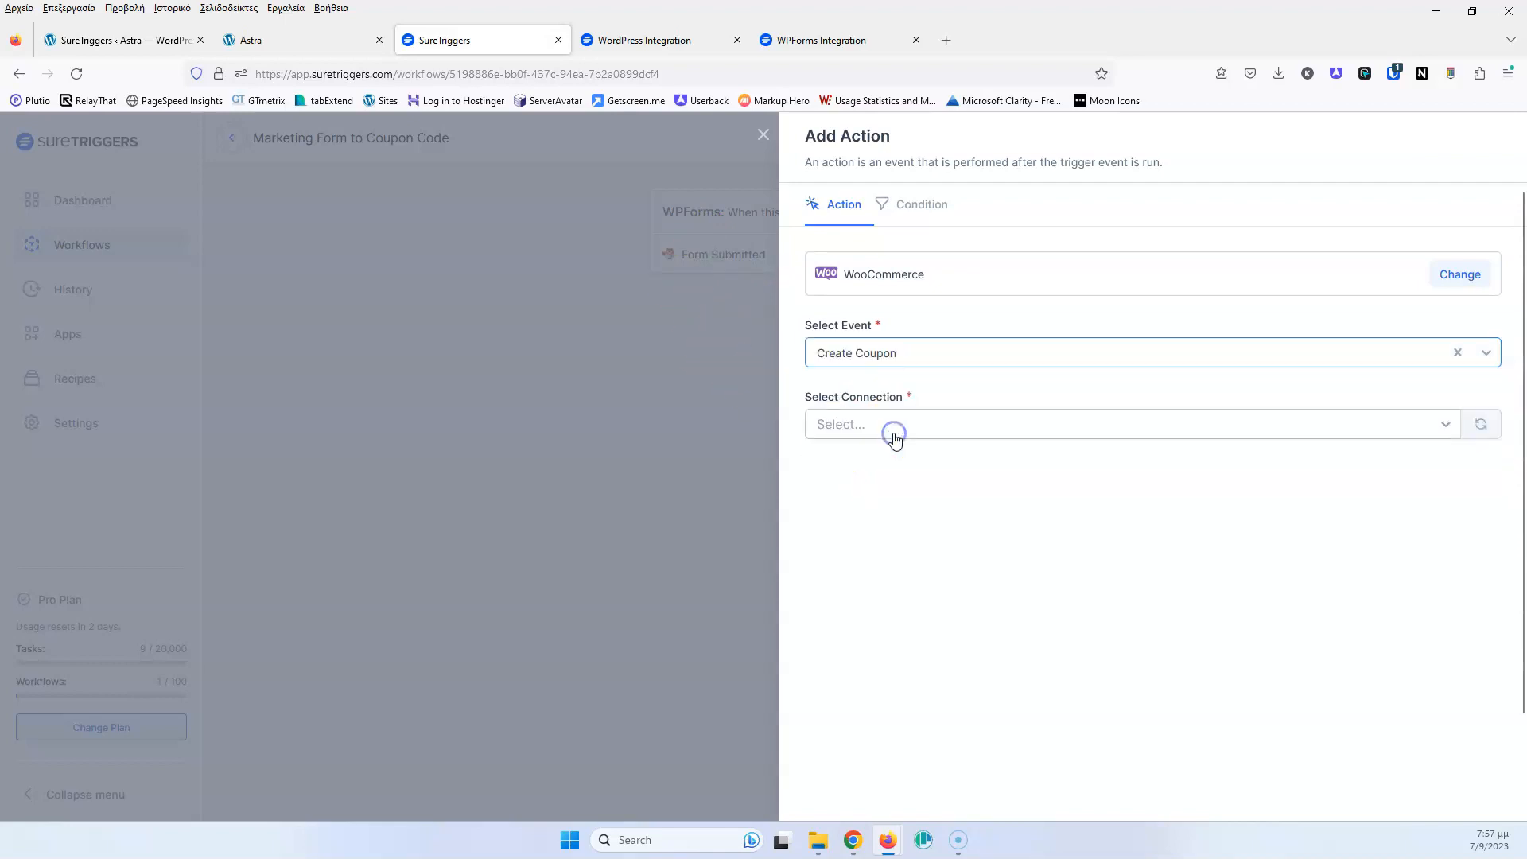
{"action": "left_click", "coordinate": [892, 430]}
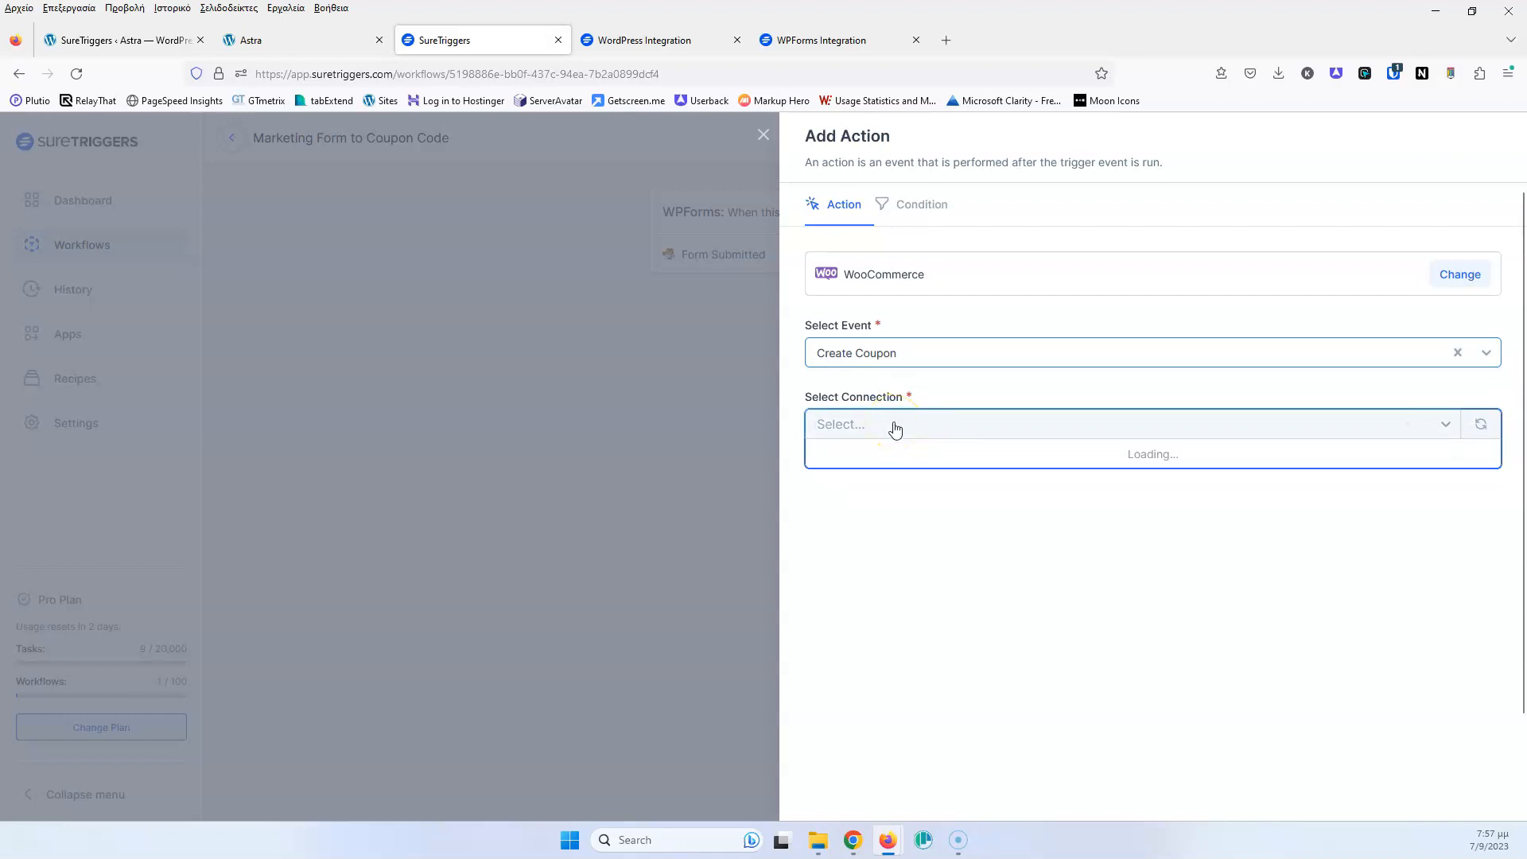
{"action": "left_click", "coordinate": [920, 489]}
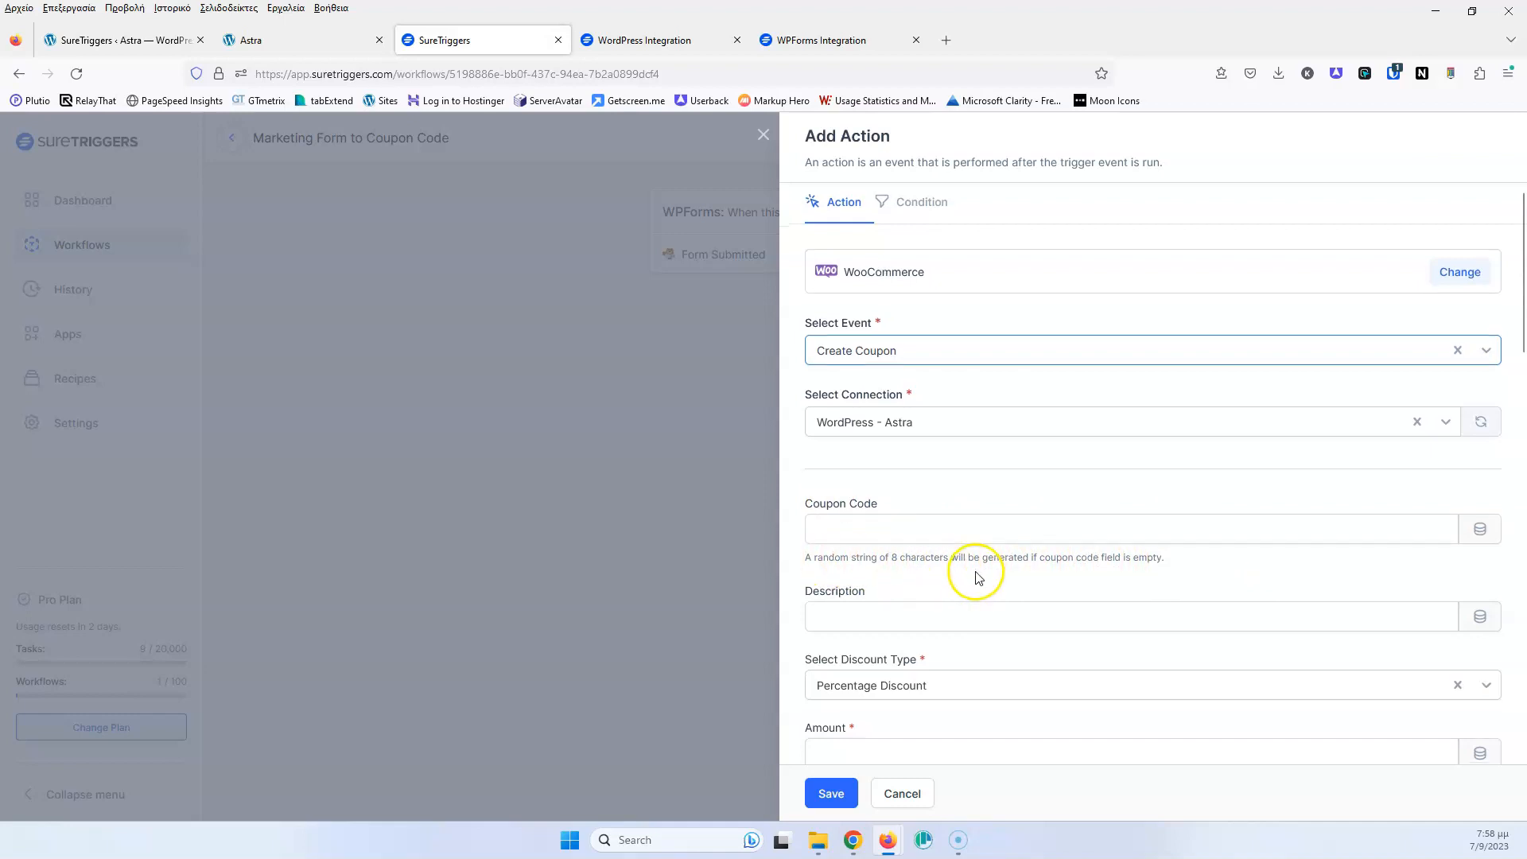
Keep Percentage Discount as the coupon type, with Amount 10 and Expiry Date 30
{"action": "scroll", "coordinate": [962, 573], "scroll_direction": "down", "scroll_amount": 2}
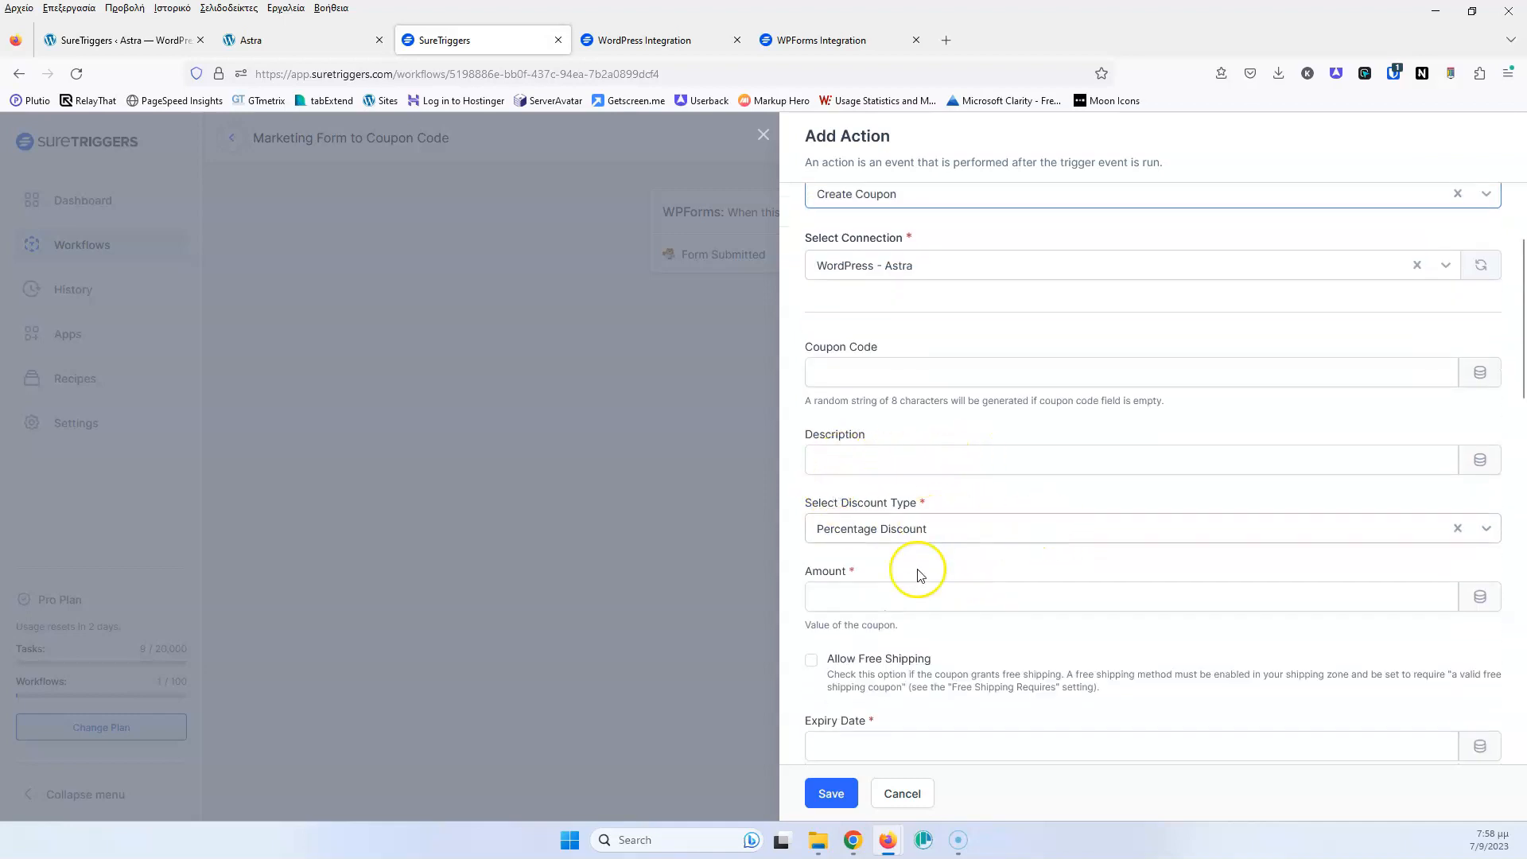
{"action": "scroll", "coordinate": [954, 577], "scroll_direction": "down", "scroll_amount": 3}
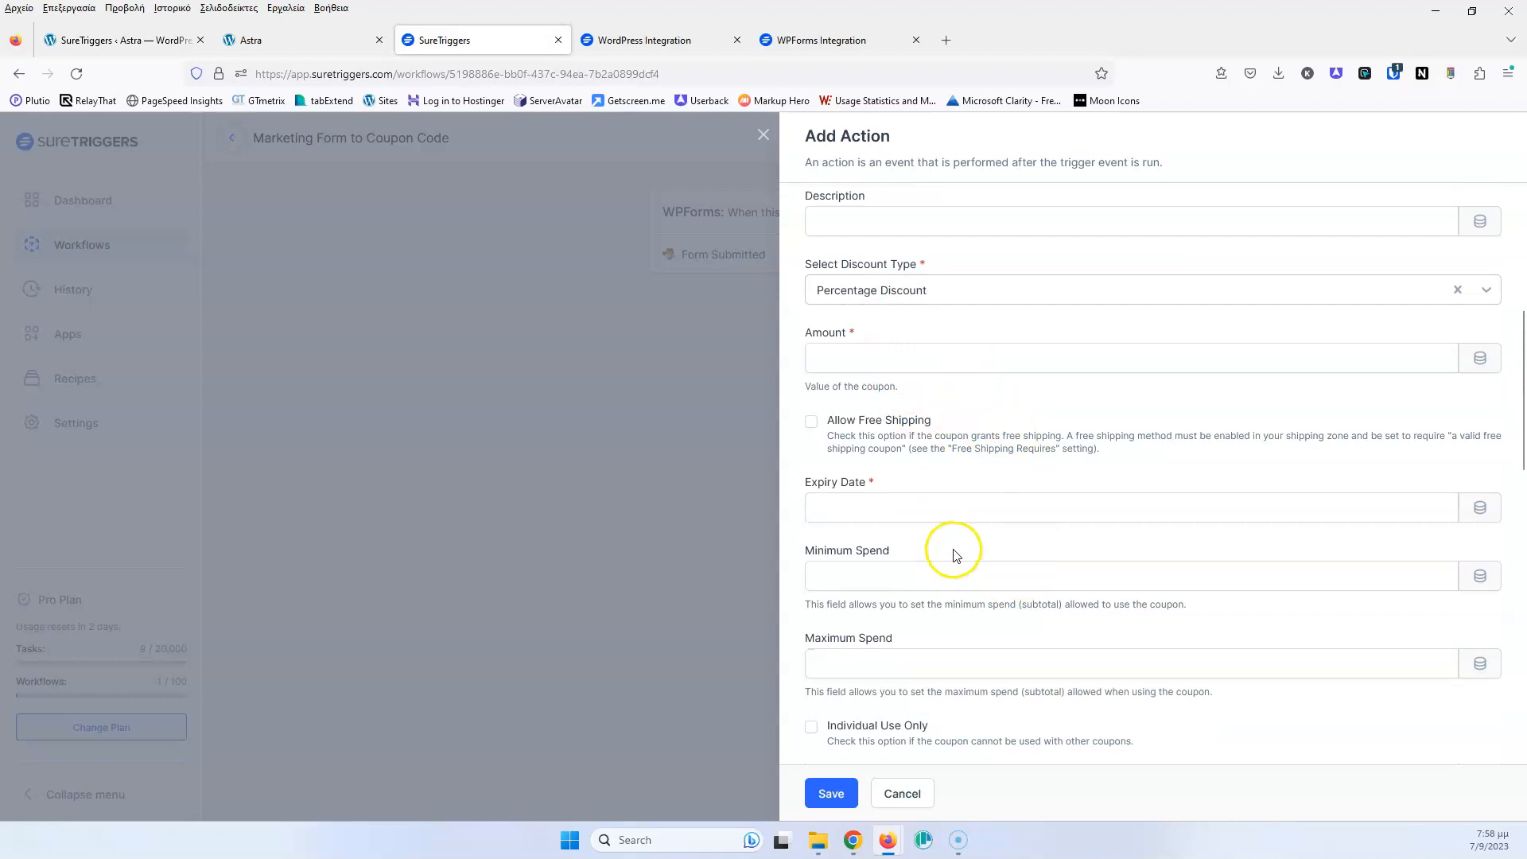
{"action": "scroll", "coordinate": [954, 346], "scroll_direction": "up", "scroll_amount": 1}
{"action": "scroll", "coordinate": [930, 398], "scroll_direction": "up", "scroll_amount": 1}
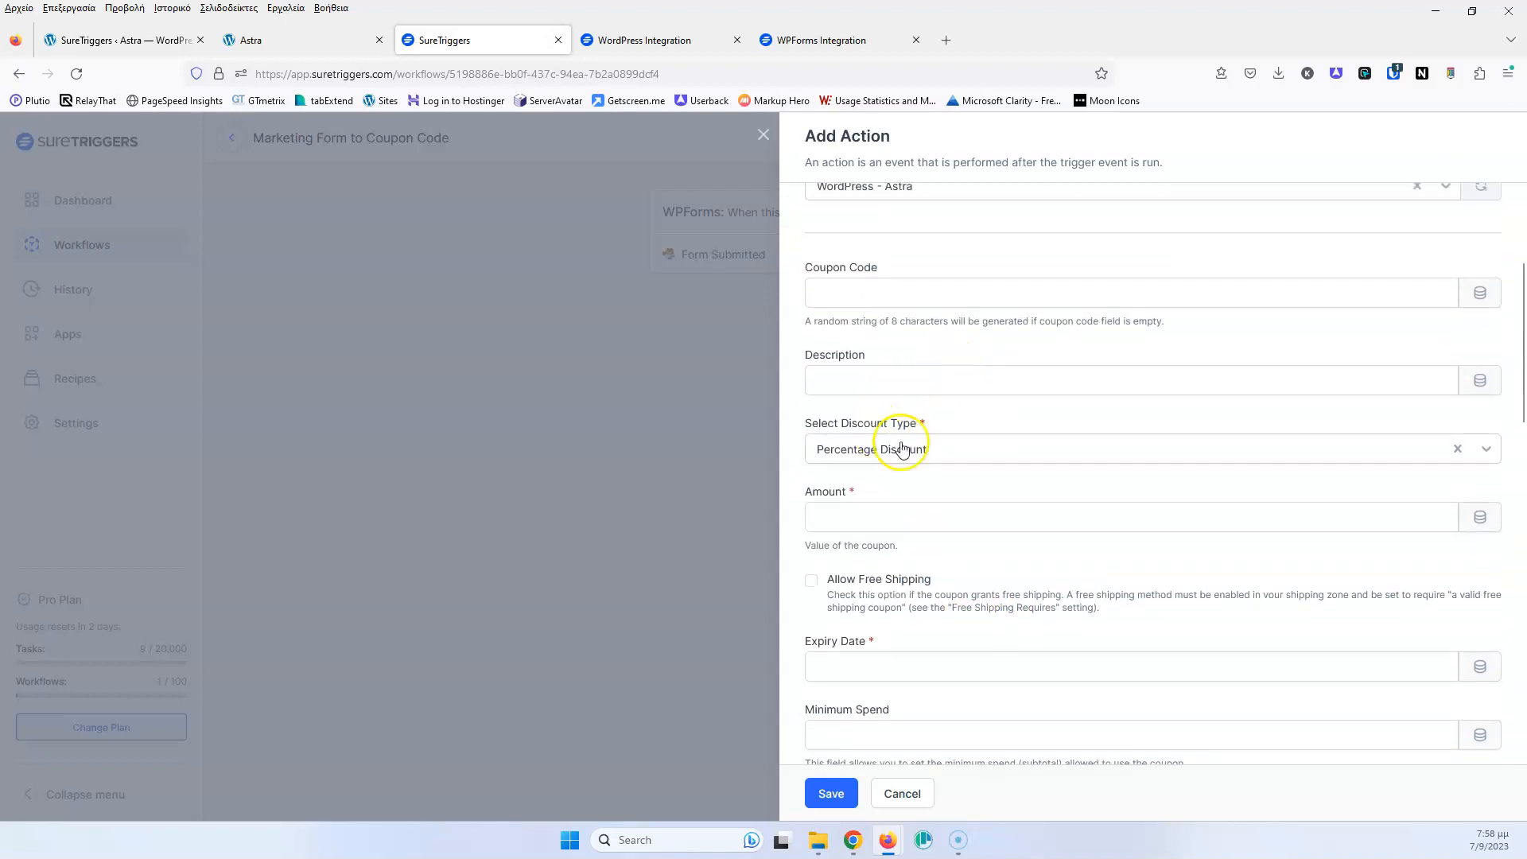
{"action": "scroll", "coordinate": [981, 434], "scroll_direction": "down", "scroll_amount": 1}
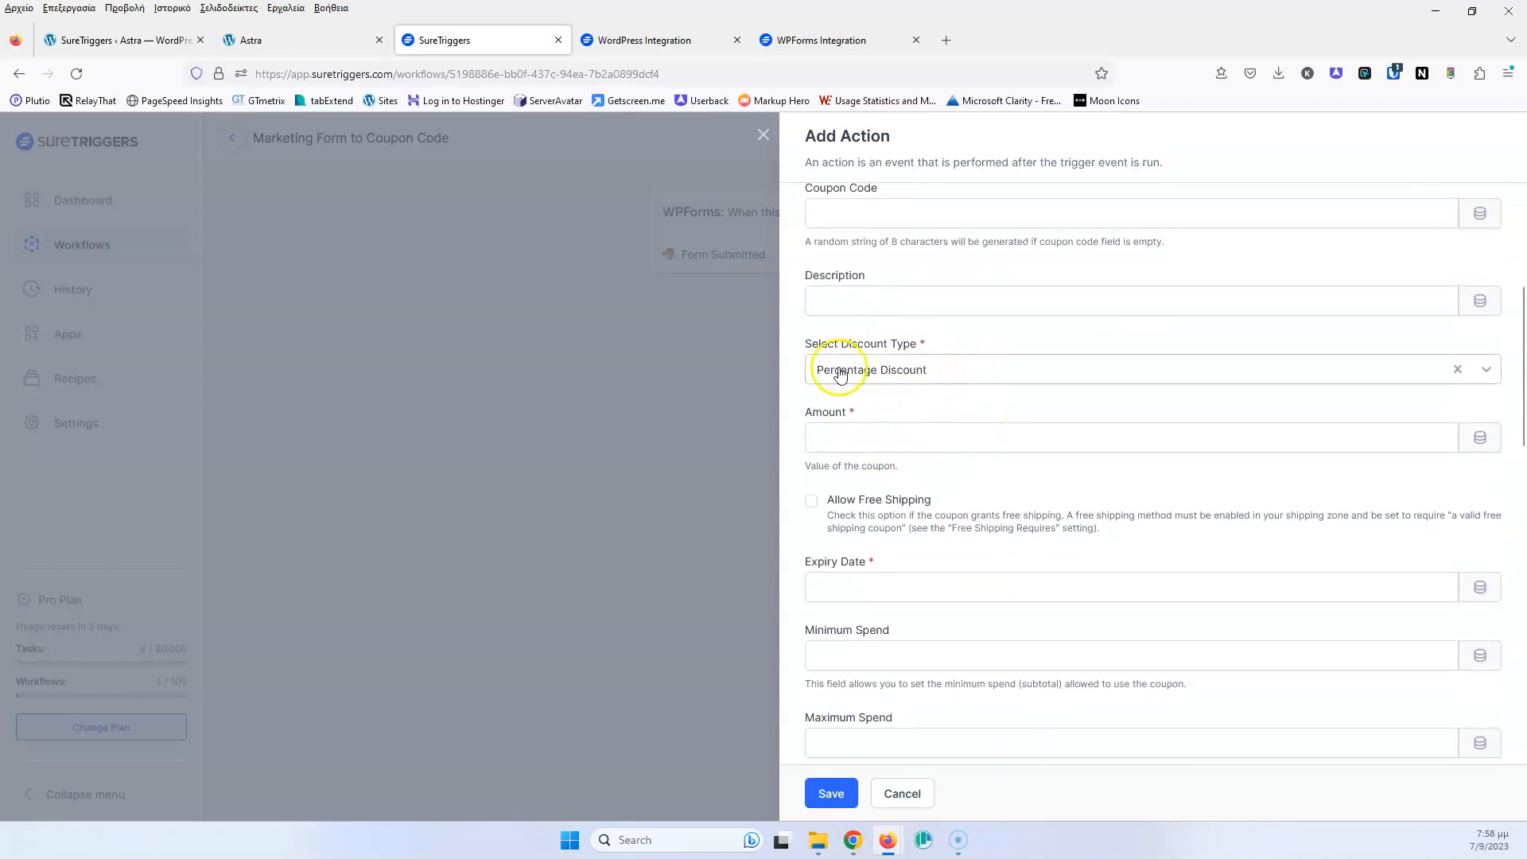
{"action": "left_click", "coordinate": [976, 373]}
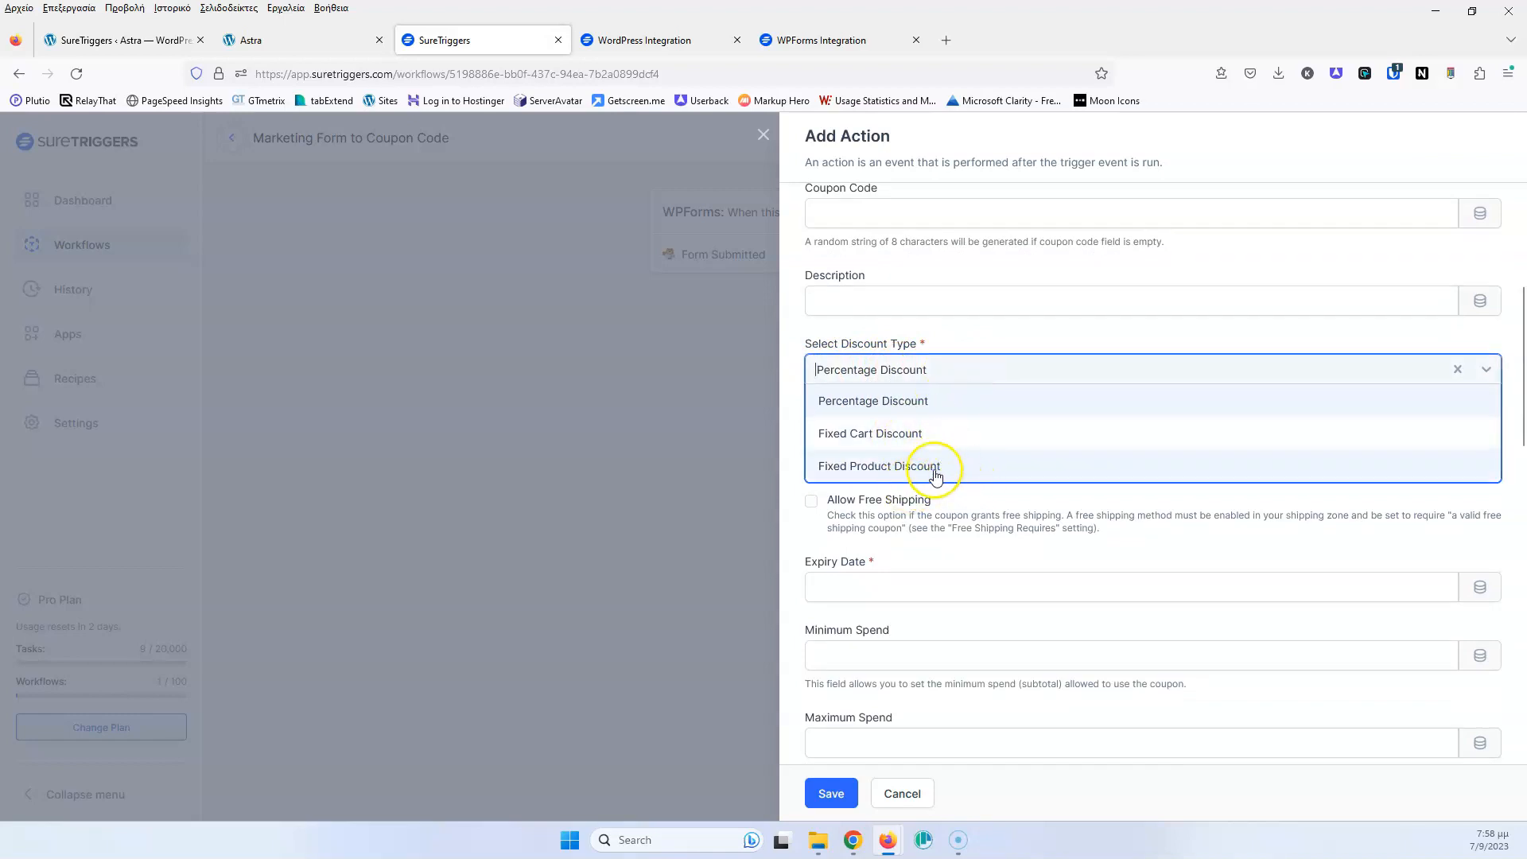
{"action": "left_click", "coordinate": [962, 400]}
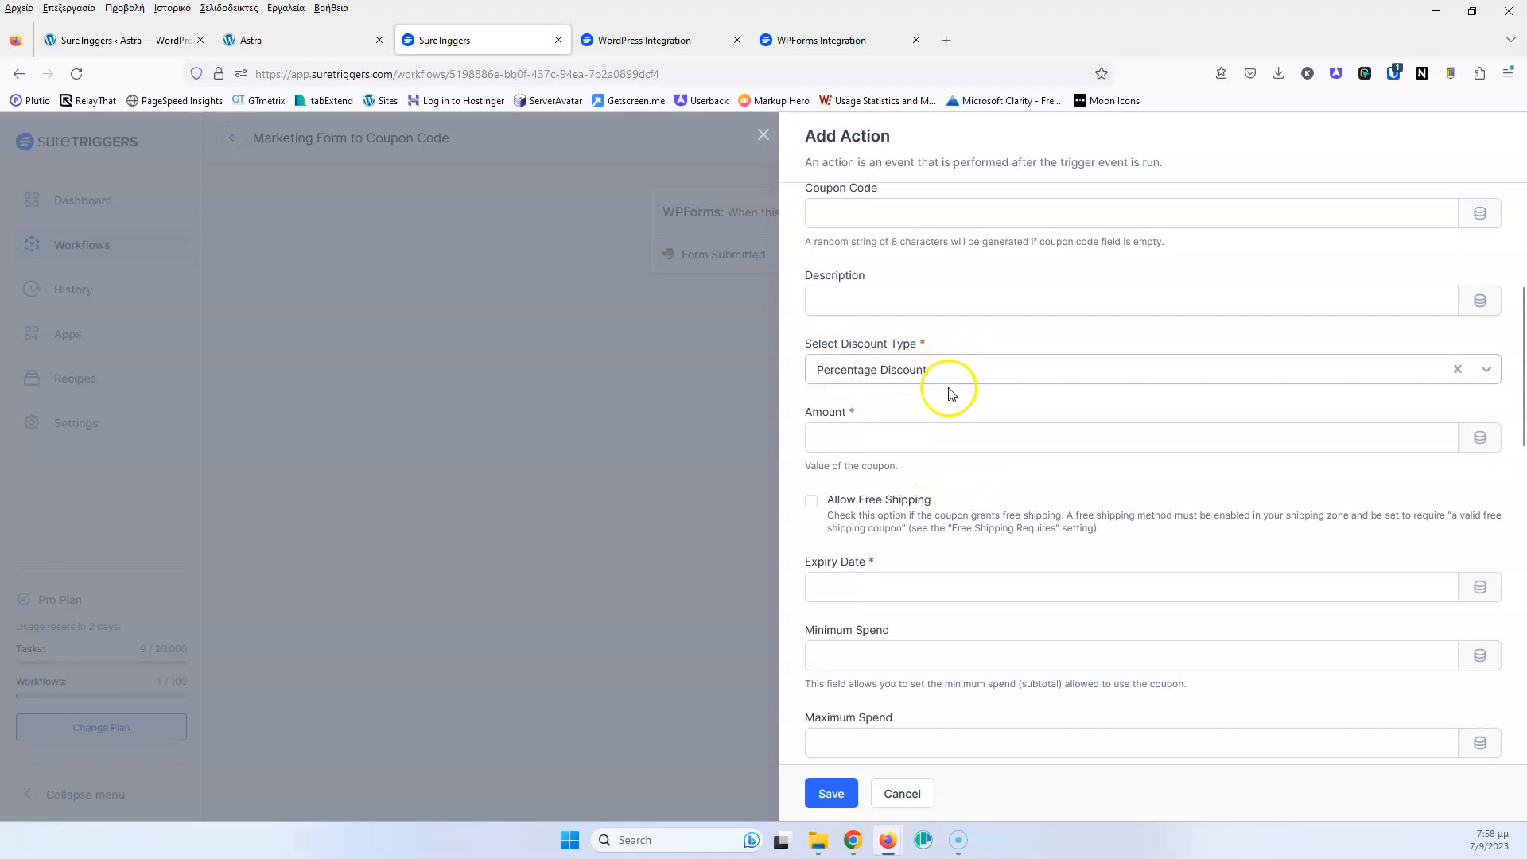
{"action": "left_click", "coordinate": [922, 436]}
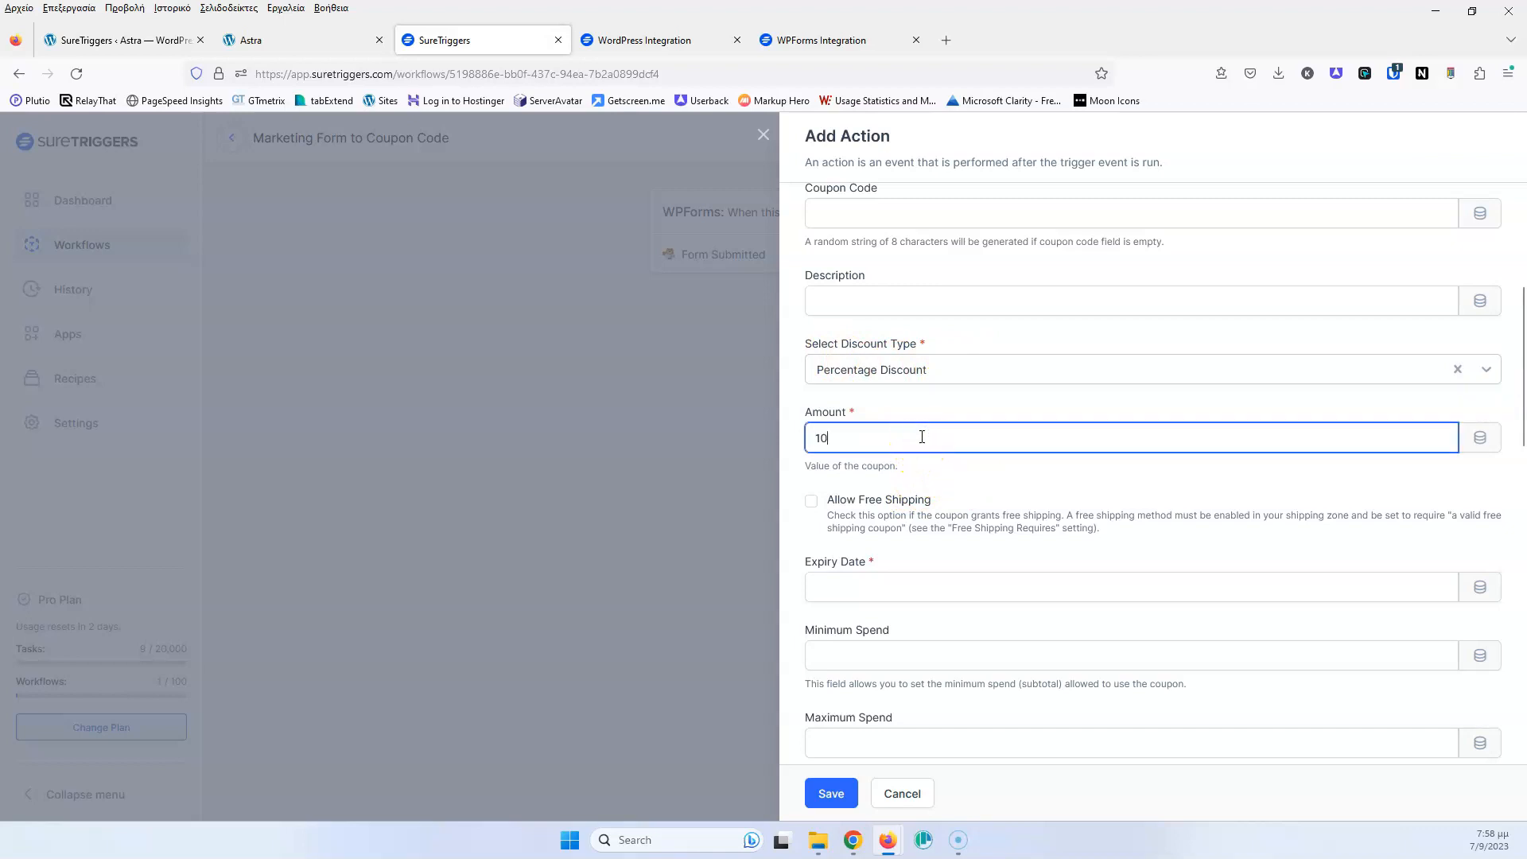
{"action": "left_click", "coordinate": [917, 589]}
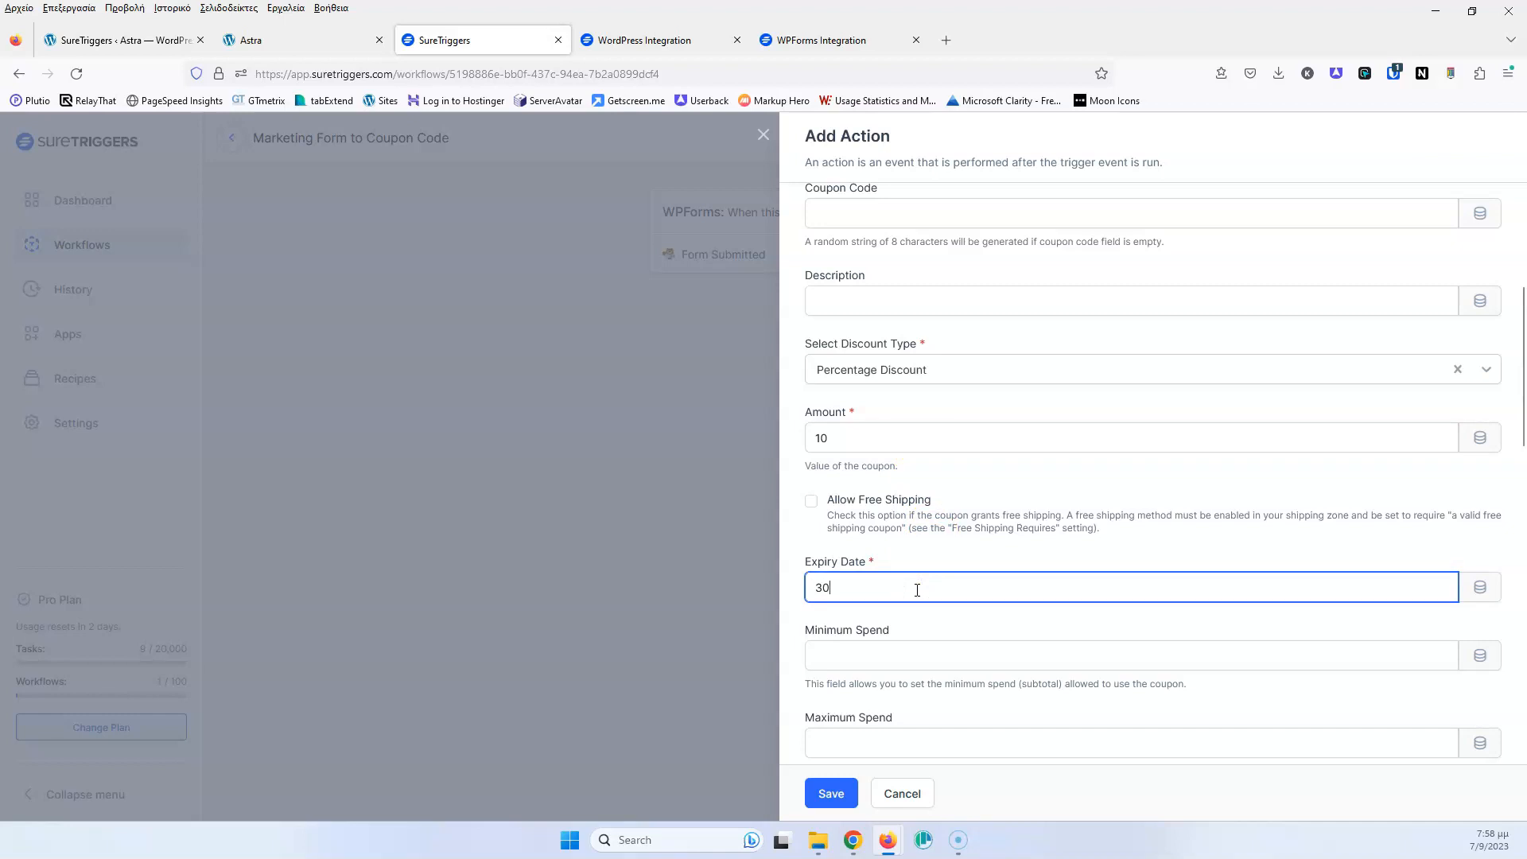
Scroll down to the coupon's product, category and User Email settings
{"action": "scroll", "coordinate": [947, 612], "scroll_direction": "down", "scroll_amount": 3}
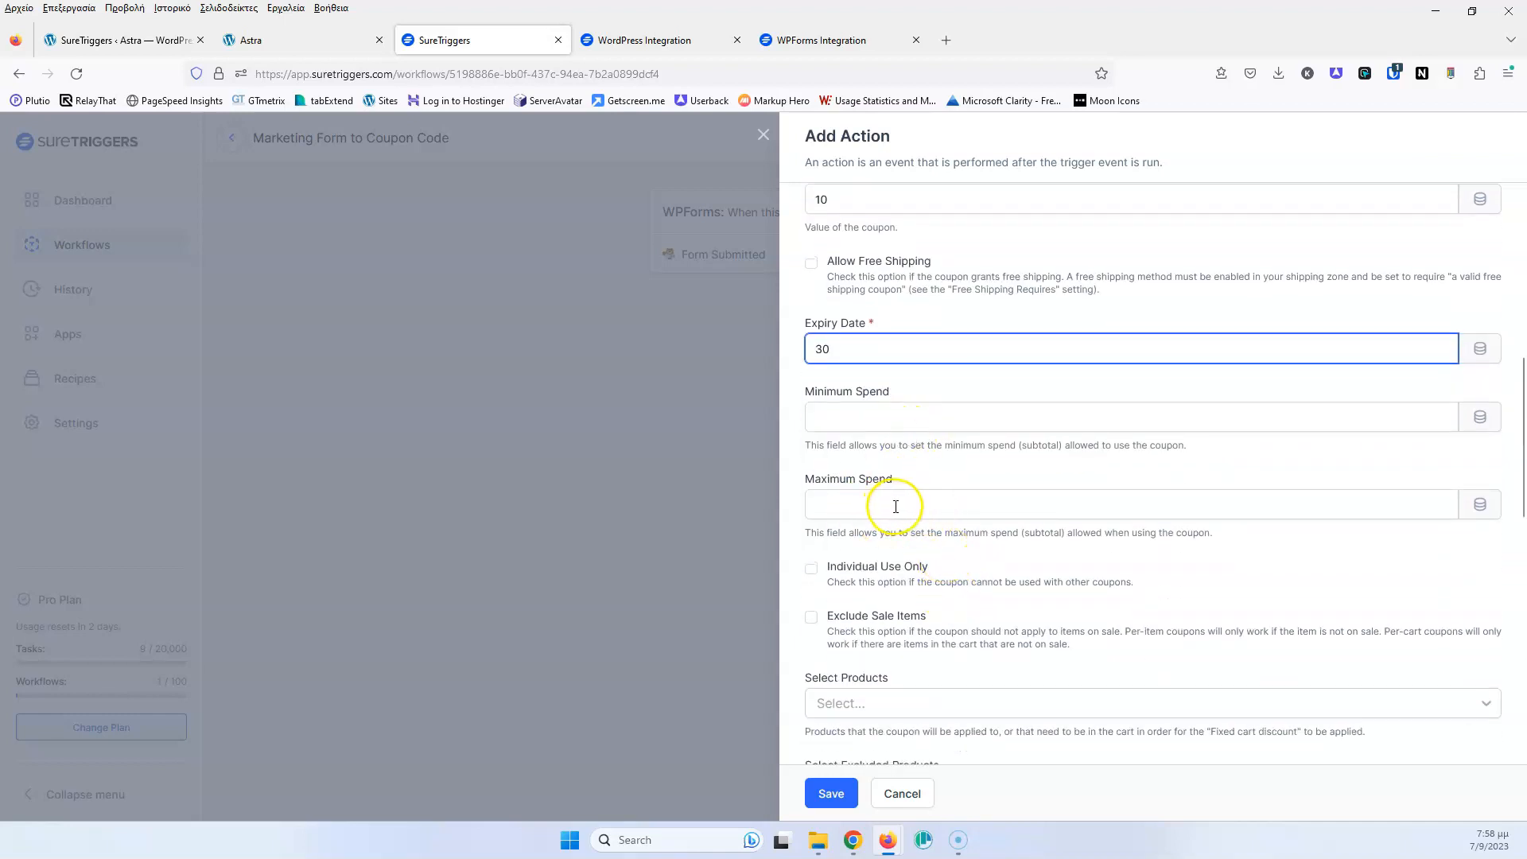
{"action": "scroll", "coordinate": [915, 501], "scroll_direction": "down", "scroll_amount": 3}
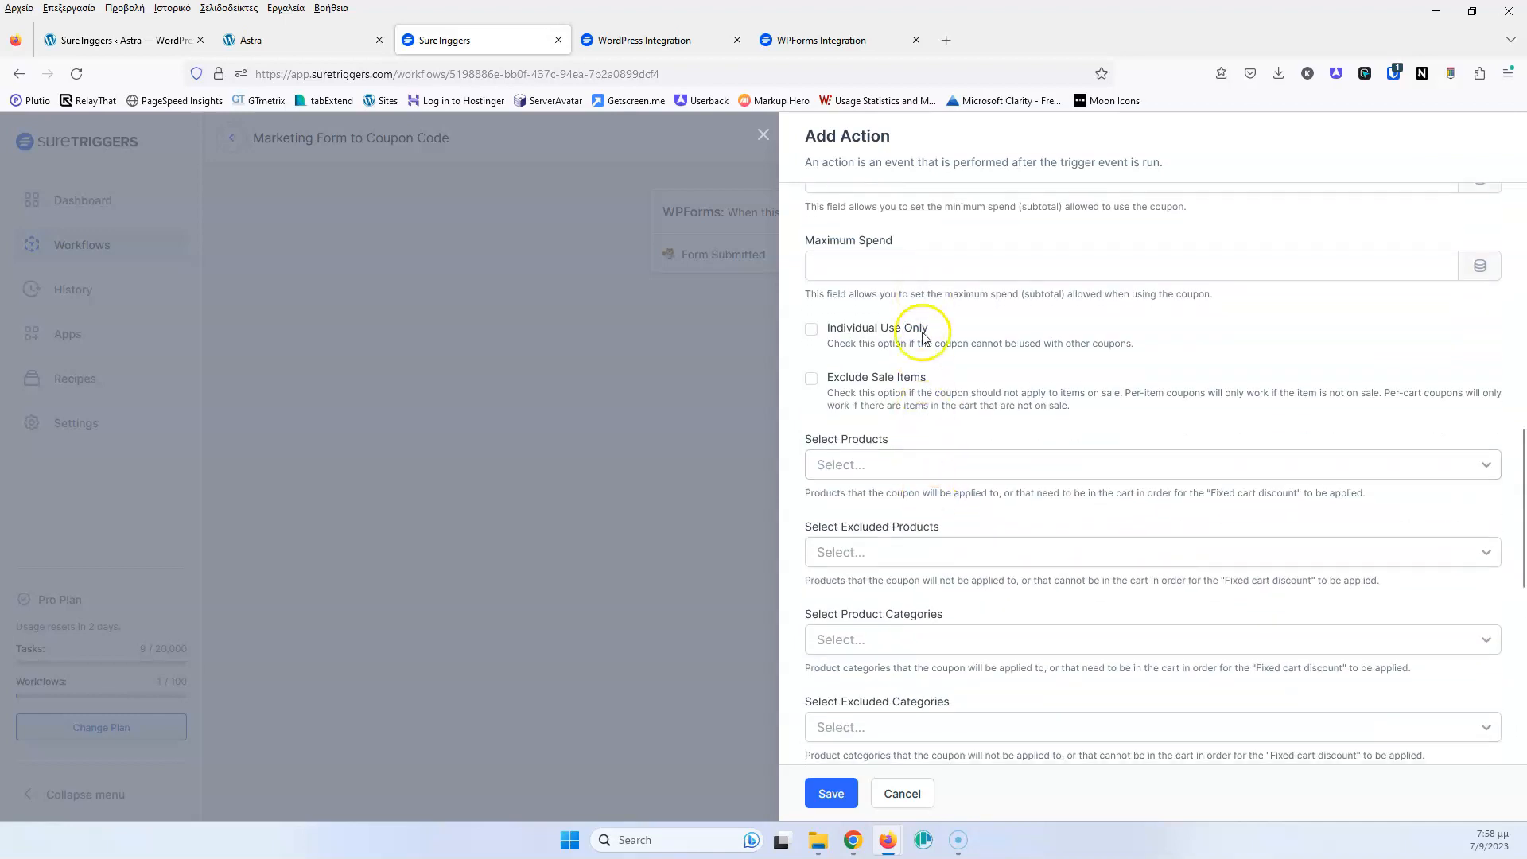
{"action": "scroll", "coordinate": [922, 338], "scroll_direction": "down", "scroll_amount": 2}
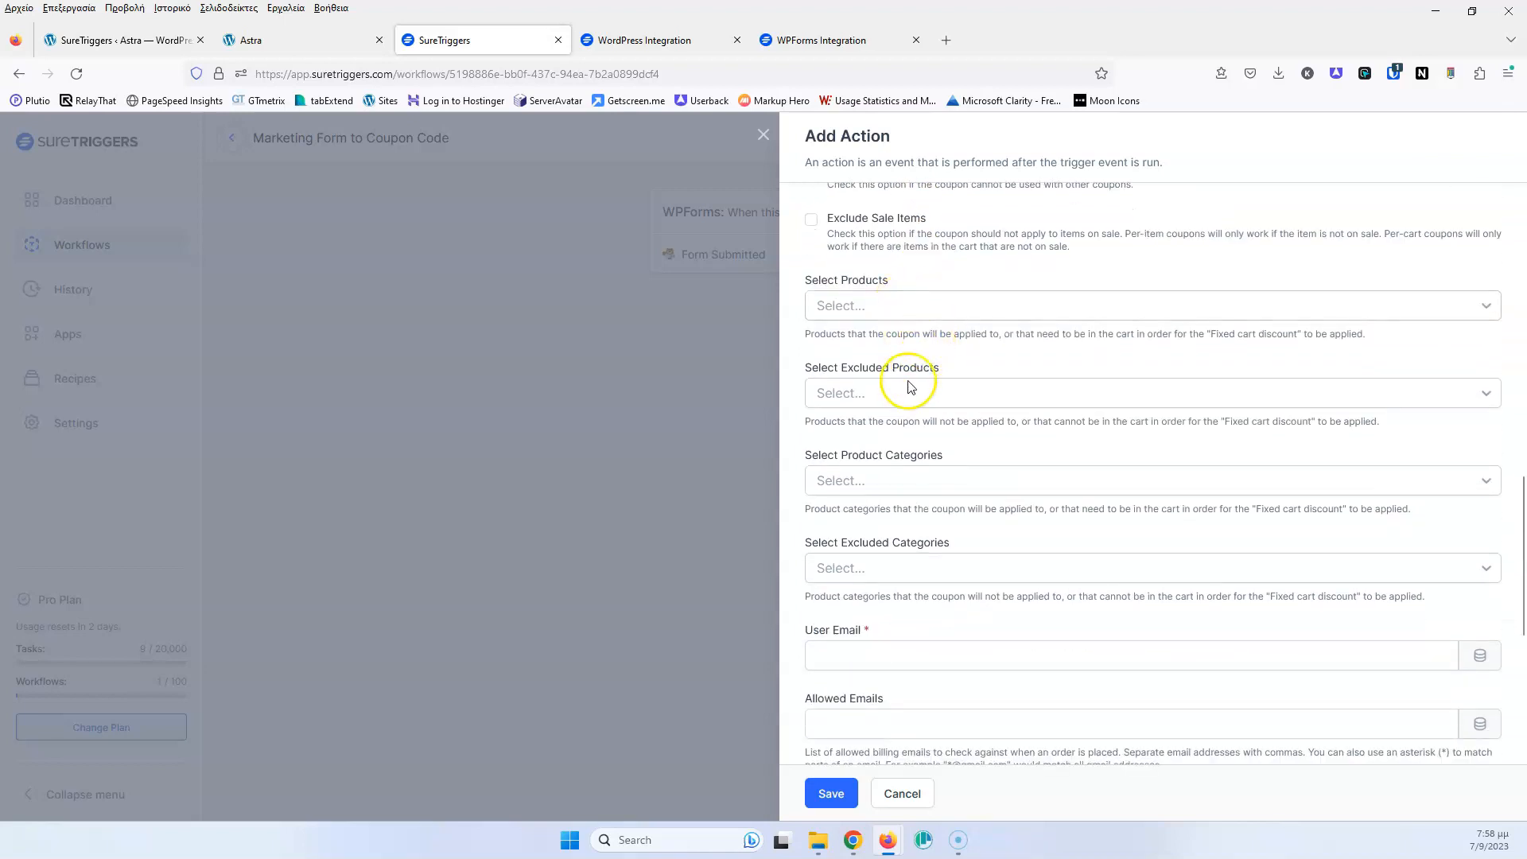
{"action": "scroll", "coordinate": [922, 402], "scroll_direction": "down", "scroll_amount": 2}
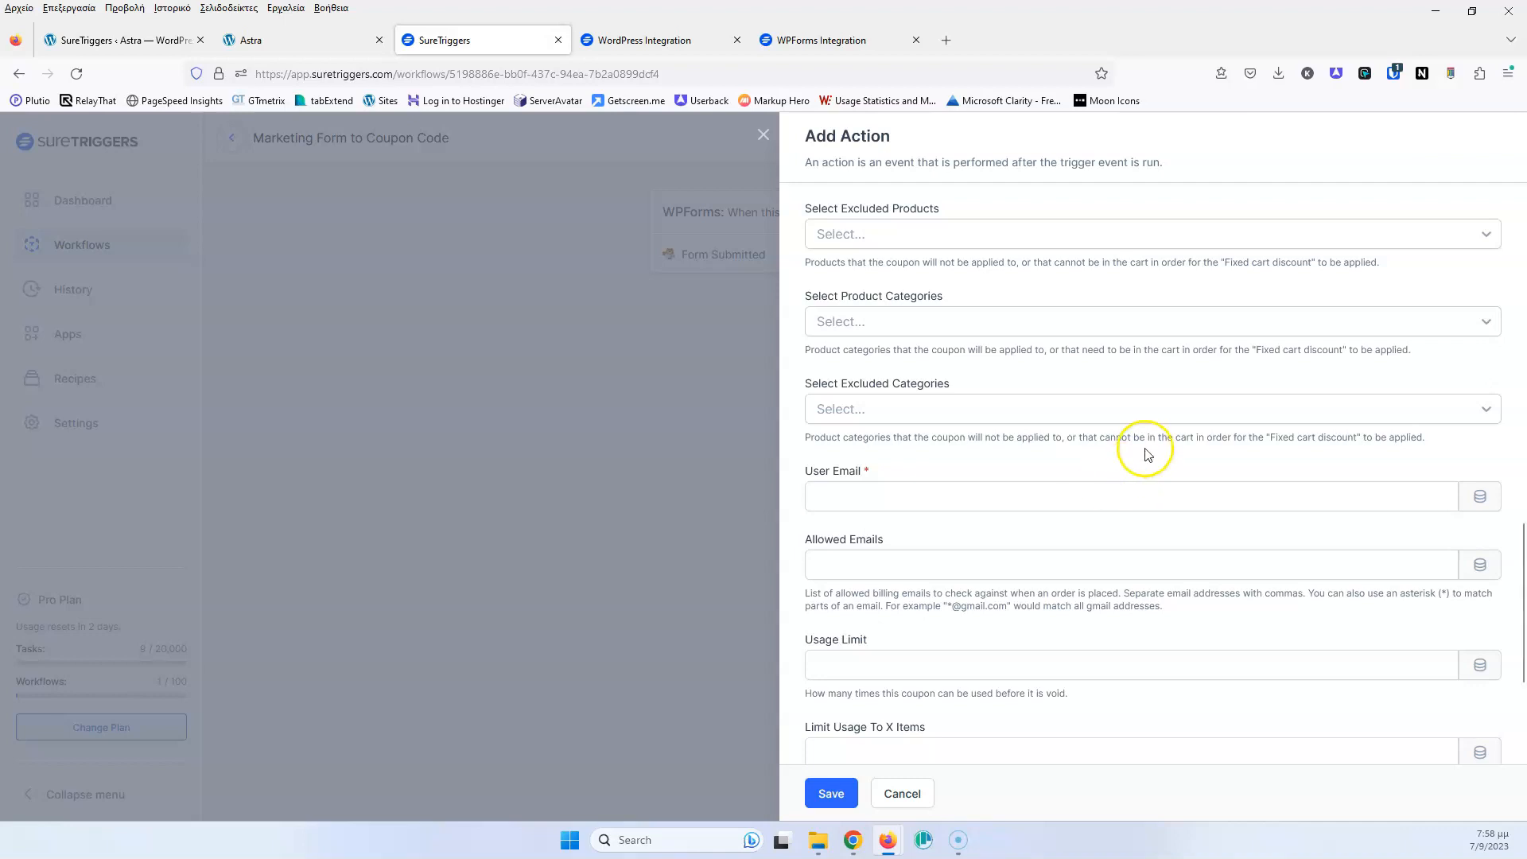
Map the coupon's User Email to the WPForms Email field and save the action
{"action": "left_click", "coordinate": [1481, 507]}
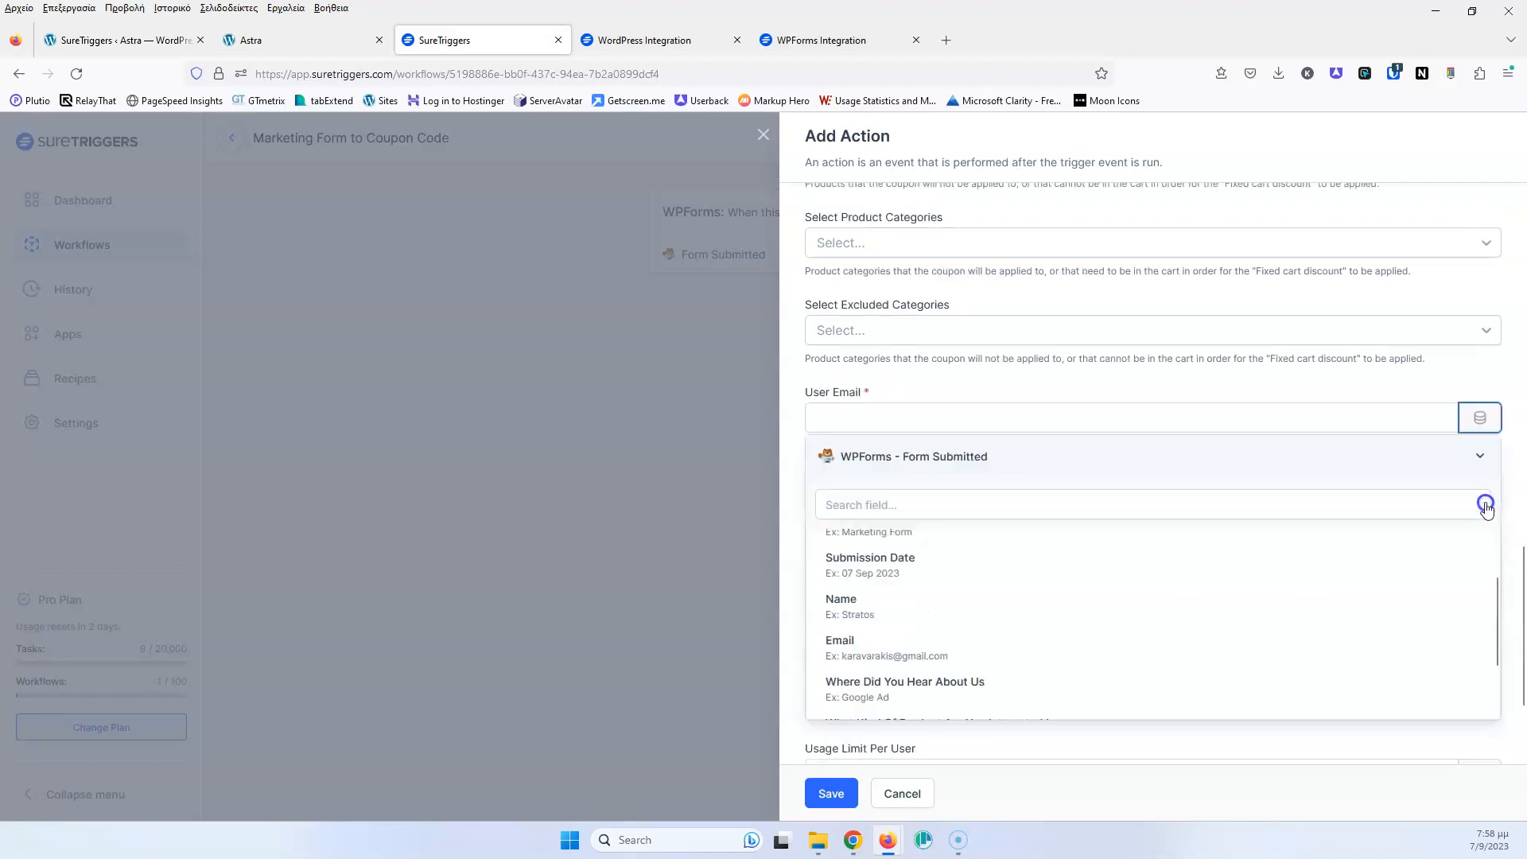
{"action": "scroll", "coordinate": [1013, 430], "scroll_direction": "up", "scroll_amount": 2}
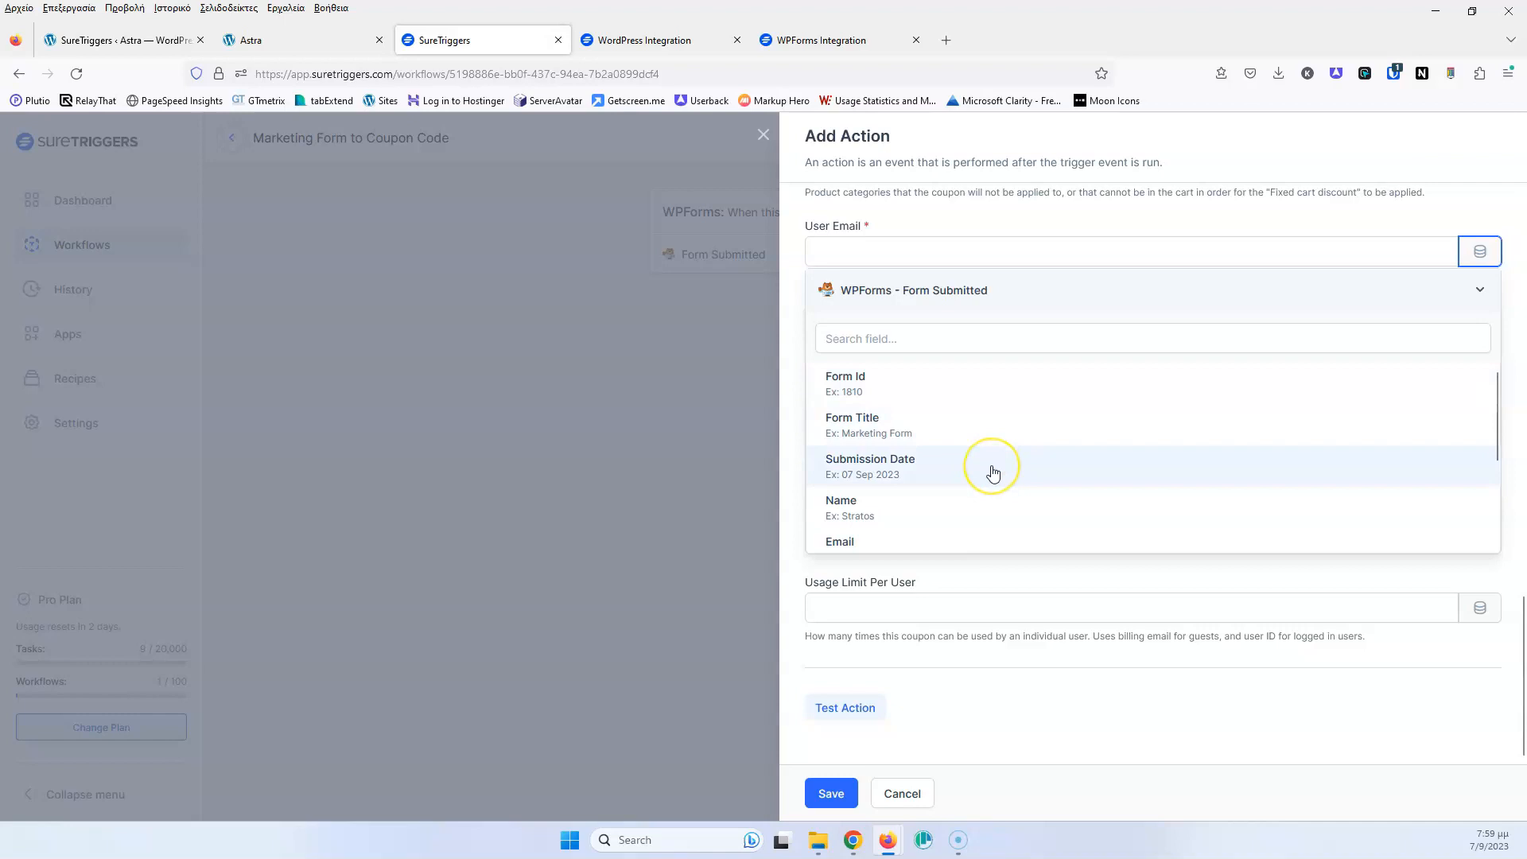
{"action": "scroll", "coordinate": [981, 436], "scroll_direction": "down", "scroll_amount": 3}
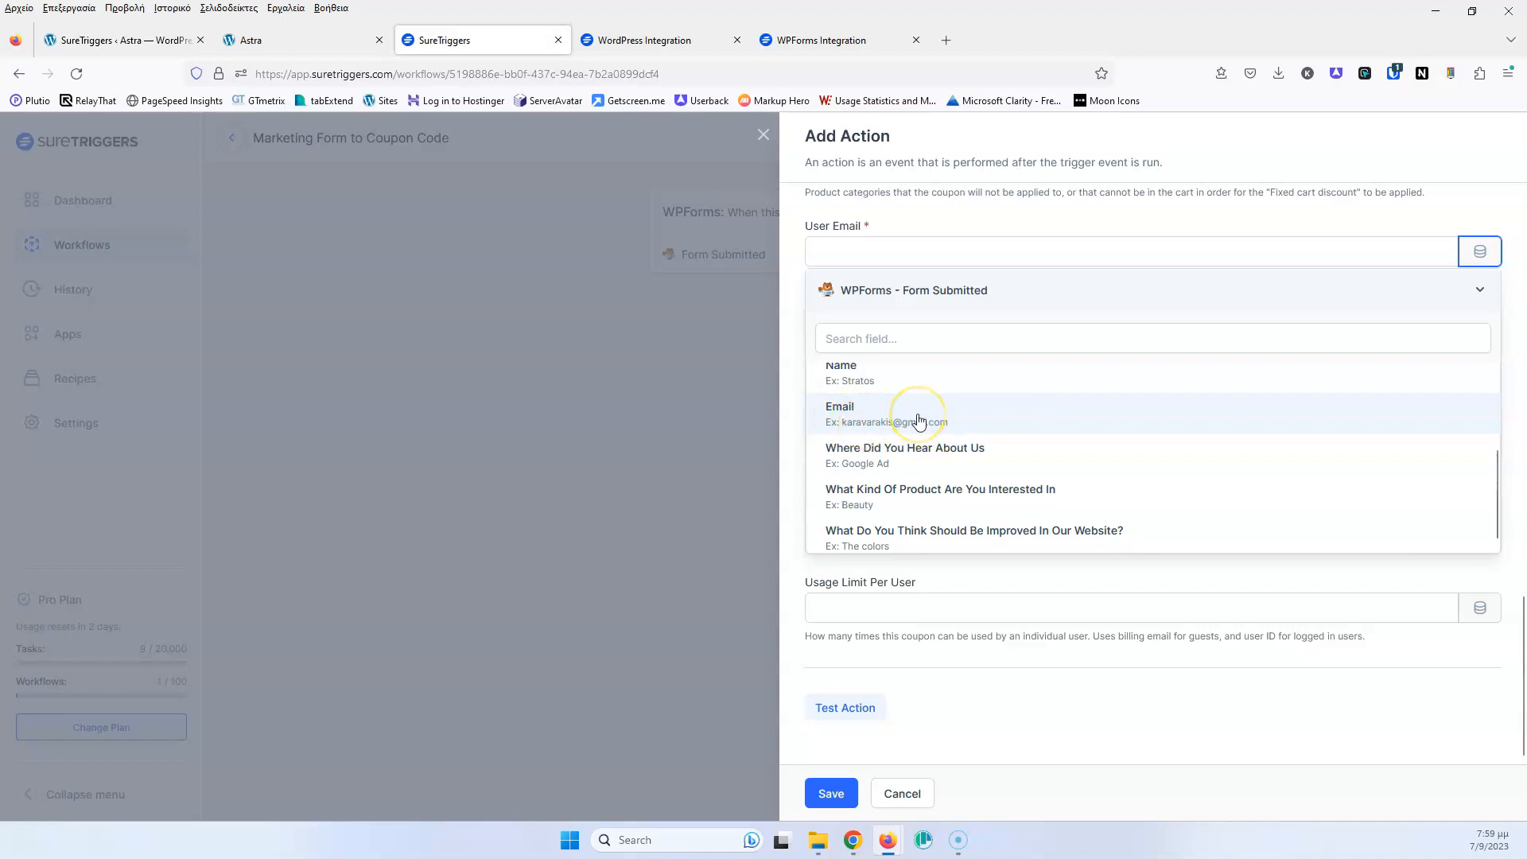
{"action": "left_click", "coordinate": [925, 419]}
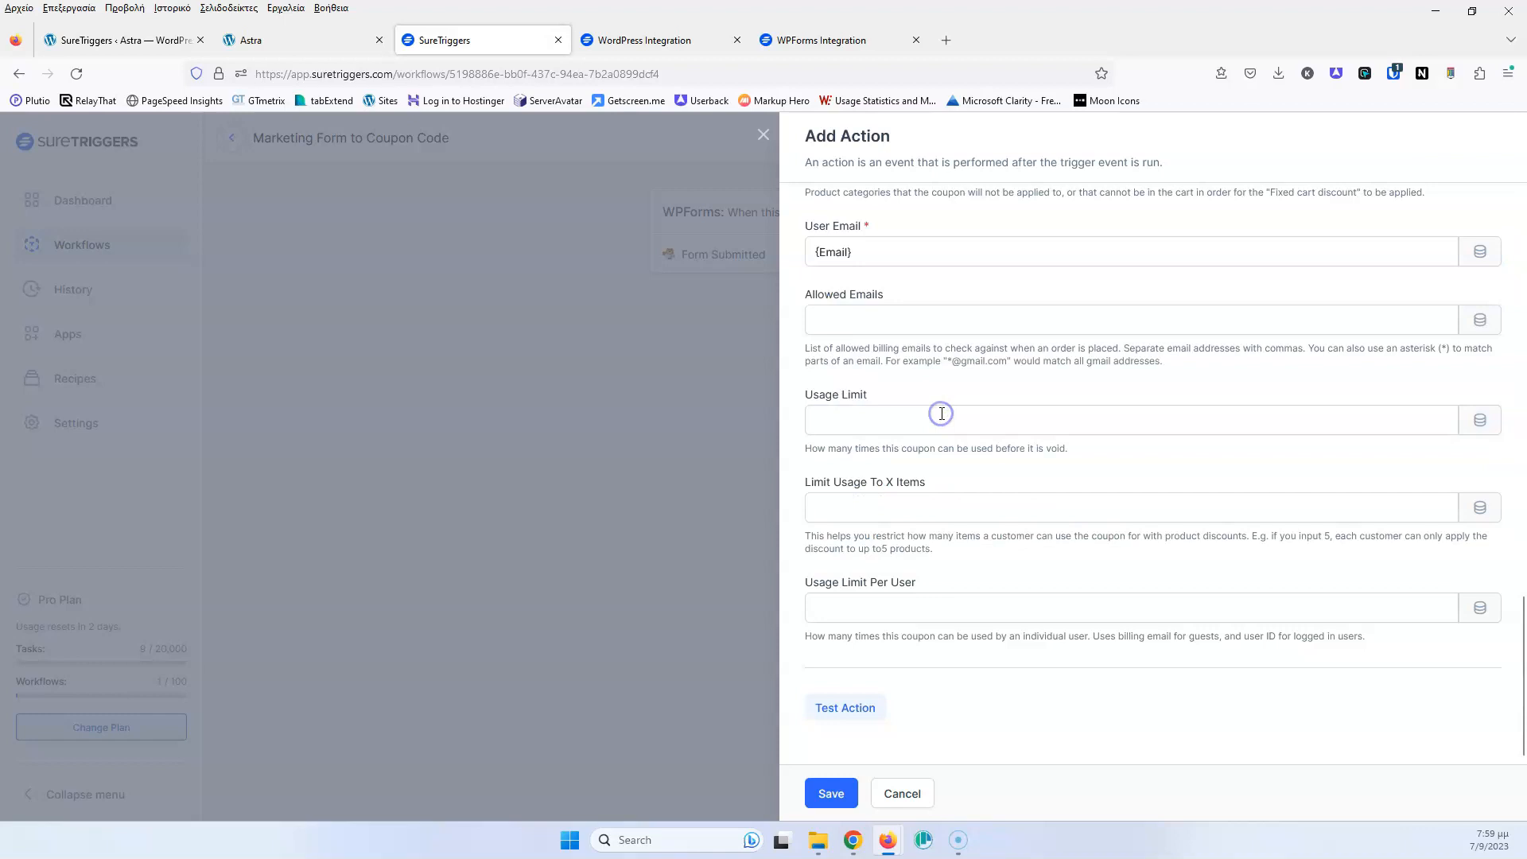
{"action": "left_click_drag", "start_coordinate": [879, 252], "coordinate": [791, 249]}
{"action": "left_click", "coordinate": [837, 251]}
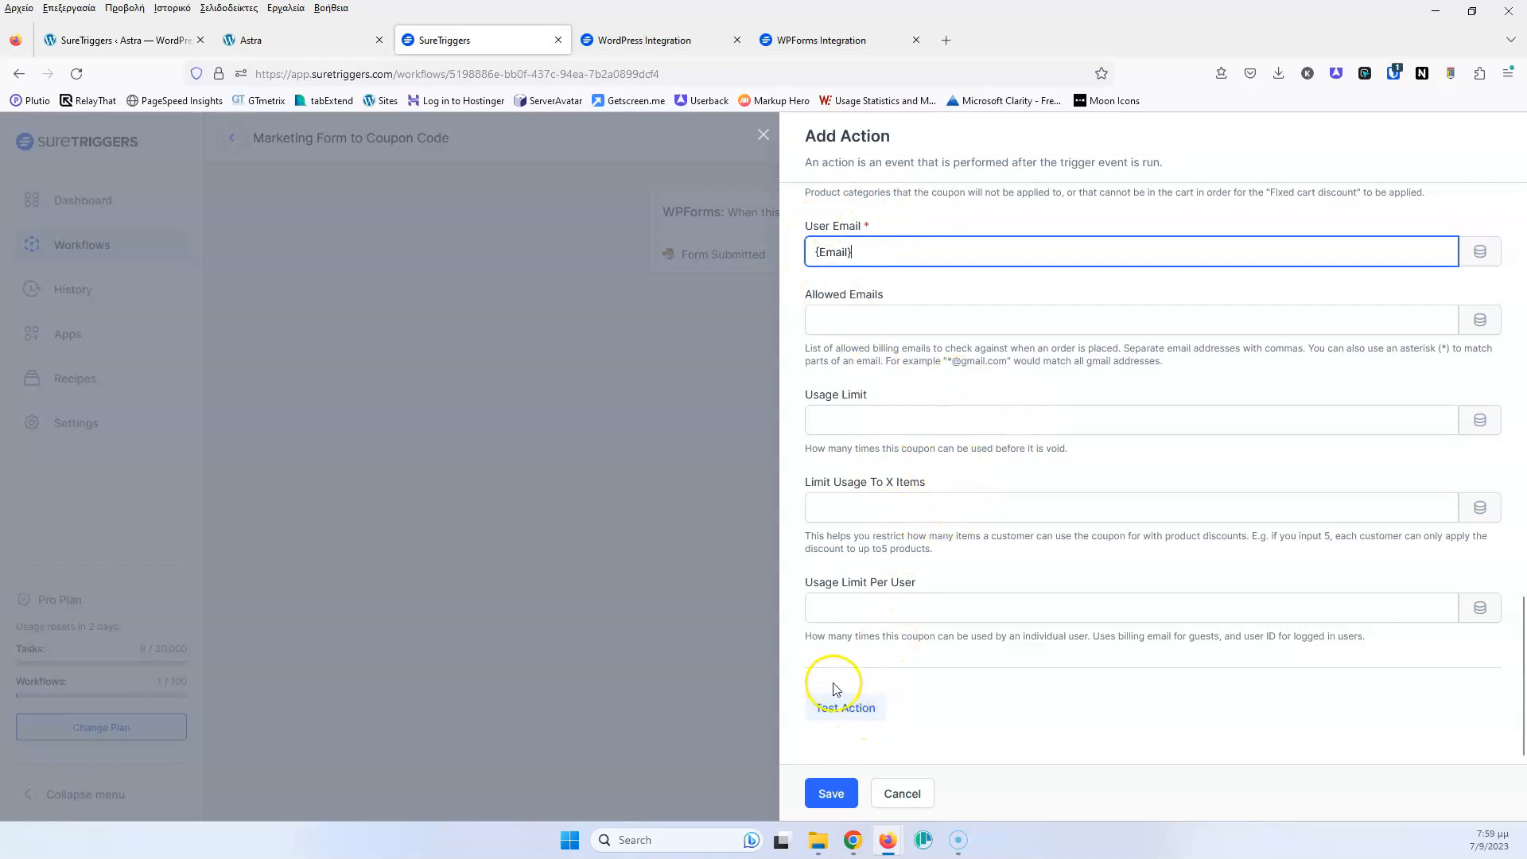
{"action": "left_click", "coordinate": [833, 794]}
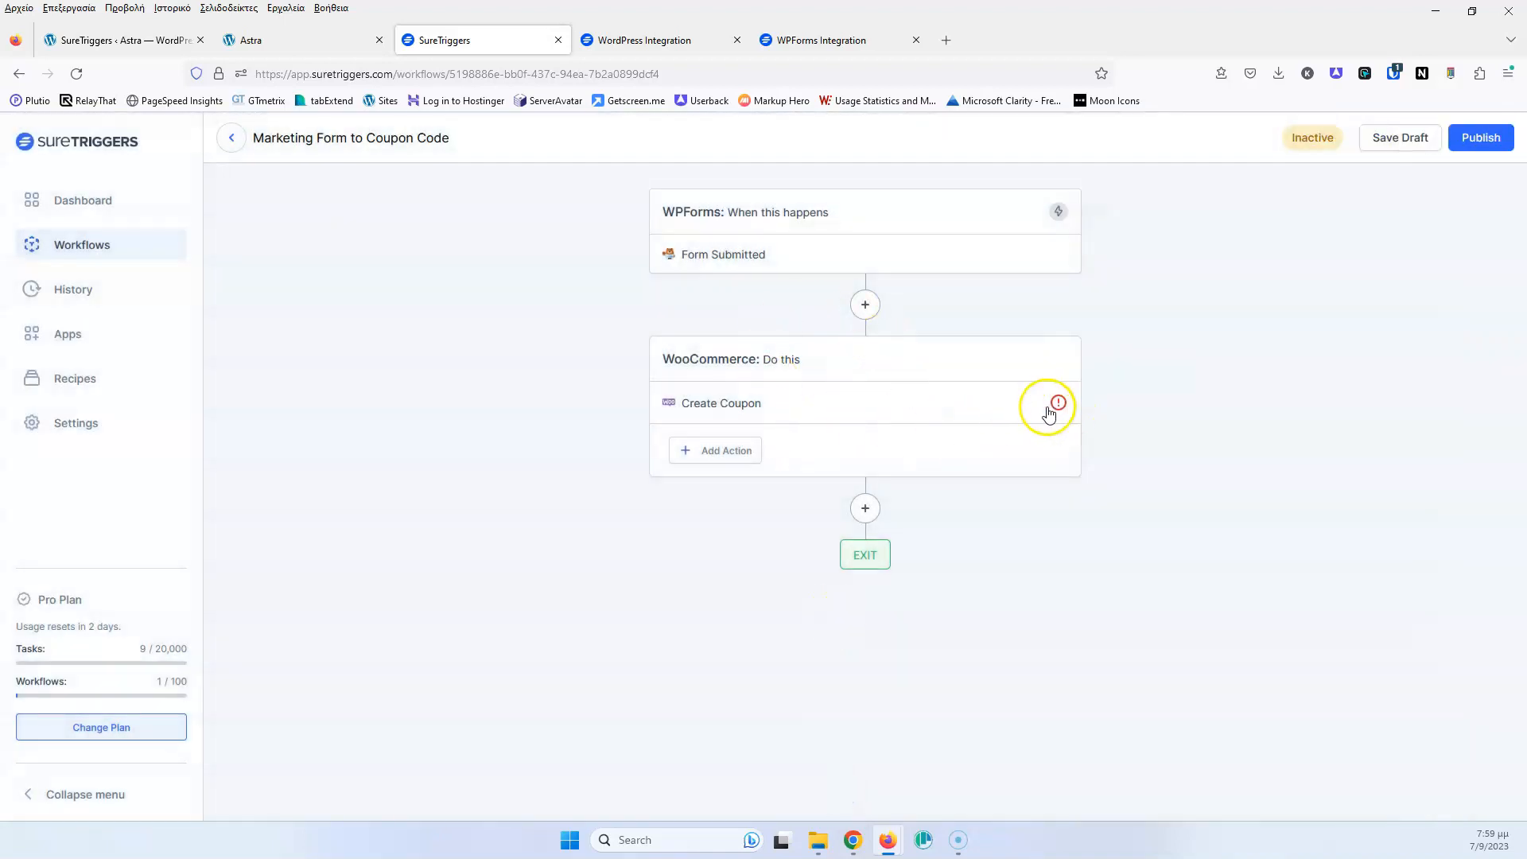
Reopen the Create Coupon step, run its test successfully, and save it
{"action": "mouse_move", "coordinate": [1058, 407]}
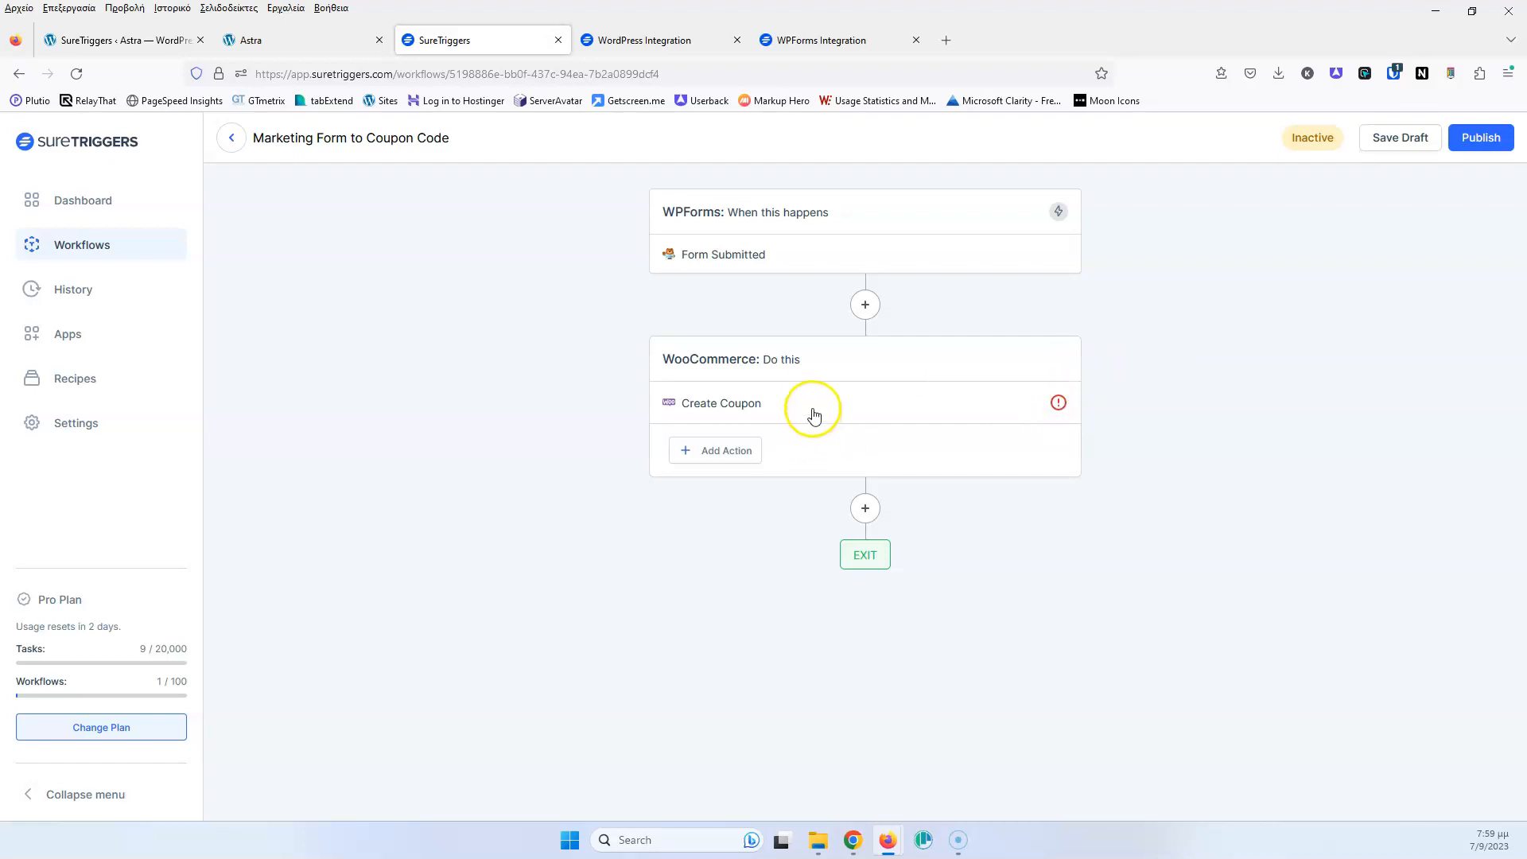
{"action": "left_click", "coordinate": [760, 405]}
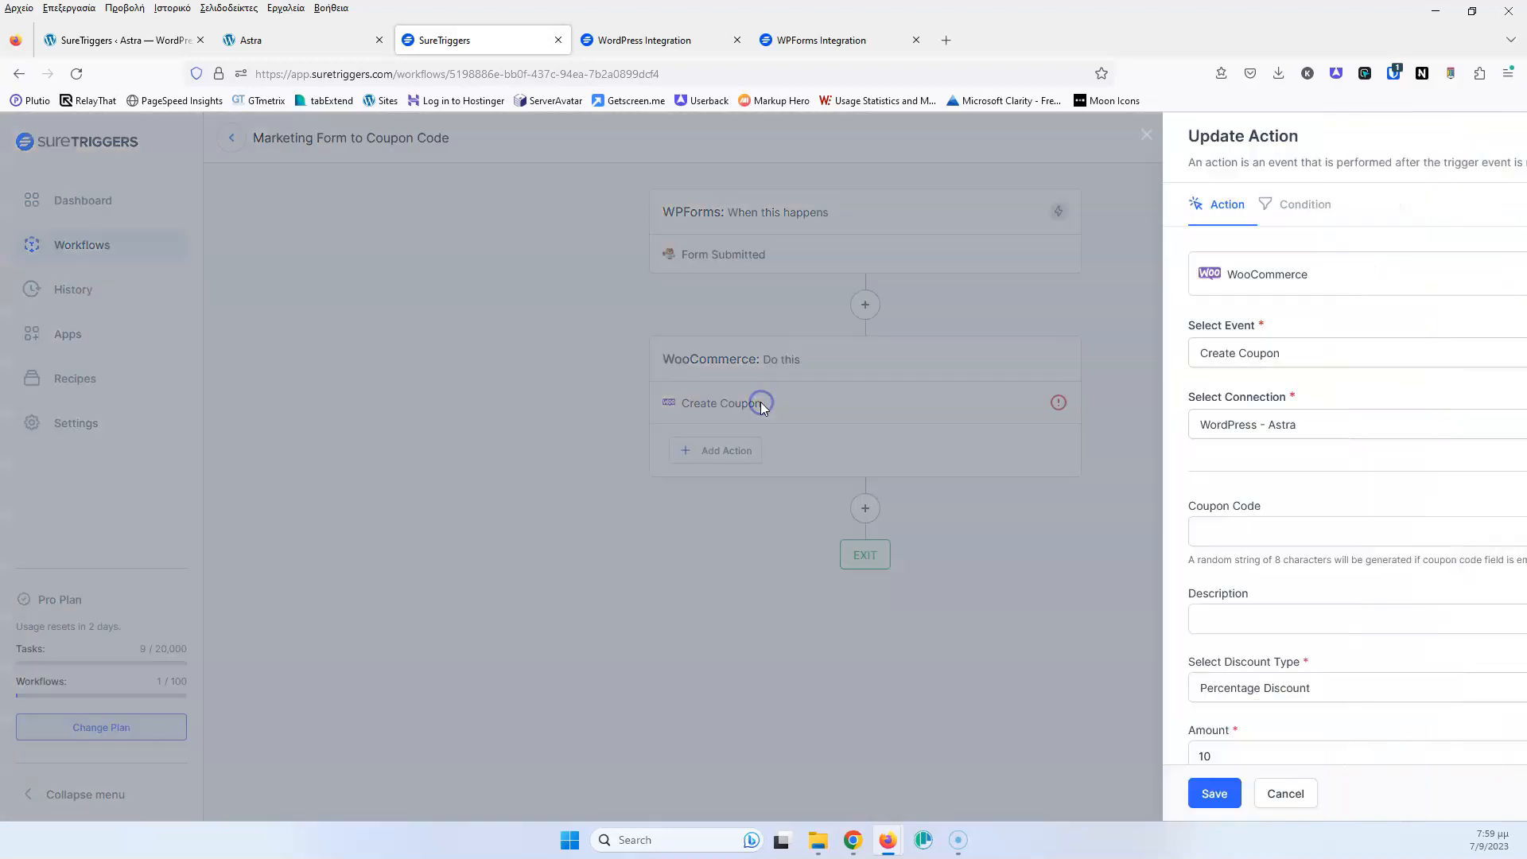
{"action": "scroll", "coordinate": [986, 381], "scroll_direction": "down", "scroll_amount": 10}
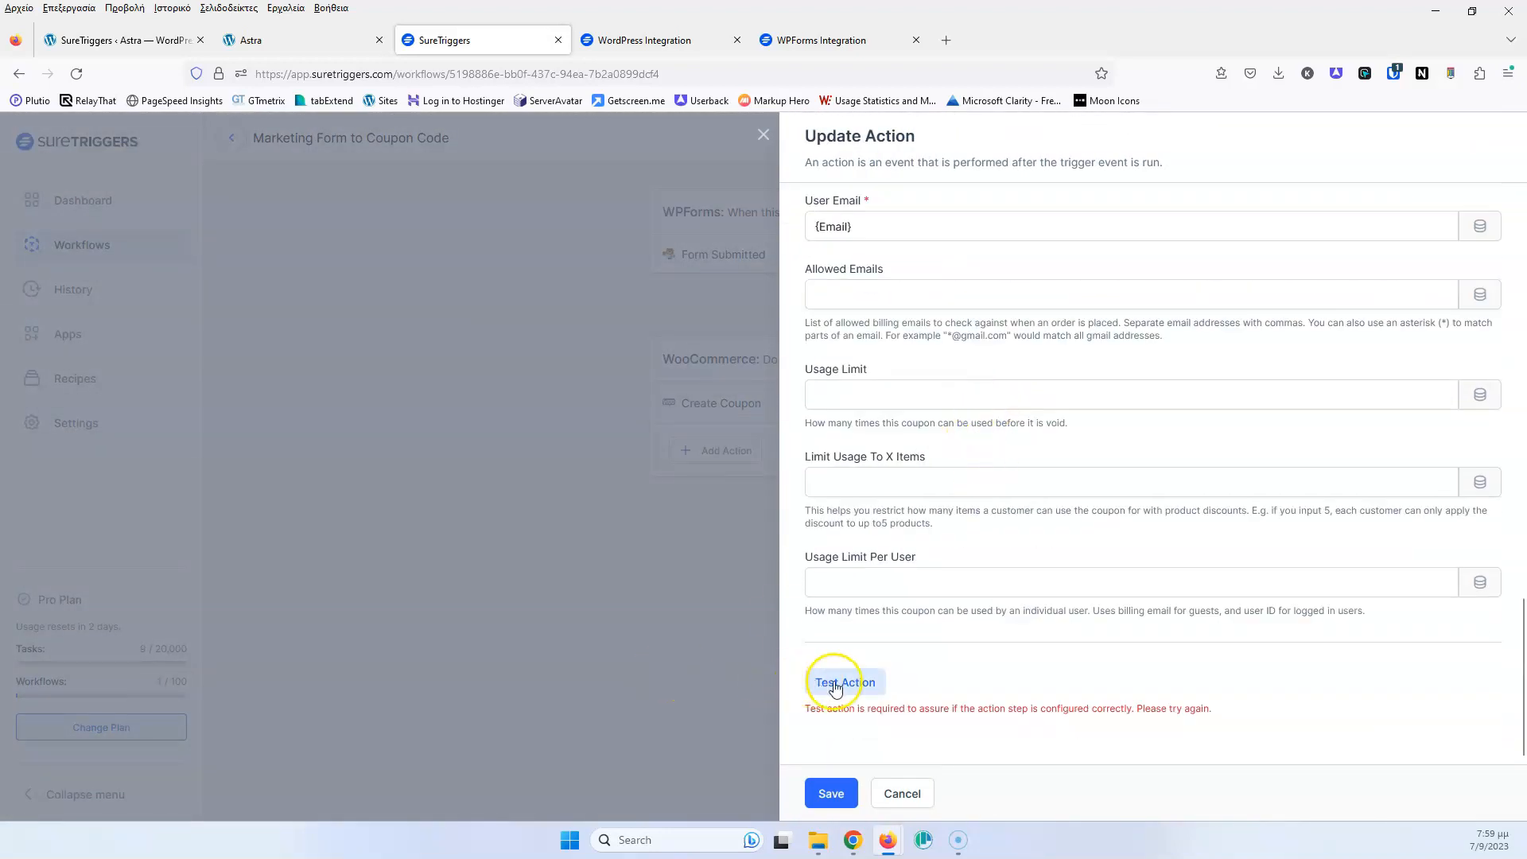
{"action": "left_click", "coordinate": [836, 682]}
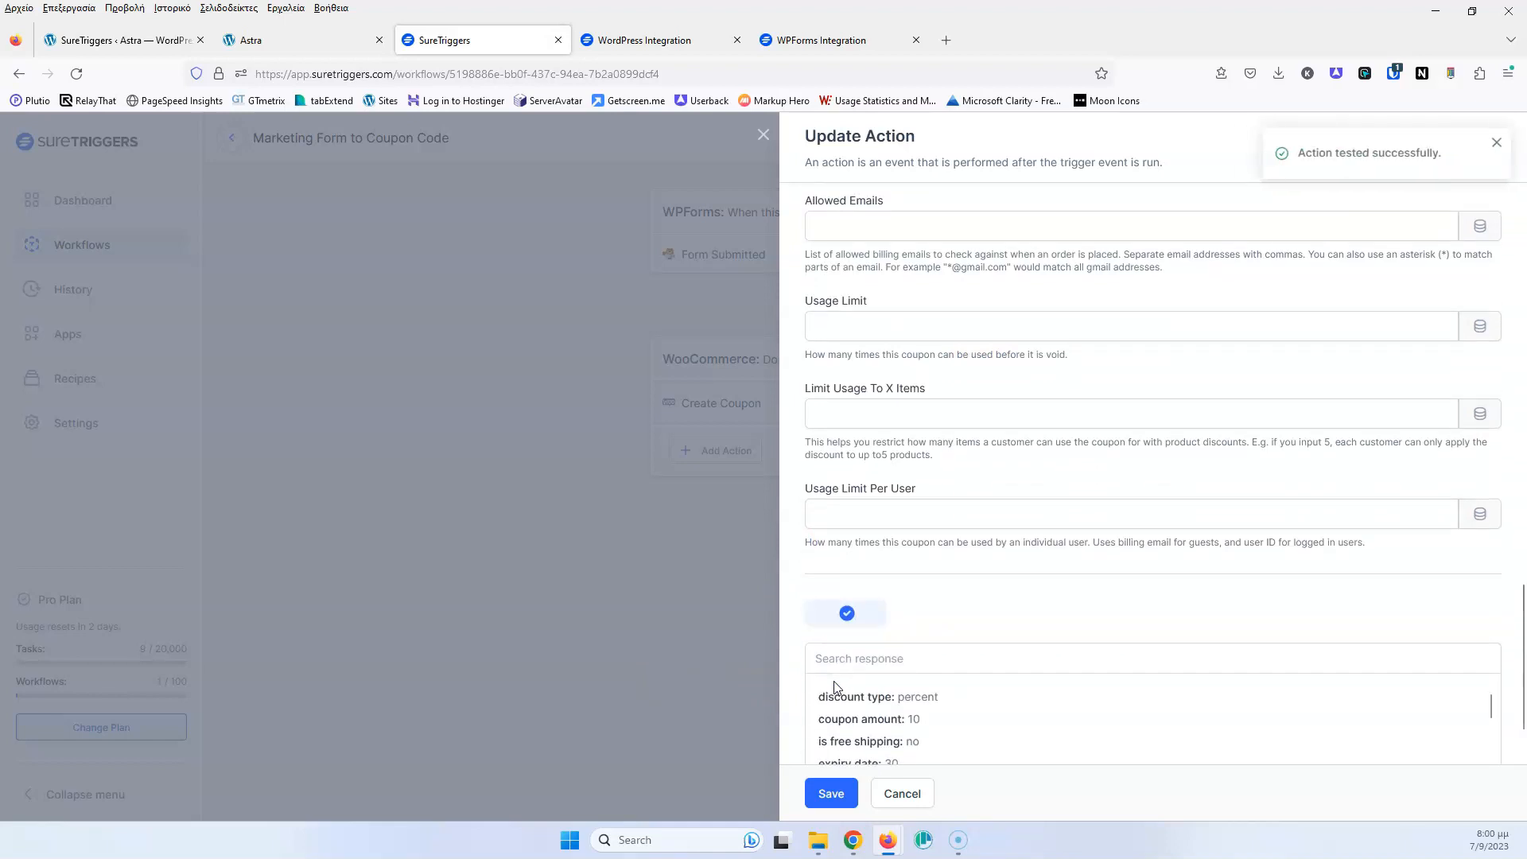
{"action": "scroll", "coordinate": [882, 620], "scroll_direction": "down", "scroll_amount": 1}
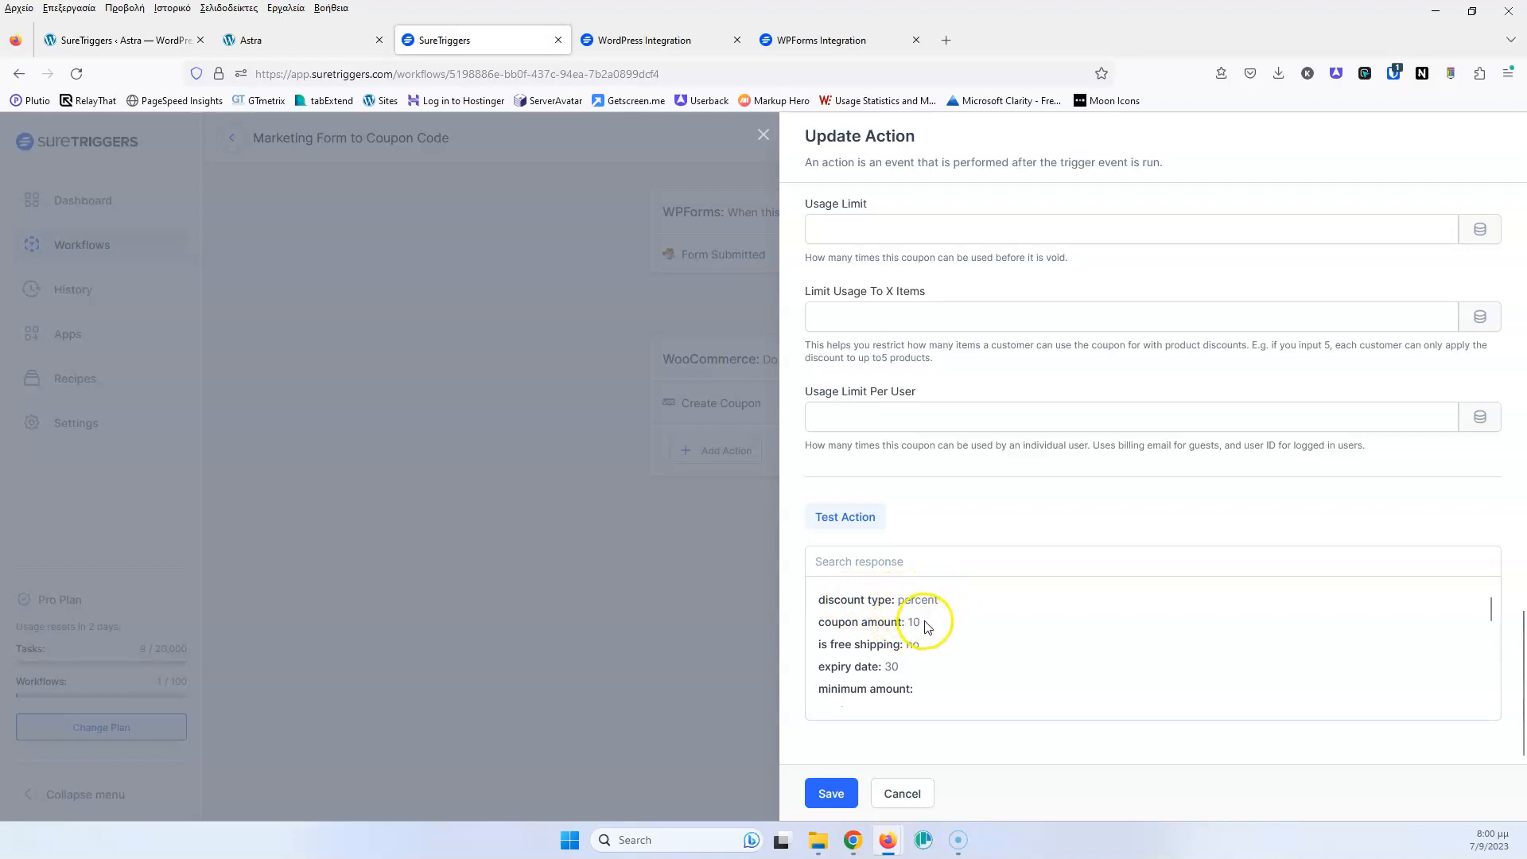
{"action": "scroll", "coordinate": [920, 619], "scroll_direction": "down", "scroll_amount": 5}
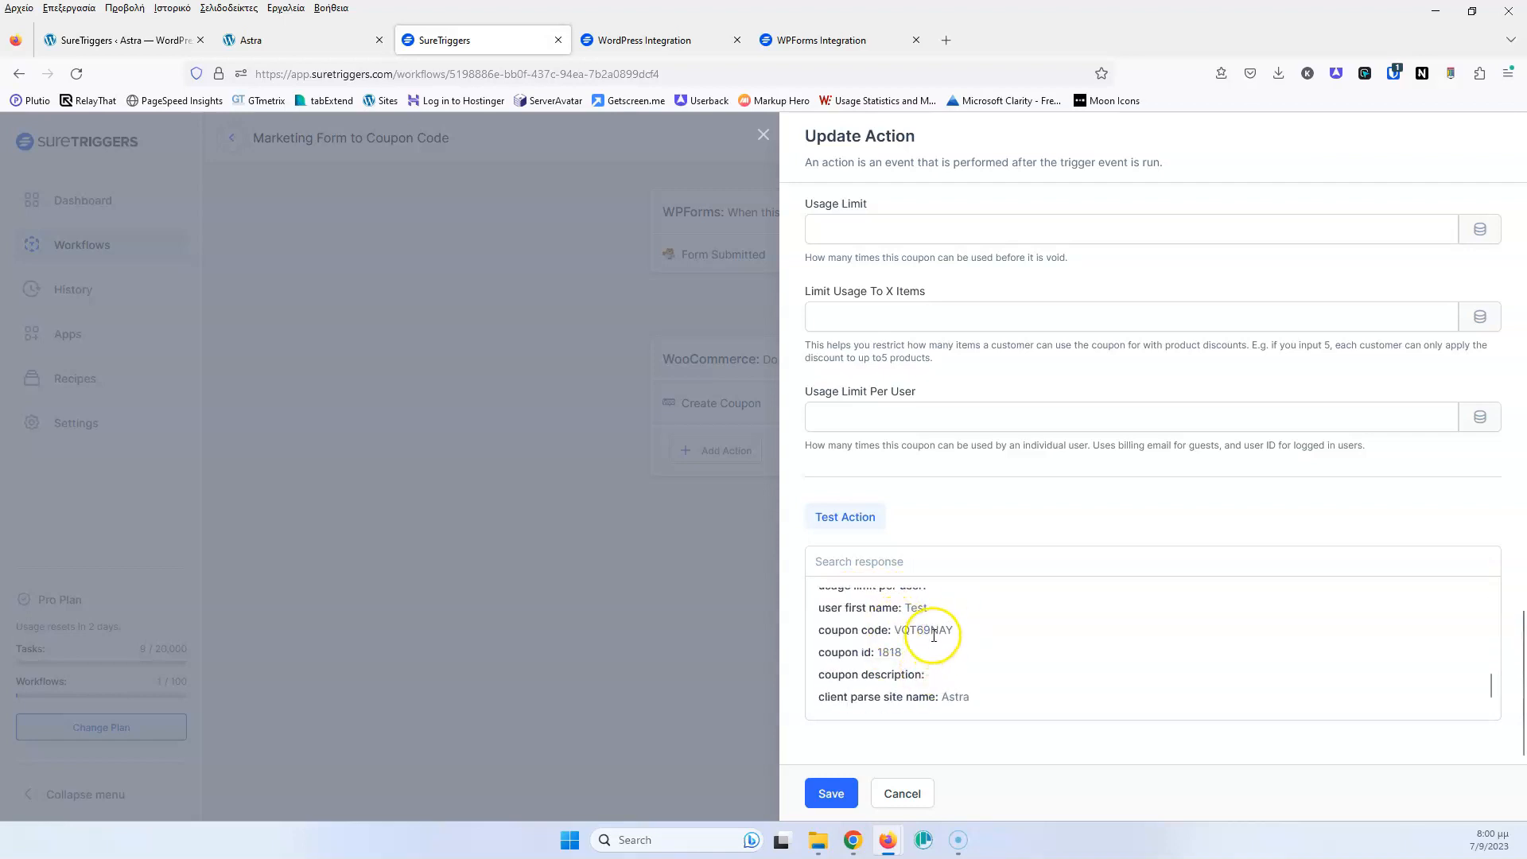
{"action": "scroll", "coordinate": [934, 652], "scroll_direction": "up", "scroll_amount": 4}
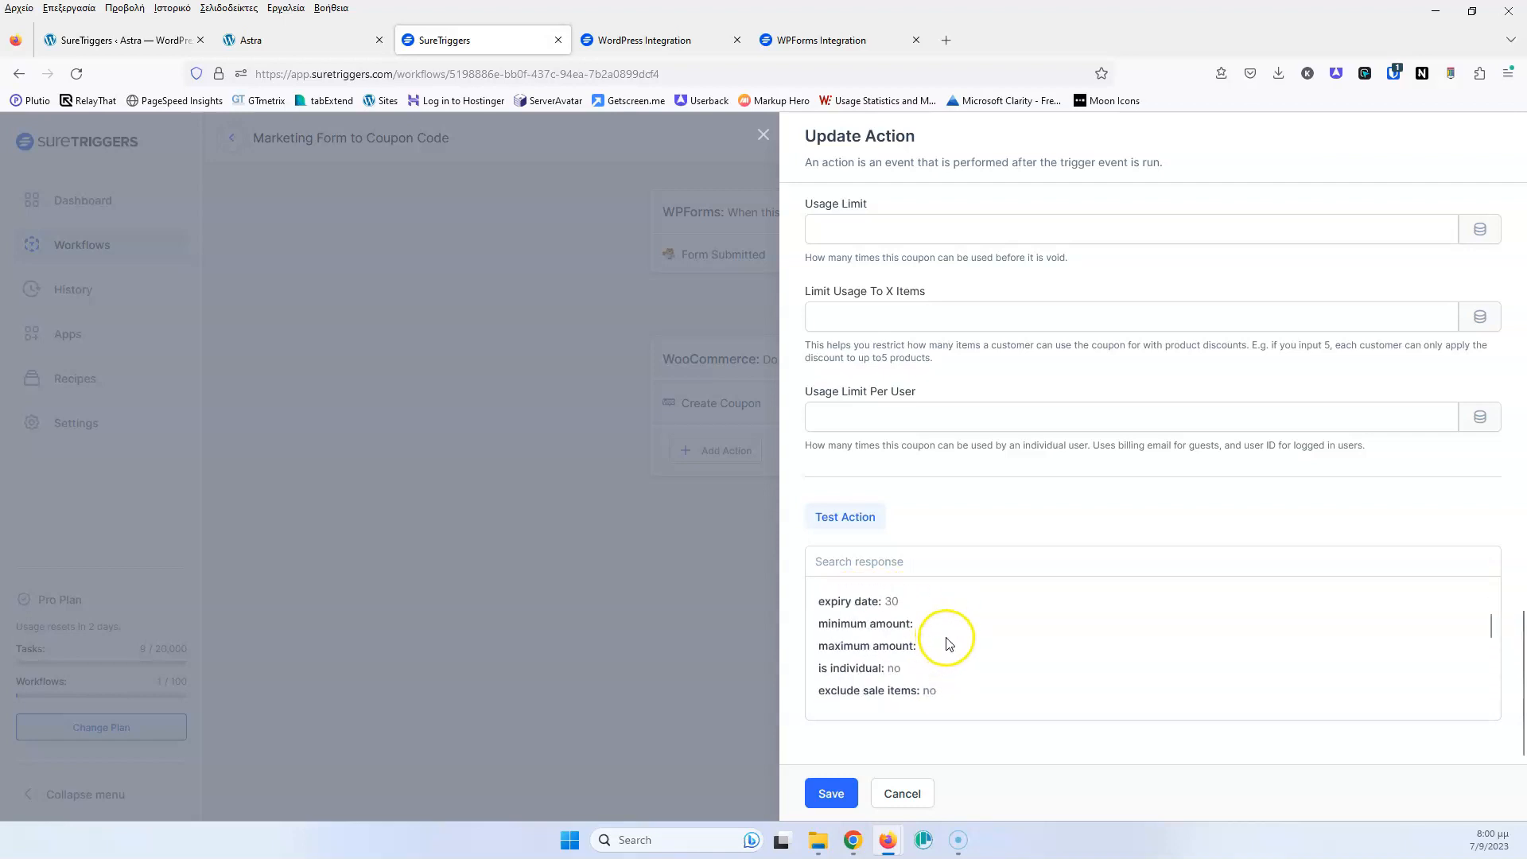
{"action": "left_click", "coordinate": [838, 795]}
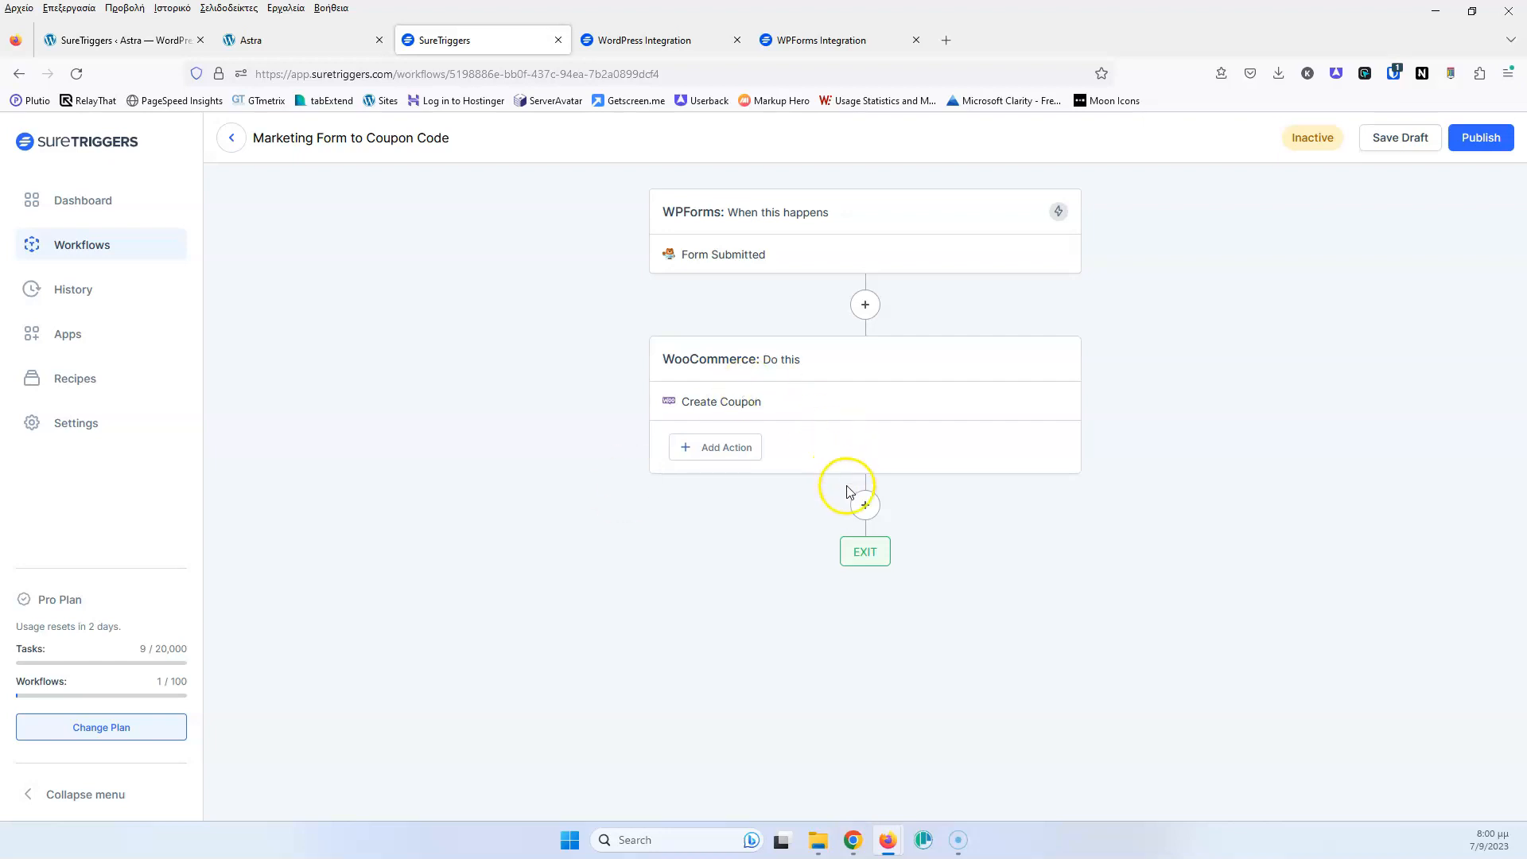
Add a new step after the coupon and choose WordPress as its app
{"action": "left_click", "coordinate": [860, 507]}
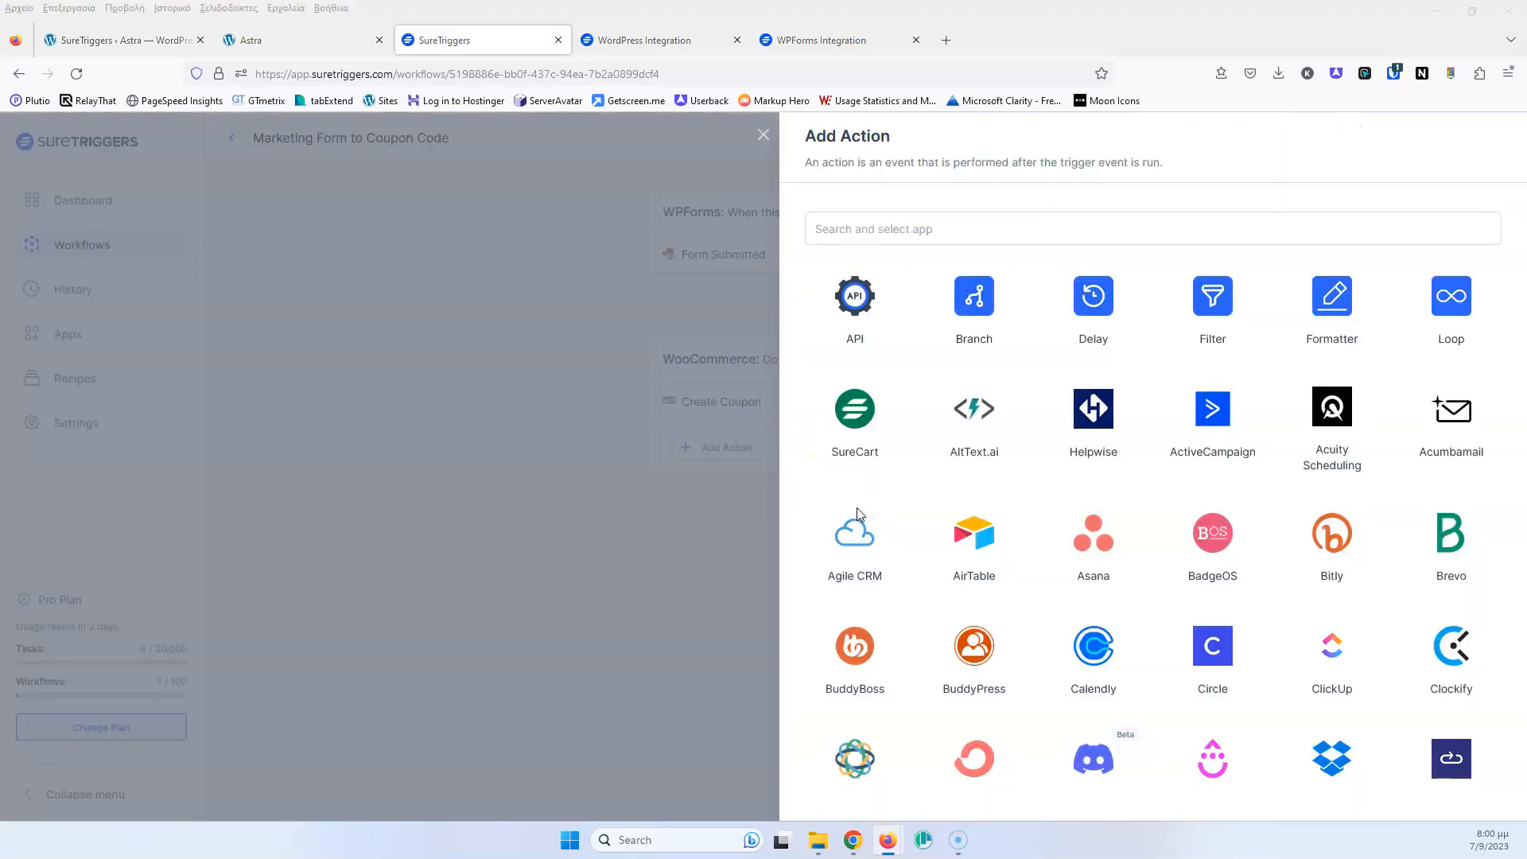
{"action": "left_click", "coordinate": [1054, 234]}
{"action": "left_click", "coordinate": [1027, 230]}
{"action": "type", "text": "smt"}
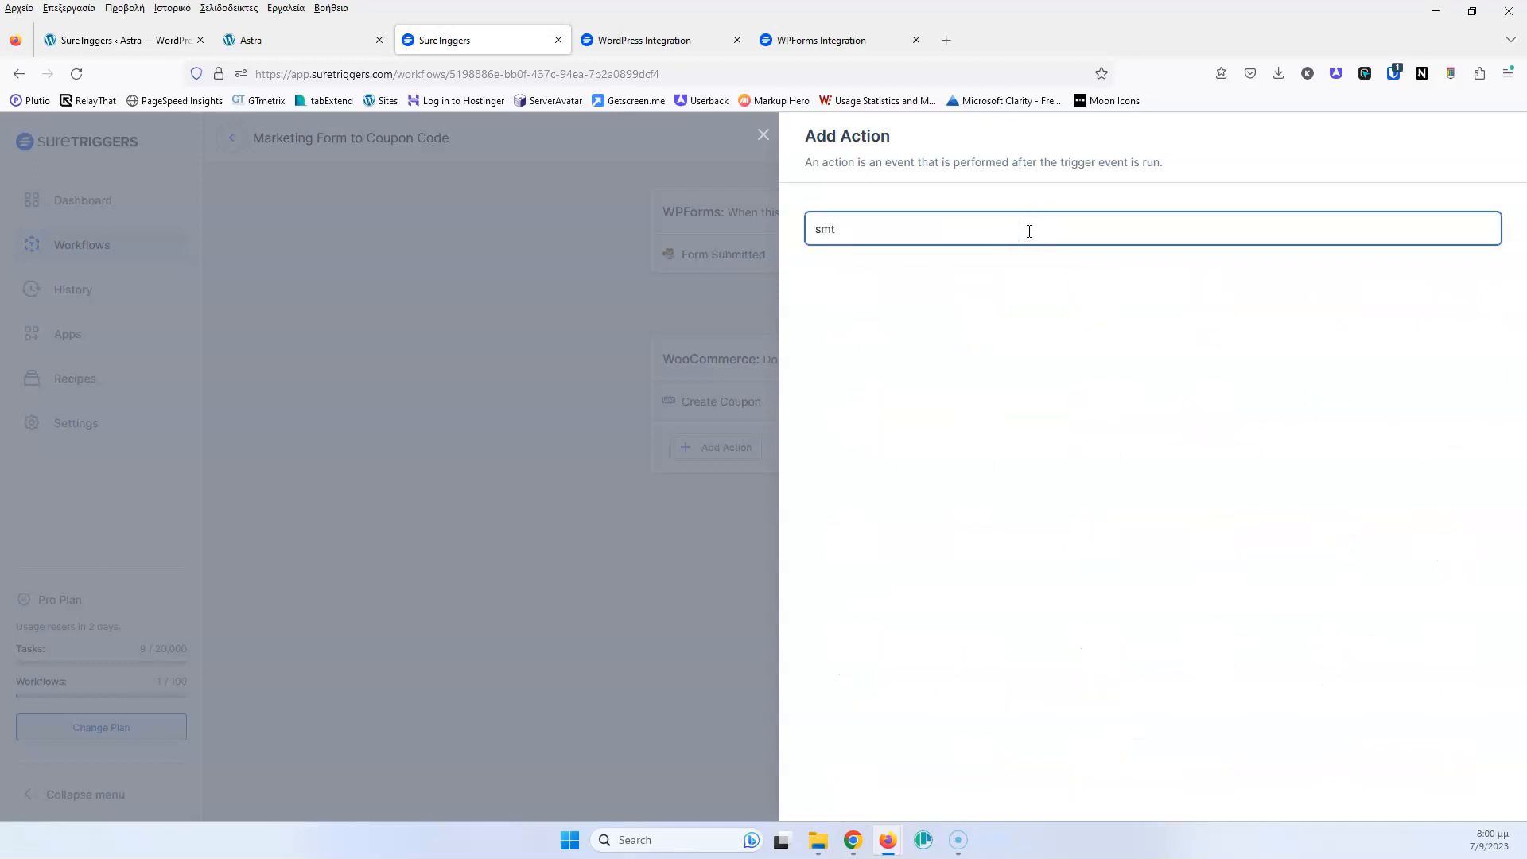
{"action": "key", "text": "ctrl+a"}
{"action": "type", "text": "emasi"}
{"action": "key", "text": "BackSpace"}
{"action": "key", "text": "BackSpace"}
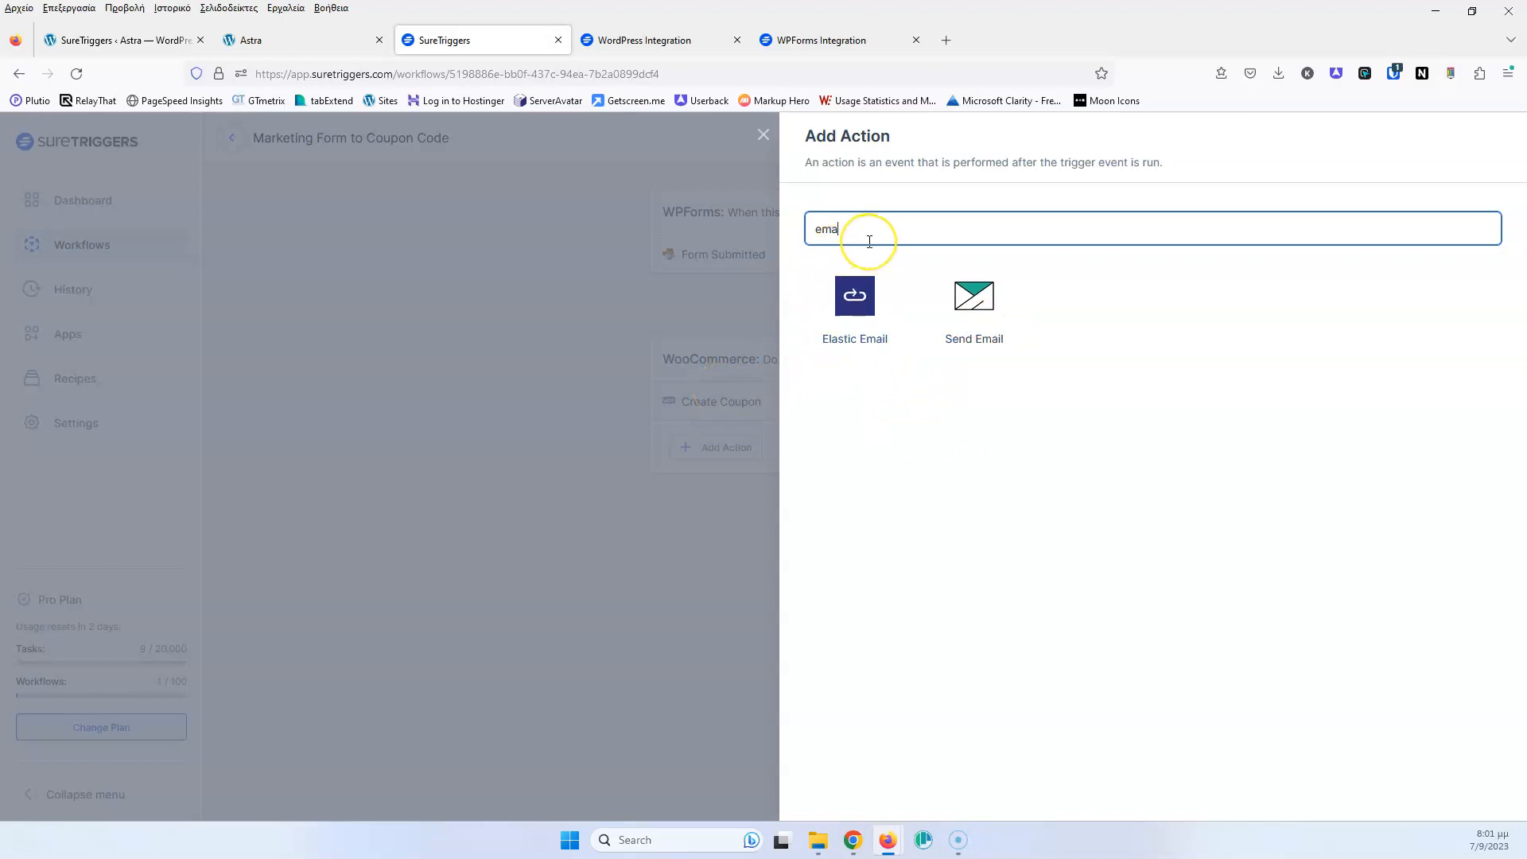
{"action": "left_click_drag", "start_coordinate": [869, 241], "coordinate": [773, 232]}
{"action": "type", "text": "word"}
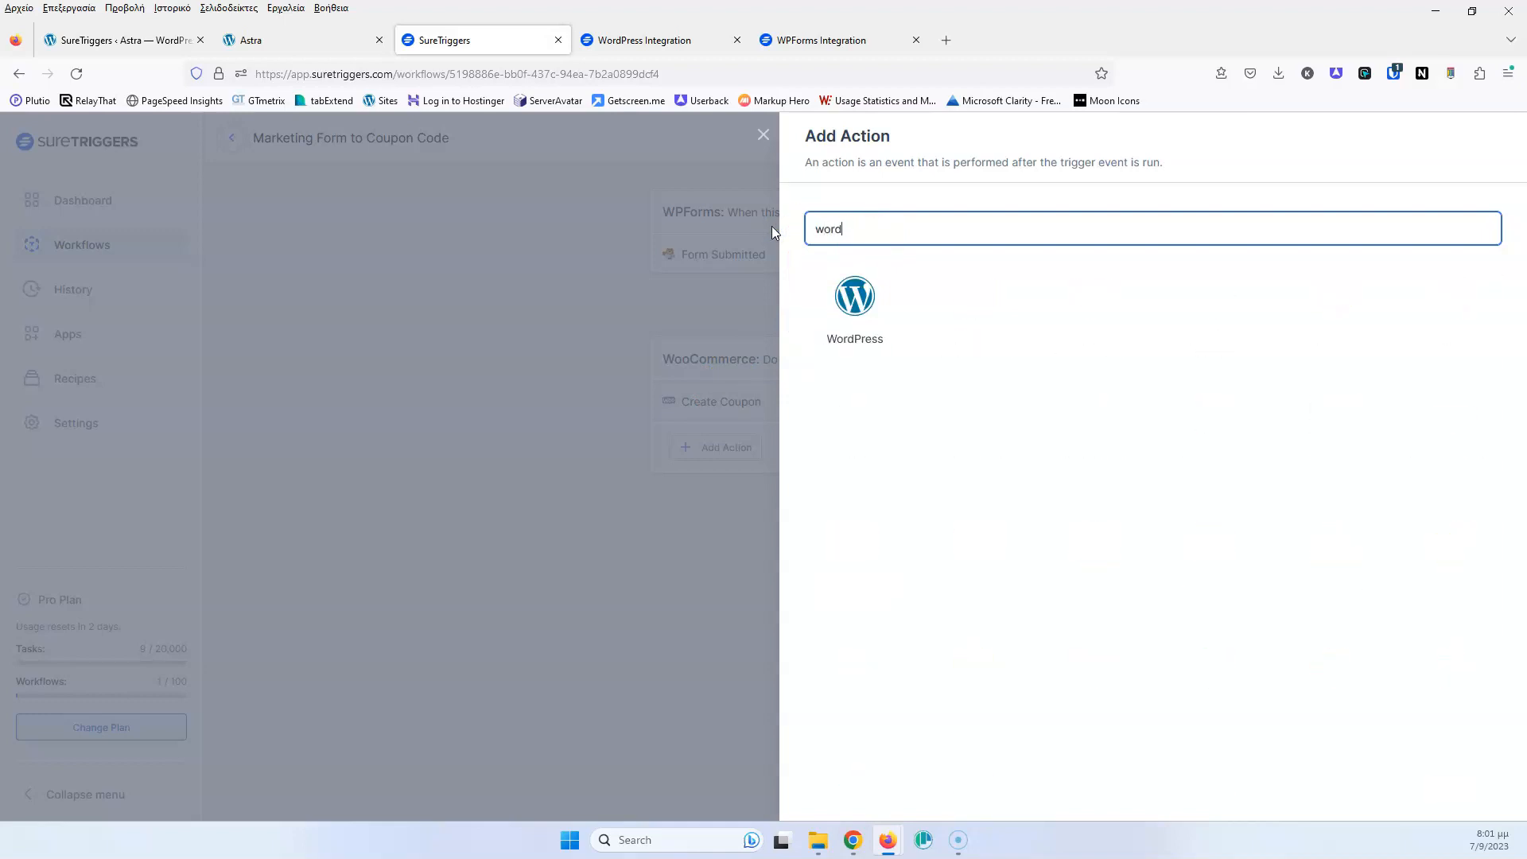
{"action": "left_click", "coordinate": [856, 301]}
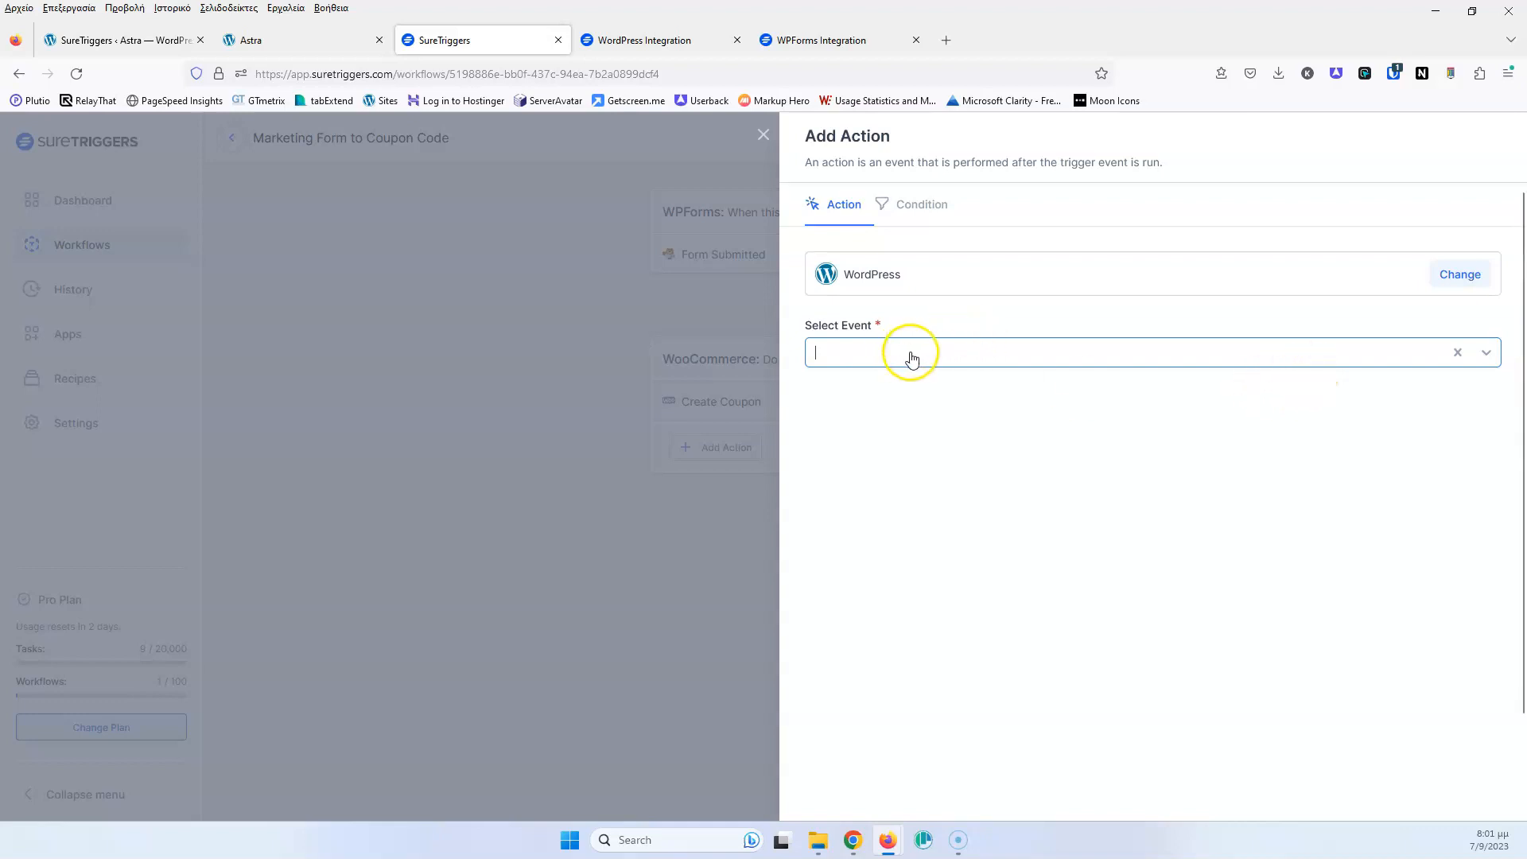
Set the action to the Send Email event on the WordPress - Astra connection
{"action": "left_click", "coordinate": [946, 352]}
{"action": "left_click", "coordinate": [906, 572]}
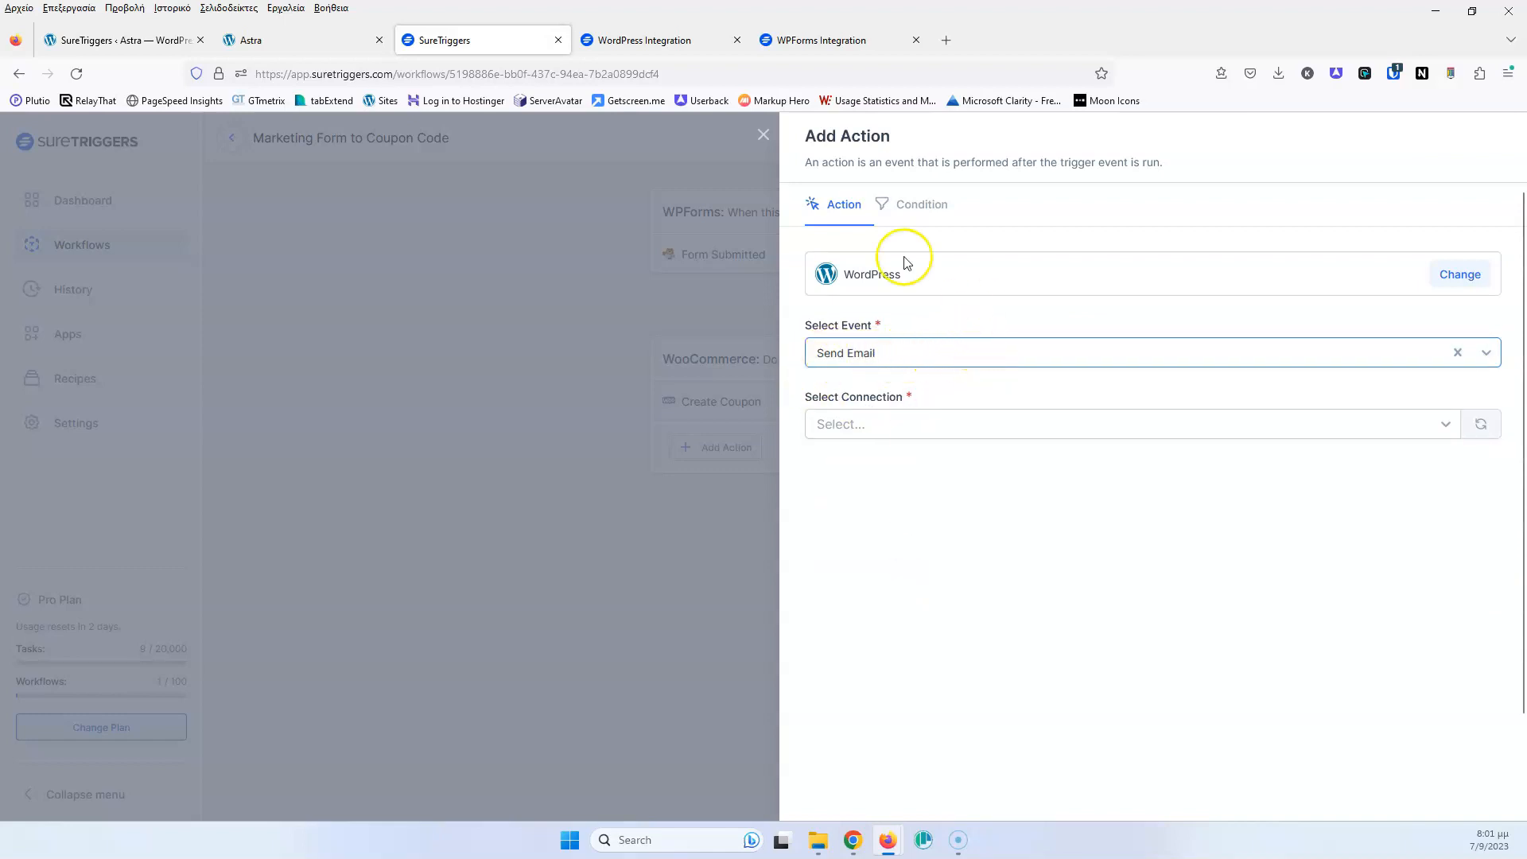
{"action": "left_click", "coordinate": [916, 429]}
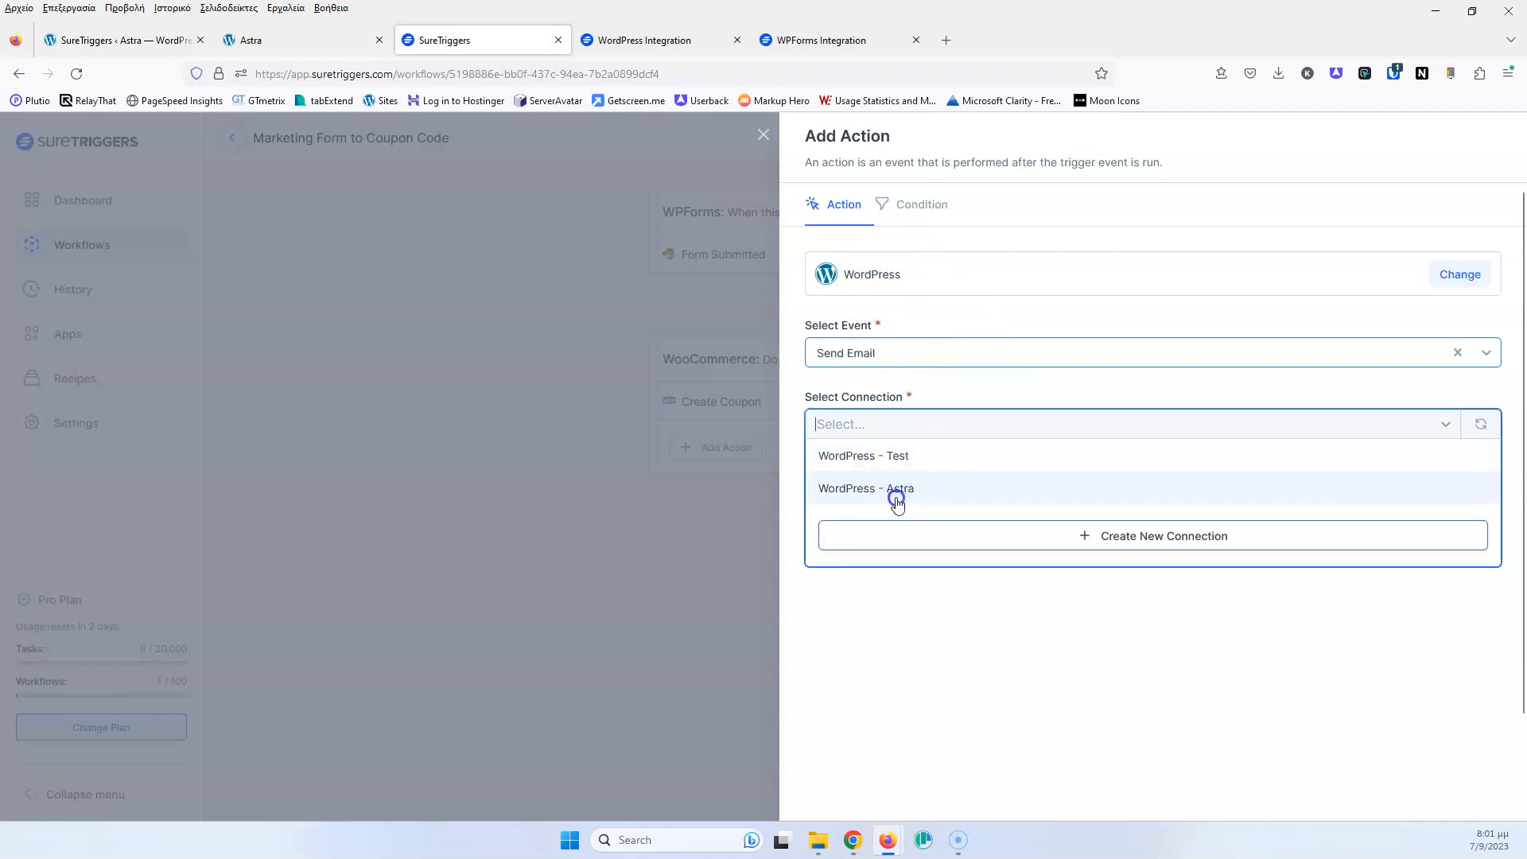
{"action": "left_click", "coordinate": [894, 492]}
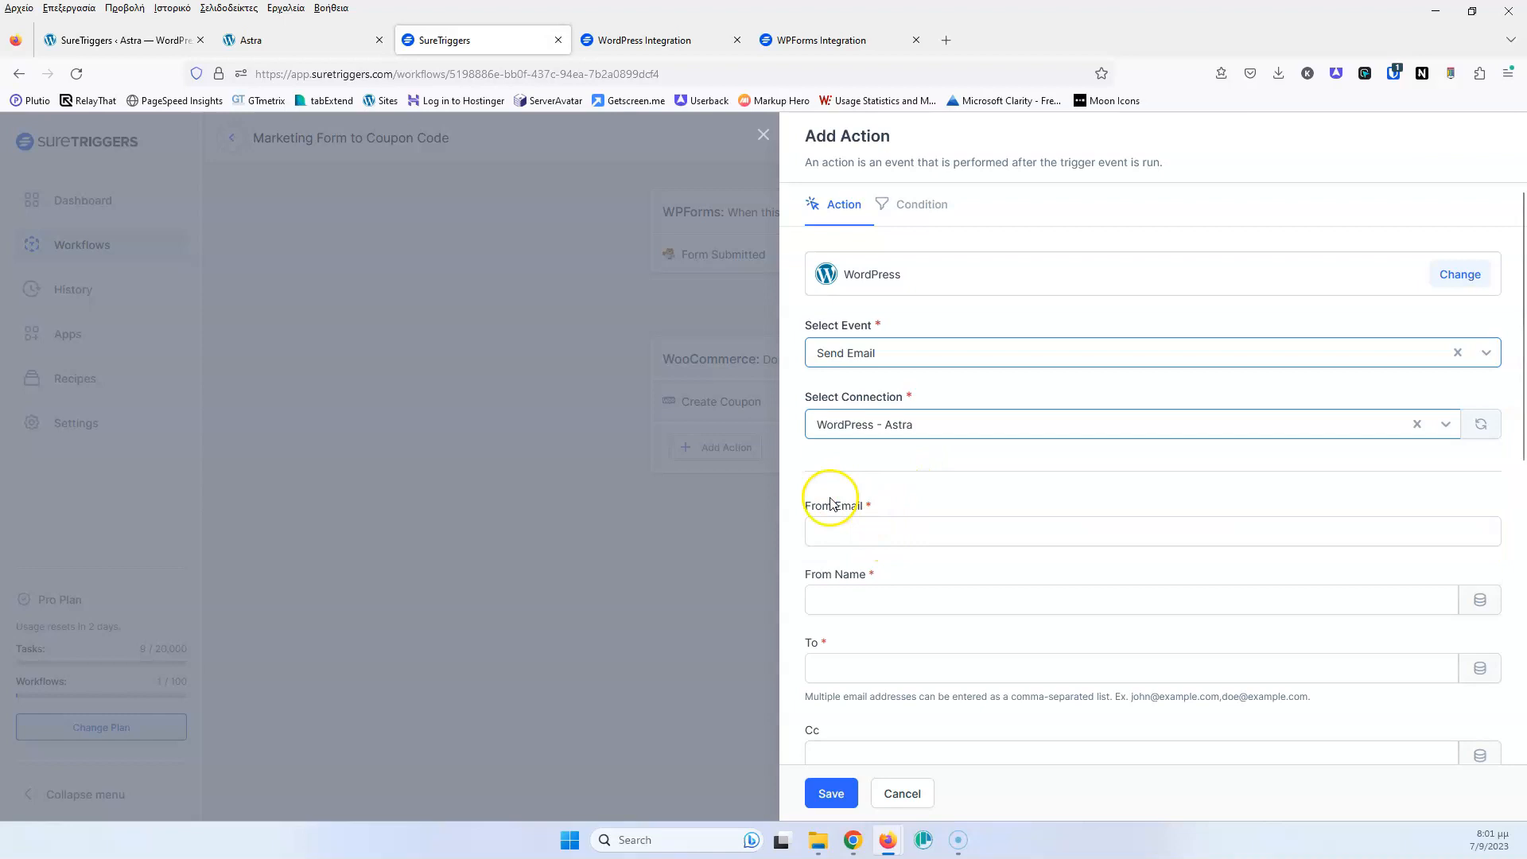
Fill in the sender e-mail and paste the site name as the From Name
{"action": "left_click", "coordinate": [862, 525]}
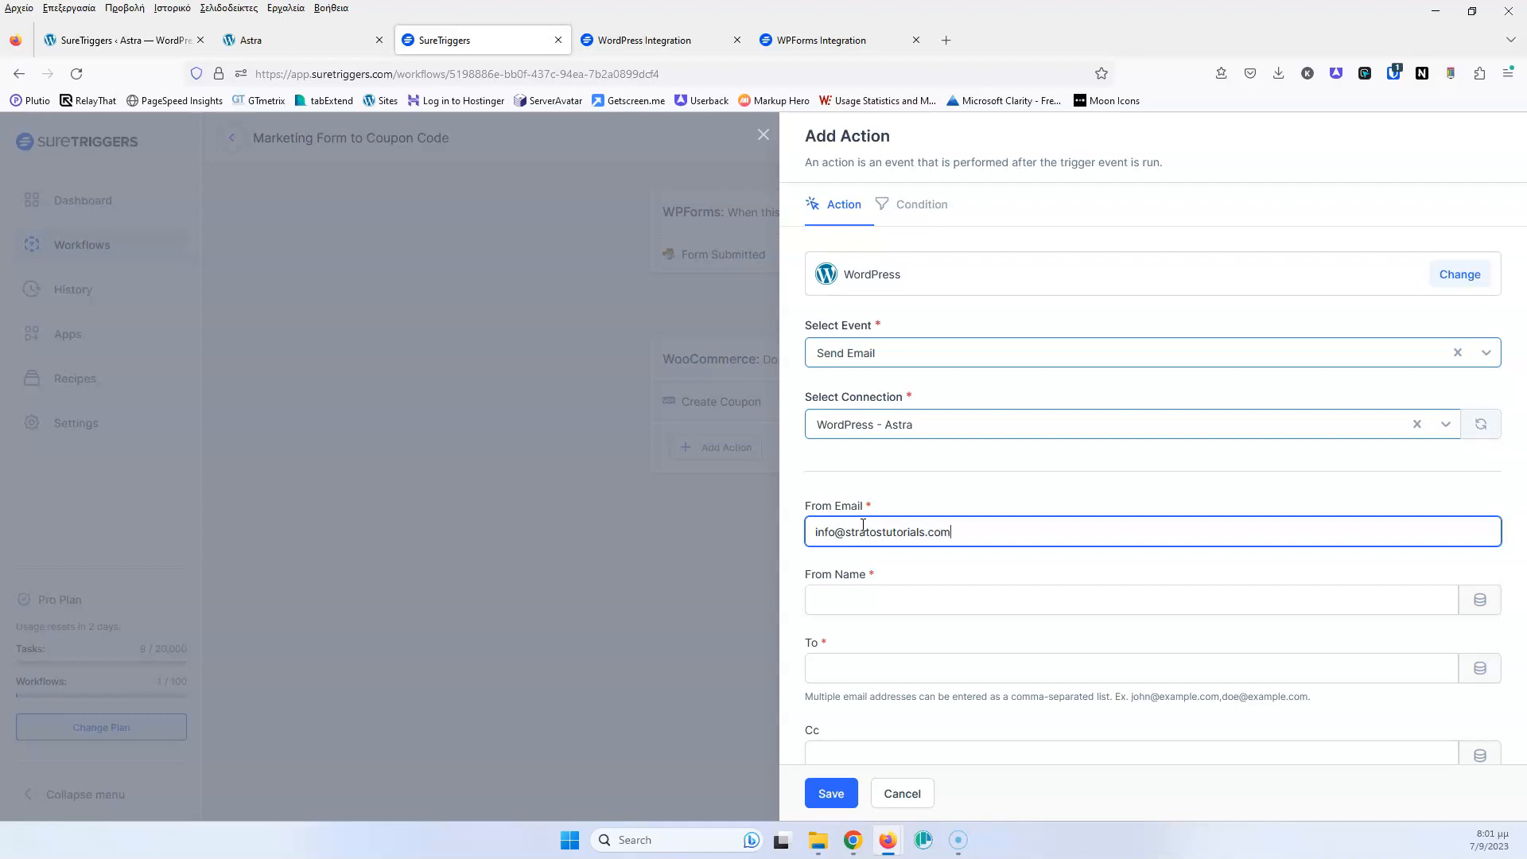
{"action": "double_click", "coordinate": [874, 529]}
{"action": "key", "text": "ctrl+c"}
{"action": "left_click", "coordinate": [886, 601]}
{"action": "key", "text": "ctrl+v"}
{"action": "scroll", "coordinate": [889, 545], "scroll_direction": "down", "scroll_amount": 2}
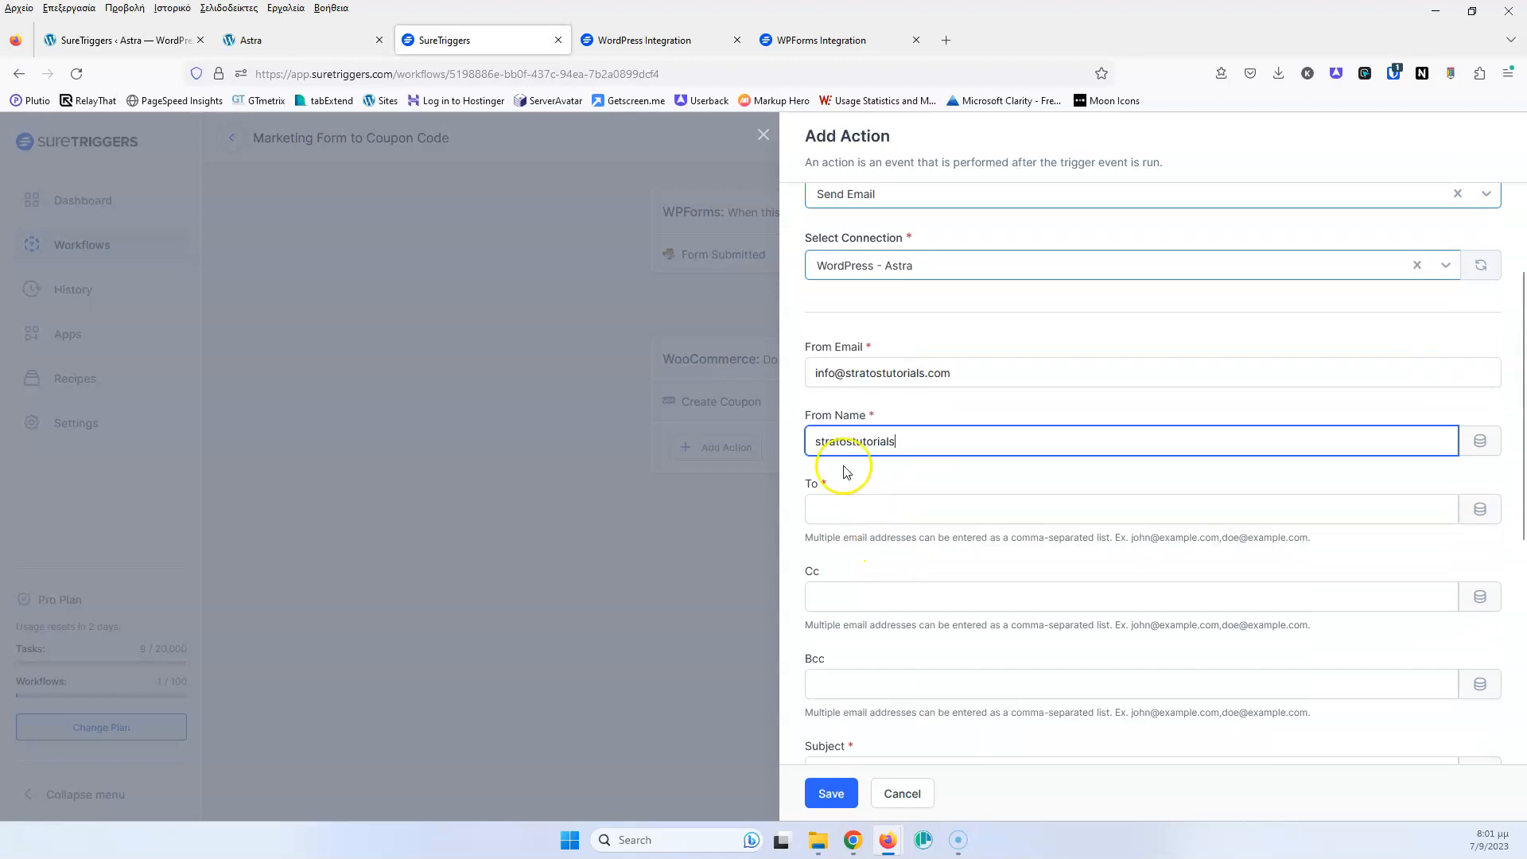
{"action": "scroll", "coordinate": [878, 467], "scroll_direction": "down", "scroll_amount": 1}
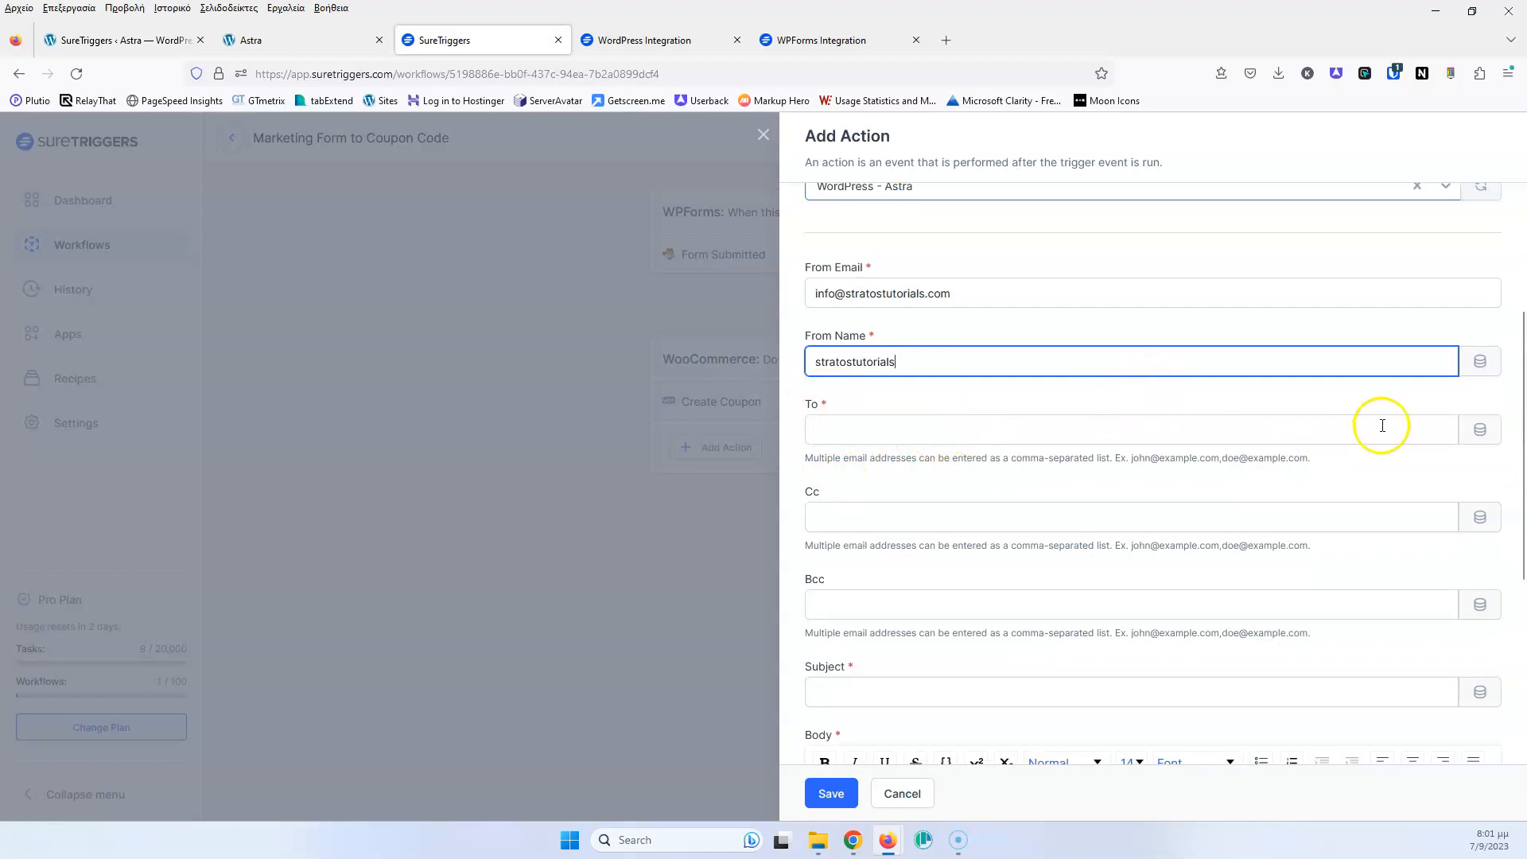
Set the email's To recipient to the WPForms {Email} field
{"action": "left_click", "coordinate": [1477, 435]}
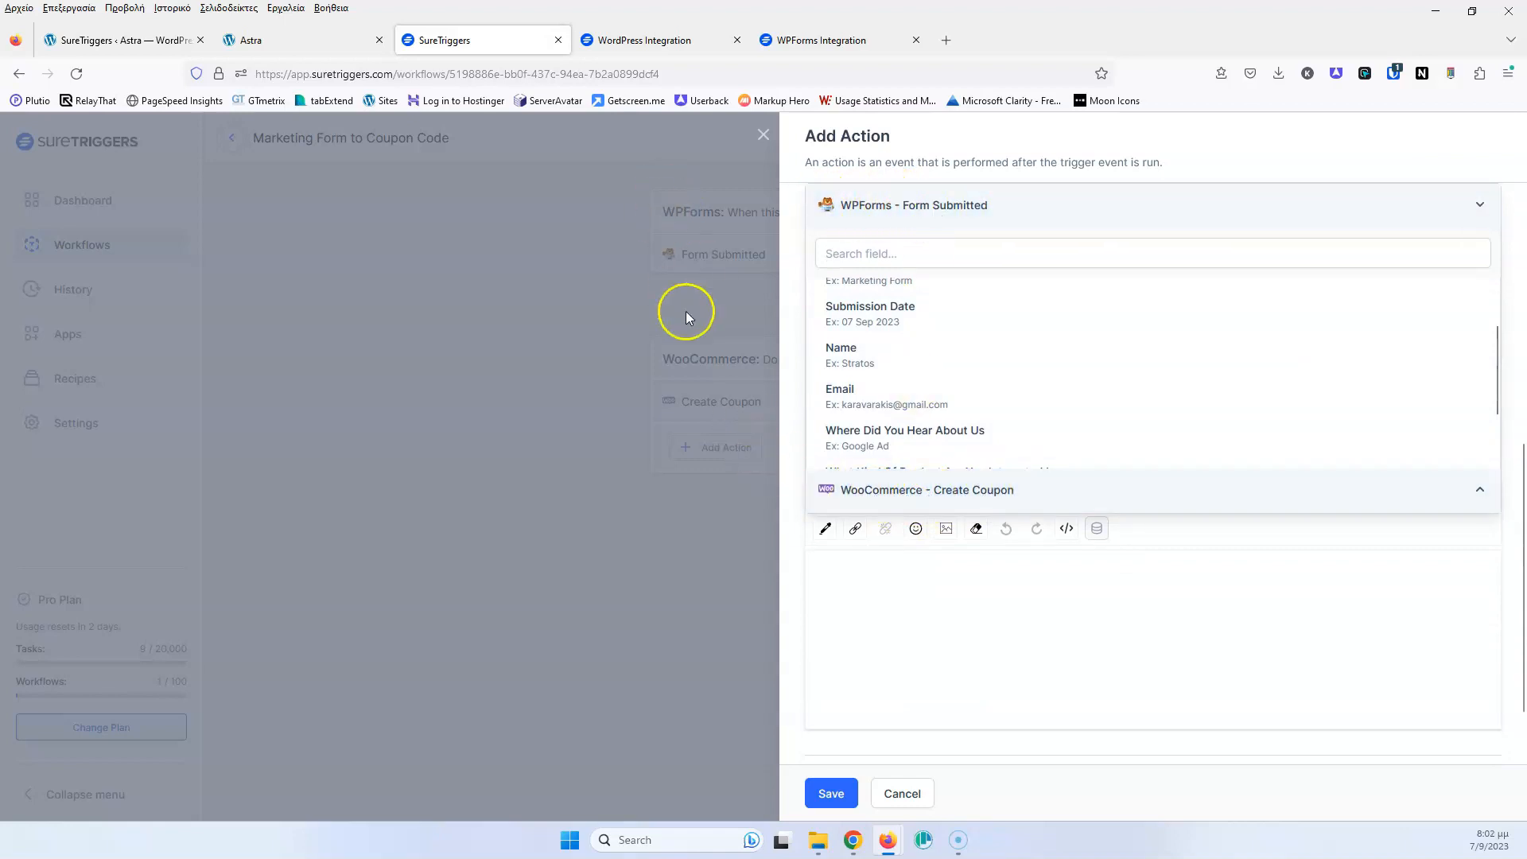
{"action": "scroll", "coordinate": [1029, 357], "scroll_direction": "up", "scroll_amount": 1}
{"action": "scroll", "coordinate": [984, 318], "scroll_direction": "up", "scroll_amount": 1}
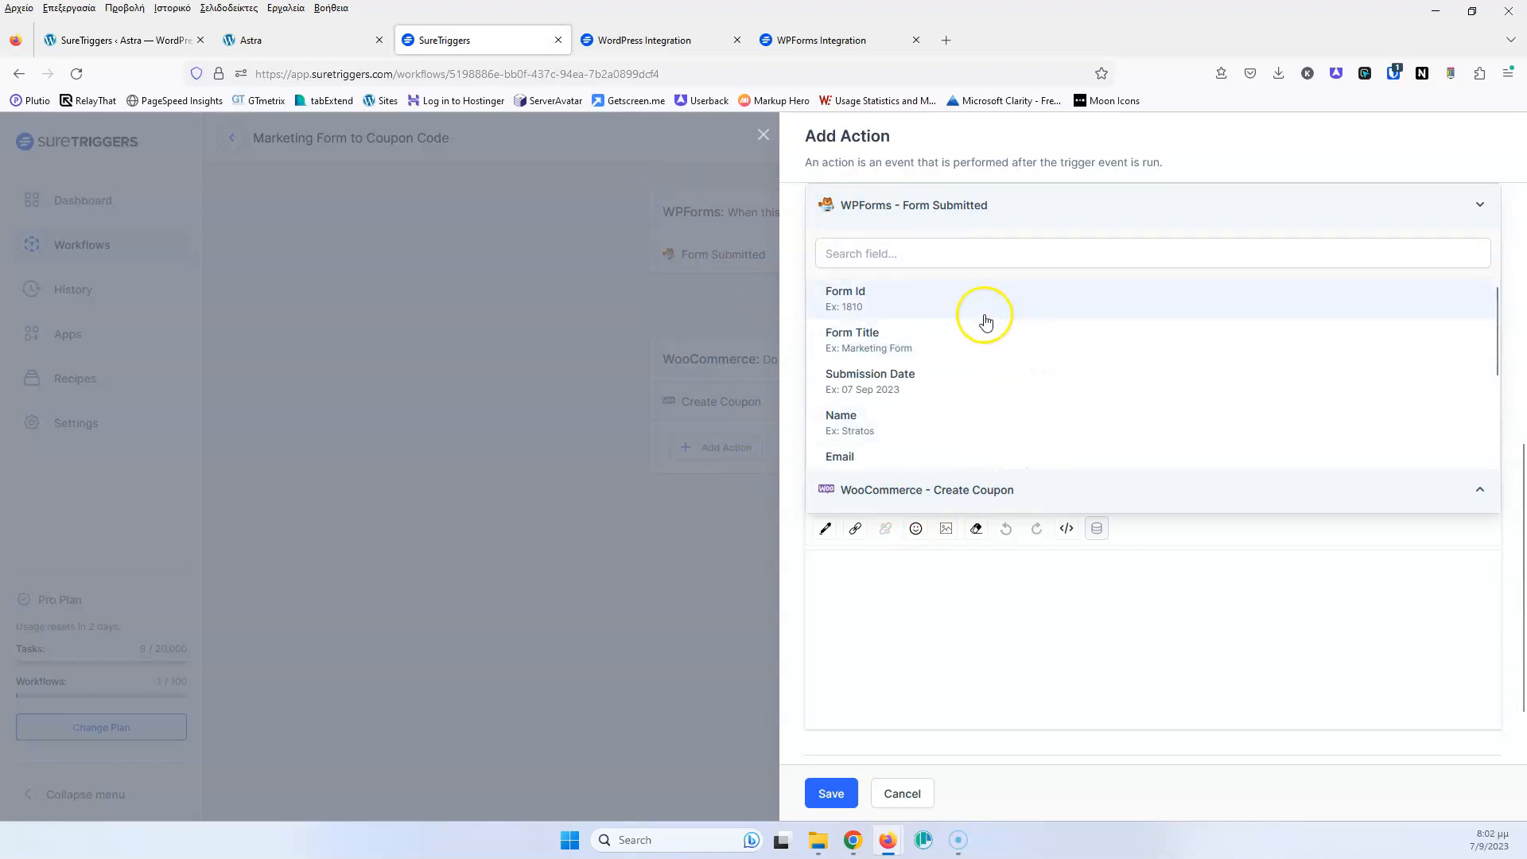
{"action": "scroll", "coordinate": [981, 365], "scroll_direction": "down", "scroll_amount": 2}
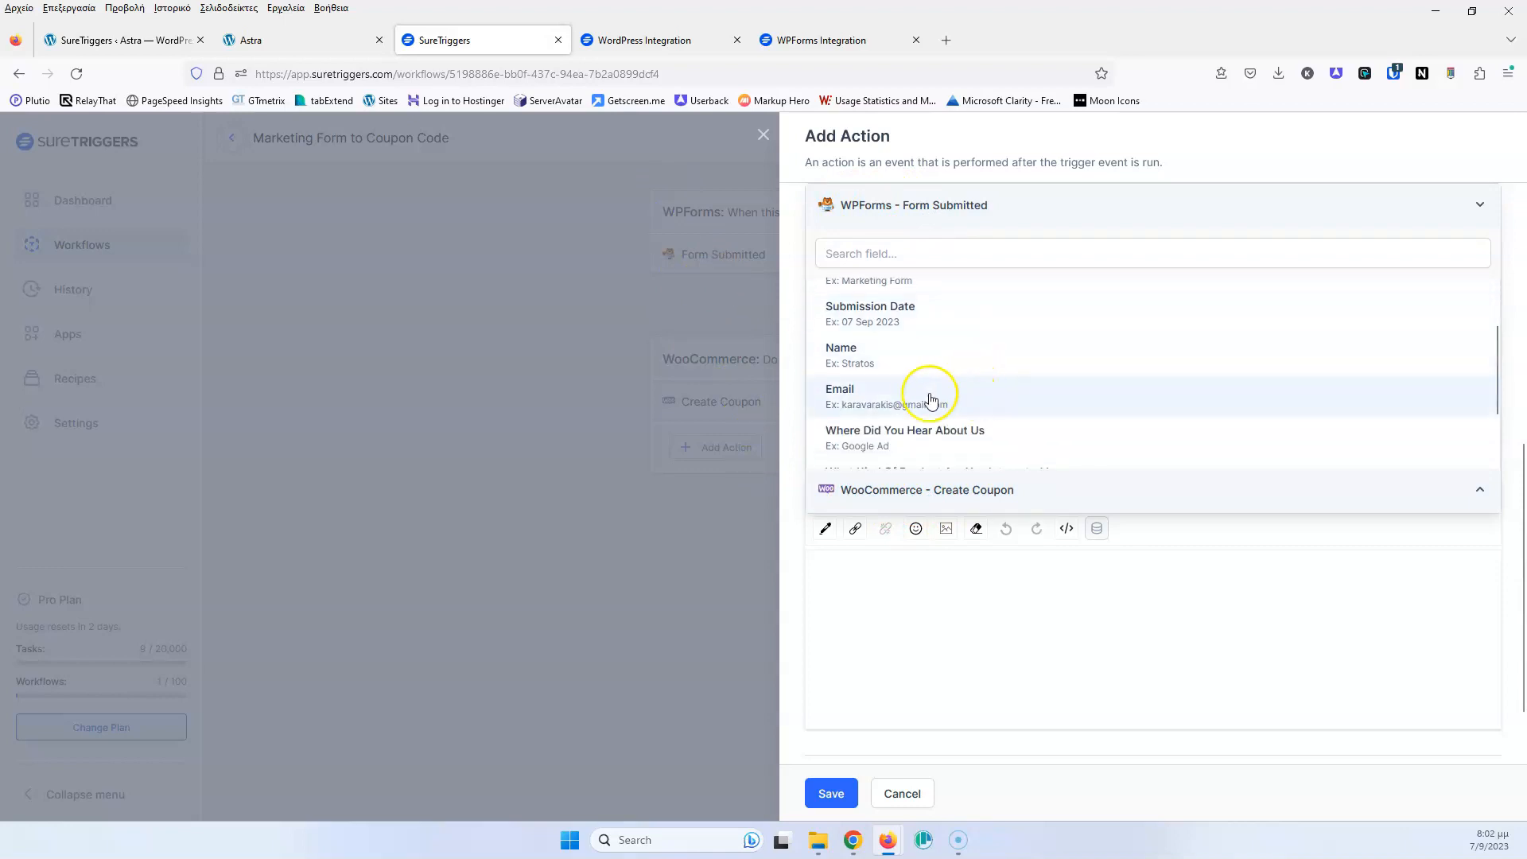
{"action": "left_click", "coordinate": [877, 399]}
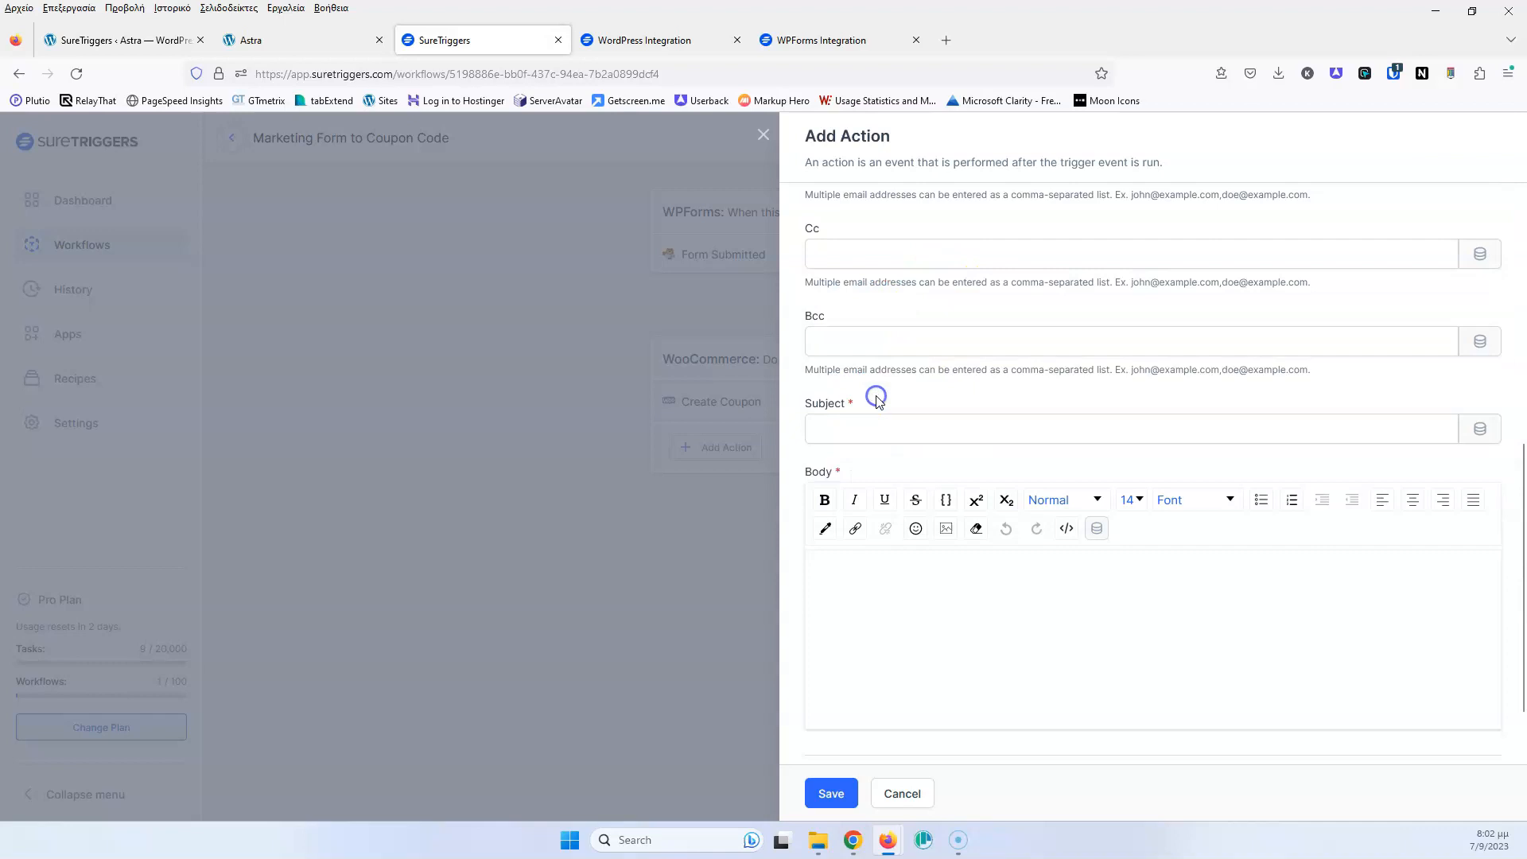
{"action": "scroll", "coordinate": [938, 302], "scroll_direction": "up", "scroll_amount": 2}
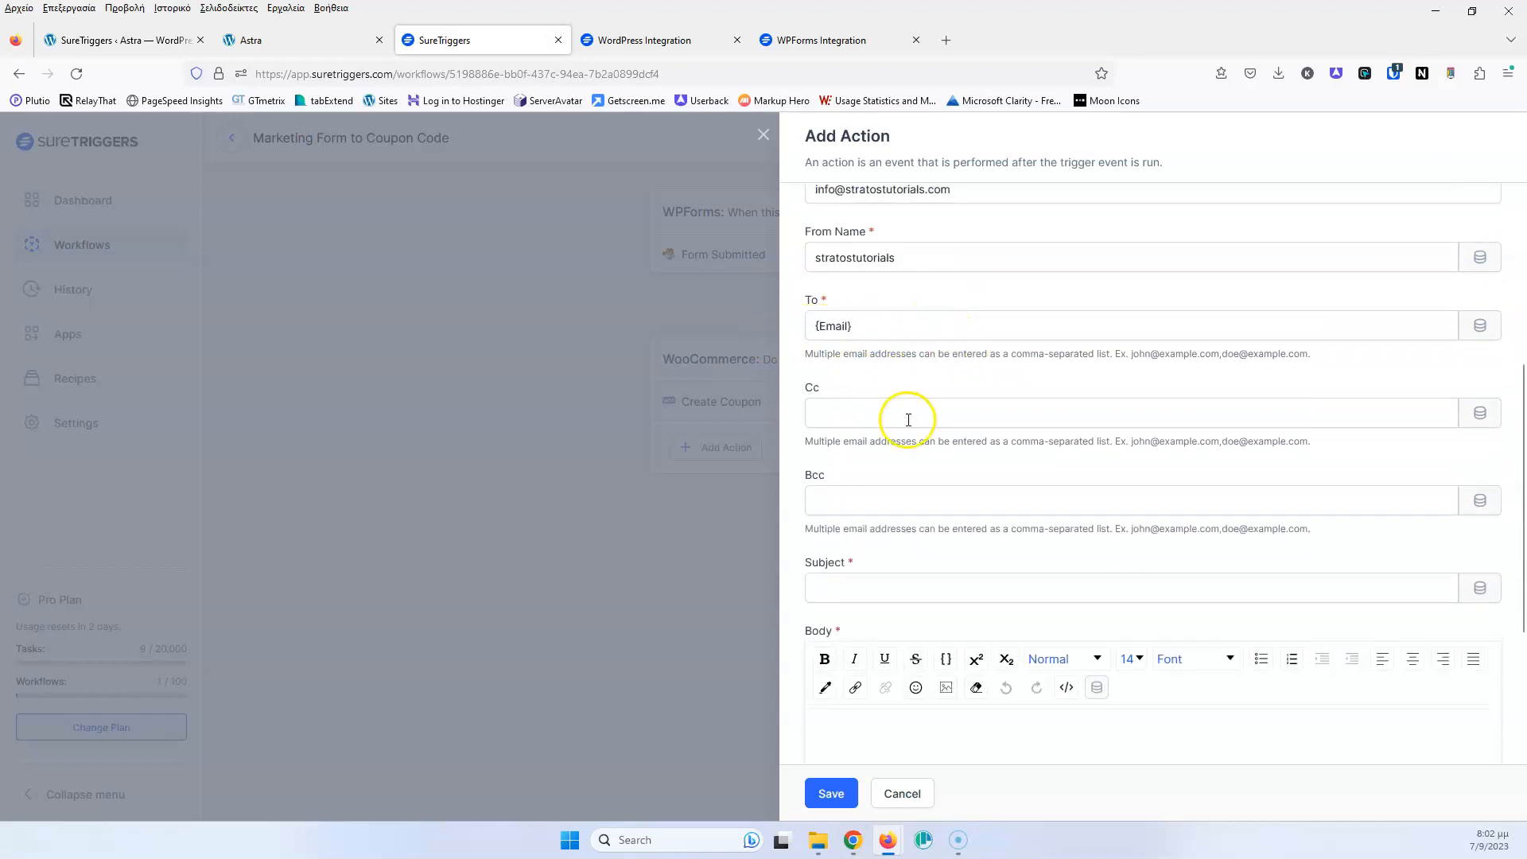
{"action": "scroll", "coordinate": [903, 416], "scroll_direction": "down", "scroll_amount": 2}
Enter subject 'Thanks for filling out the form' and body 'As a thanks here is your coupon code :'
{"action": "left_click", "coordinate": [873, 428]}
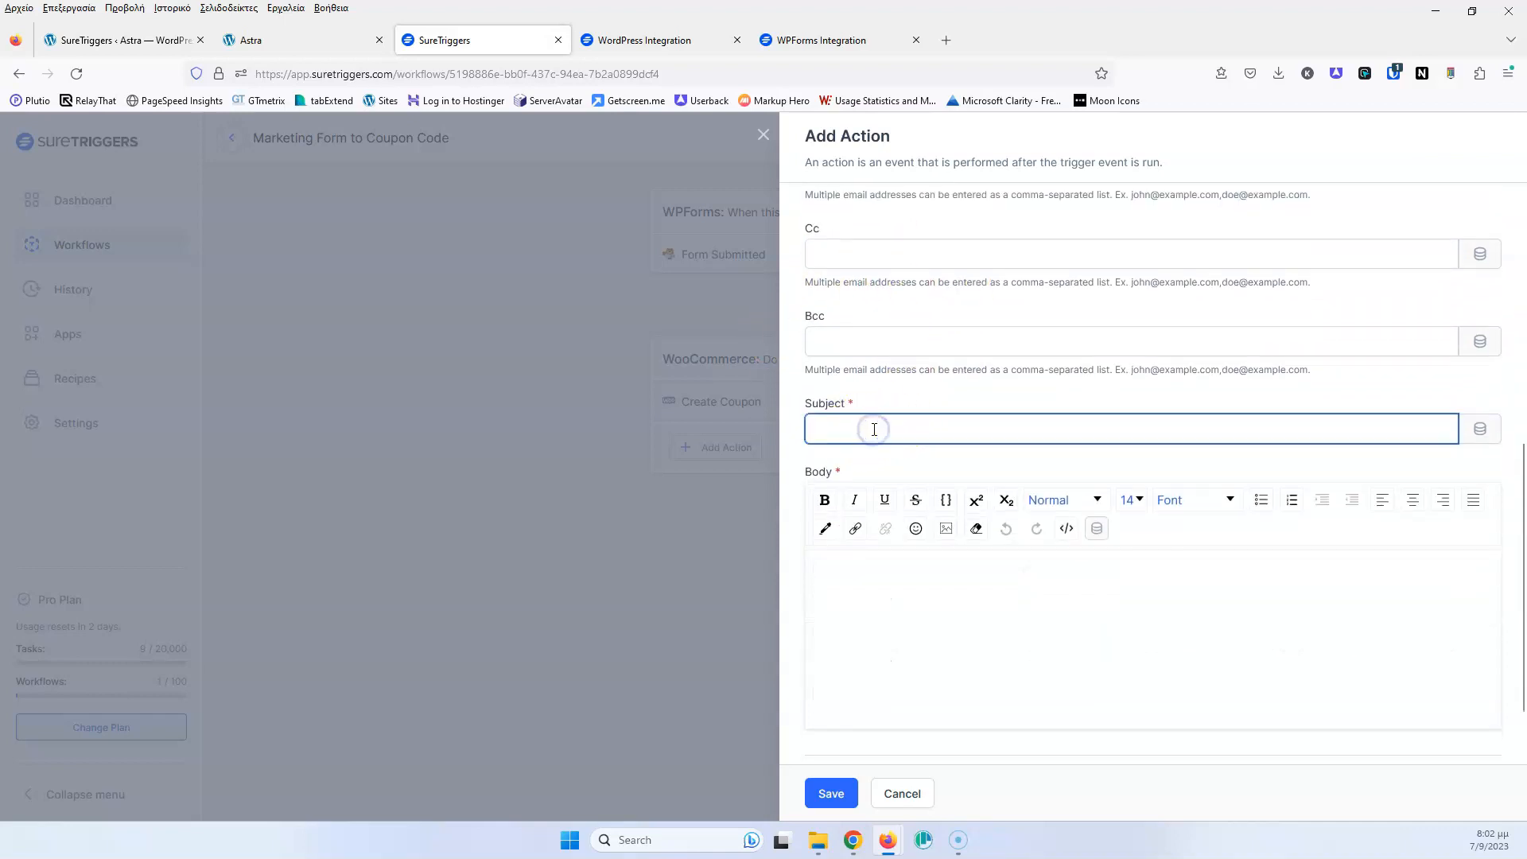
{"action": "type", "text": "Thanks for filling out the form"}
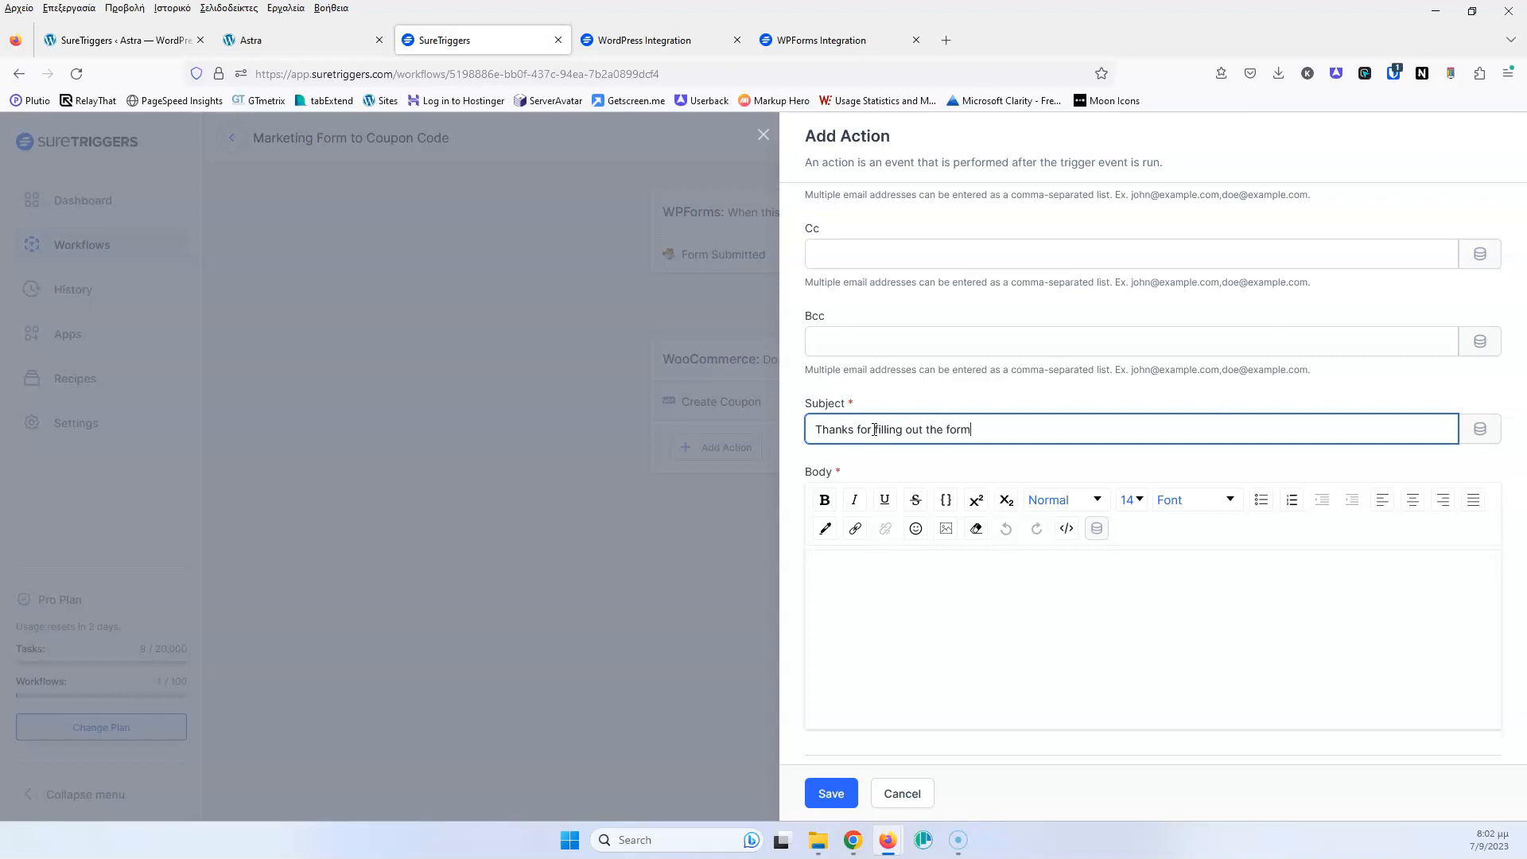
{"action": "left_click", "coordinate": [854, 594]}
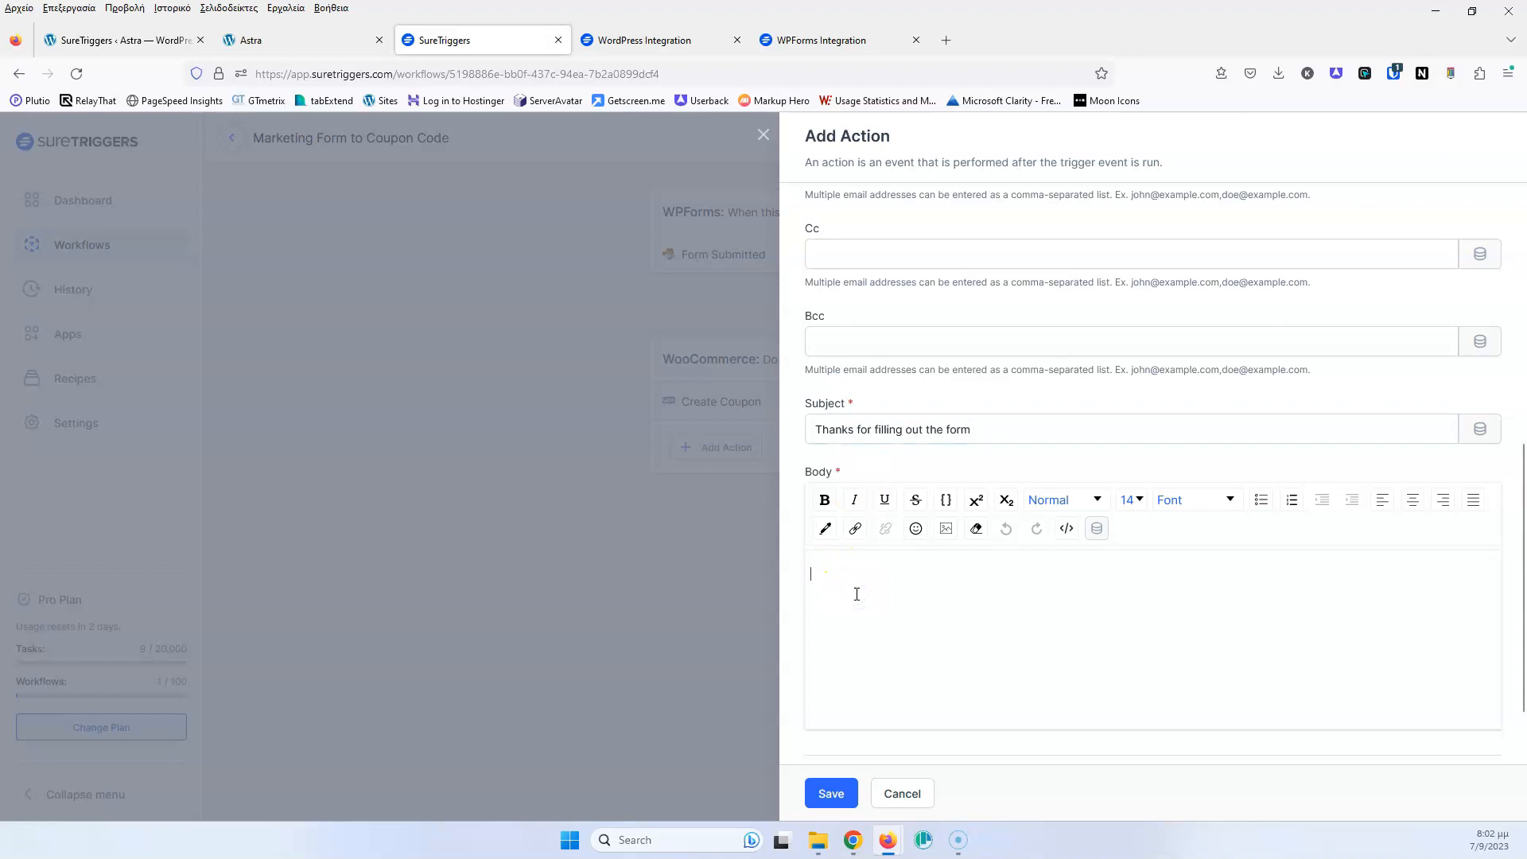
{"action": "type", "text": "As a thanks here is your coupon code :"}
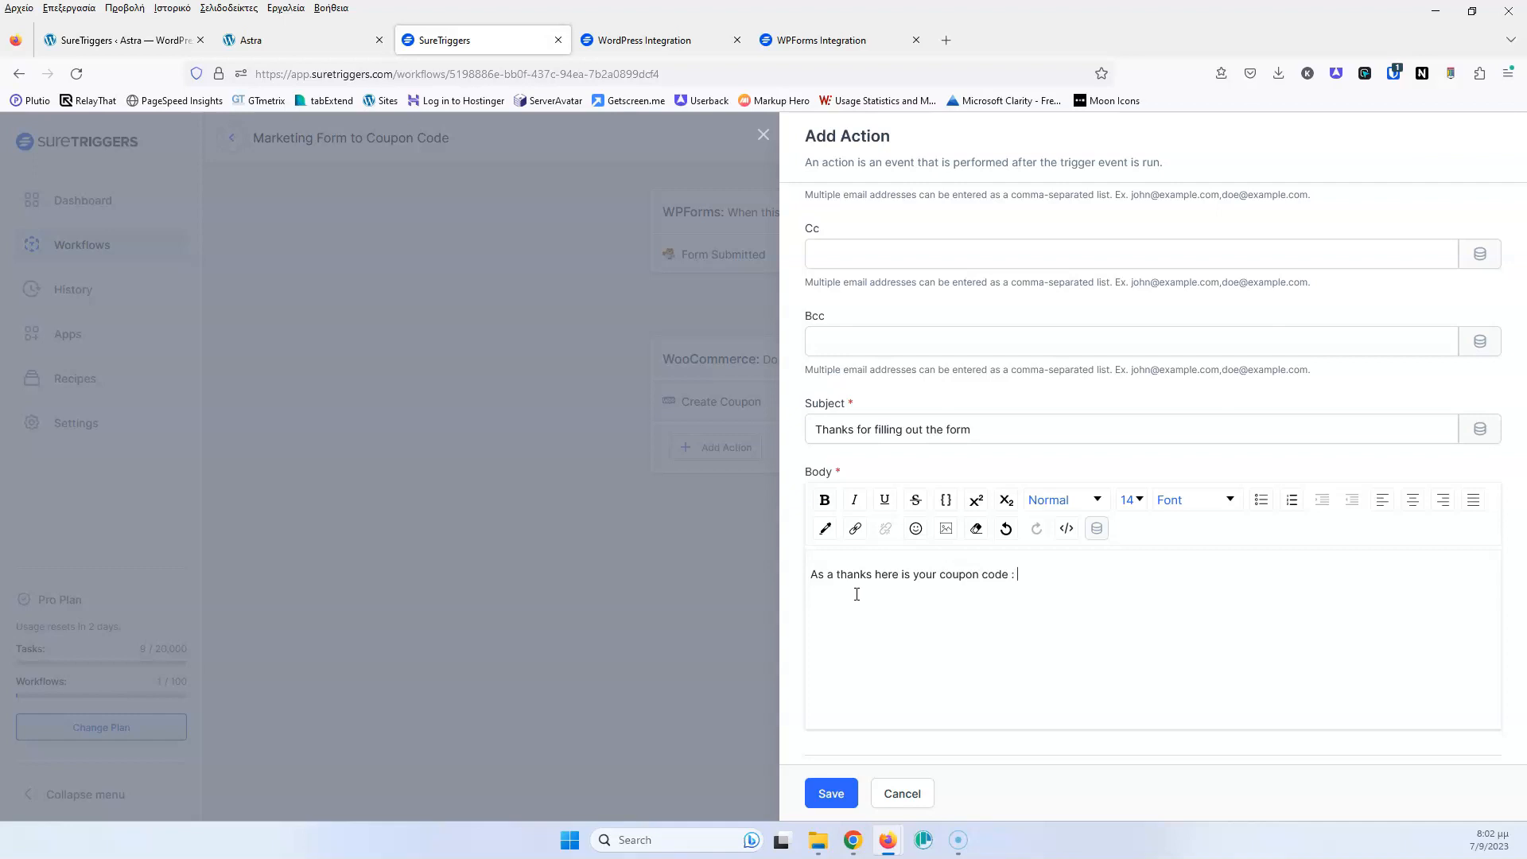
Bring up the insertable fields for the body and expand the WooCommerce – Create Coupon group
{"action": "left_click", "coordinate": [1095, 531]}
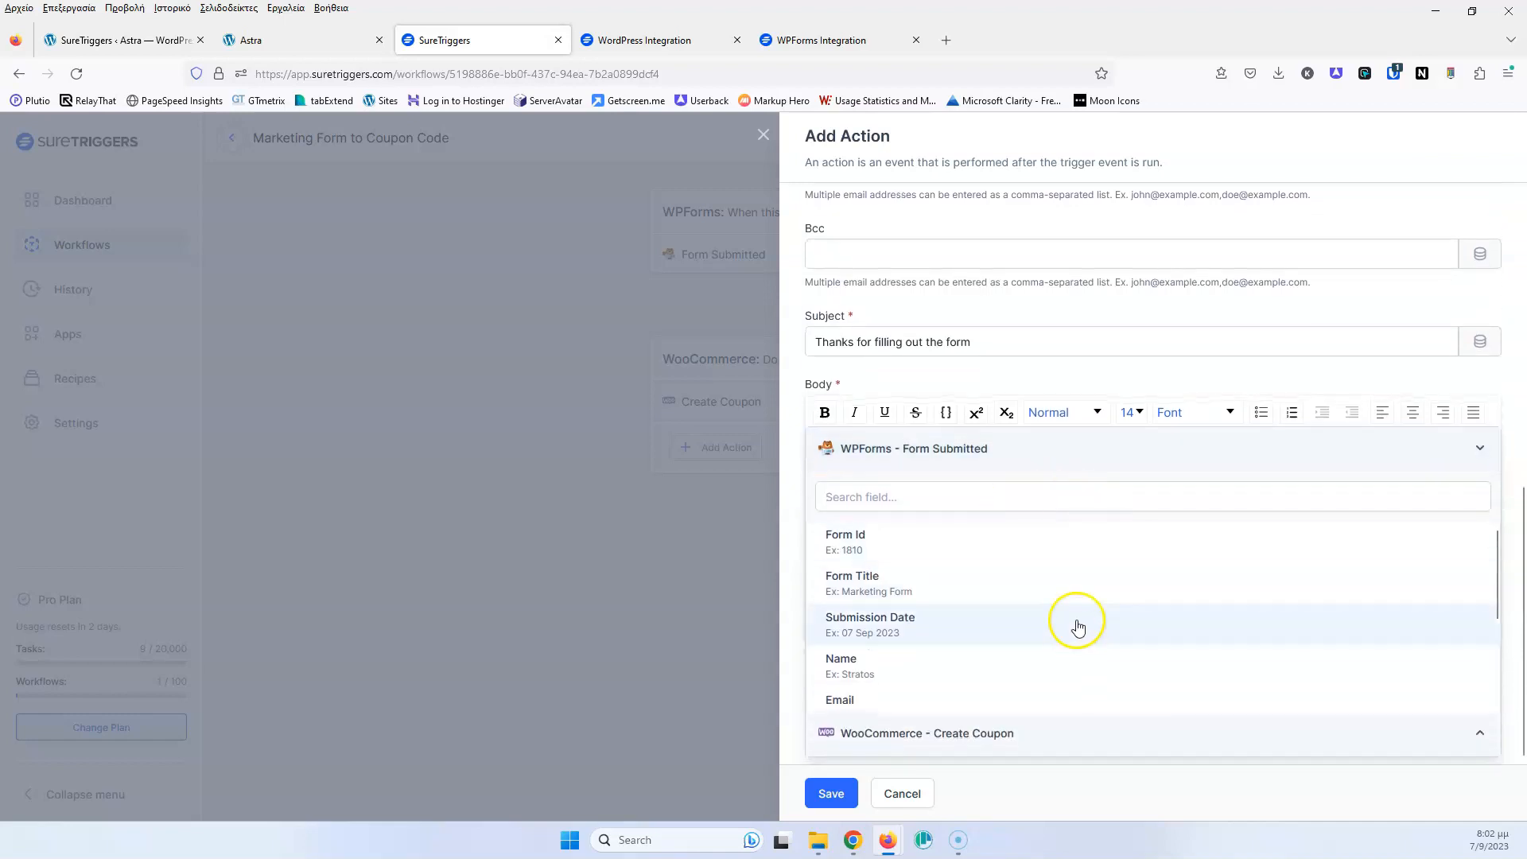
{"action": "left_click", "coordinate": [1472, 456]}
{"action": "left_click", "coordinate": [1476, 489]}
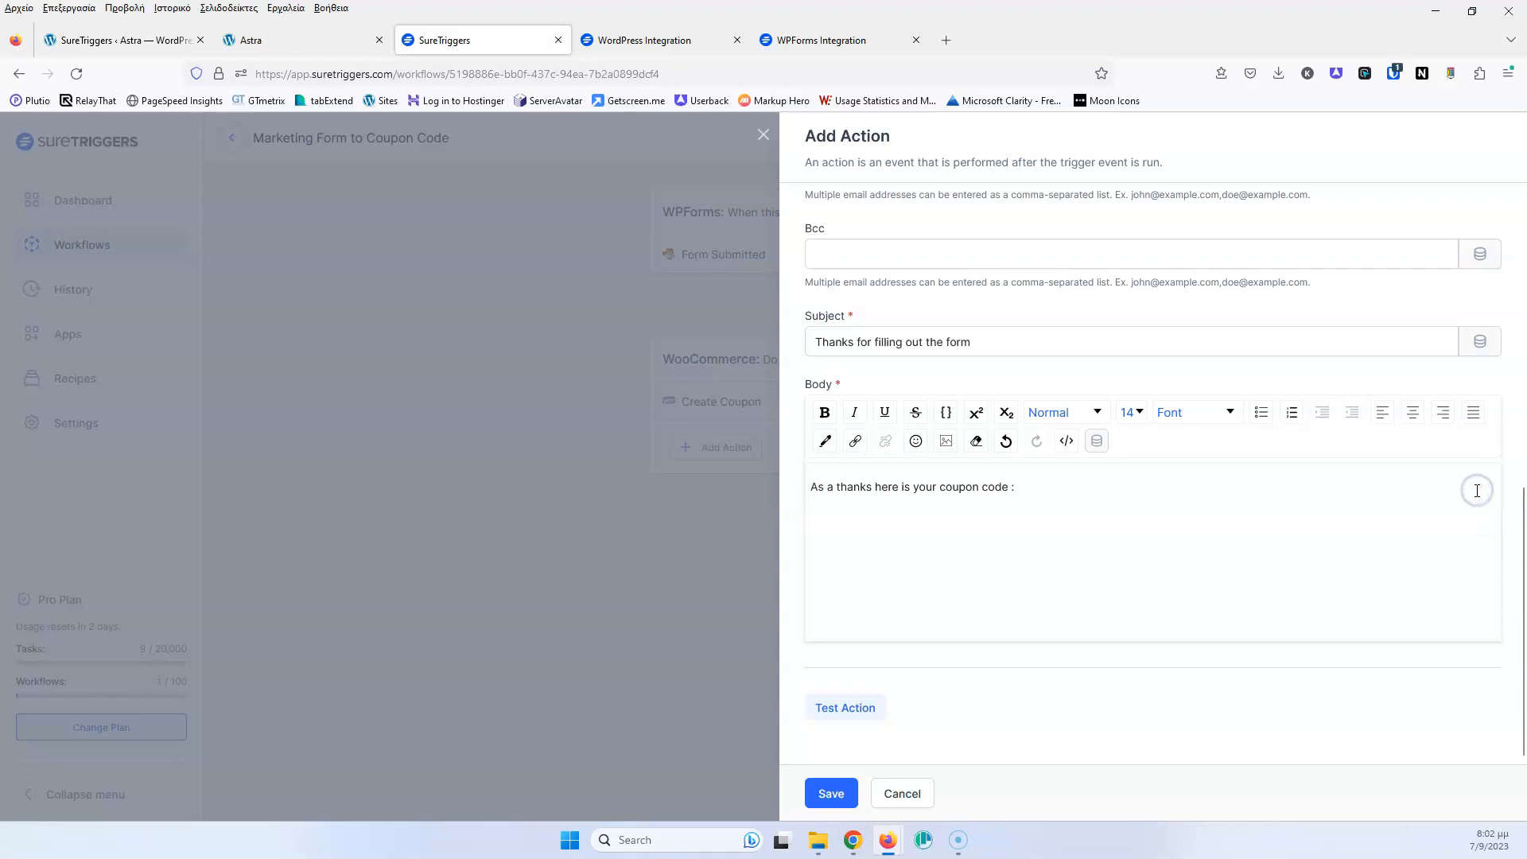
{"action": "left_click", "coordinate": [1097, 441]}
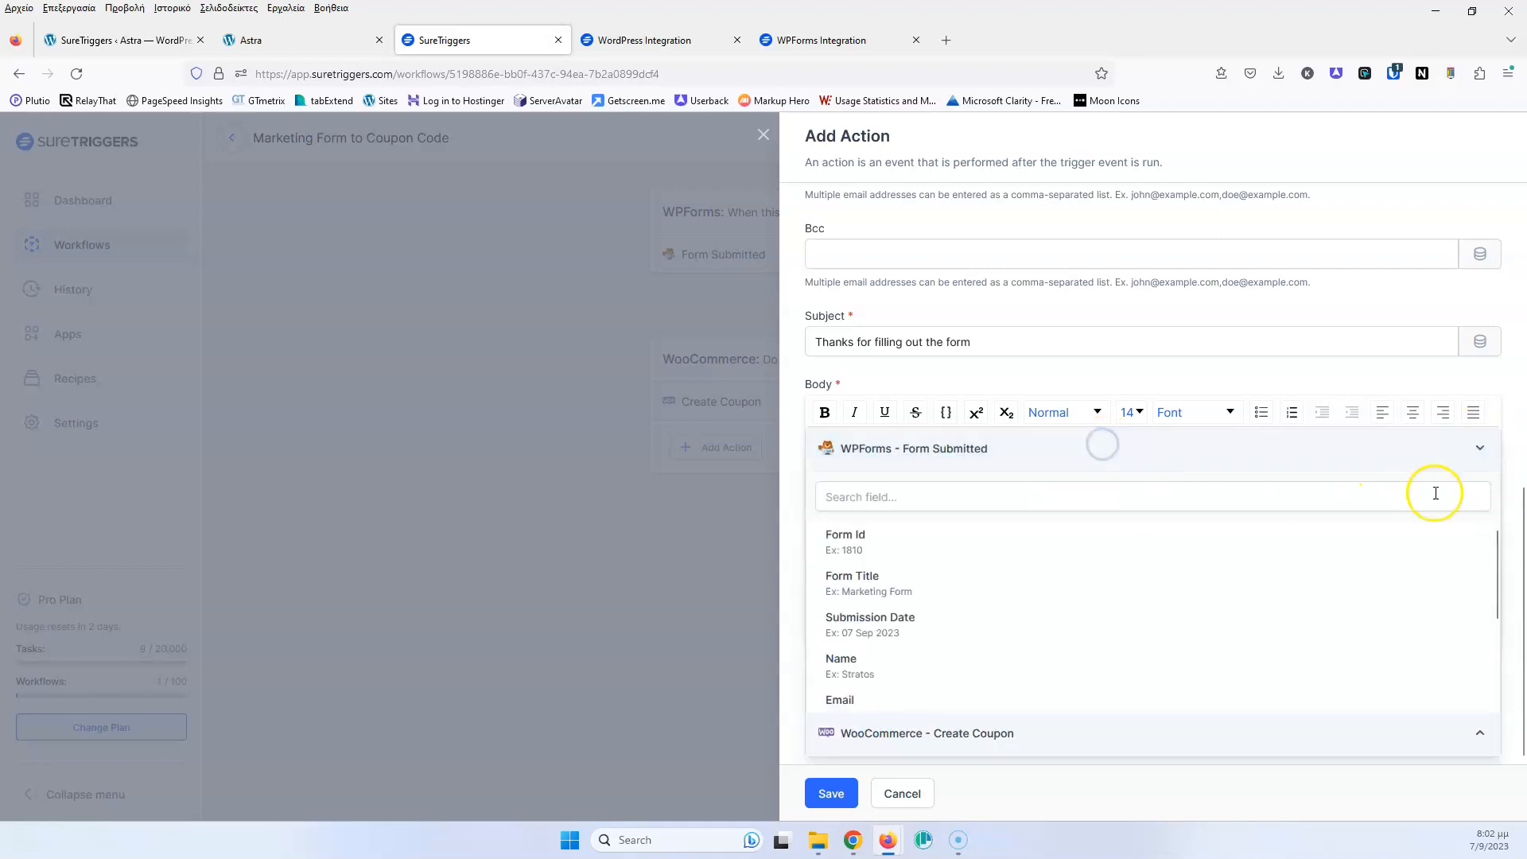
{"action": "left_click", "coordinate": [1478, 450]}
{"action": "left_click", "coordinate": [1472, 497]}
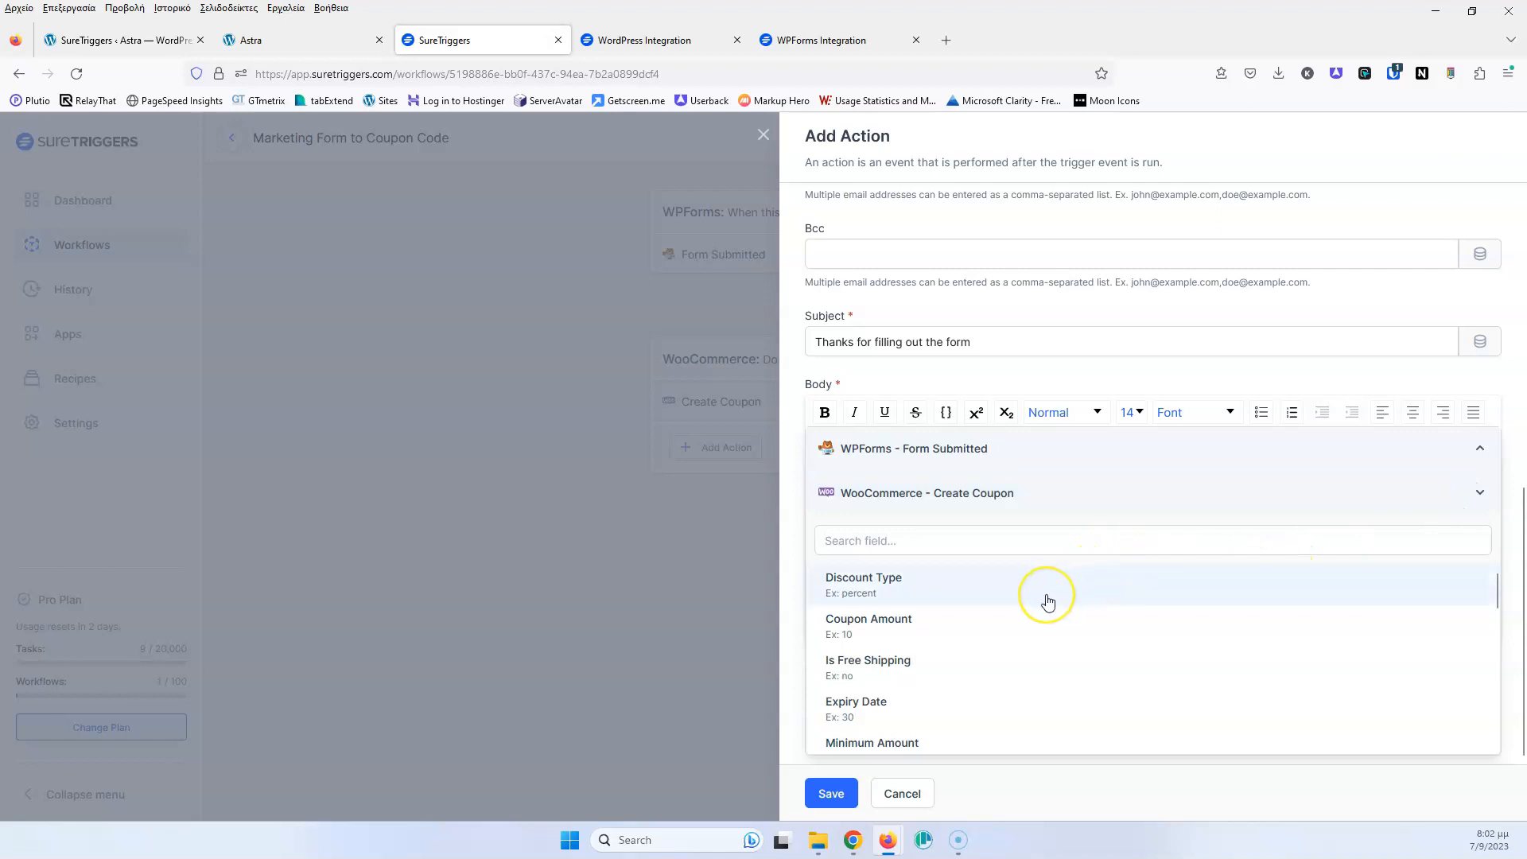
Search 'code', insert the Coupon Code placeholder into the body, and test the email action
{"action": "scroll", "coordinate": [1047, 602], "scroll_direction": "down", "scroll_amount": 3}
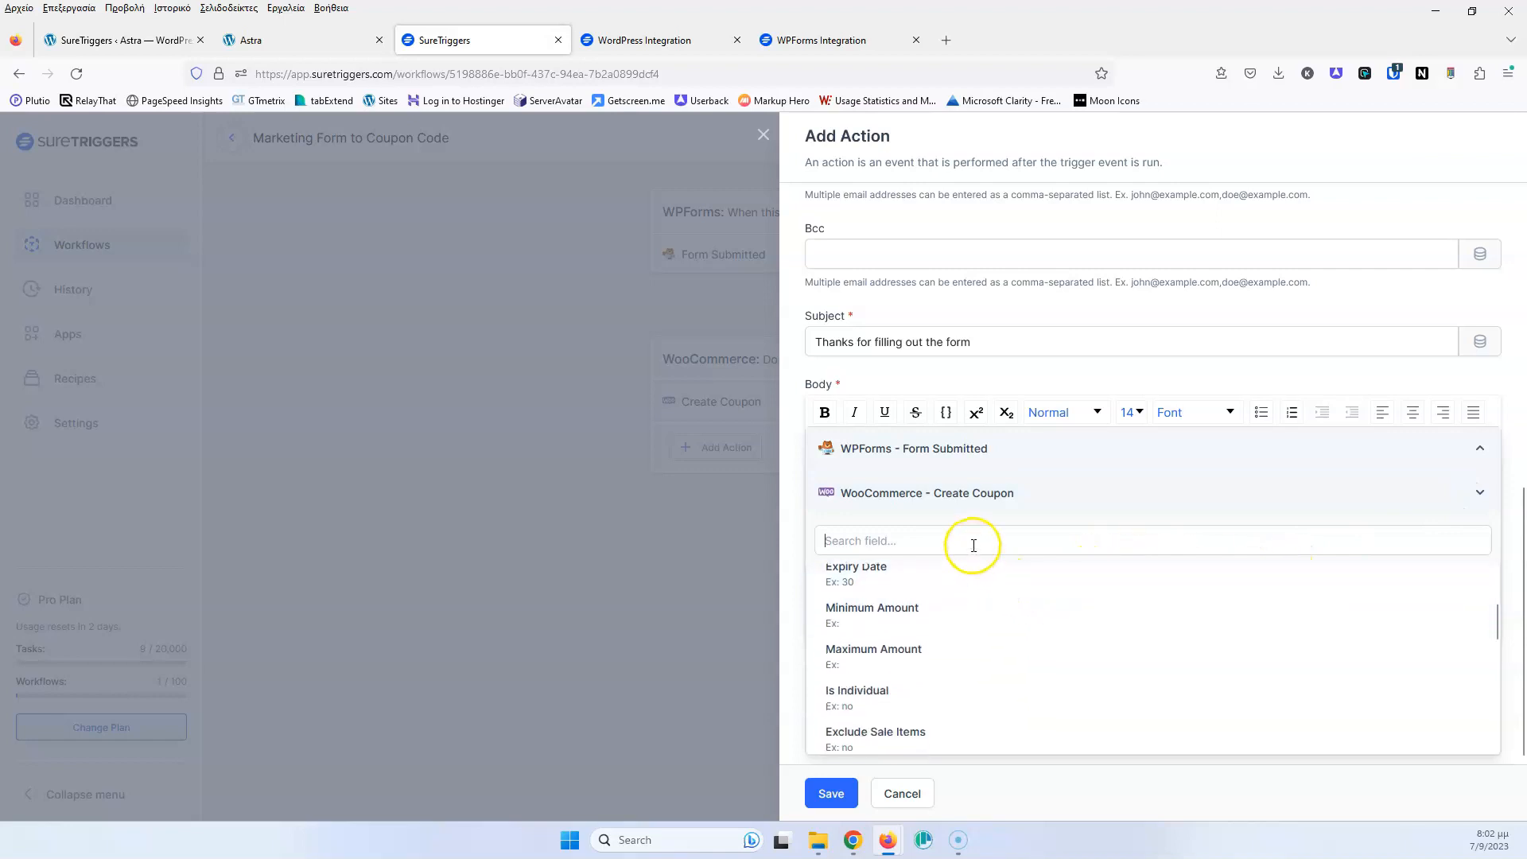
{"action": "type", "text": "c"}
{"action": "key", "text": "BackSpace"}
{"action": "type", "text": "code"}
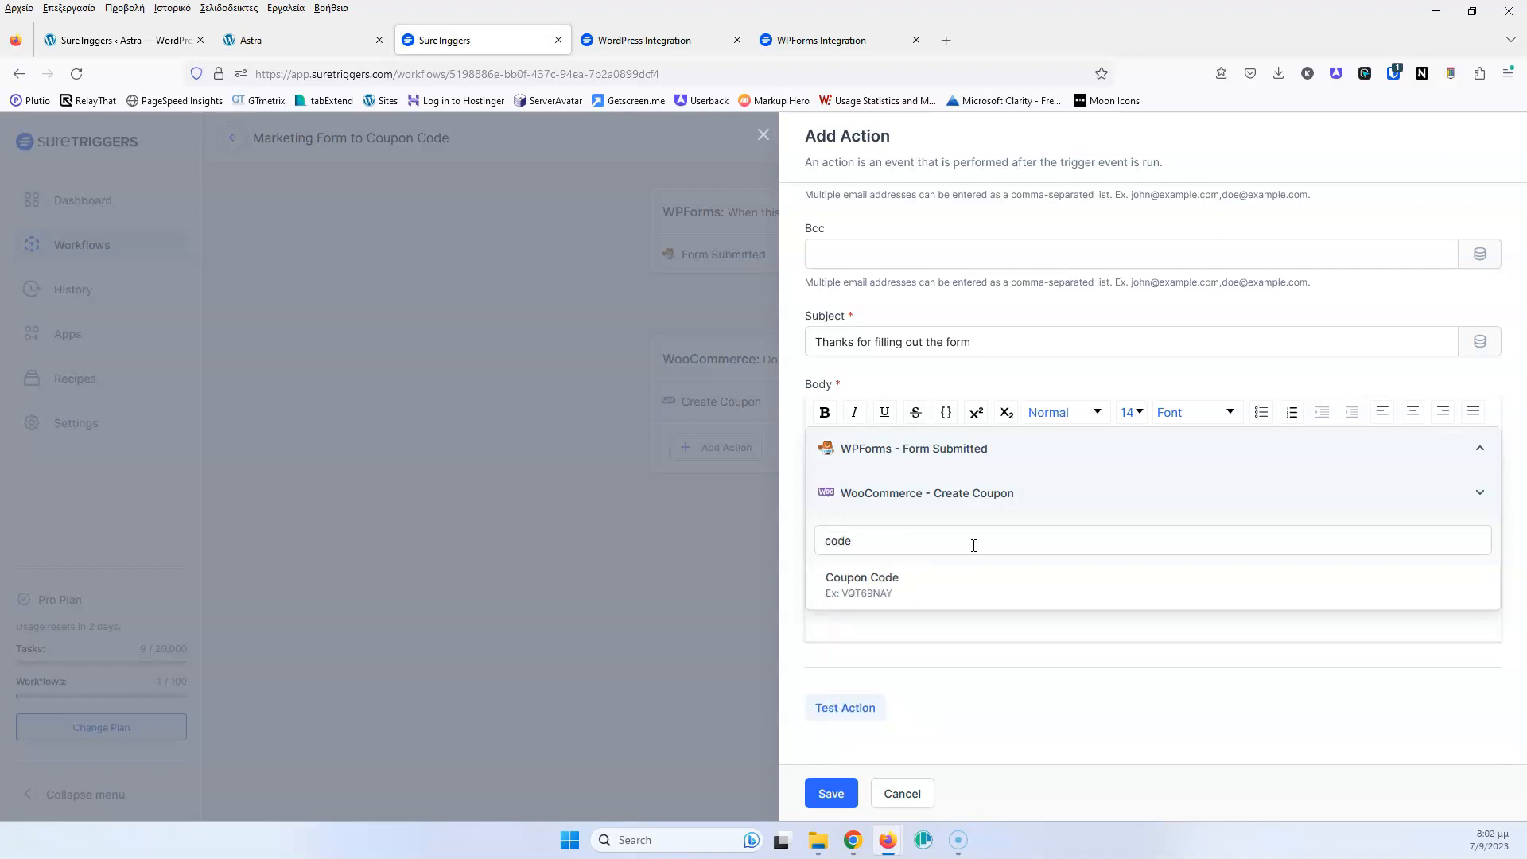
{"action": "left_click", "coordinate": [878, 584]}
{"action": "left_click", "coordinate": [1228, 496]}
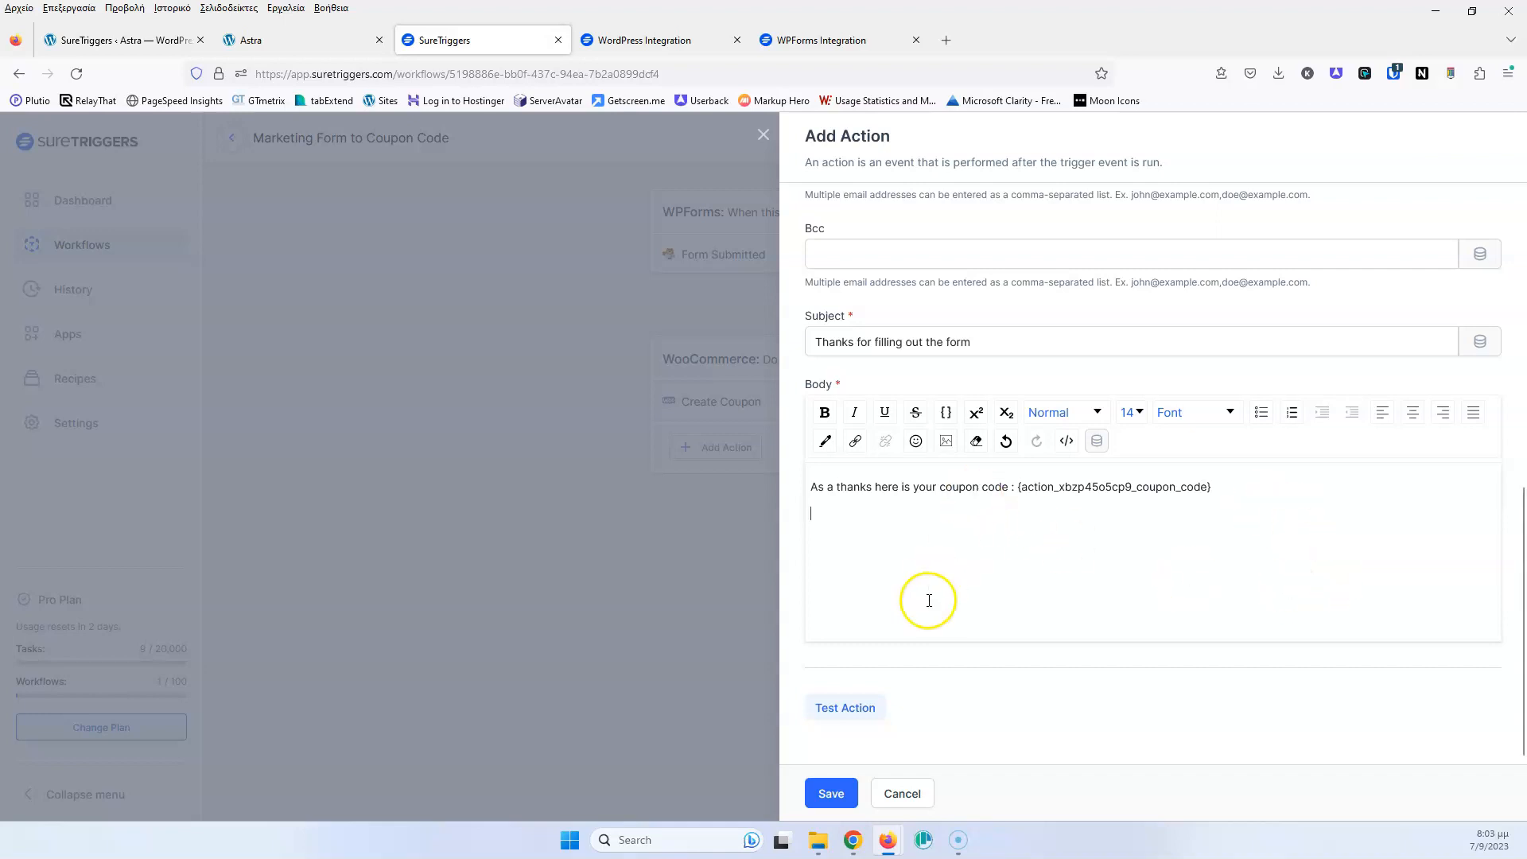
{"action": "left_click", "coordinate": [865, 708]}
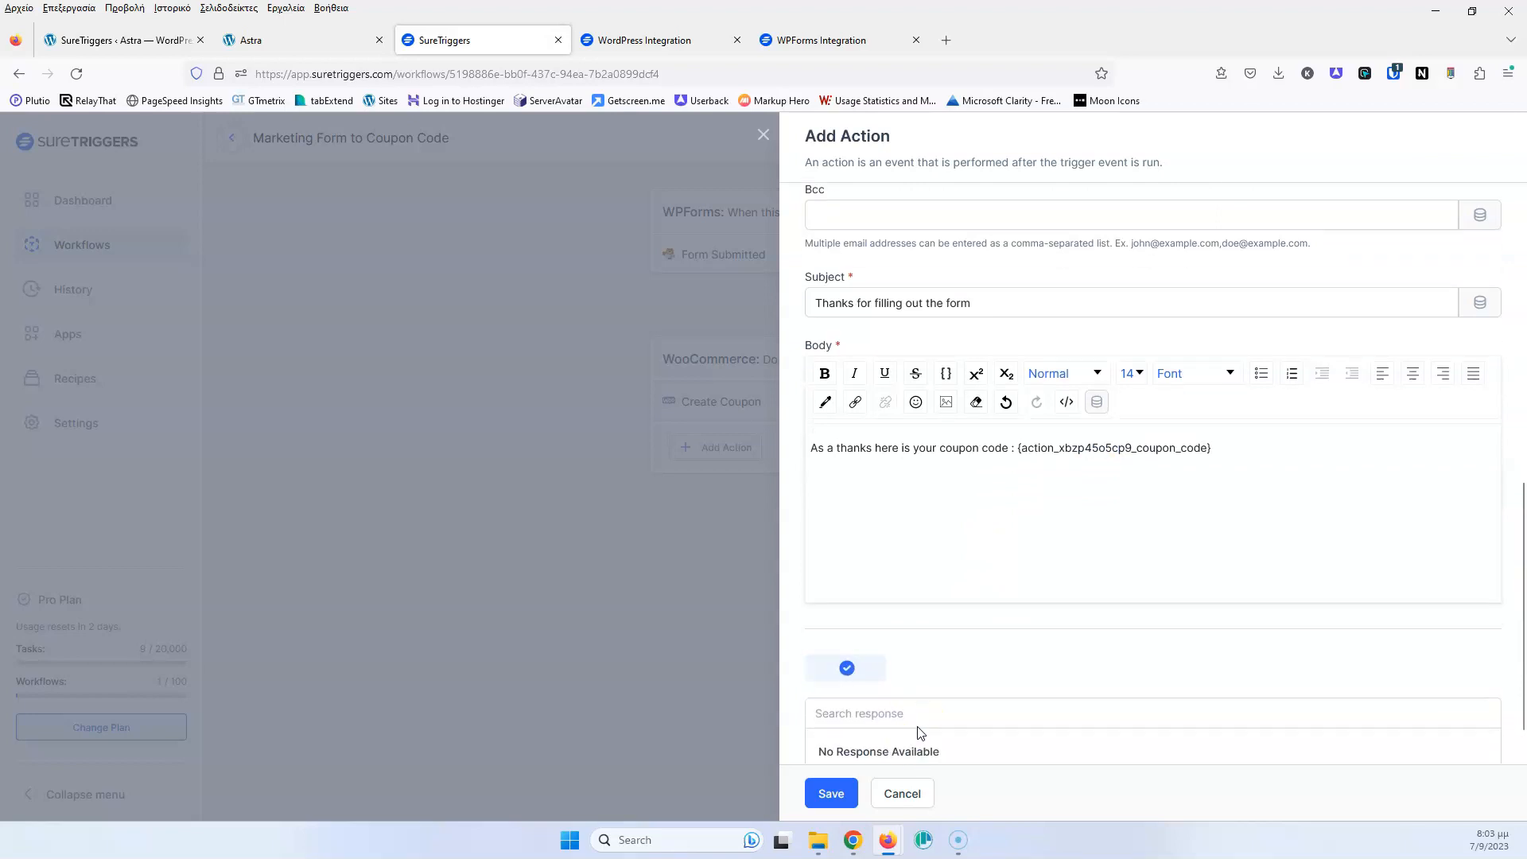
Save the Send Email step and the draft, then reopen and publish Marketing Form to Coupon Code
{"action": "left_click", "coordinate": [829, 793]}
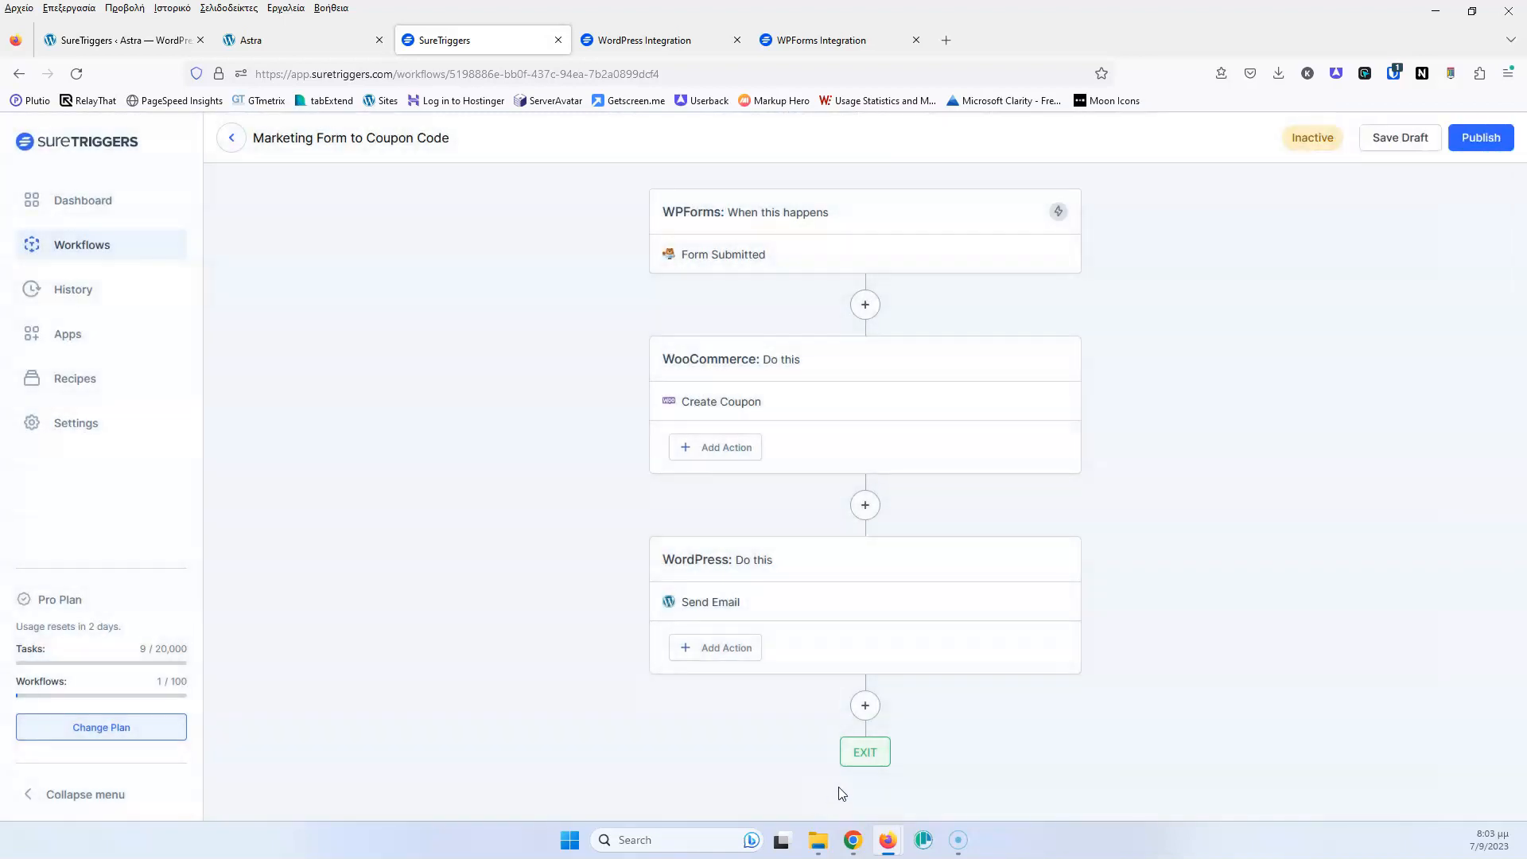
{"action": "left_click", "coordinate": [1401, 141]}
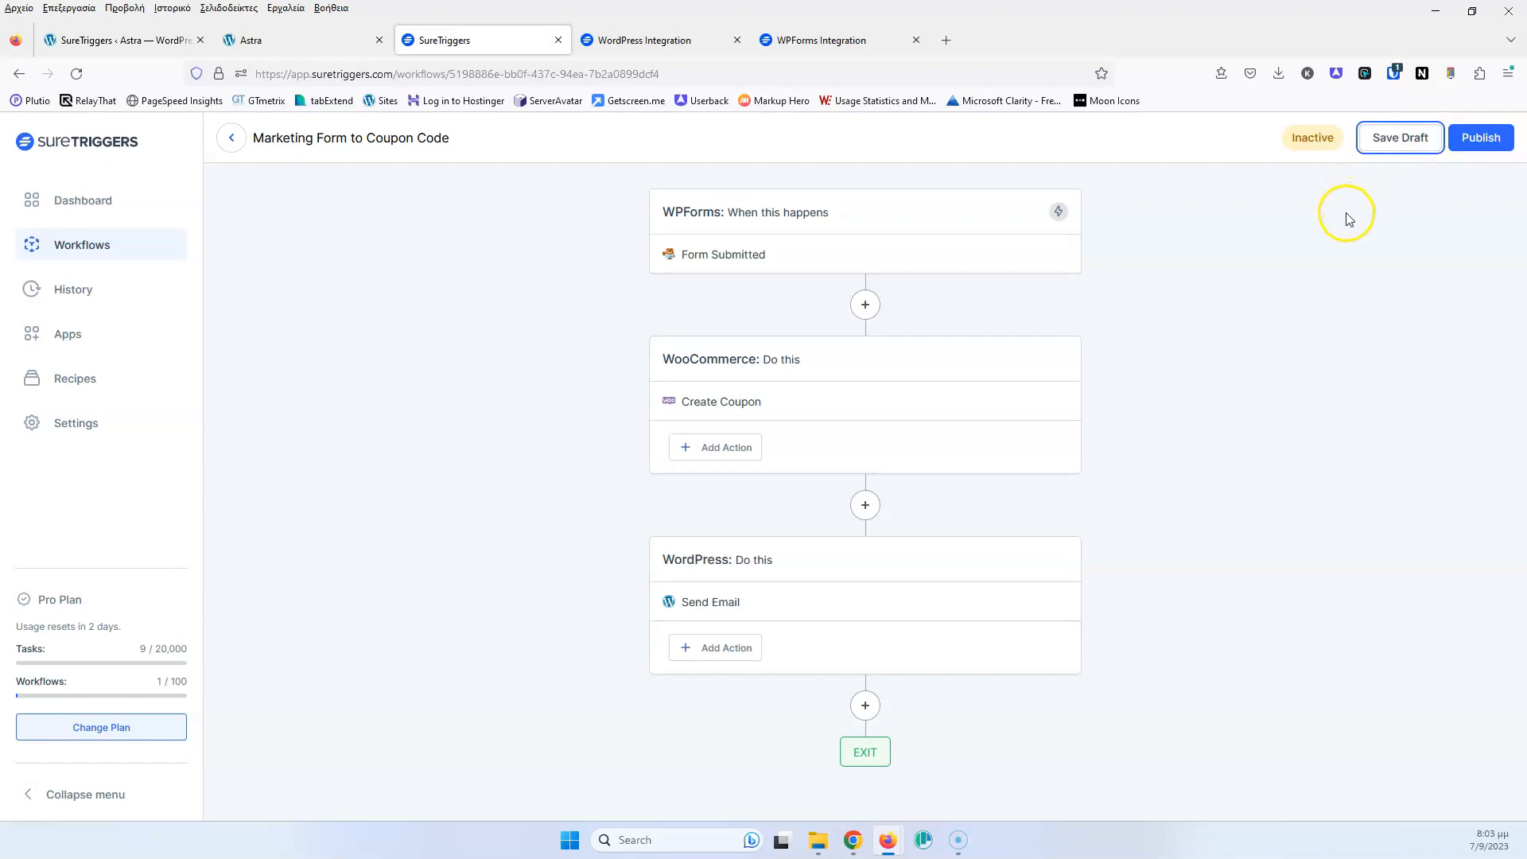
{"action": "left_click", "coordinate": [117, 253]}
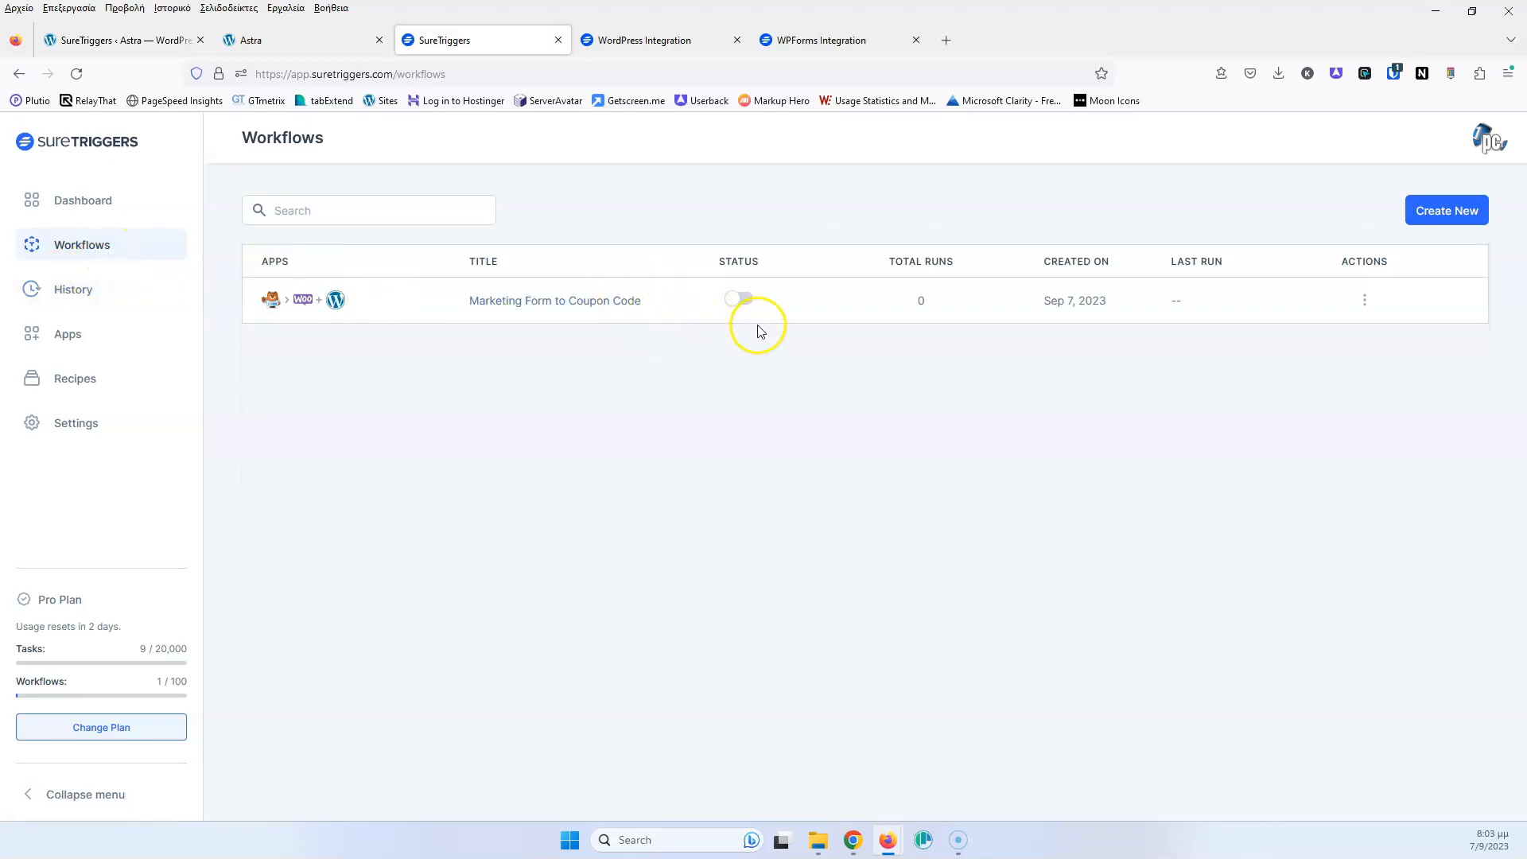
{"action": "left_click", "coordinate": [575, 302]}
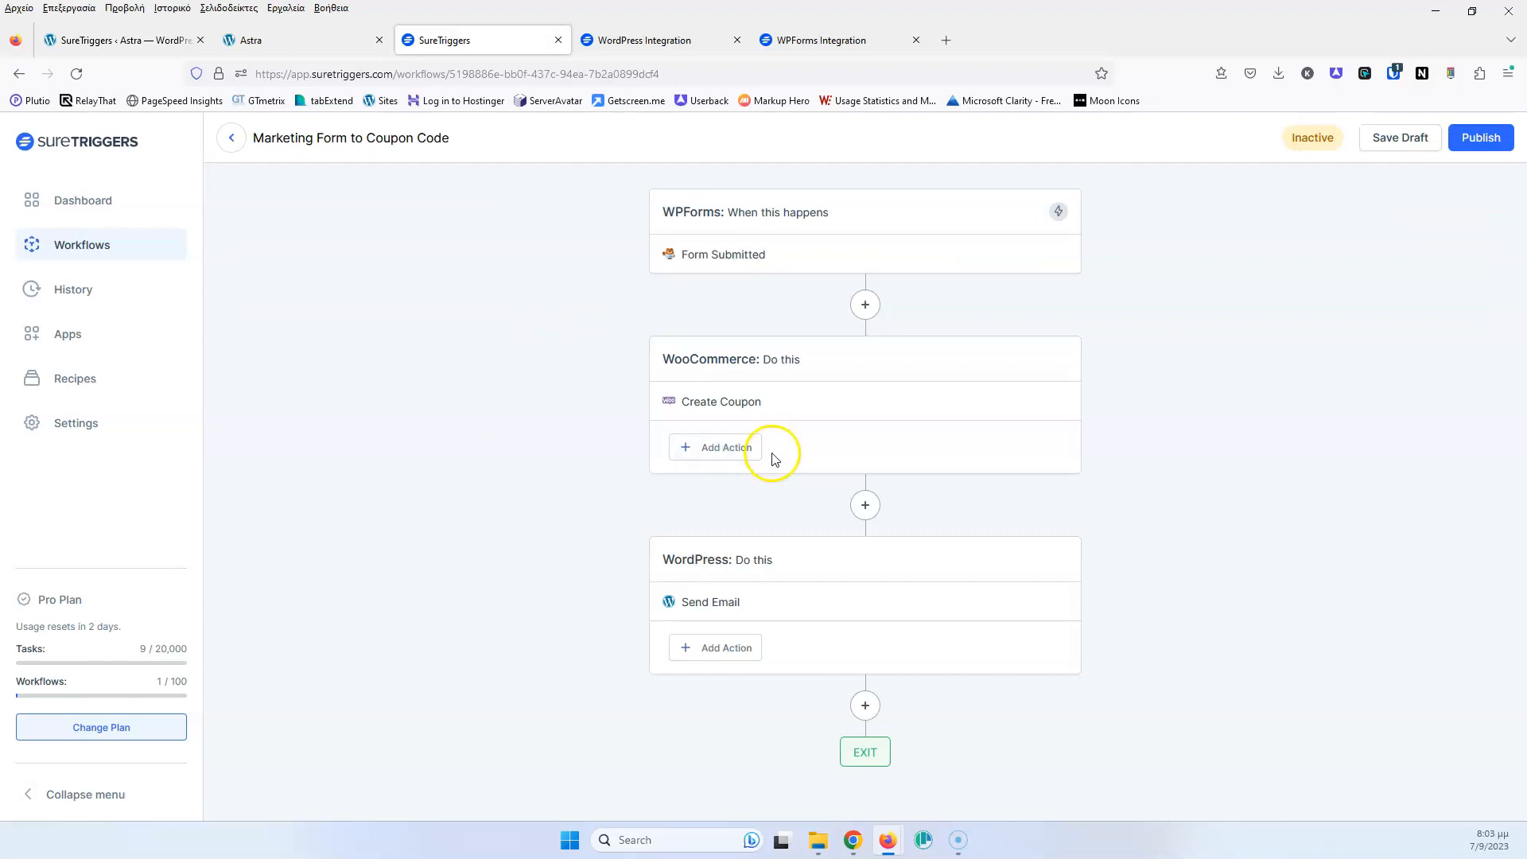
{"action": "left_click", "coordinate": [1473, 150]}
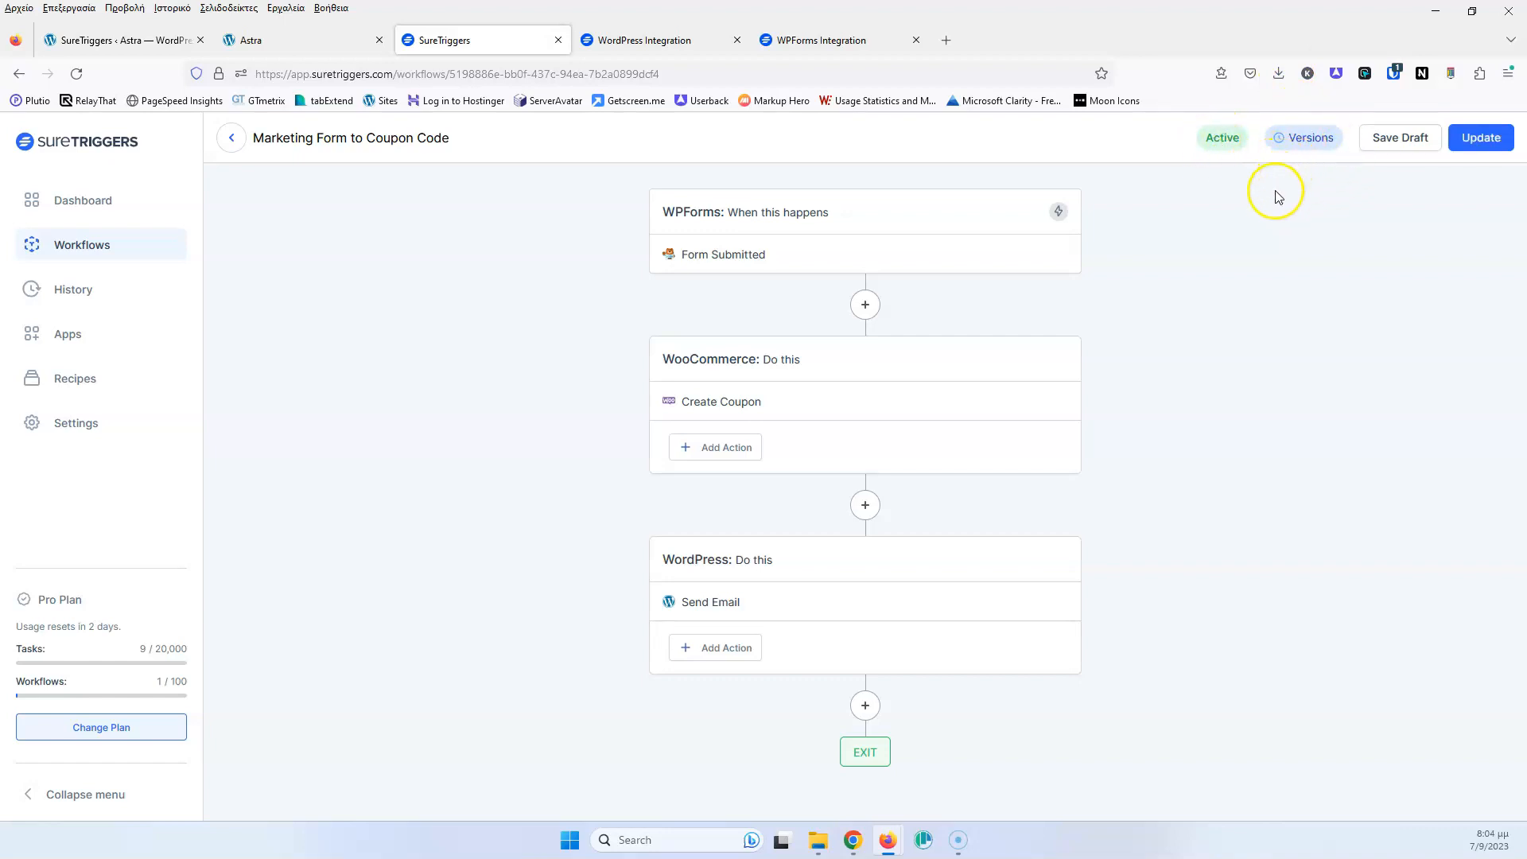
In Version History, rename version v1 to 'Basic Form to coupon', then close the panel
{"action": "left_click", "coordinate": [1305, 142]}
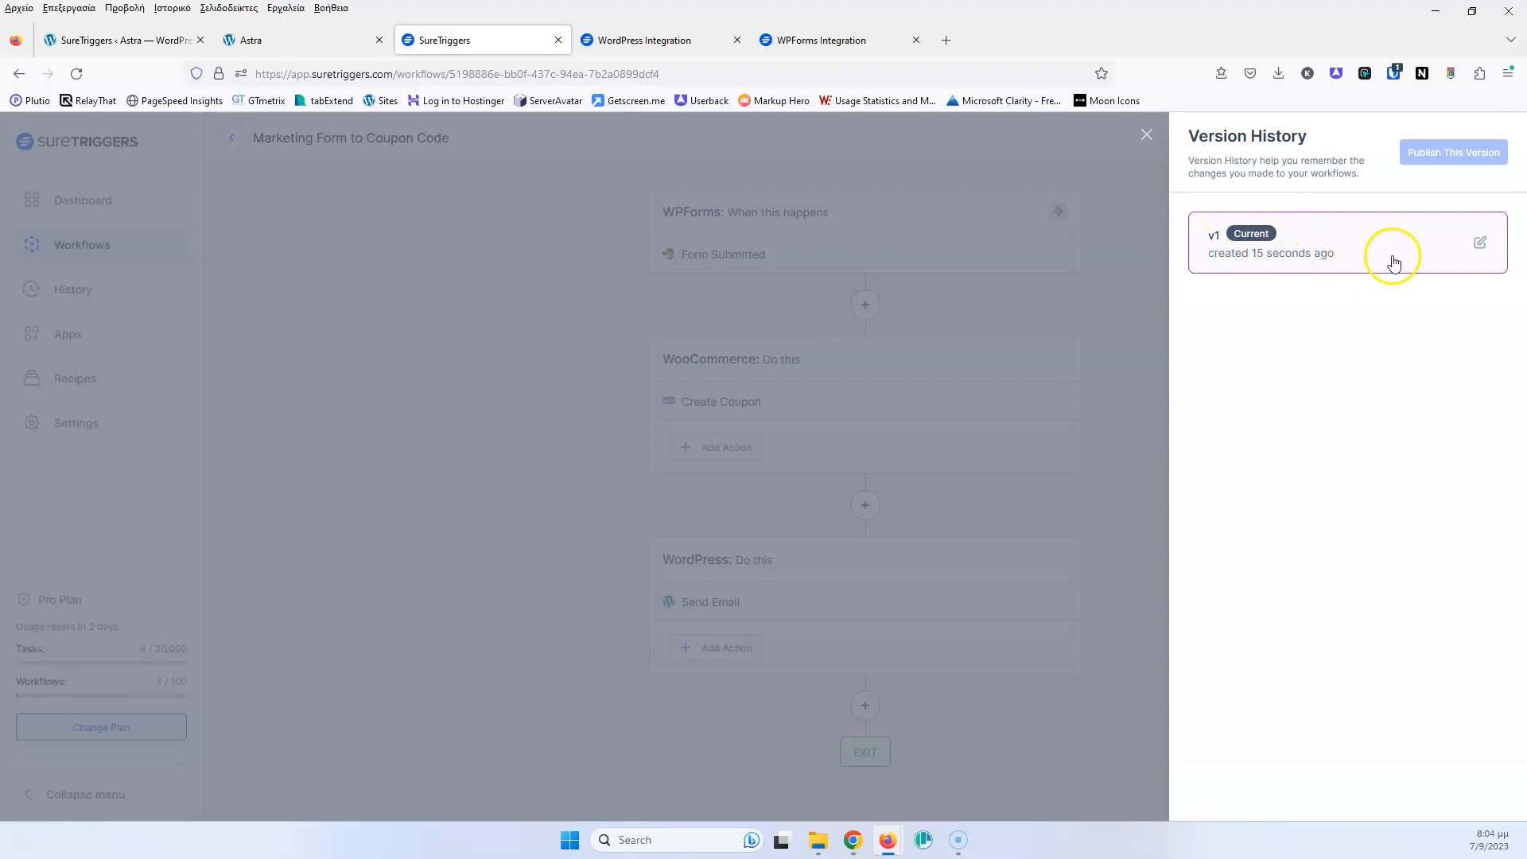
{"action": "left_click", "coordinate": [1479, 242]}
{"action": "left_click_drag", "start_coordinate": [1242, 240], "coordinate": [1174, 240]}
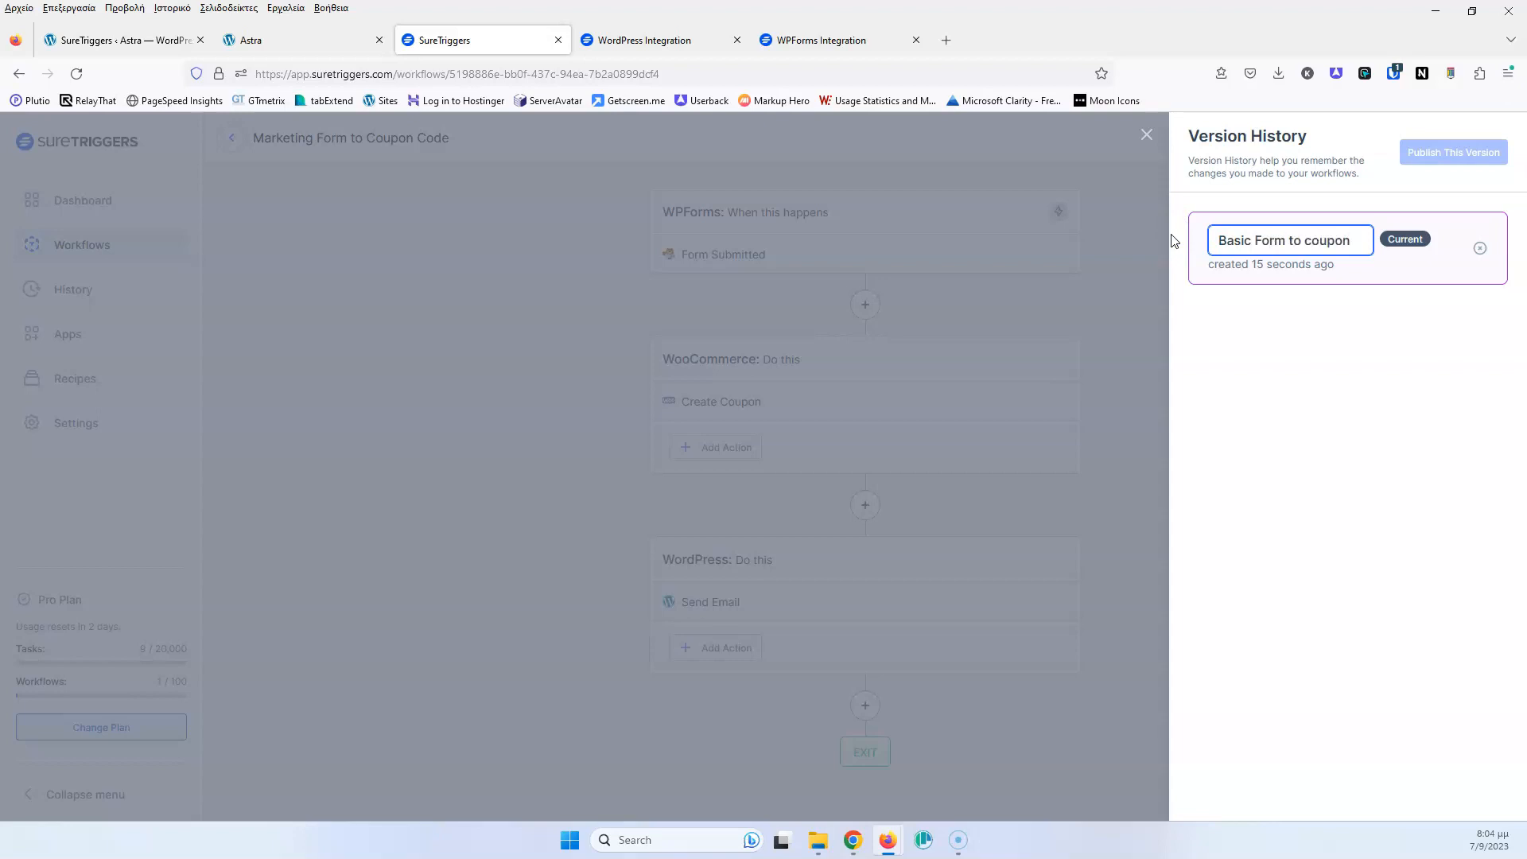
{"action": "left_click", "coordinate": [1410, 348]}
{"action": "left_click", "coordinate": [1143, 329]}
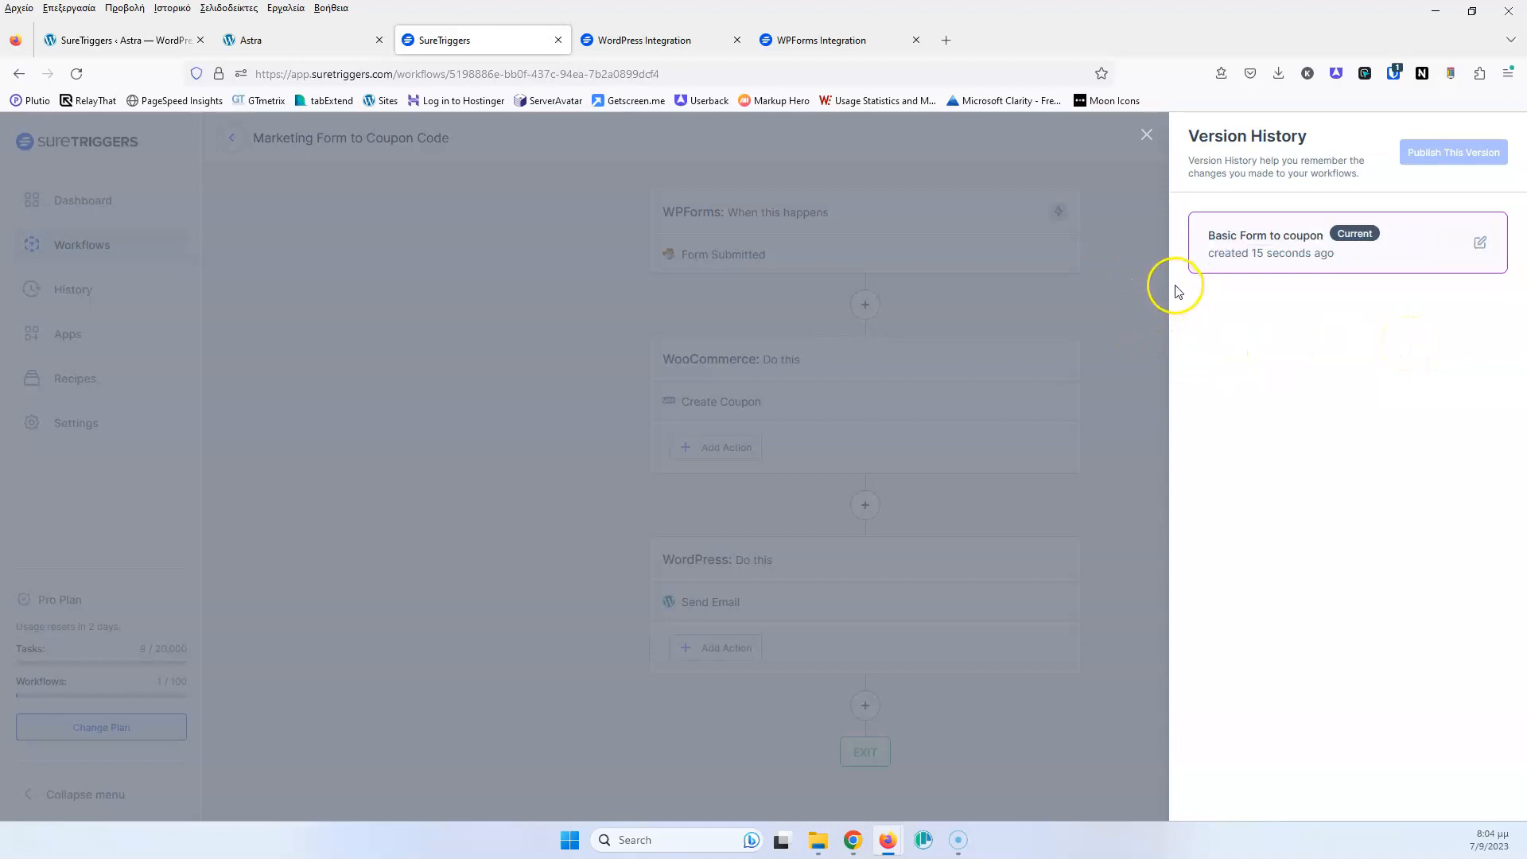
{"action": "left_click", "coordinate": [1150, 137]}
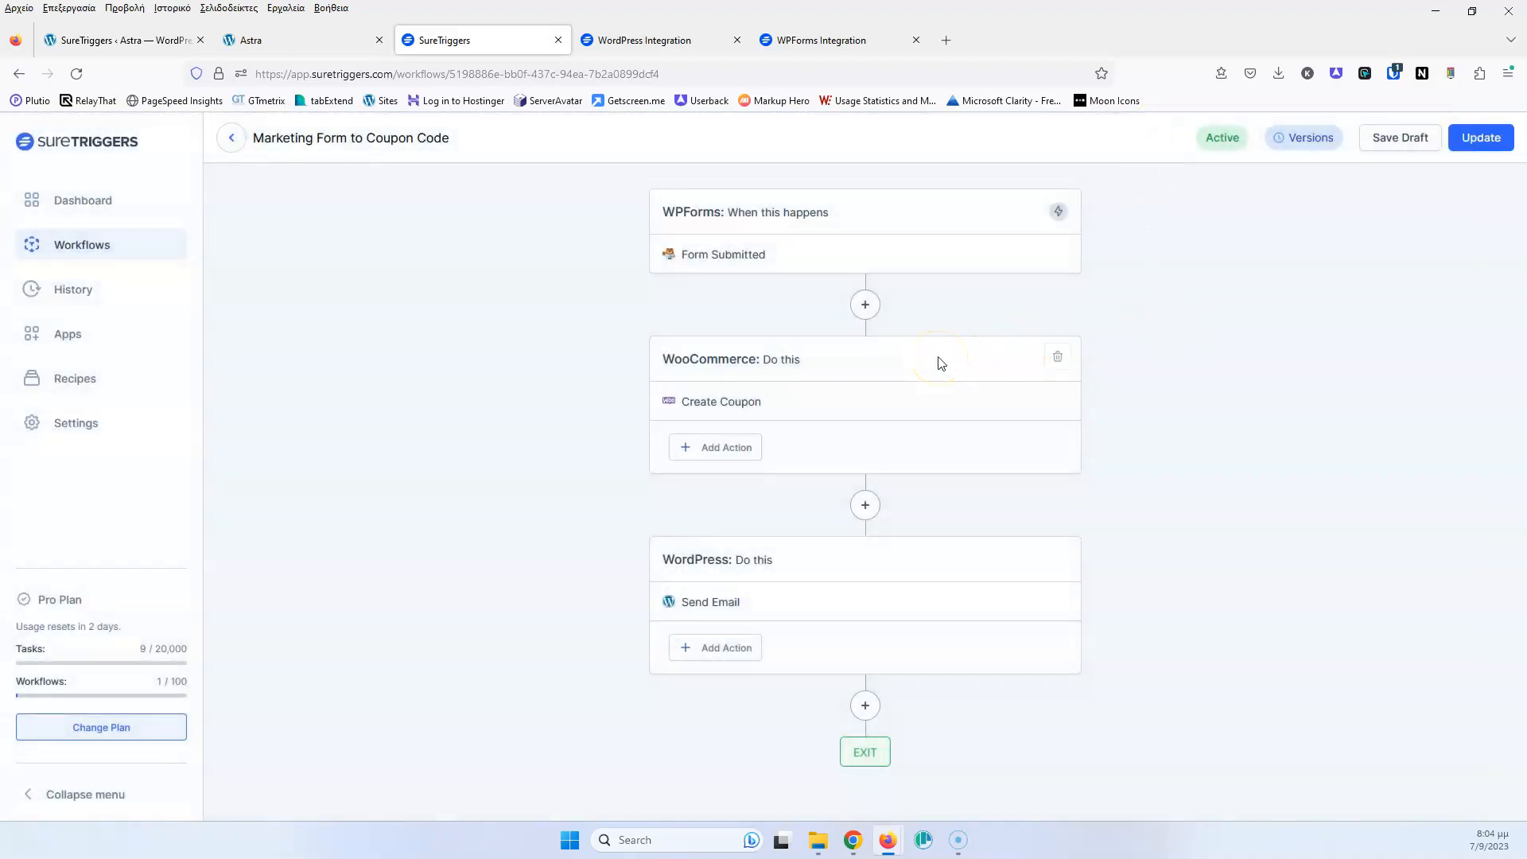
Insert a Delay For 5 Day(s) step between Create Coupon and Send Email, test it and save
{"action": "left_click", "coordinate": [863, 504]}
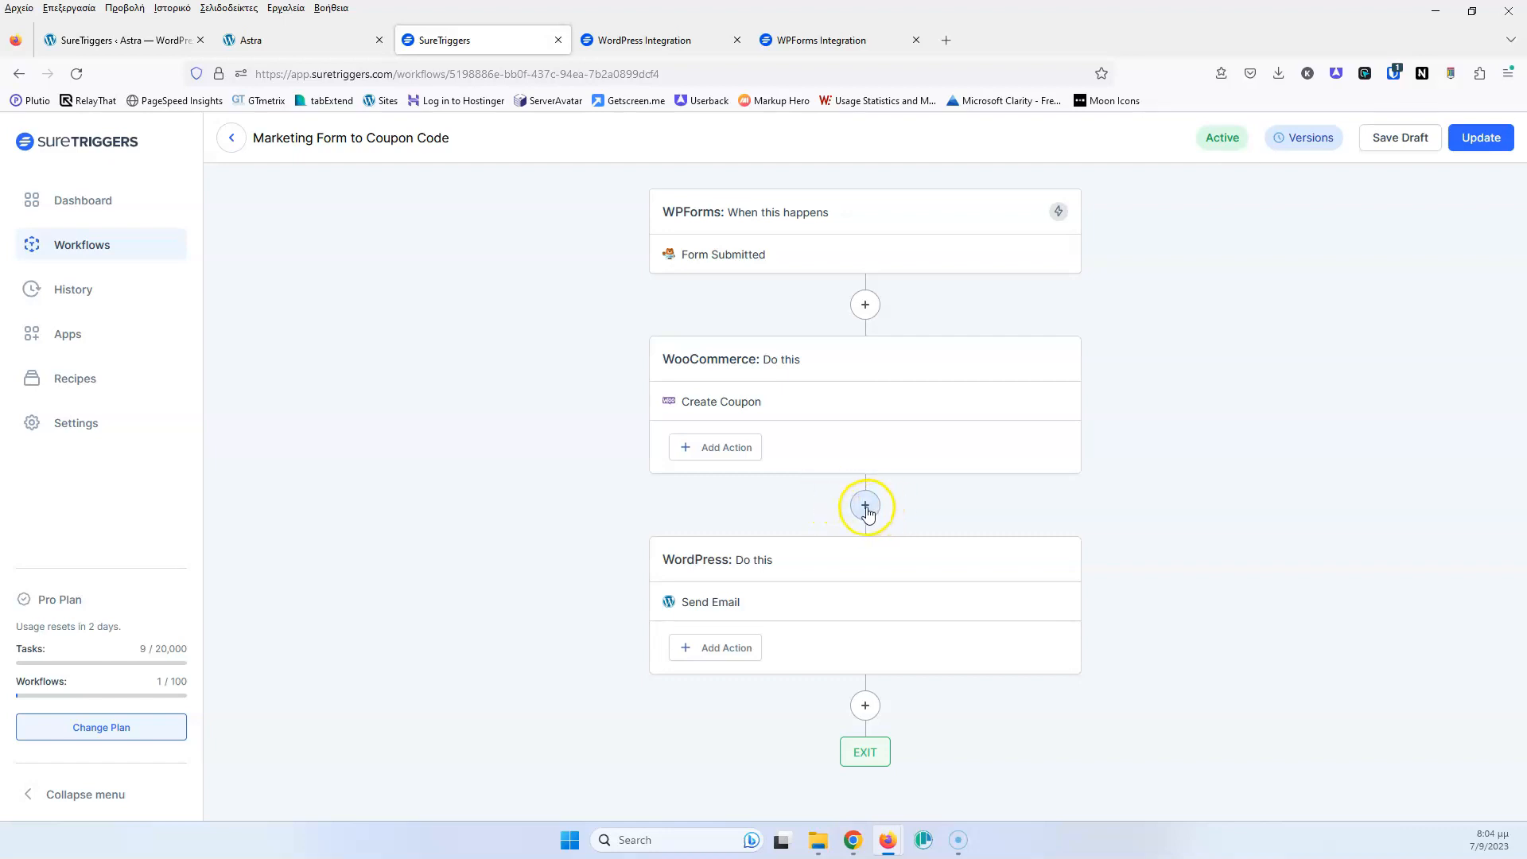
{"action": "left_click", "coordinate": [865, 507]}
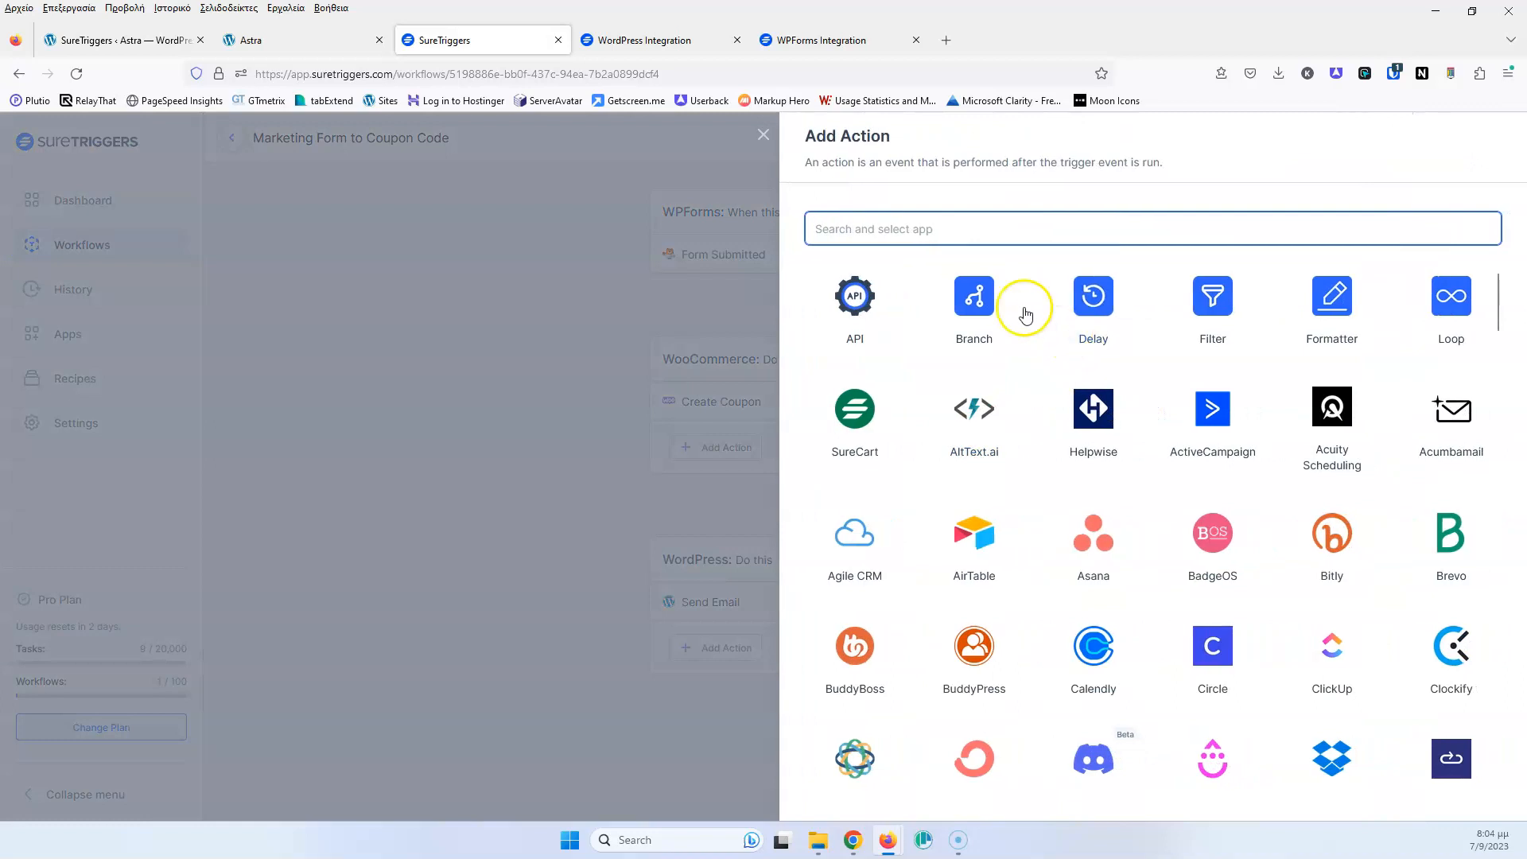
{"action": "left_click", "coordinate": [1101, 306]}
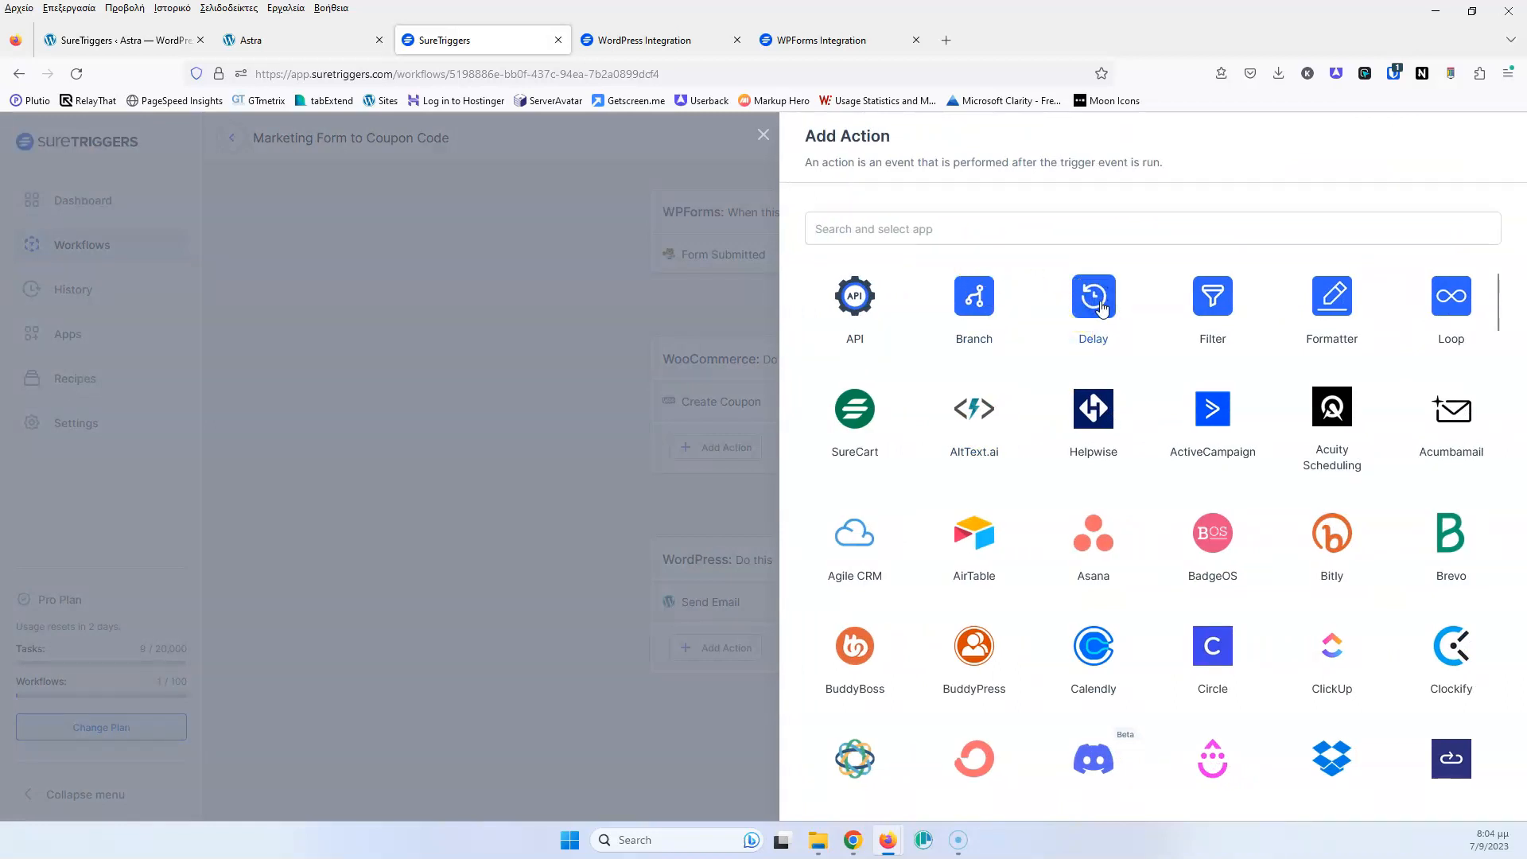
{"action": "left_click", "coordinate": [894, 309]}
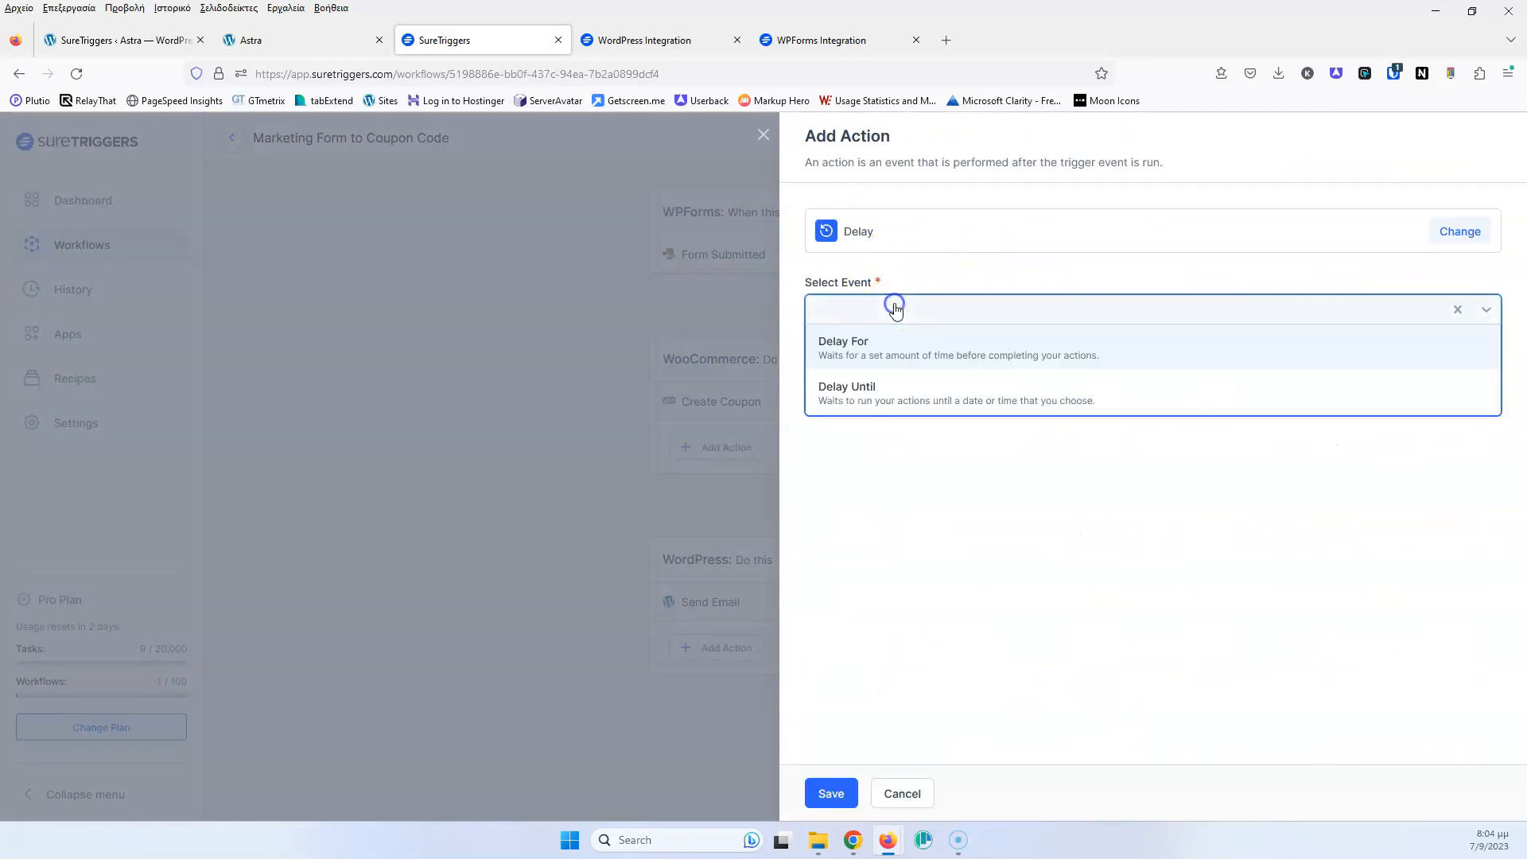
{"action": "left_click", "coordinate": [890, 355]}
{"action": "left_click", "coordinate": [894, 410]}
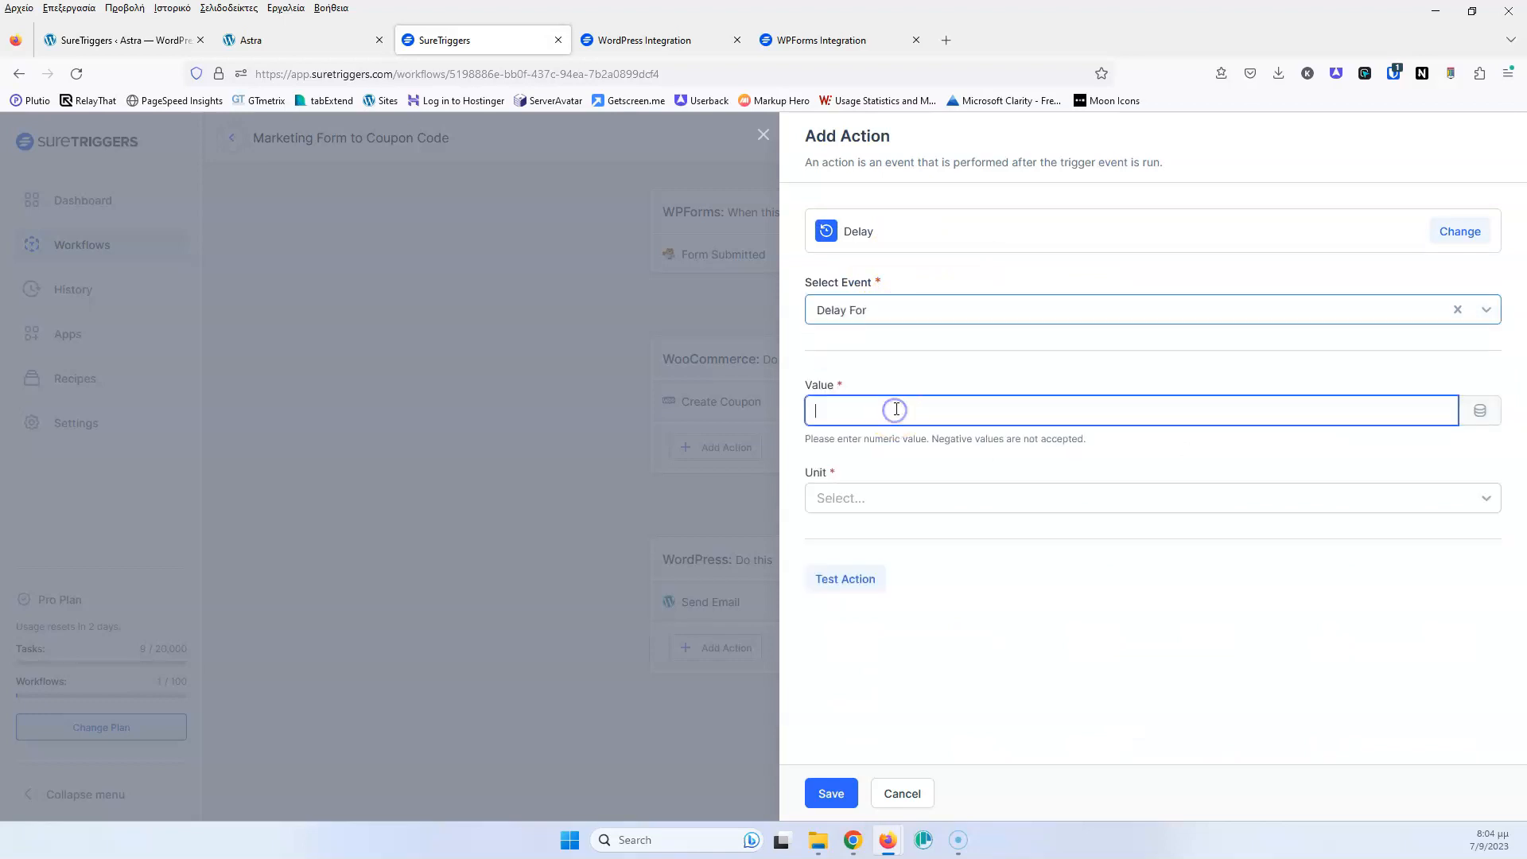
{"action": "left_click", "coordinate": [891, 499]}
{"action": "left_click", "coordinate": [881, 628]}
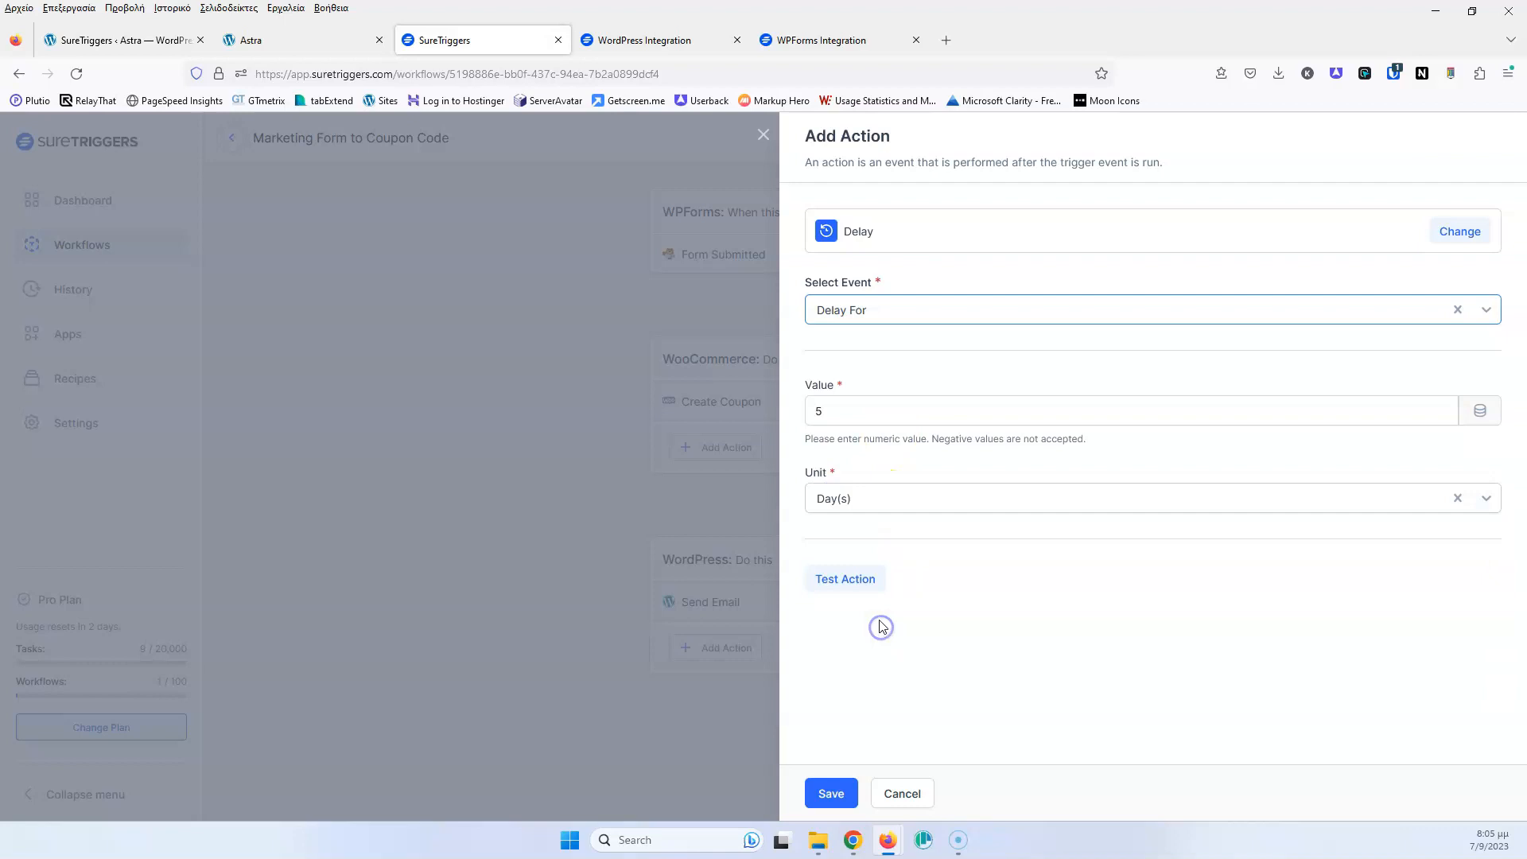
{"action": "left_click", "coordinate": [848, 581]}
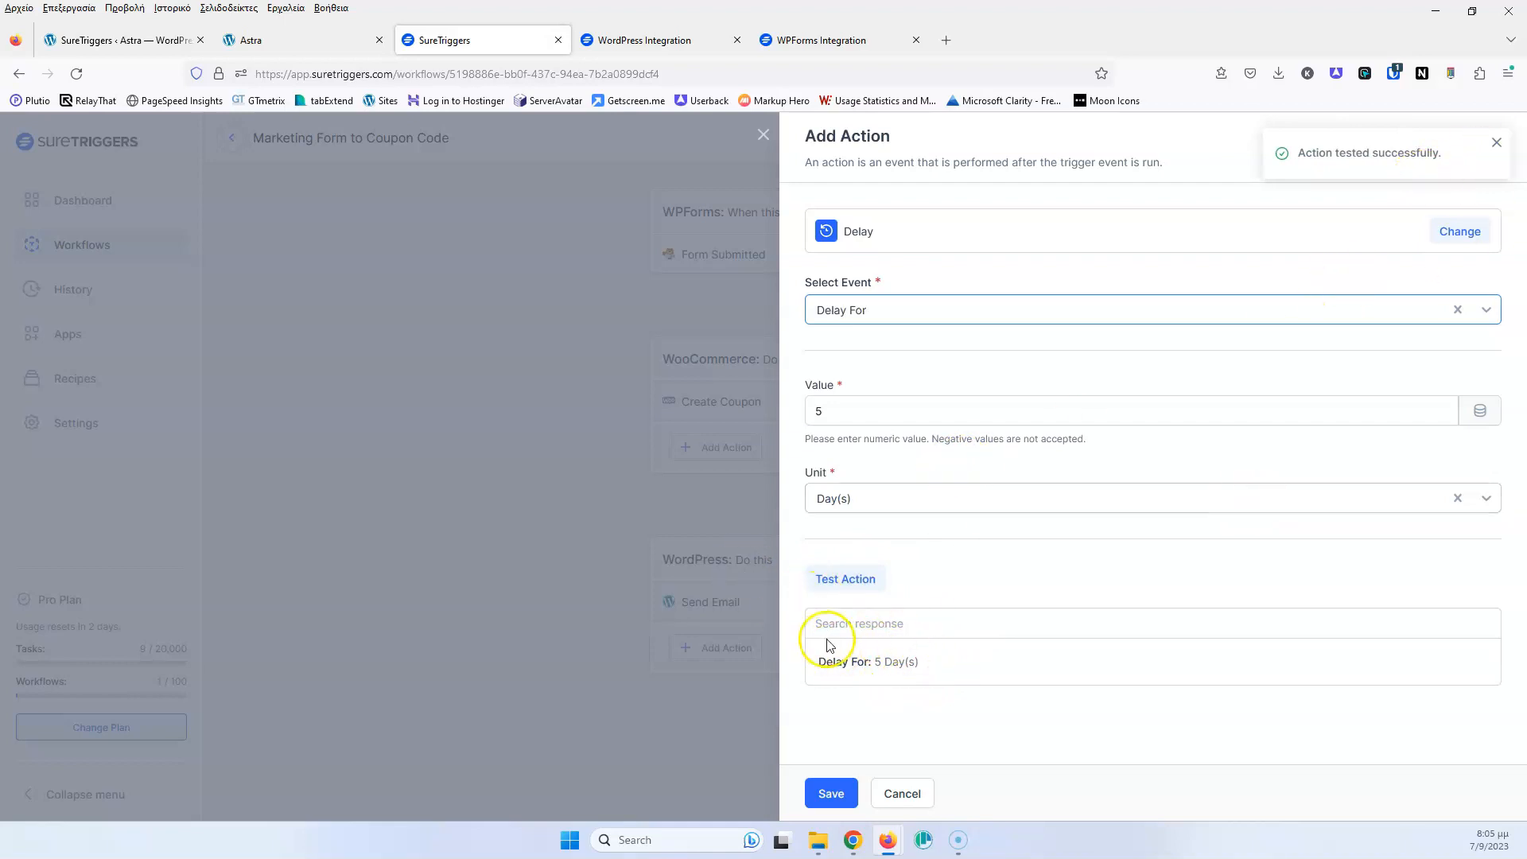
{"action": "left_click", "coordinate": [830, 791]}
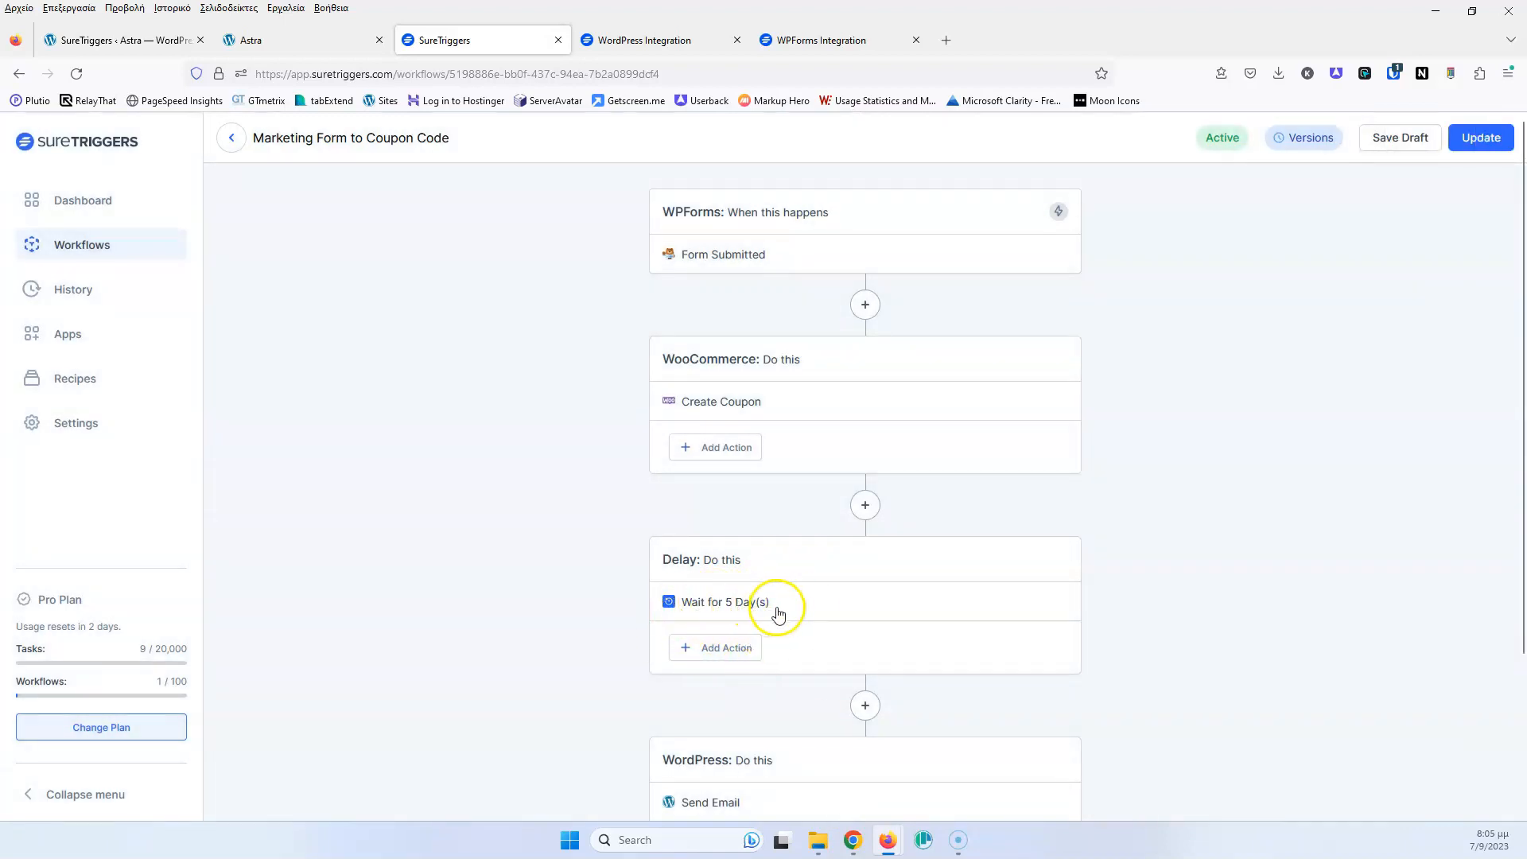
Update the workflow with the delay step and view Version History listing the new v2
{"action": "scroll", "coordinate": [743, 597], "scroll_direction": "down", "scroll_amount": 2}
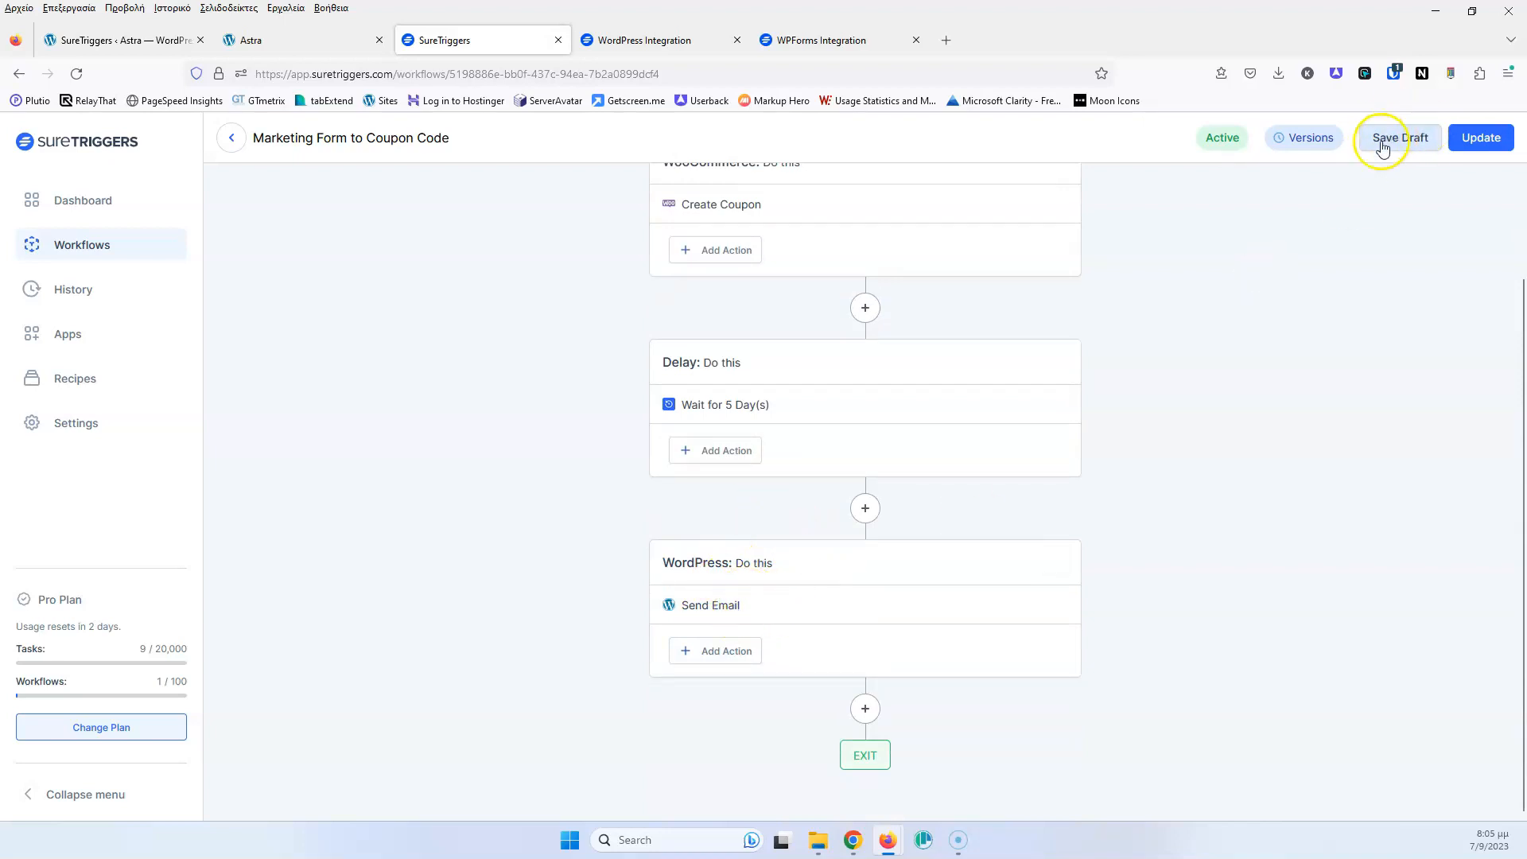
{"action": "left_click", "coordinate": [1332, 142]}
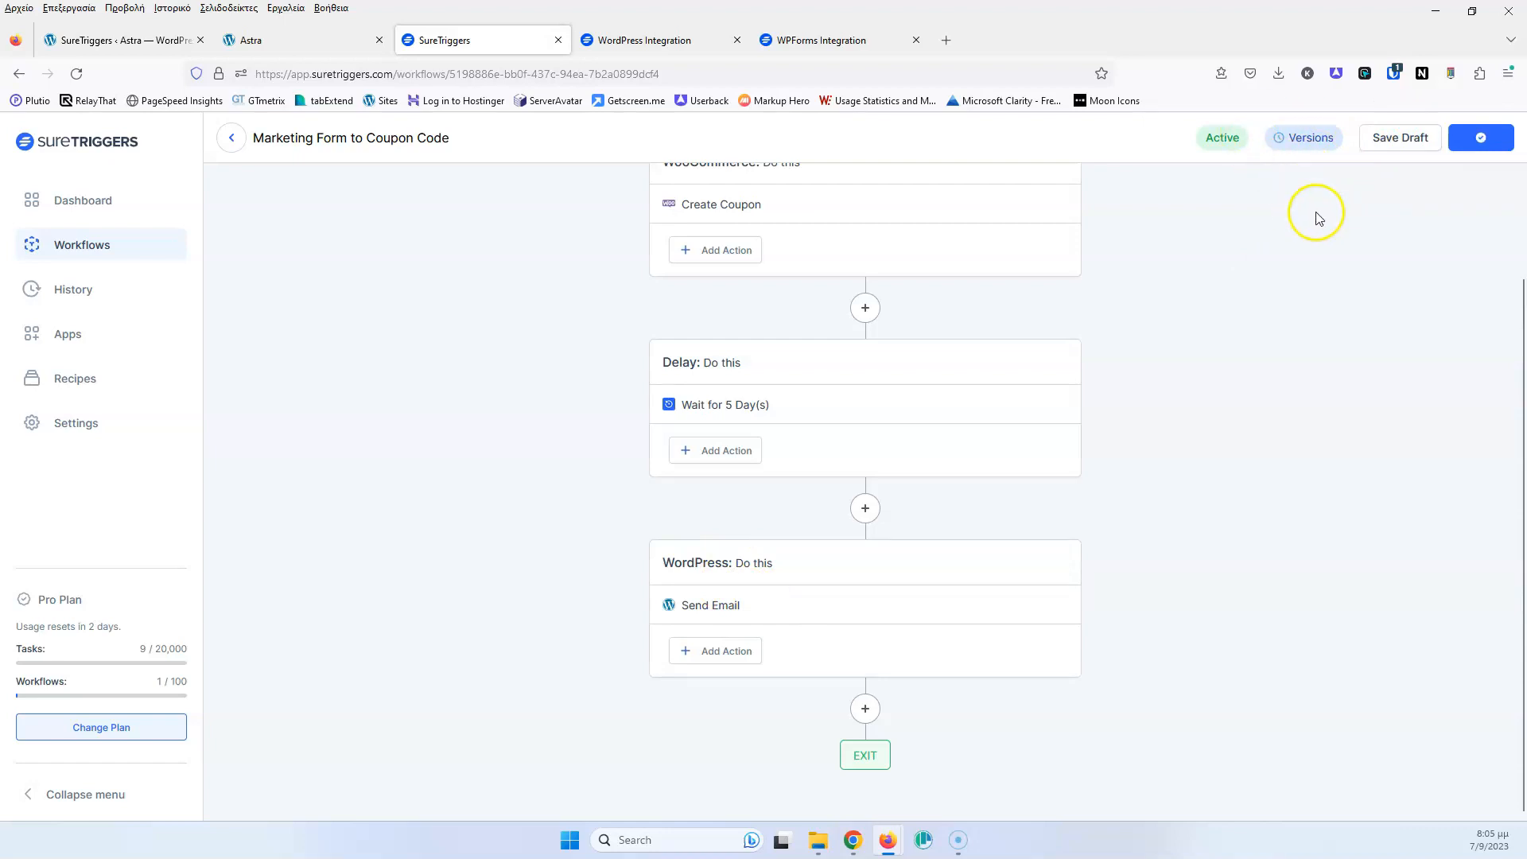
{"action": "left_click", "coordinate": [1307, 147]}
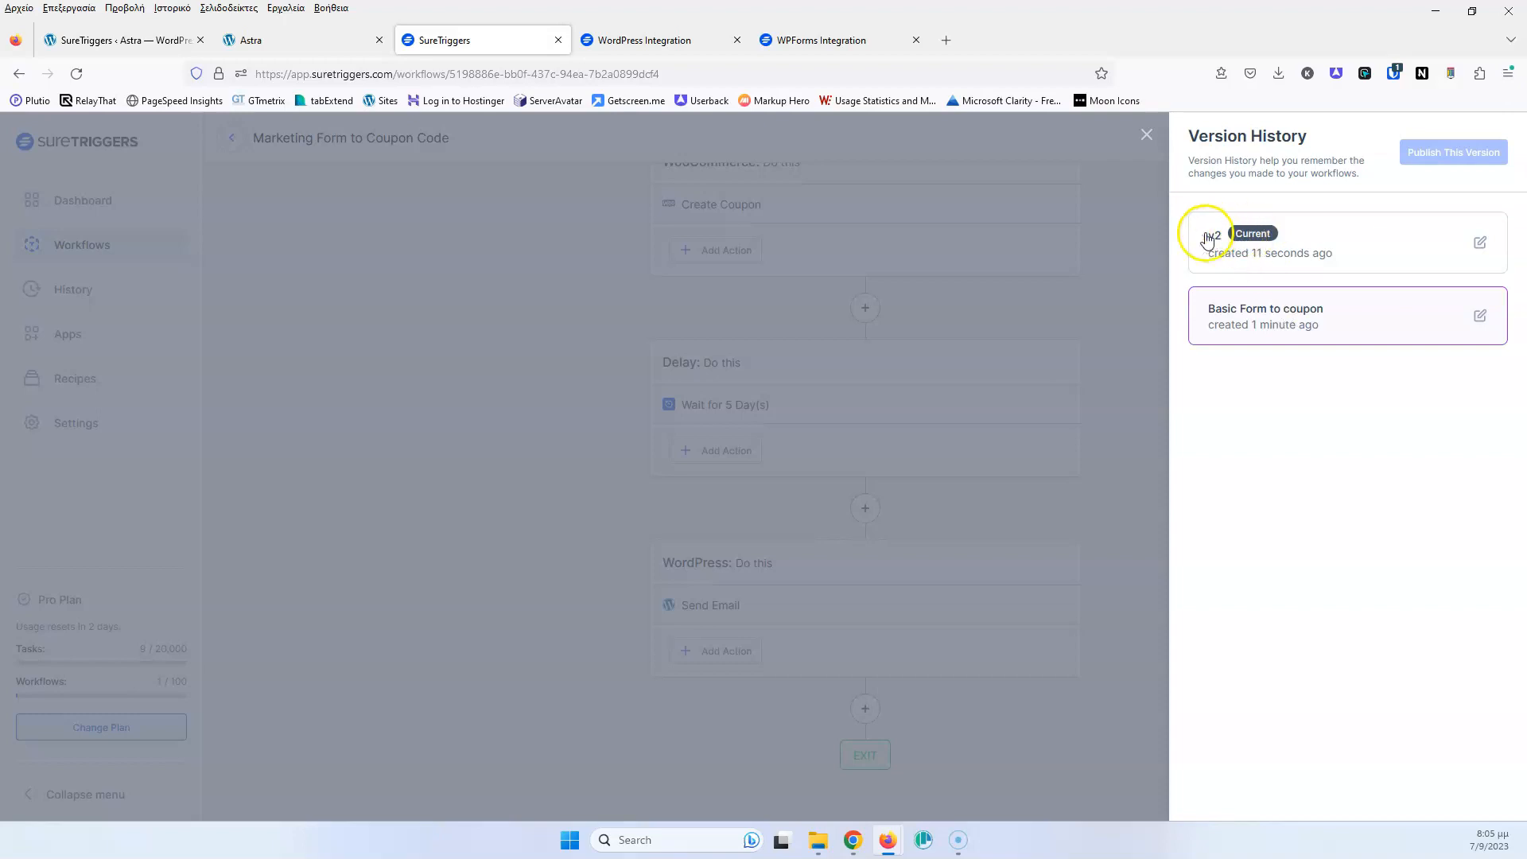
Rename v2 to 'Delay 5 days', republish the 'Basic Form to coupon' version, and update the workflow
{"action": "left_click", "coordinate": [1479, 242]}
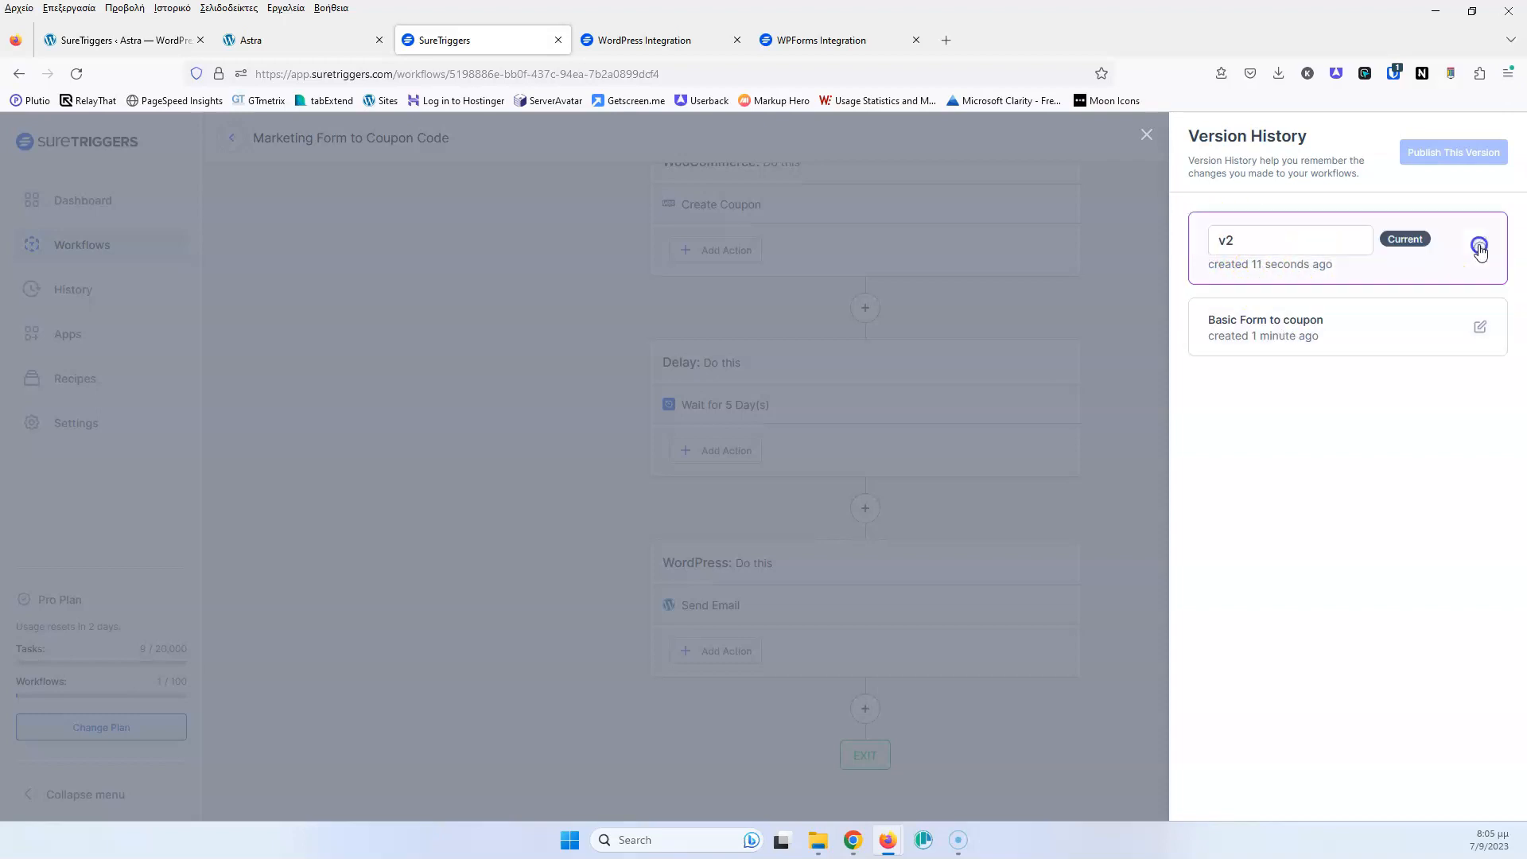
{"action": "left_click", "coordinate": [1248, 239]}
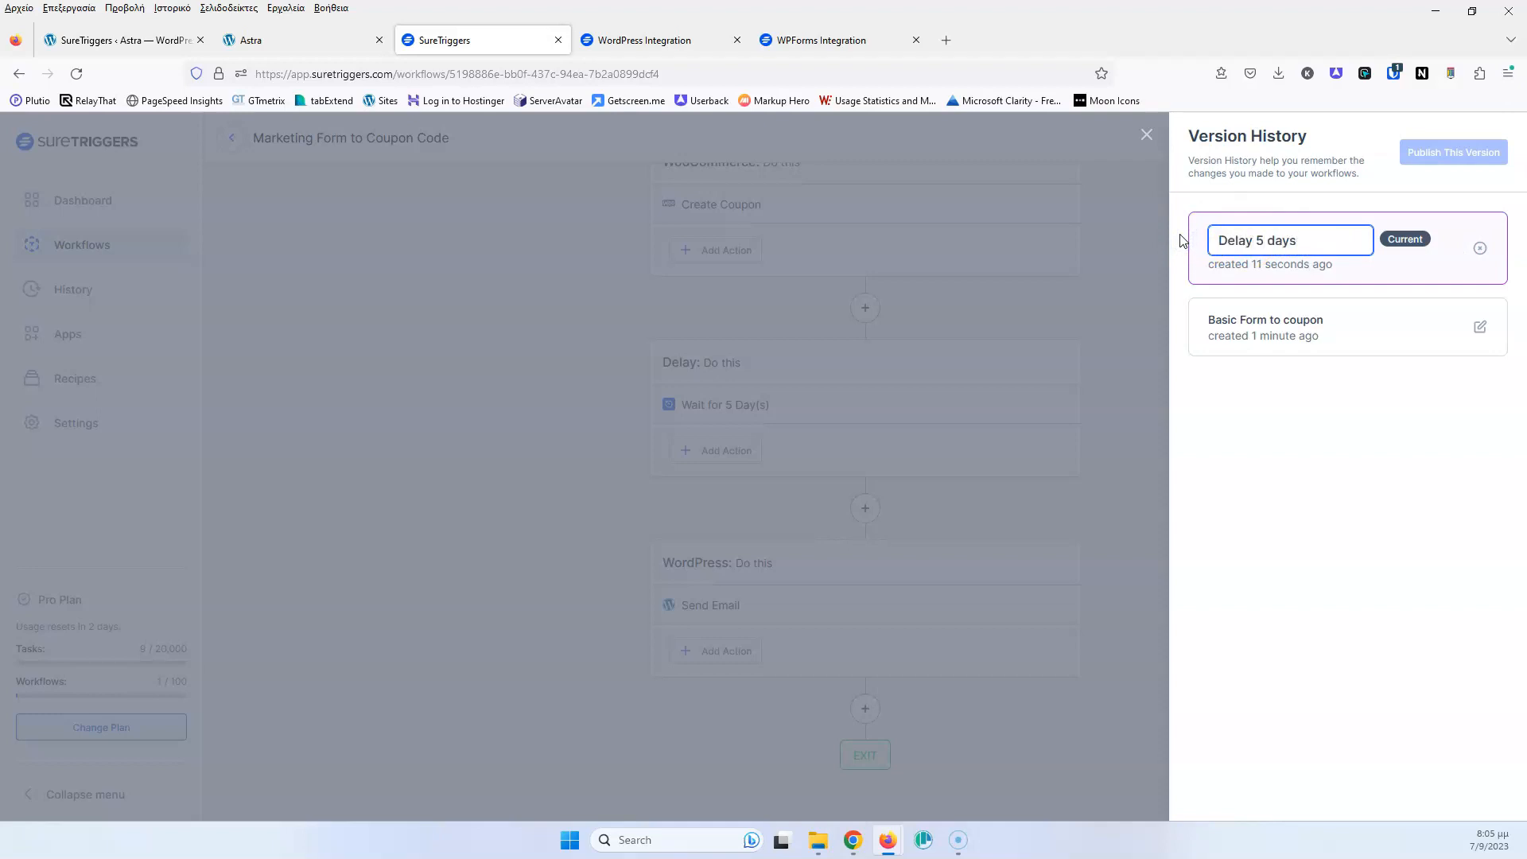
{"action": "left_click", "coordinate": [1316, 331]}
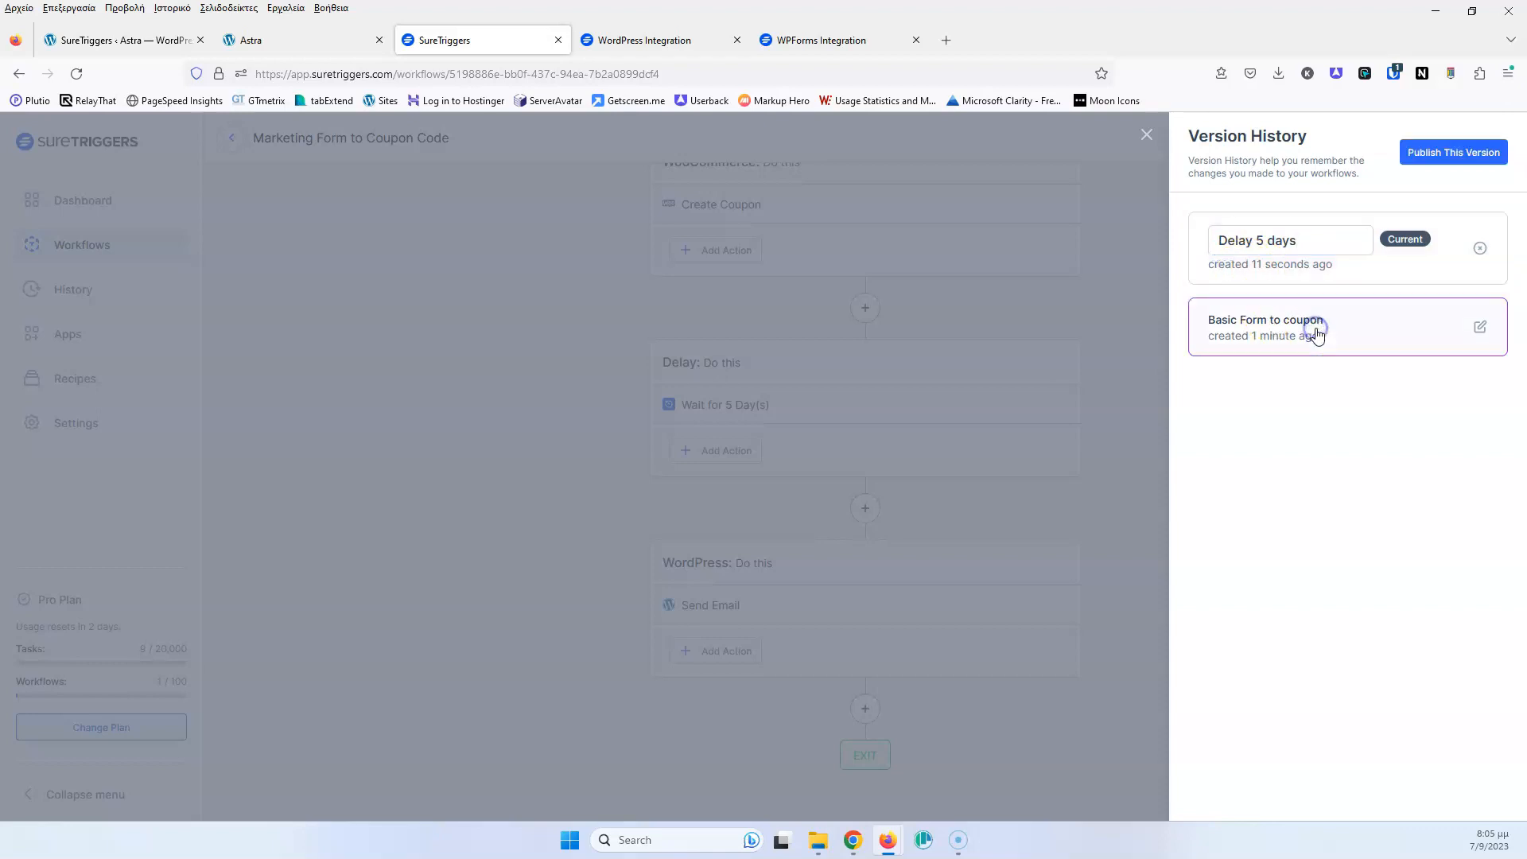
{"action": "left_click", "coordinate": [1445, 327]}
{"action": "left_click", "coordinate": [1467, 156]}
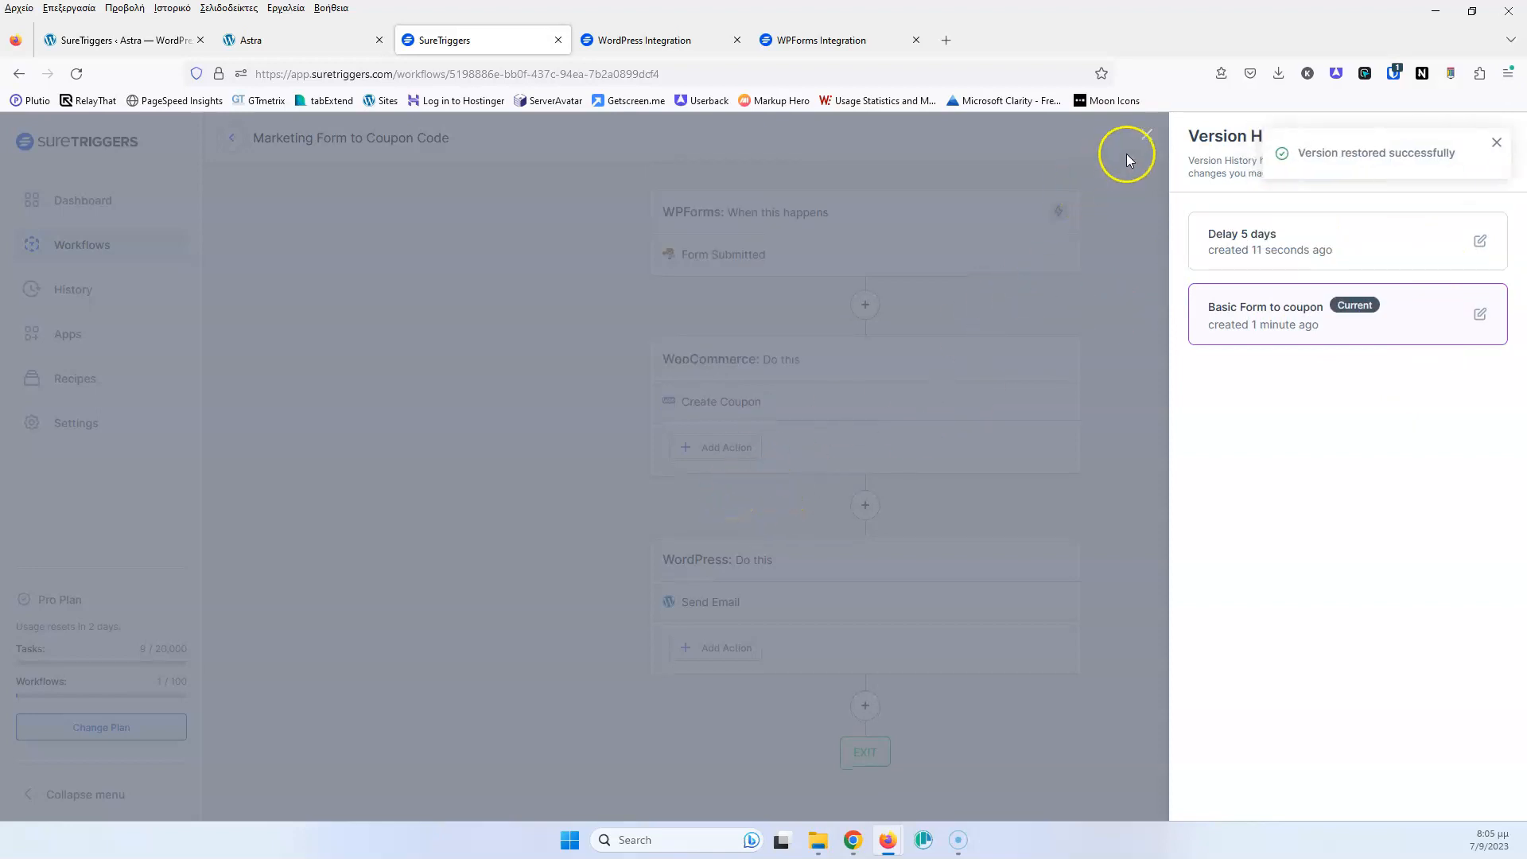
{"action": "left_click", "coordinate": [1146, 137]}
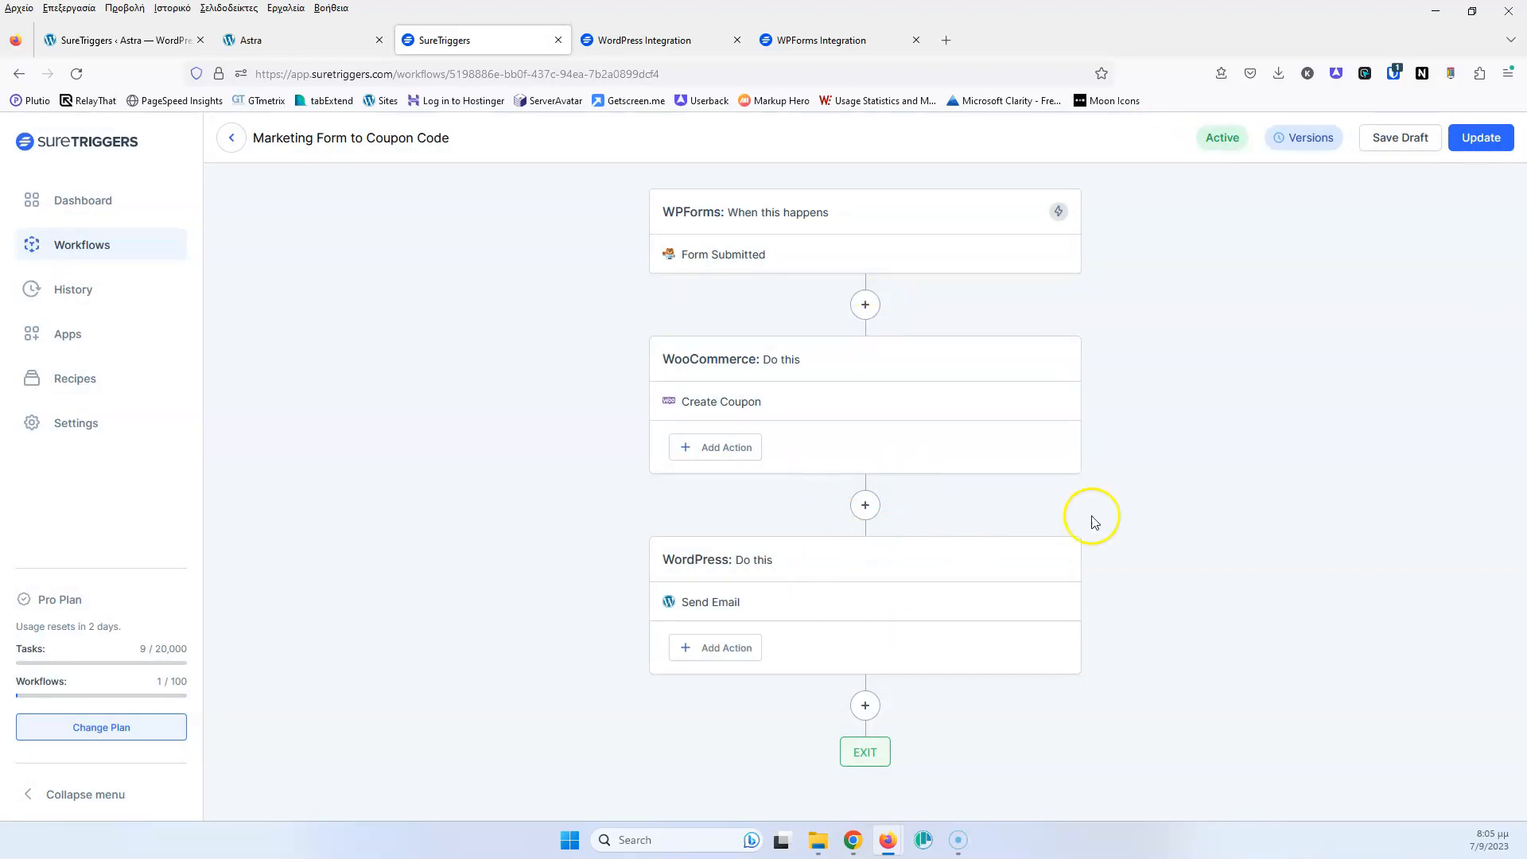
{"action": "left_click", "coordinate": [1480, 137]}
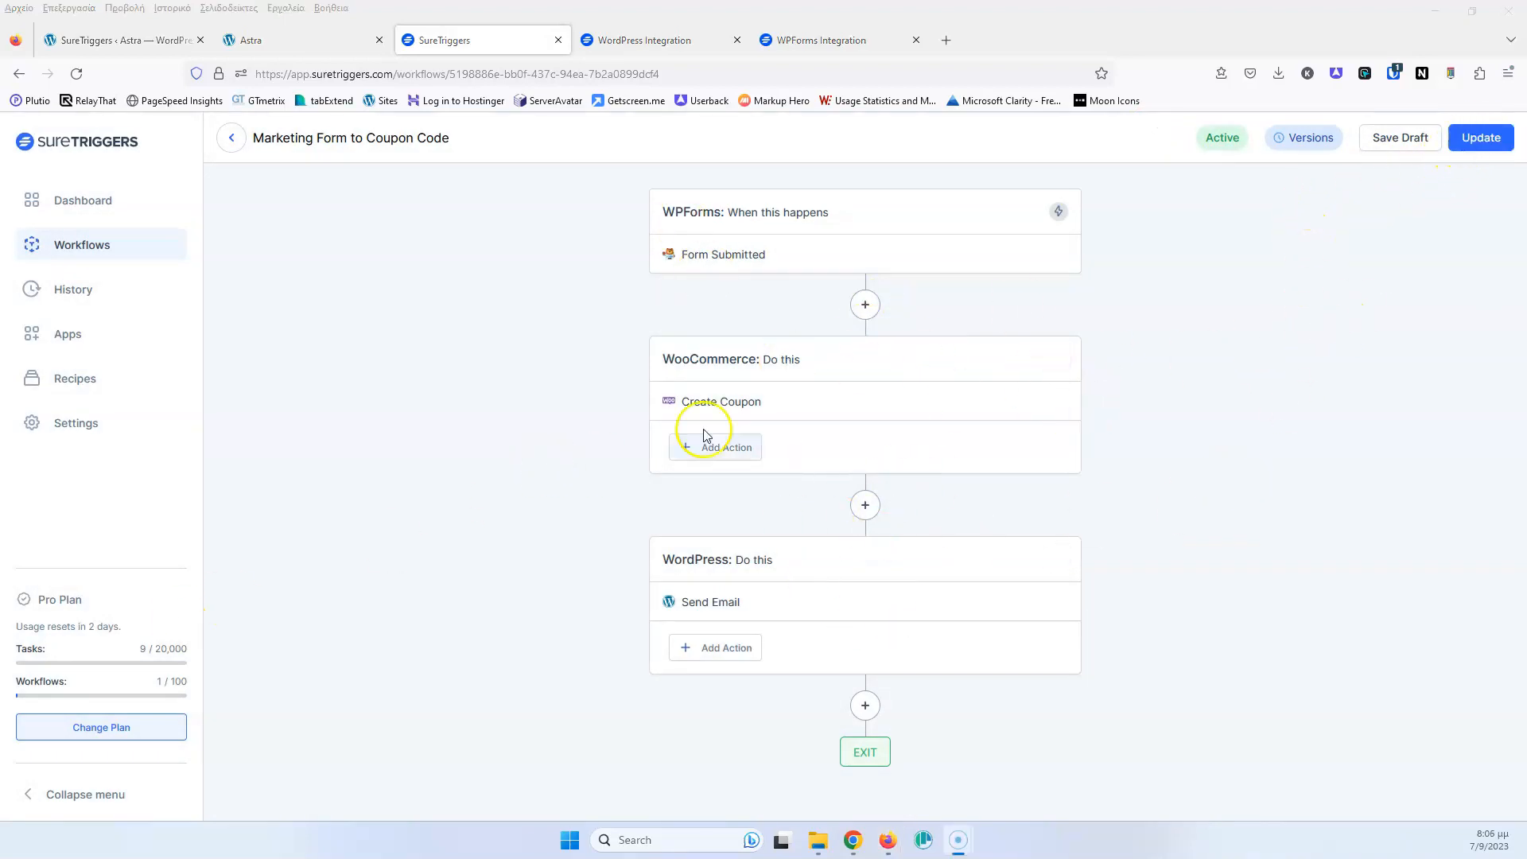
Reload the Astra site's discount form and fill in the Name and Email fields from saved suggestions
{"action": "left_click", "coordinate": [312, 42]}
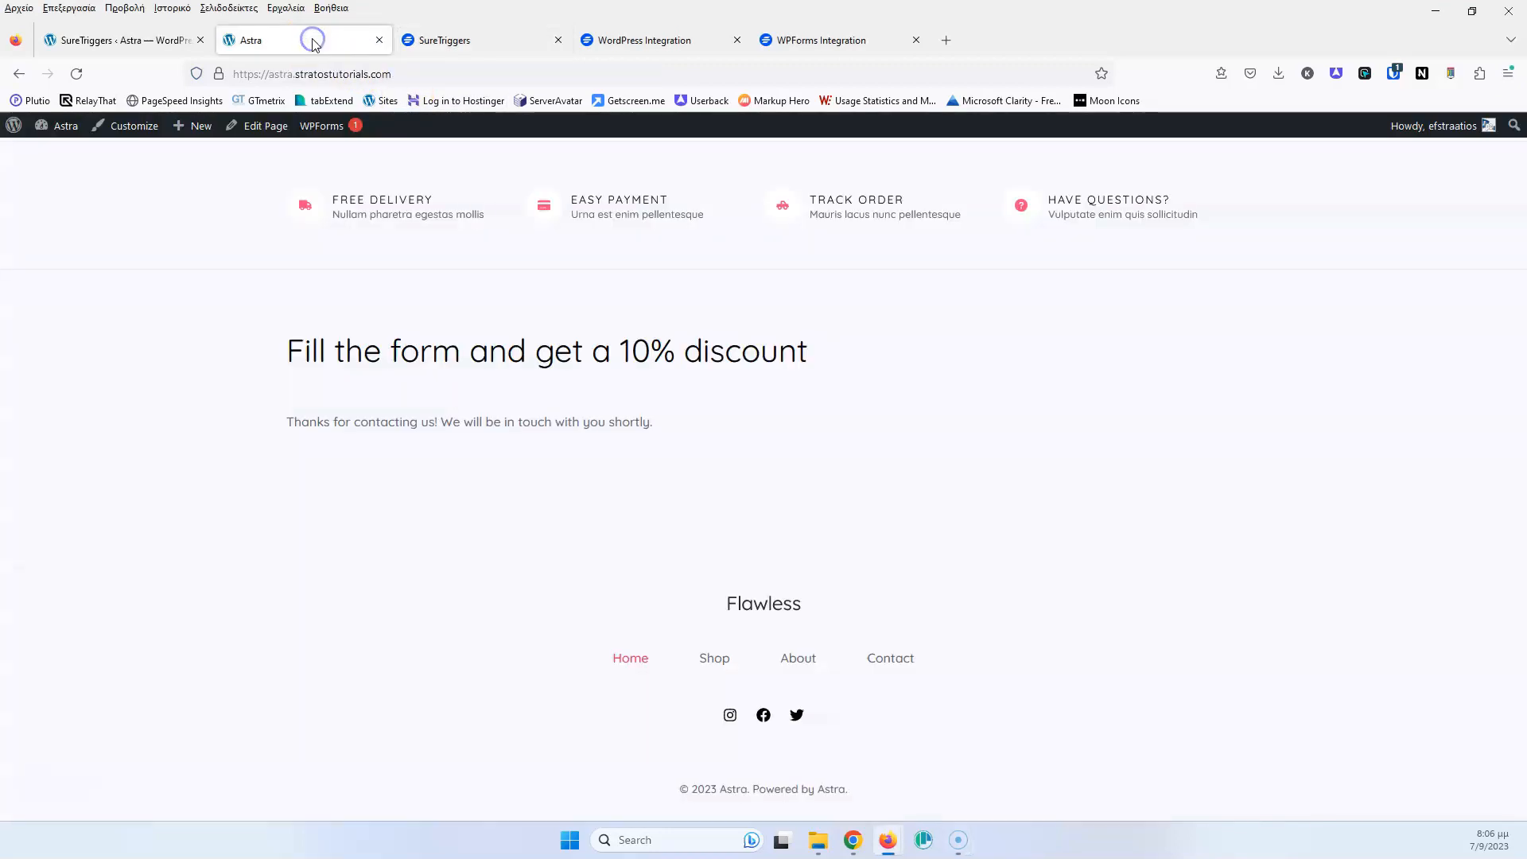
{"action": "left_click", "coordinate": [76, 73]}
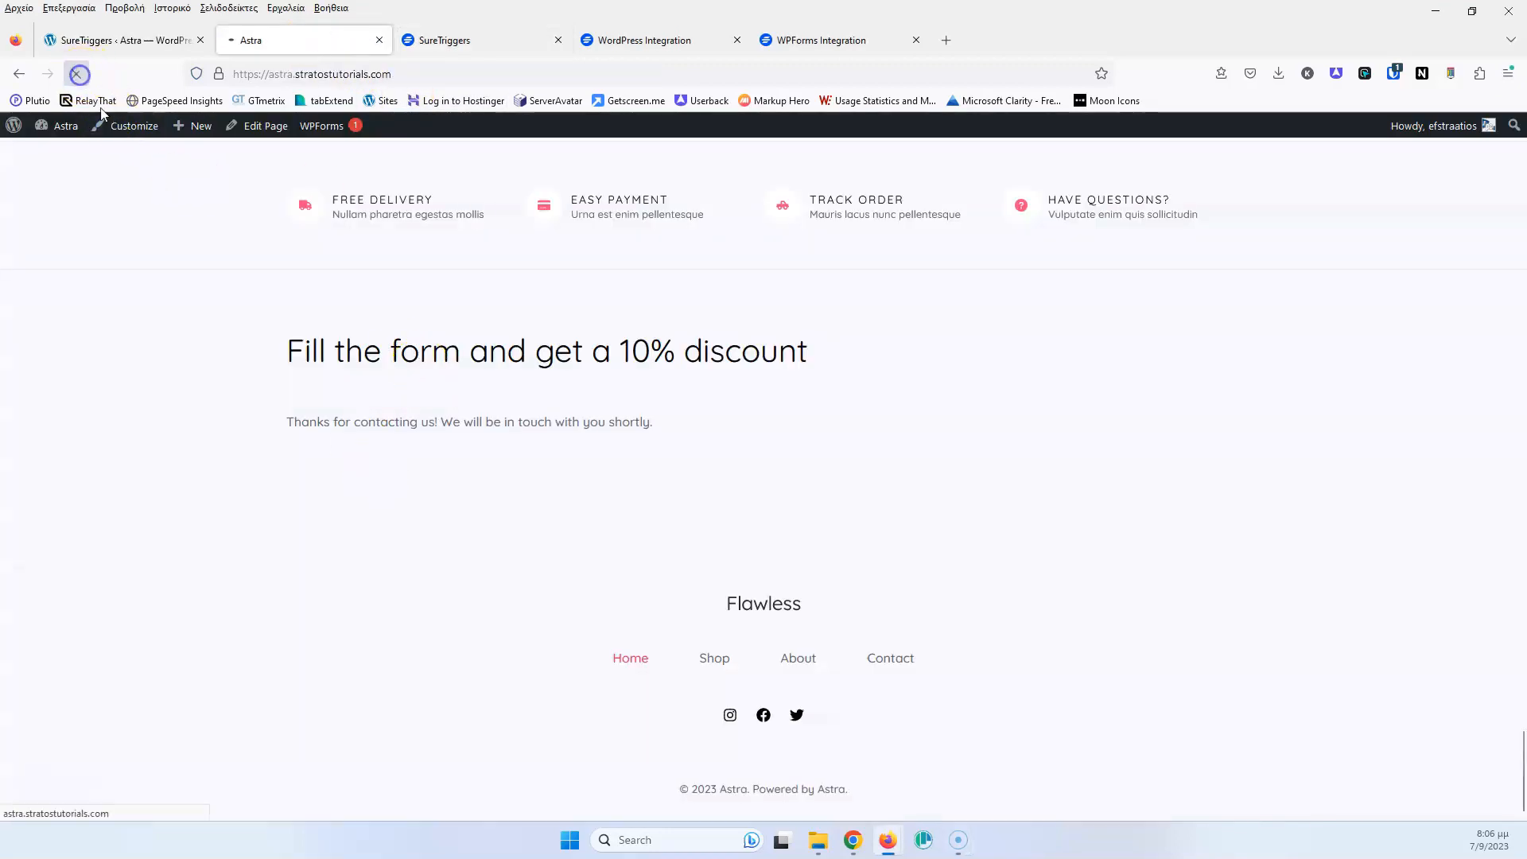
{"action": "left_click", "coordinate": [377, 464]}
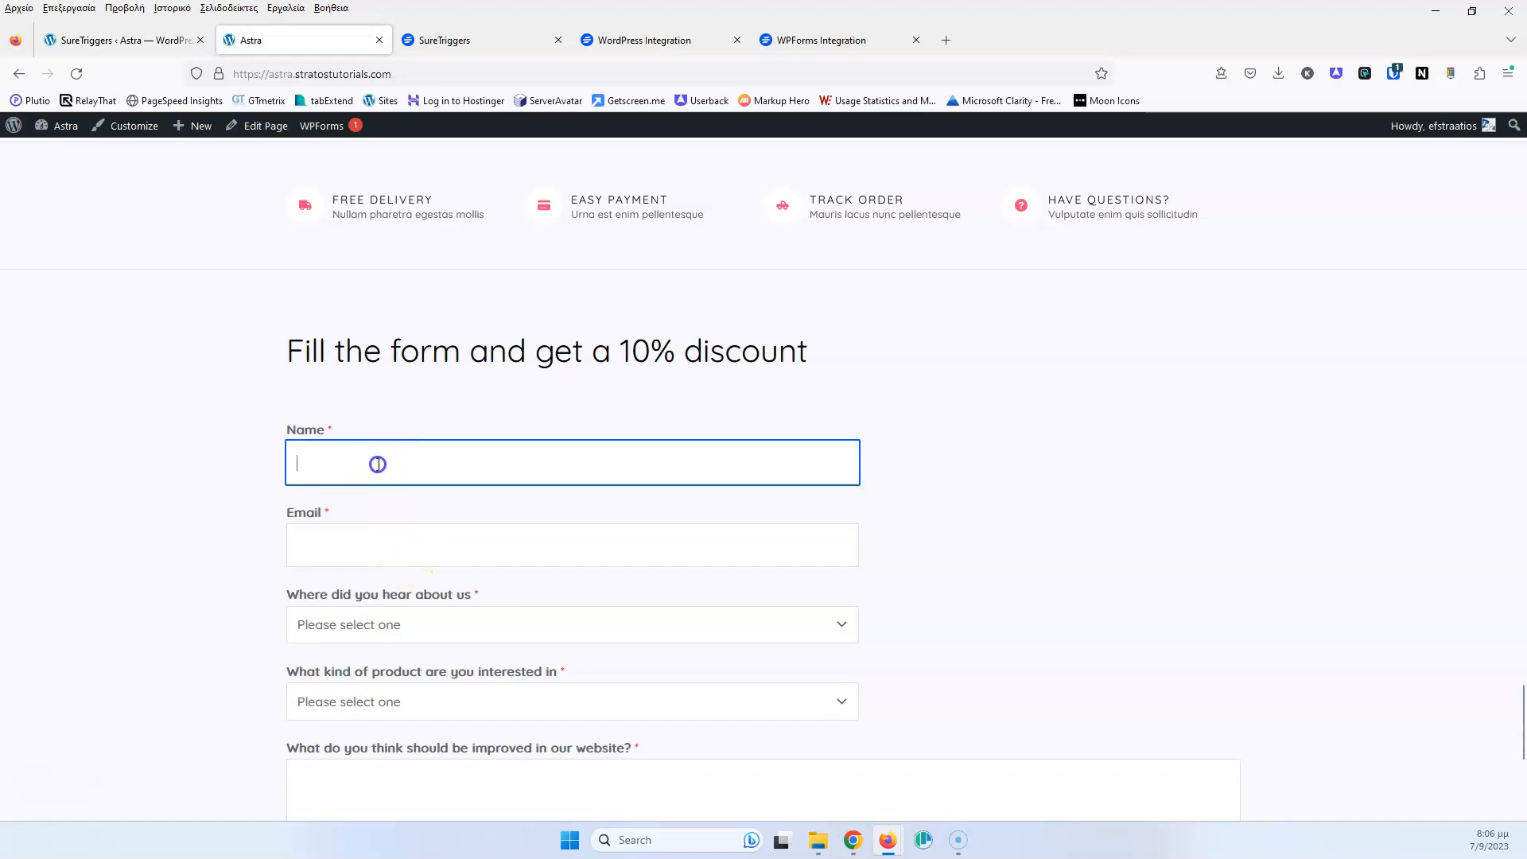
{"action": "type", "text": "Strat"}
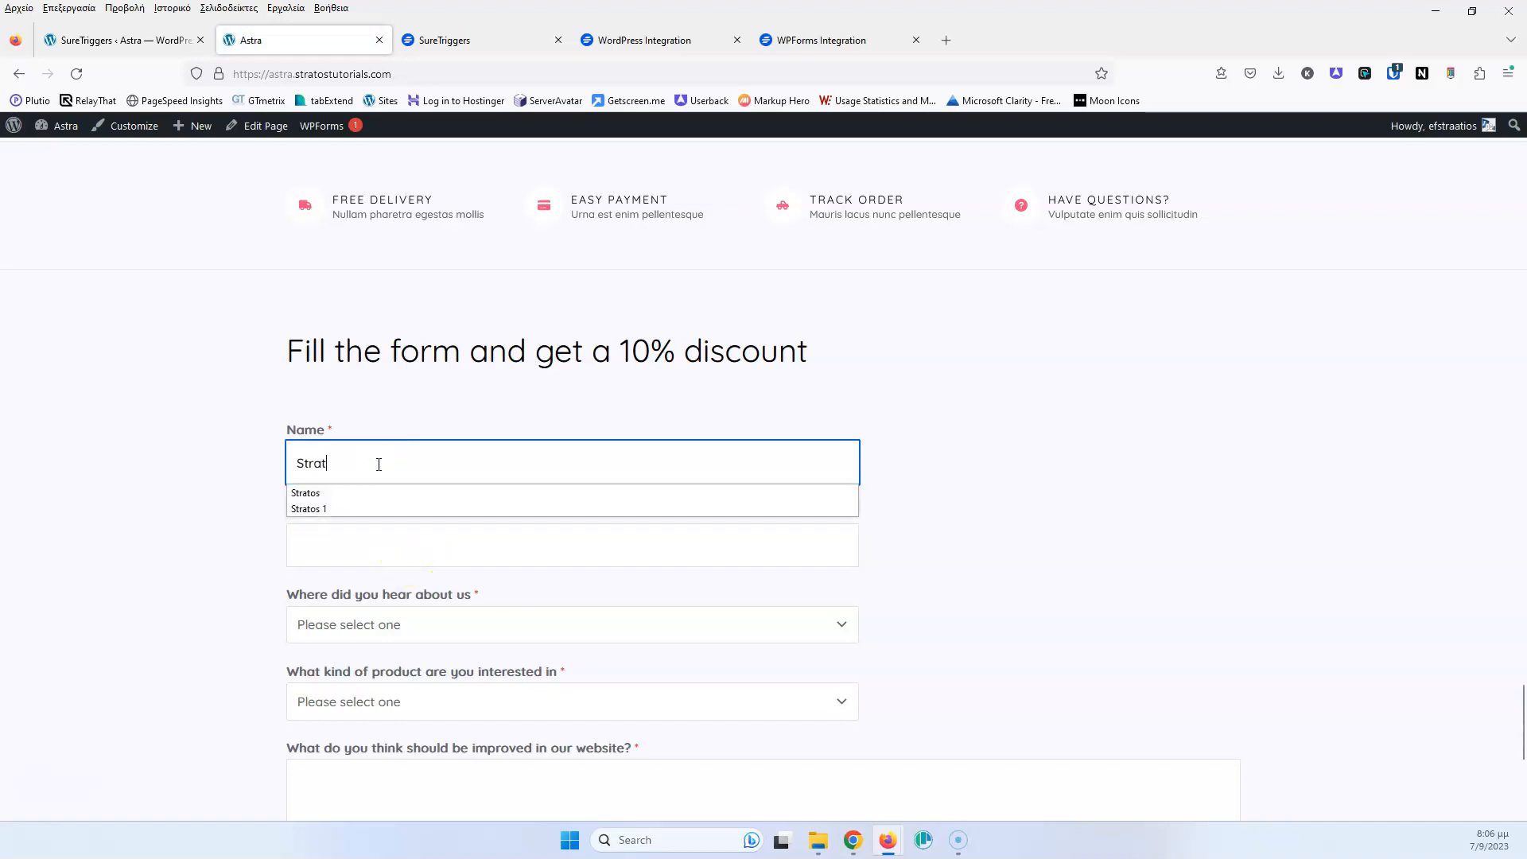
{"action": "key", "text": "Down"}
{"action": "key", "text": "Escape"}
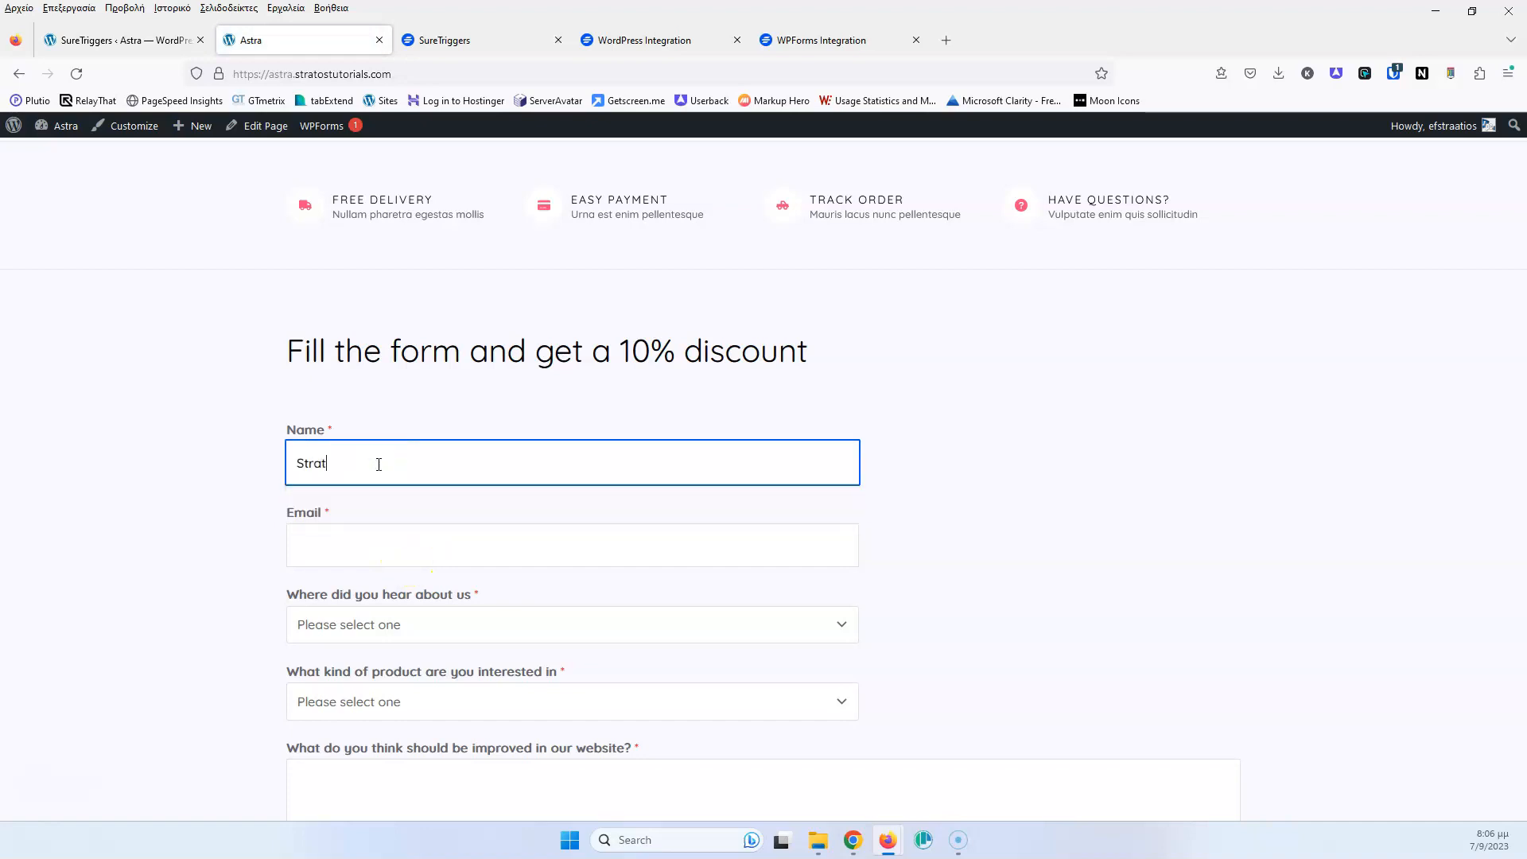
{"action": "left_click", "coordinate": [371, 547]}
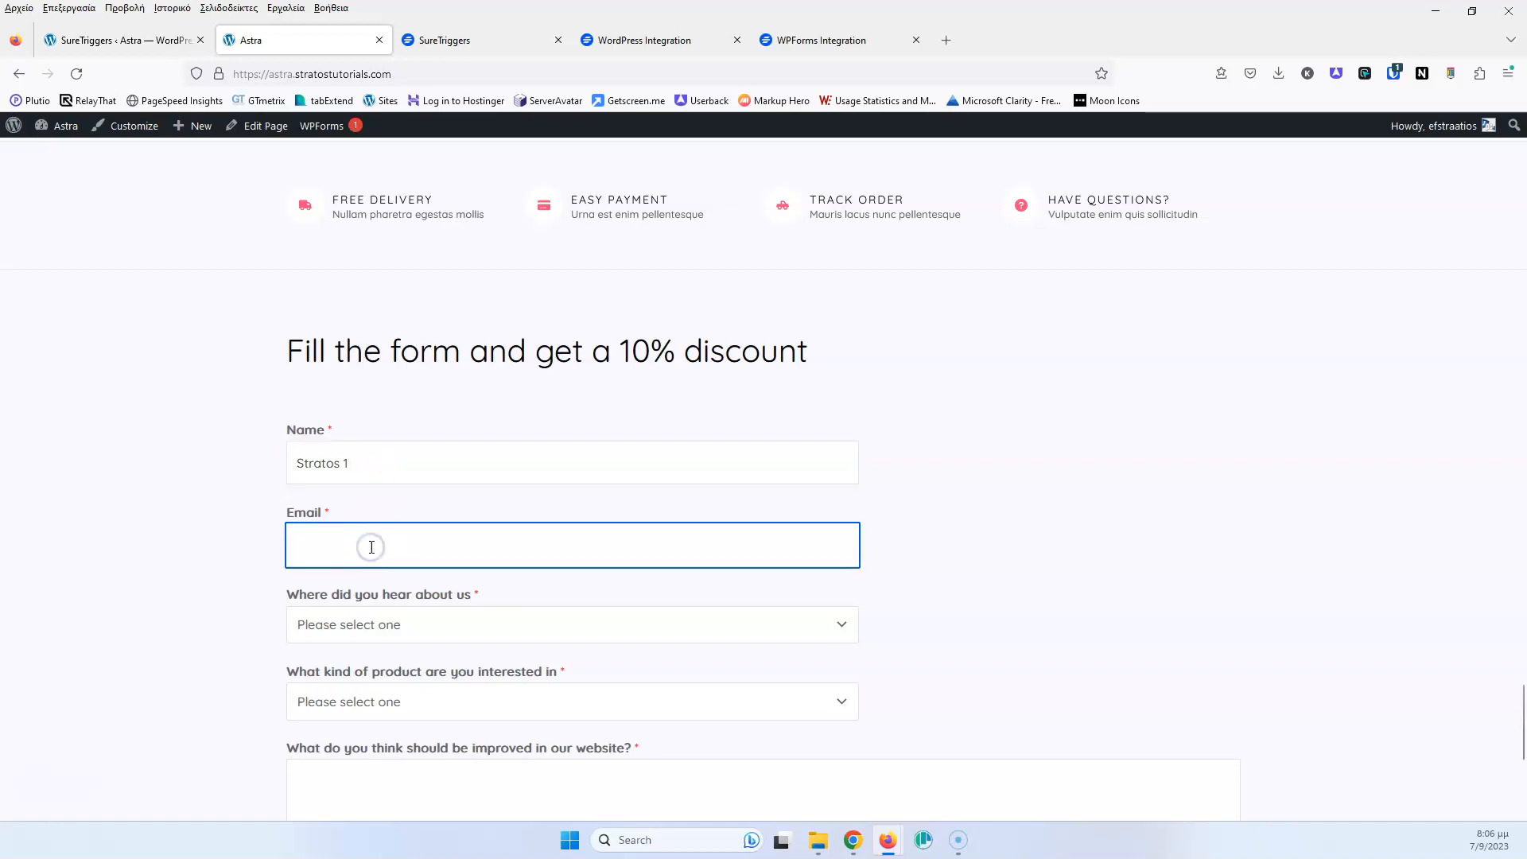
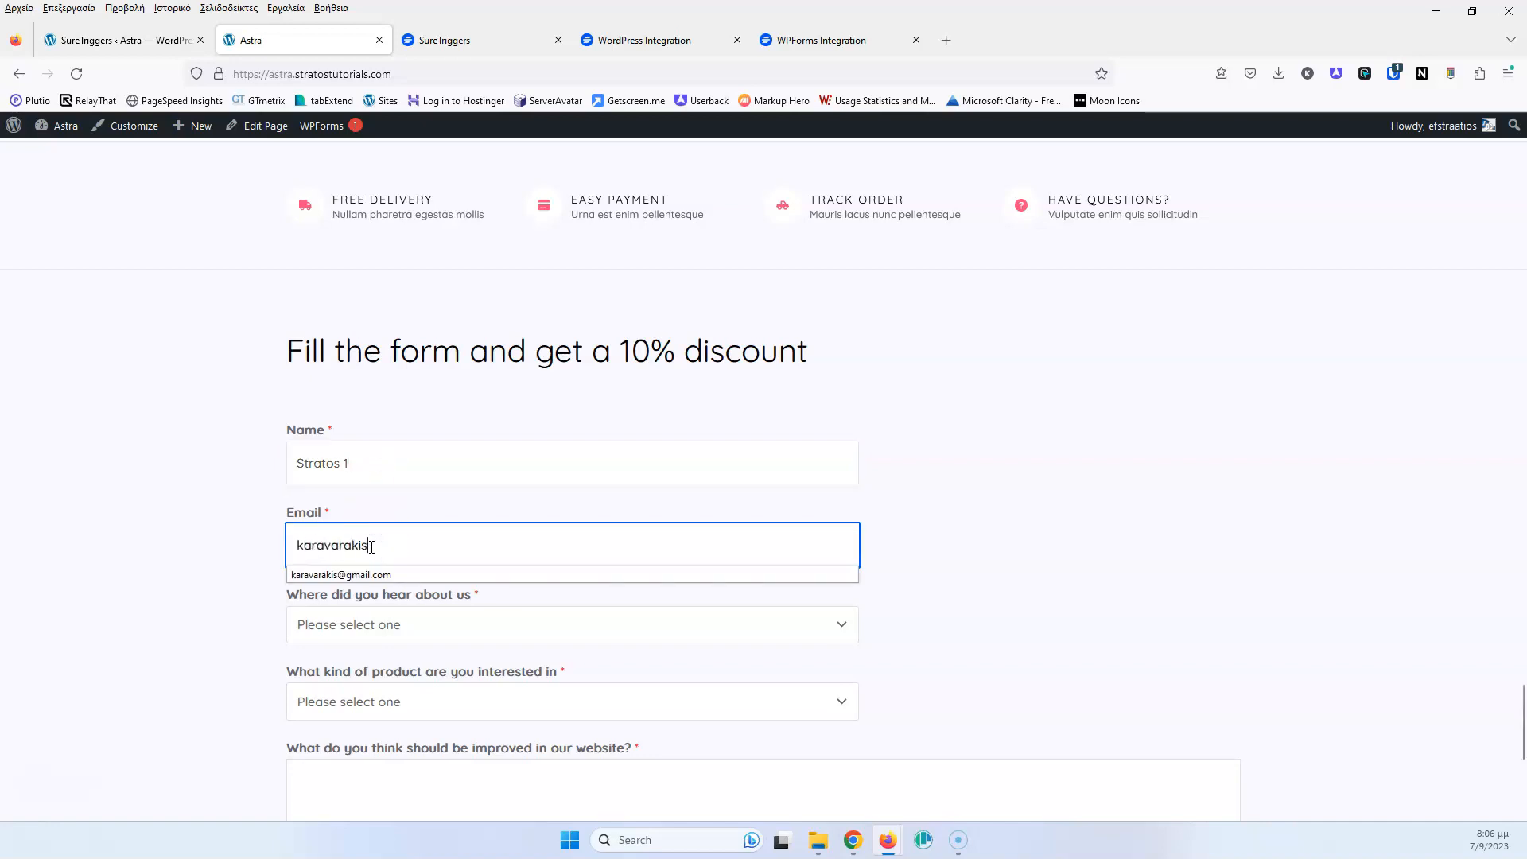
{"action": "left_click", "coordinate": [374, 572]}
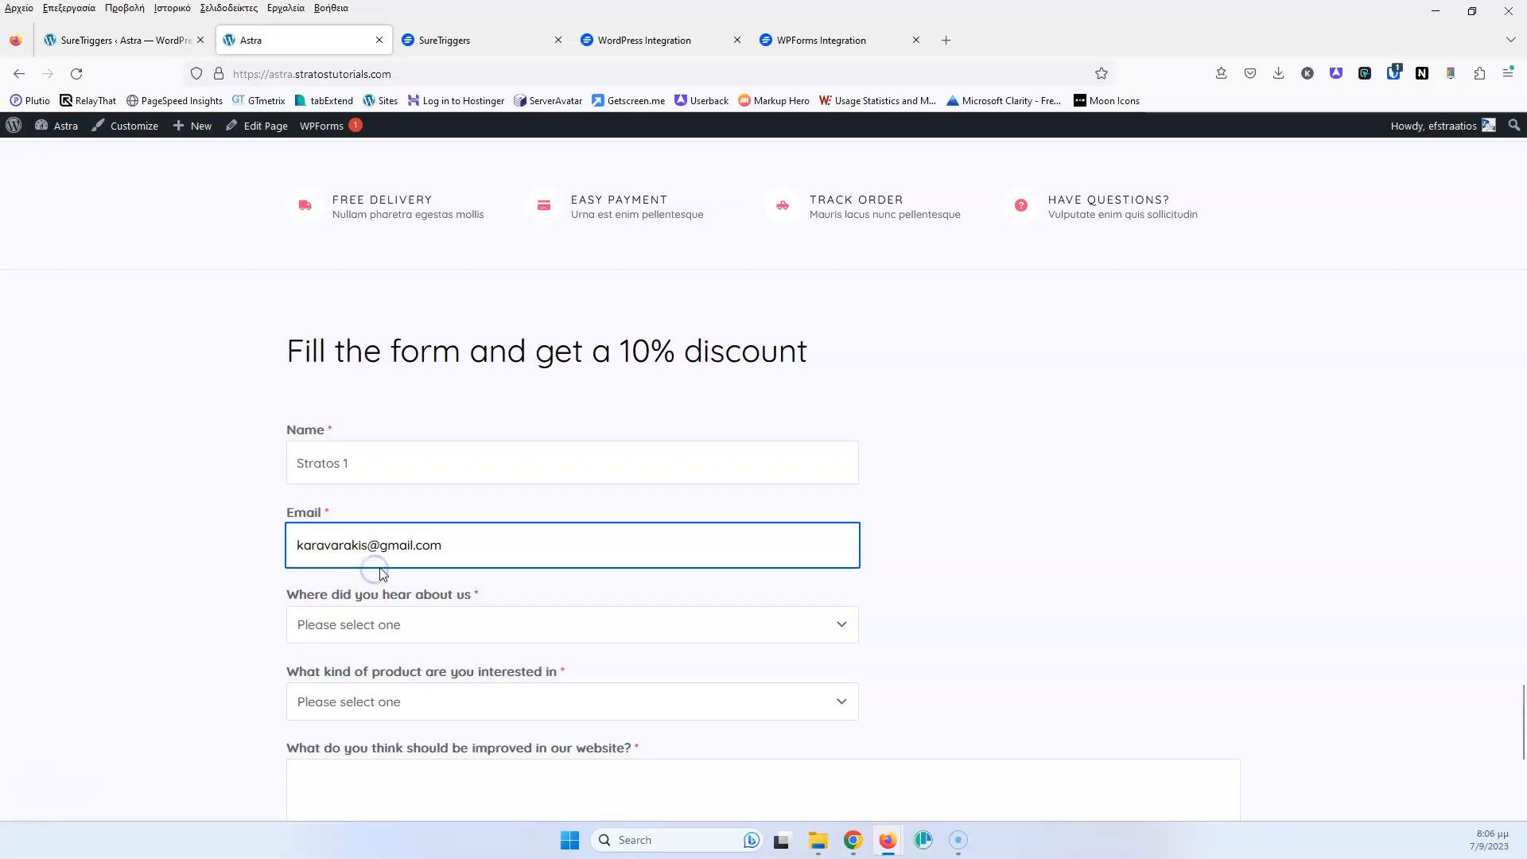
Choose Facebook as referral source and Both as product interest, add the 'Beter prices' suggestion, and submit
{"action": "left_click", "coordinate": [410, 625]}
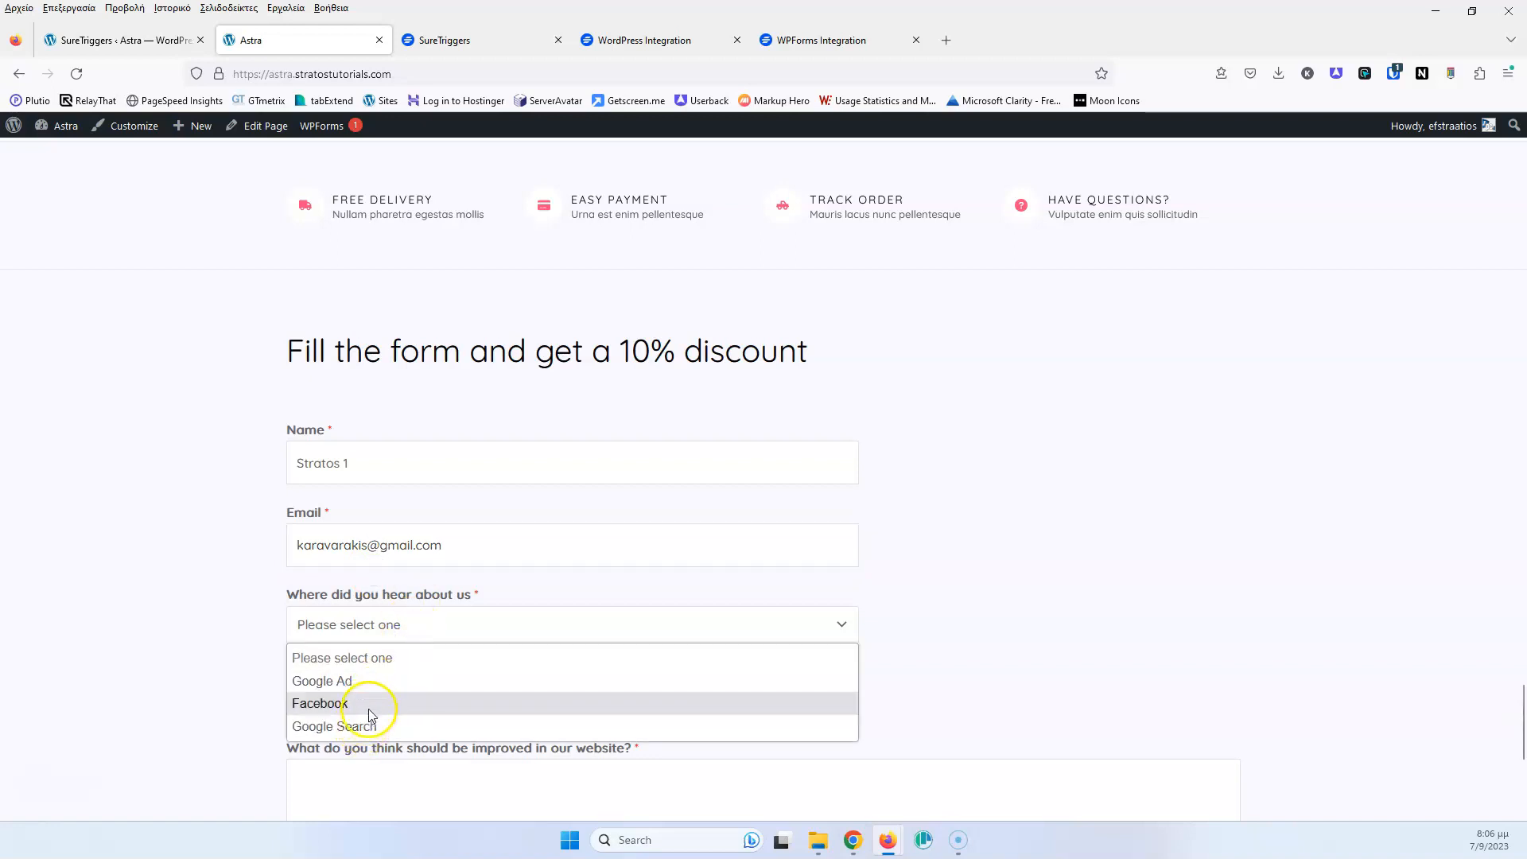
{"action": "left_click", "coordinate": [374, 683]}
{"action": "left_click", "coordinate": [380, 638]}
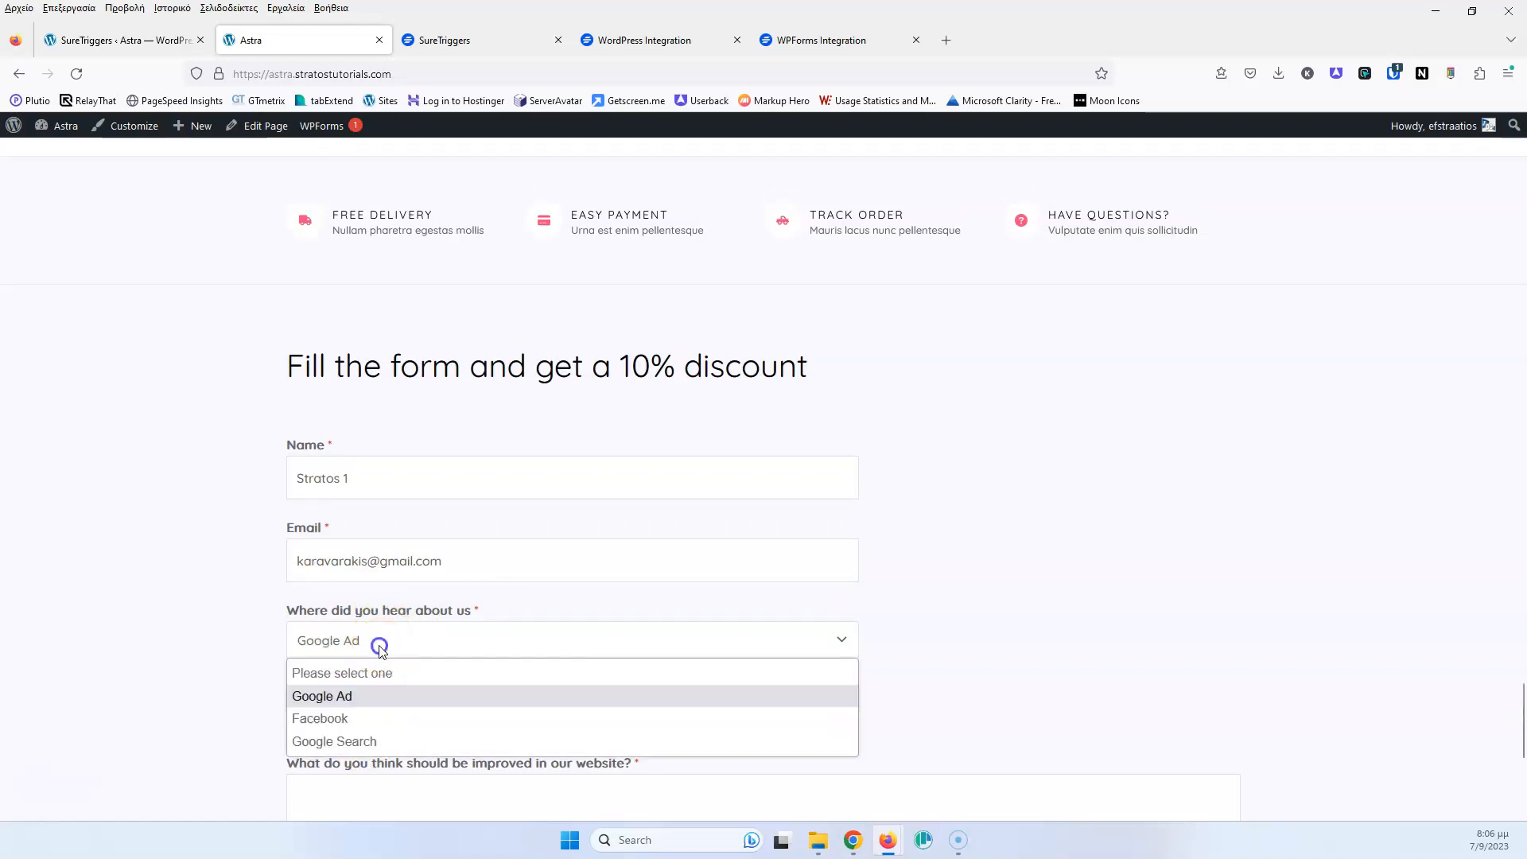
{"action": "left_click", "coordinate": [355, 712]}
{"action": "scroll", "coordinate": [212, 694], "scroll_direction": "down", "scroll_amount": 3}
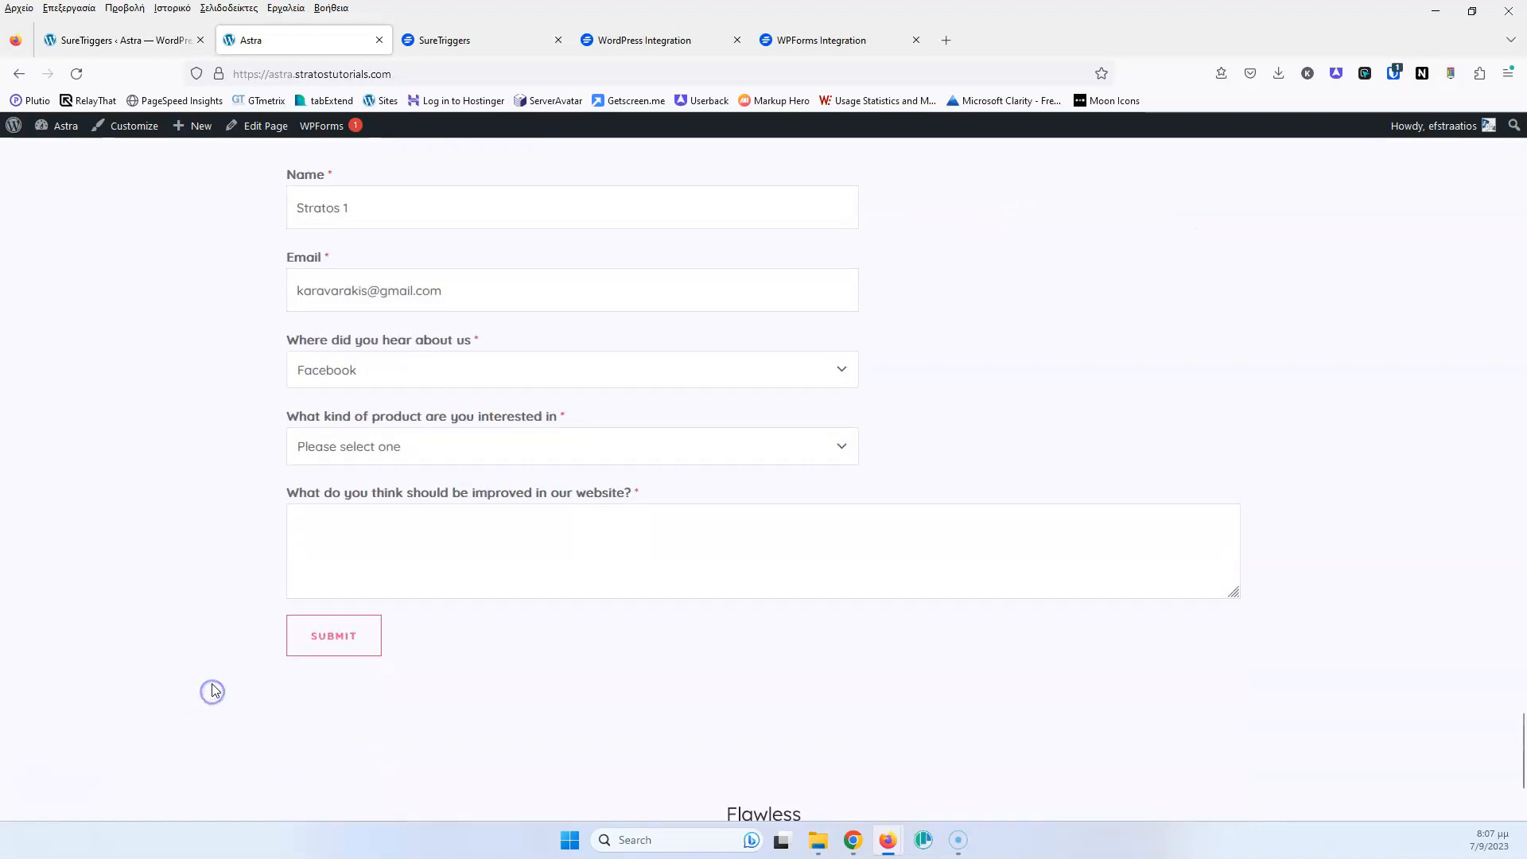
{"action": "left_click", "coordinate": [436, 456]}
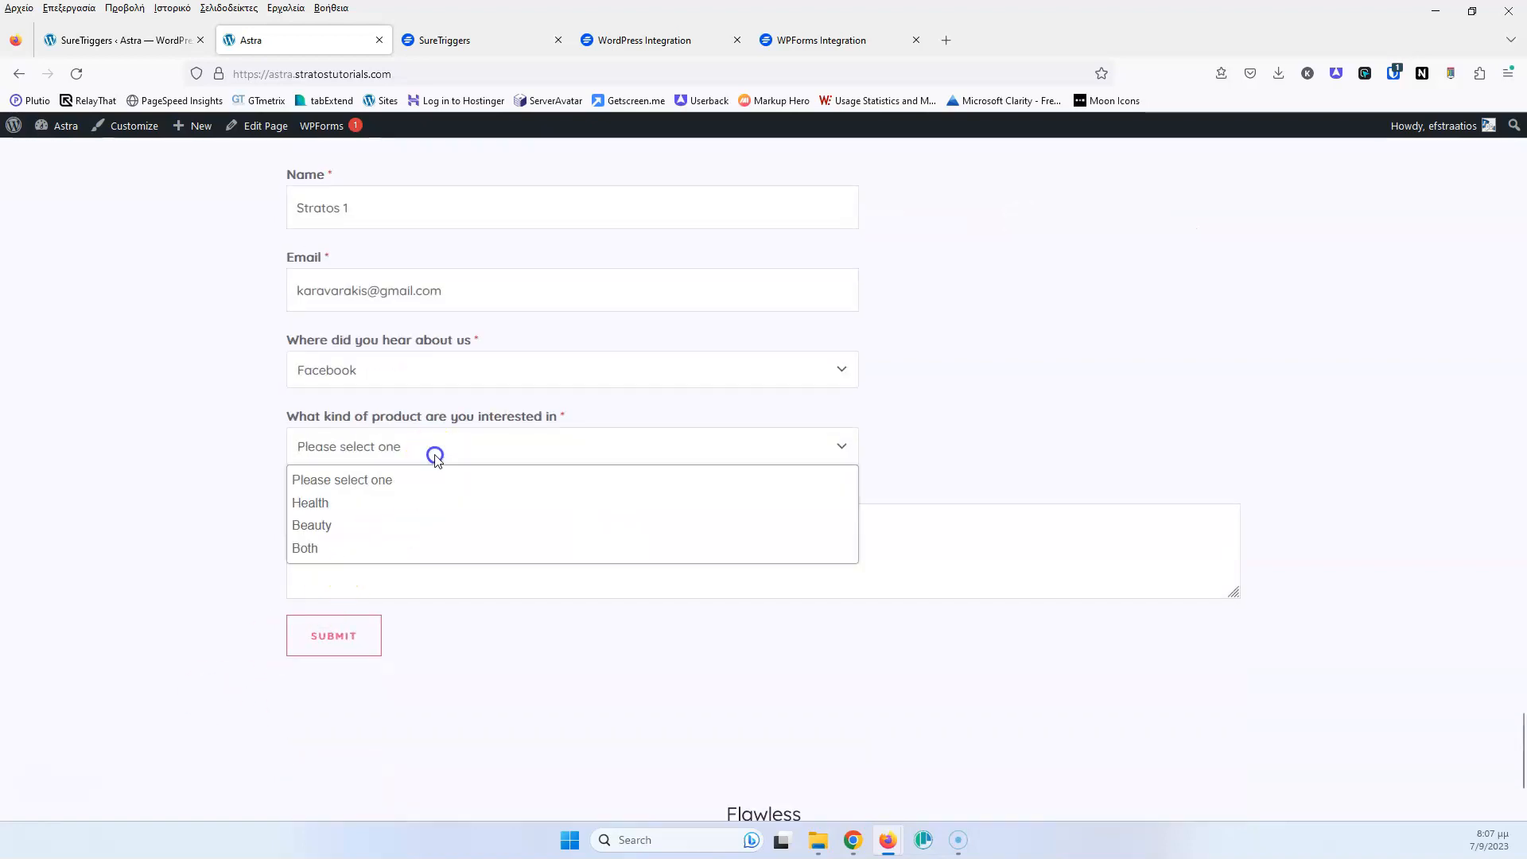
{"action": "left_click", "coordinate": [317, 548]}
{"action": "left_click", "coordinate": [411, 541]}
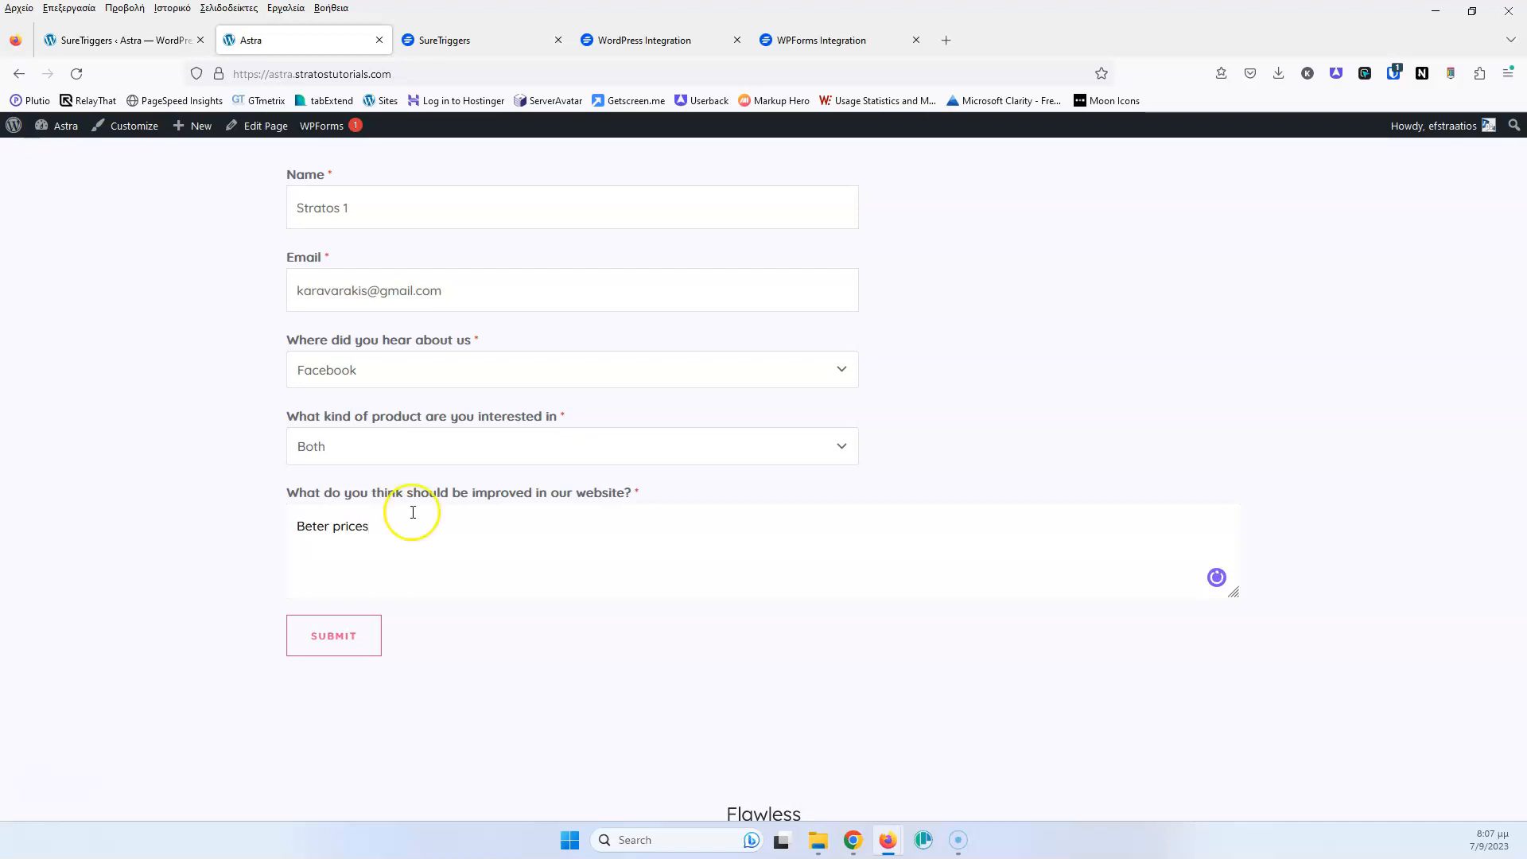
{"action": "left_click", "coordinate": [299, 636]}
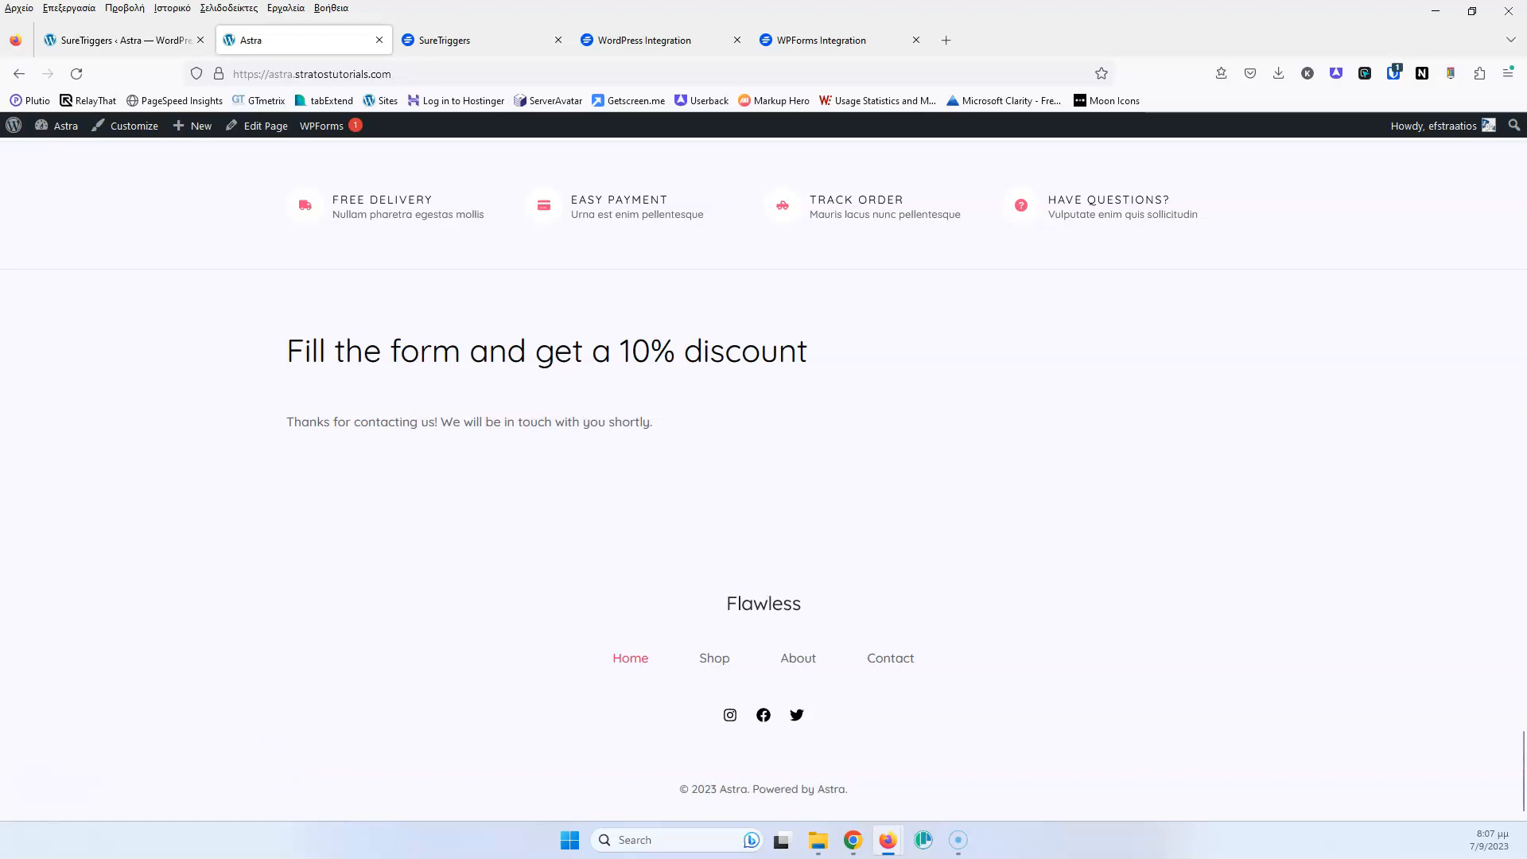
{"action": "key", "text": "alt+Tab"}
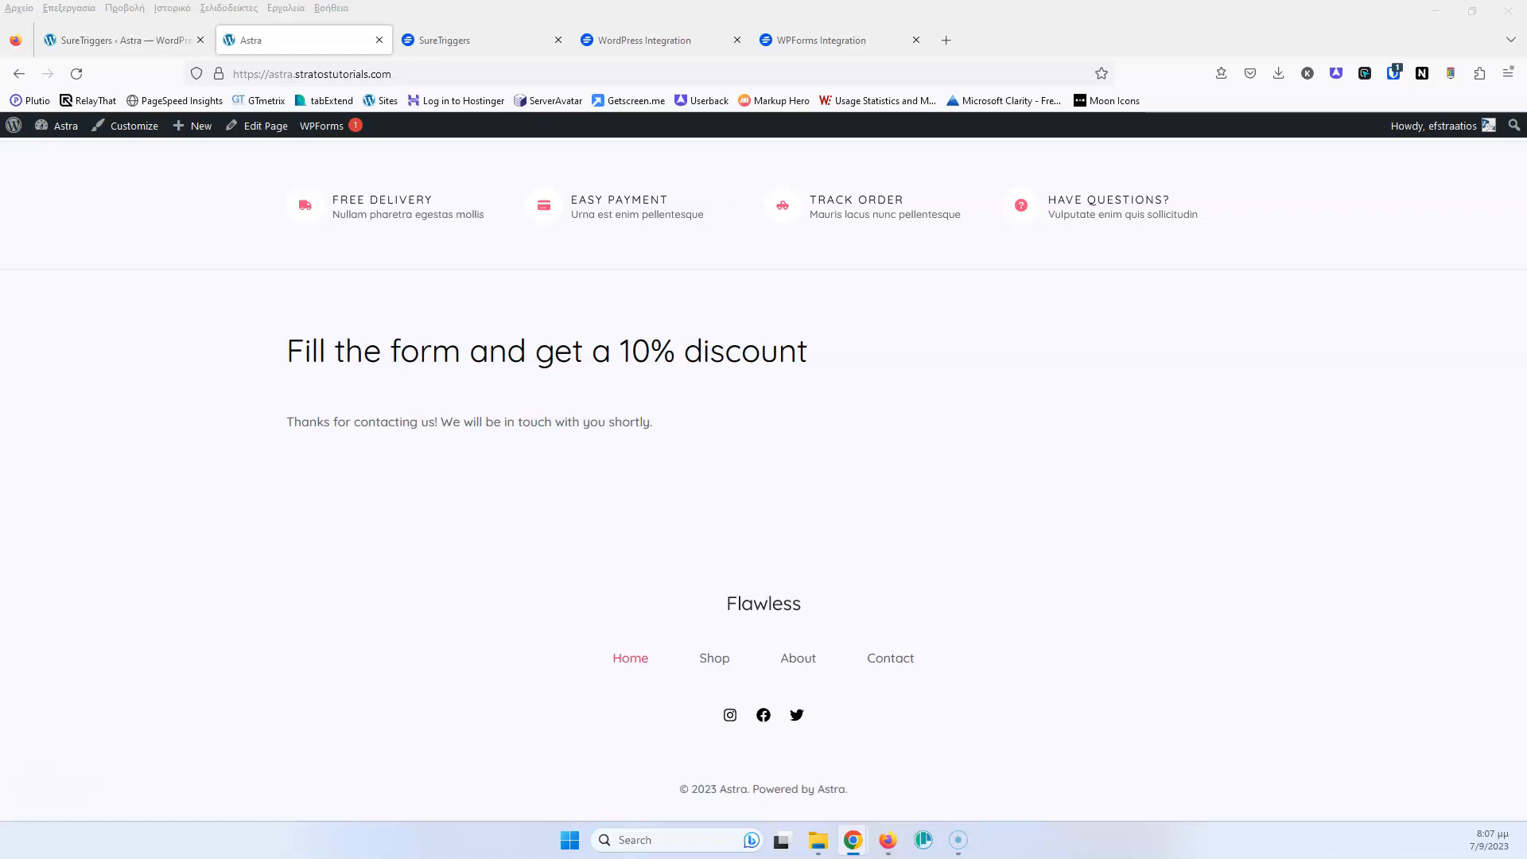
{"action": "left_click_drag", "start_coordinate": [0, 195], "coordinate": [585, 192]}
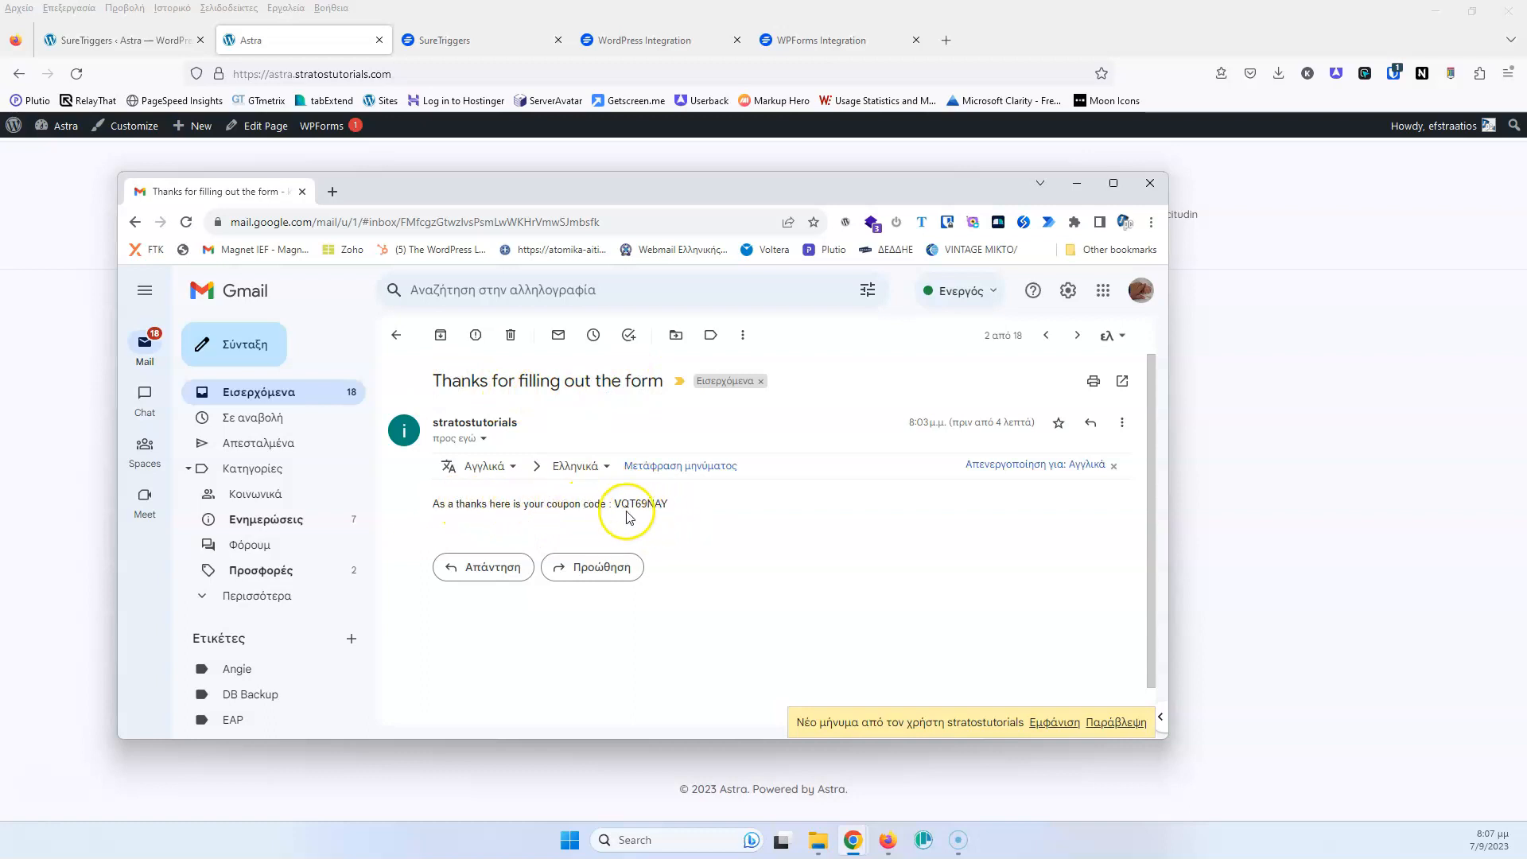
{"action": "left_click_drag", "start_coordinate": [941, 192], "coordinate": [0, 215]}
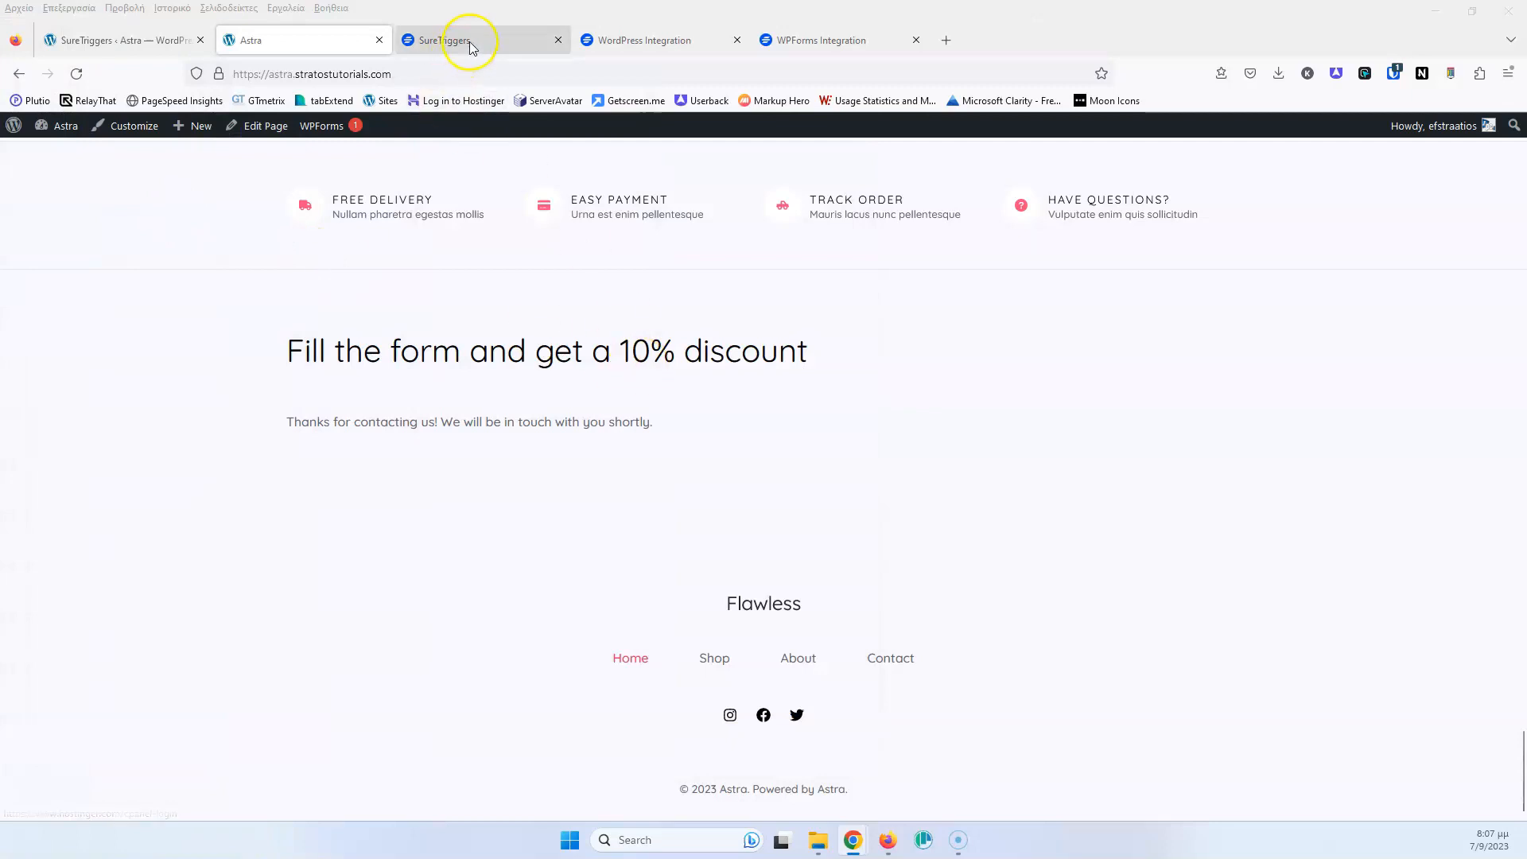
Return to SureTriggers and move from Dashboard through Workflows to the Apps page
{"action": "left_click", "coordinate": [462, 41]}
{"action": "left_click", "coordinate": [118, 203]}
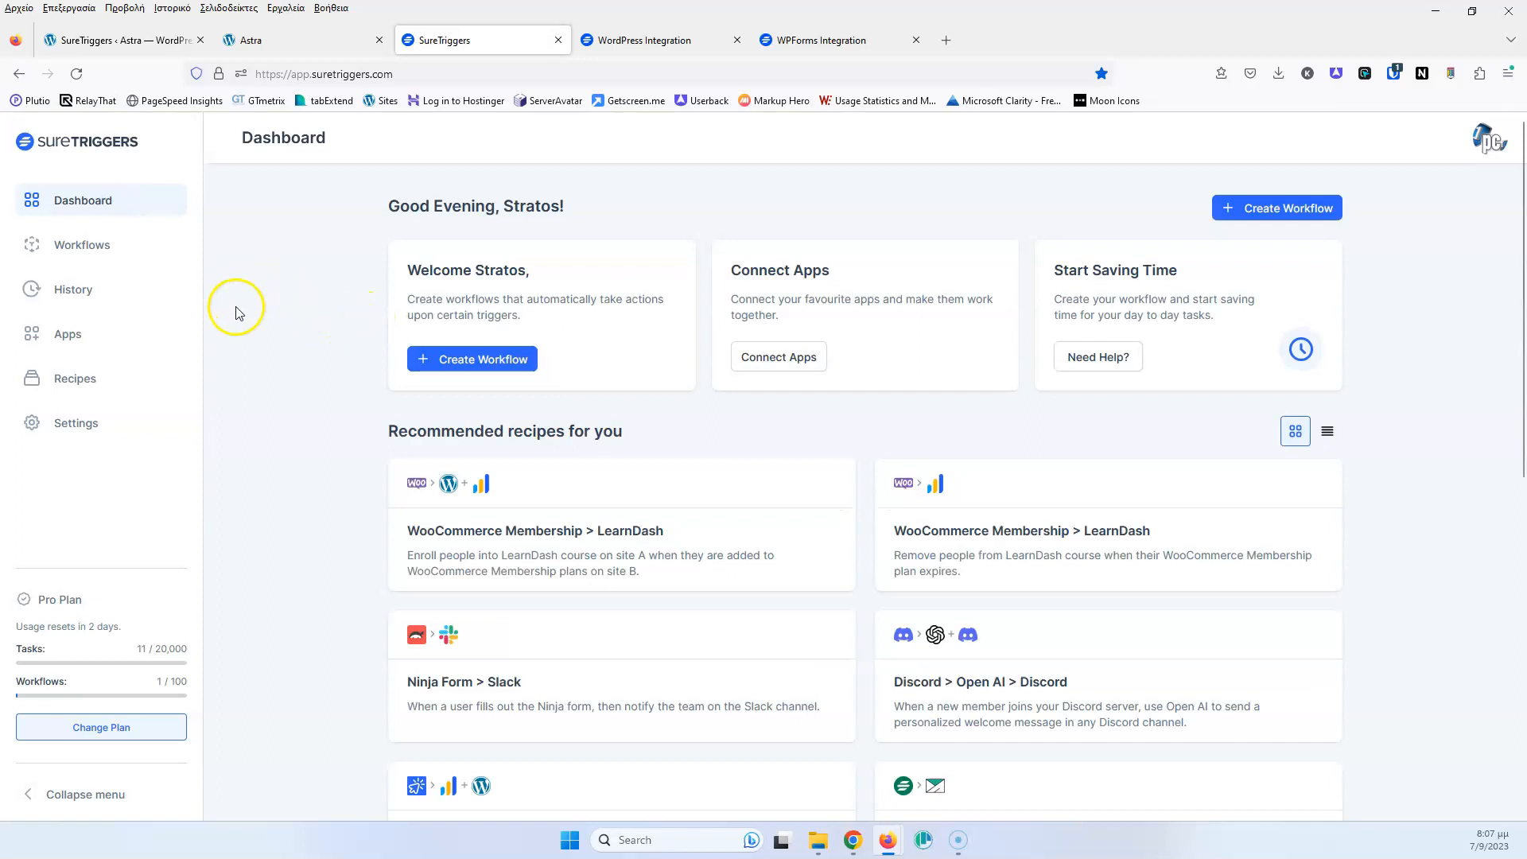
{"action": "left_click", "coordinate": [98, 253]}
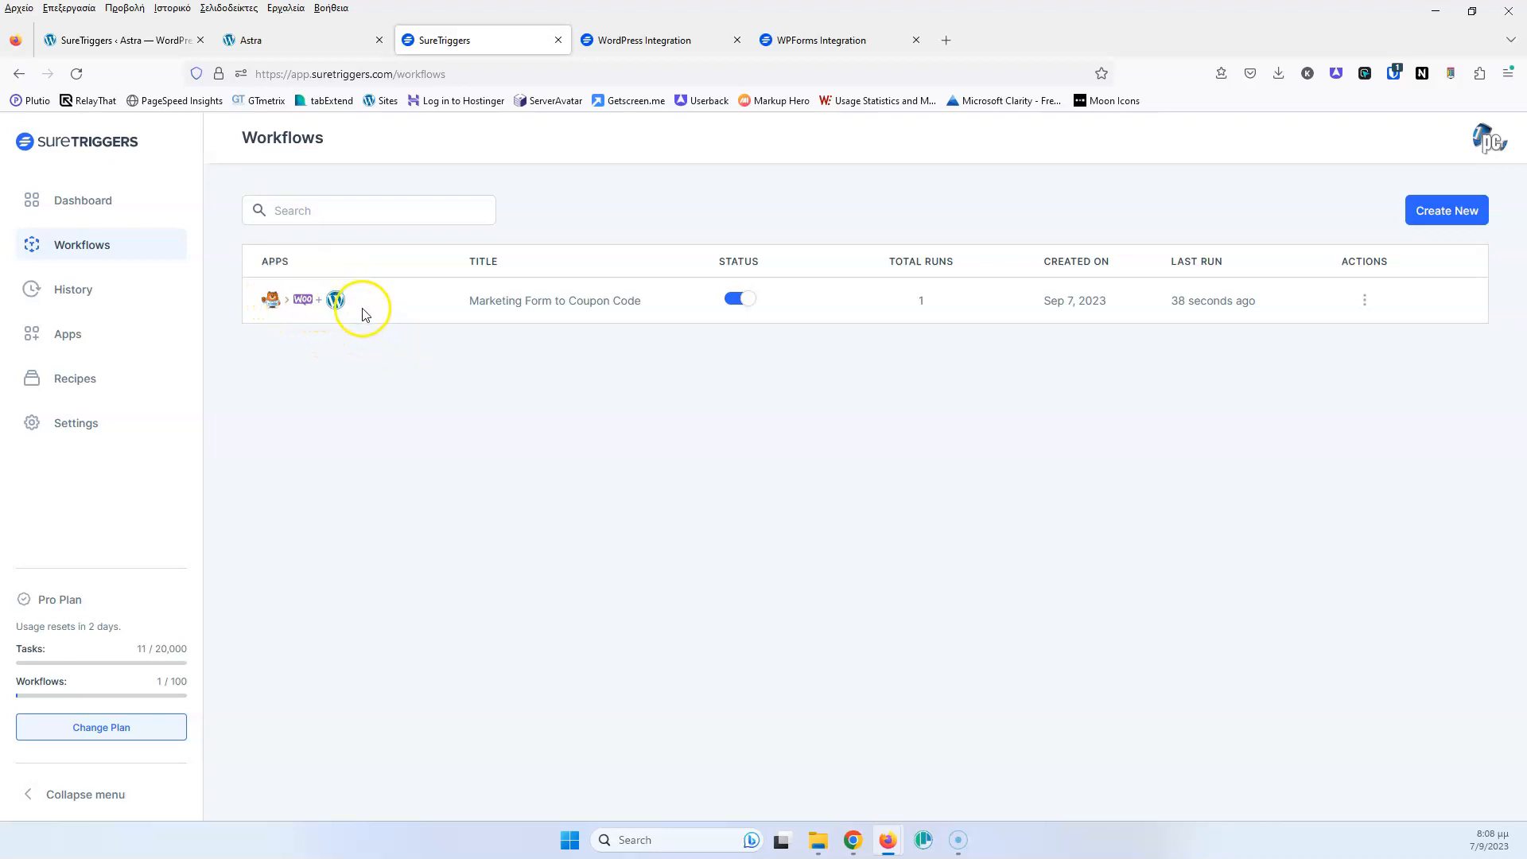
{"action": "left_click", "coordinate": [70, 338]}
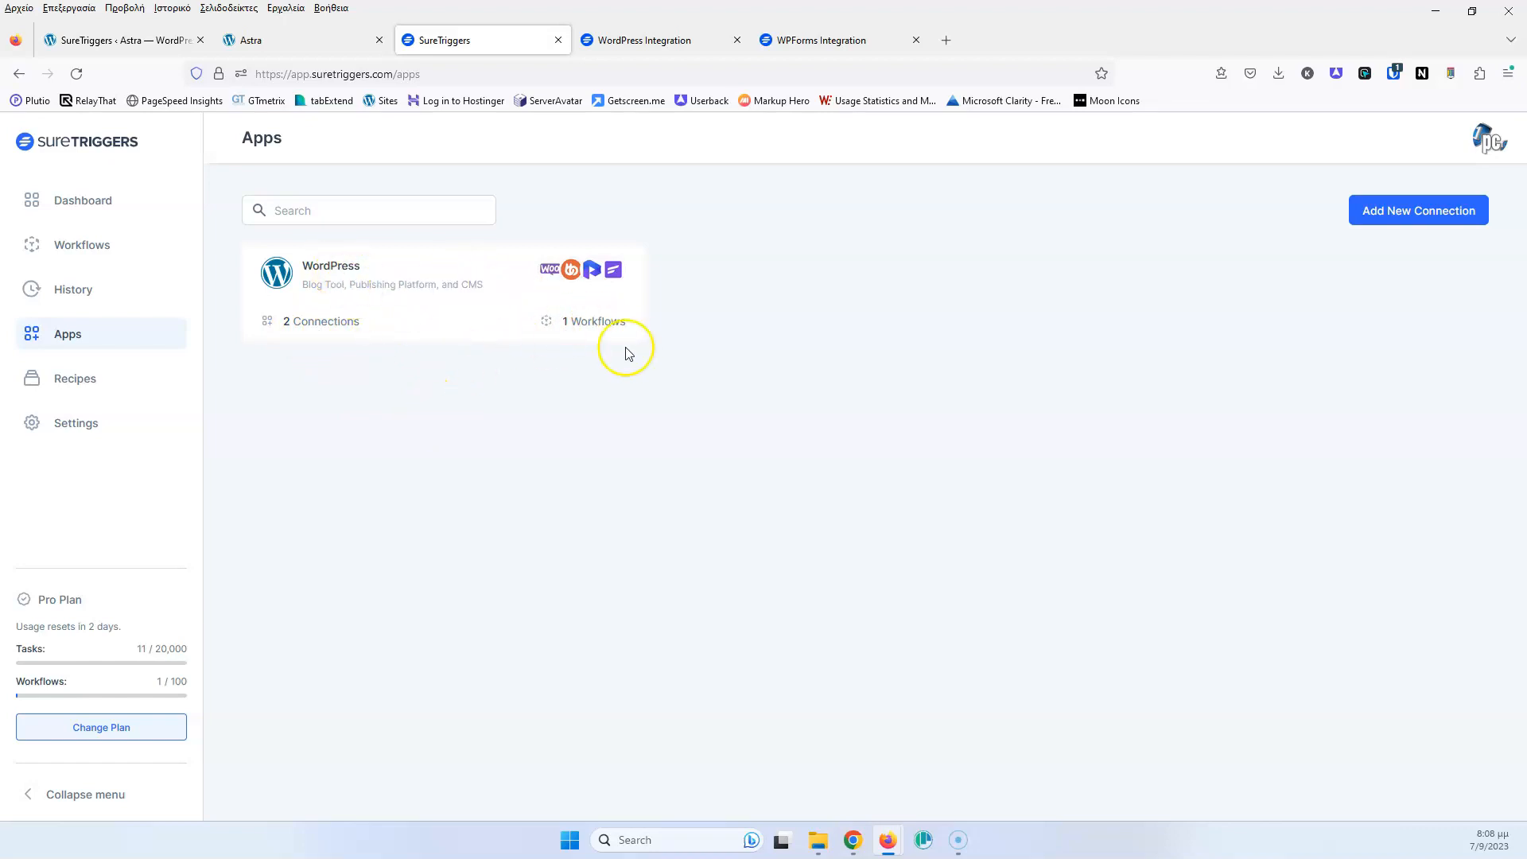
Open the WordPress app and review its Workflows tab and the coupon workflow's actions menu
{"action": "left_click", "coordinate": [596, 326]}
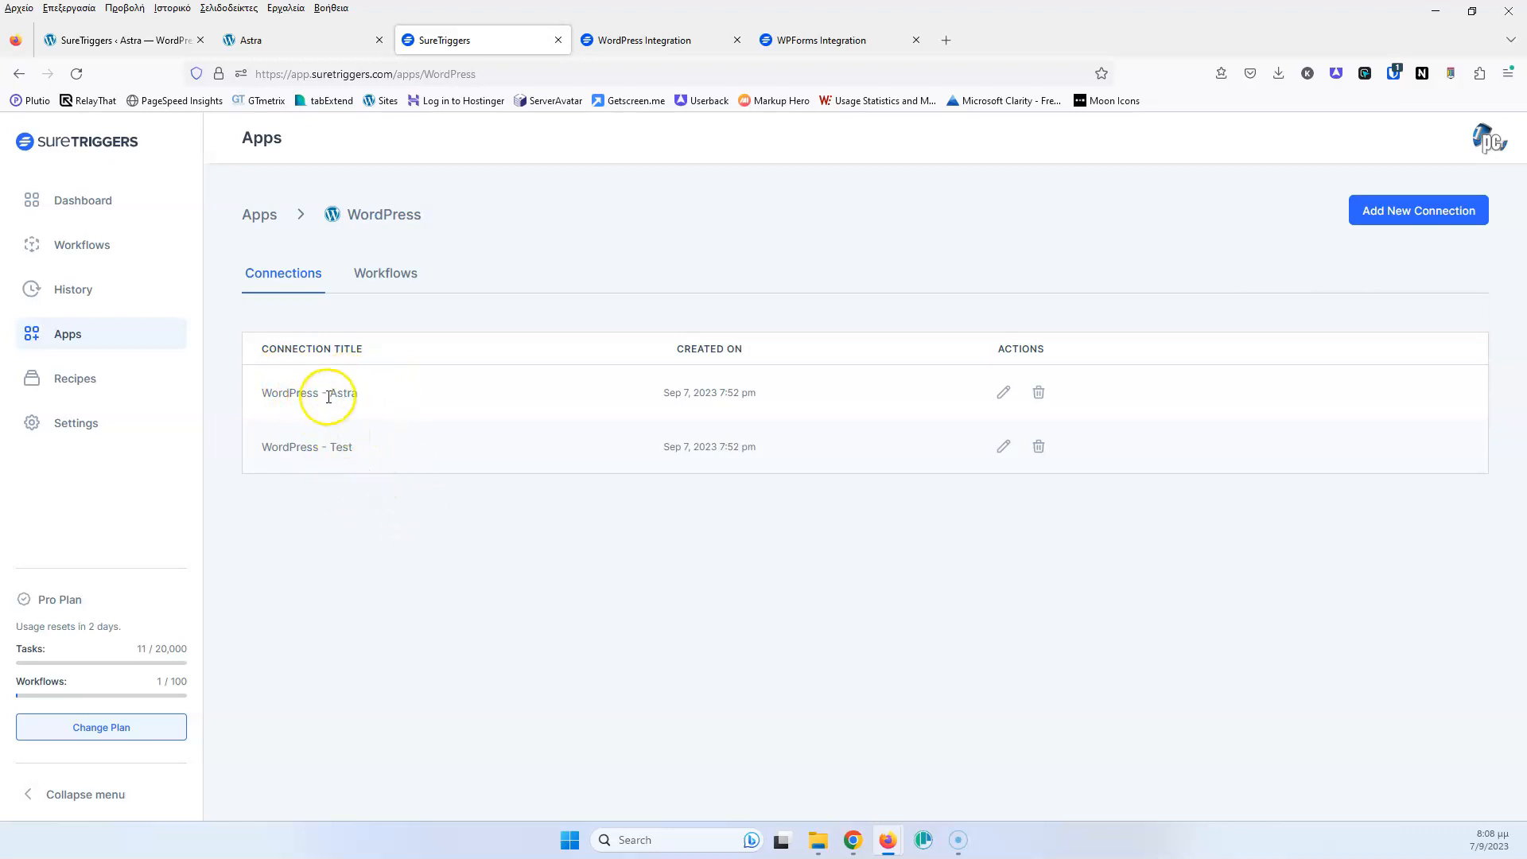
{"action": "left_click", "coordinate": [382, 278]}
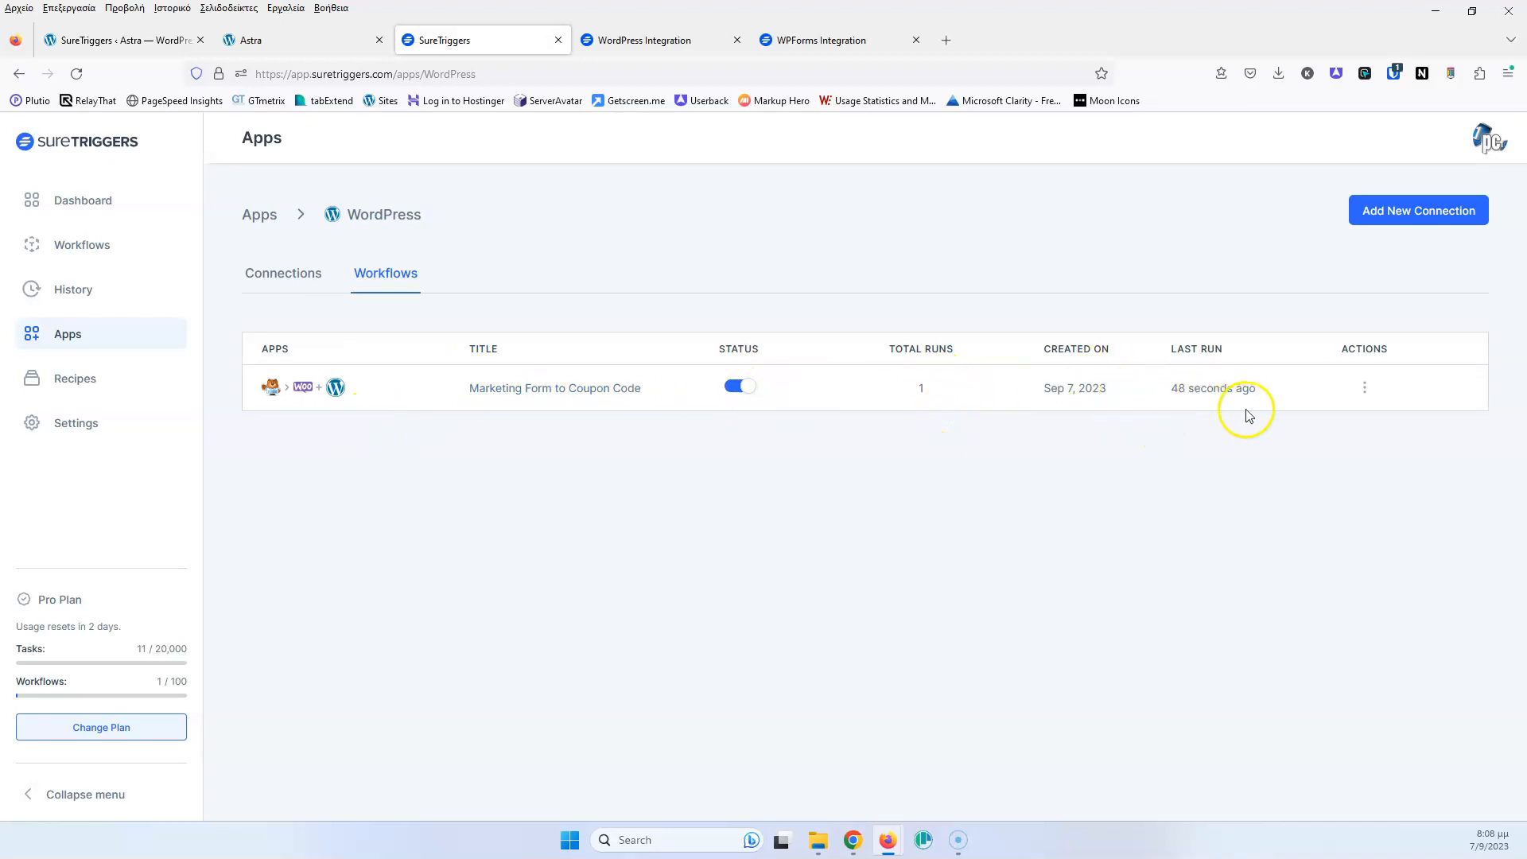
{"action": "left_click", "coordinate": [1365, 389]}
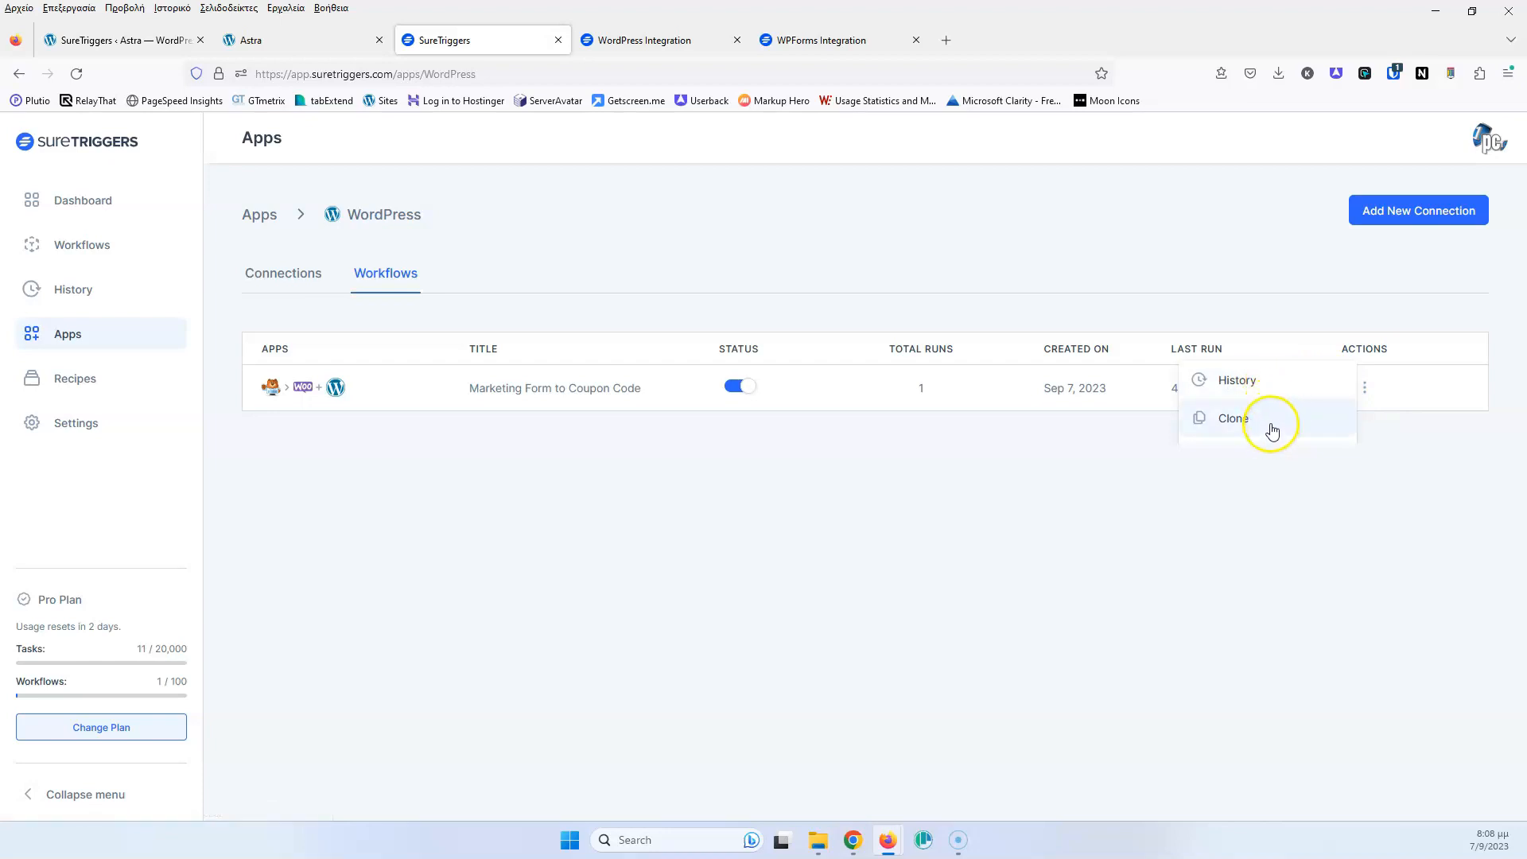
{"action": "left_click", "coordinate": [1255, 501]}
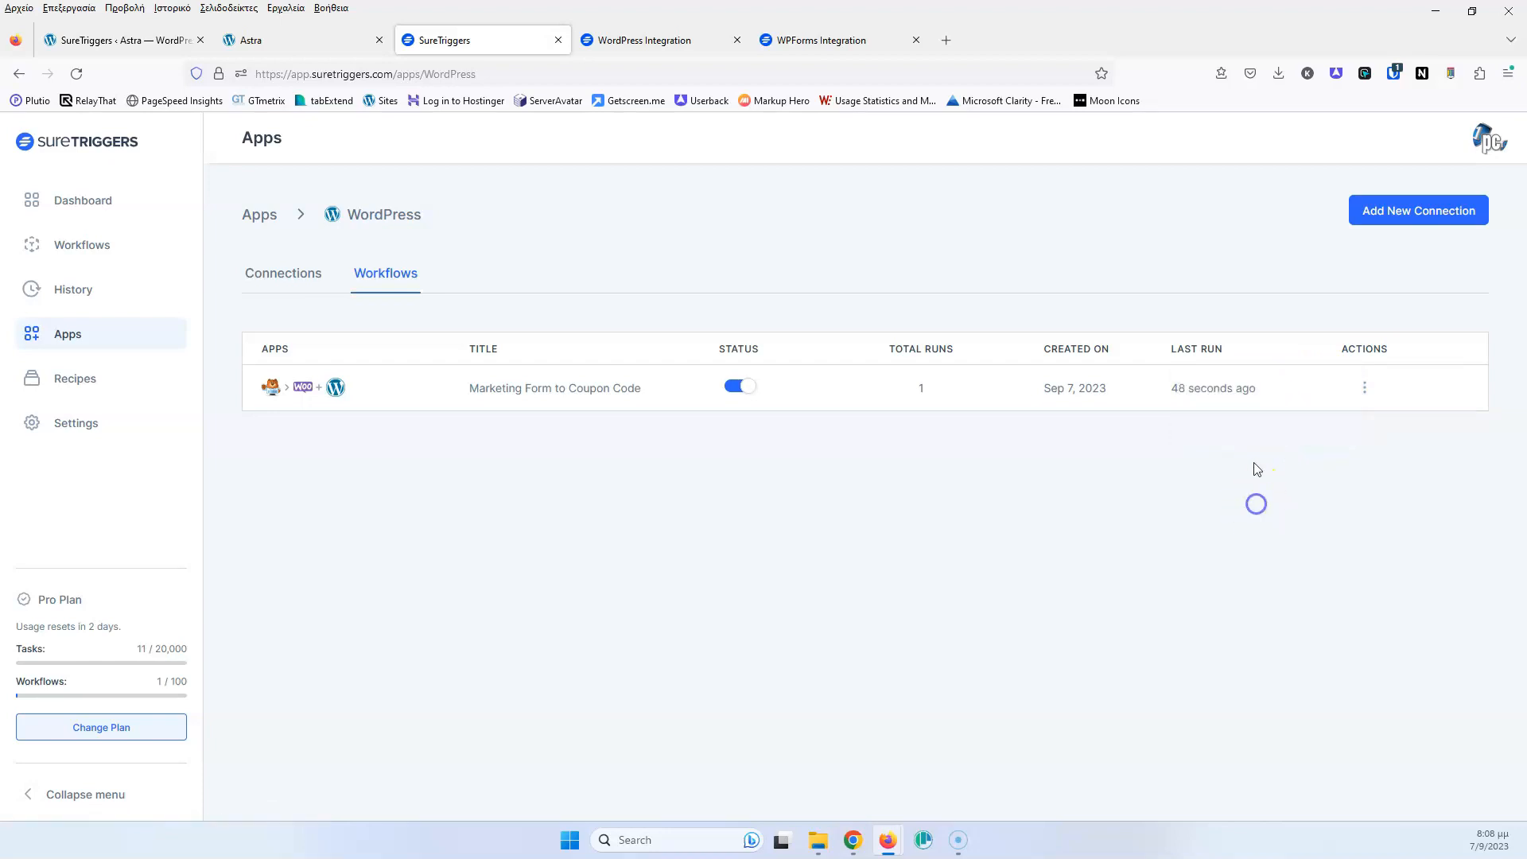
{"action": "left_click", "coordinate": [1365, 387]}
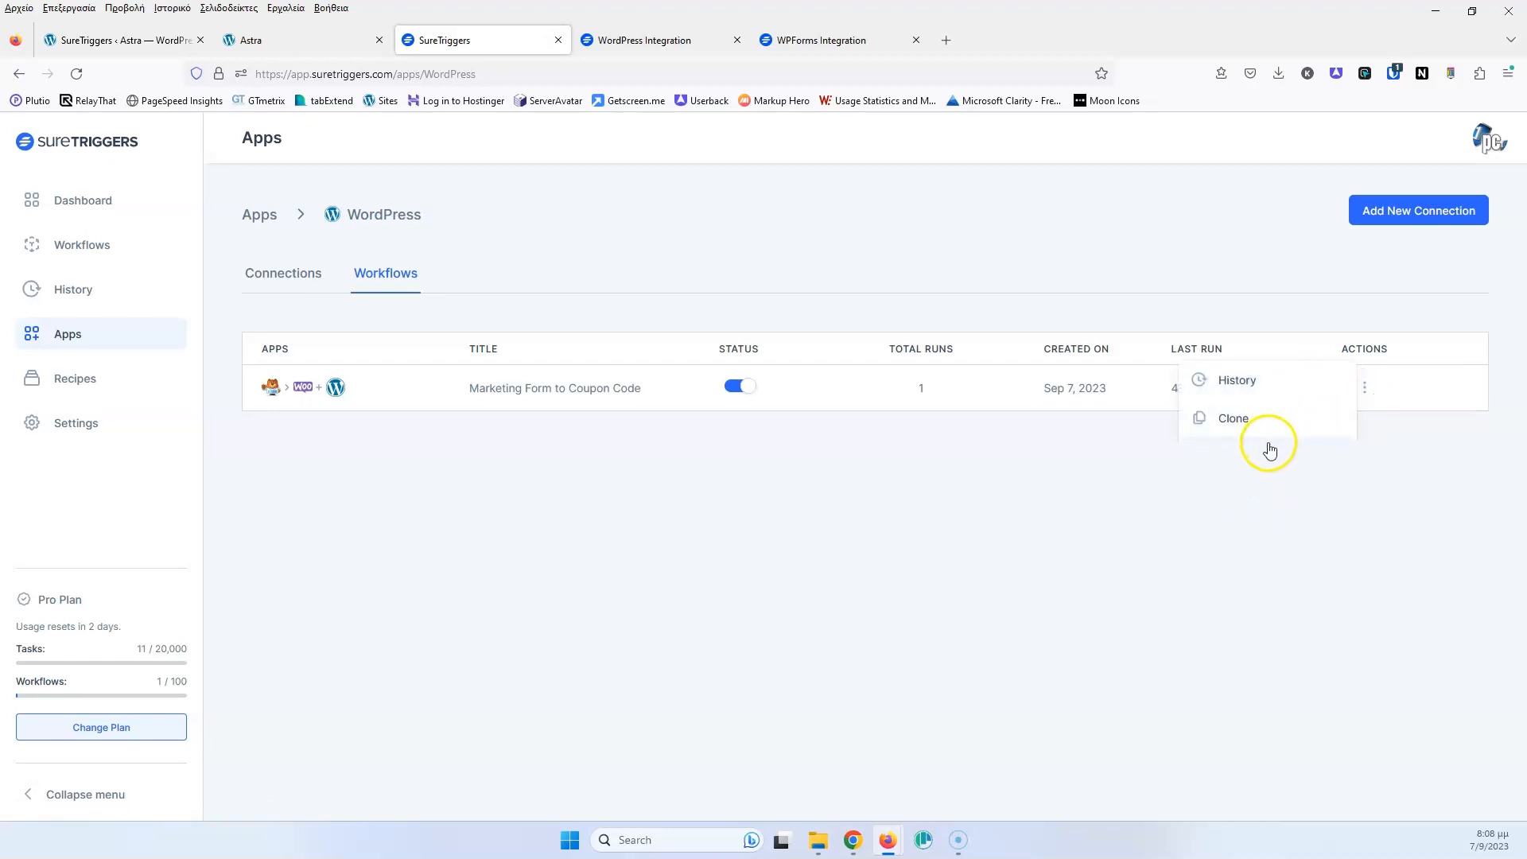
{"action": "left_click", "coordinate": [76, 73]}
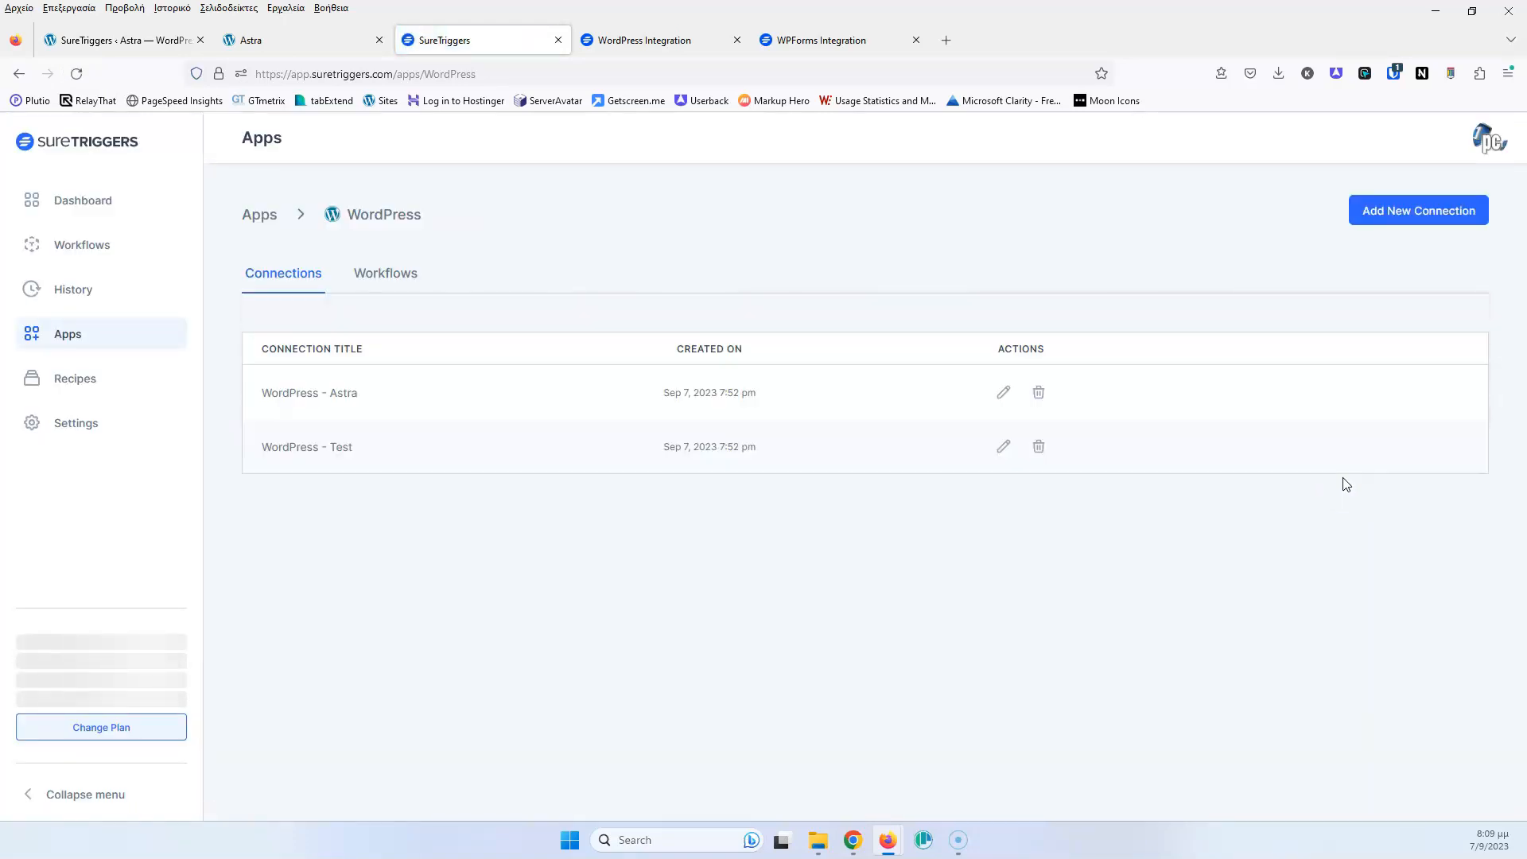
{"action": "left_click", "coordinate": [393, 285]}
{"action": "left_click", "coordinate": [1365, 388]}
{"action": "left_click", "coordinate": [1252, 452]}
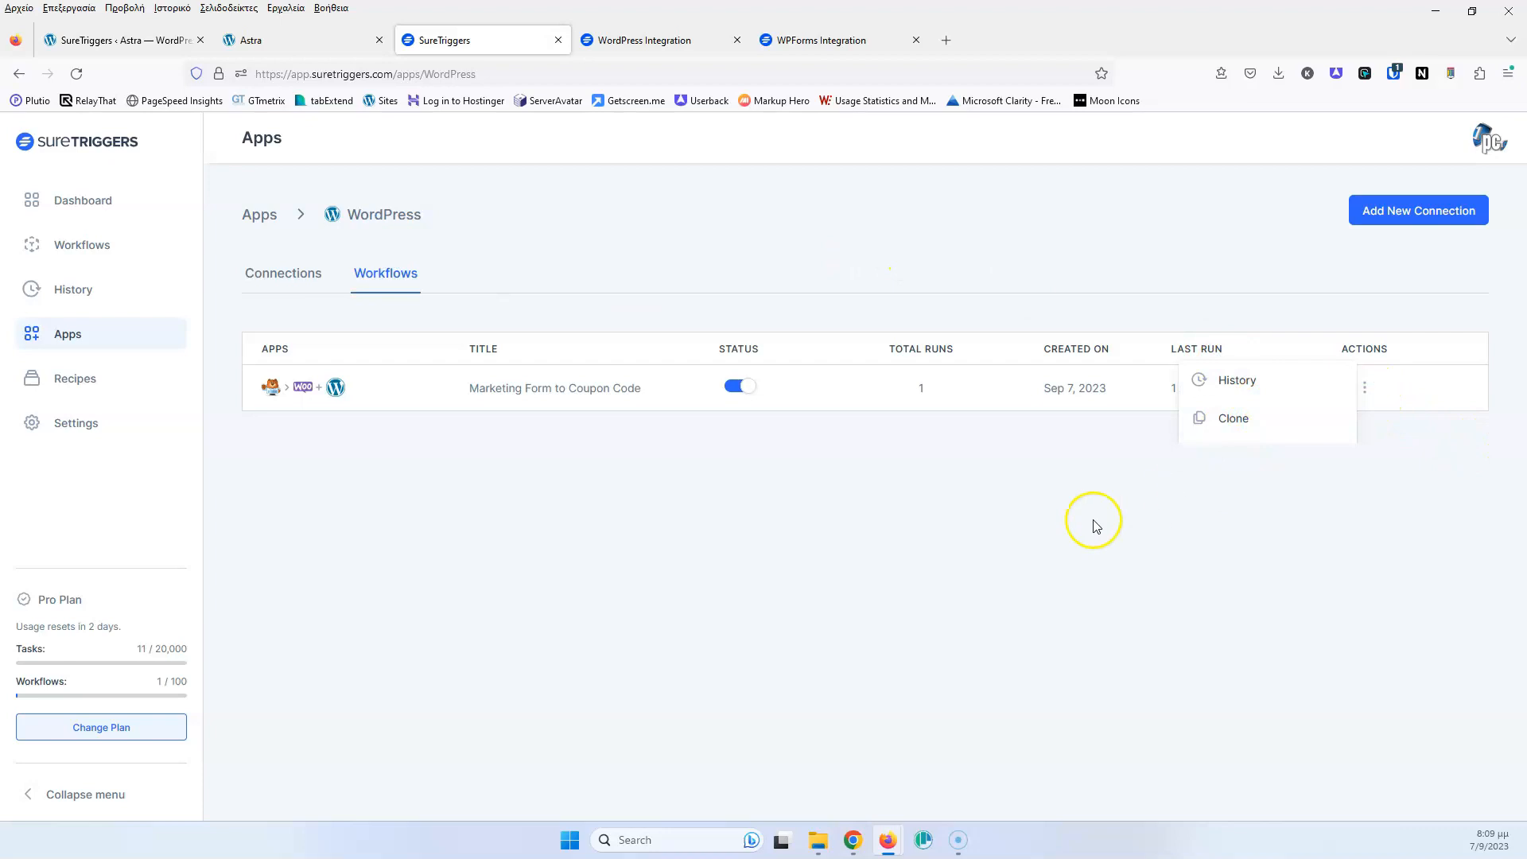
Check the coupon workflow's actions in the main Workflows list, then open Workflow History
{"action": "left_click", "coordinate": [99, 247]}
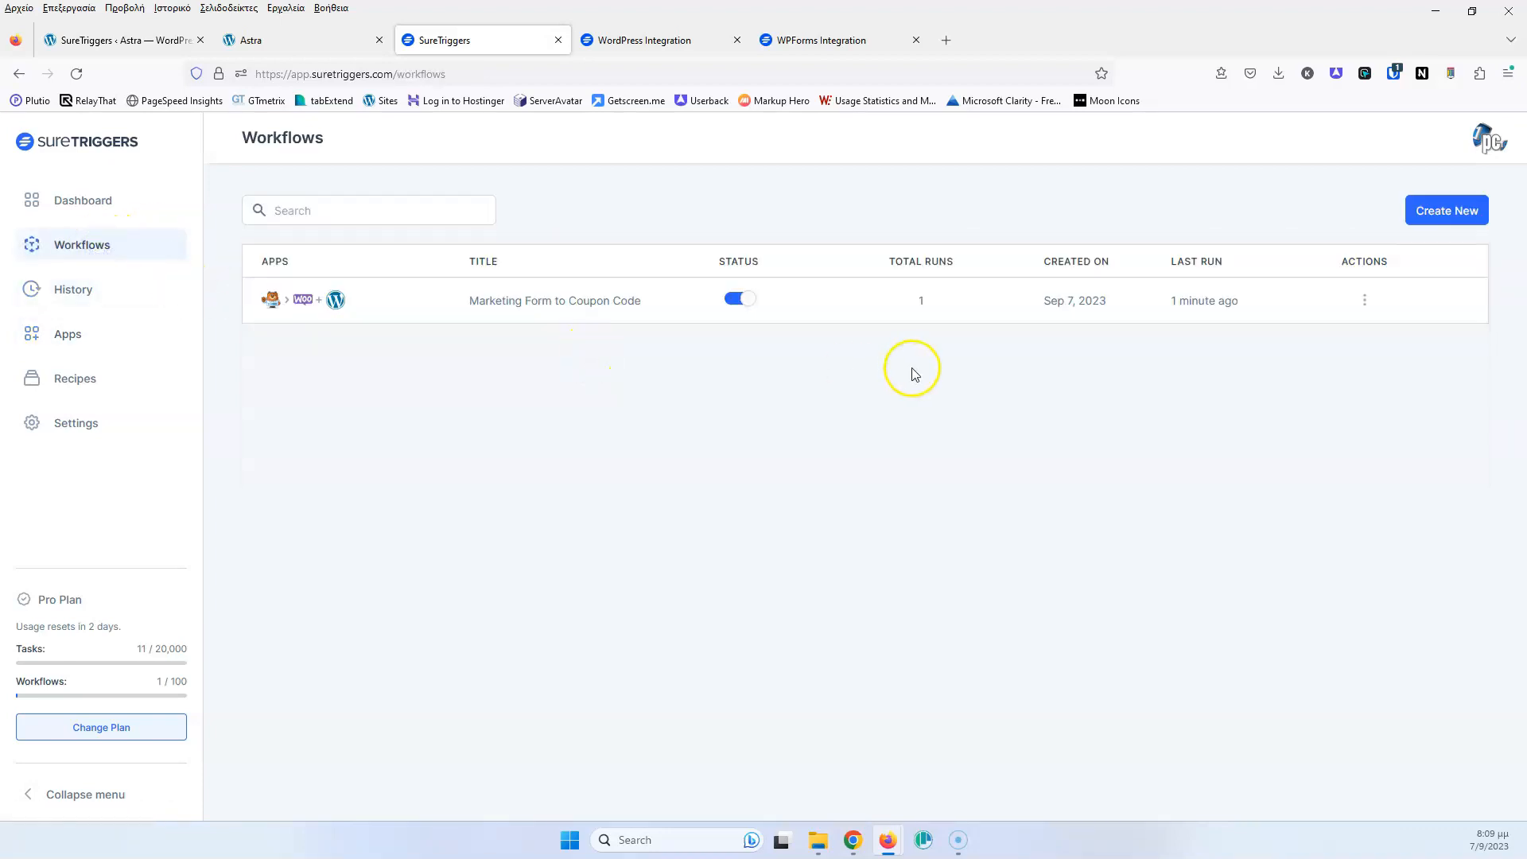
{"action": "left_click", "coordinate": [1360, 301]}
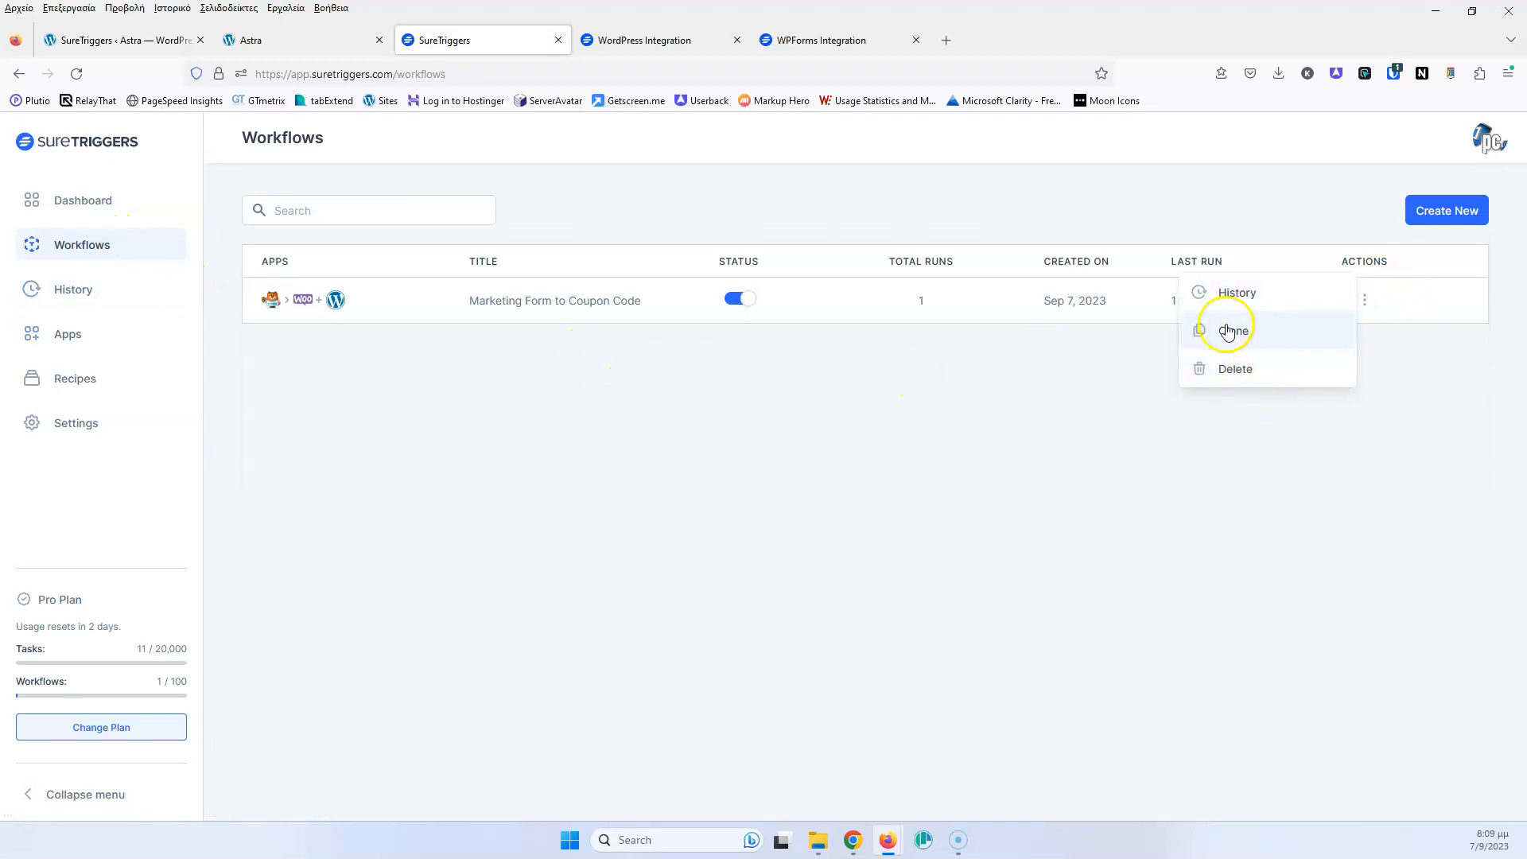
{"action": "left_click", "coordinate": [1048, 427]}
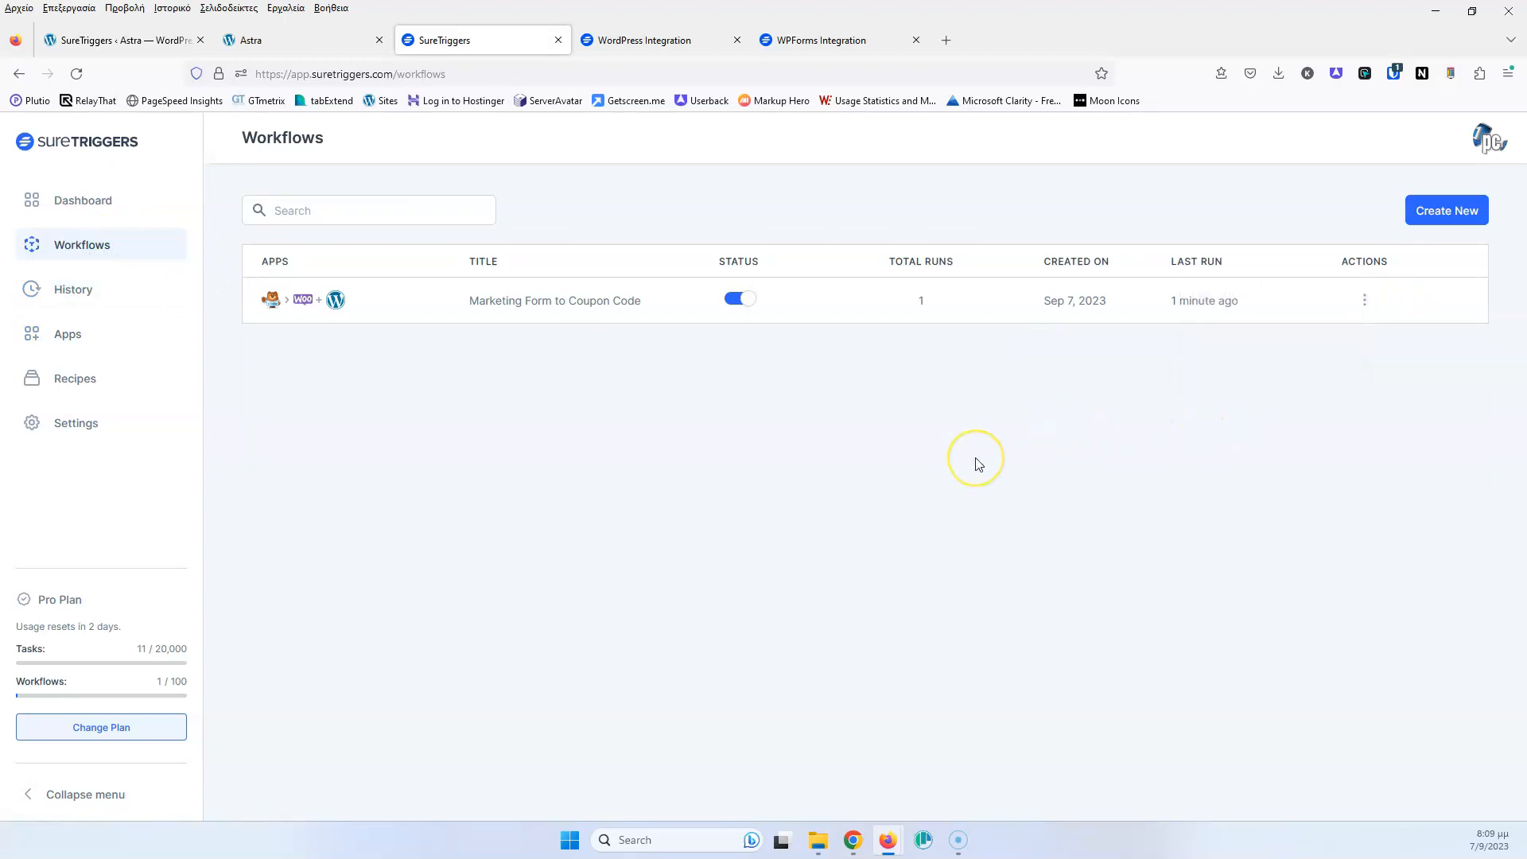
{"action": "left_click", "coordinate": [83, 295]}
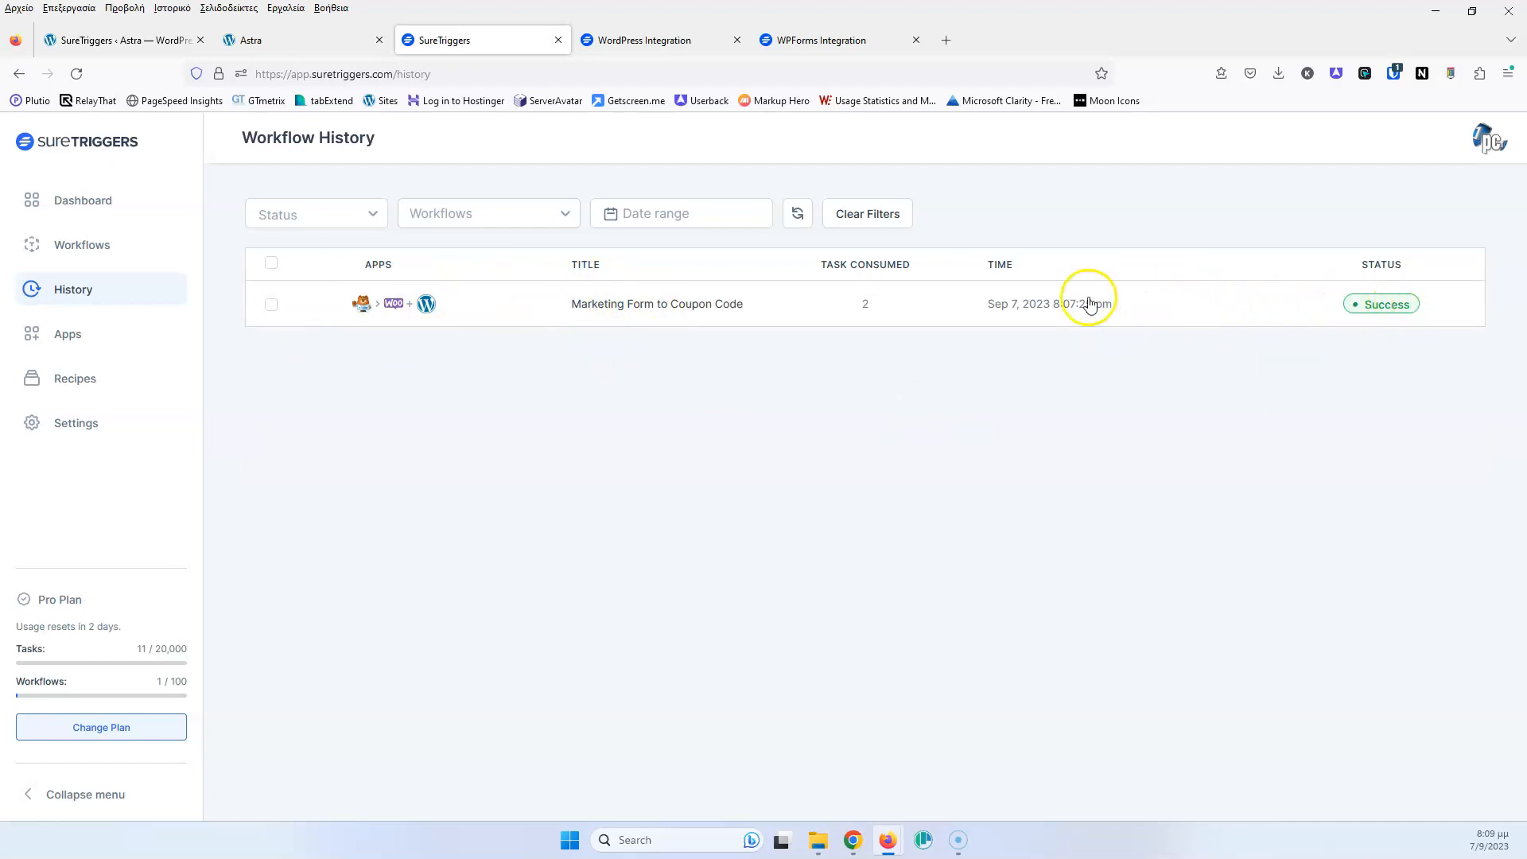
{"action": "left_click", "coordinate": [1169, 302]}
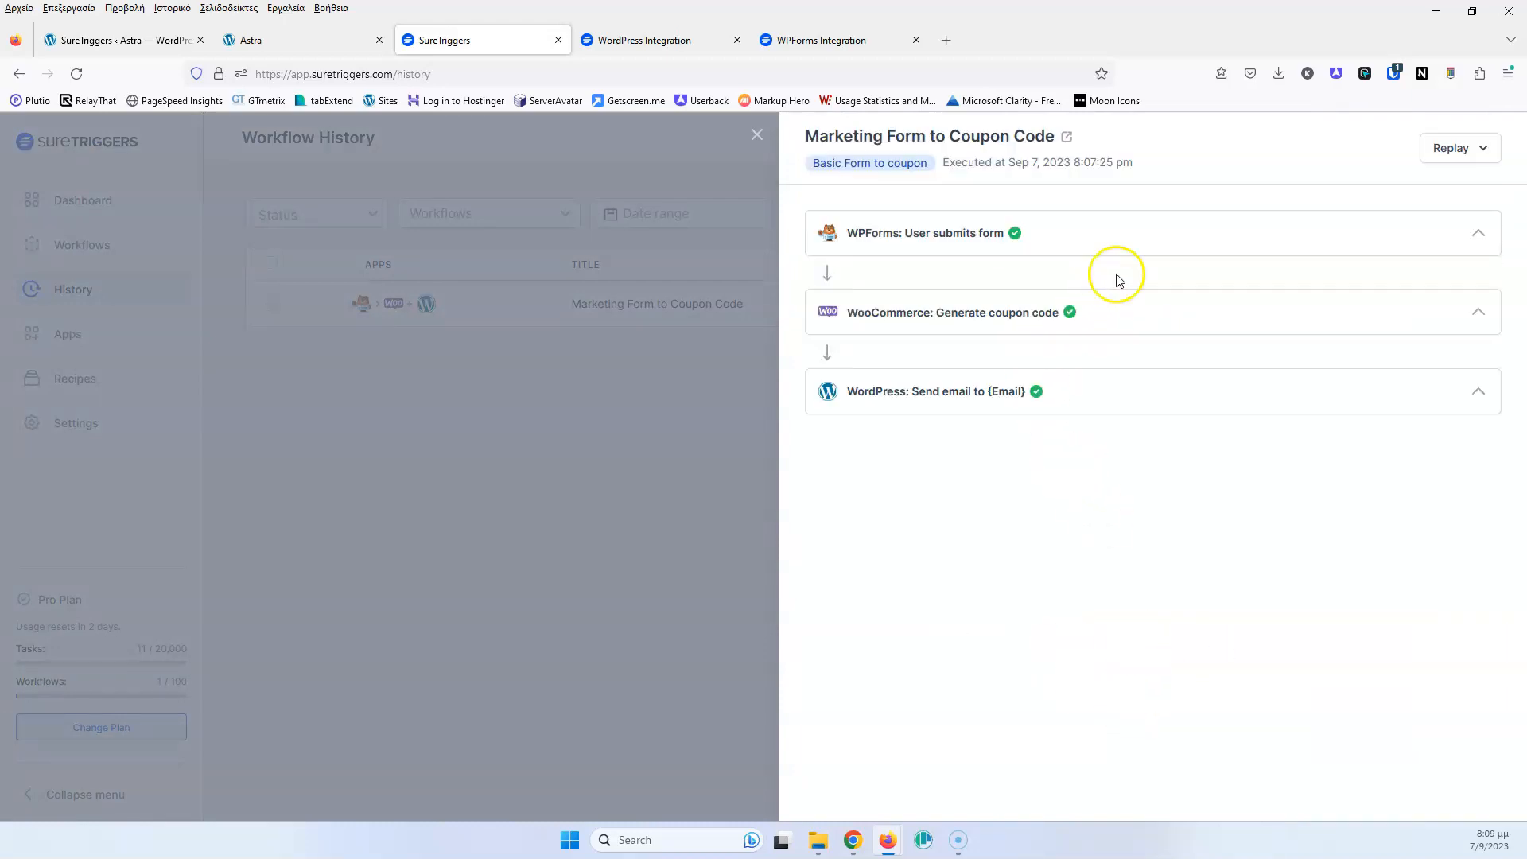
{"action": "left_click", "coordinate": [1094, 229]}
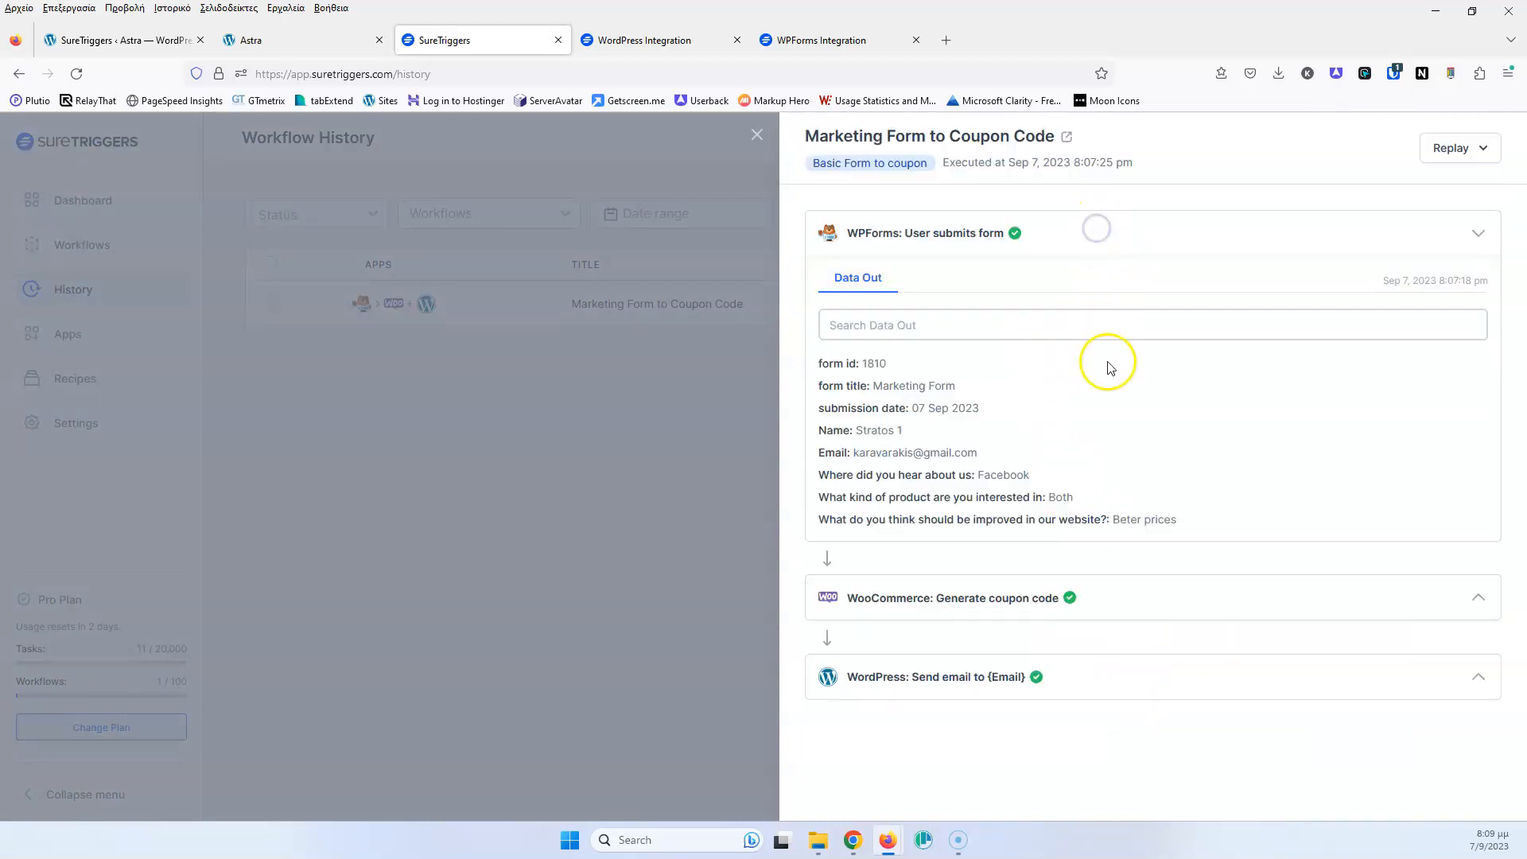
{"action": "left_click", "coordinate": [1121, 614]}
{"action": "scroll", "coordinate": [999, 631], "scroll_direction": "down", "scroll_amount": 3}
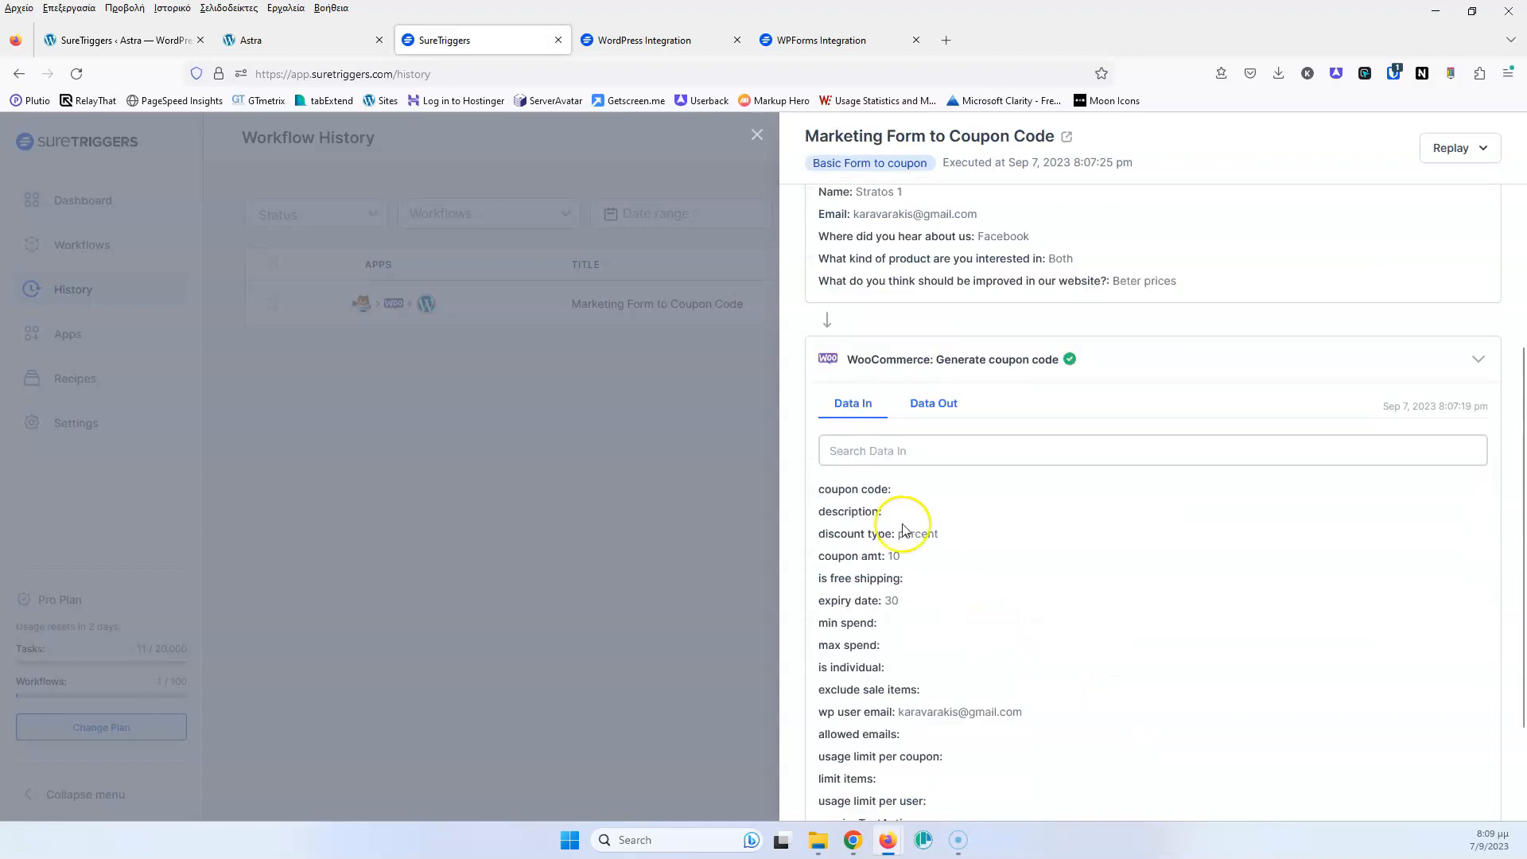
{"action": "left_click", "coordinate": [931, 404]}
{"action": "scroll", "coordinate": [994, 477], "scroll_direction": "down", "scroll_amount": 5}
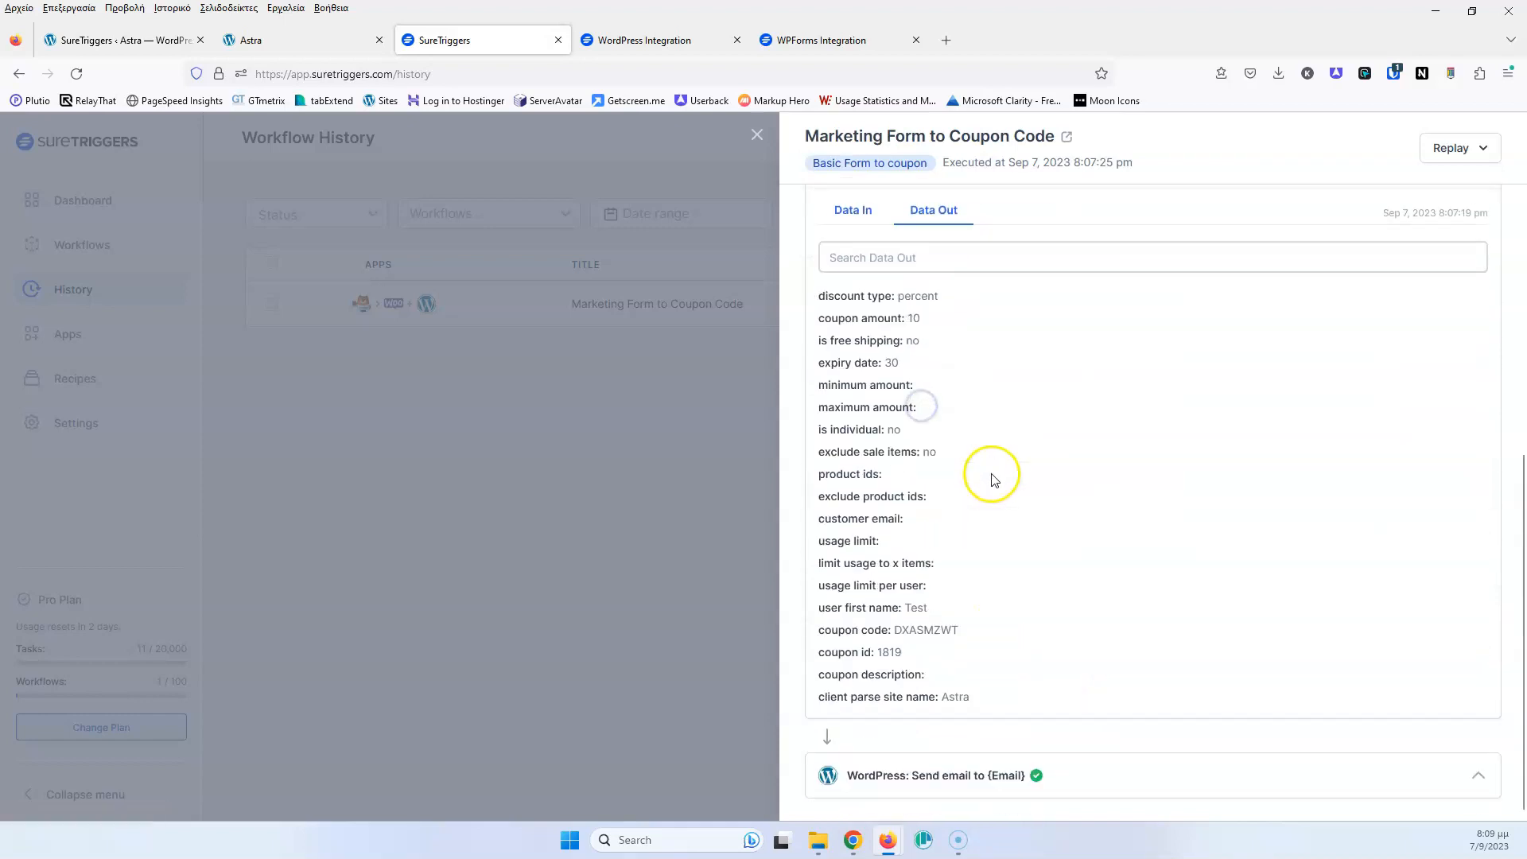
{"action": "left_click", "coordinate": [1073, 779]}
{"action": "scroll", "coordinate": [1081, 555], "scroll_direction": "down", "scroll_amount": 3}
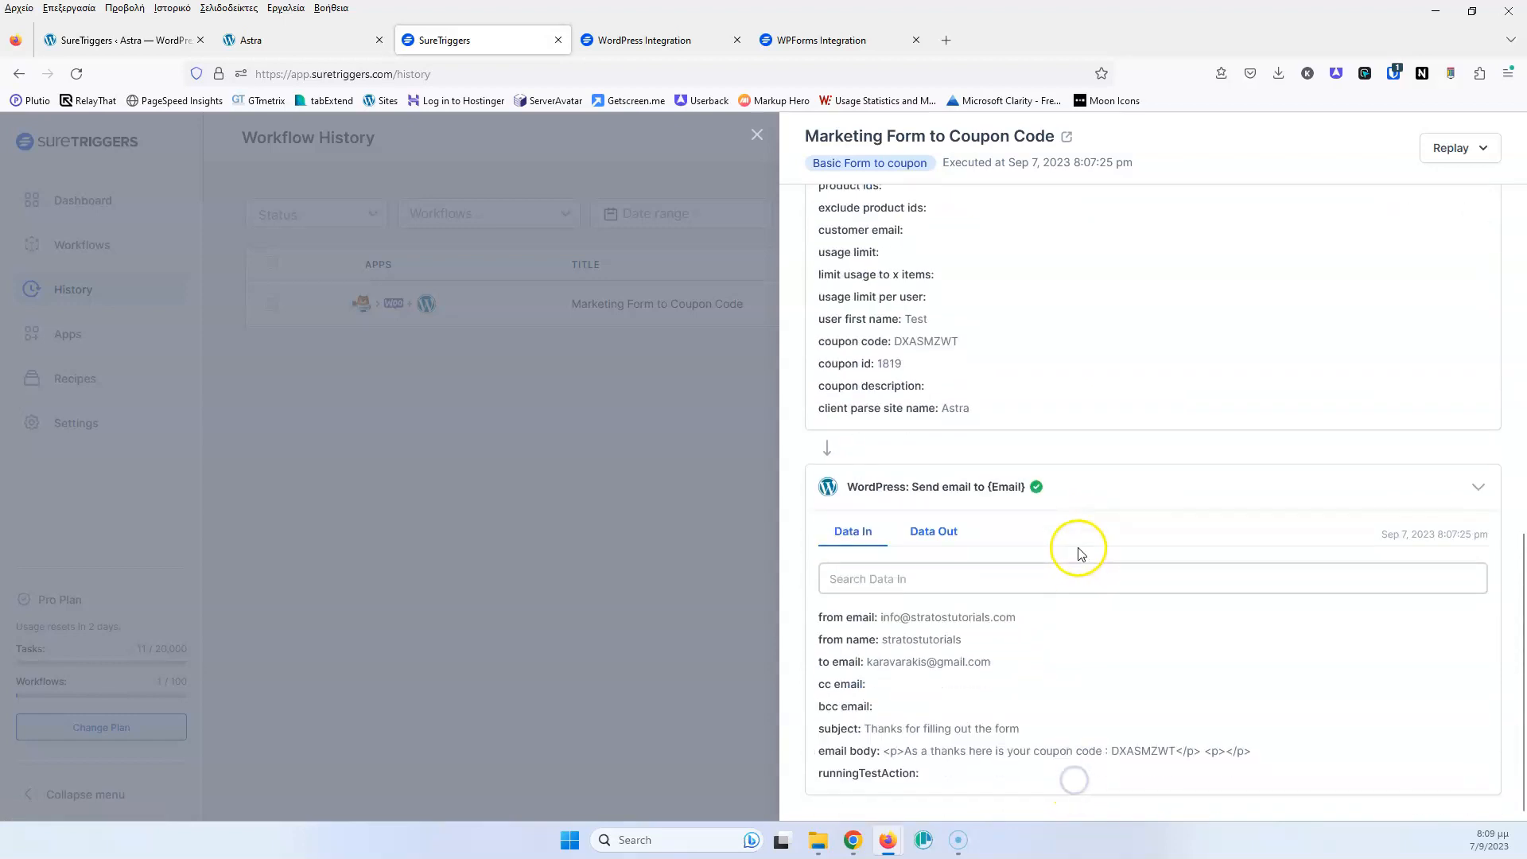
{"action": "scroll", "coordinate": [1105, 461], "scroll_direction": "up", "scroll_amount": 10}
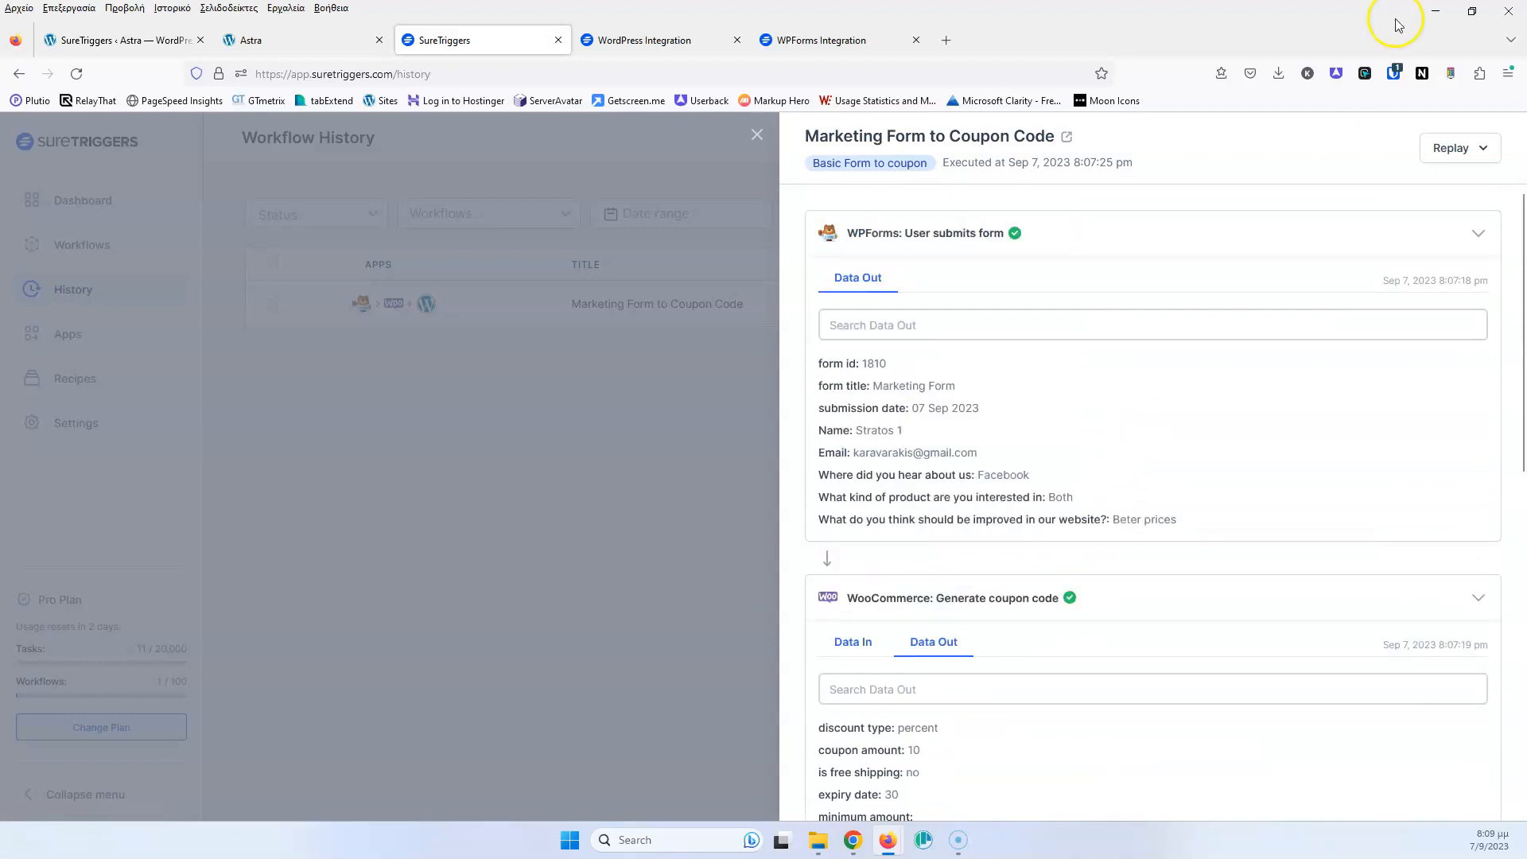
{"action": "left_click", "coordinate": [1451, 153]}
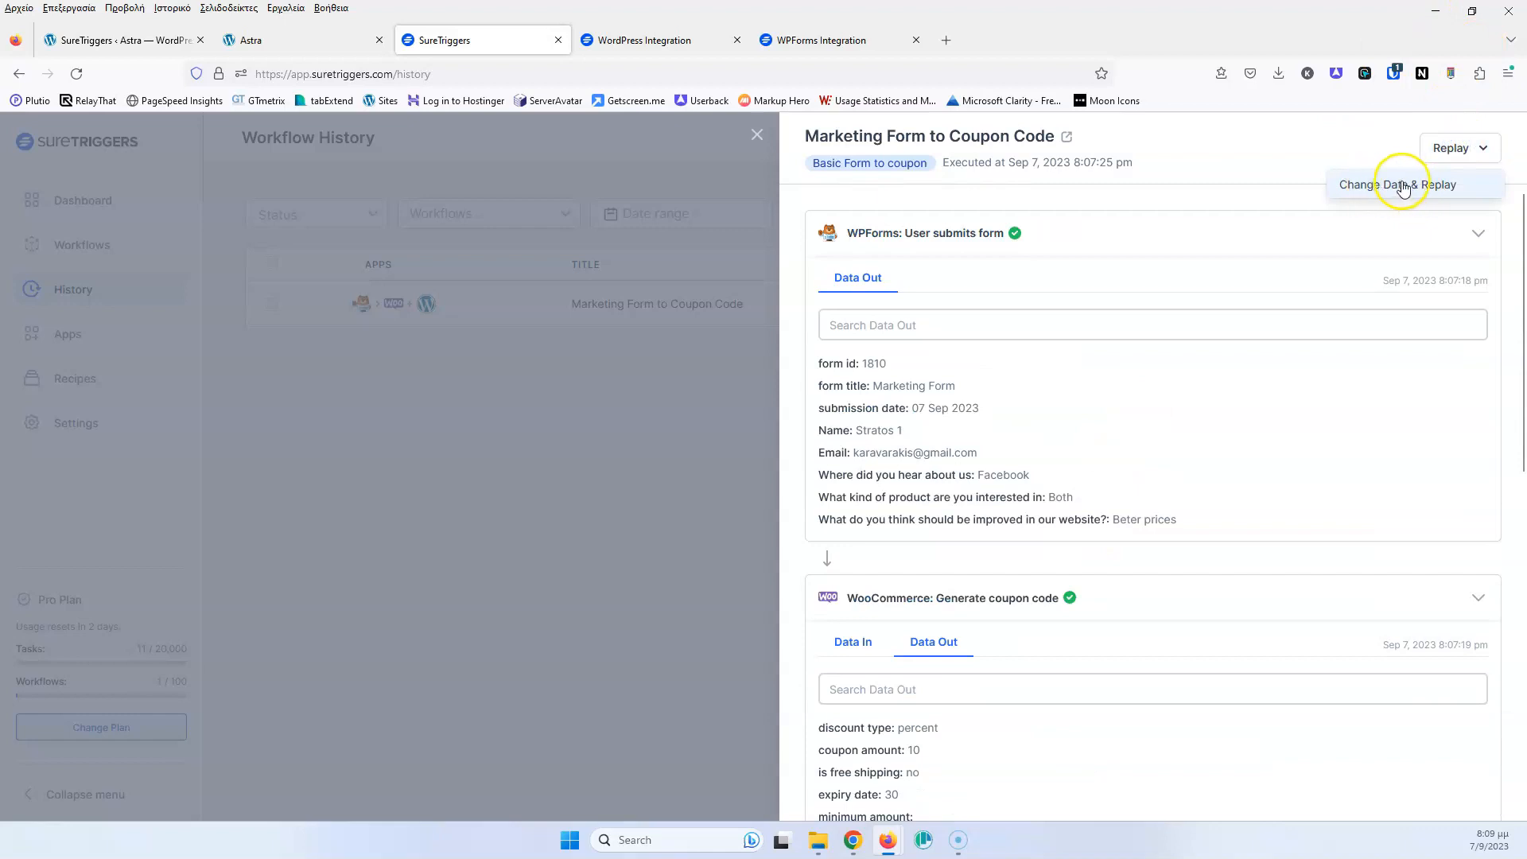
{"action": "left_click", "coordinate": [710, 438]}
{"action": "left_click", "coordinate": [758, 137]}
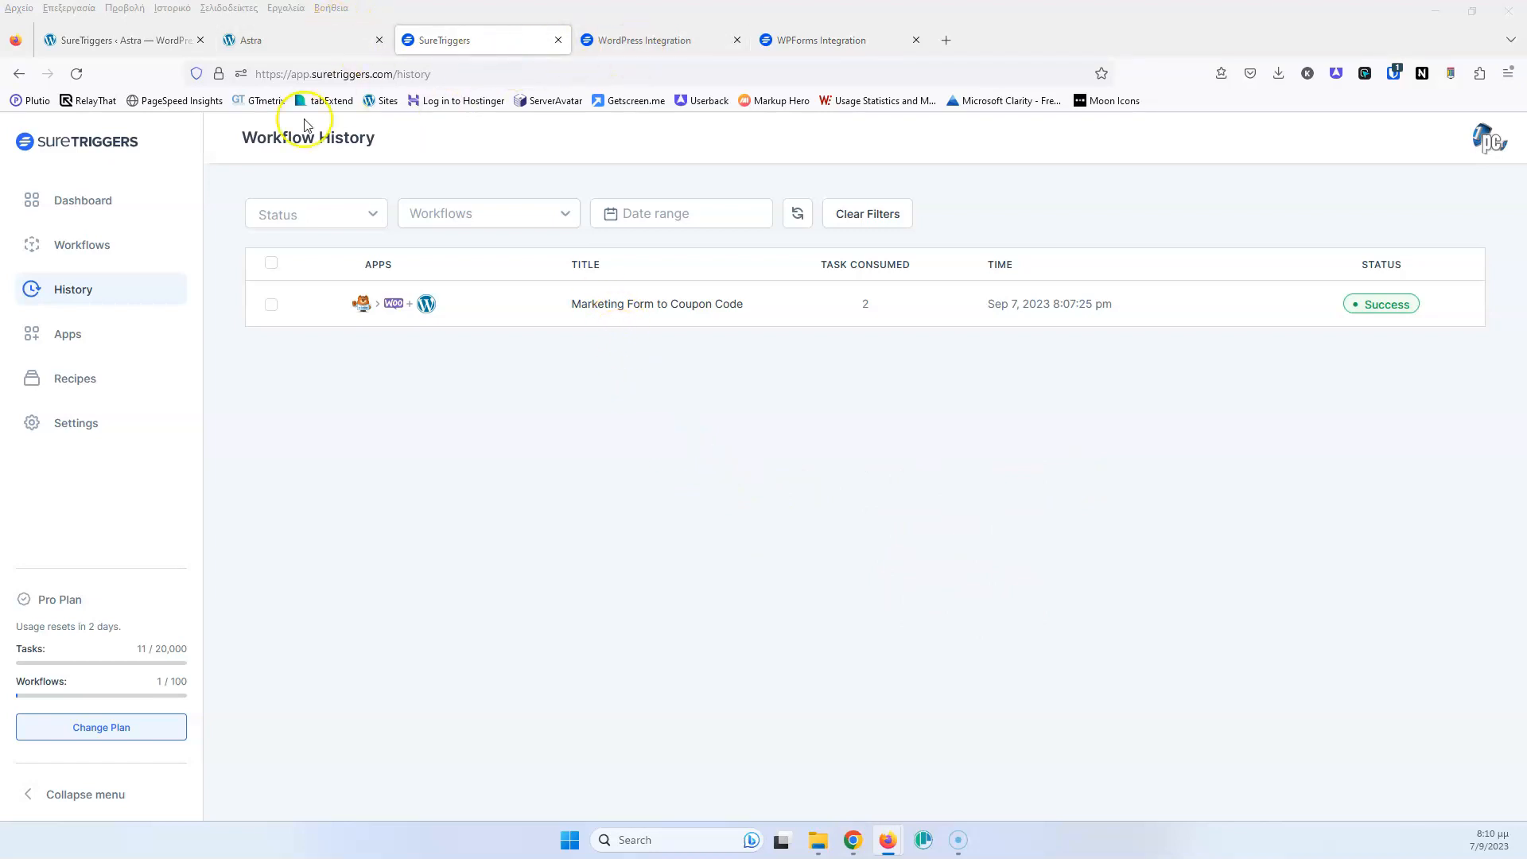
Go from the SureTriggers workflows list to the Astra site's WordPress admin, toward WPForms Entries
{"action": "left_click", "coordinate": [86, 261]}
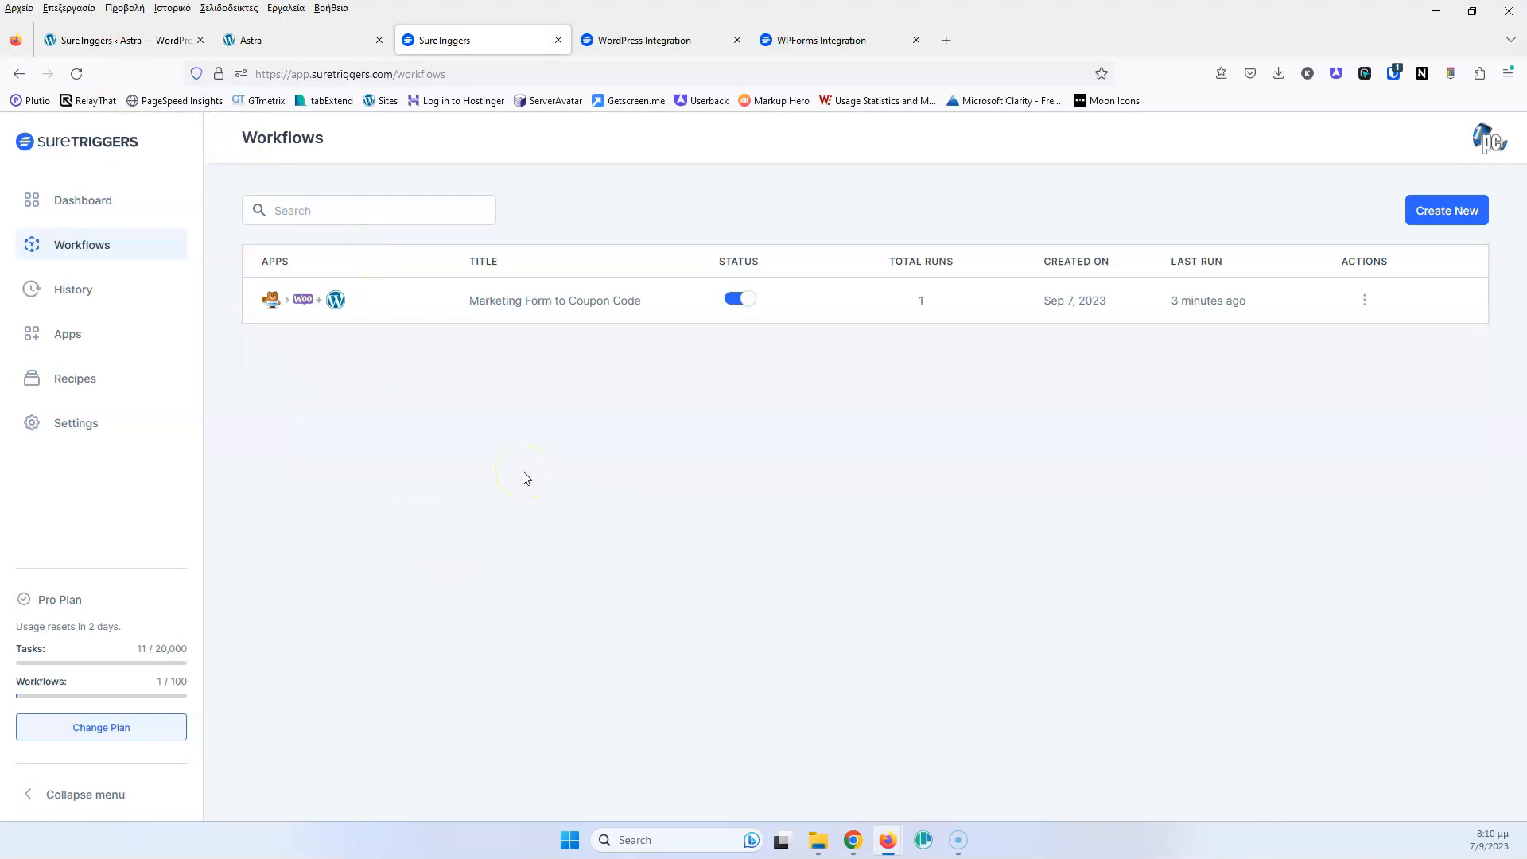
{"action": "left_click", "coordinate": [147, 40]}
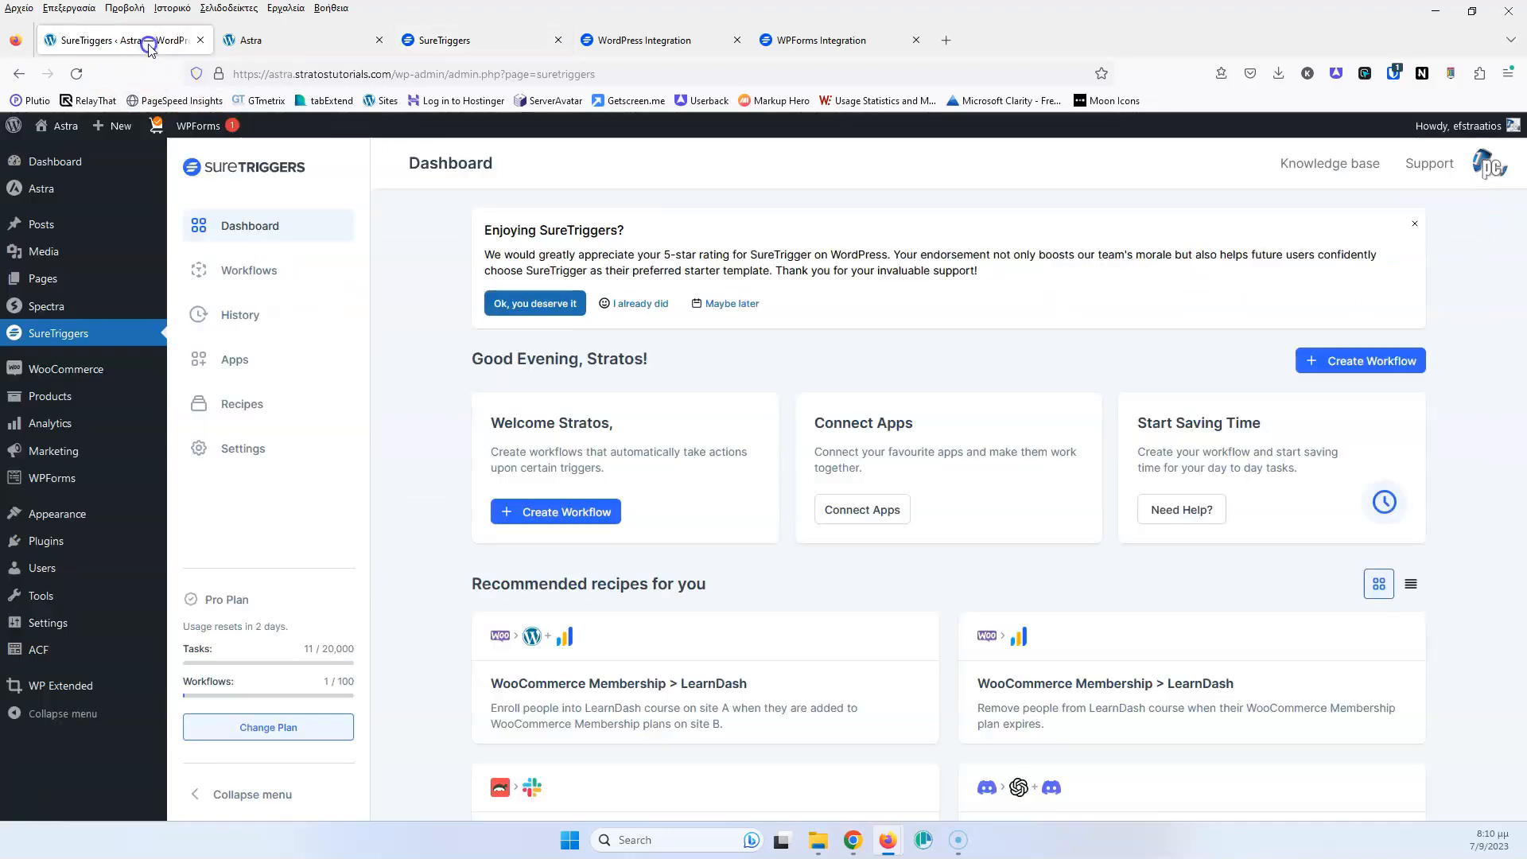
{"action": "mouse_move", "coordinate": [151, 523]}
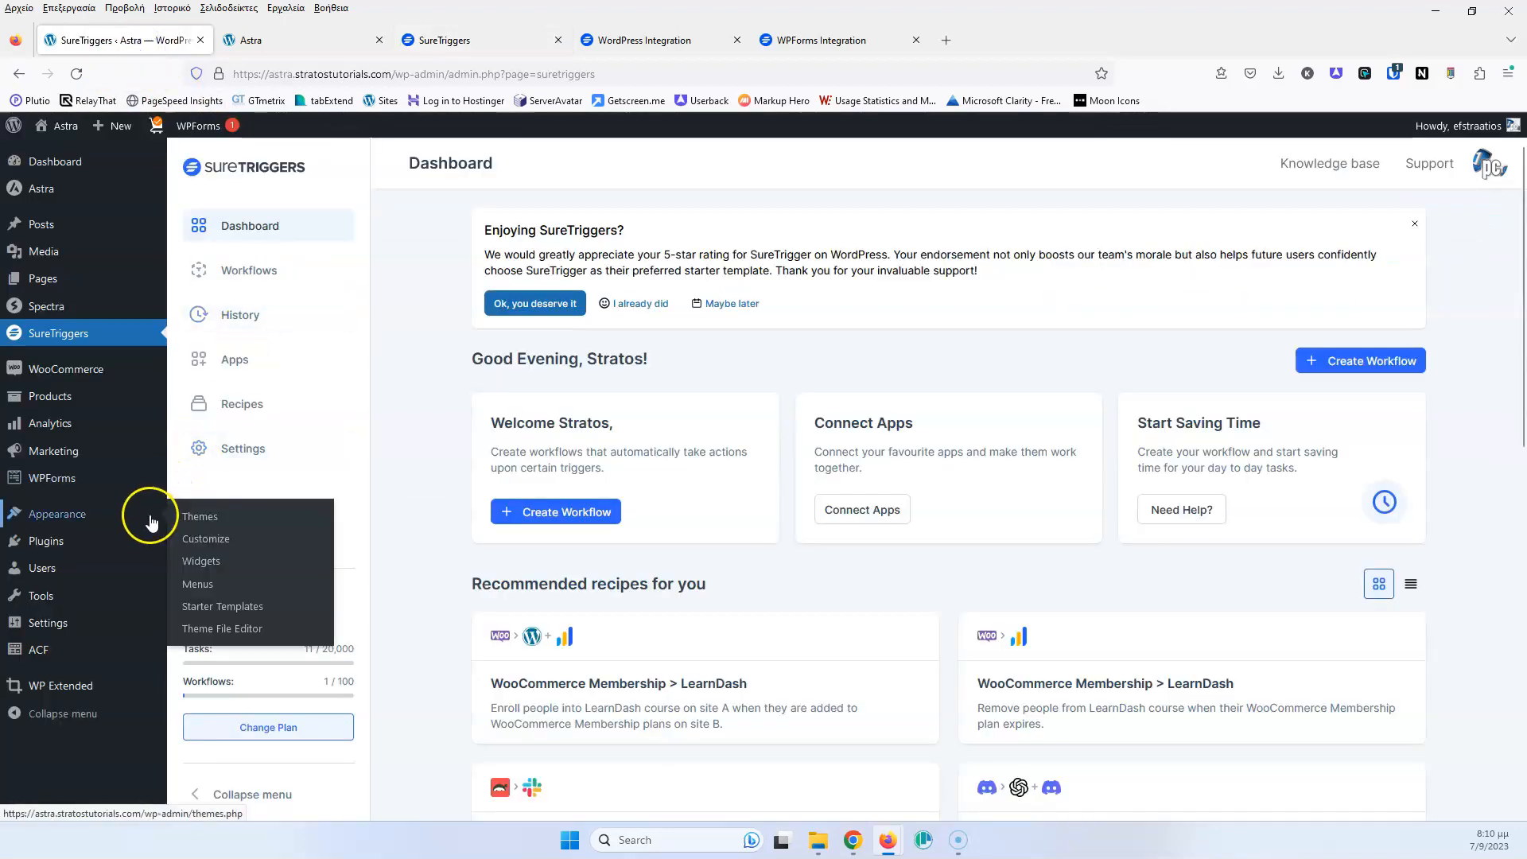
{"action": "mouse_move", "coordinate": [65, 479]}
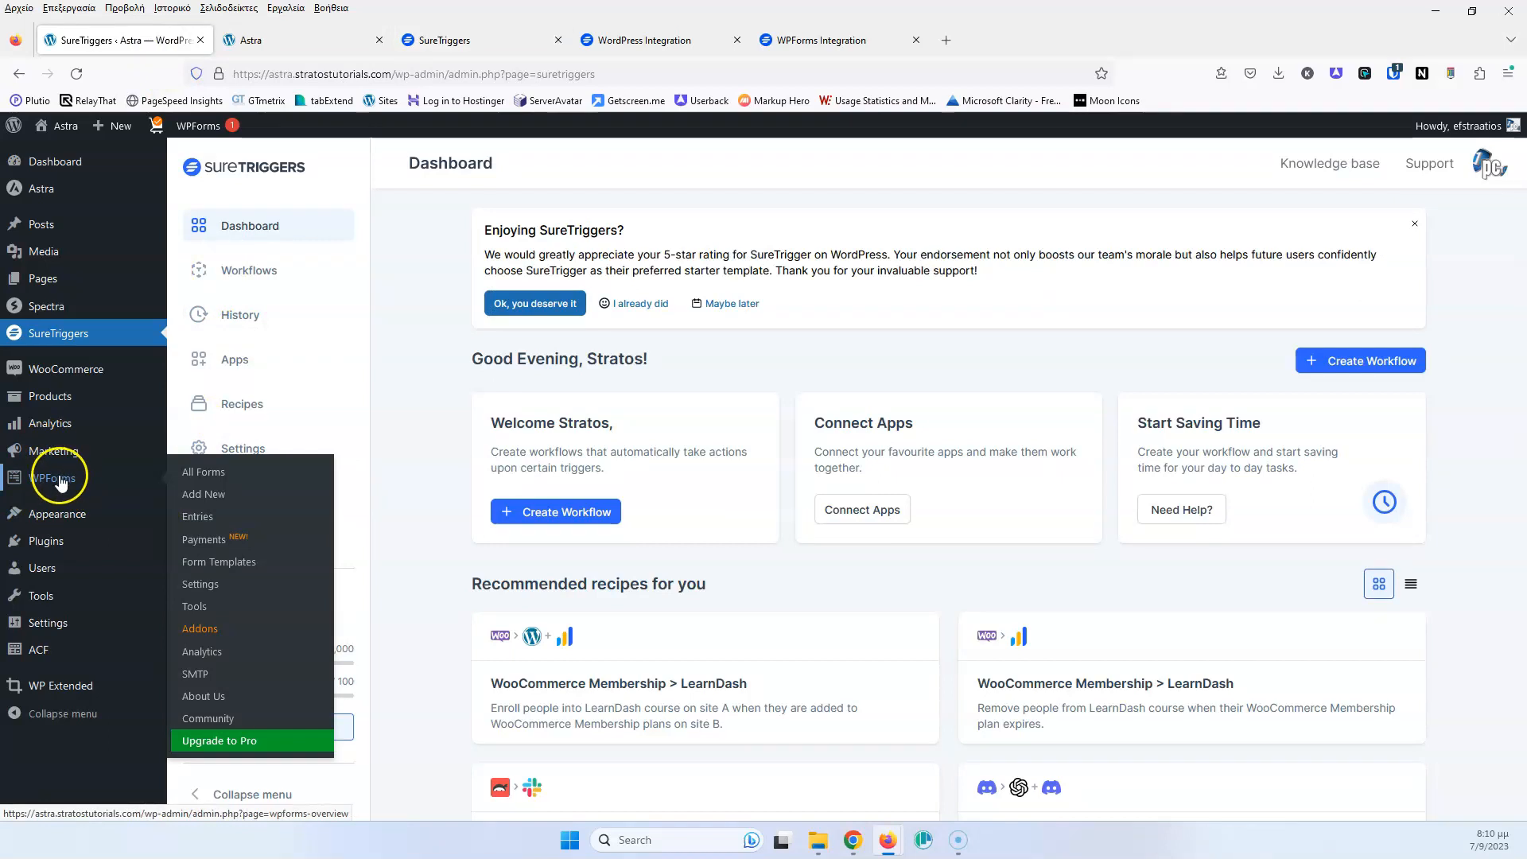
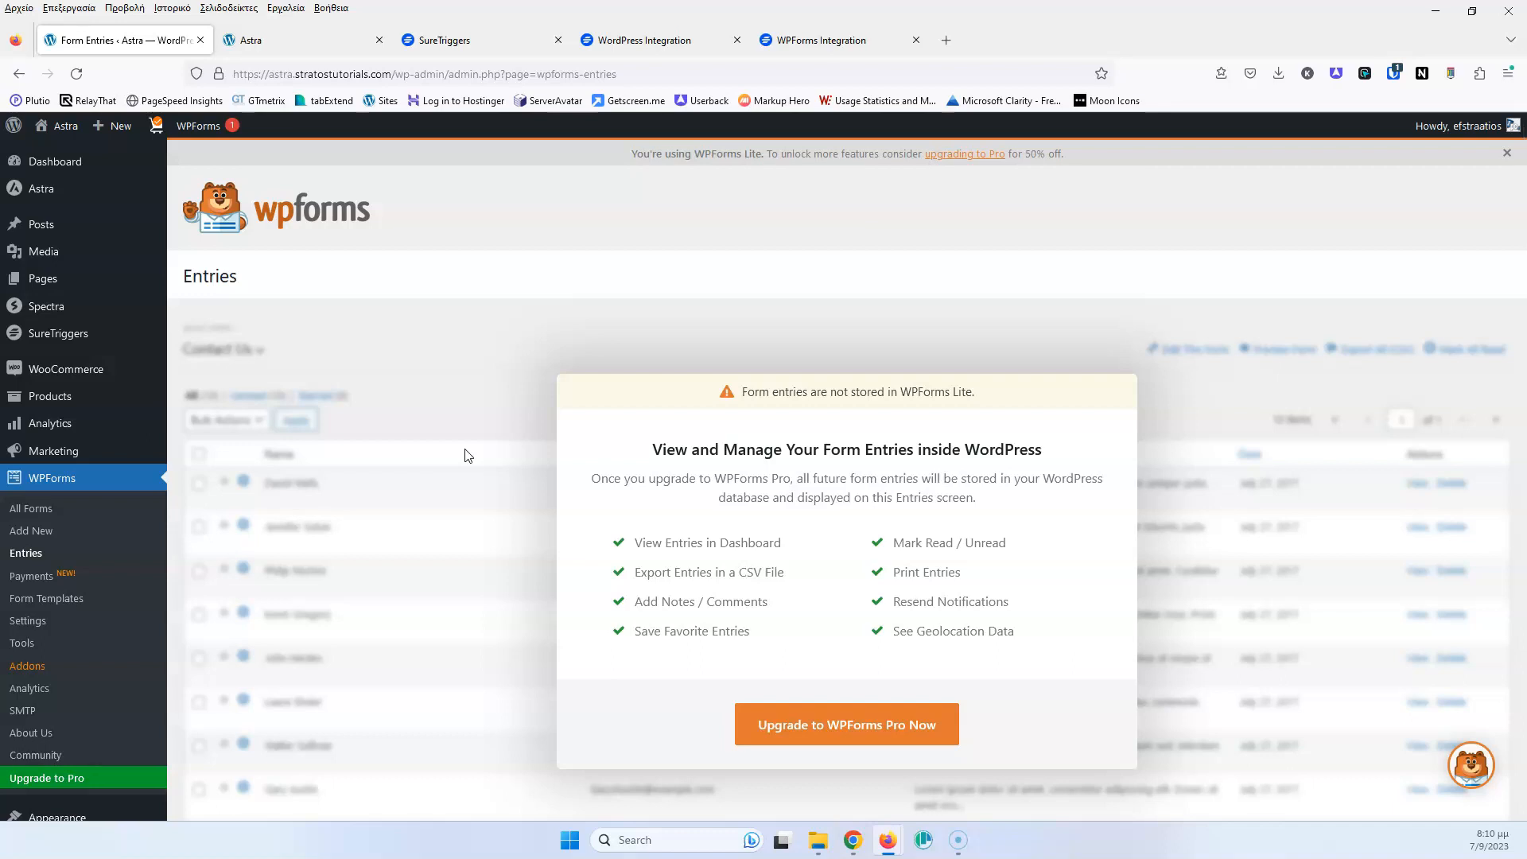
Switch to the SureTriggers workflows list tab
{"action": "left_click", "coordinate": [480, 40]}
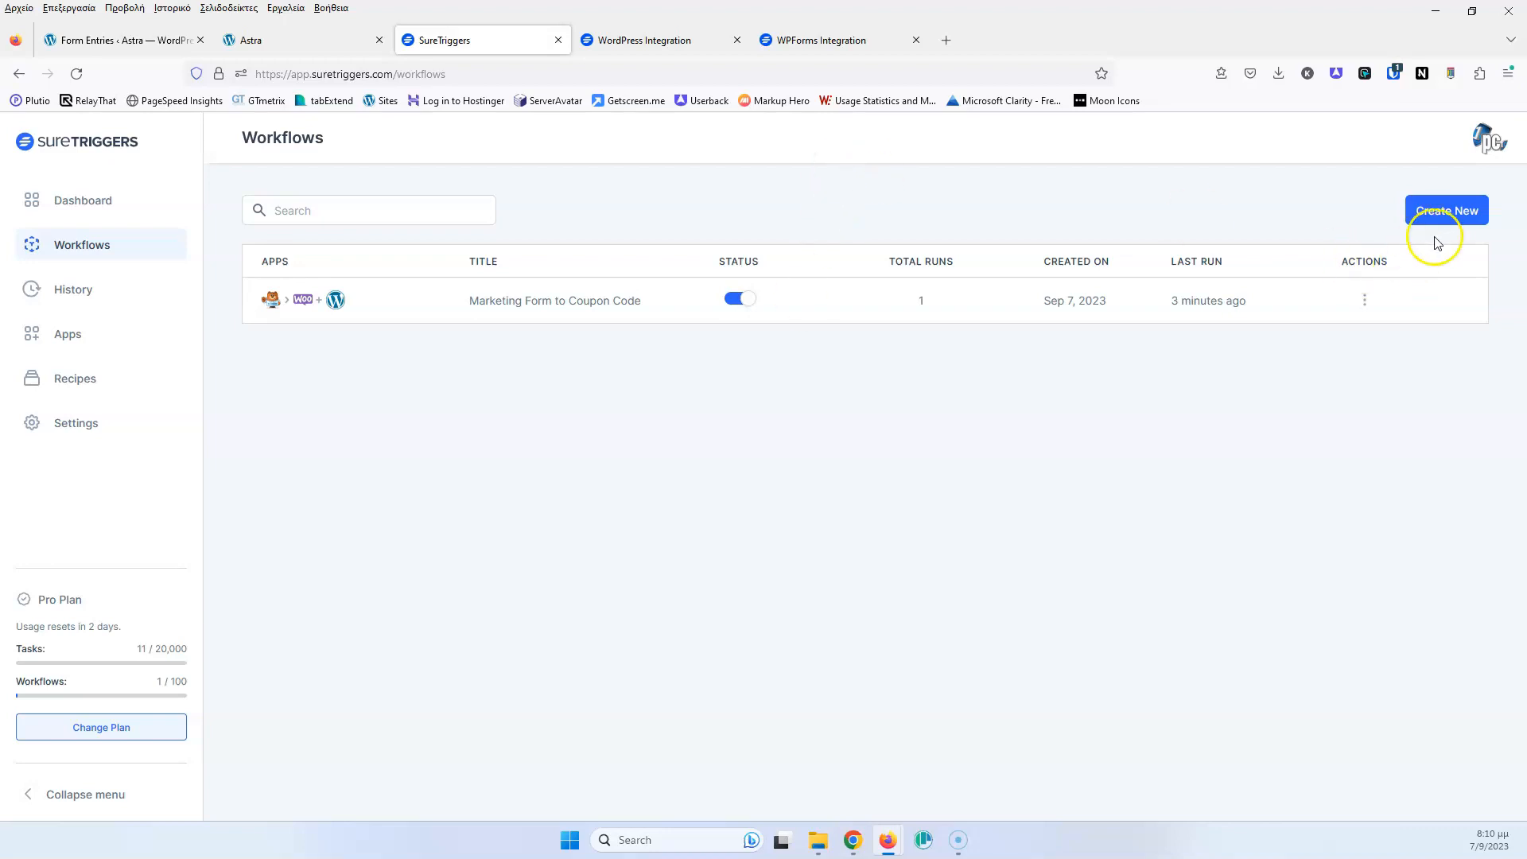
Create a new workflow named 'Form to Google Sheet' and start building it
{"action": "left_click", "coordinate": [1448, 210]}
{"action": "left_click", "coordinate": [683, 472]}
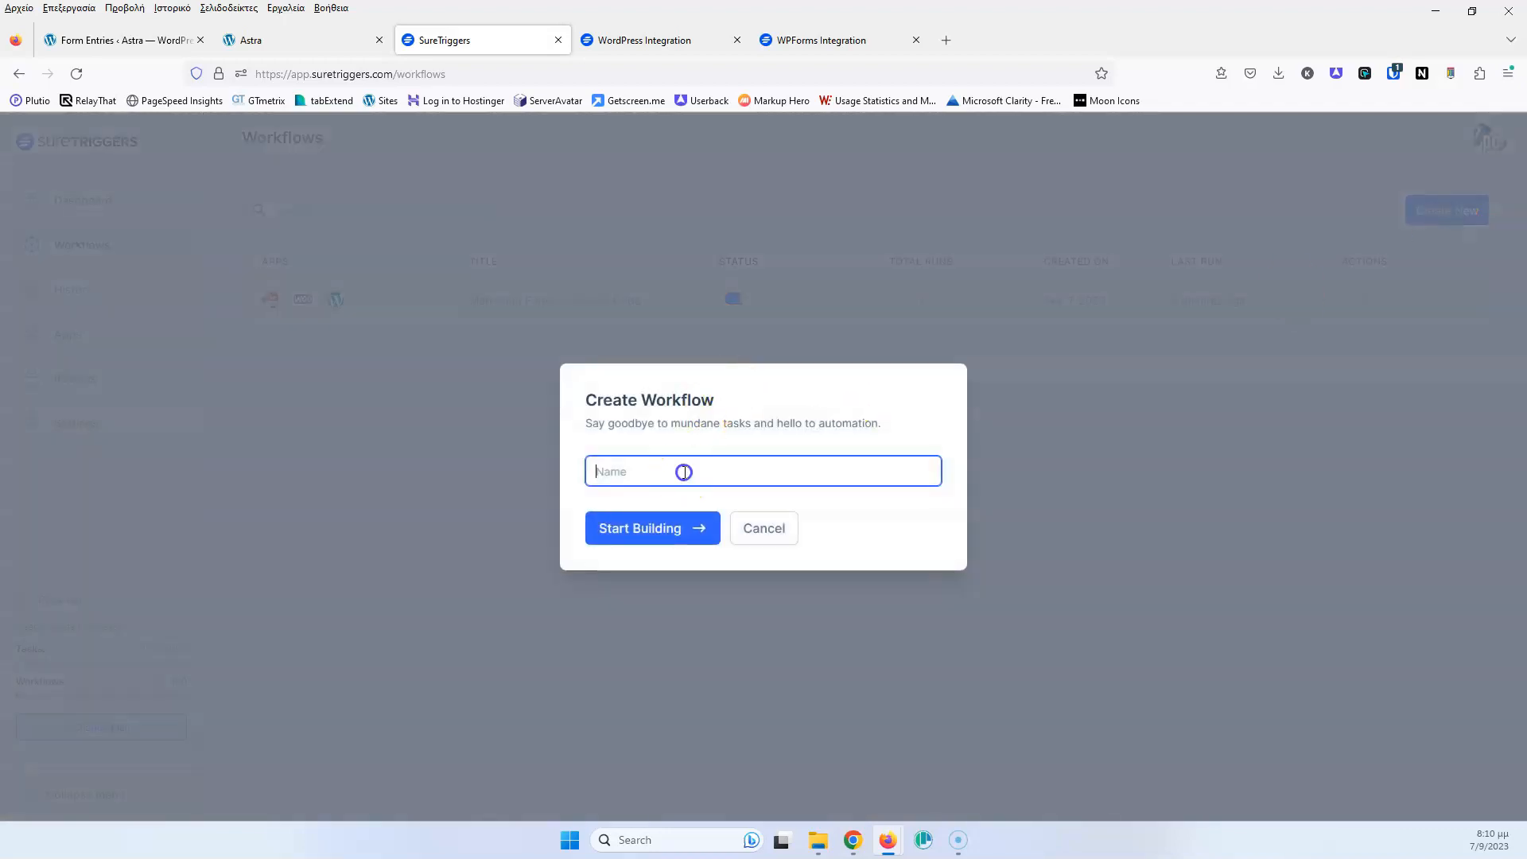
{"action": "type", "text": "Form to Google Sheet"}
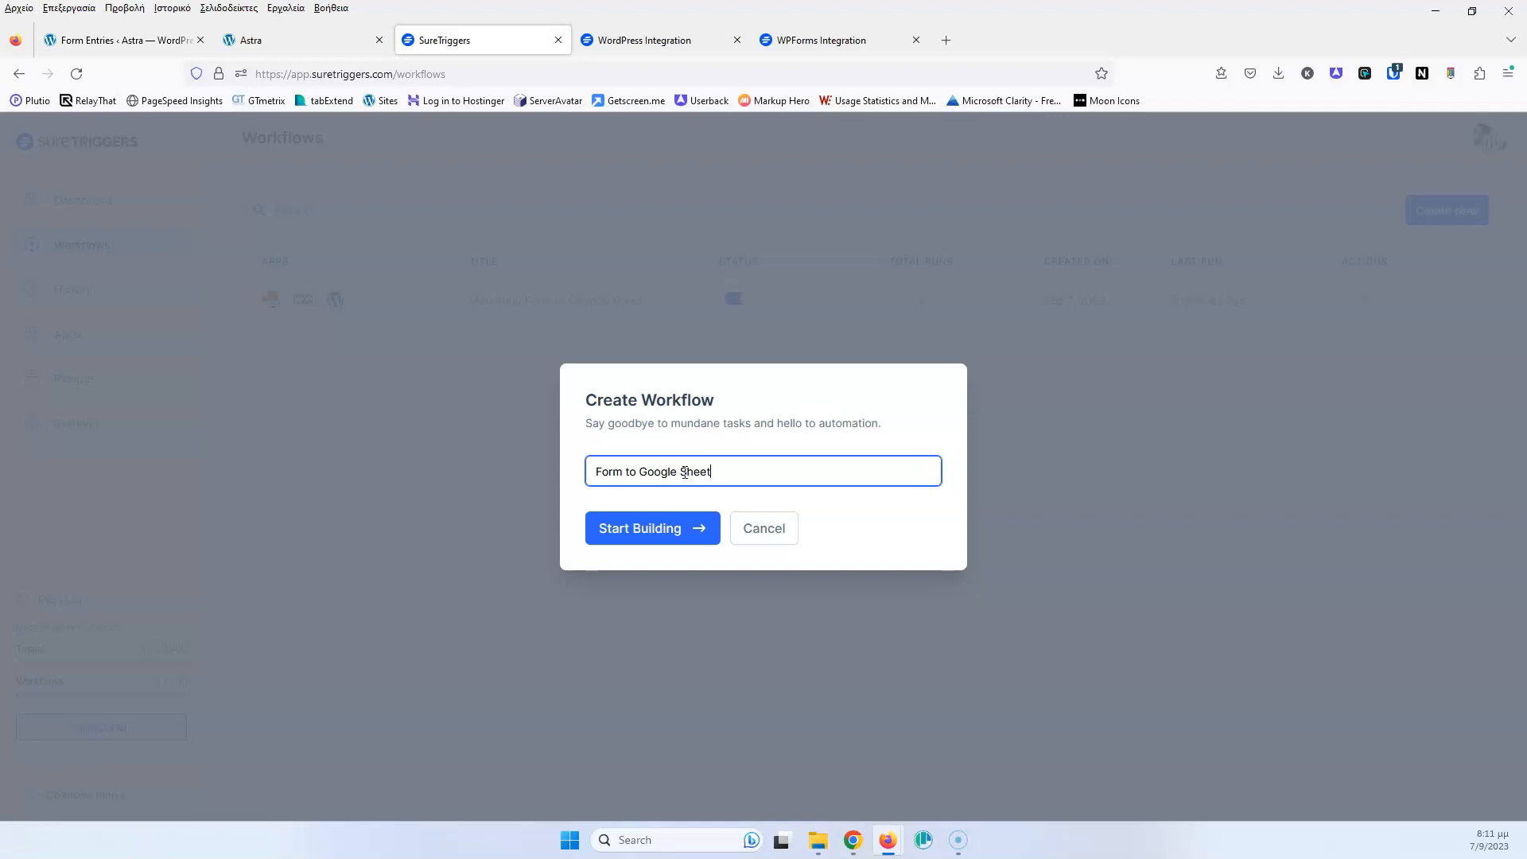
{"action": "left_click", "coordinate": [618, 538]}
{"action": "left_click", "coordinate": [640, 529]}
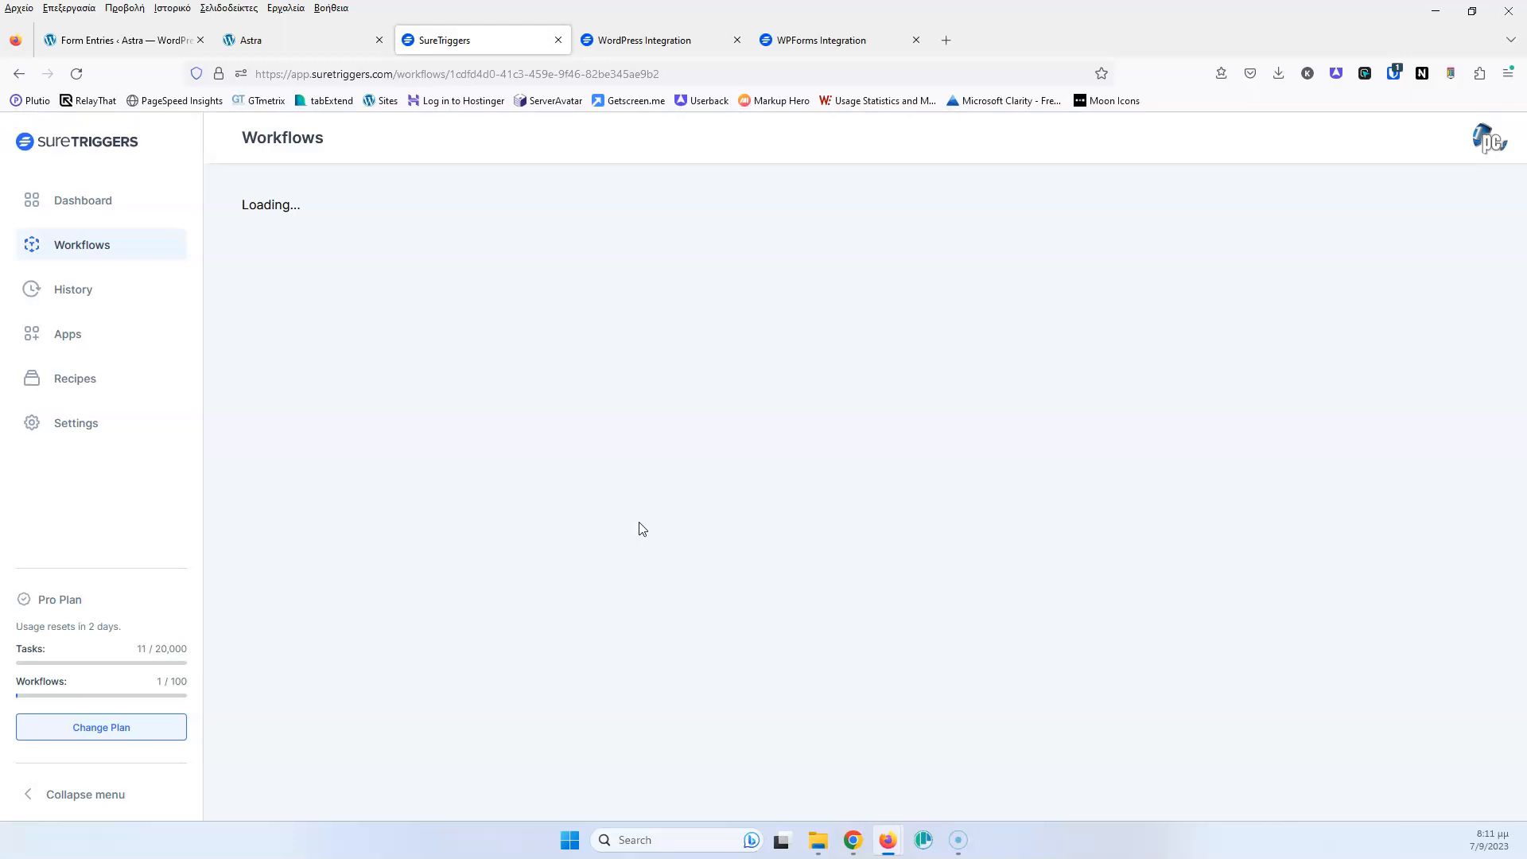
{"action": "left_click", "coordinate": [390, 237]}
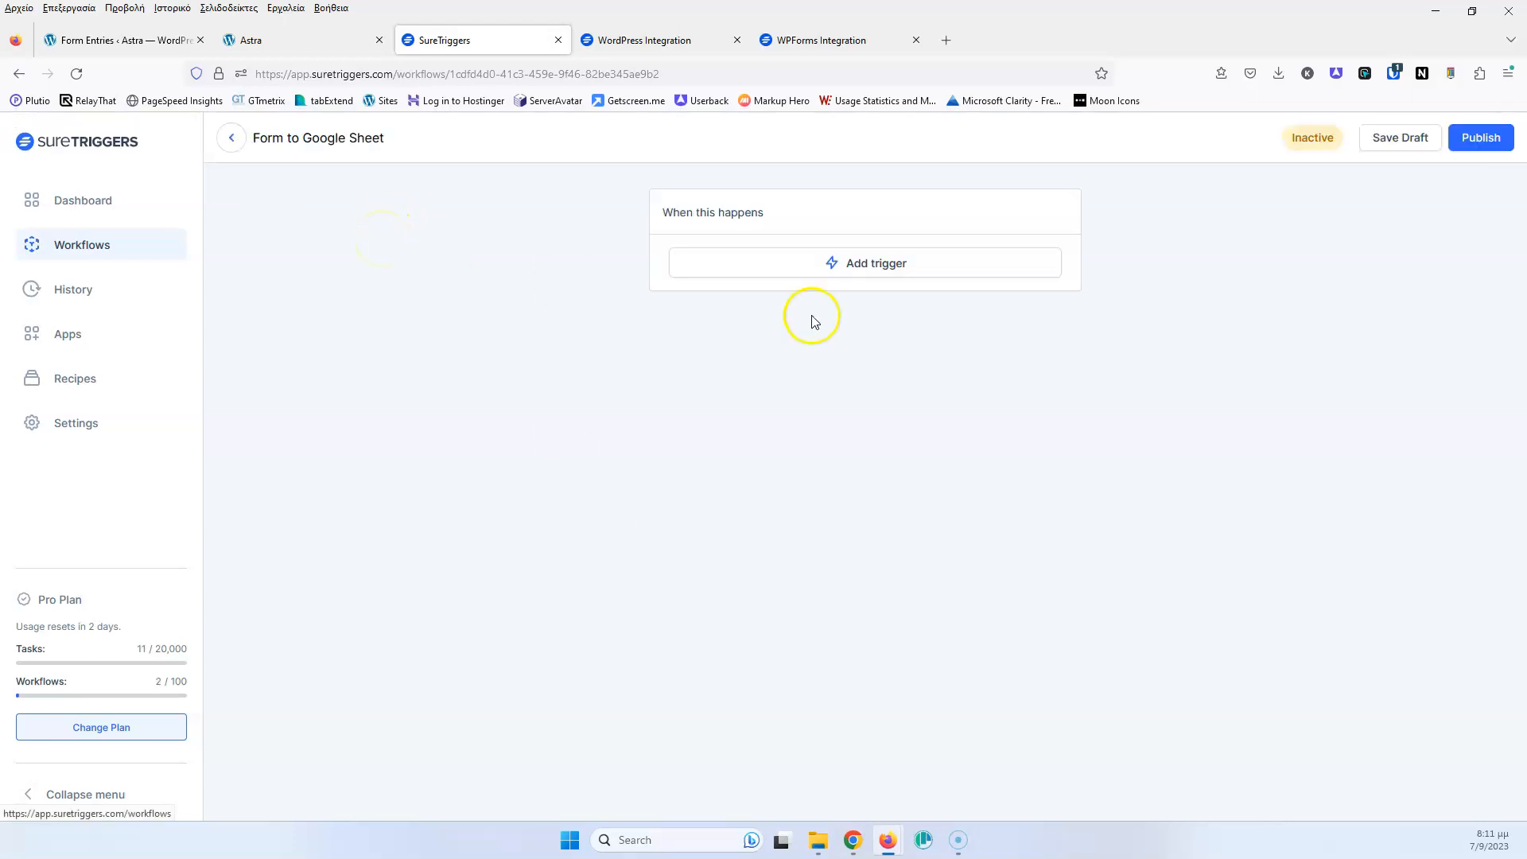
Set the trigger to WPForms Form Submitted for Simple Contact Form on WordPress - Astra
{"action": "left_click", "coordinate": [885, 264]}
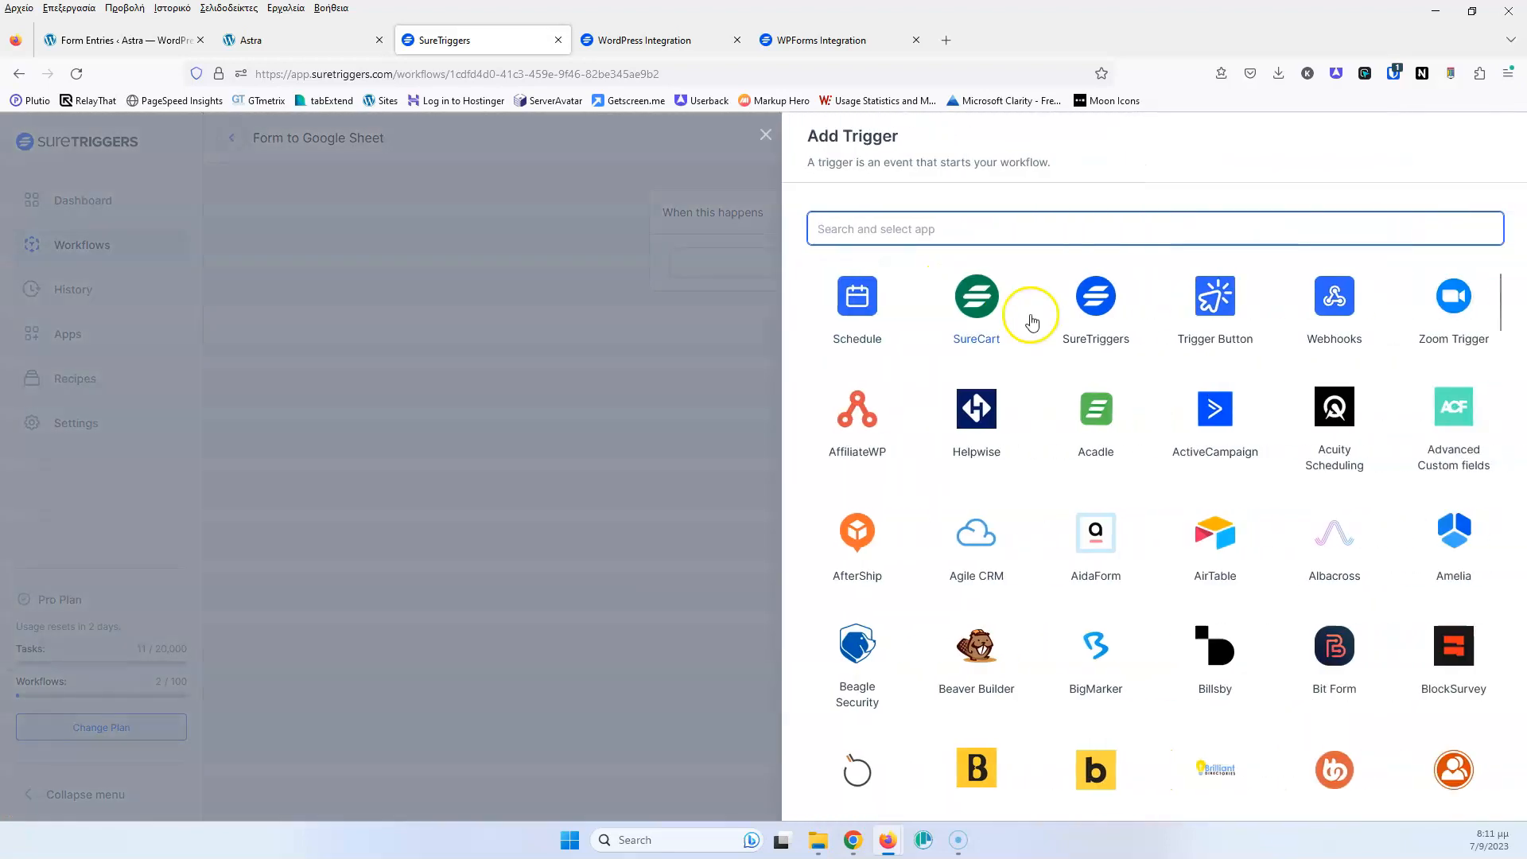
{"action": "left_click", "coordinate": [1046, 237]}
{"action": "type", "text": "wpf"}
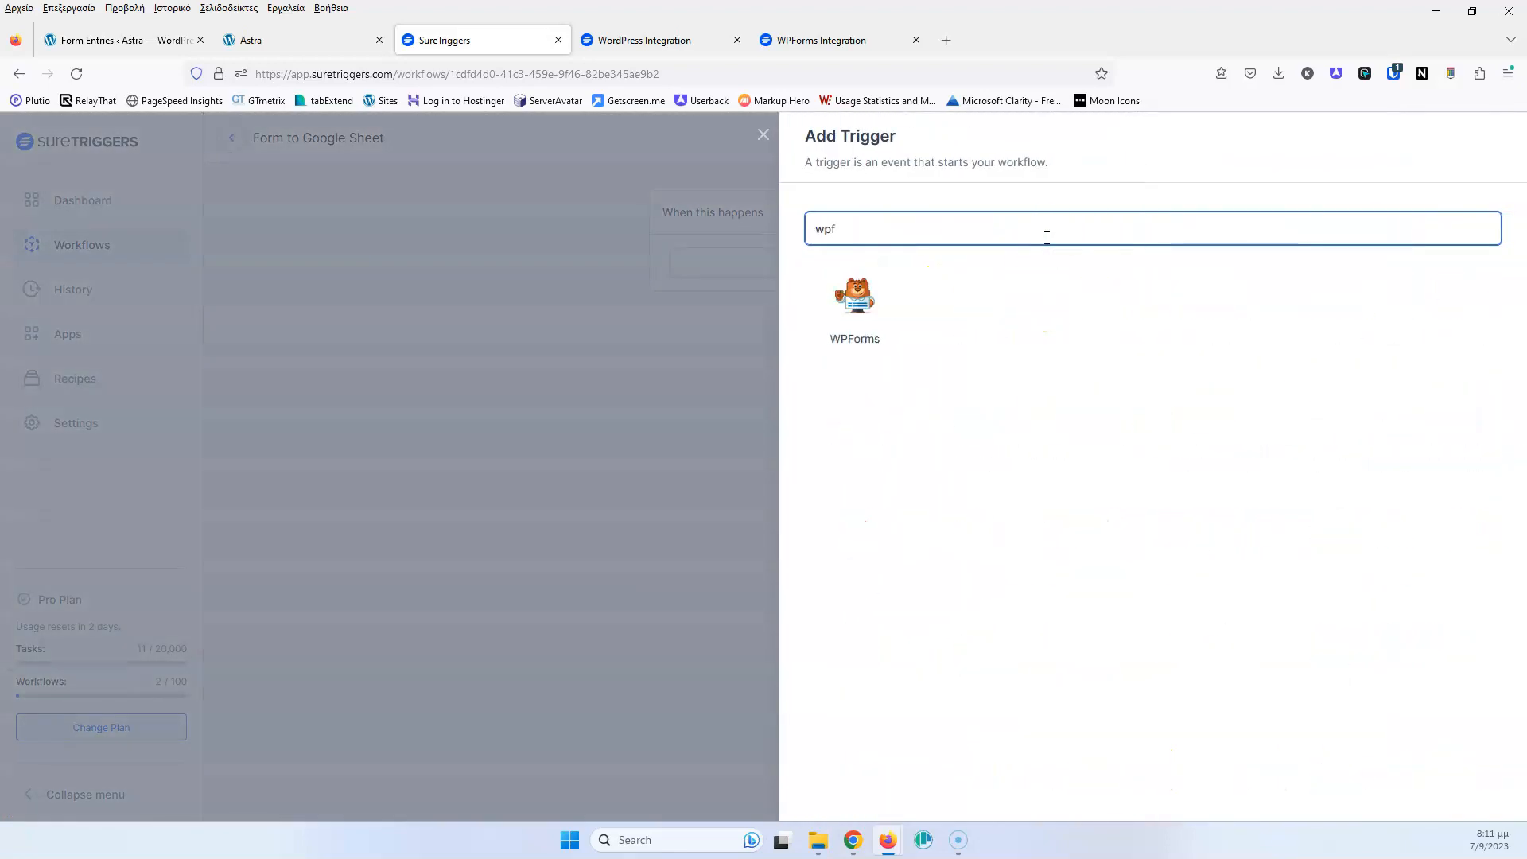
{"action": "left_click", "coordinate": [871, 294]}
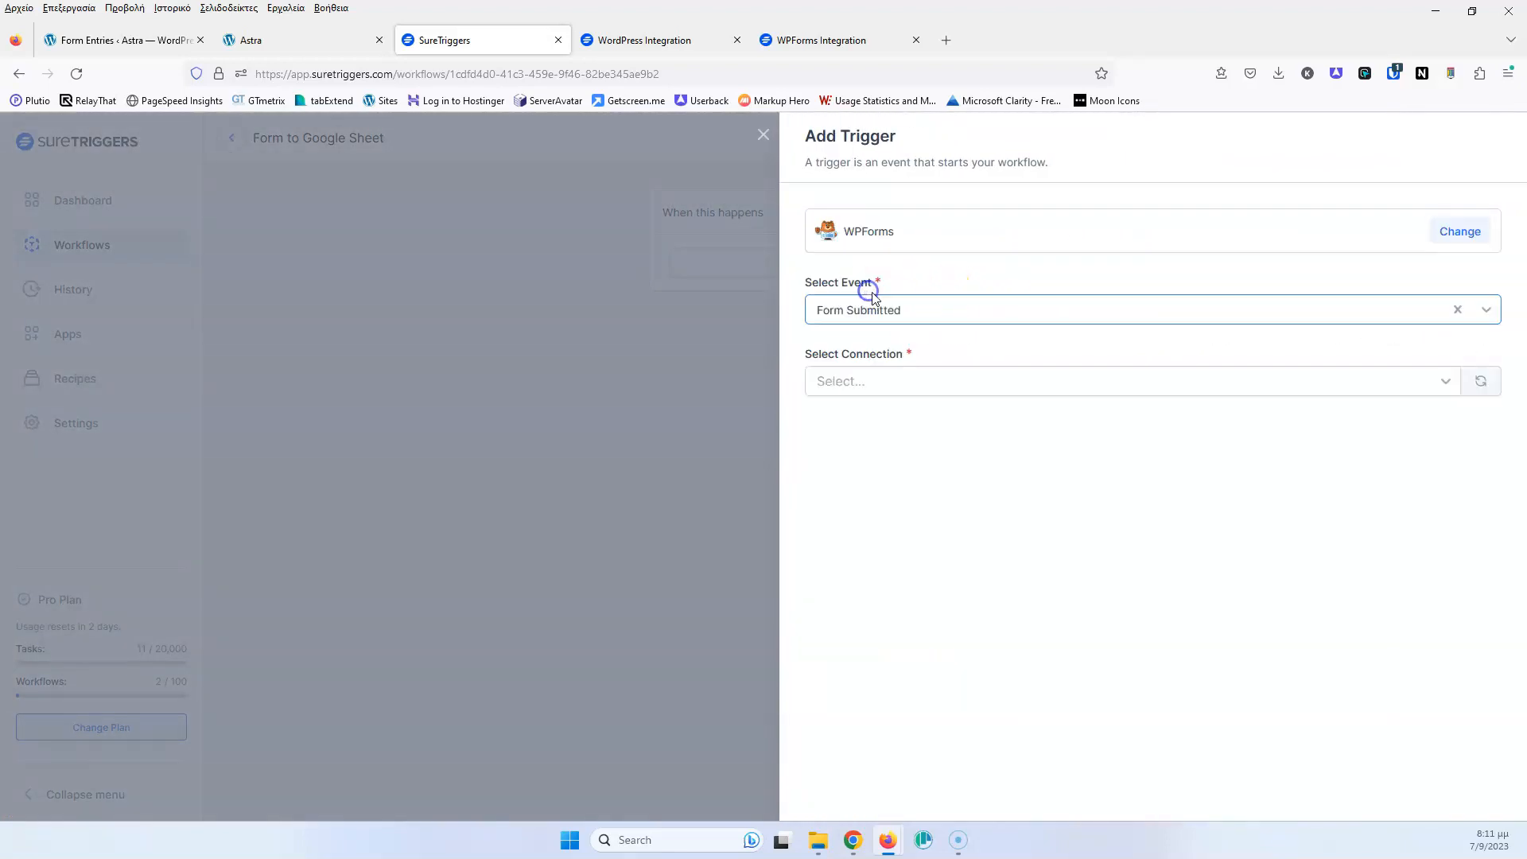
{"action": "left_click", "coordinate": [904, 392]}
{"action": "left_click", "coordinate": [907, 395]}
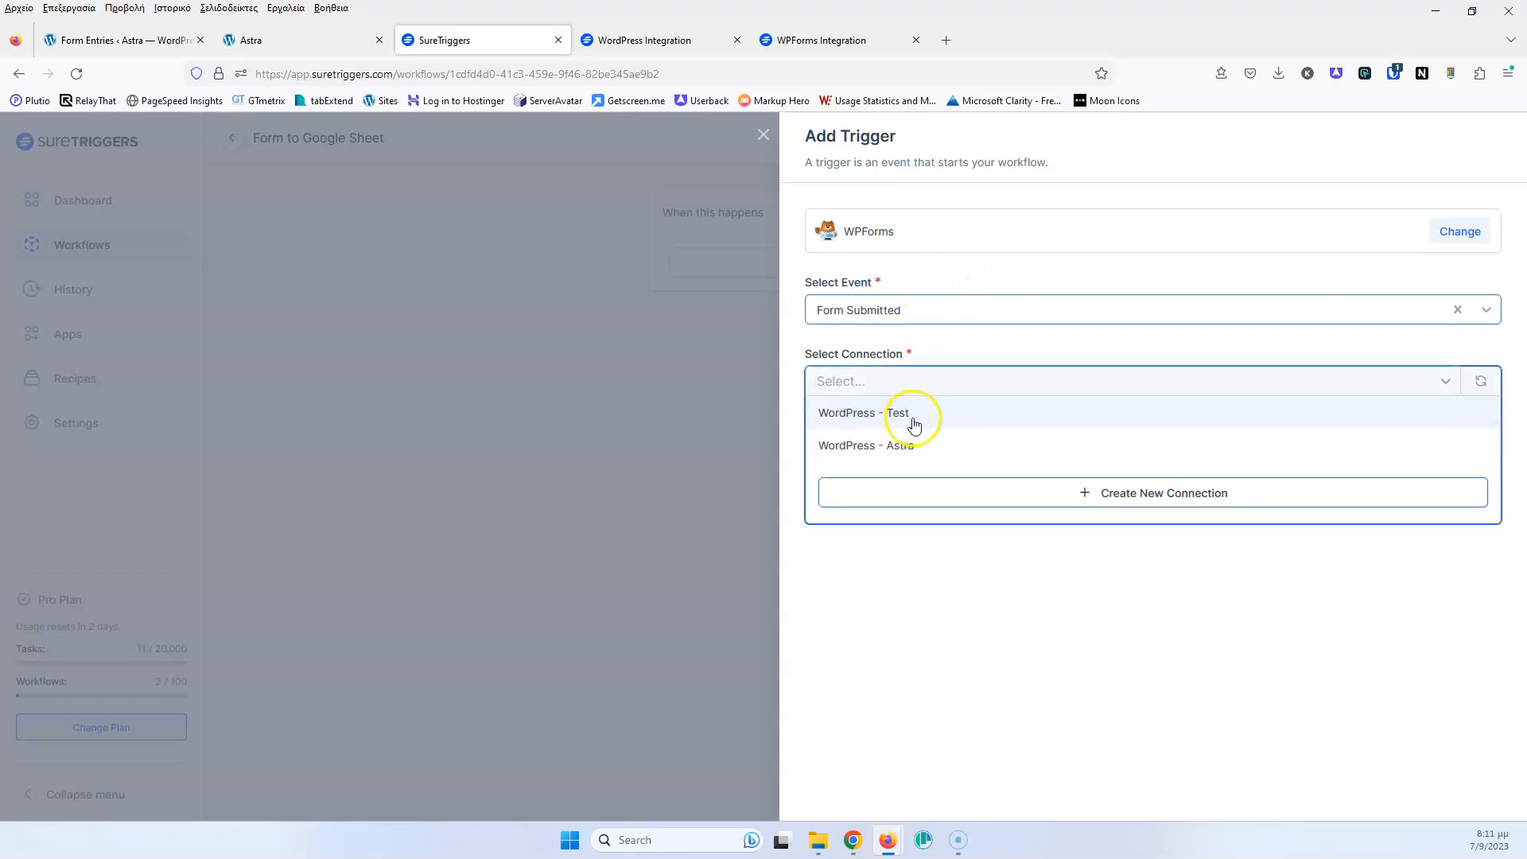
{"action": "left_click", "coordinate": [913, 446]}
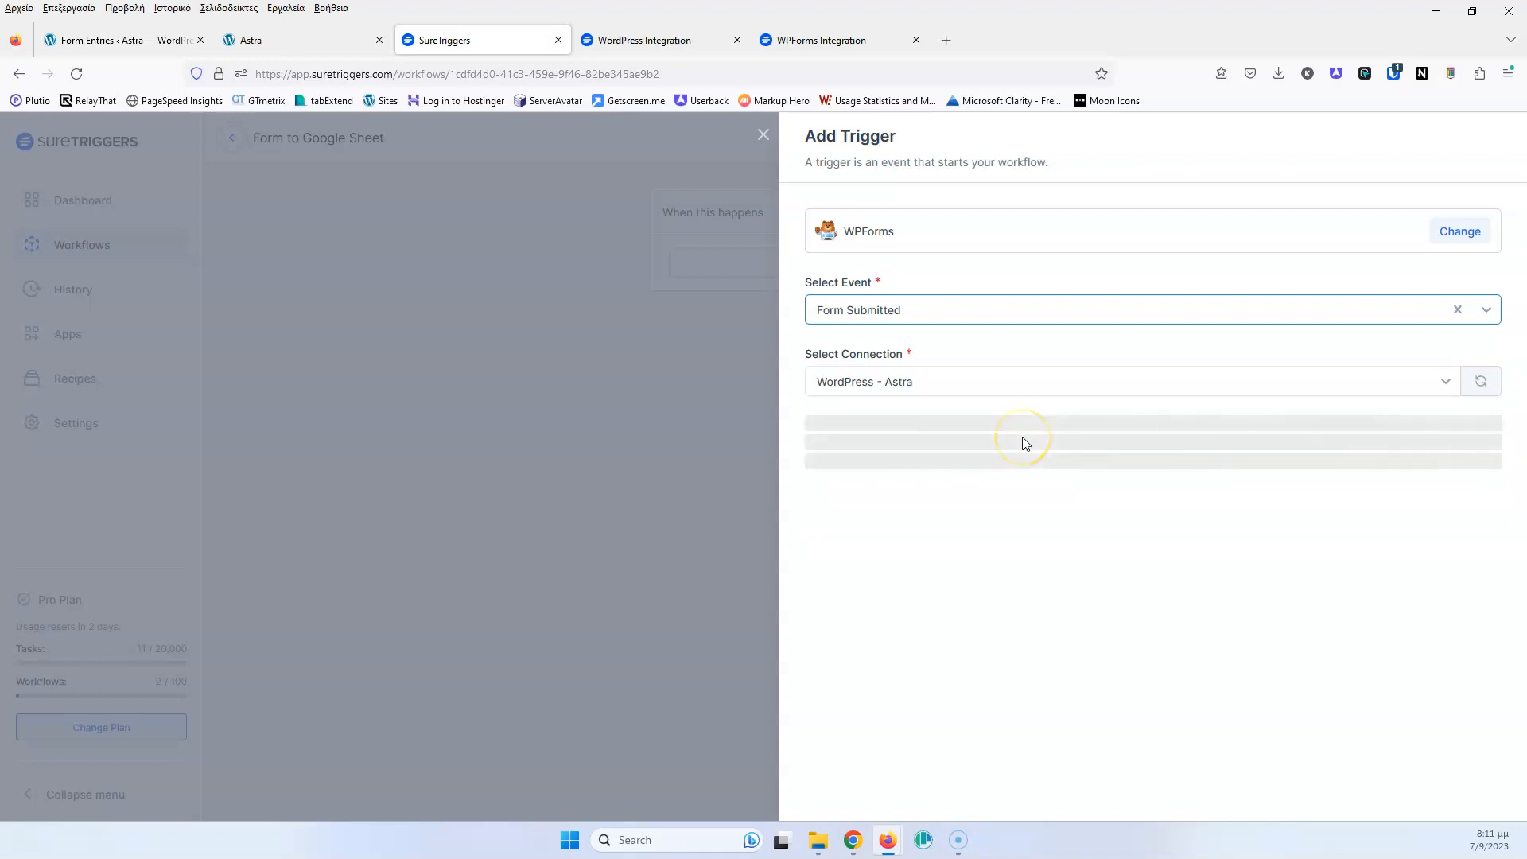
{"action": "left_click", "coordinate": [914, 487]}
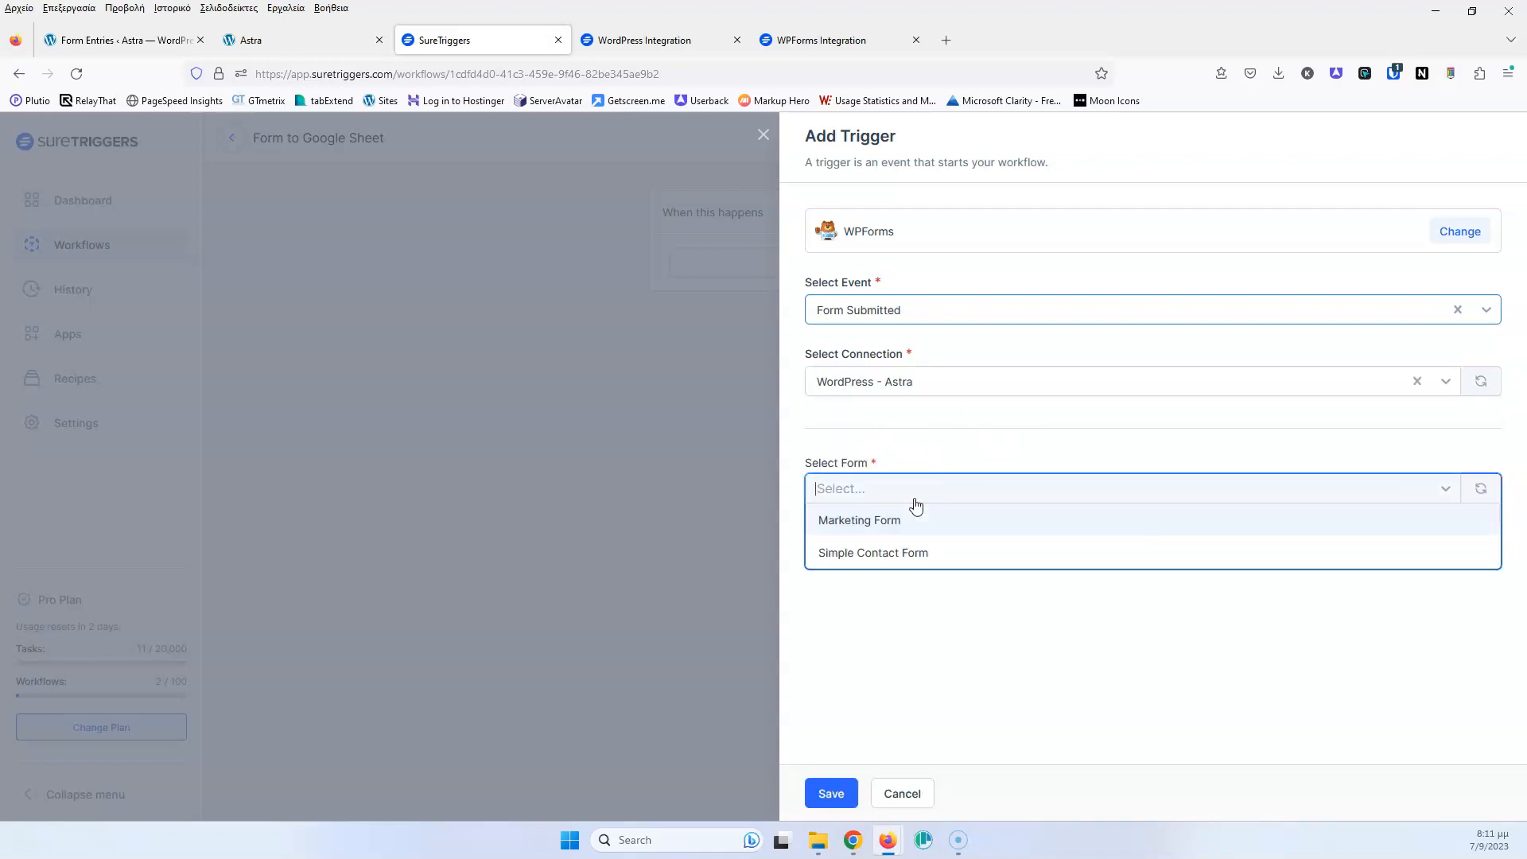
{"action": "left_click", "coordinate": [889, 552]}
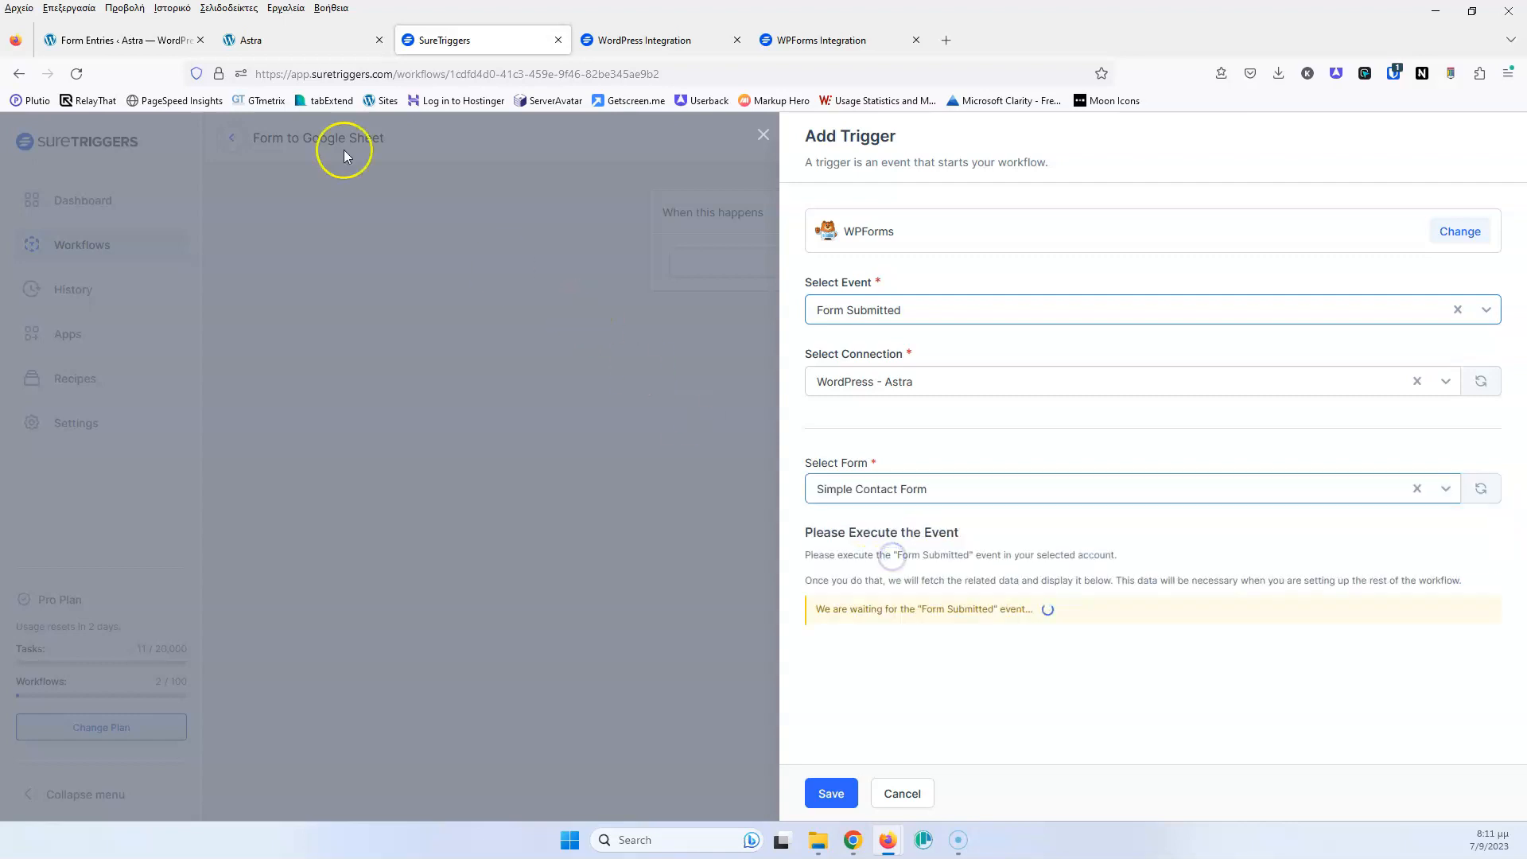
Open the Astra site's Contact page, confirming the trigger still awaits a submission
{"action": "left_click", "coordinate": [253, 40]}
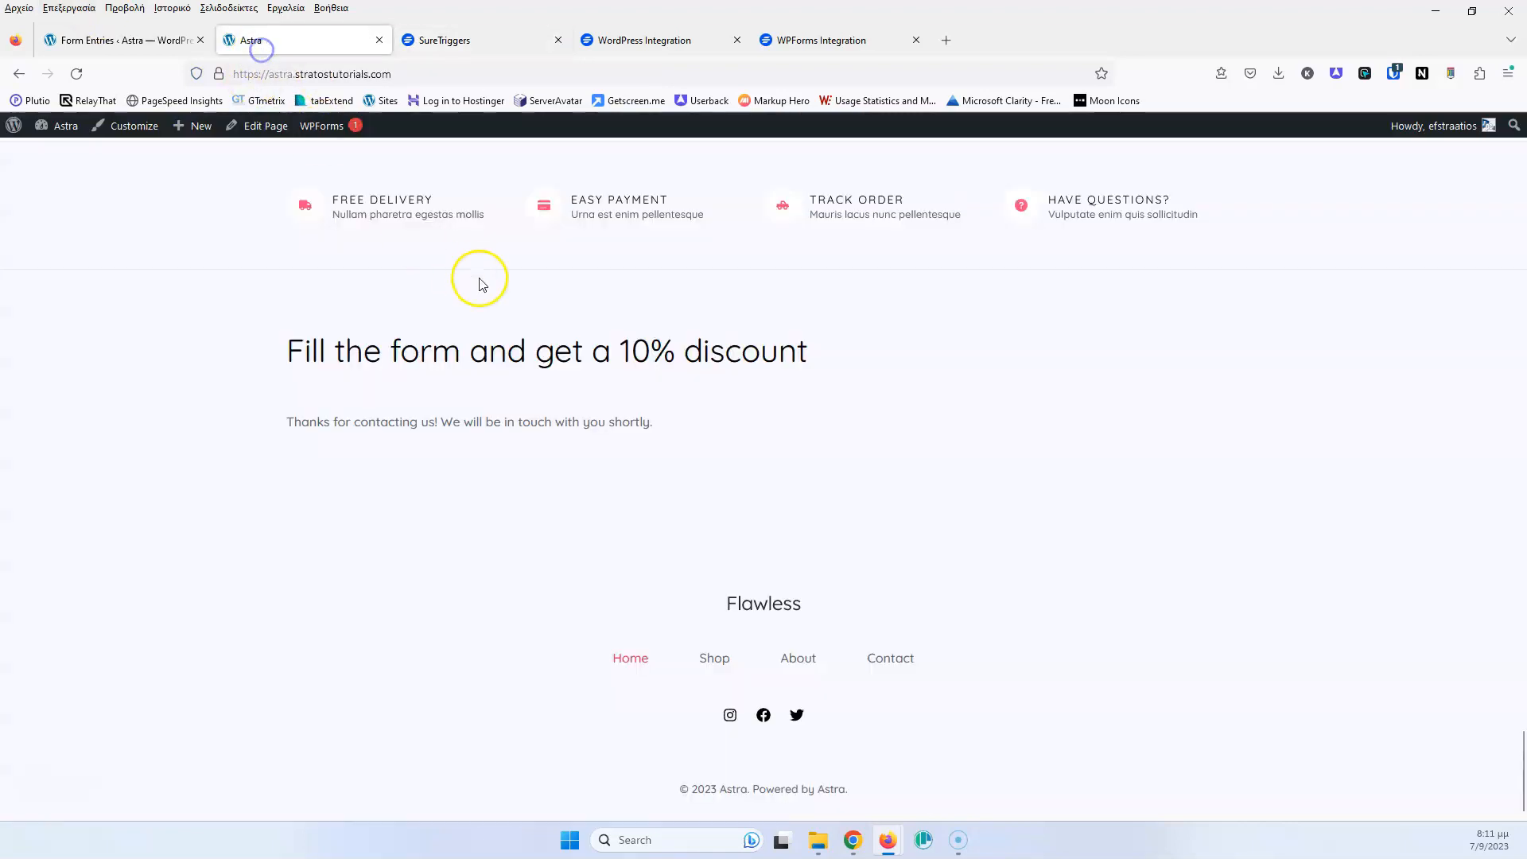
{"action": "scroll", "coordinate": [373, 318], "scroll_direction": "up", "scroll_amount": 15}
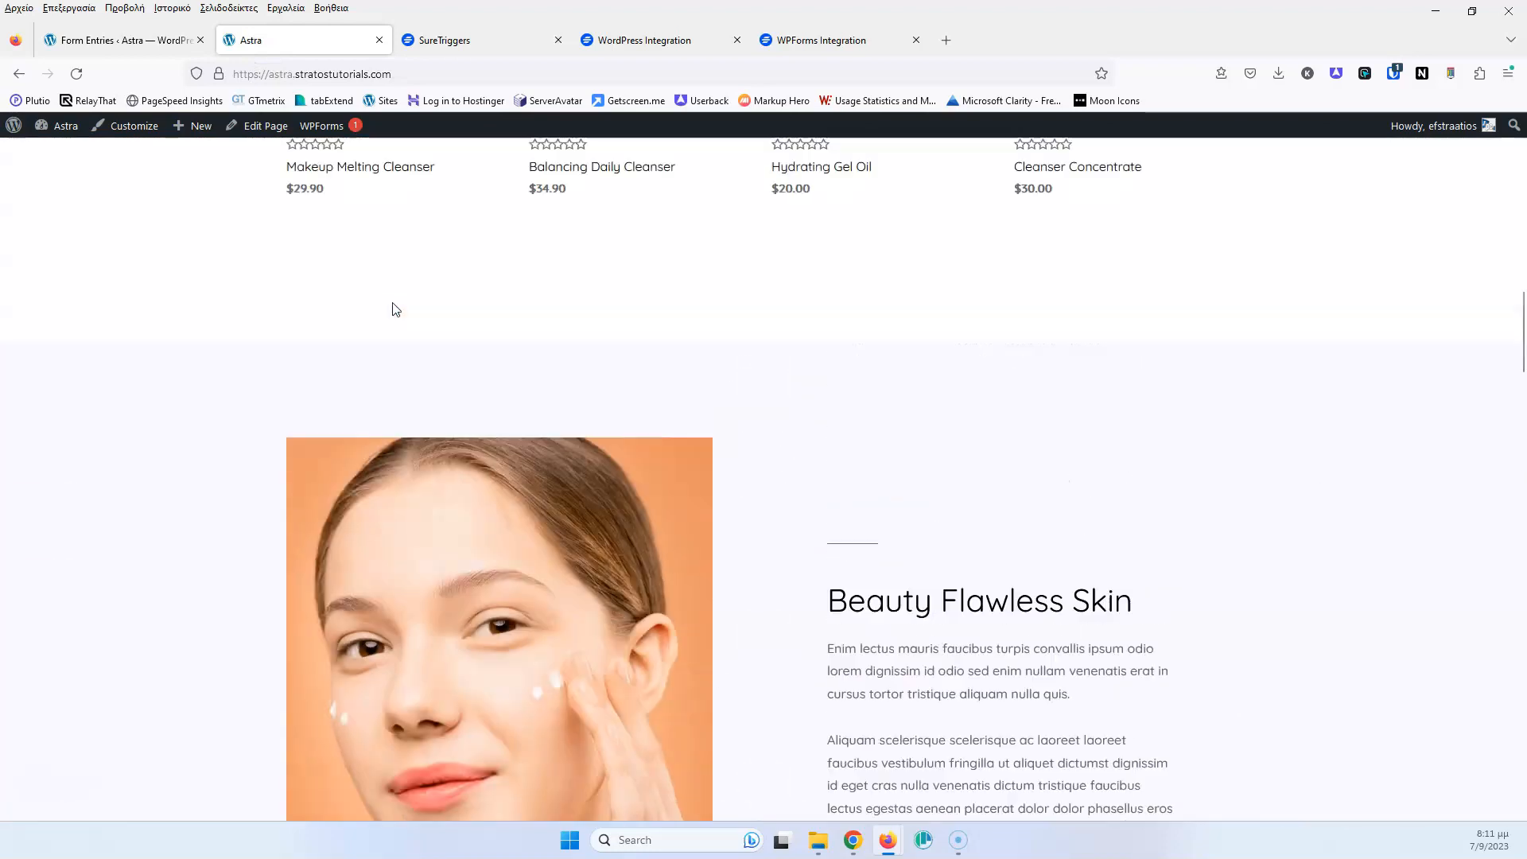
{"action": "scroll", "coordinate": [392, 307], "scroll_direction": "up", "scroll_amount": 10}
{"action": "left_click", "coordinate": [249, 182]}
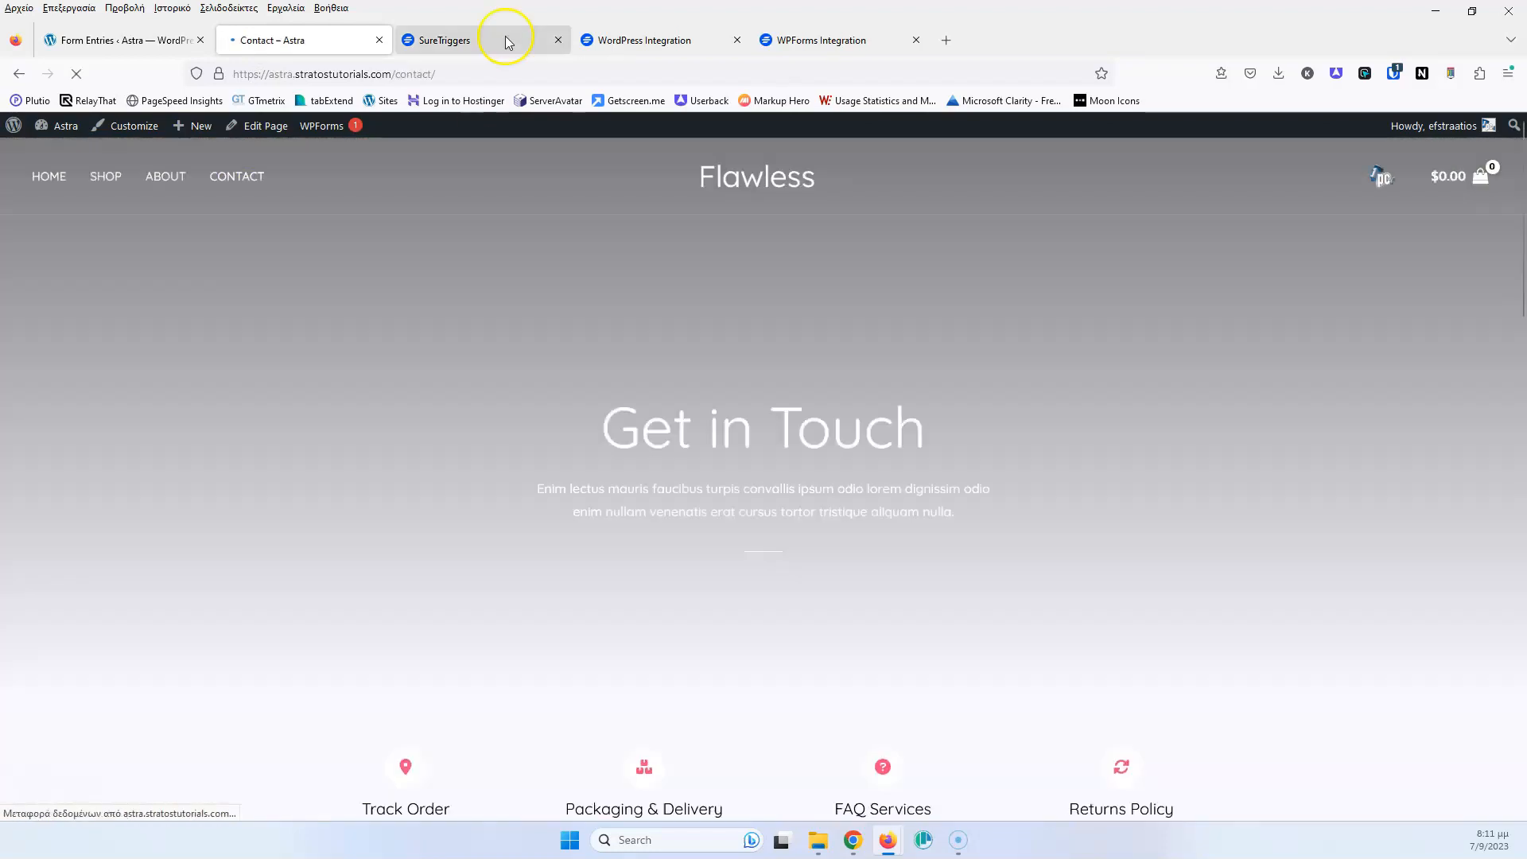
{"action": "left_click", "coordinate": [487, 40]}
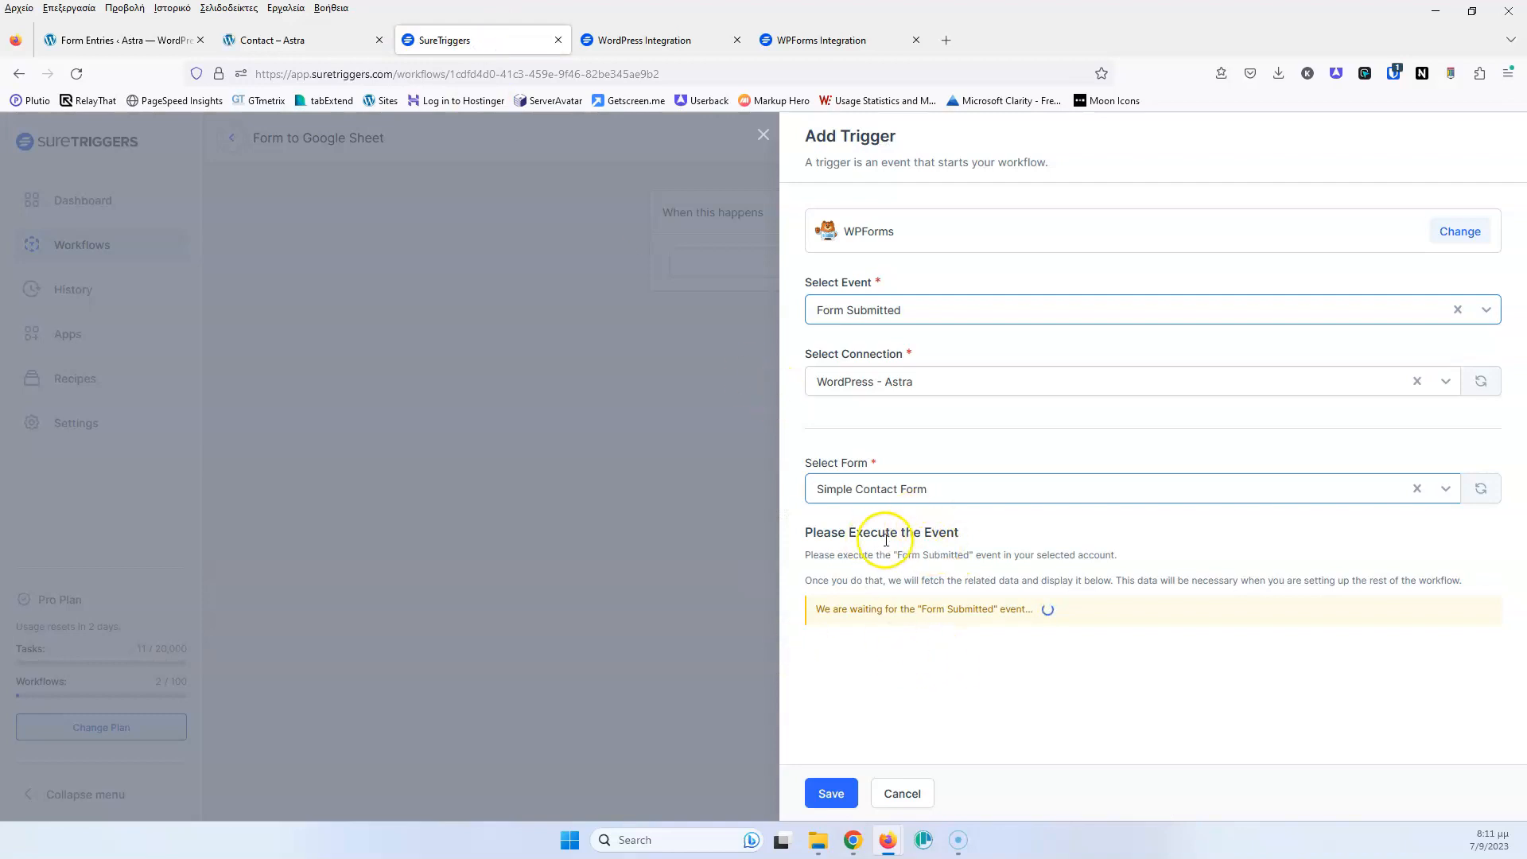
{"action": "left_click", "coordinate": [283, 51]}
{"action": "scroll", "coordinate": [289, 336], "scroll_direction": "down", "scroll_amount": 15}
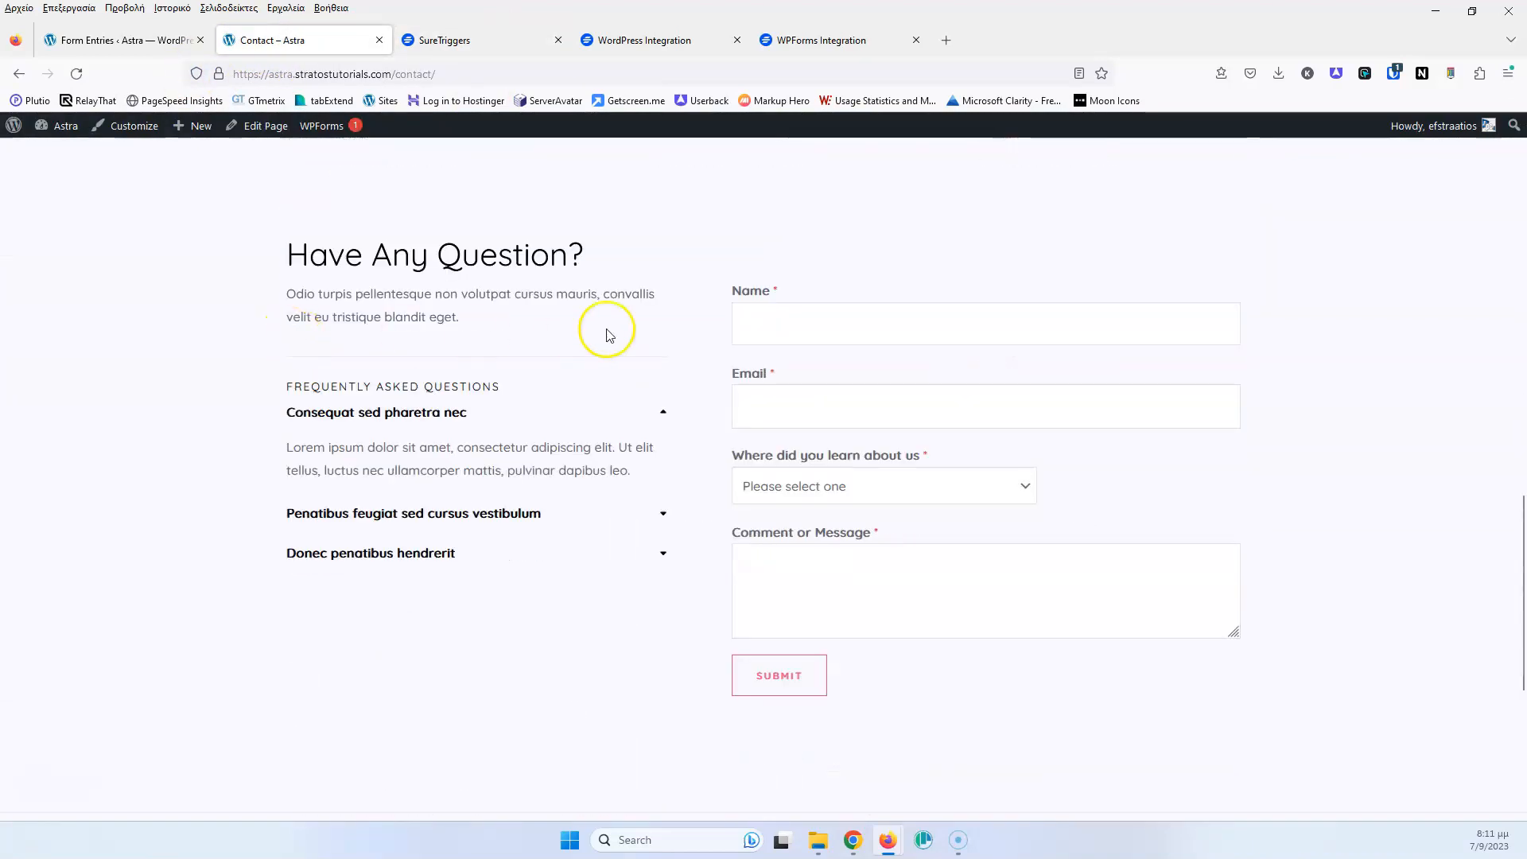
Fill the contact form with a name, an email, source Internet and 'Message text', then submit
{"action": "left_click", "coordinate": [863, 334]}
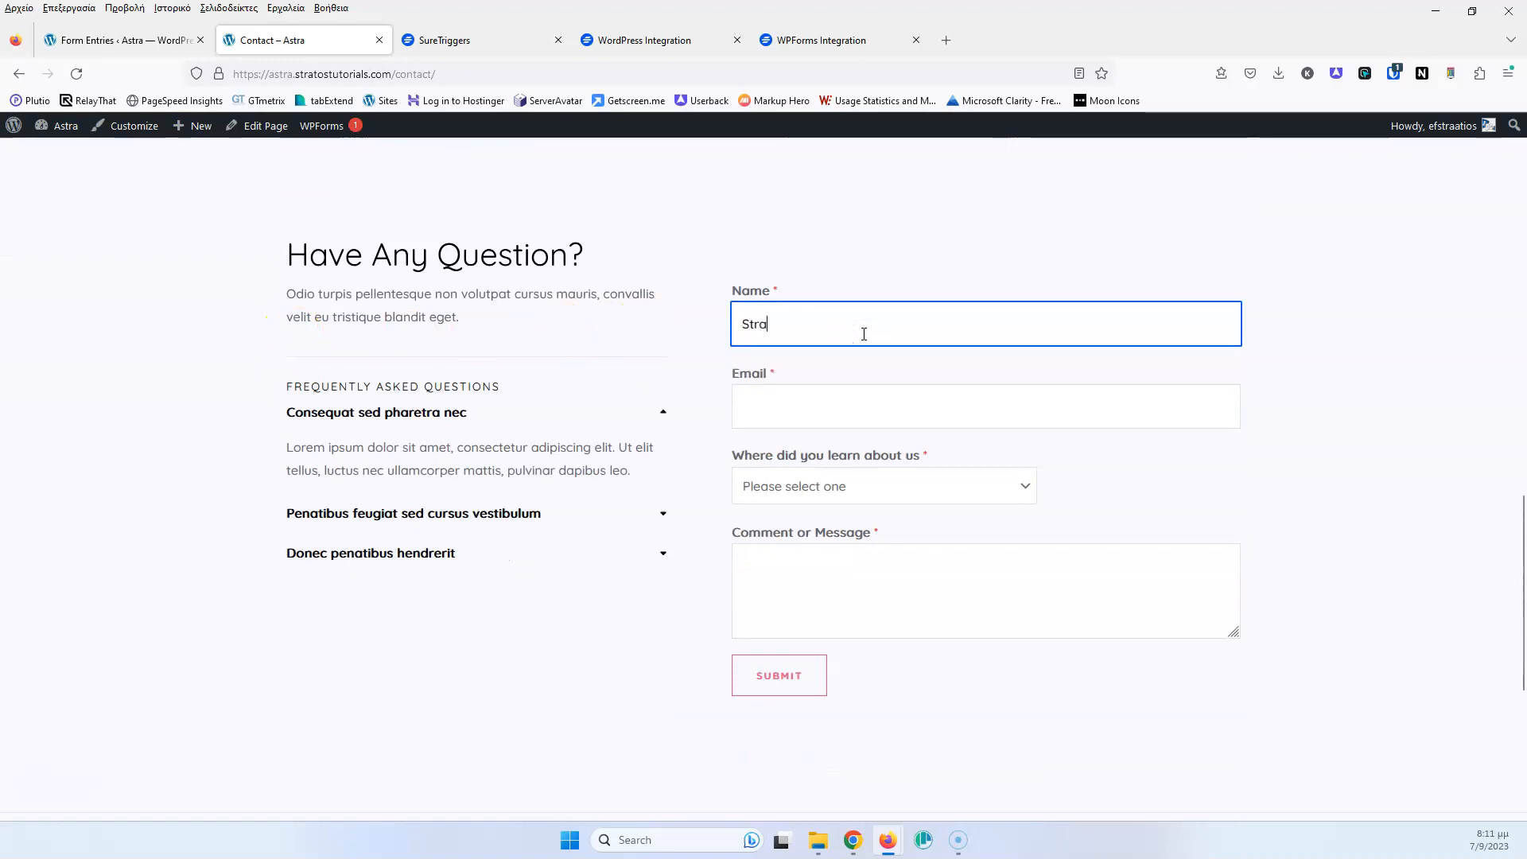
{"action": "key", "text": "Tab"}
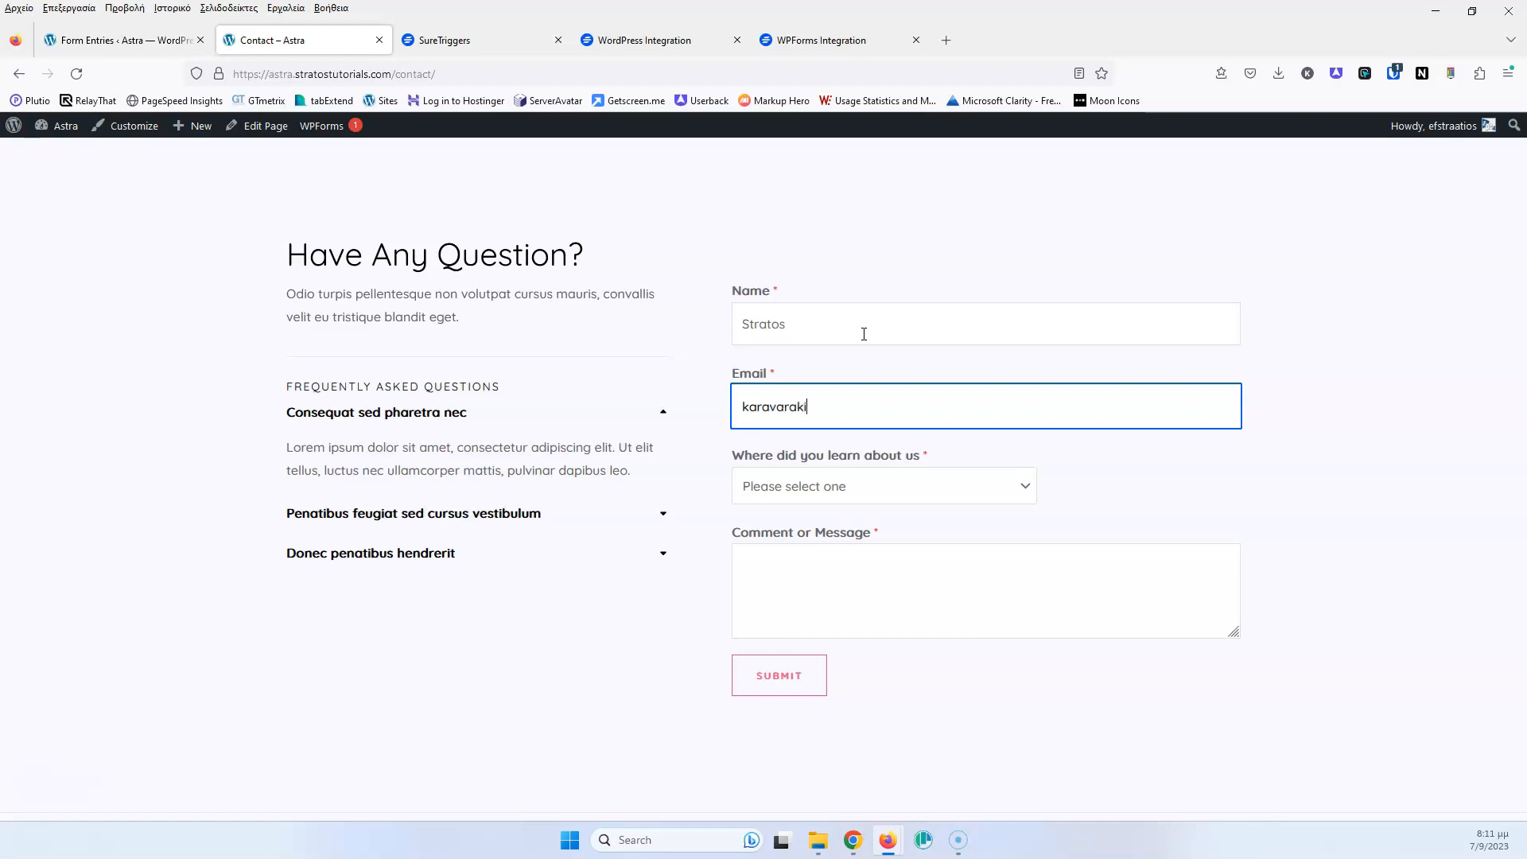
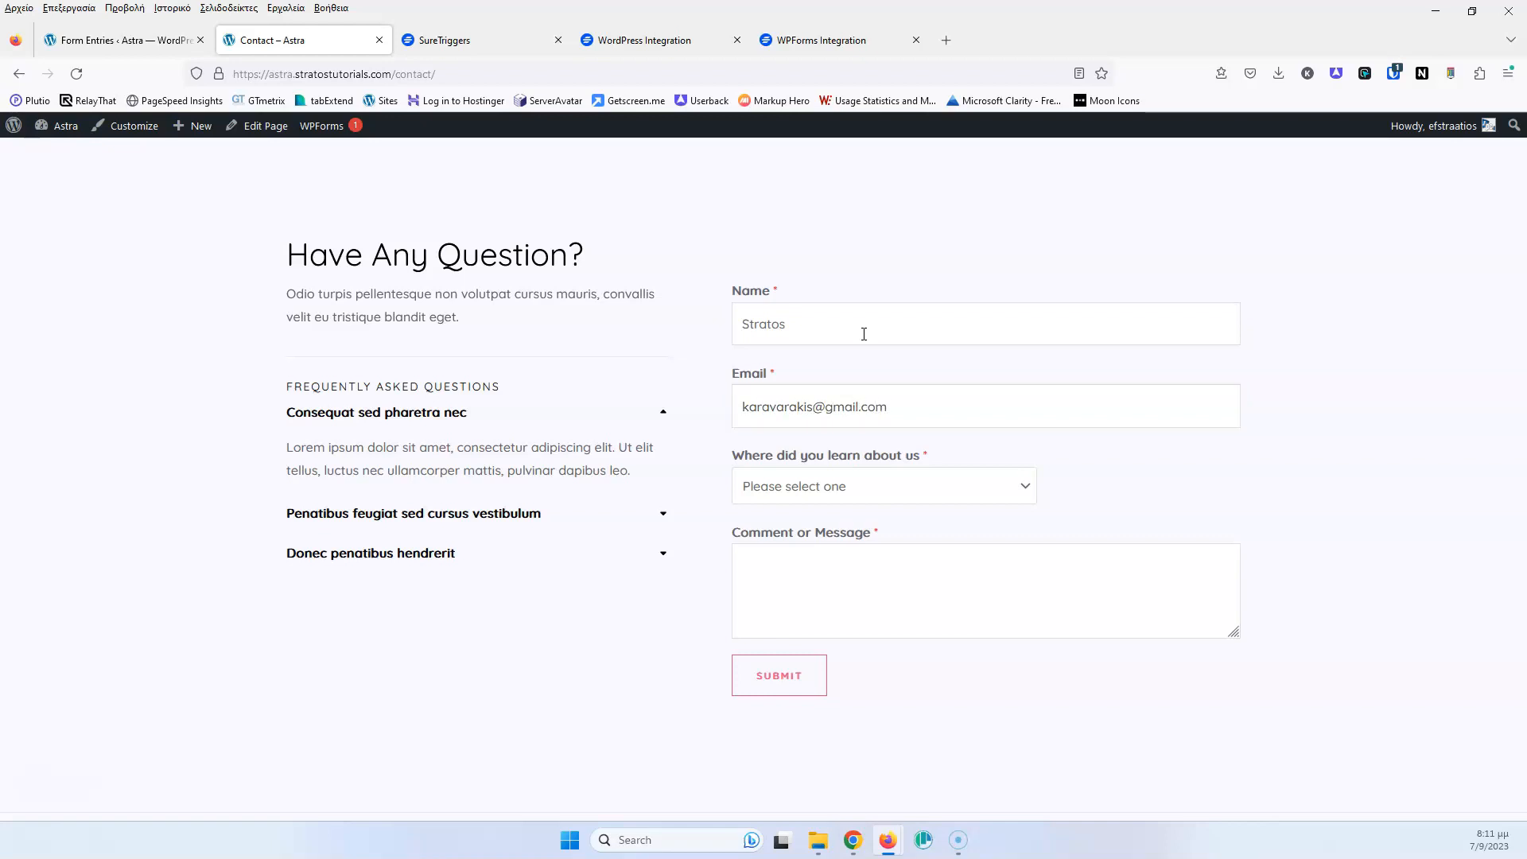
{"action": "left_click", "coordinate": [925, 493]}
{"action": "left_click", "coordinate": [830, 559]}
{"action": "left_click", "coordinate": [768, 566]}
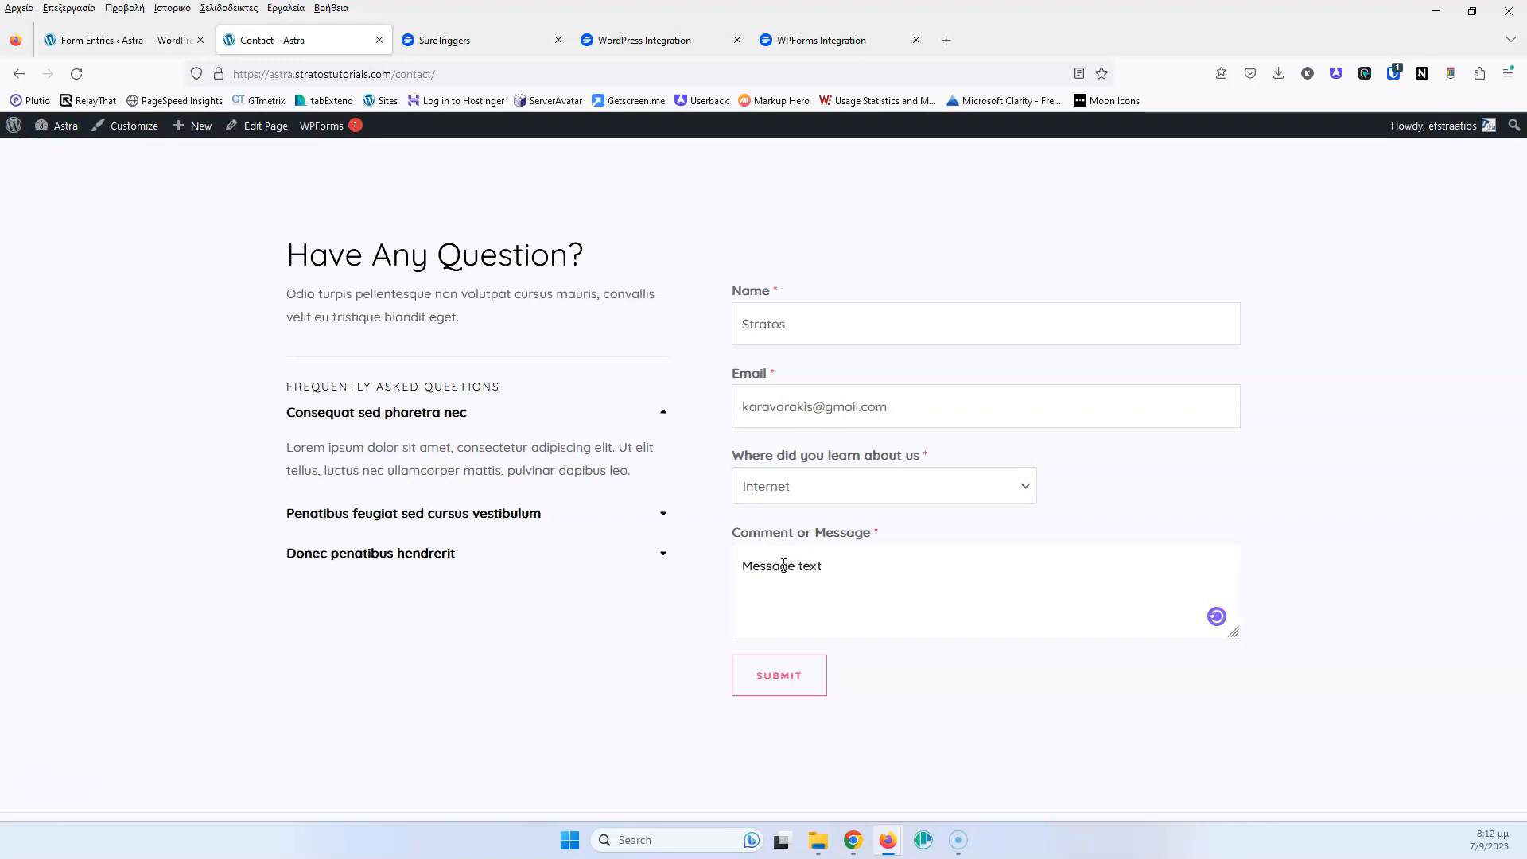
{"action": "type", "text": "Message text"}
{"action": "left_click", "coordinate": [784, 676]}
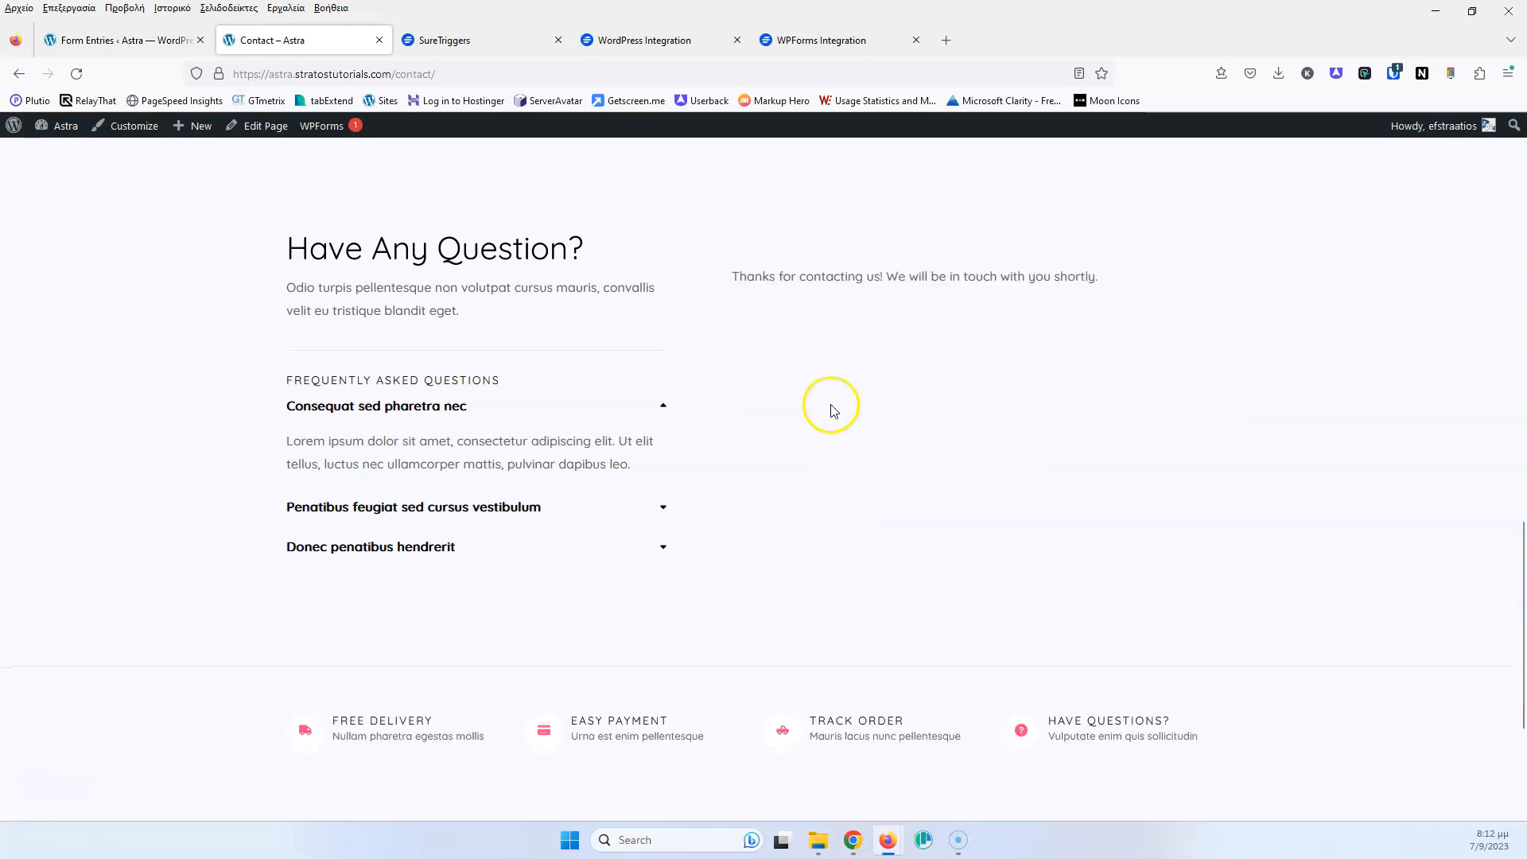
Save the WPForms trigger with request 1 as sample data and add a following step
{"action": "left_click", "coordinate": [442, 40]}
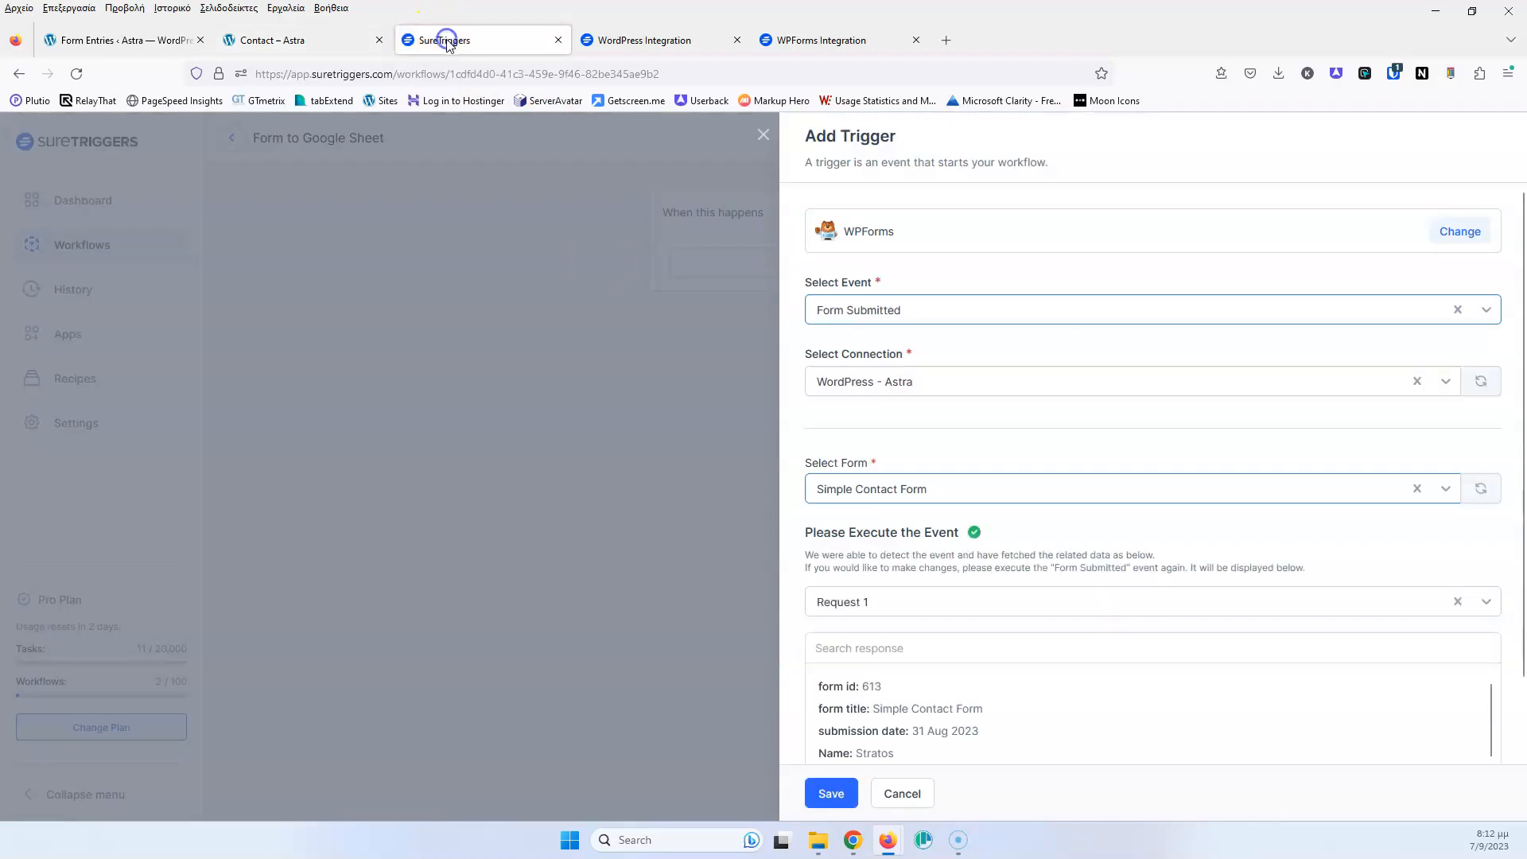
{"action": "scroll", "coordinate": [902, 512], "scroll_direction": "down", "scroll_amount": 1}
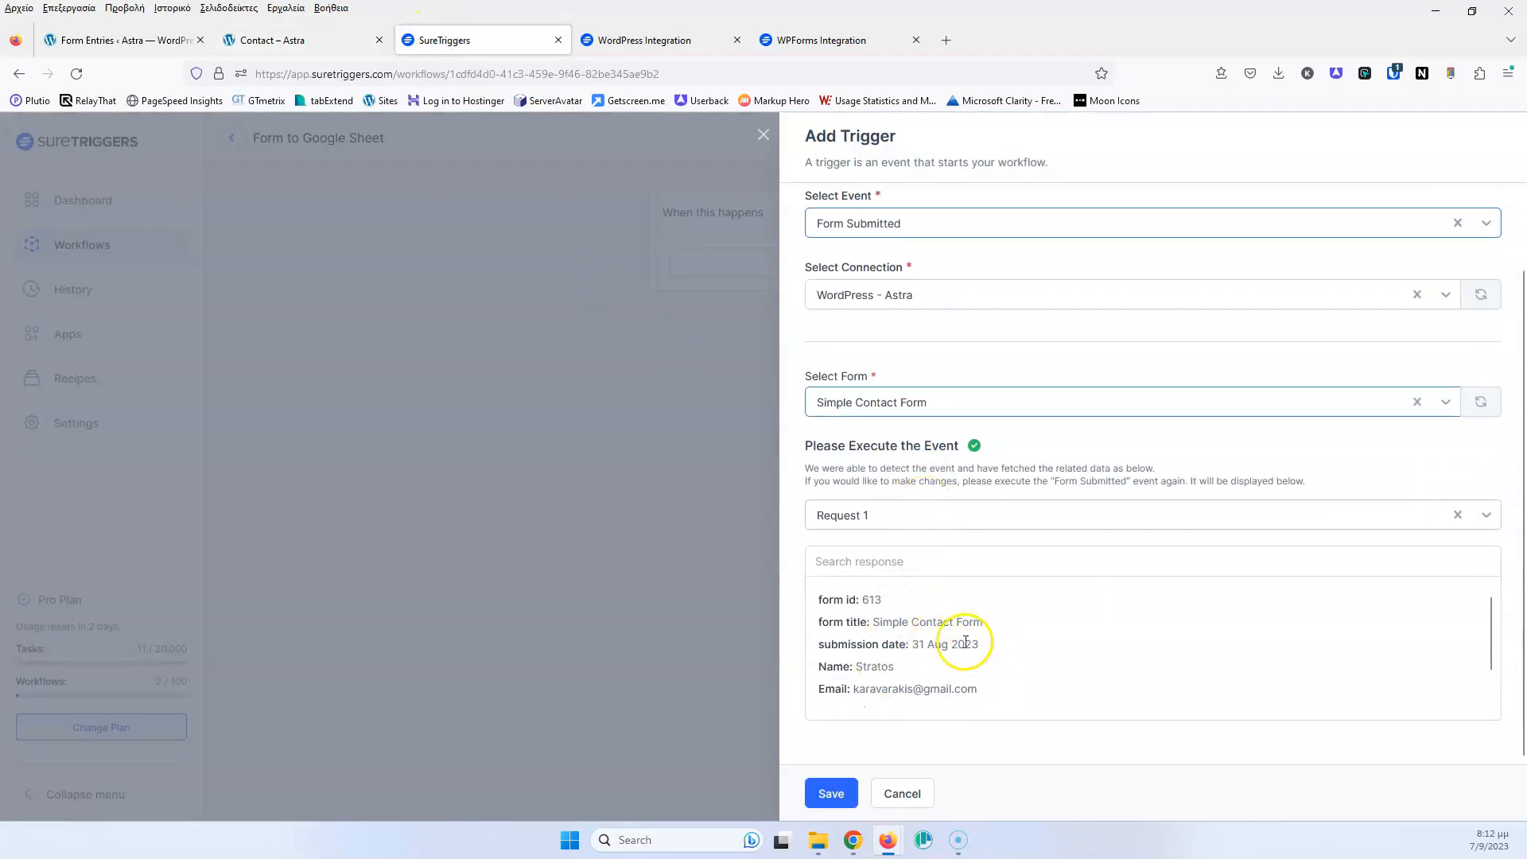
{"action": "left_click", "coordinate": [906, 518]}
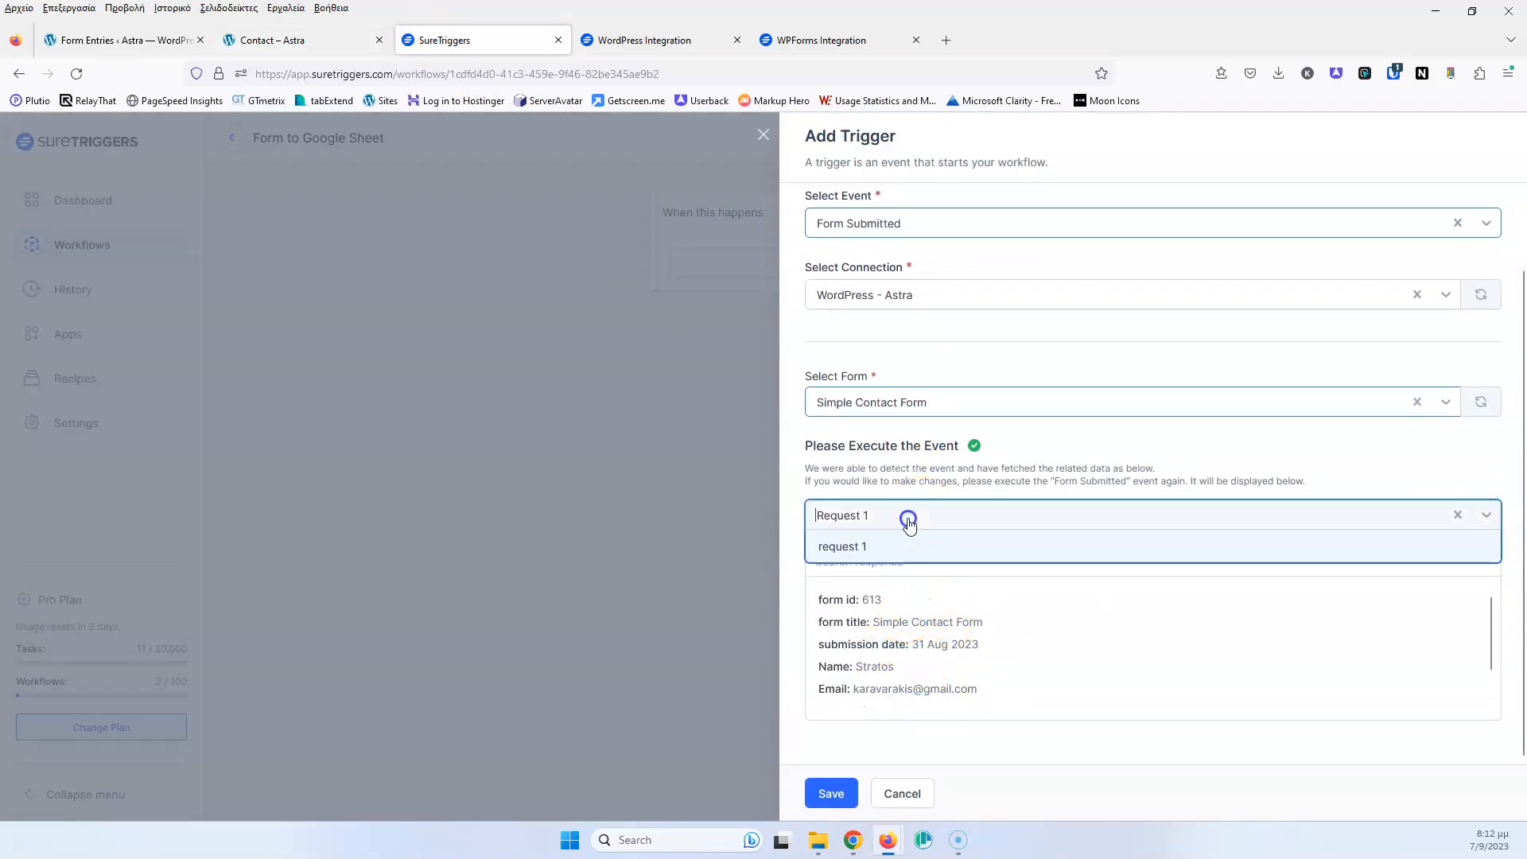
{"action": "left_click", "coordinate": [878, 549]}
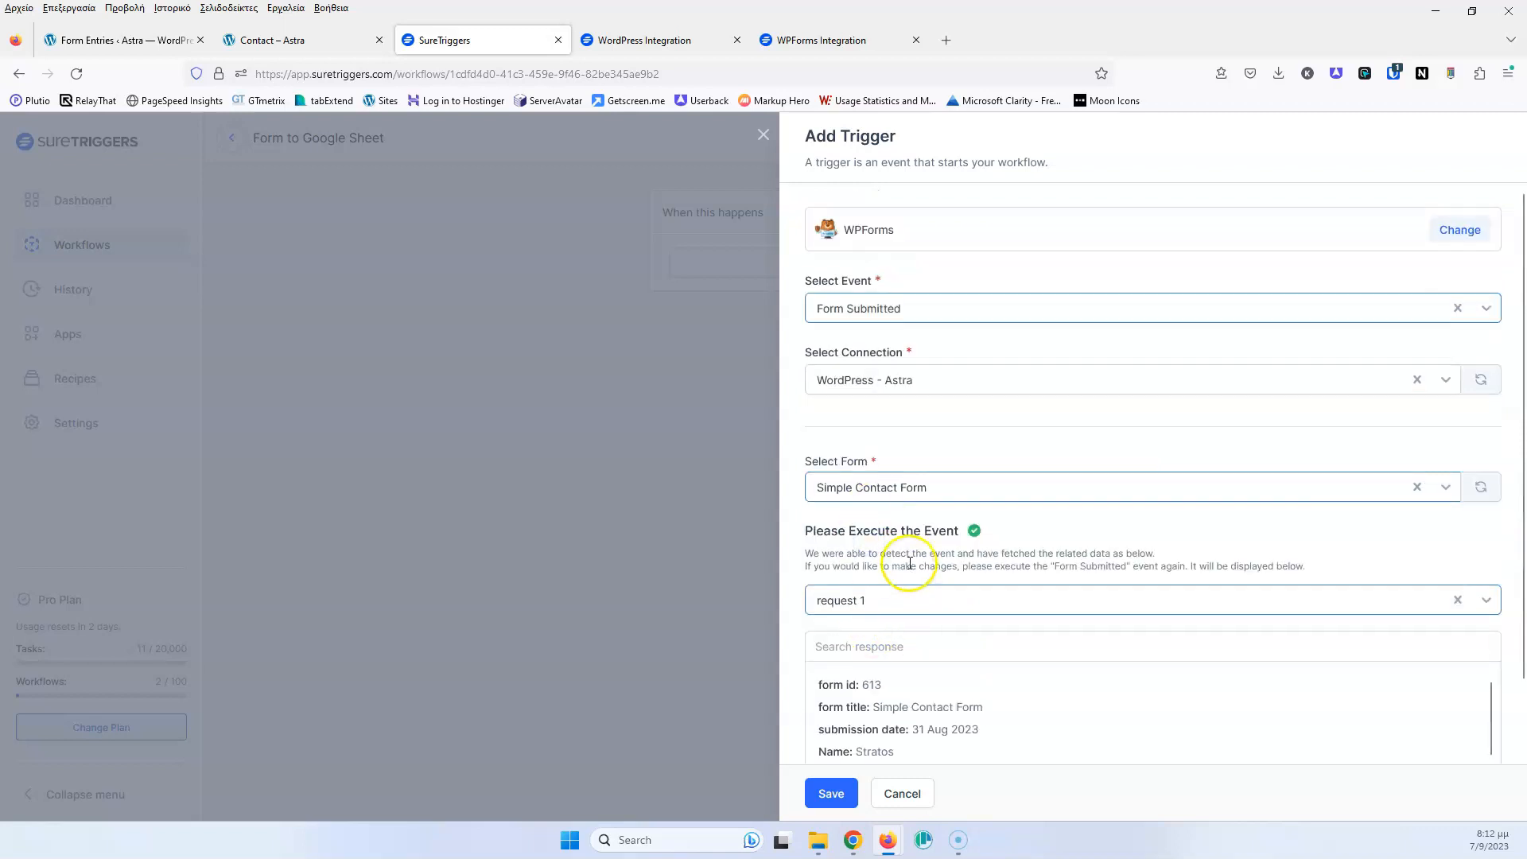
{"action": "left_click", "coordinate": [831, 792]}
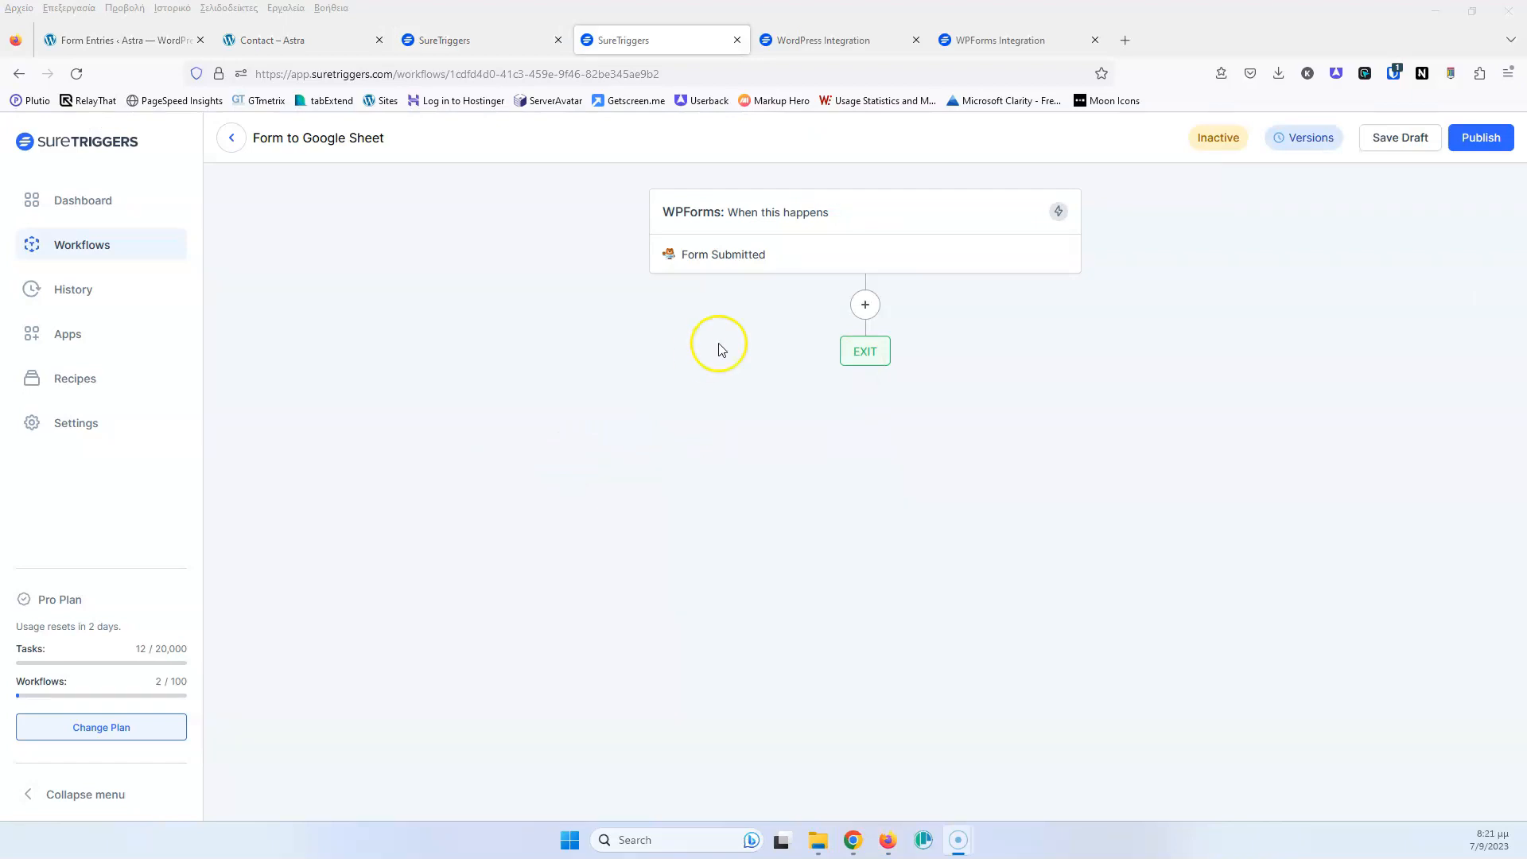
{"action": "left_click", "coordinate": [853, 310]}
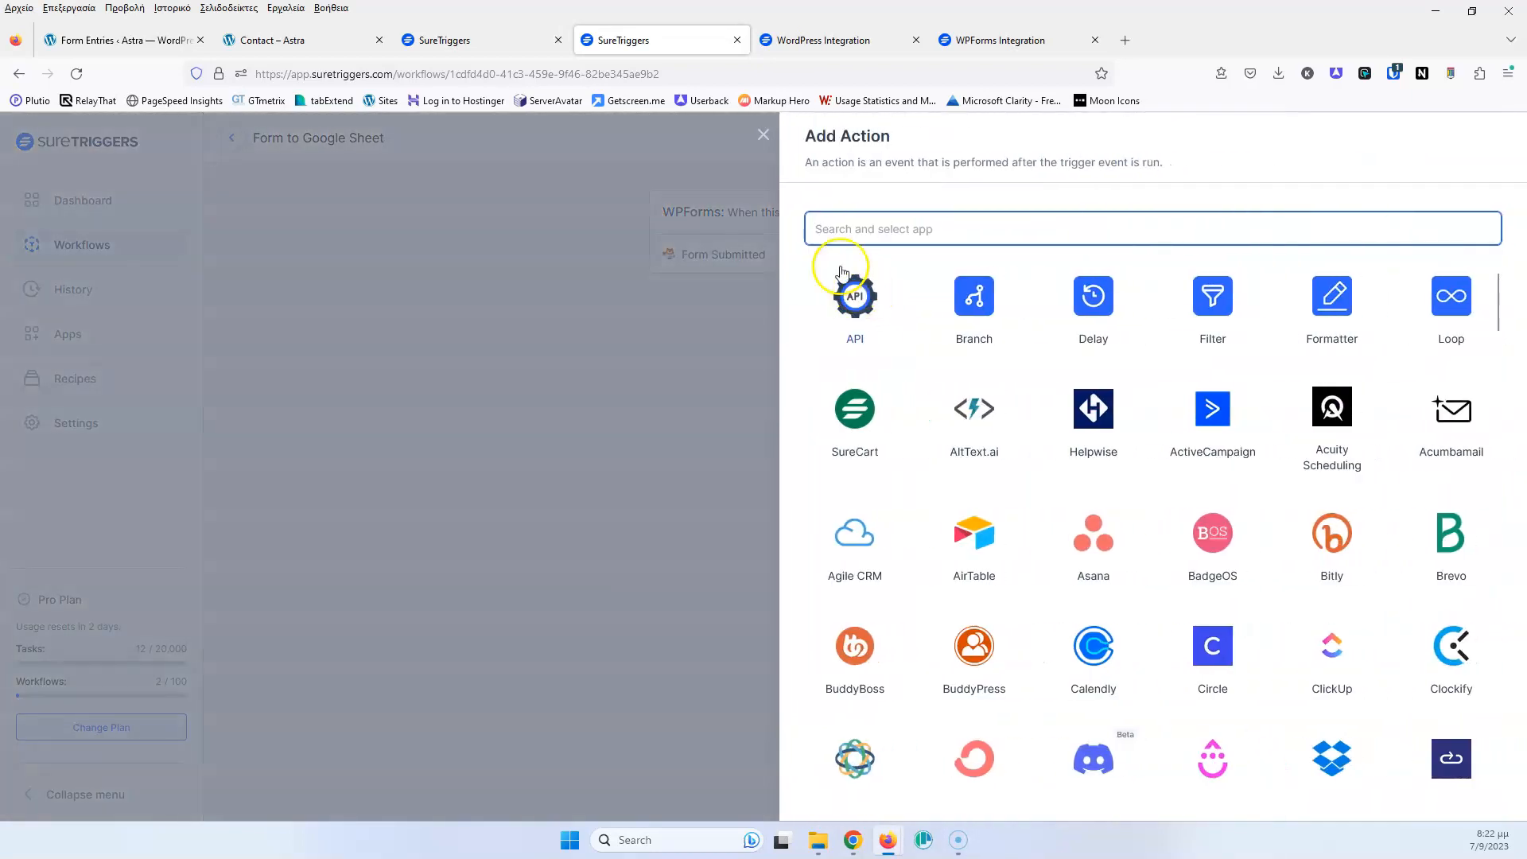
Choose Google Sheets as the action app, keeping the Add New Row event
{"action": "left_click", "coordinate": [941, 229]}
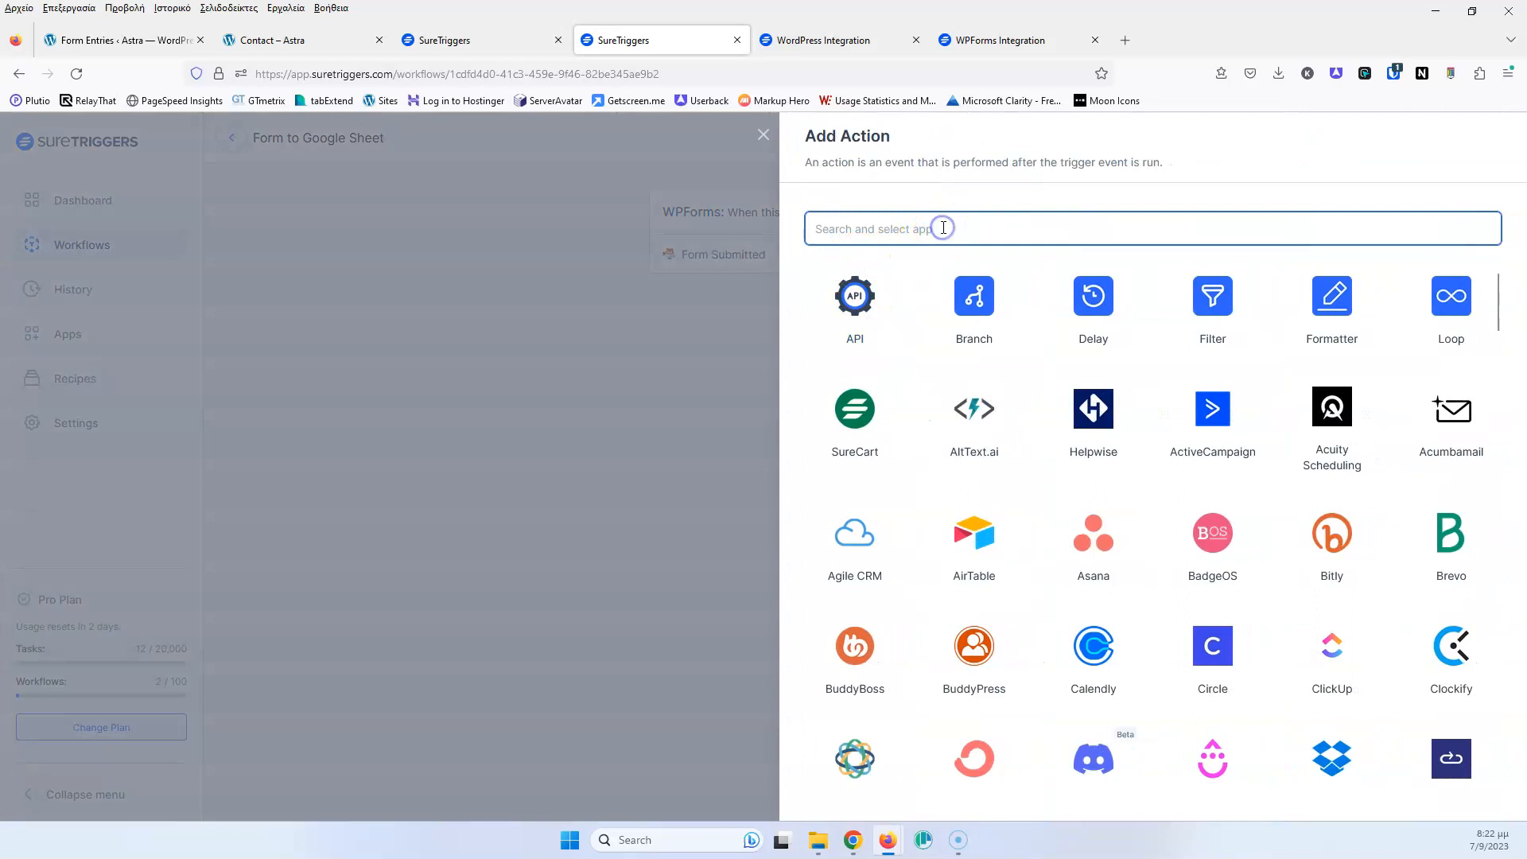
{"action": "type", "text": "sheet"}
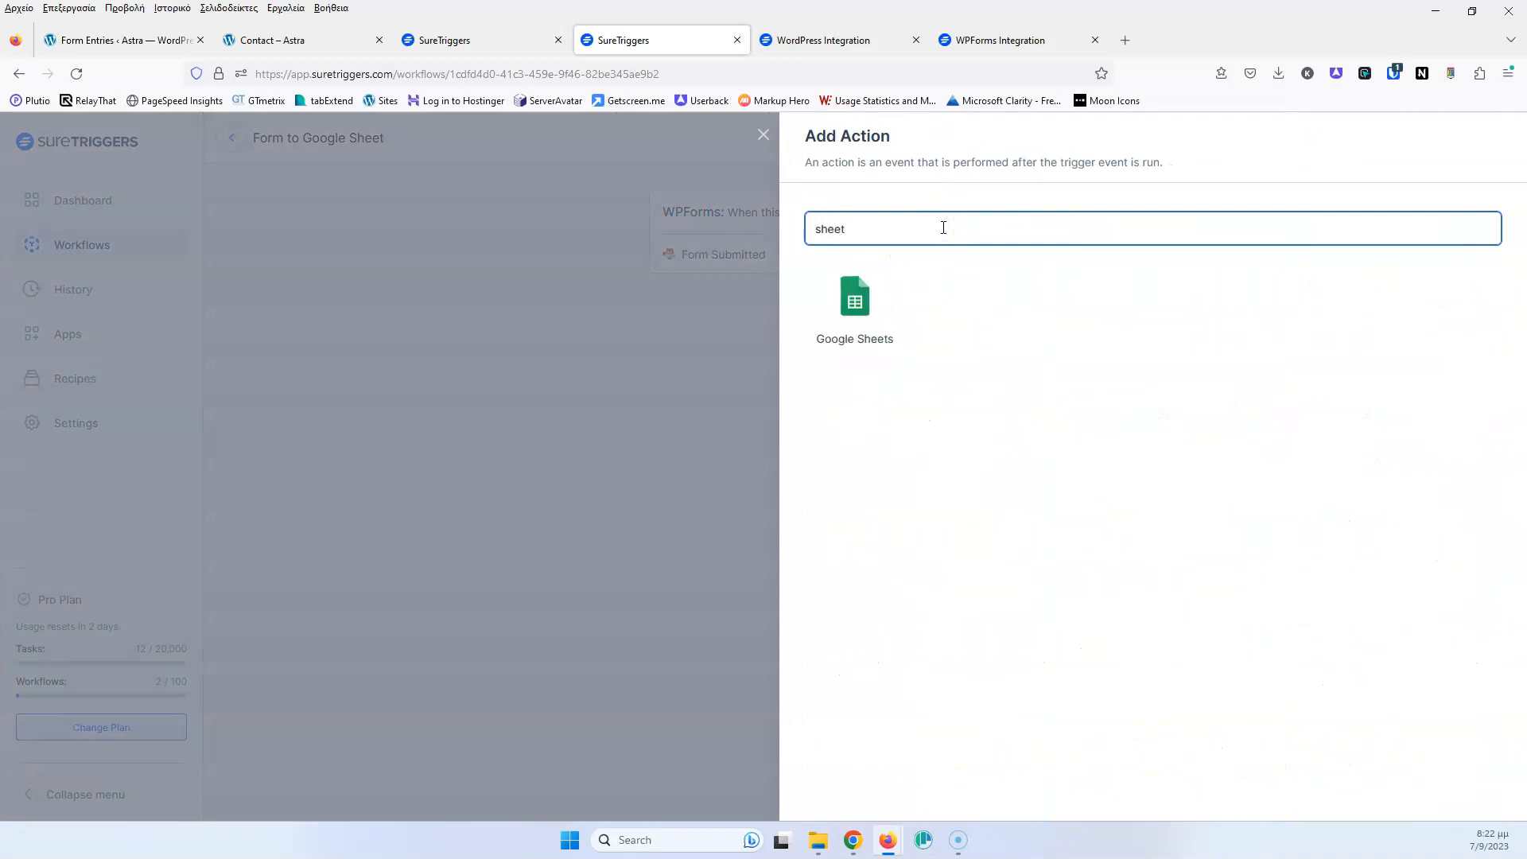
{"action": "left_click", "coordinate": [855, 302]}
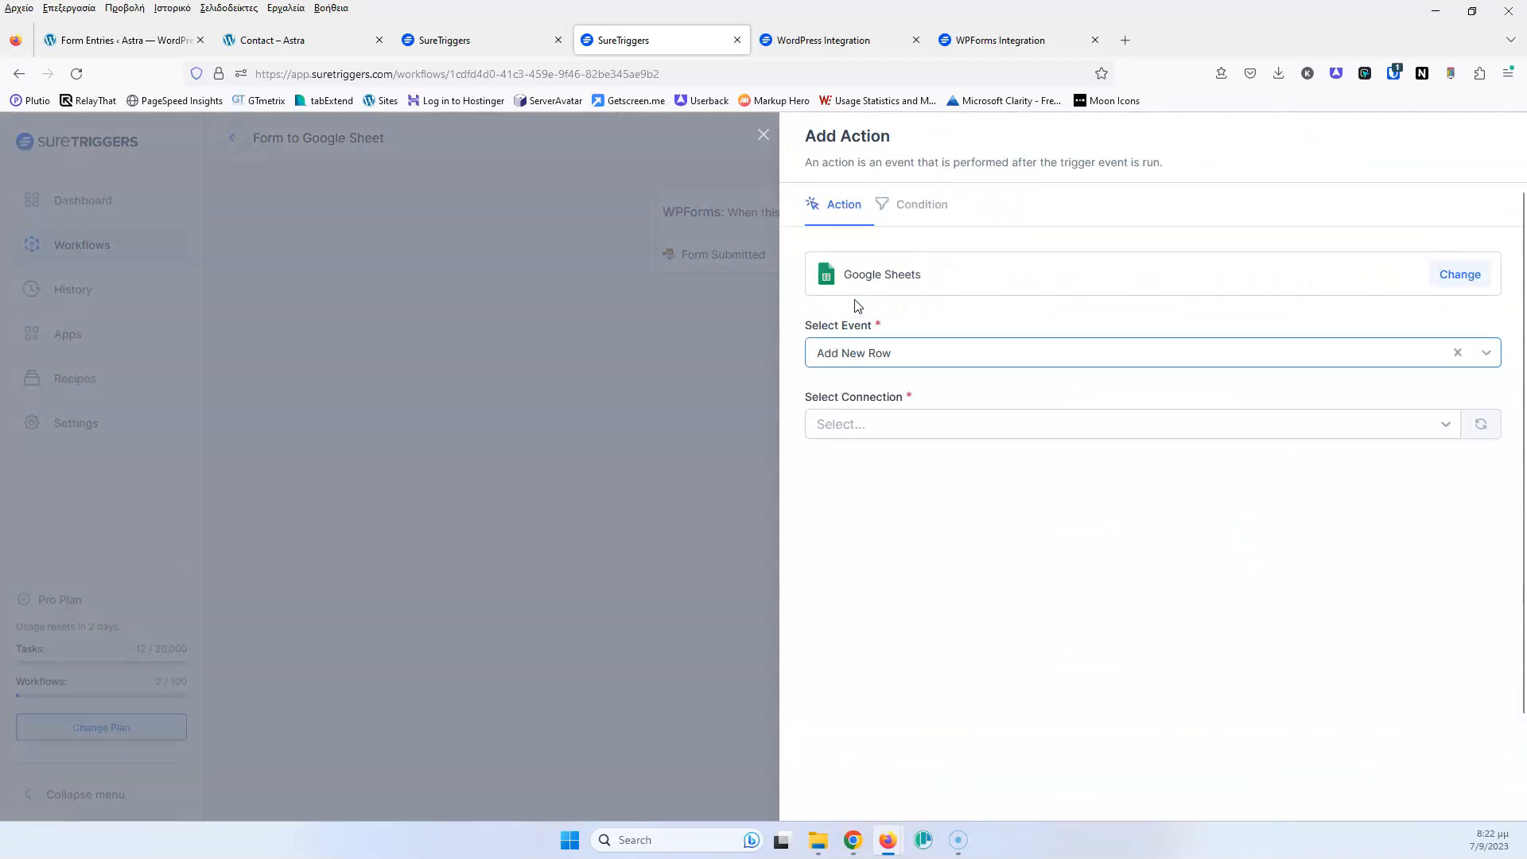
{"action": "left_click", "coordinate": [894, 354]}
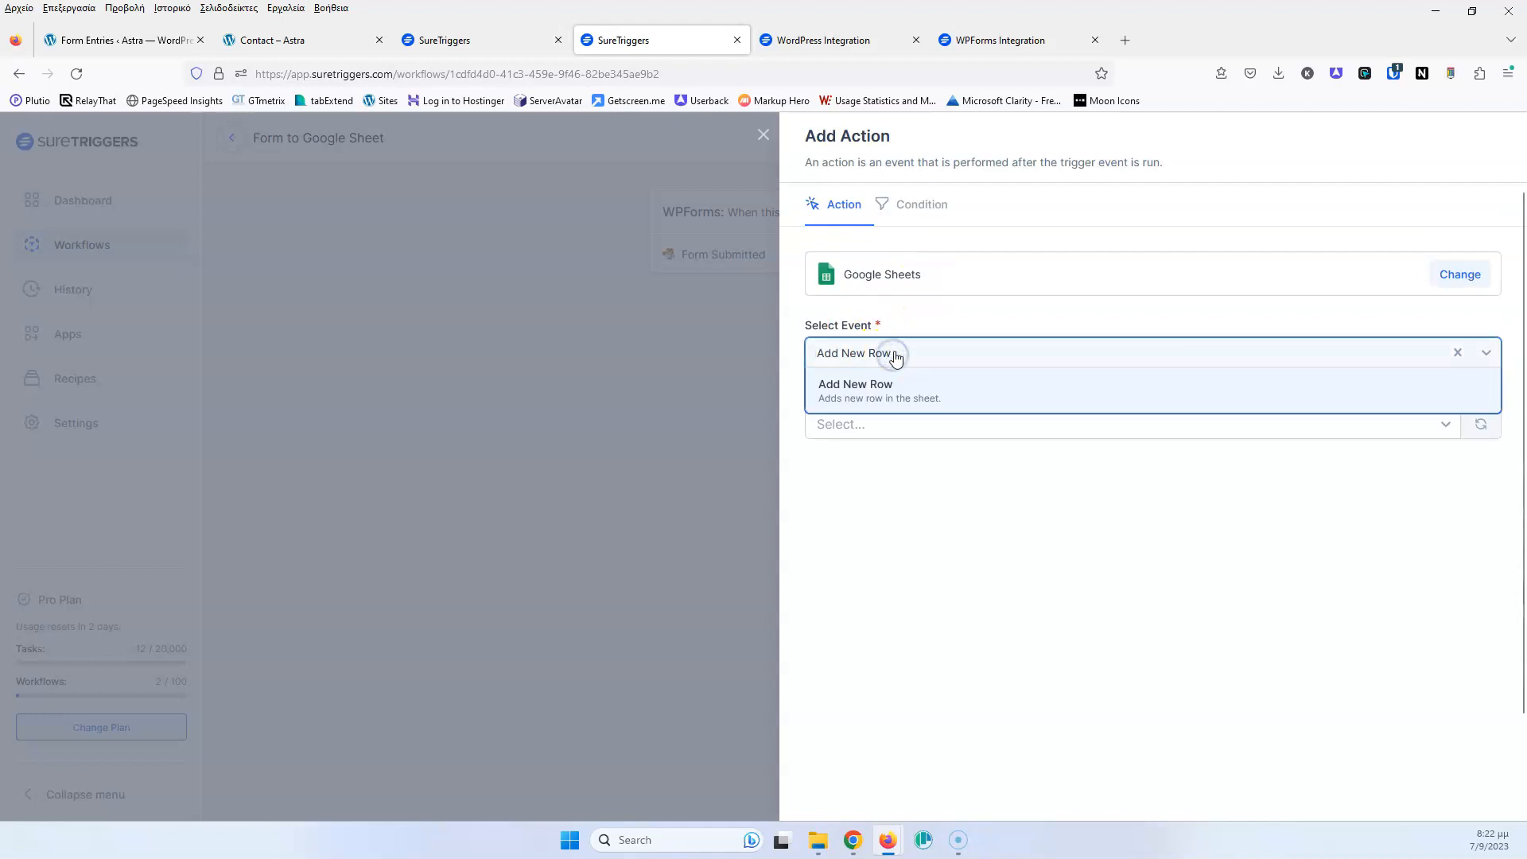
{"action": "left_click", "coordinate": [948, 316]}
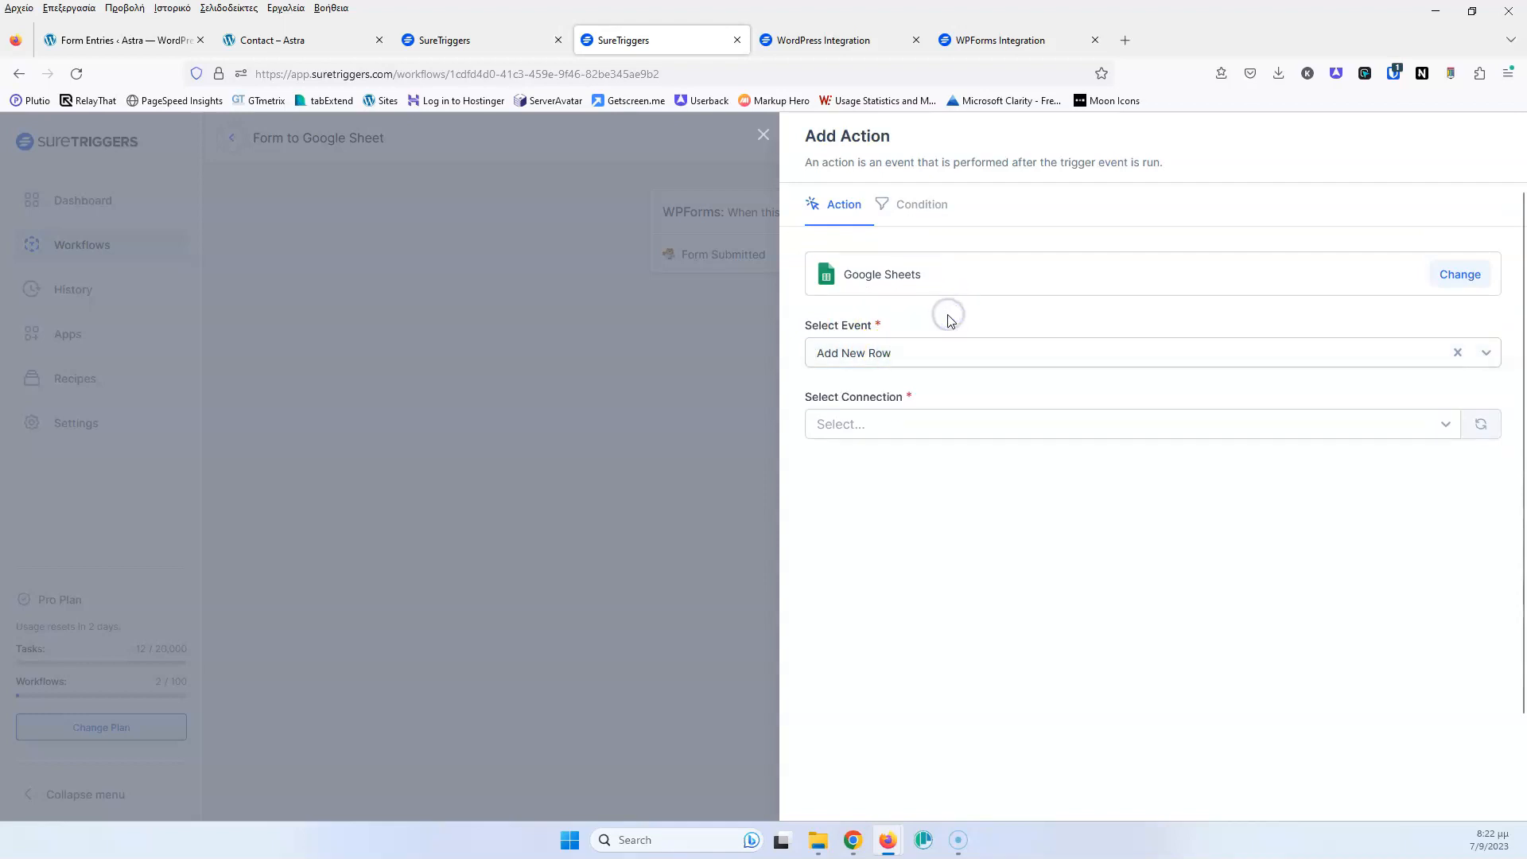
Authorise a new Google account connection and place the Sheets window beside the workflow
{"action": "left_click", "coordinate": [910, 426]}
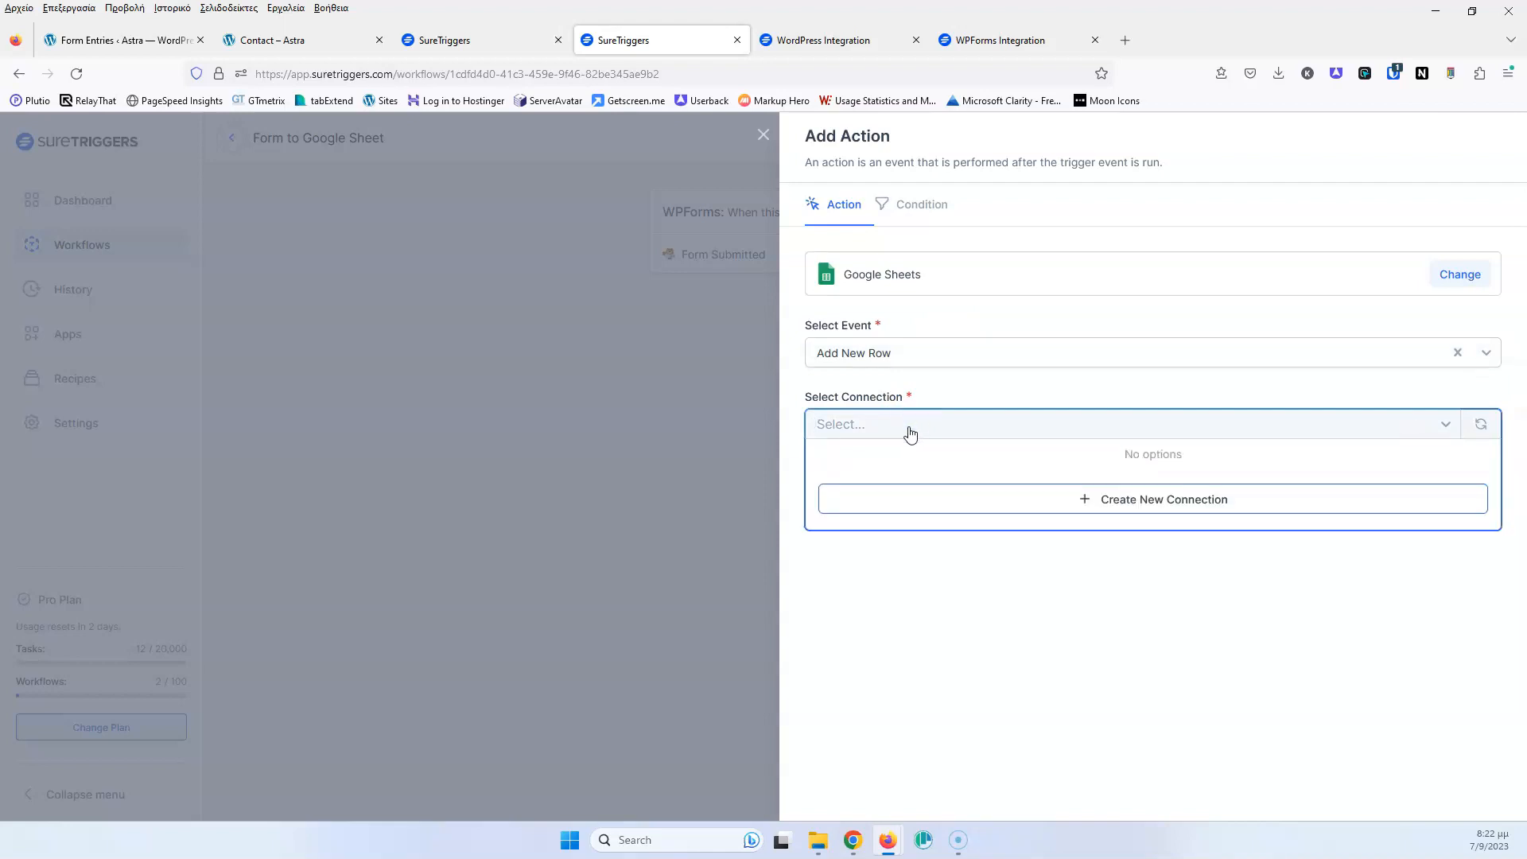
{"action": "left_click", "coordinate": [1166, 513]}
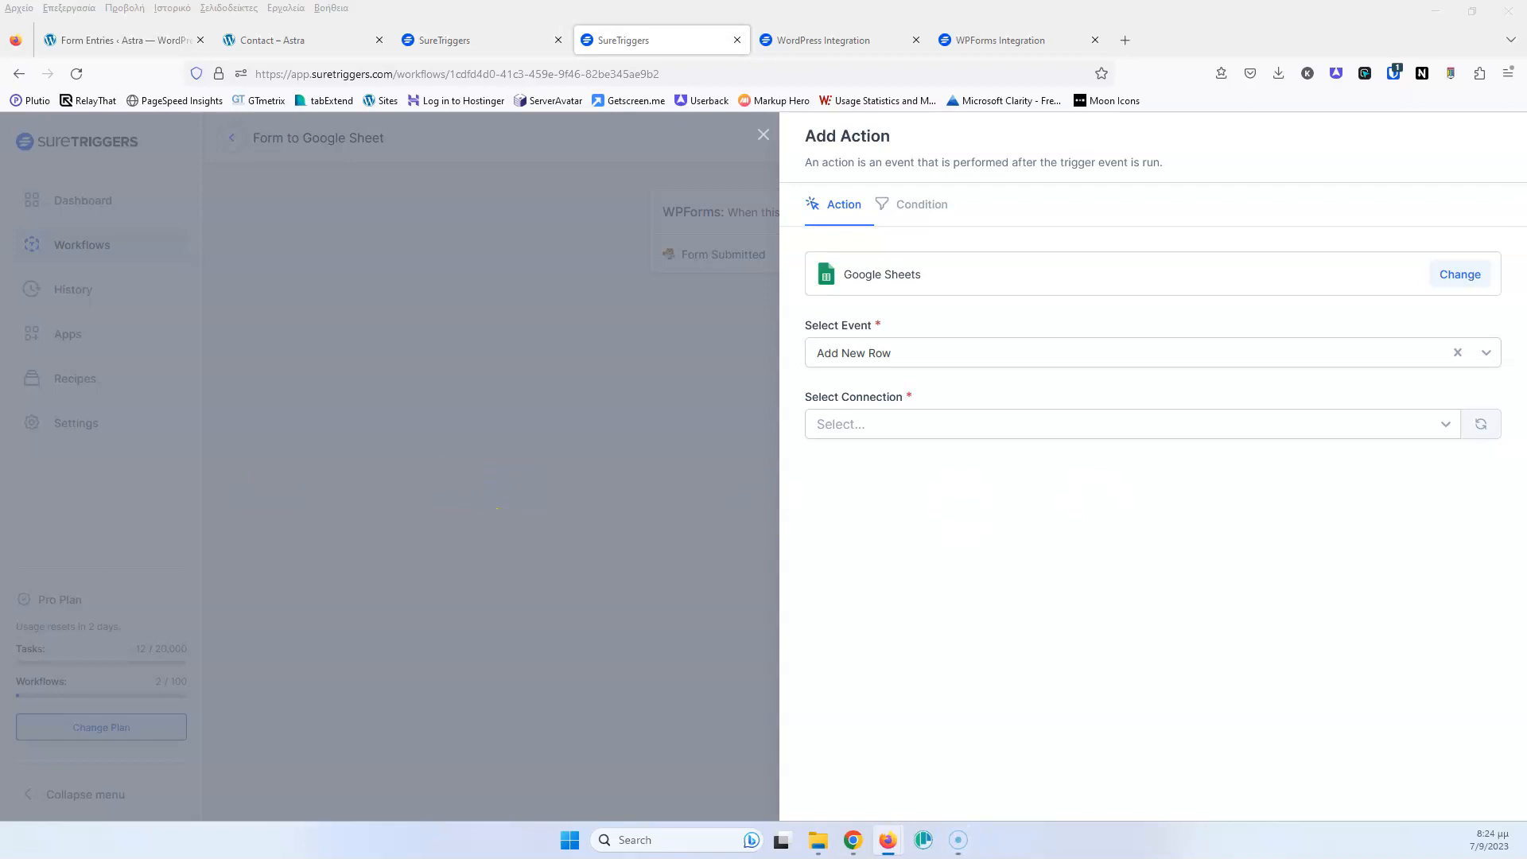
{"action": "left_click_drag", "start_coordinate": [0, 99], "coordinate": [437, 116]}
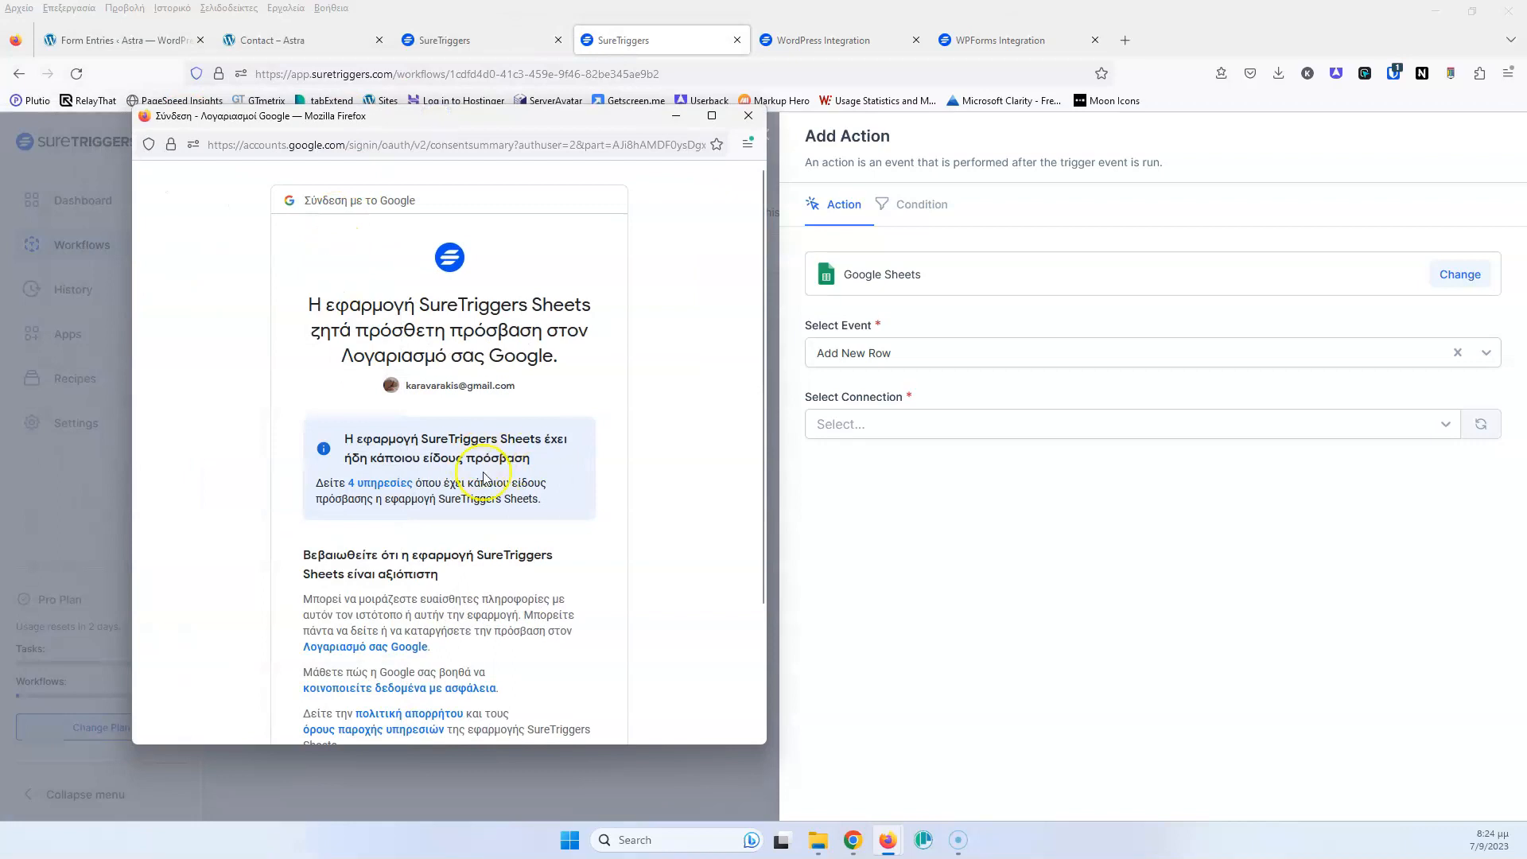
{"action": "scroll", "coordinate": [457, 481], "scroll_direction": "down", "scroll_amount": 2}
{"action": "left_click", "coordinate": [507, 628]}
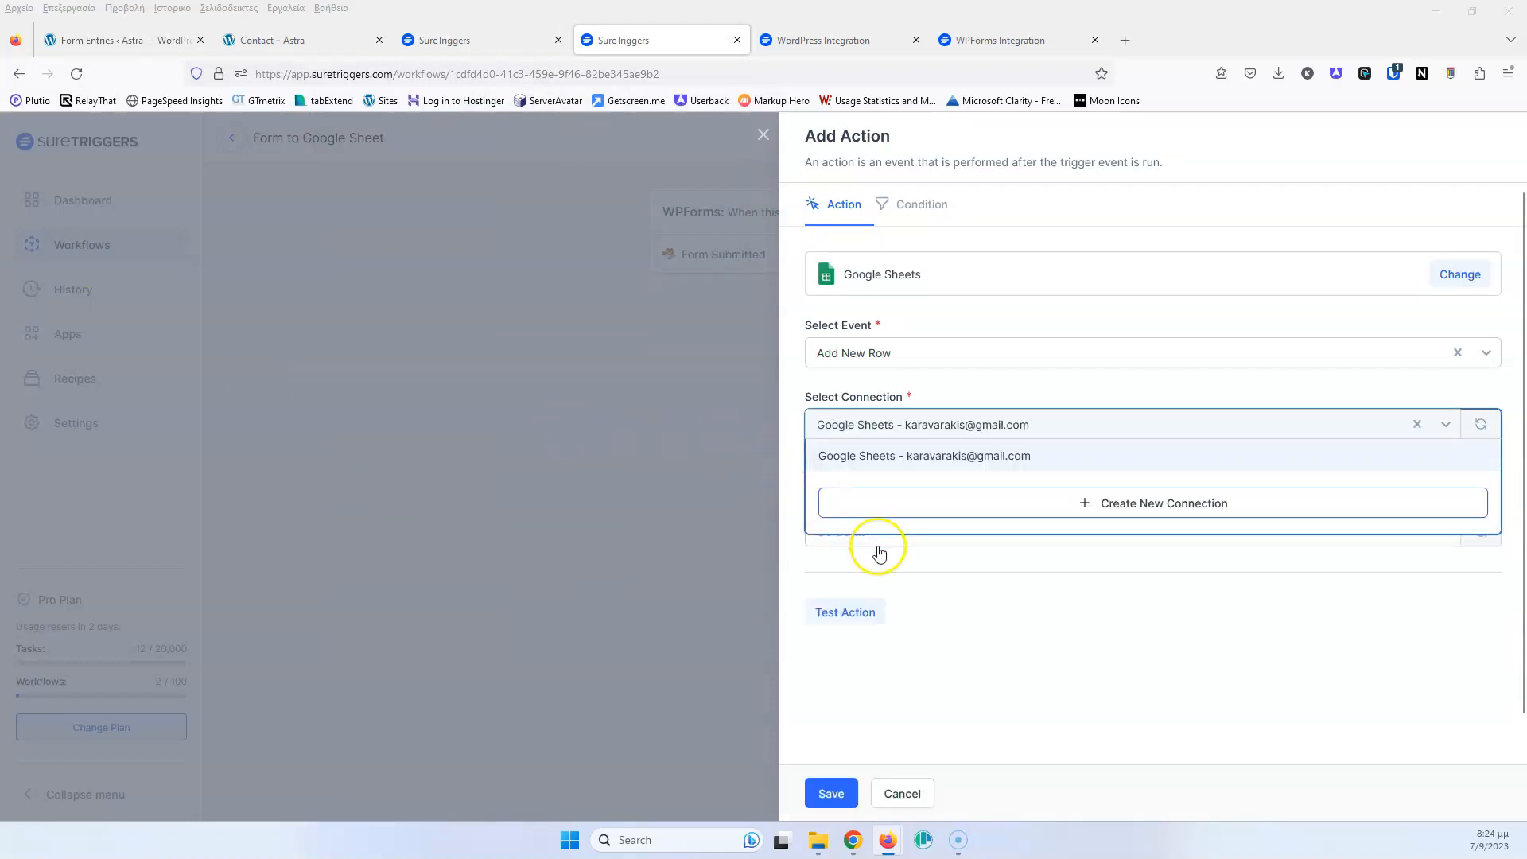
{"action": "left_click", "coordinate": [1101, 640]}
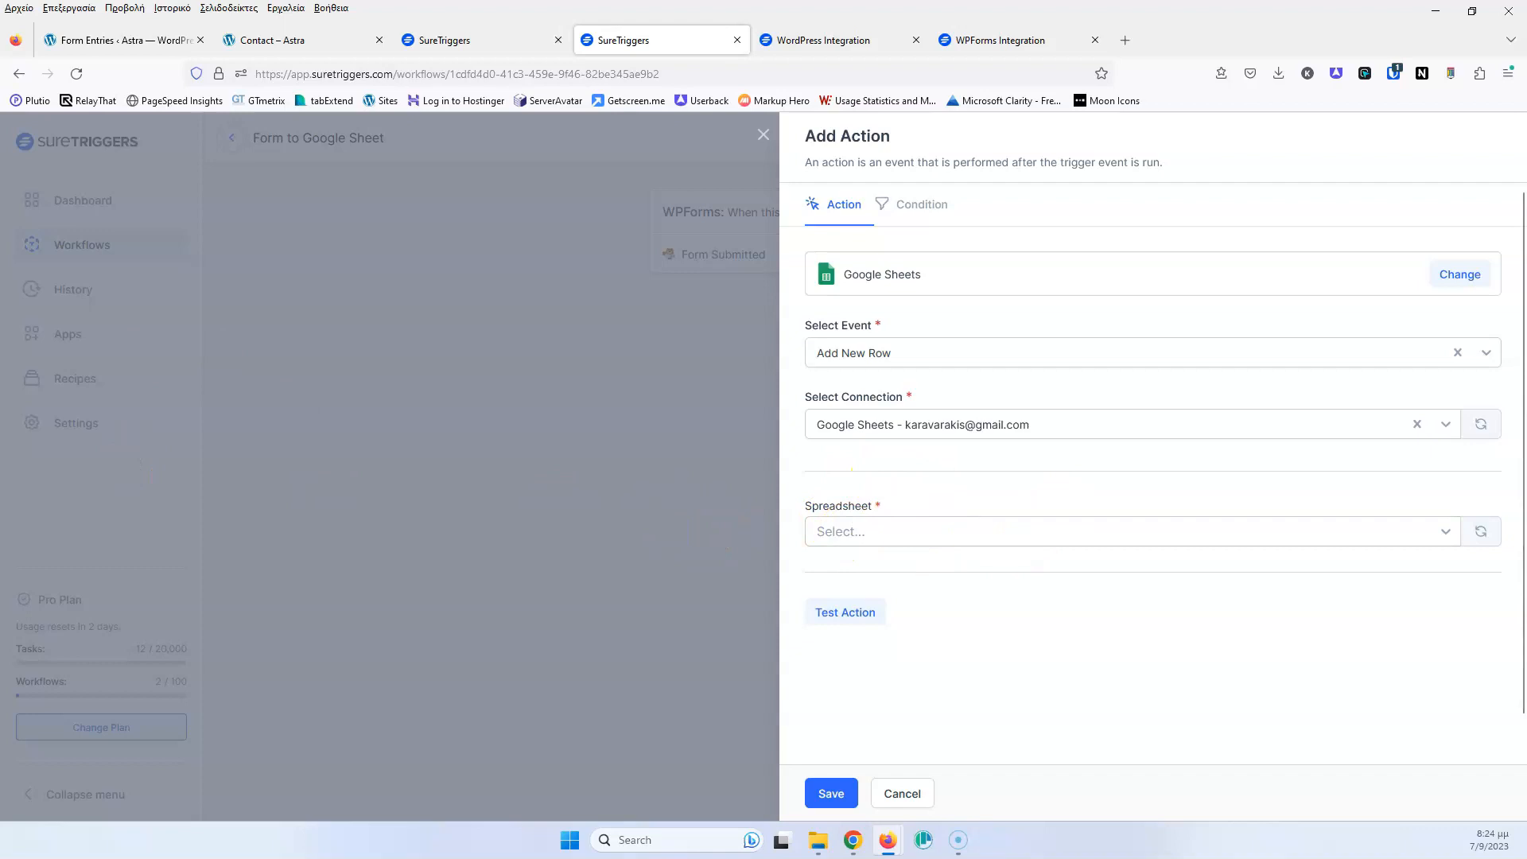
{"action": "left_click_drag", "start_coordinate": [0, 202], "coordinate": [756, 1]}
{"action": "left_click_drag", "start_coordinate": [378, 12], "coordinate": [502, 195]}
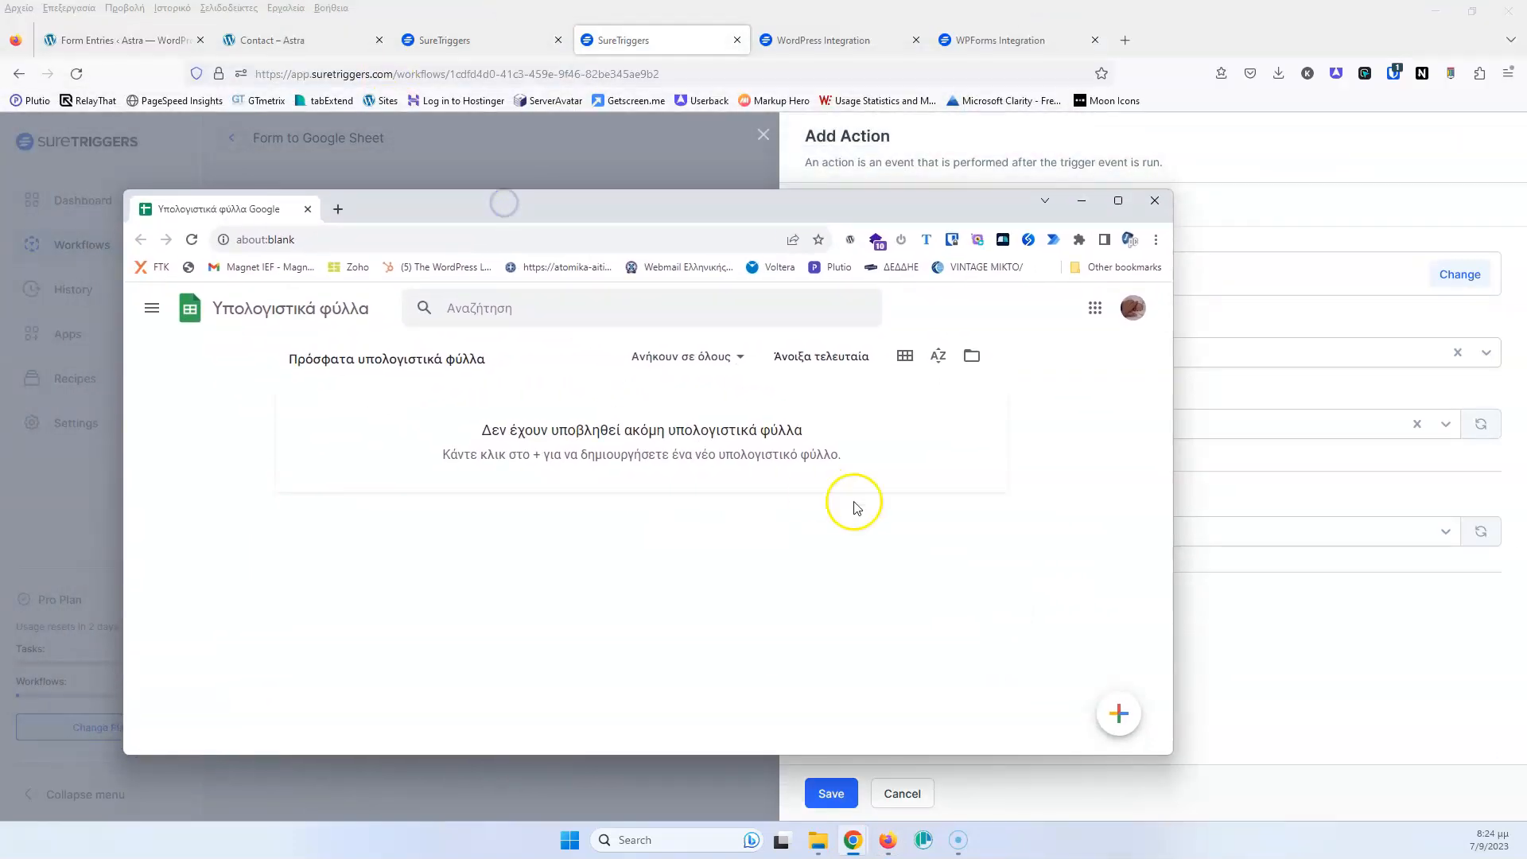
Create a blank spreadsheet titled 'WPFormes Entries'
{"action": "left_click", "coordinate": [1114, 708]}
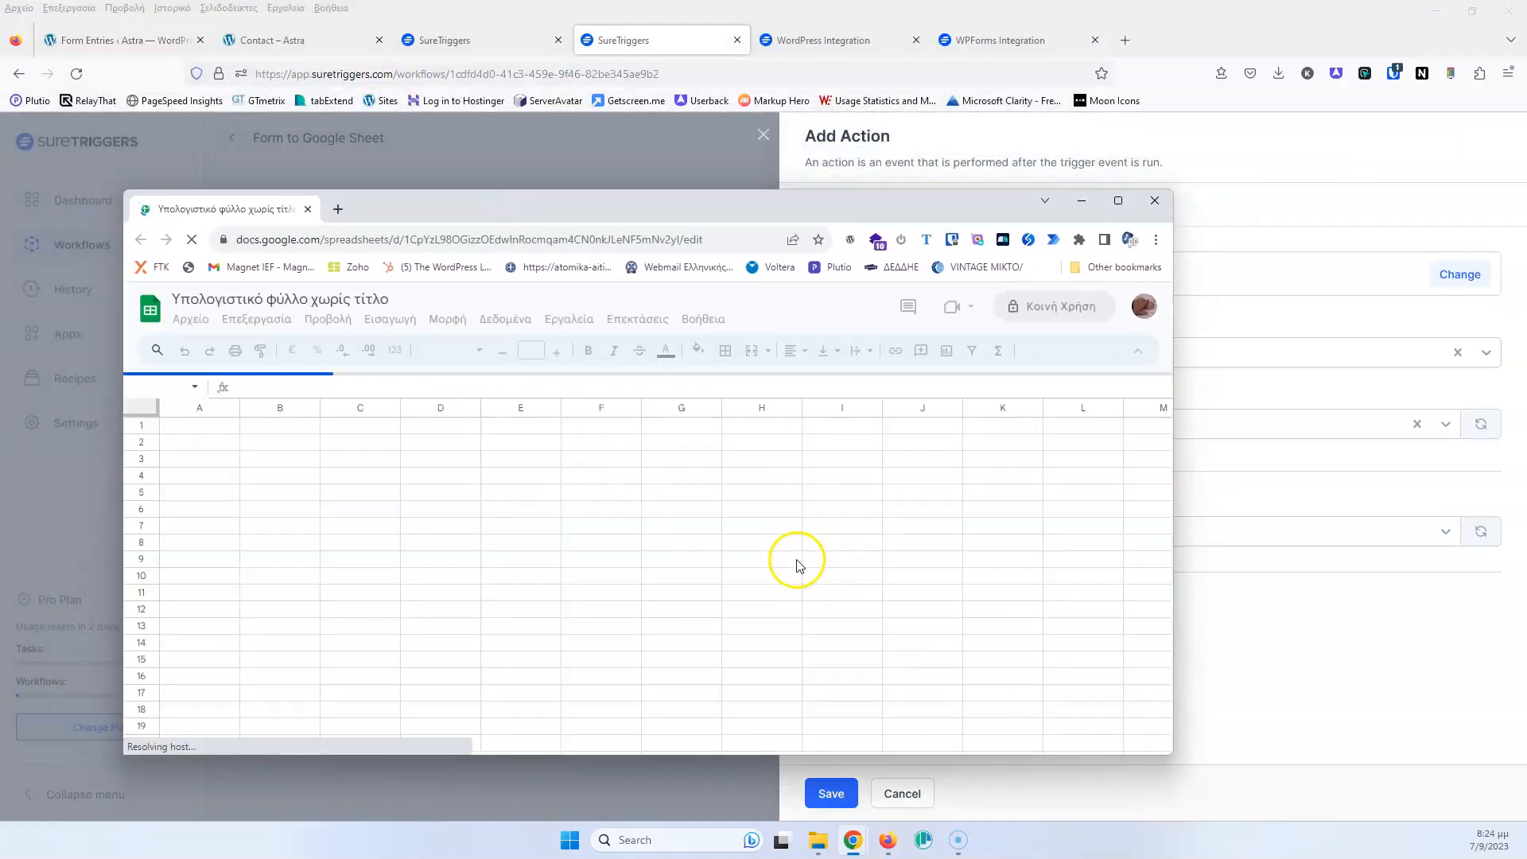
{"action": "left_click", "coordinate": [296, 298]}
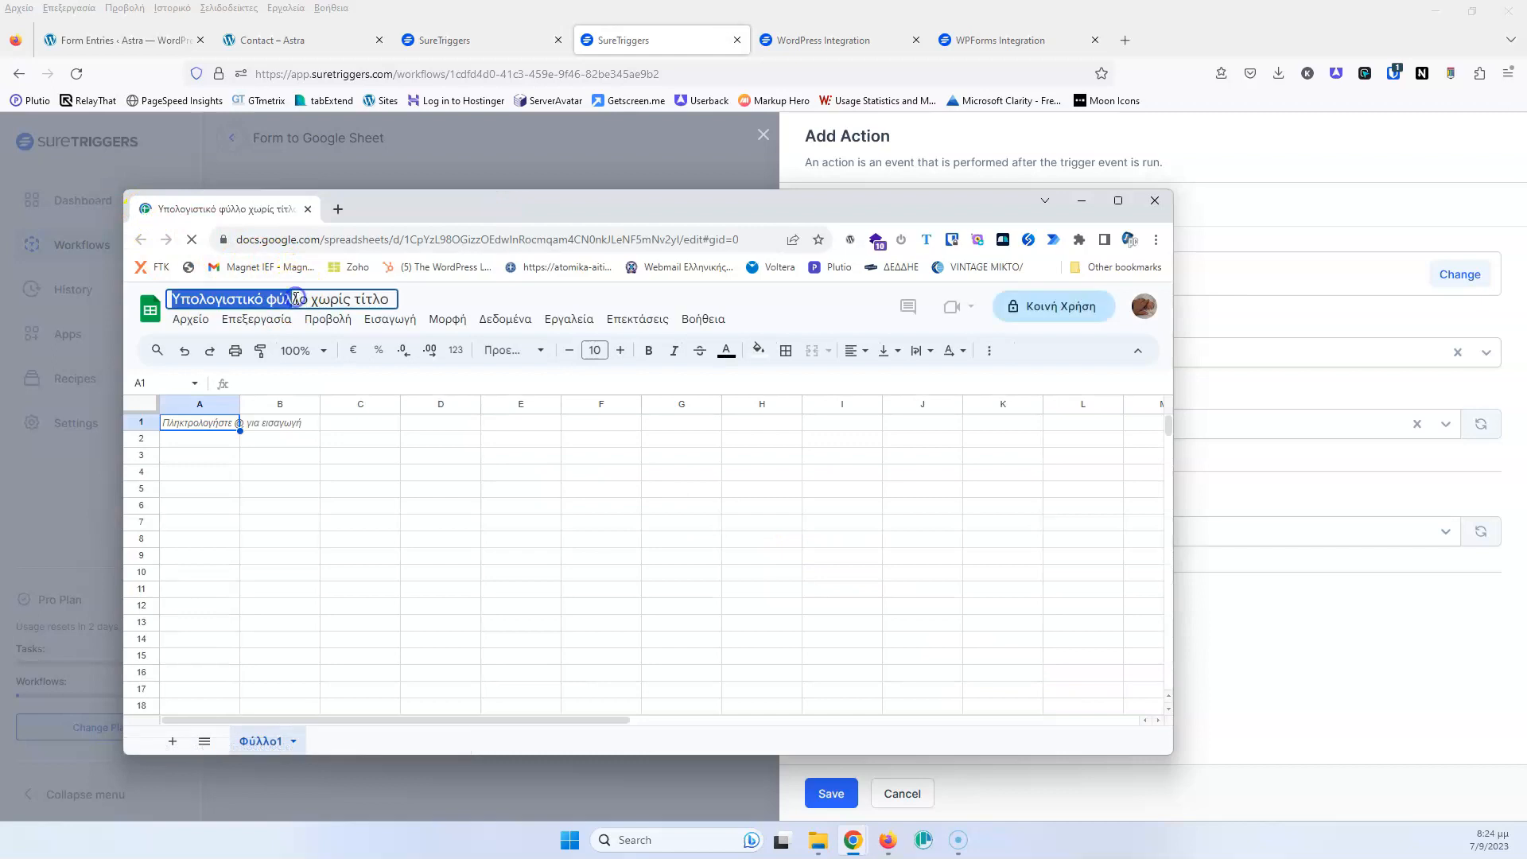
{"action": "triple_click", "coordinate": [295, 298]}
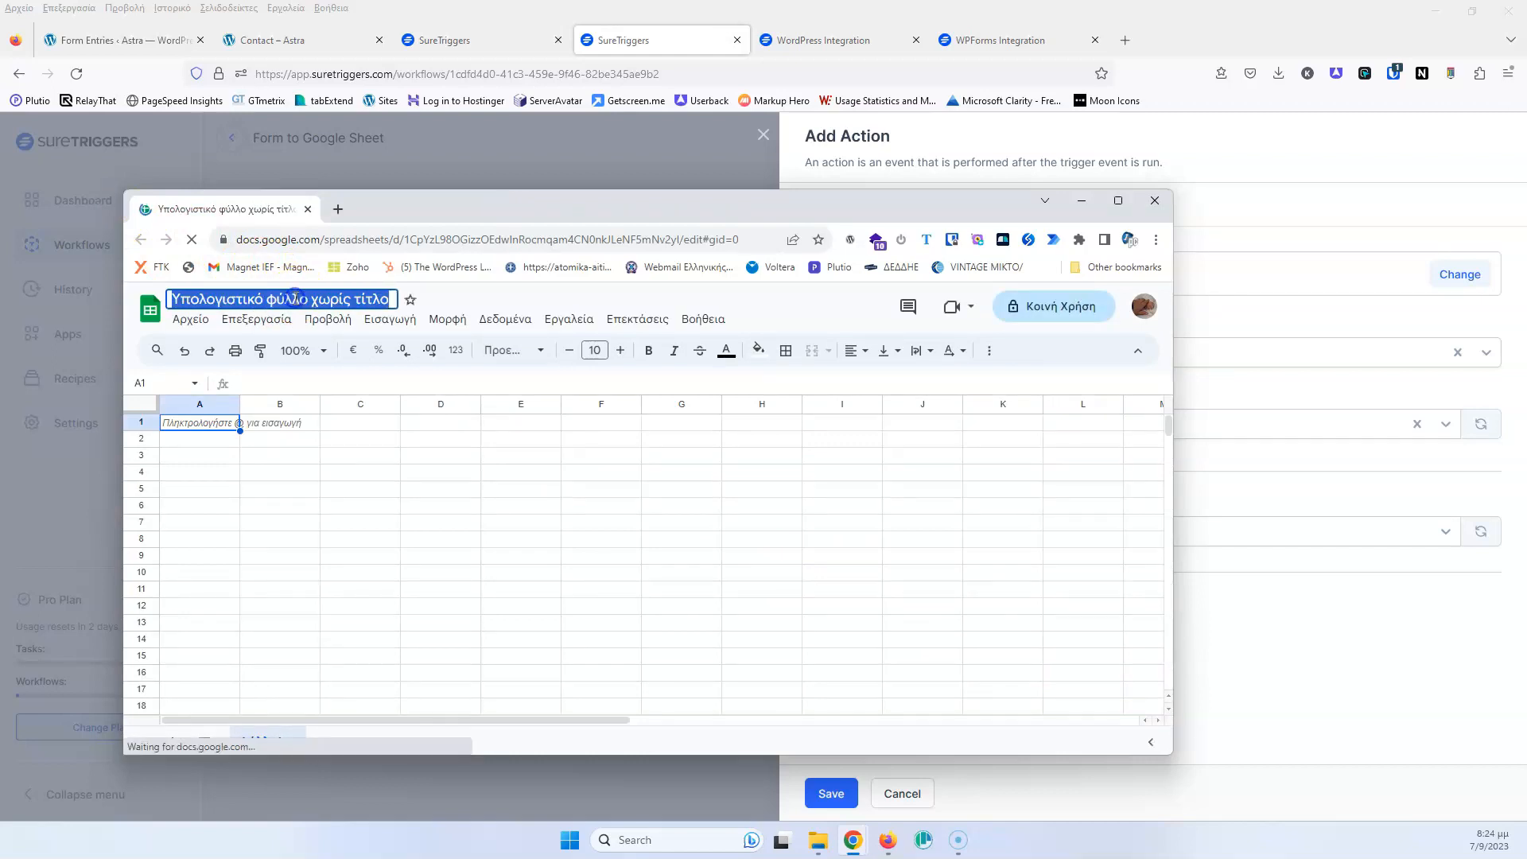
{"action": "type", "text": "W"}
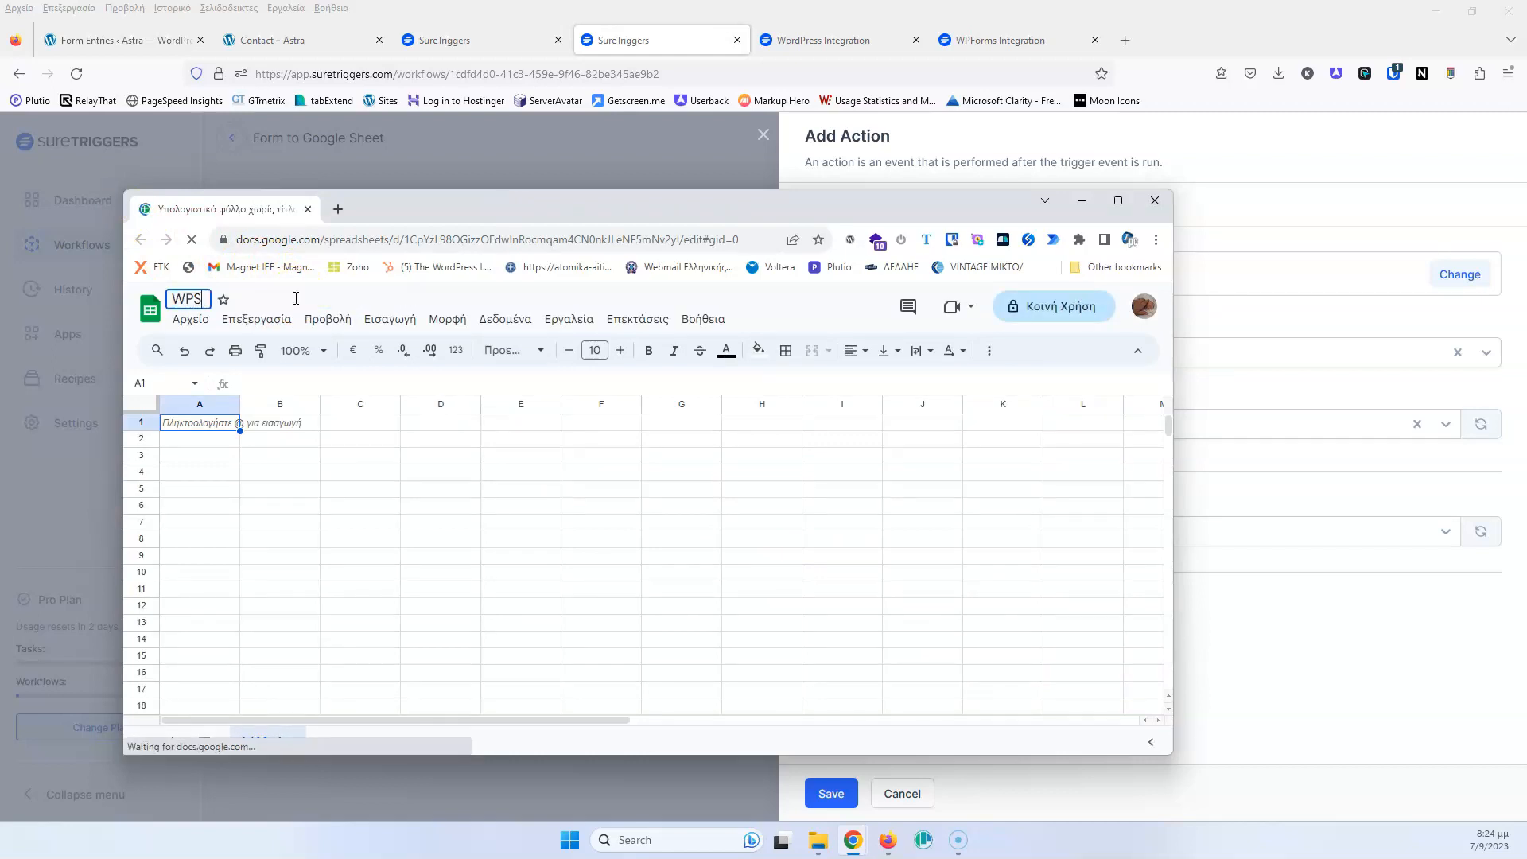
{"action": "type", "text": "PS"}
{"action": "key", "text": "BackSpace"}
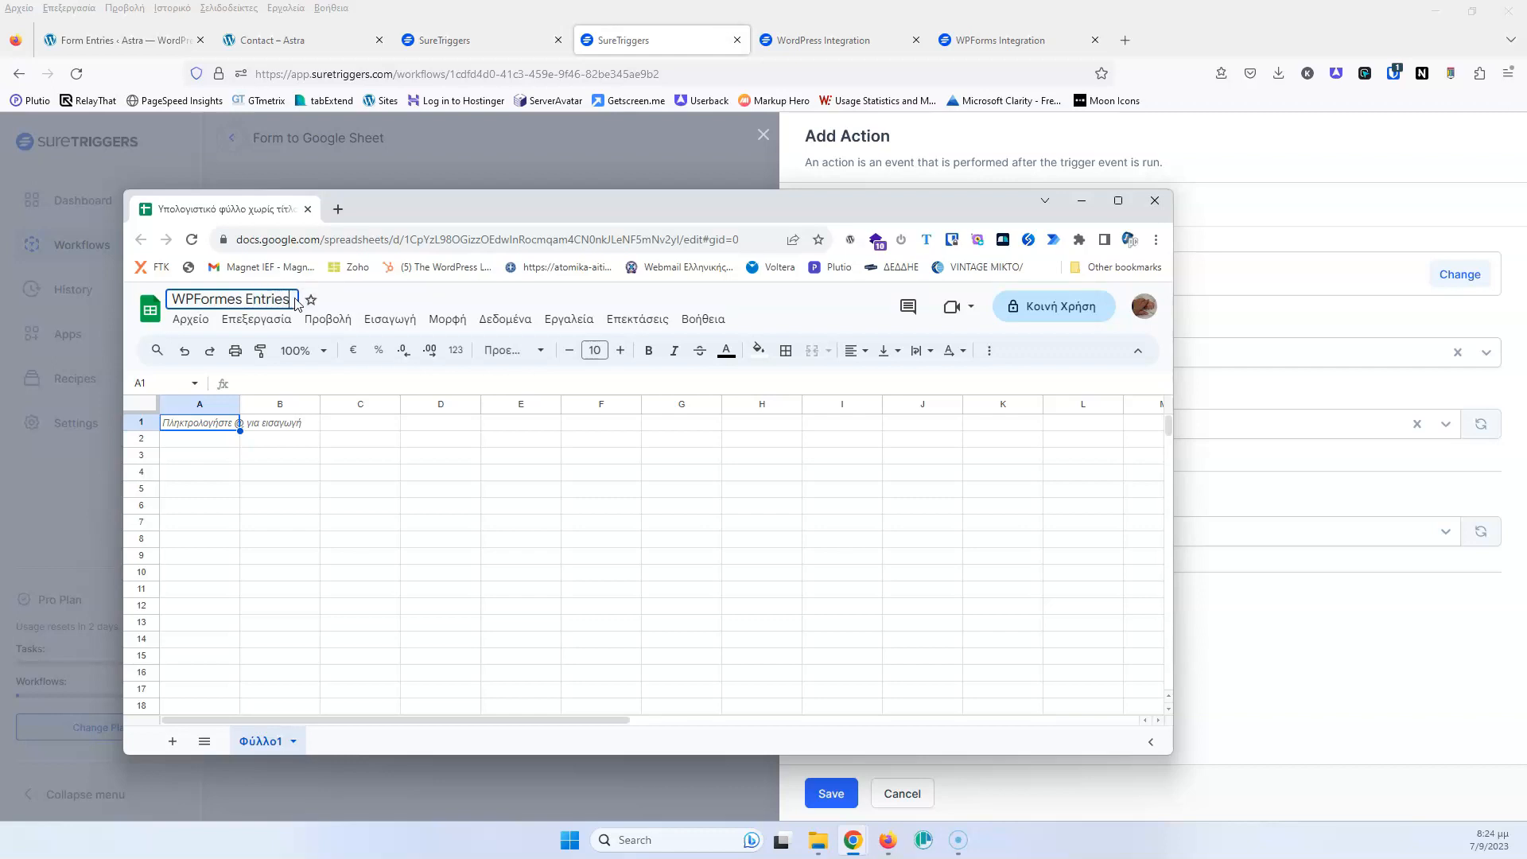
{"action": "left_click", "coordinate": [282, 471]}
{"action": "left_click", "coordinate": [197, 430]}
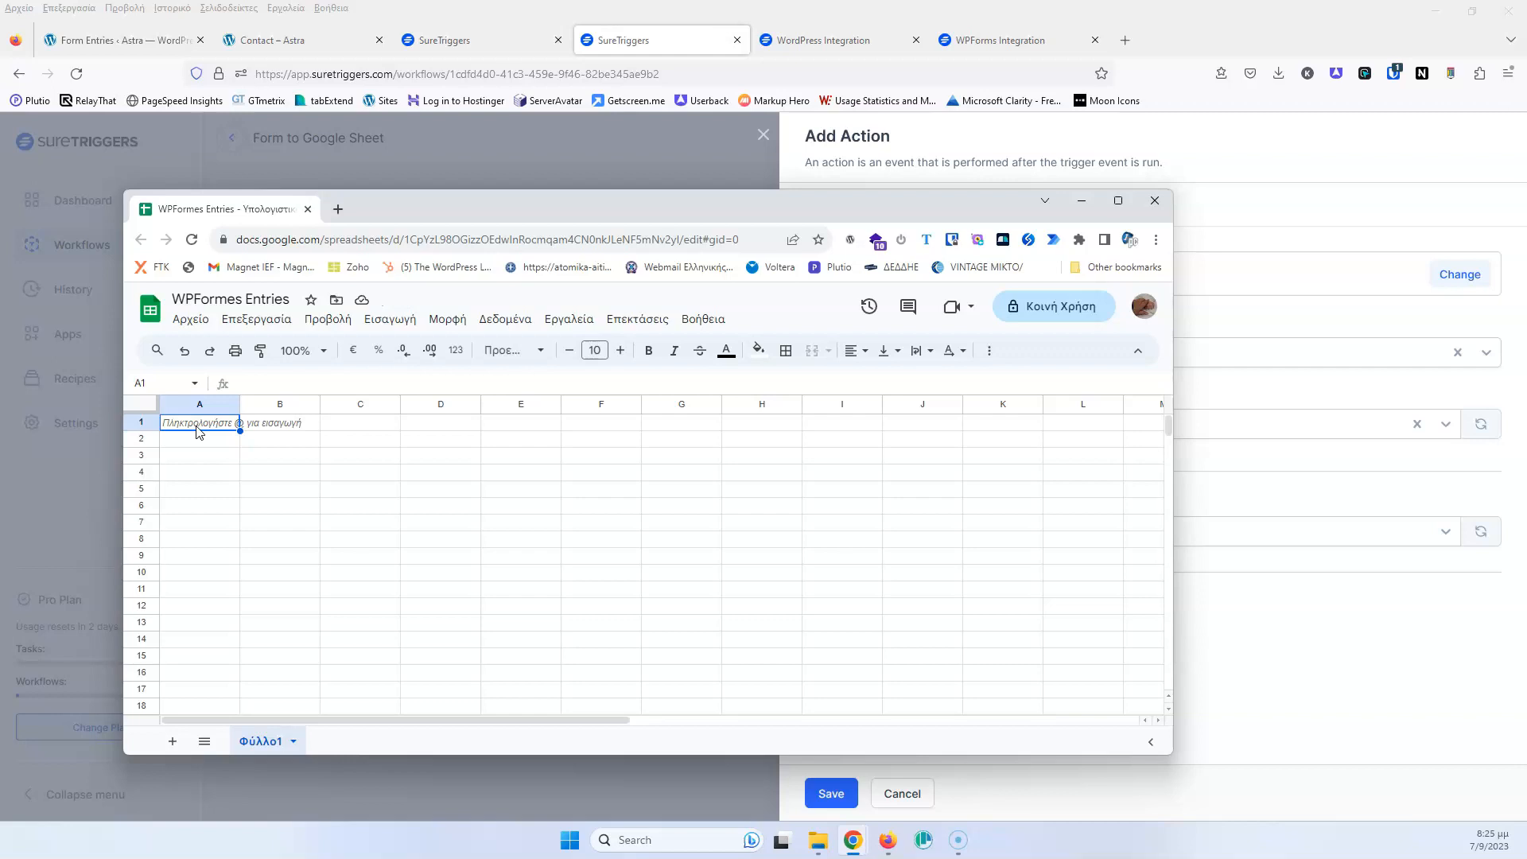
Enter headers Name, Email, Where did you learn about us, Message in A1–D1
{"action": "type", "text": "Name"}
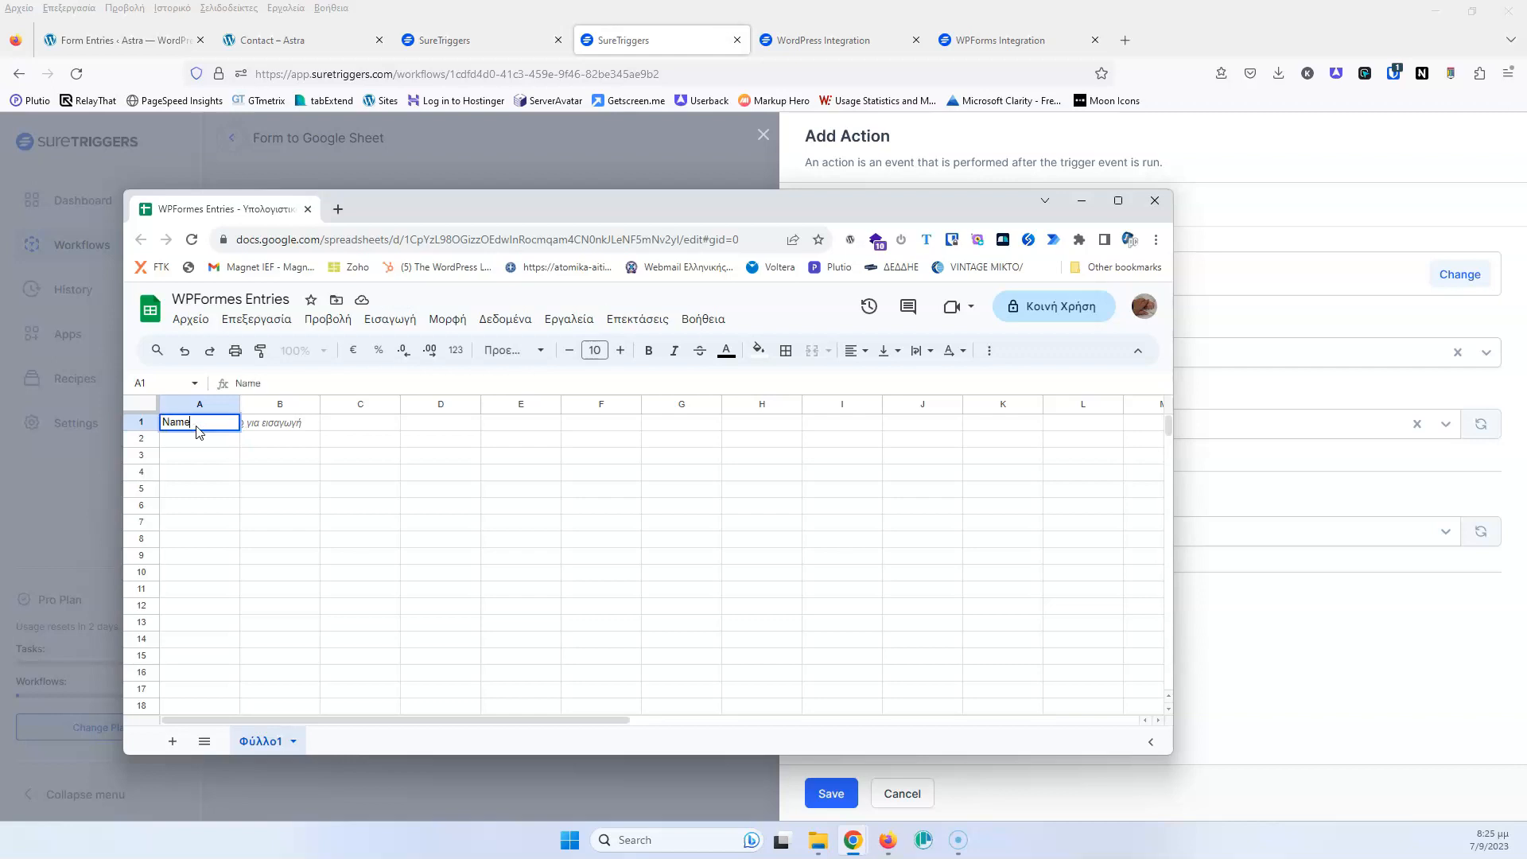
{"action": "key", "text": "Tab"}
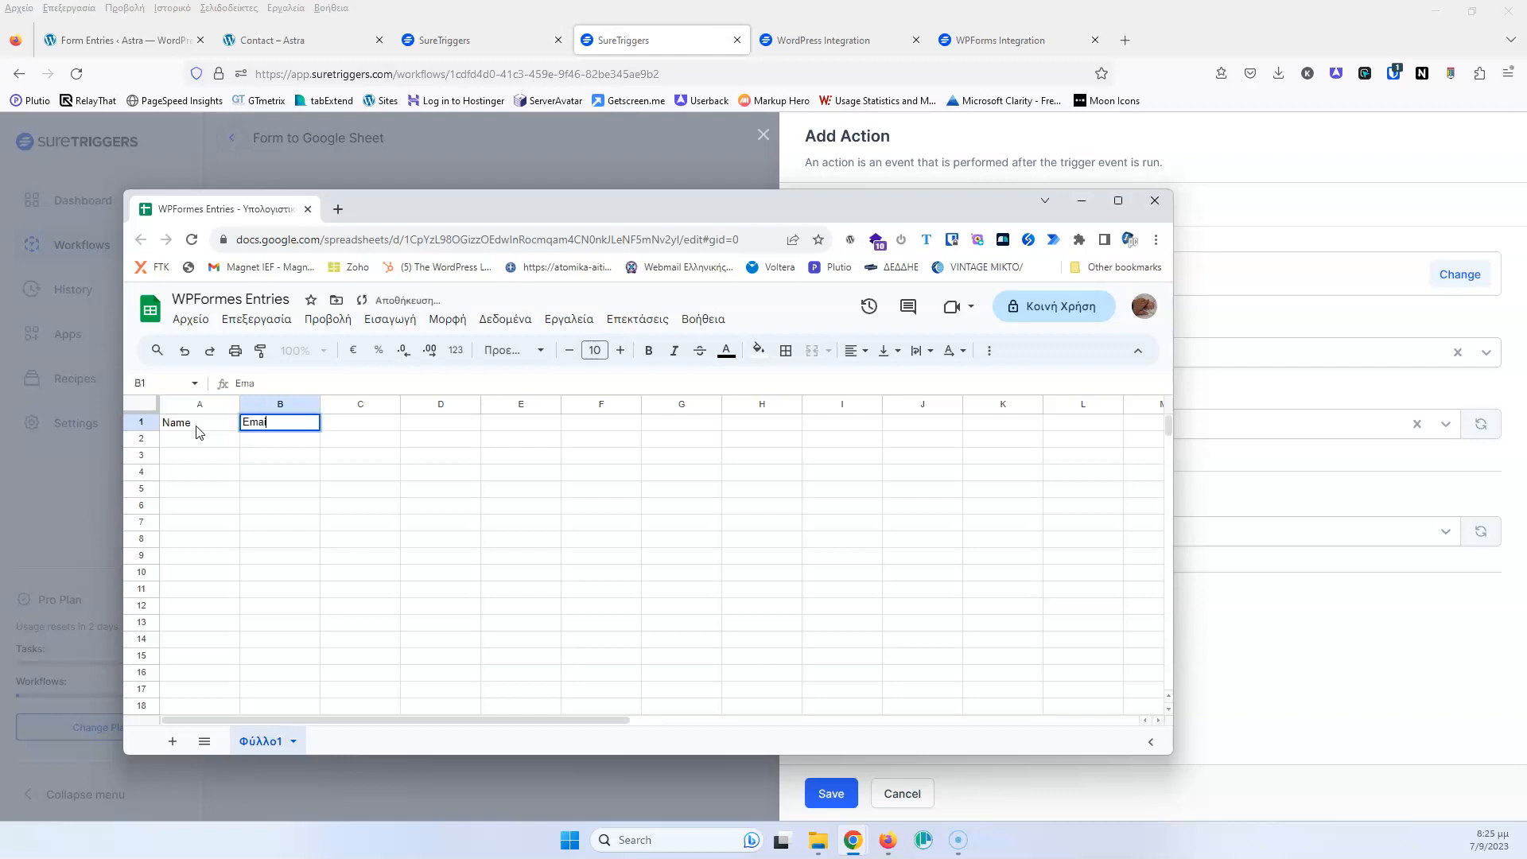
{"action": "key", "text": "Tab"}
{"action": "type", "text": "W"}
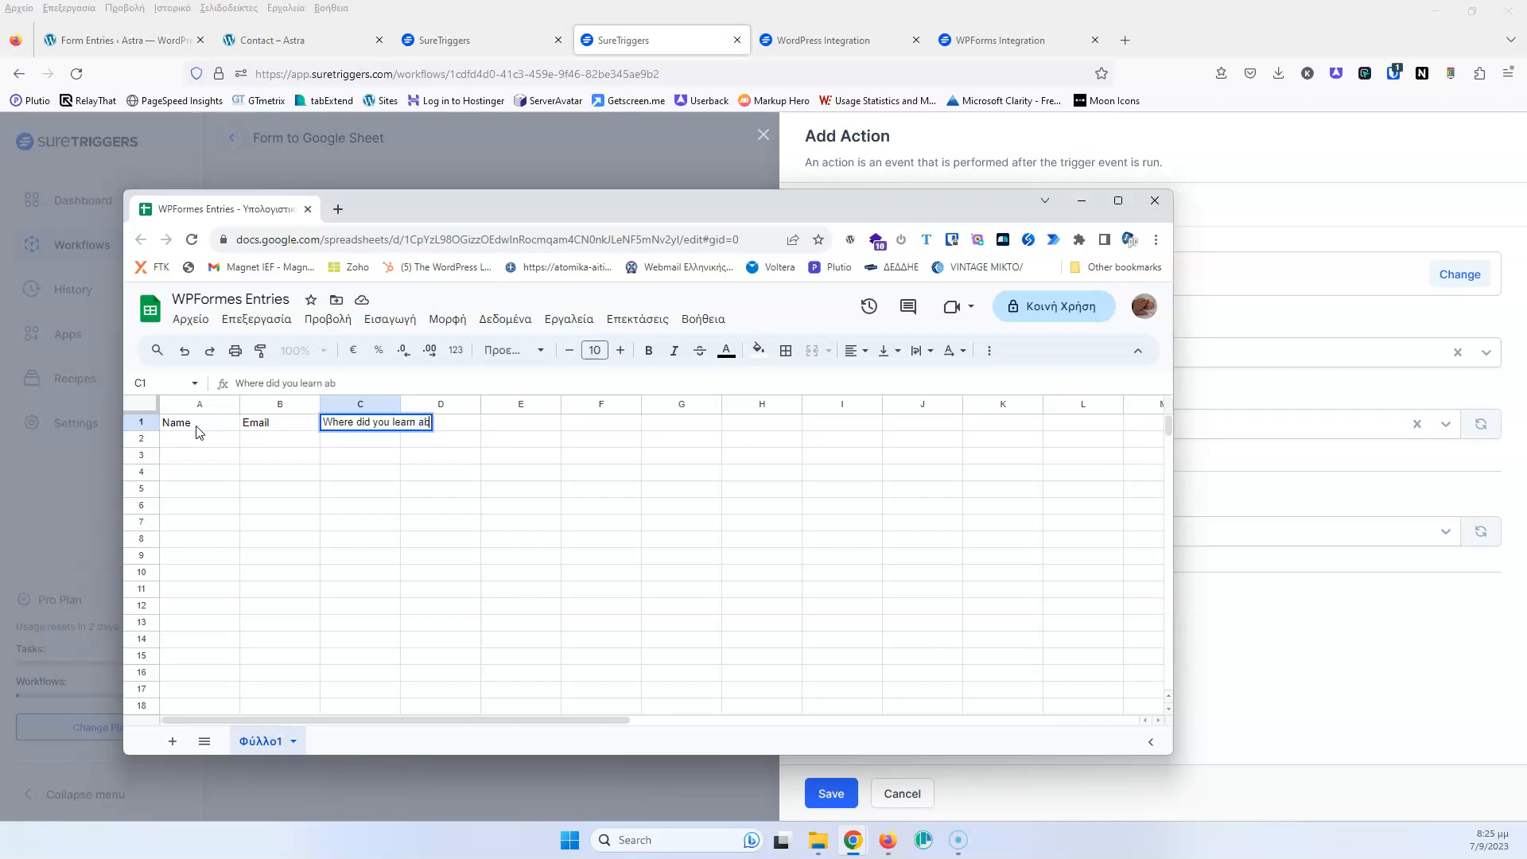
{"action": "key", "text": "Tab"}
{"action": "type", "text": "Message"}
{"action": "left_click", "coordinate": [231, 447]}
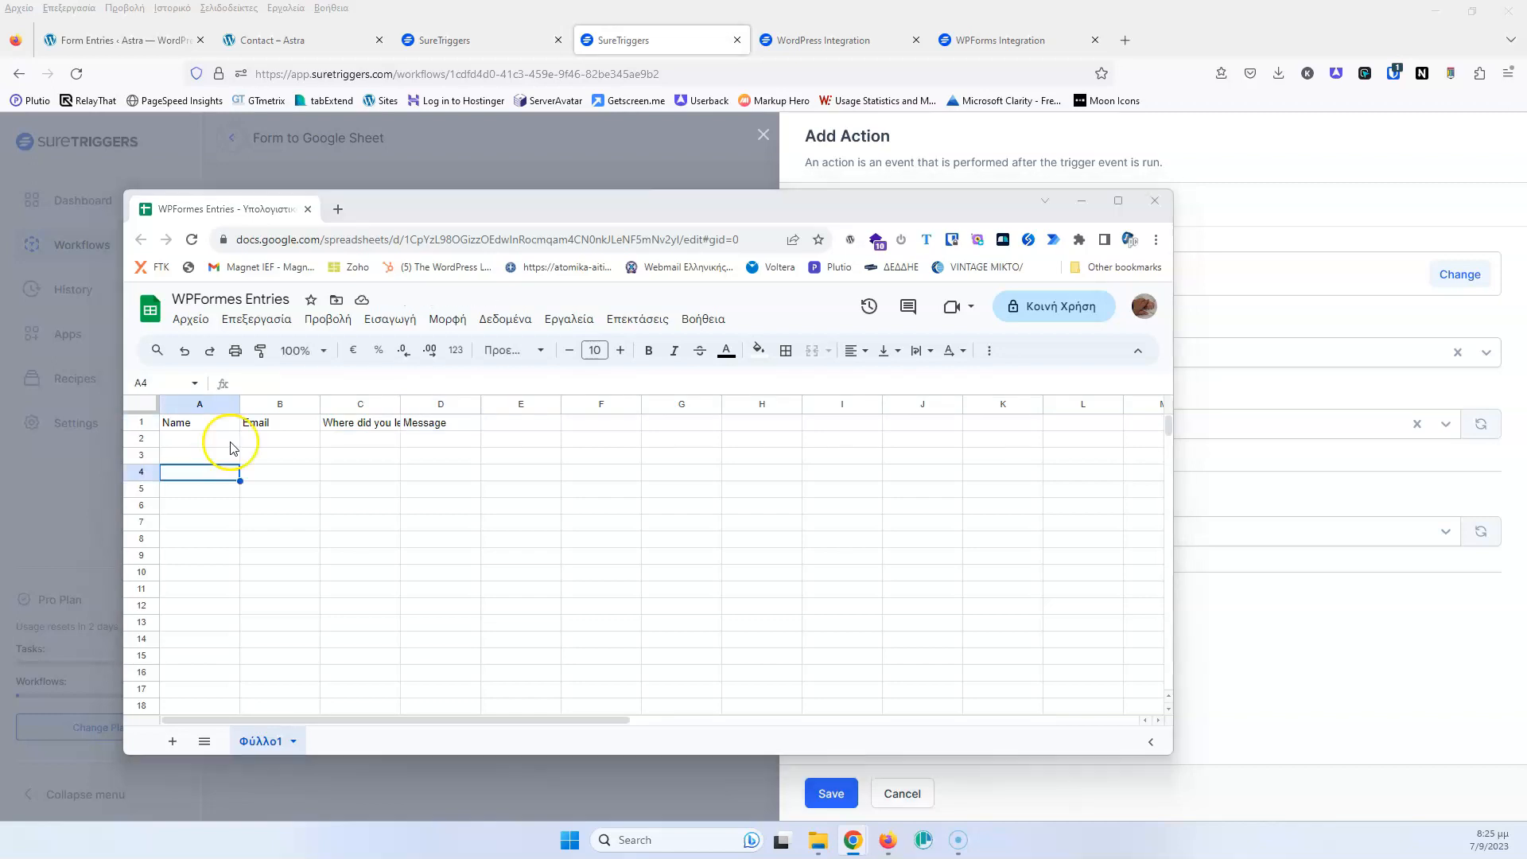
{"action": "left_click_drag", "start_coordinate": [613, 208], "coordinate": [0, 179]}
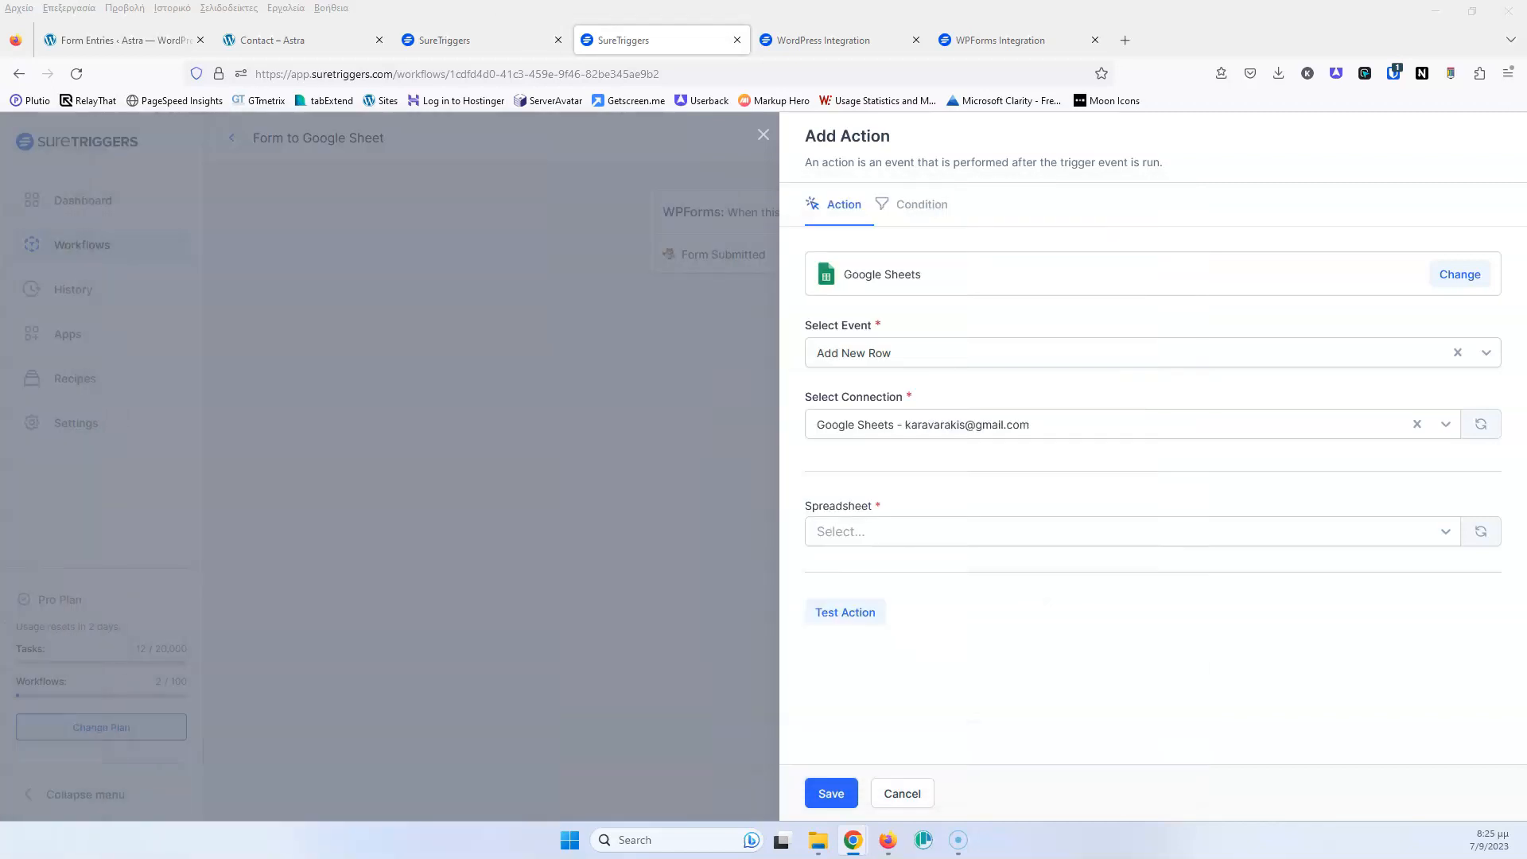
Refresh the spreadsheet list and select WPFormes Entries as the action's spreadsheet
{"action": "left_click", "coordinate": [906, 542]}
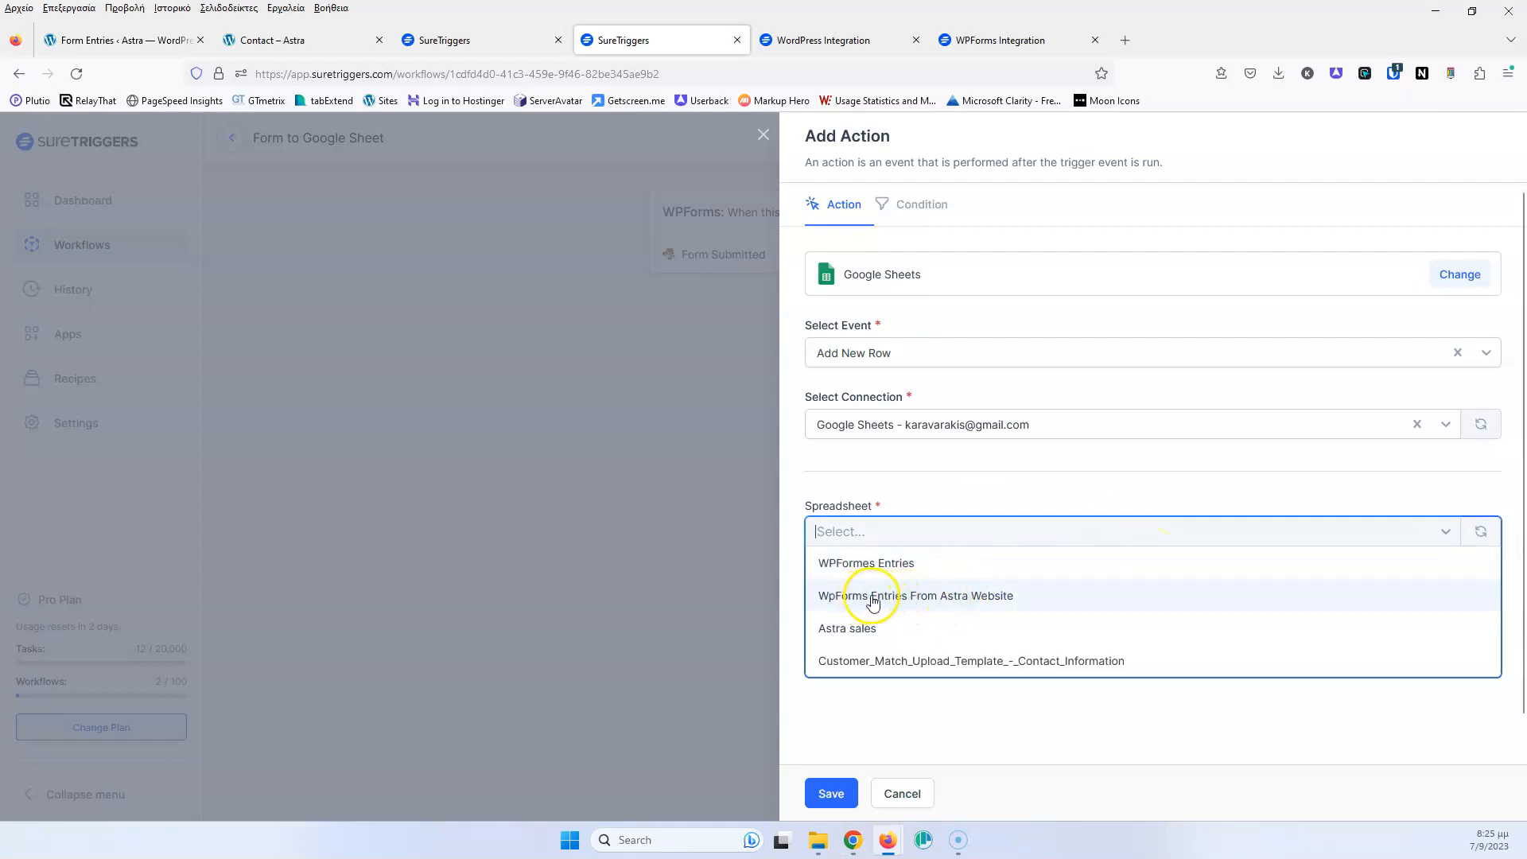
{"action": "left_click", "coordinate": [884, 572]}
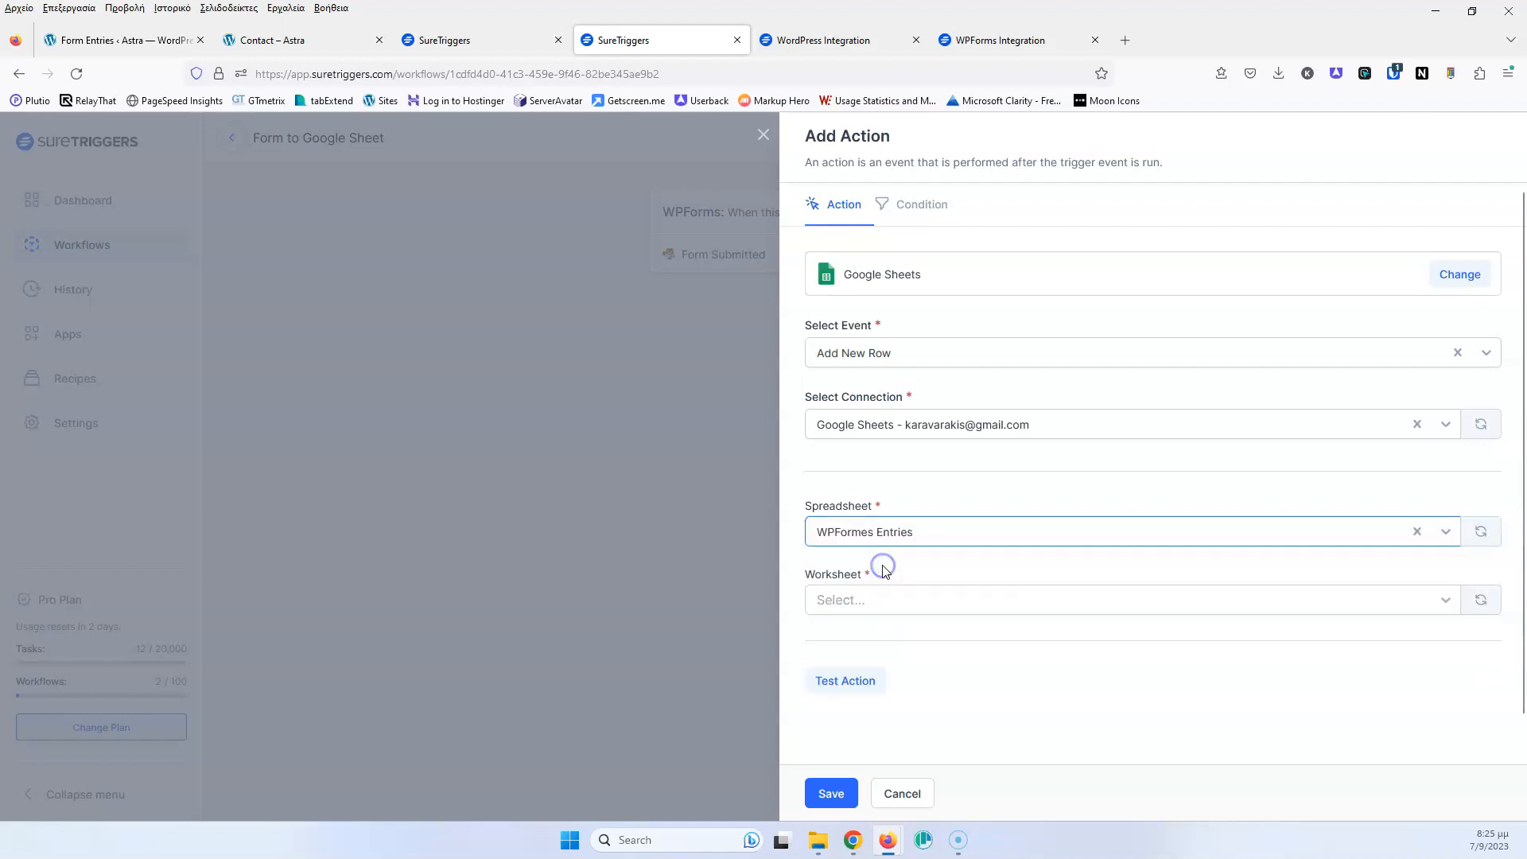
{"action": "left_click", "coordinate": [1477, 532]}
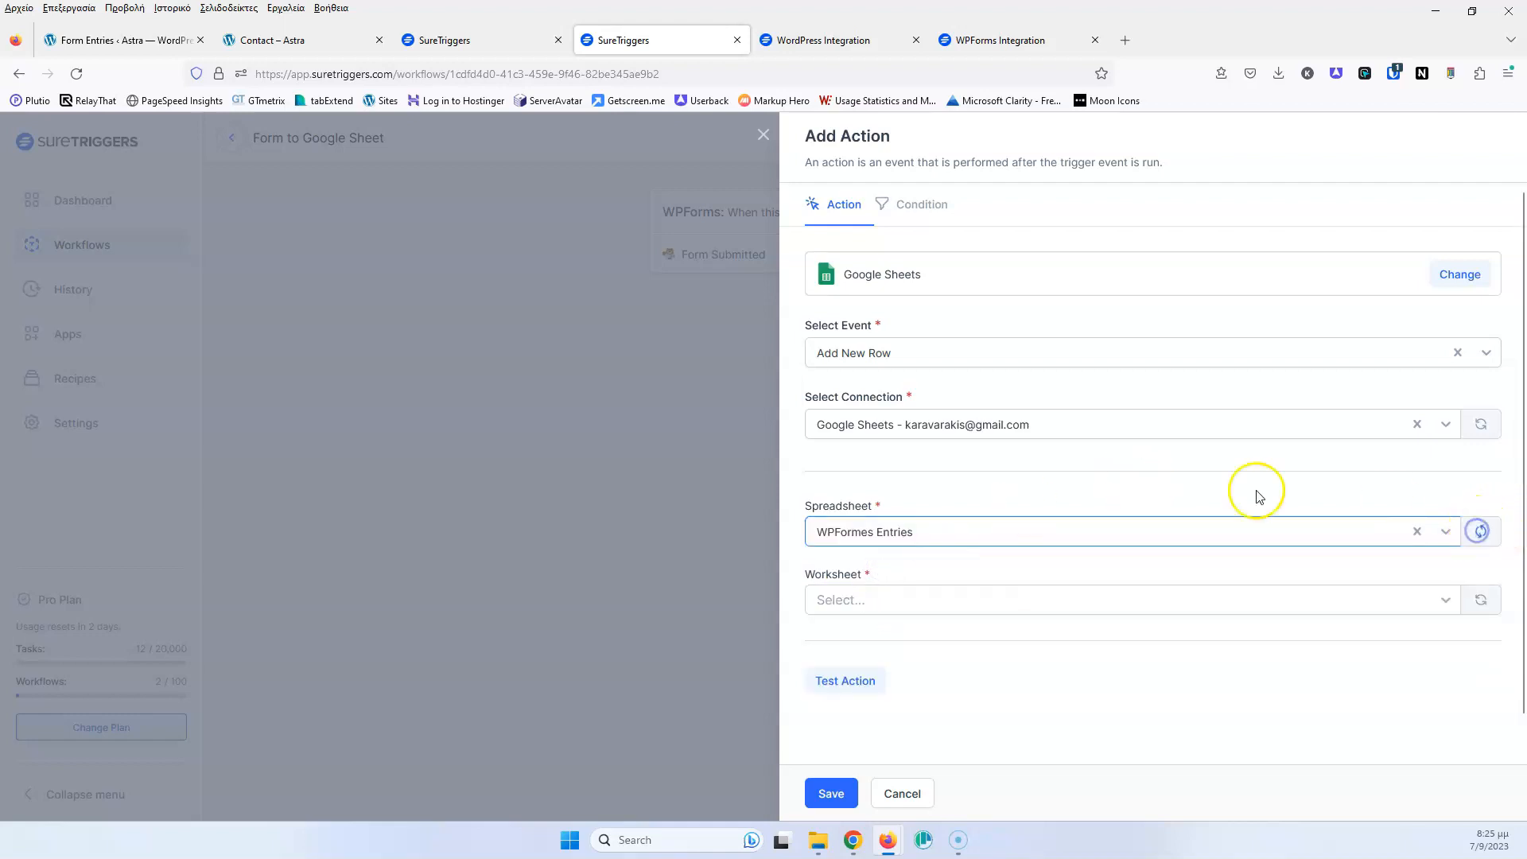
{"action": "left_click", "coordinate": [1042, 538]}
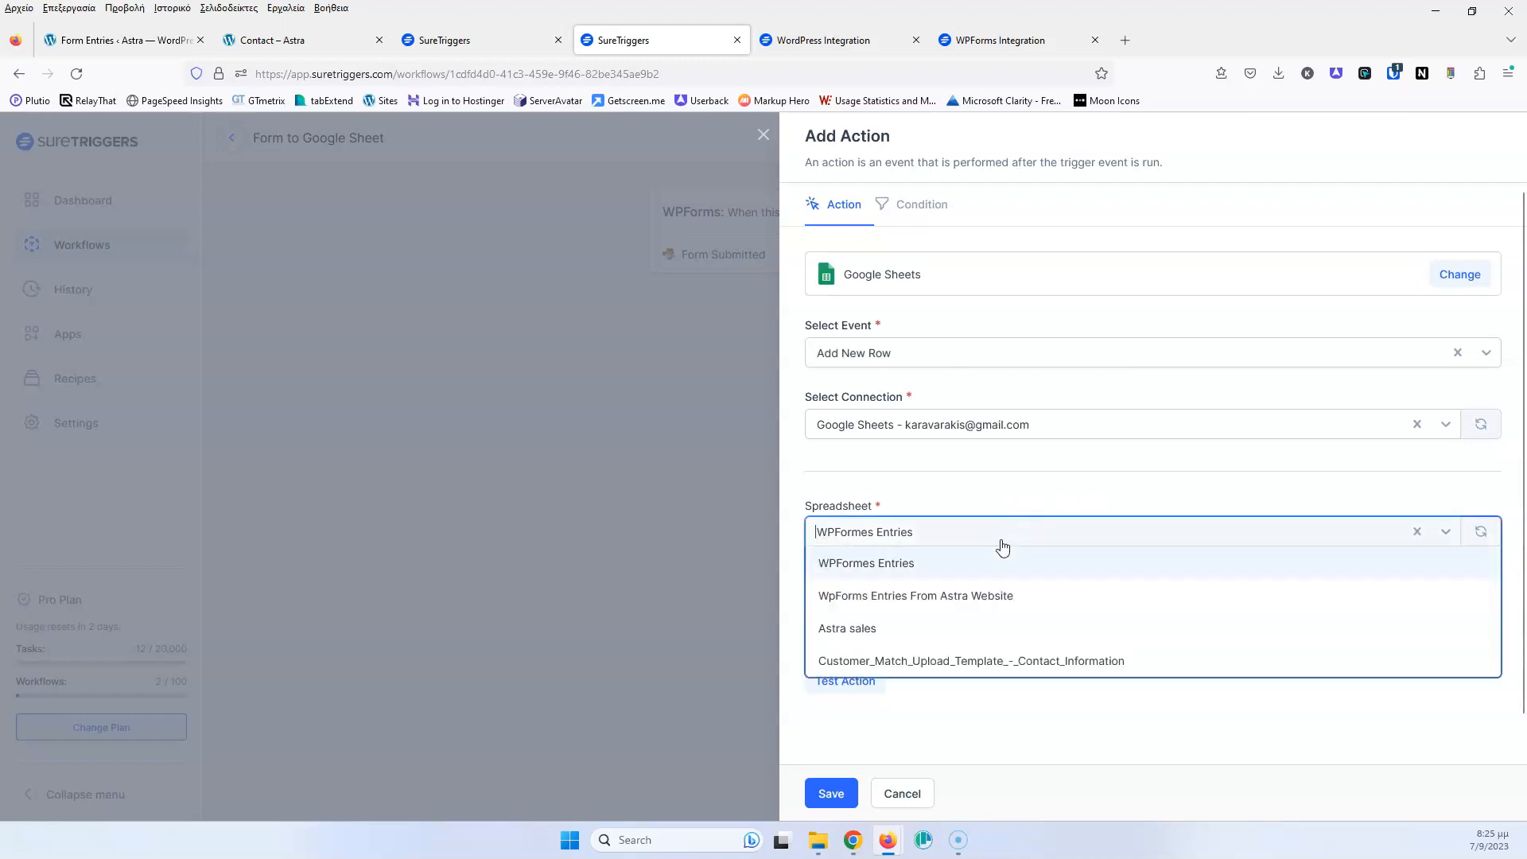
{"action": "left_click", "coordinate": [927, 562]}
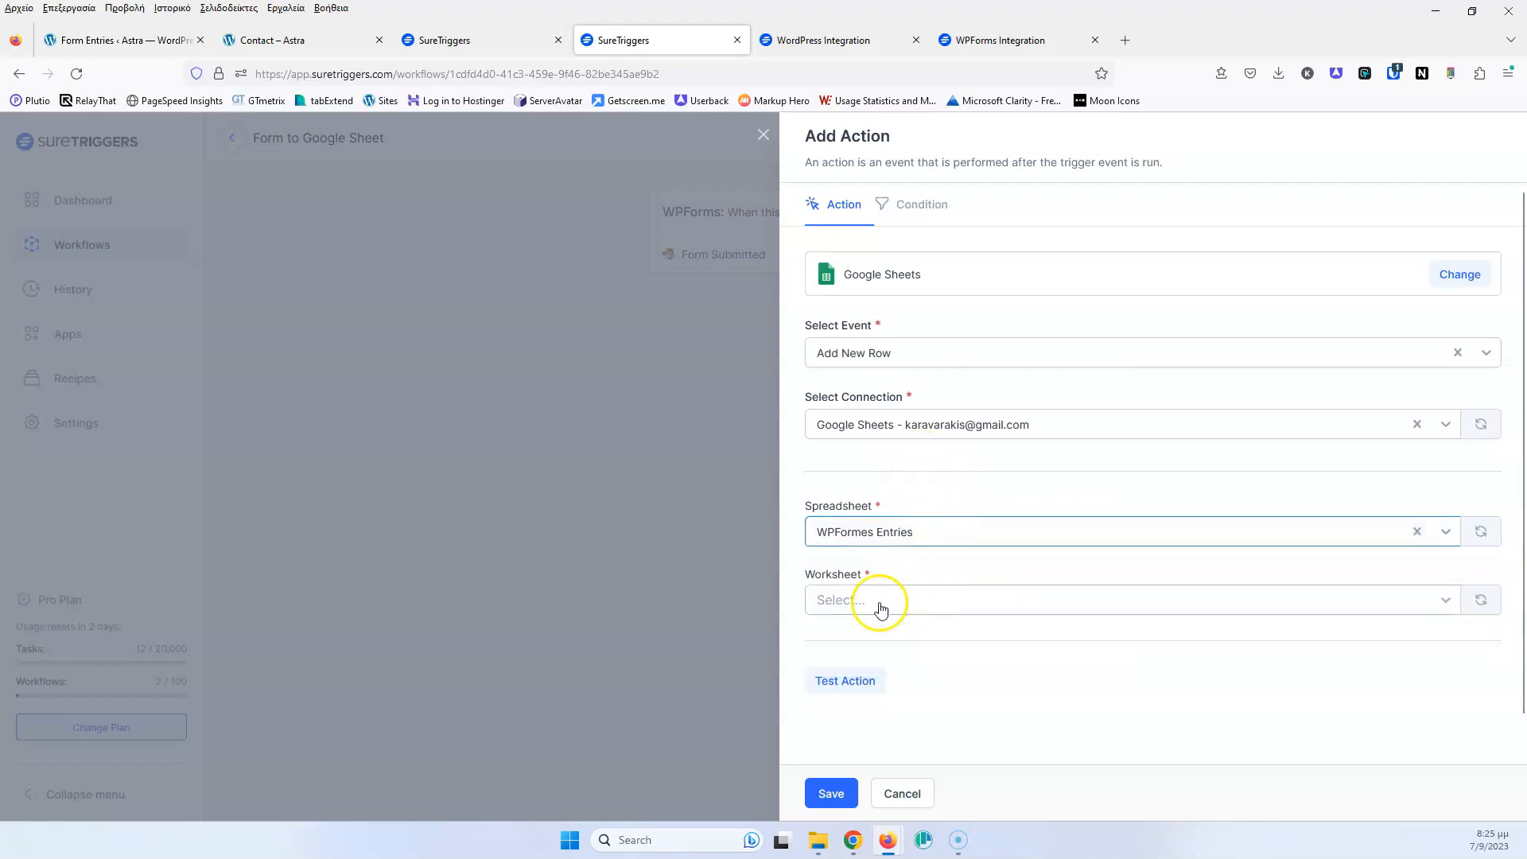
{"action": "left_click_drag", "start_coordinate": [0, 55], "coordinate": [521, 179]}
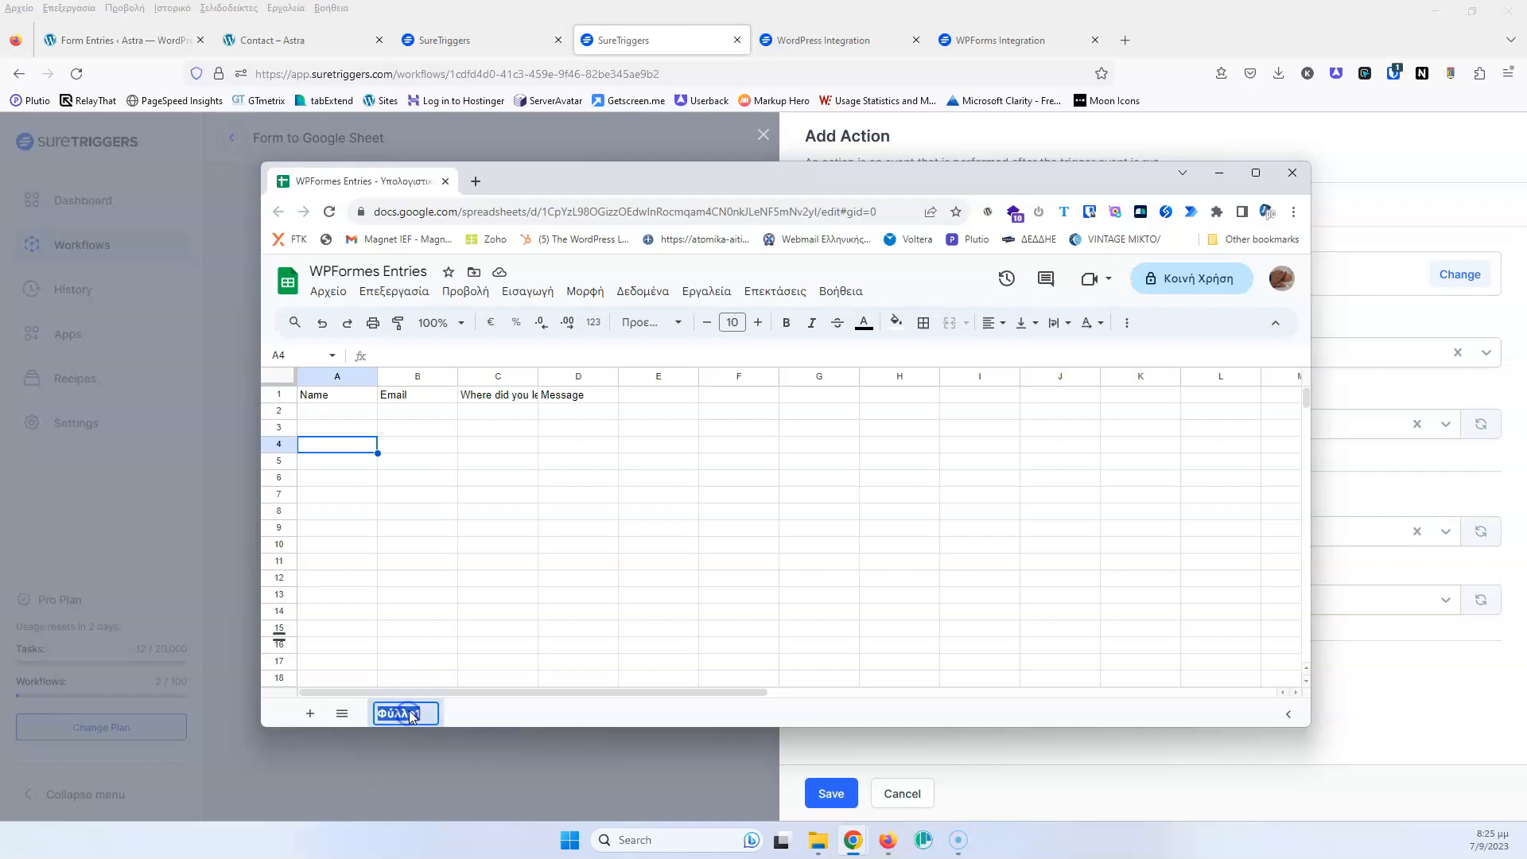
Rename the worksheet tab to WPForm and move the spreadsheet window aside
{"action": "type", "text": "WPForm"}
{"action": "left_click", "coordinate": [545, 714]}
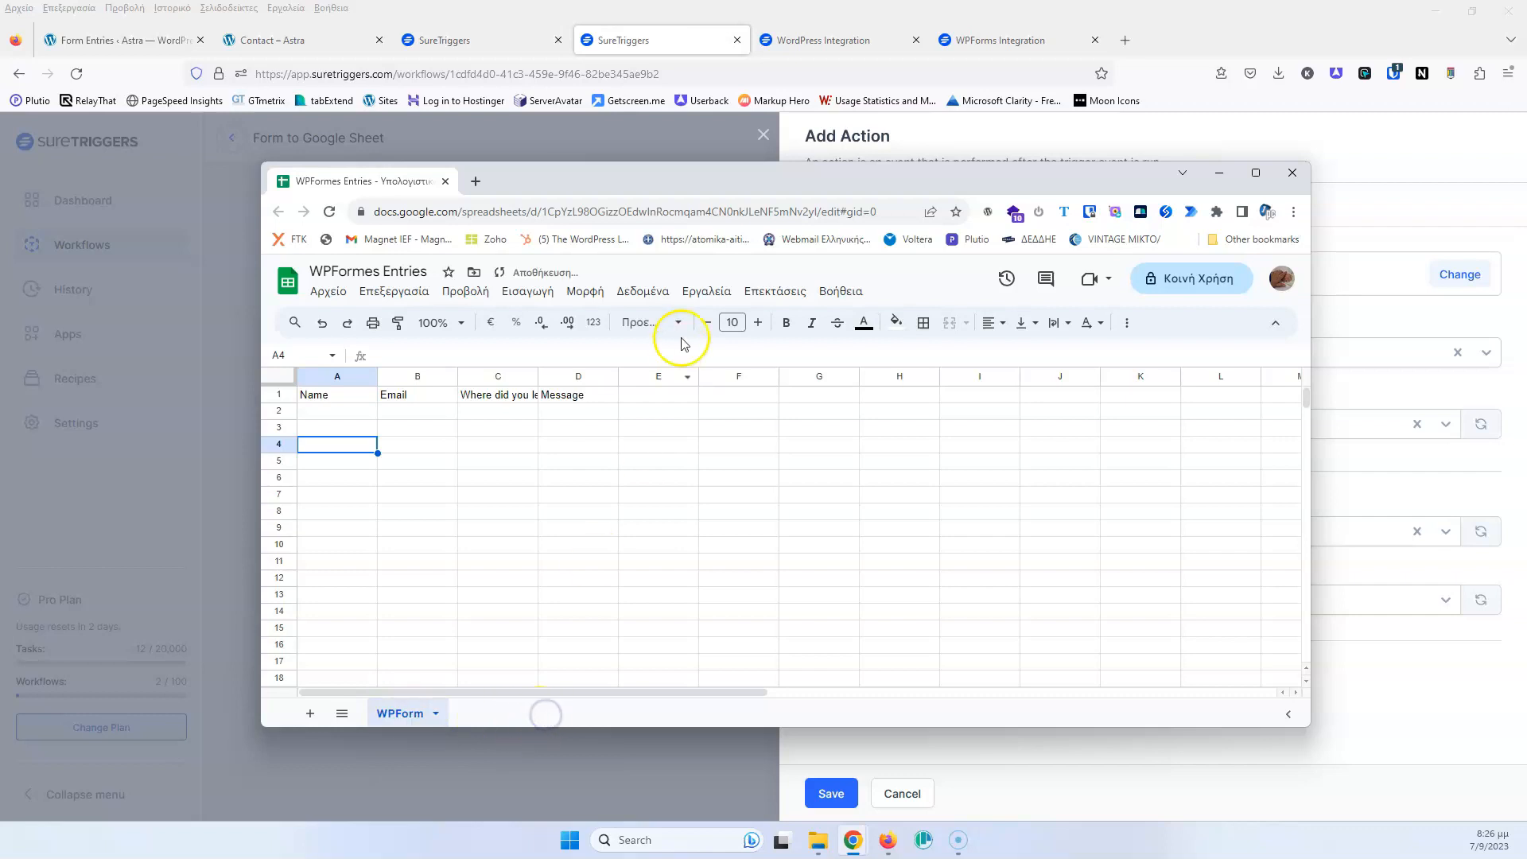
{"action": "left_click_drag", "start_coordinate": [713, 178], "coordinate": [0, 71]}
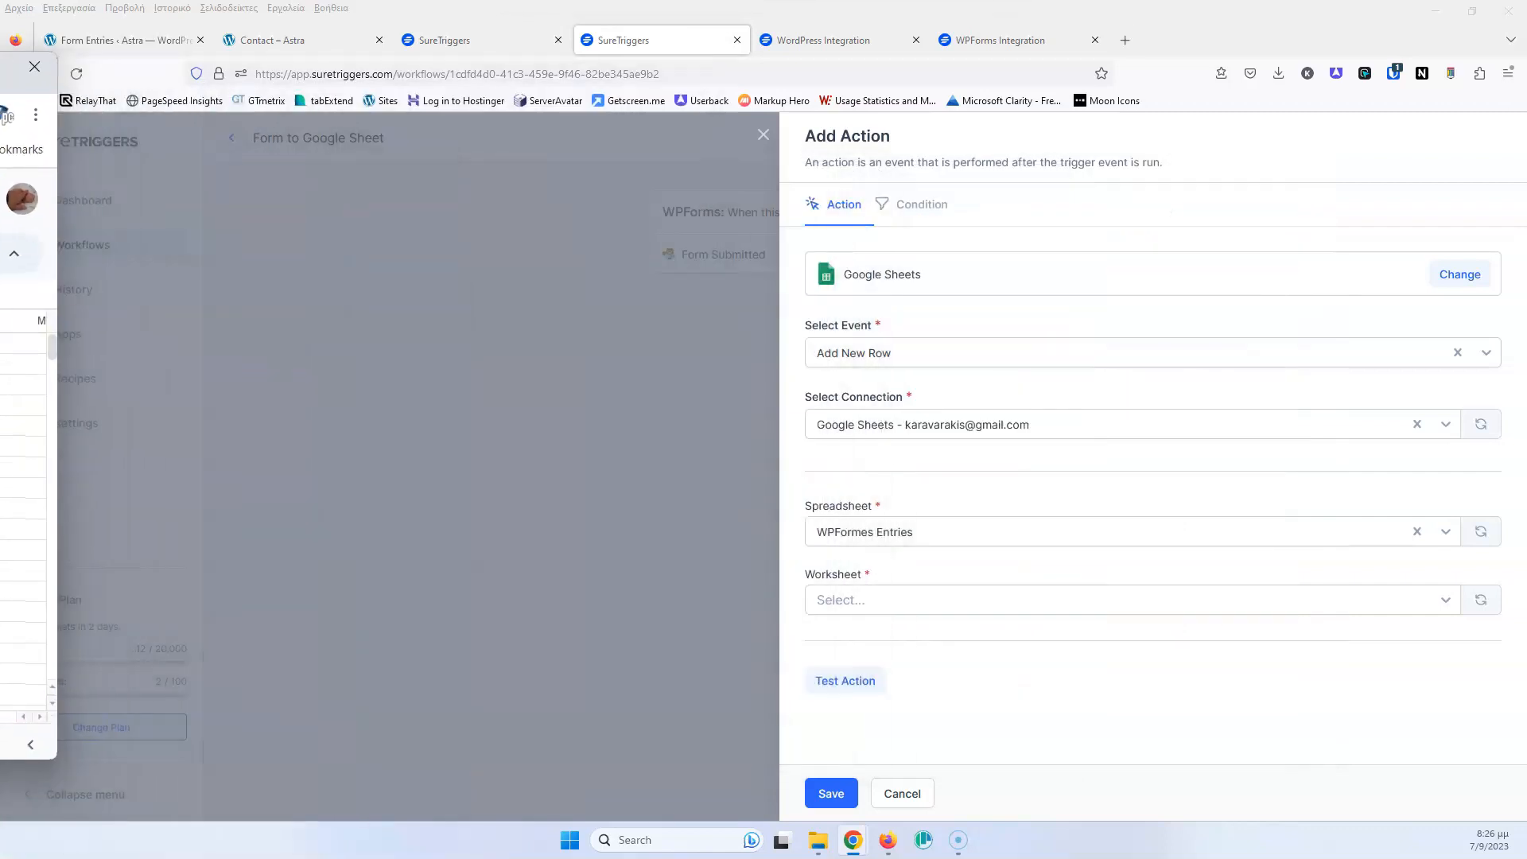
Refresh the worksheet list and select WPForm, comparing its columns with the spreadsheet
{"action": "left_click_drag", "start_coordinate": [490, 276], "coordinate": [1025, 485]}
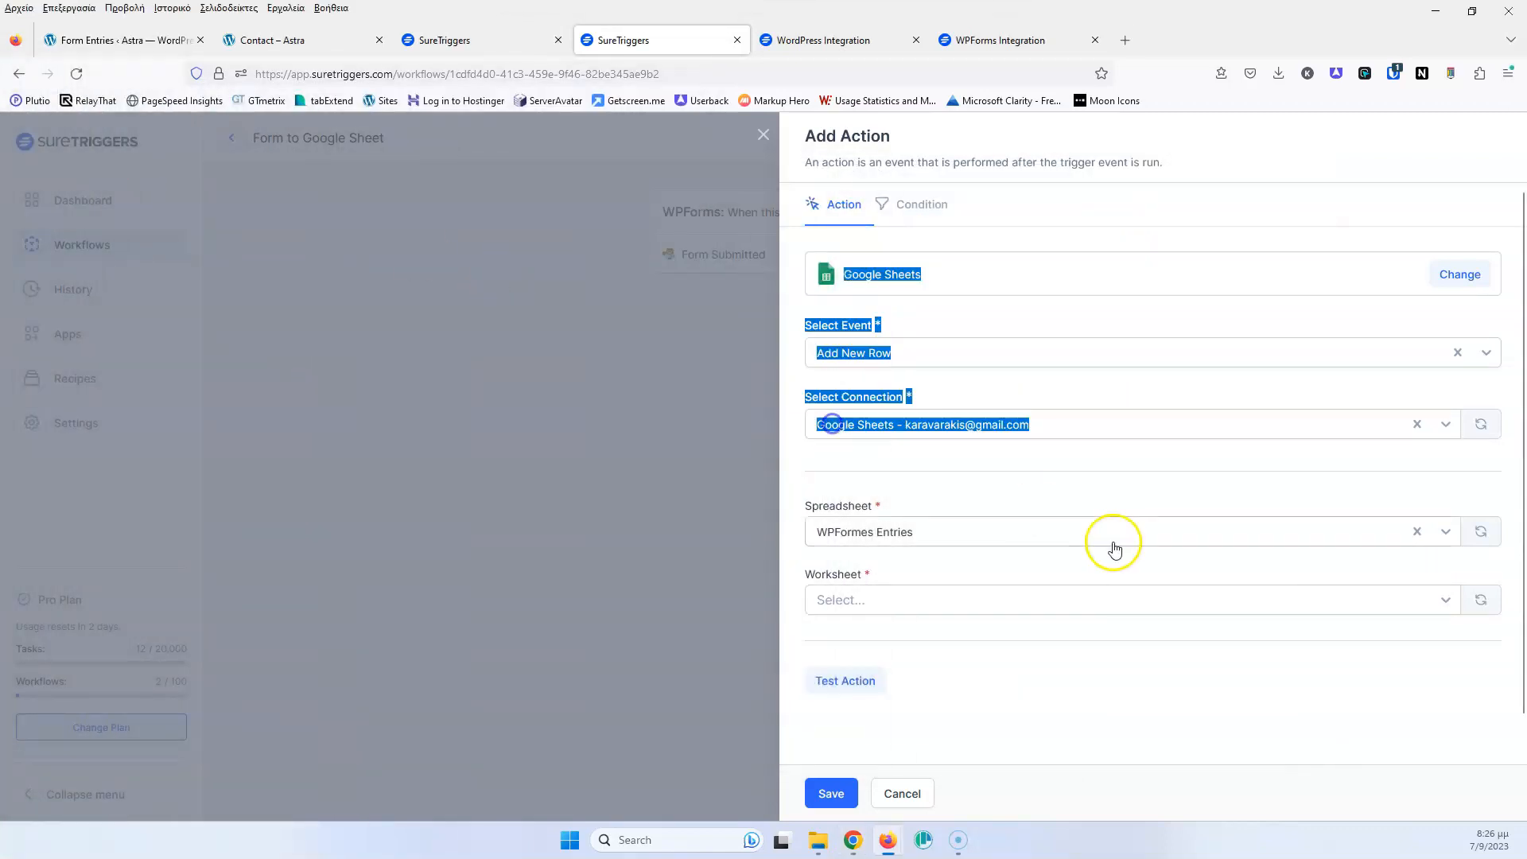
{"action": "left_click", "coordinate": [1330, 576]}
{"action": "left_click", "coordinate": [1480, 600]}
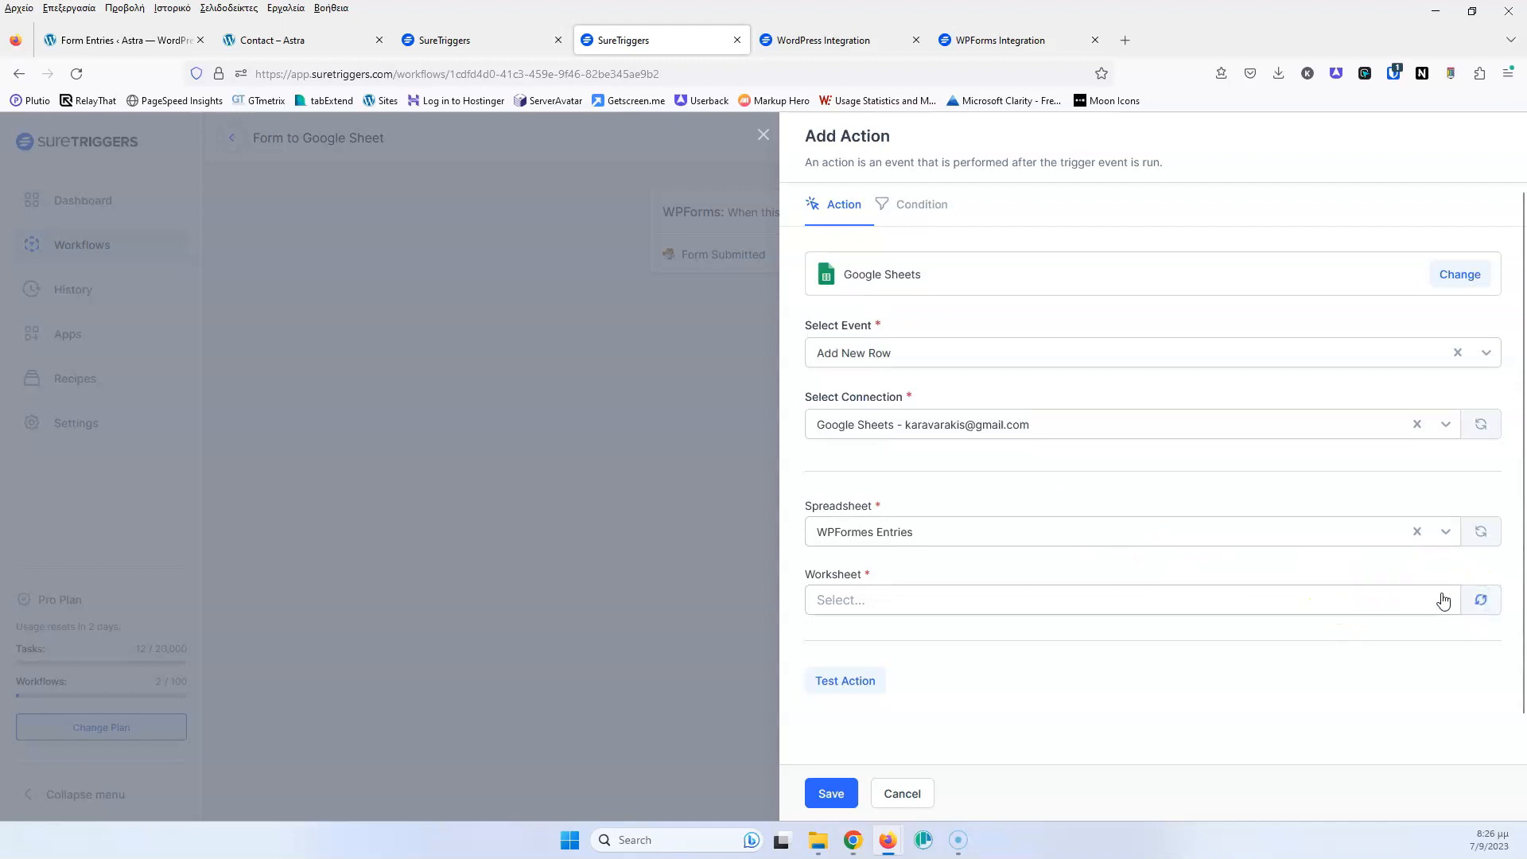
{"action": "left_click", "coordinate": [1193, 601]}
{"action": "left_click", "coordinate": [906, 631]}
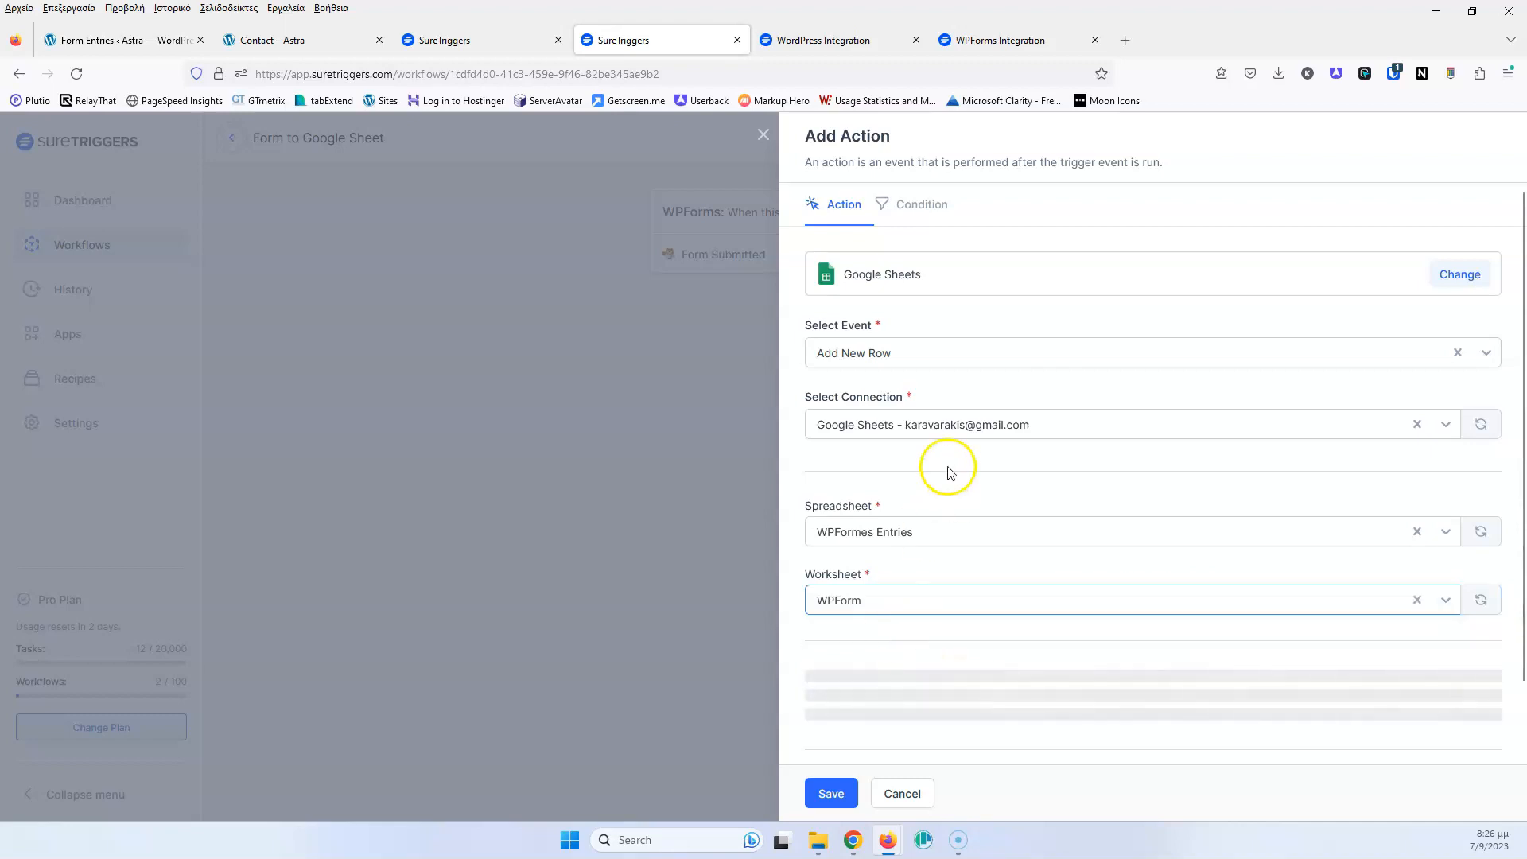
{"action": "scroll", "coordinate": [946, 457], "scroll_direction": "down", "scroll_amount": 1}
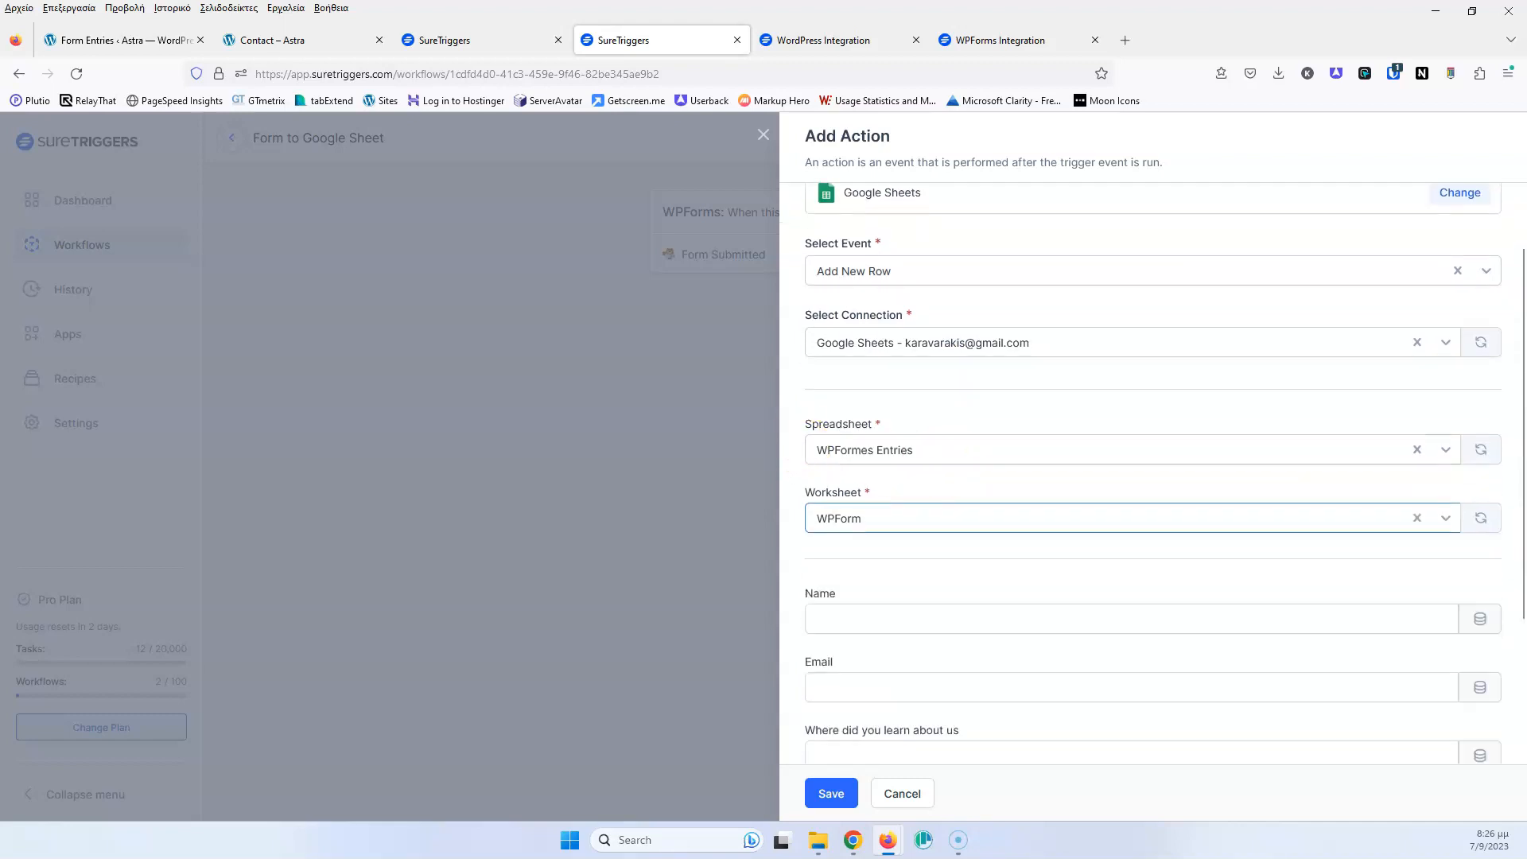
{"action": "key", "text": "alt+Tab"}
{"action": "left_click", "coordinate": [482, 236]}
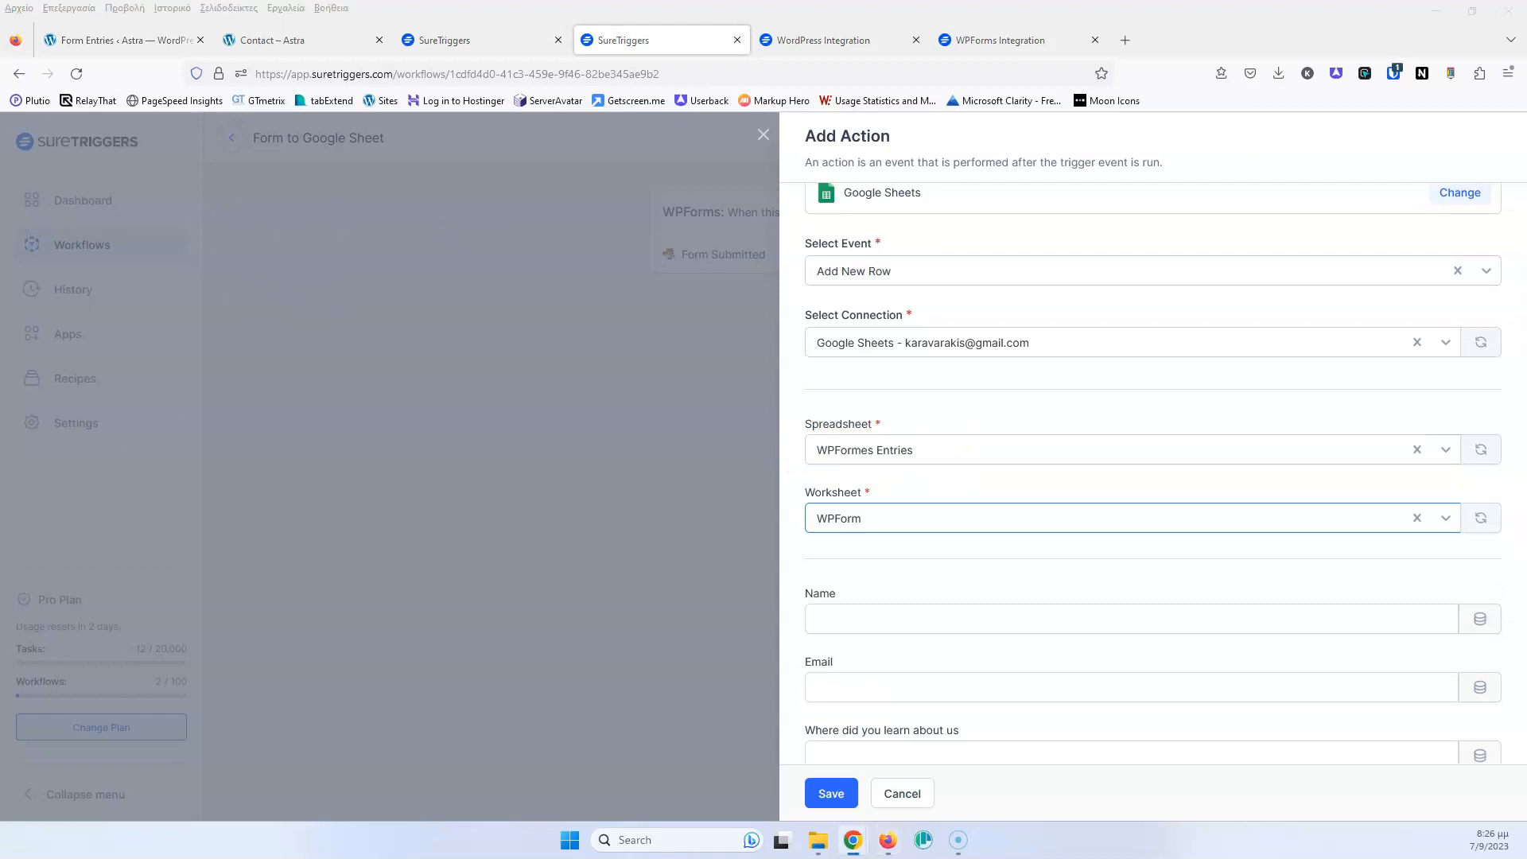
{"action": "left_click_drag", "start_coordinate": [0, 89], "coordinate": [845, 201]}
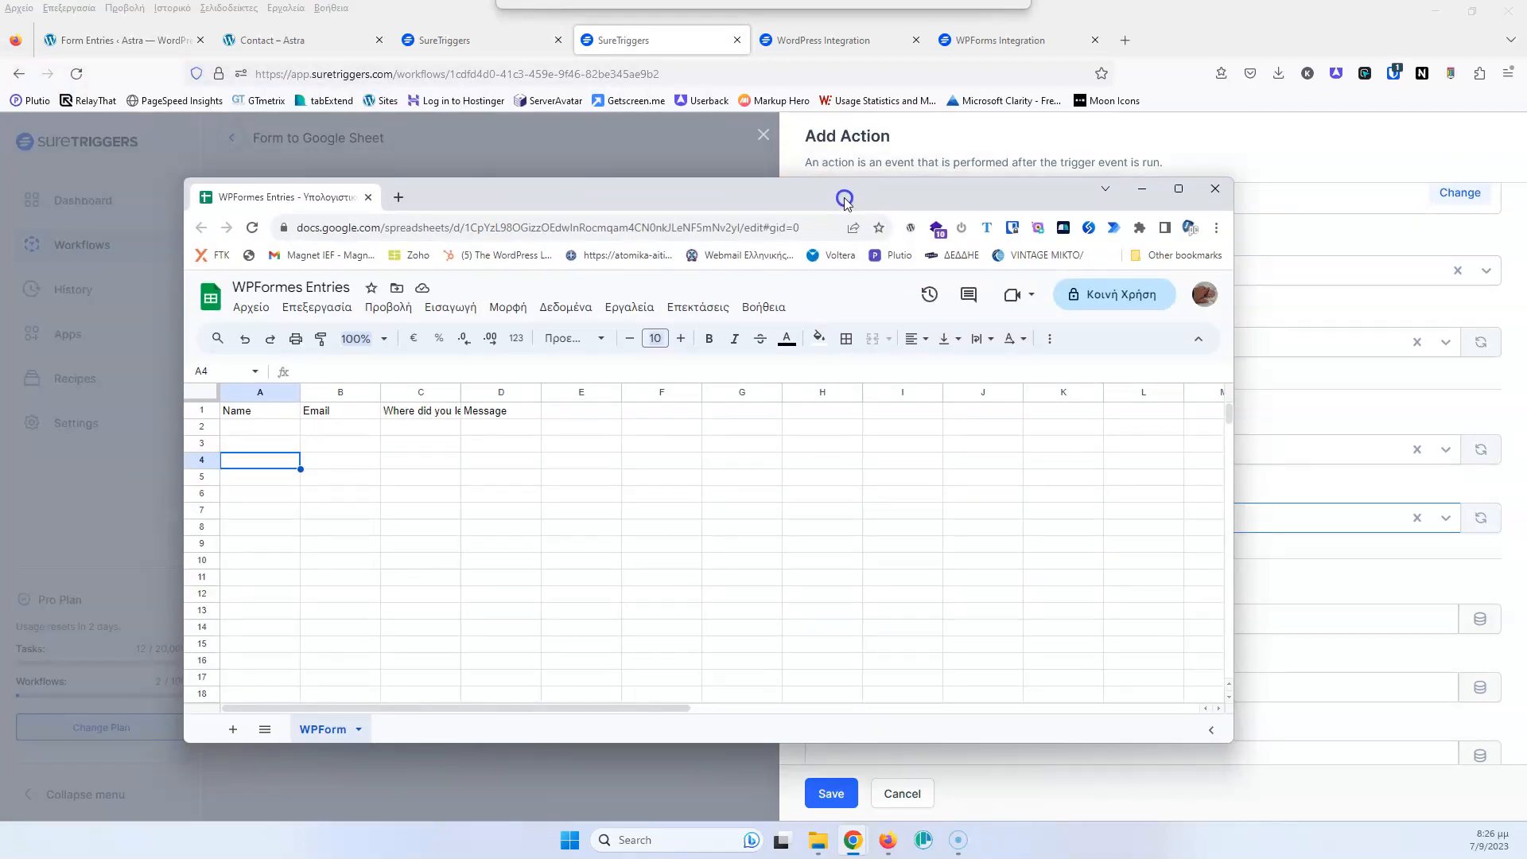
{"action": "left_click_drag", "start_coordinate": [844, 200], "coordinate": [0, 155]}
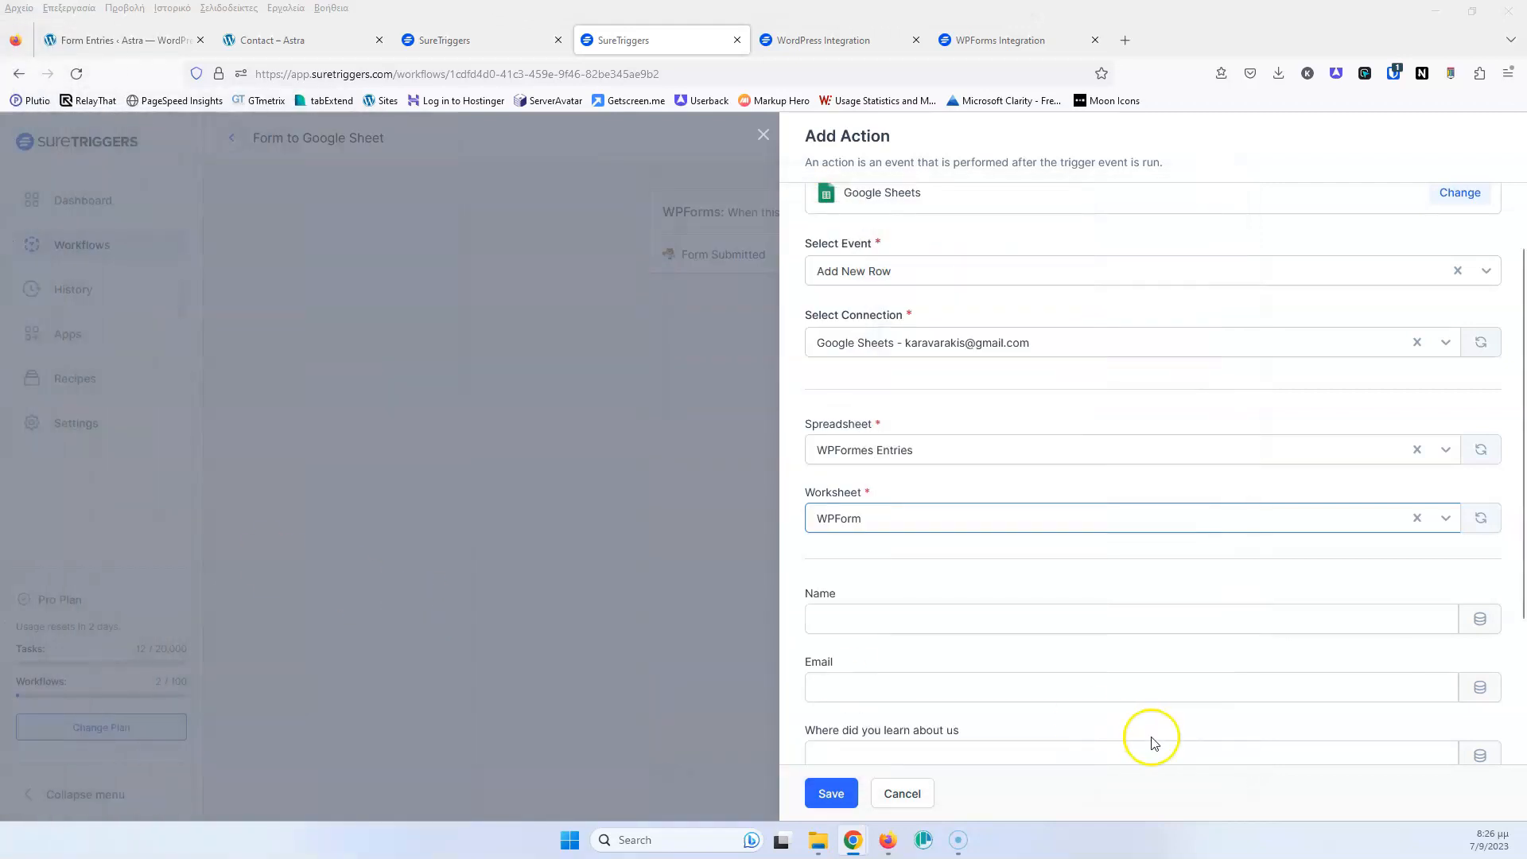
Map the form's Name and Email fields to the Name and Email columns
{"action": "scroll", "coordinate": [852, 636], "scroll_direction": "down", "scroll_amount": 2}
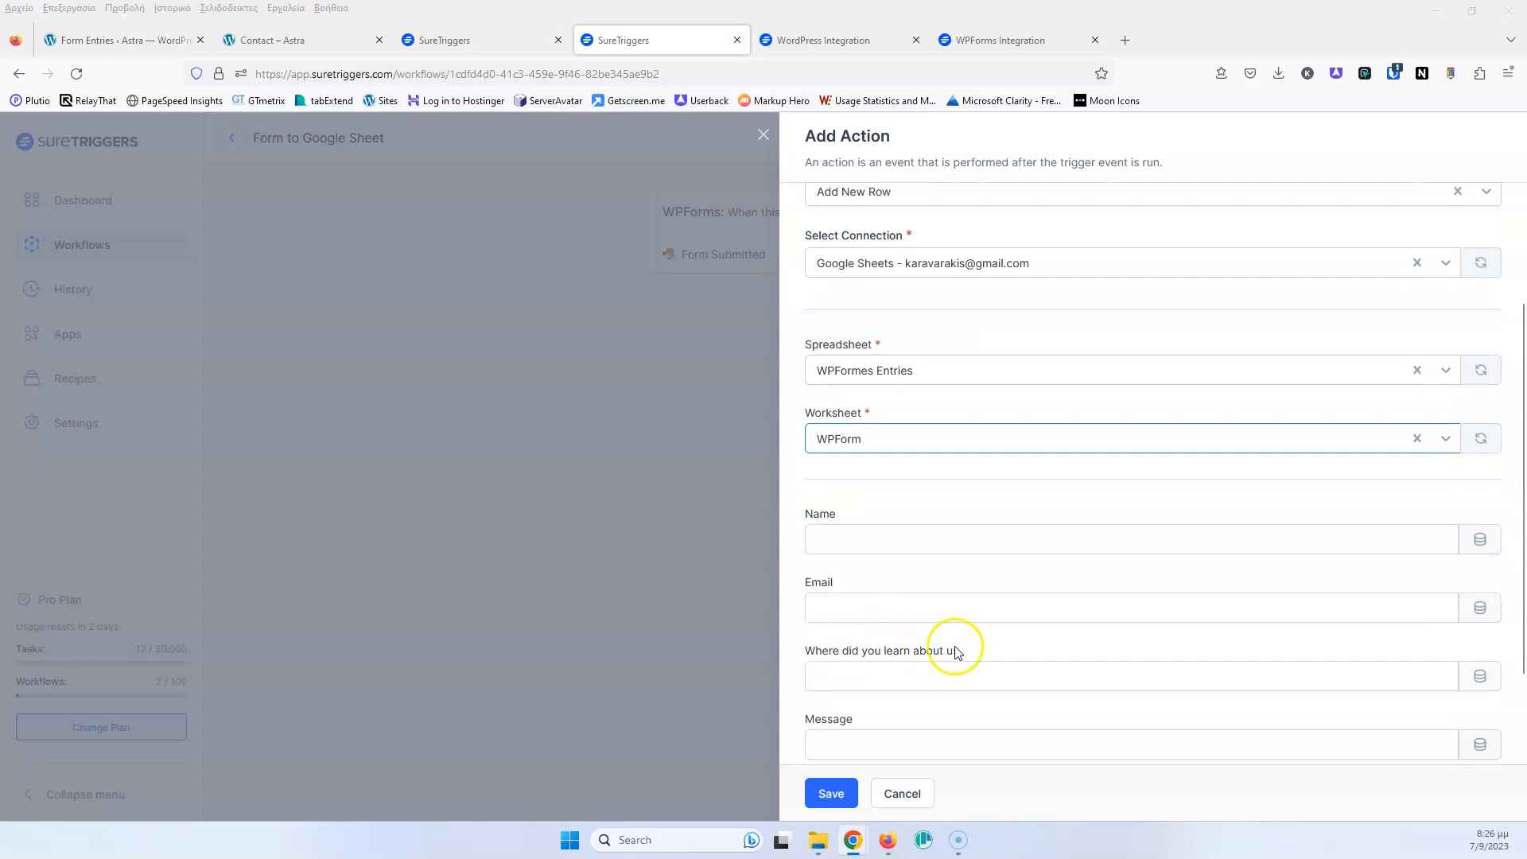
{"action": "scroll", "coordinate": [954, 646], "scroll_direction": "down", "scroll_amount": 2}
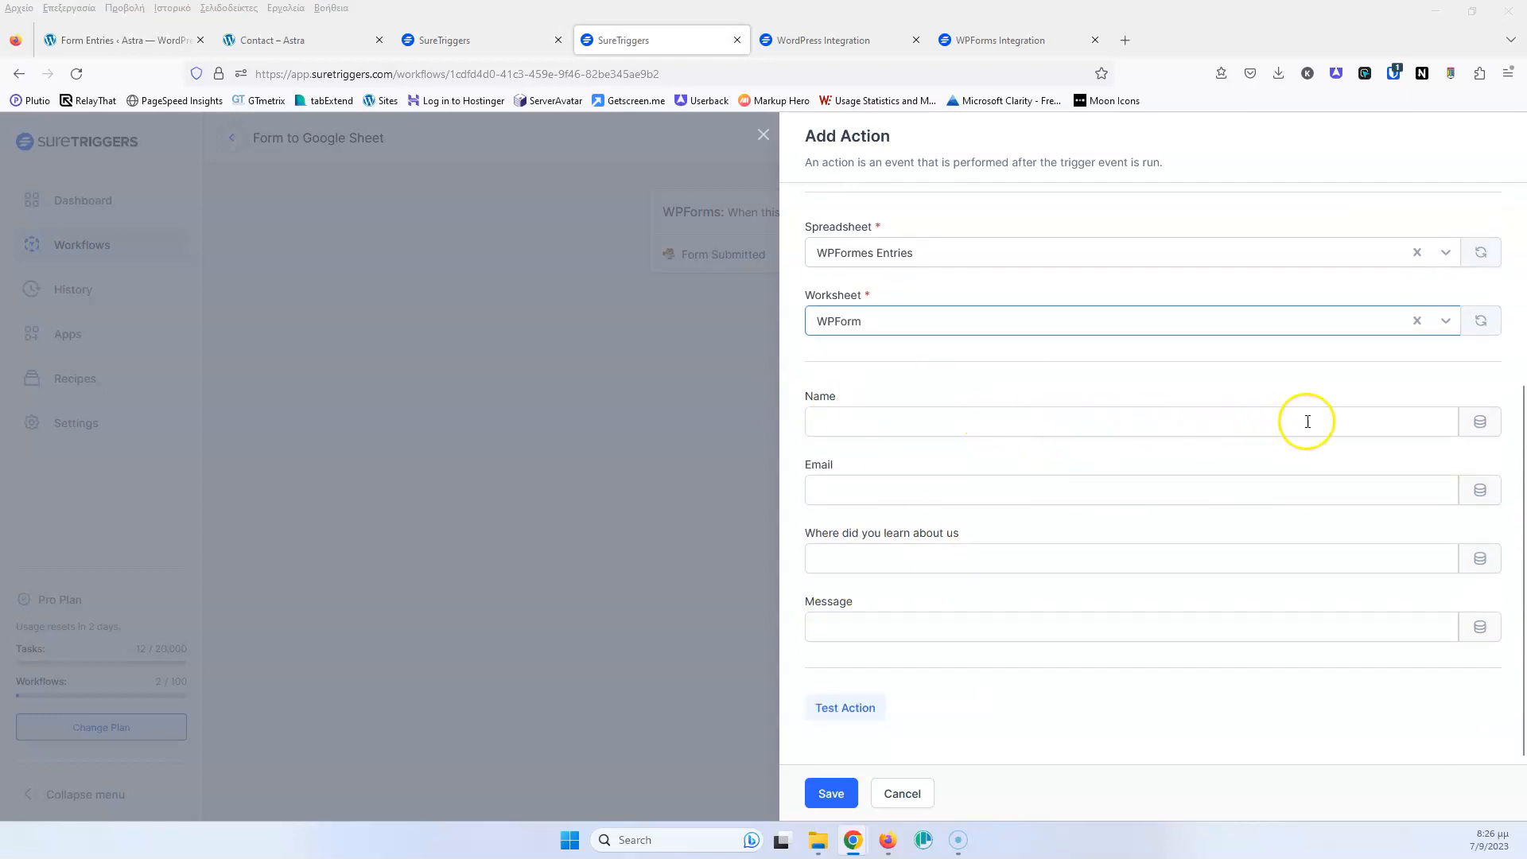
{"action": "left_click", "coordinate": [1480, 422]}
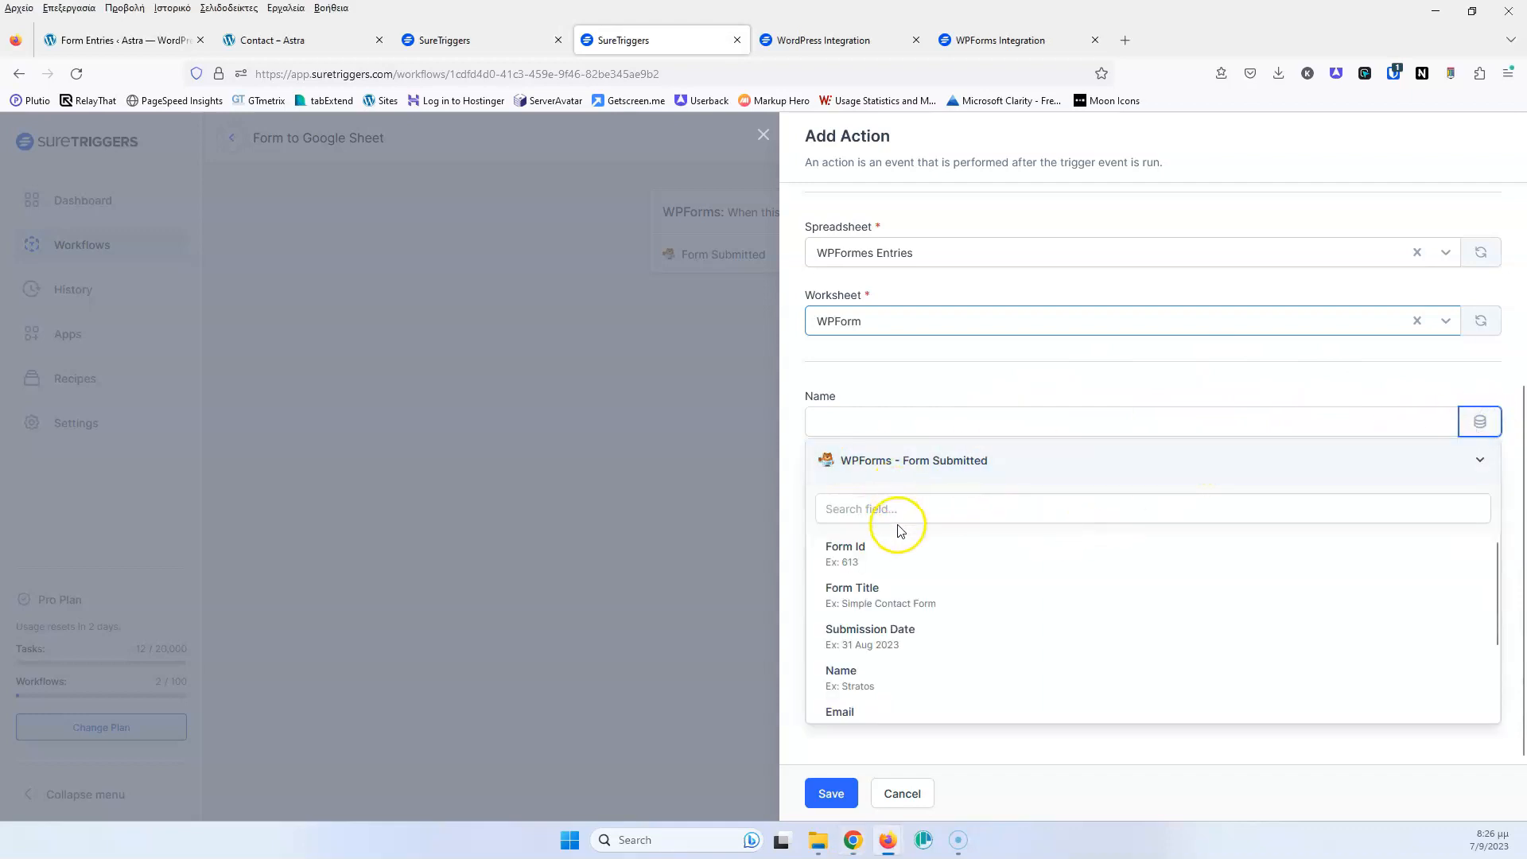
{"action": "scroll", "coordinate": [923, 581], "scroll_direction": "down", "scroll_amount": 2}
{"action": "left_click", "coordinate": [895, 612]}
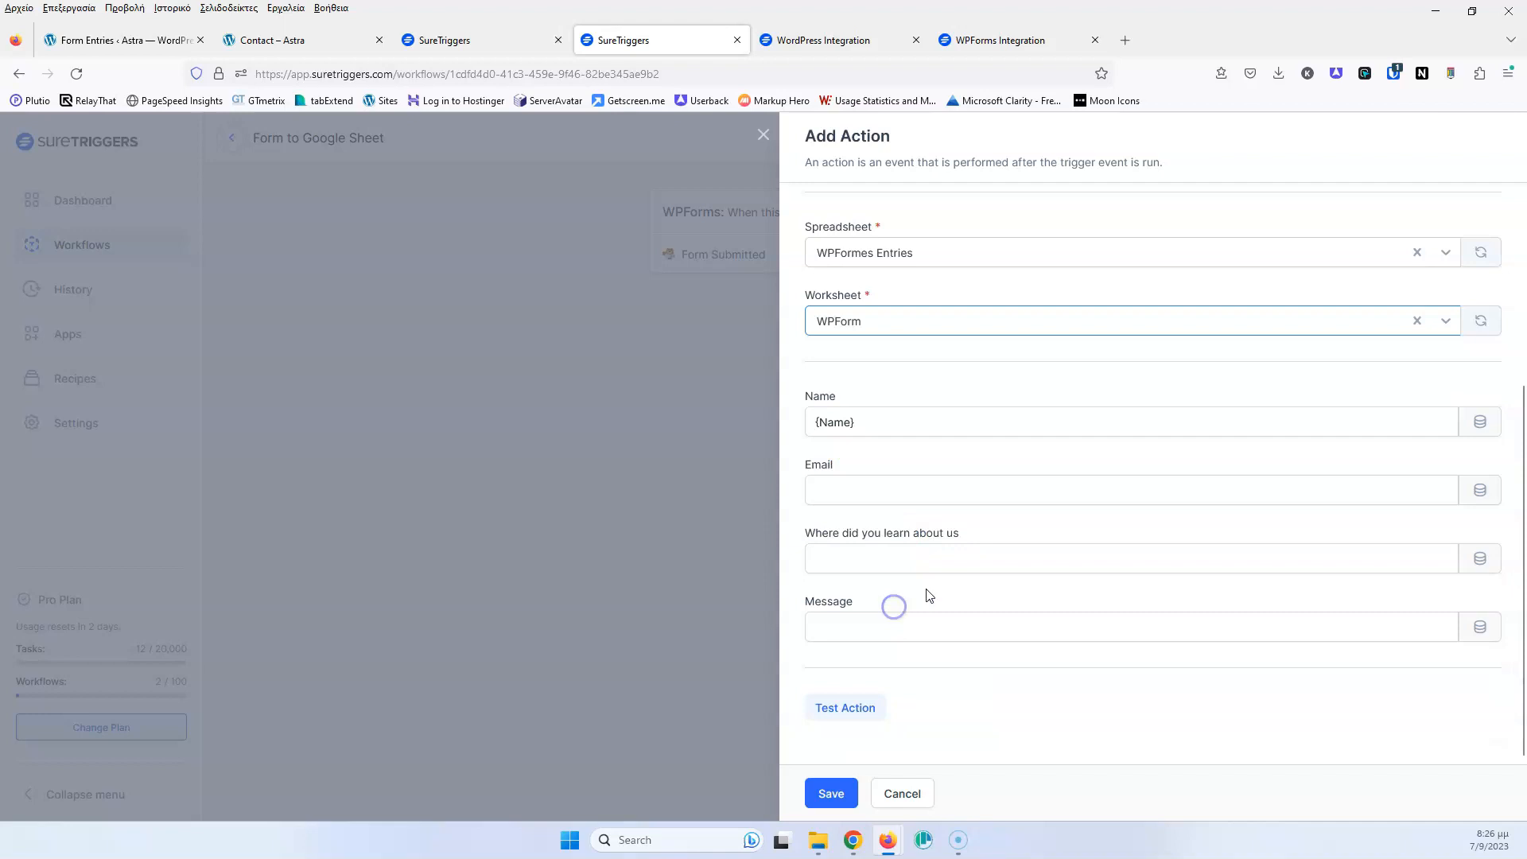
{"action": "left_click", "coordinate": [1479, 489]}
{"action": "scroll", "coordinate": [913, 668], "scroll_direction": "down", "scroll_amount": 2}
{"action": "left_click", "coordinate": [876, 694]}
Map Where Did You Learn About Us and Comment Or Message to the remaining columns
{"action": "left_click", "coordinate": [1479, 557]}
{"action": "scroll", "coordinate": [914, 660], "scroll_direction": "down", "scroll_amount": 2}
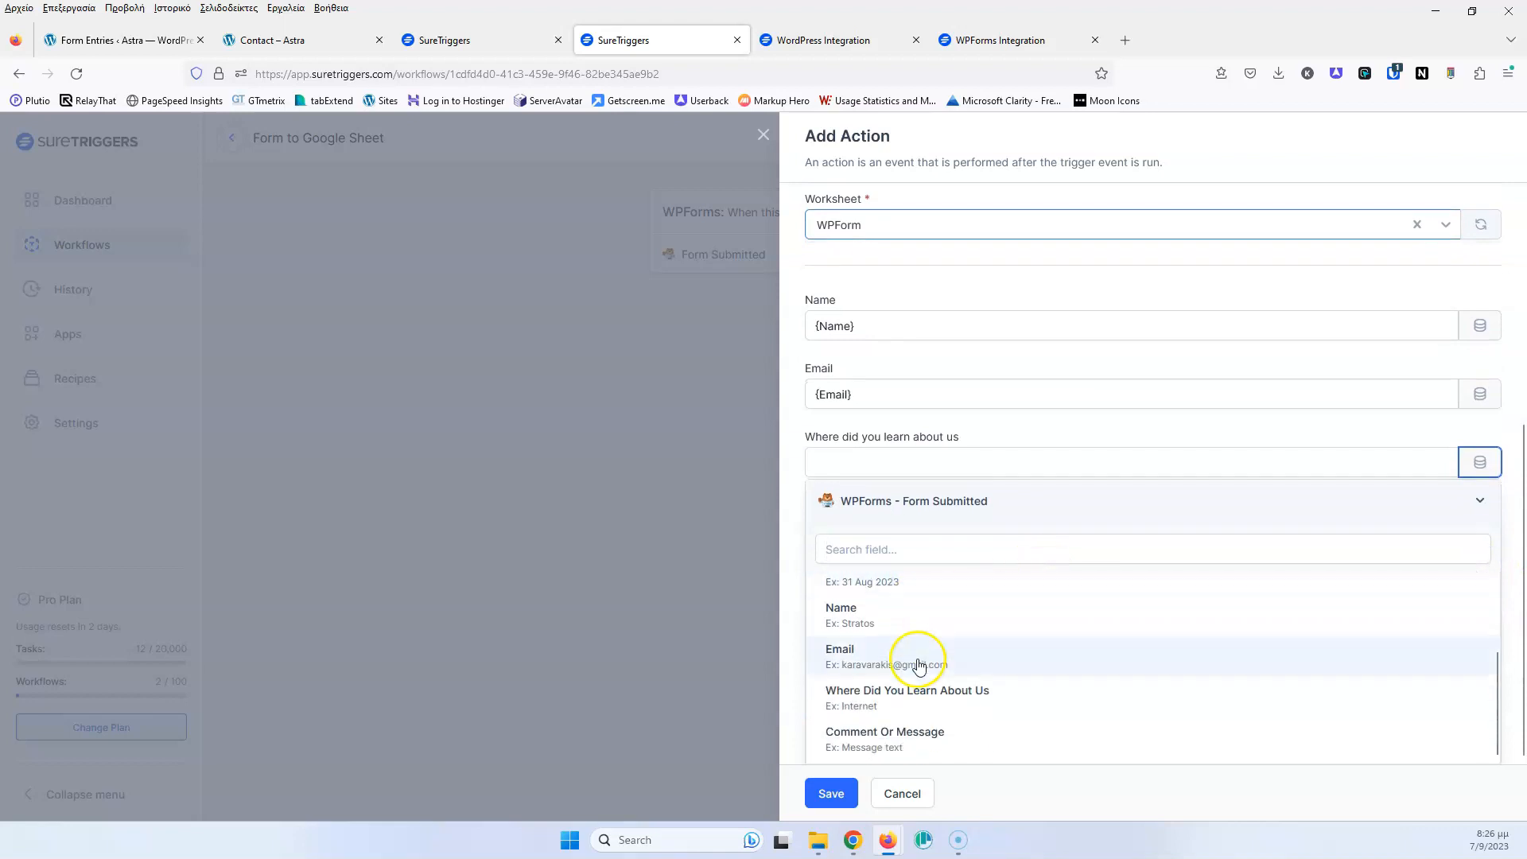
{"action": "left_click", "coordinate": [940, 692]}
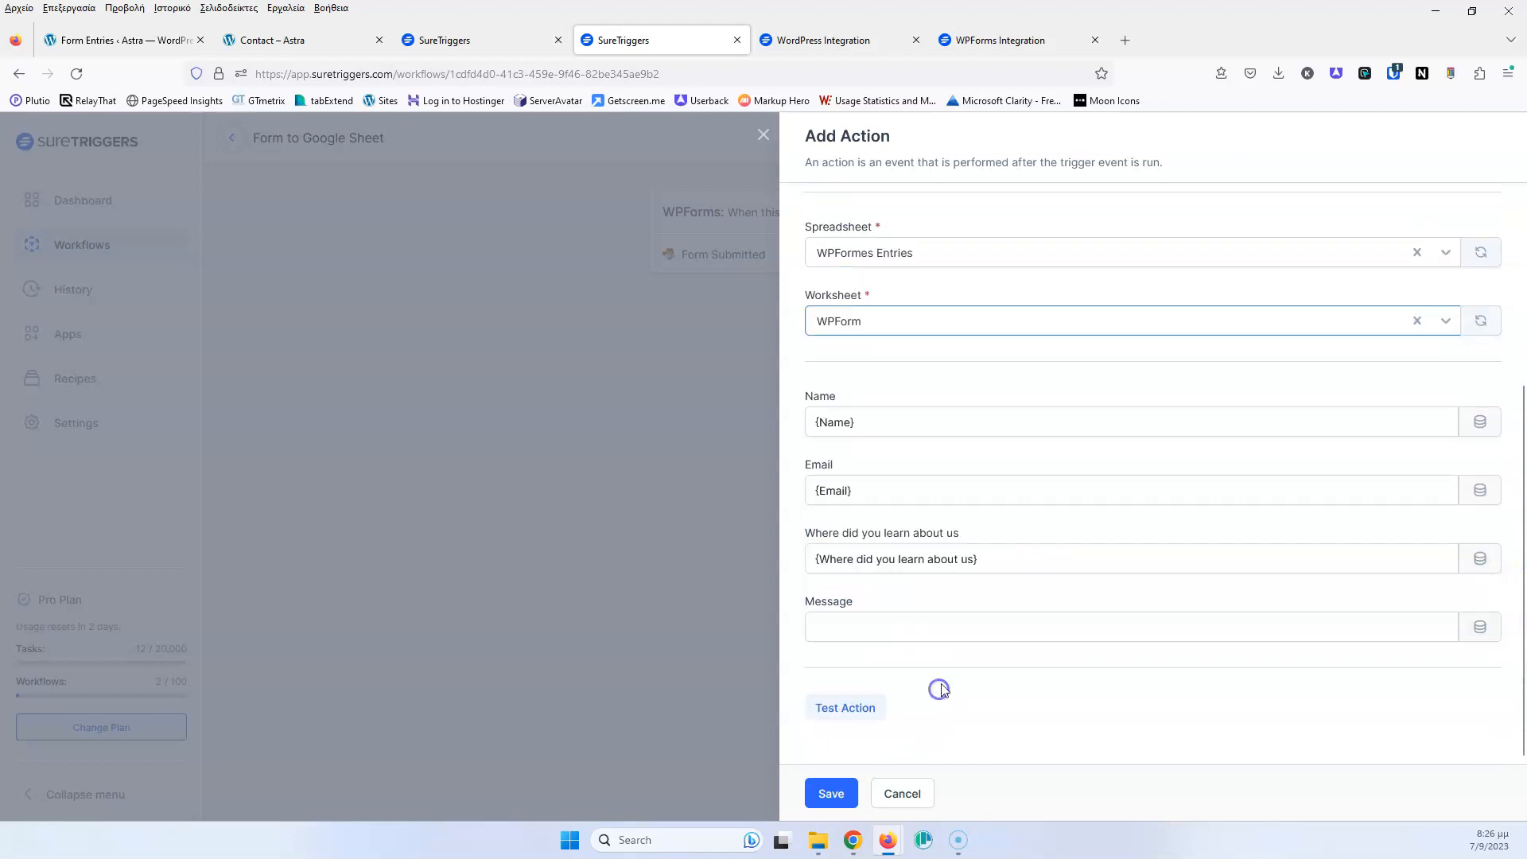
{"action": "left_click", "coordinate": [1479, 627]}
{"action": "scroll", "coordinate": [1057, 621], "scroll_direction": "down", "scroll_amount": 3}
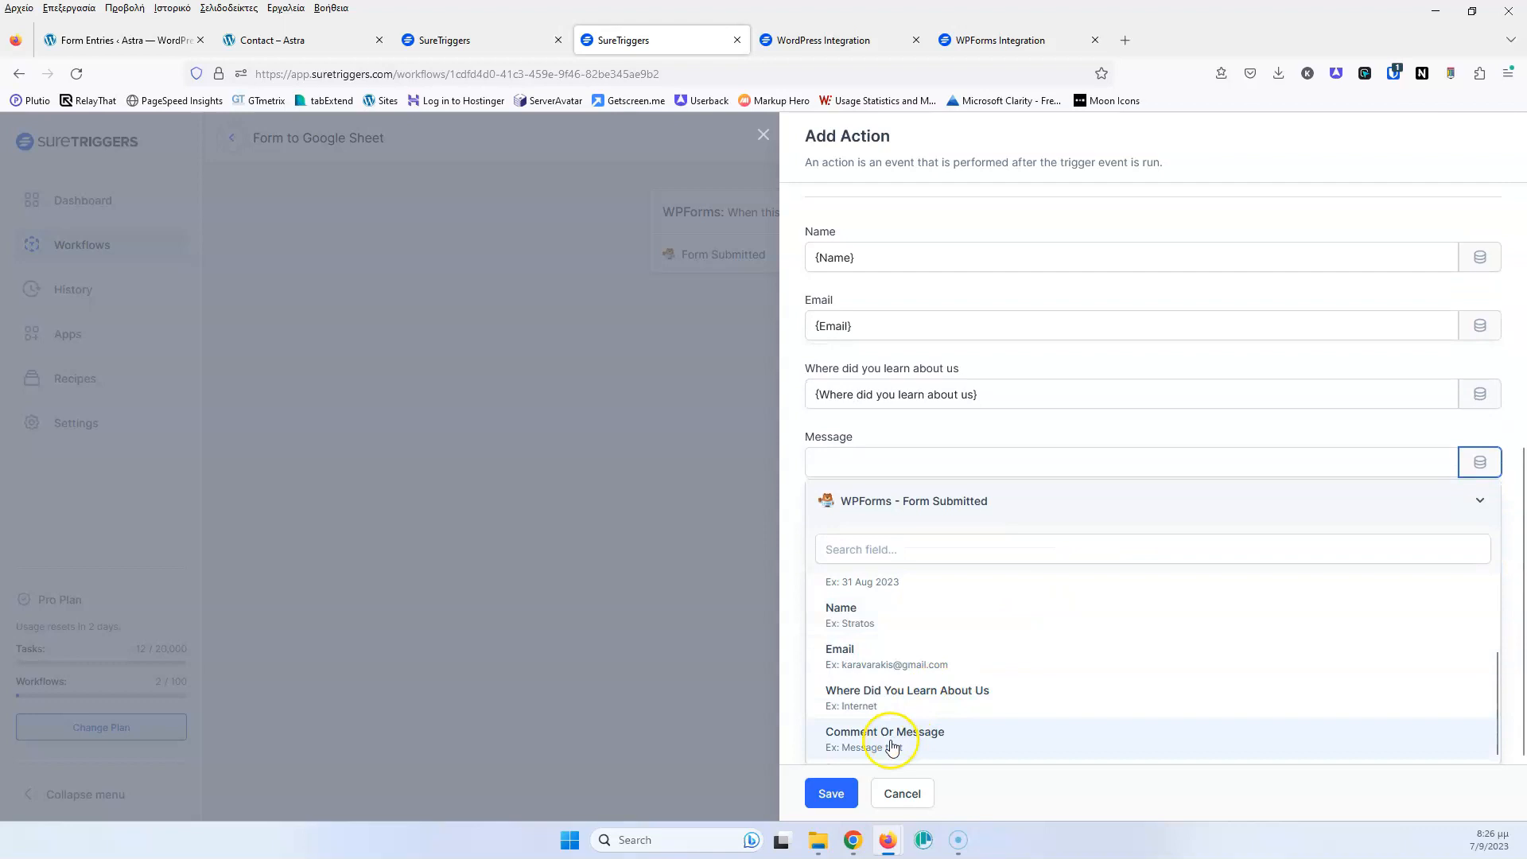
{"action": "left_click", "coordinate": [862, 744]}
Test the Add New Row action, confirm the sample row reached the sheet, then save it
{"action": "left_click", "coordinate": [833, 711]}
{"action": "left_click_drag", "start_coordinate": [0, 69], "coordinate": [423, 158]}
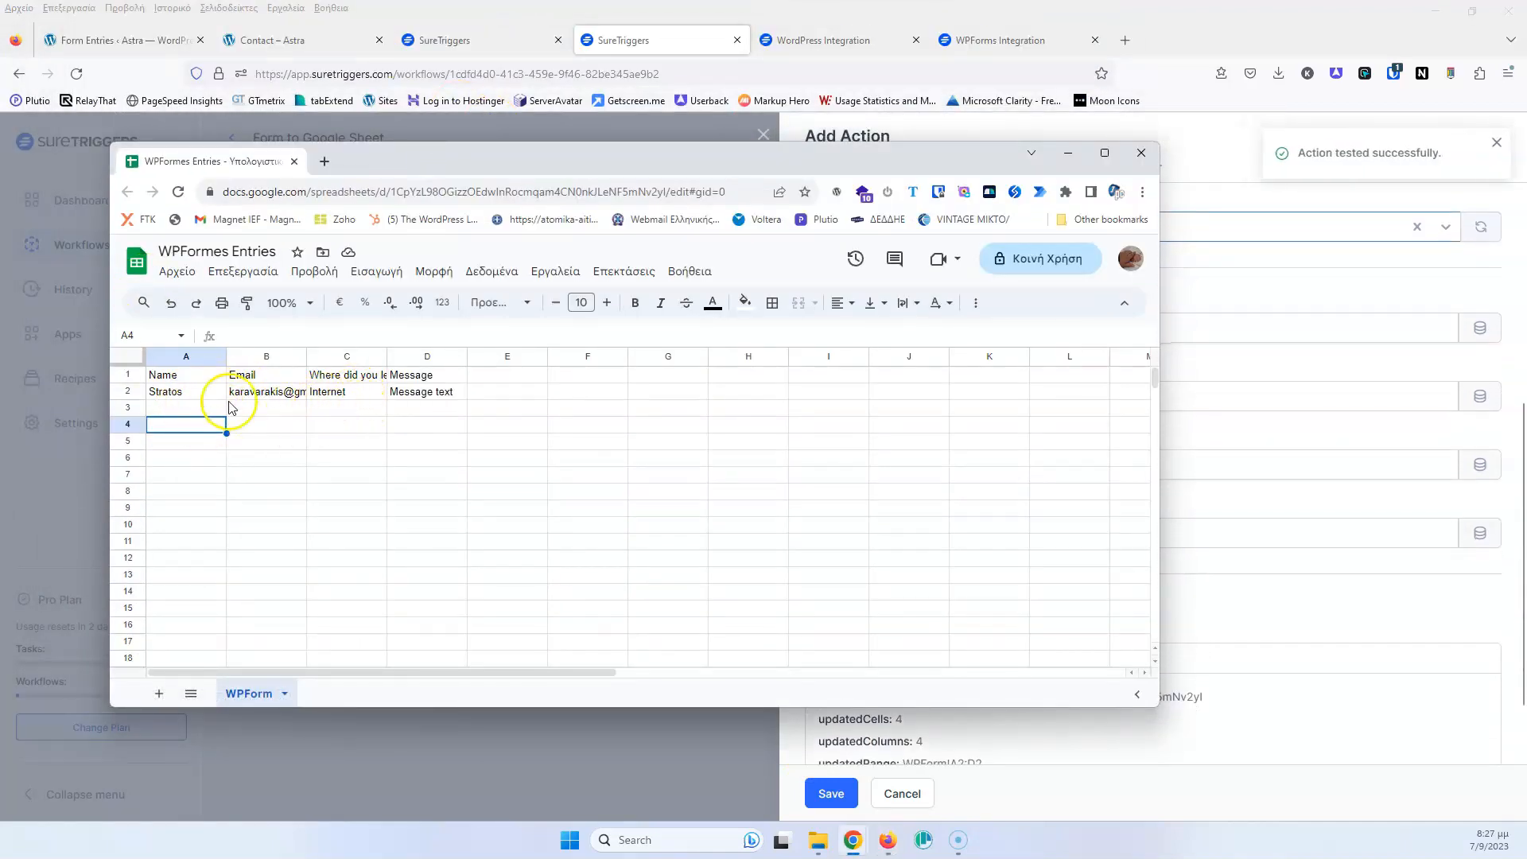
{"action": "left_click_drag", "start_coordinate": [975, 156], "coordinate": [0, 63]}
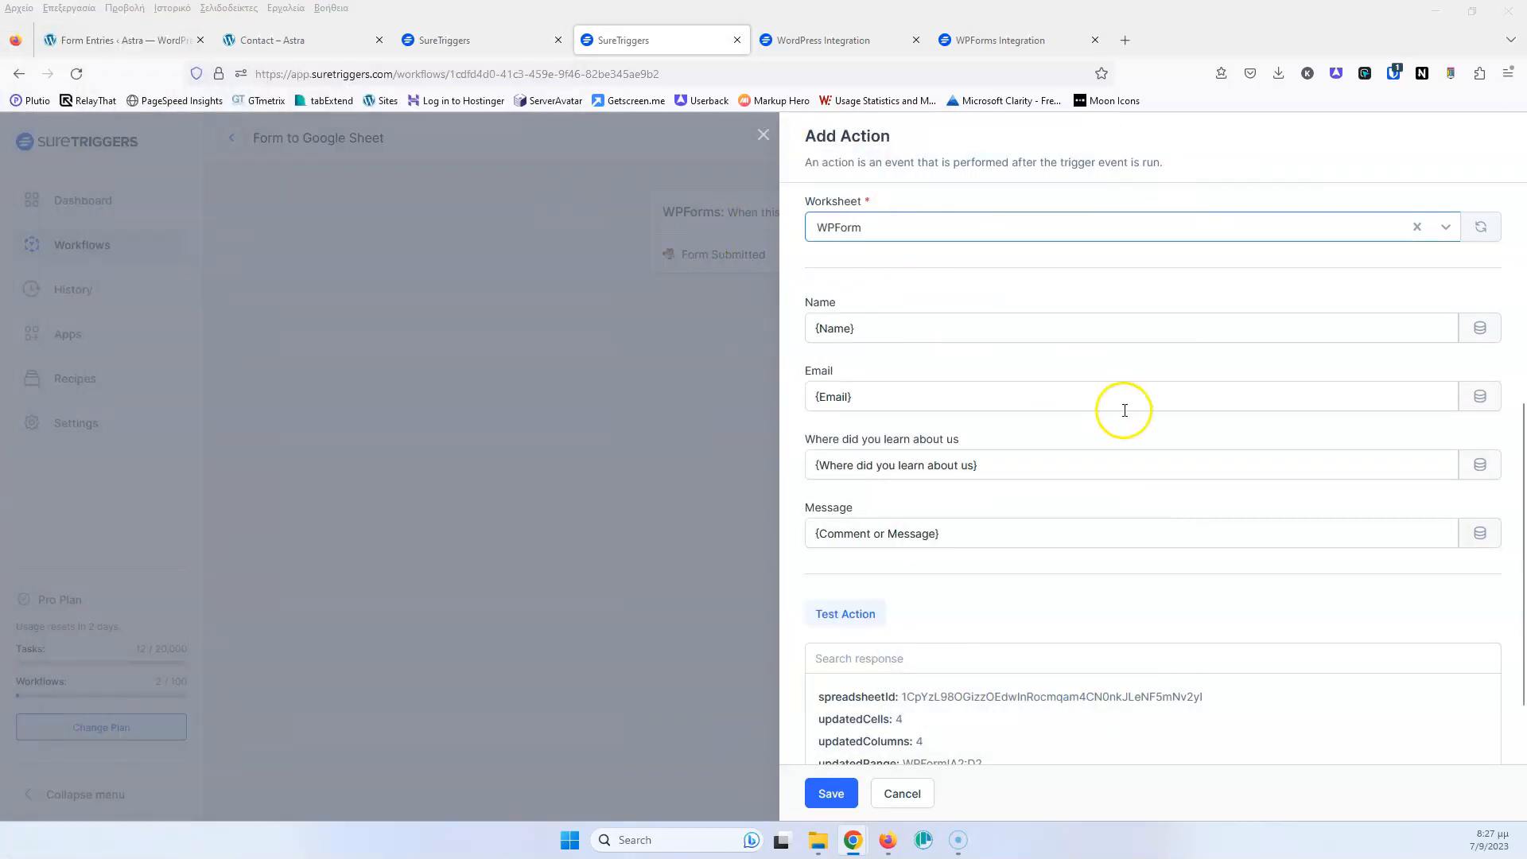
{"action": "scroll", "coordinate": [1066, 539], "scroll_direction": "down", "scroll_amount": 2}
{"action": "left_click", "coordinate": [831, 792]}
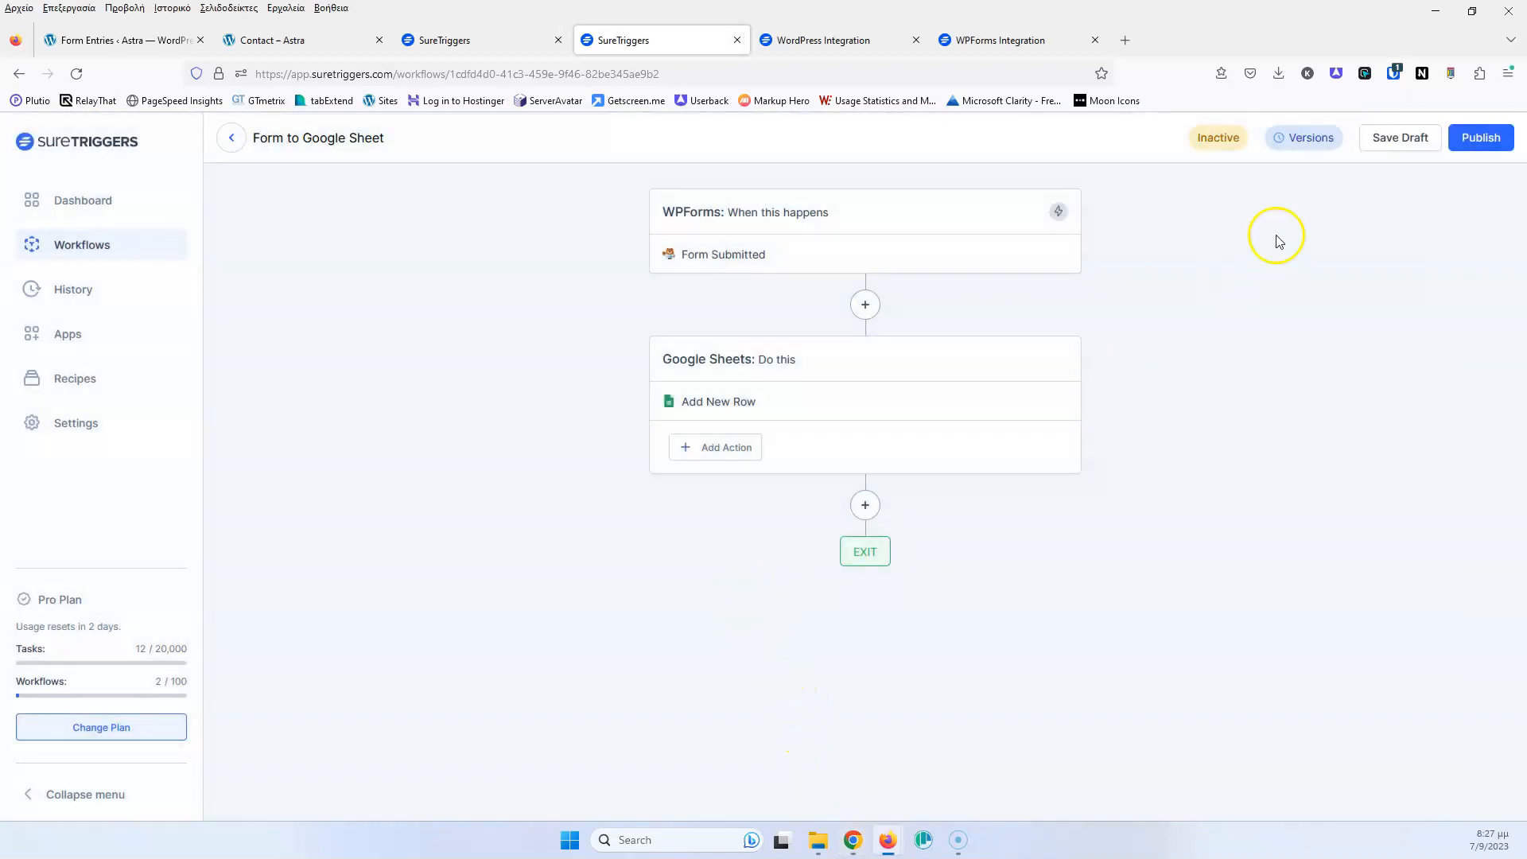
Publish the Form to Google Sheet workflow so its status turns Active
{"action": "left_click", "coordinate": [1481, 137]}
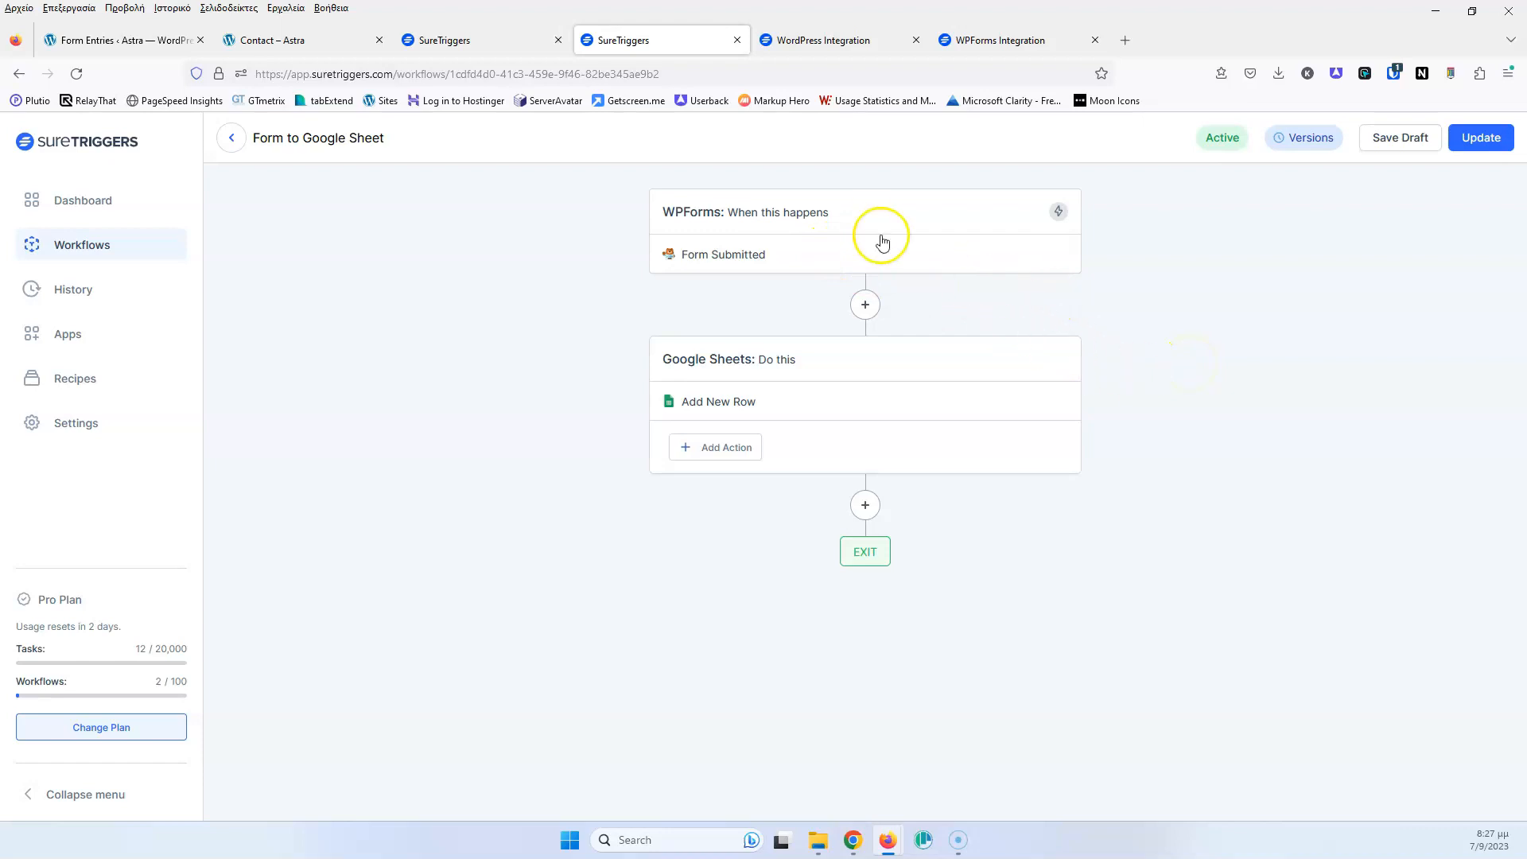
{"action": "left_click", "coordinate": [811, 403]}
Open the Add New Row action's condition settings and its list of filter fields
{"action": "scroll", "coordinate": [972, 318], "scroll_direction": "up", "scroll_amount": 2}
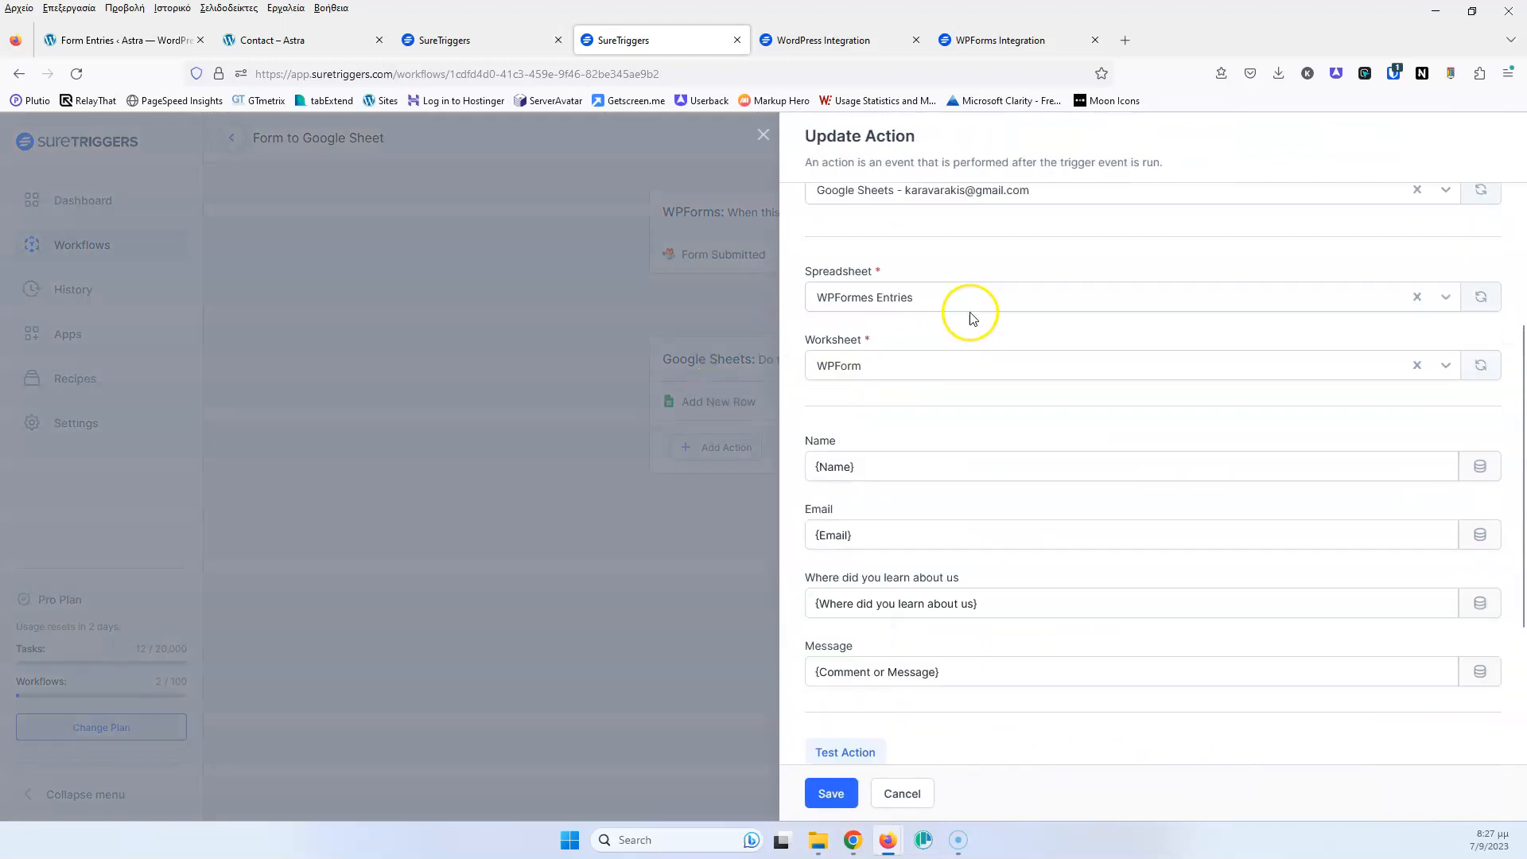
{"action": "scroll", "coordinate": [970, 317], "scroll_direction": "up", "scroll_amount": 3}
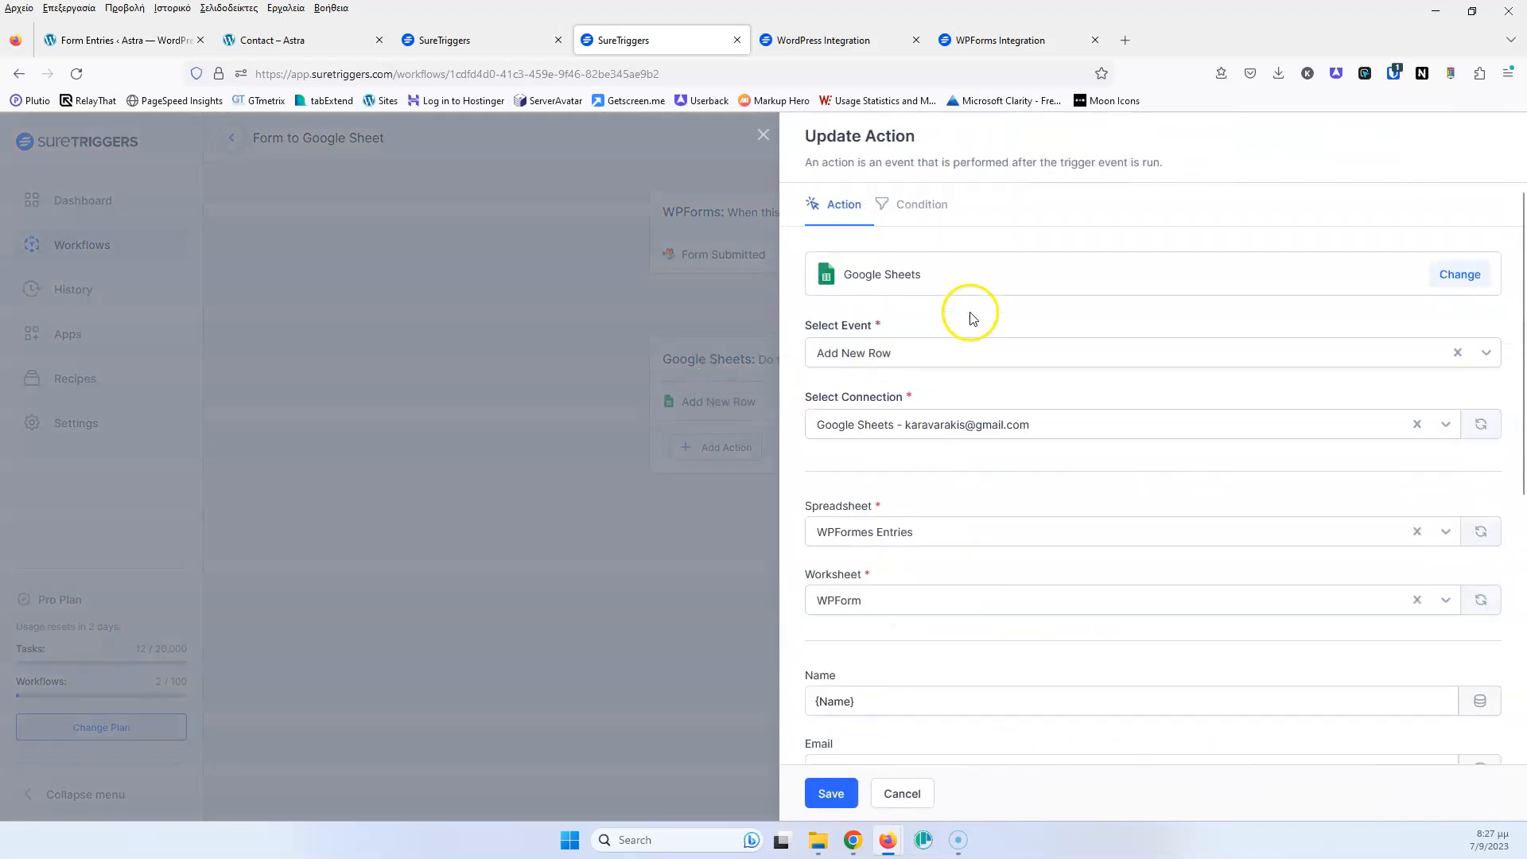
{"action": "left_click", "coordinate": [923, 205]}
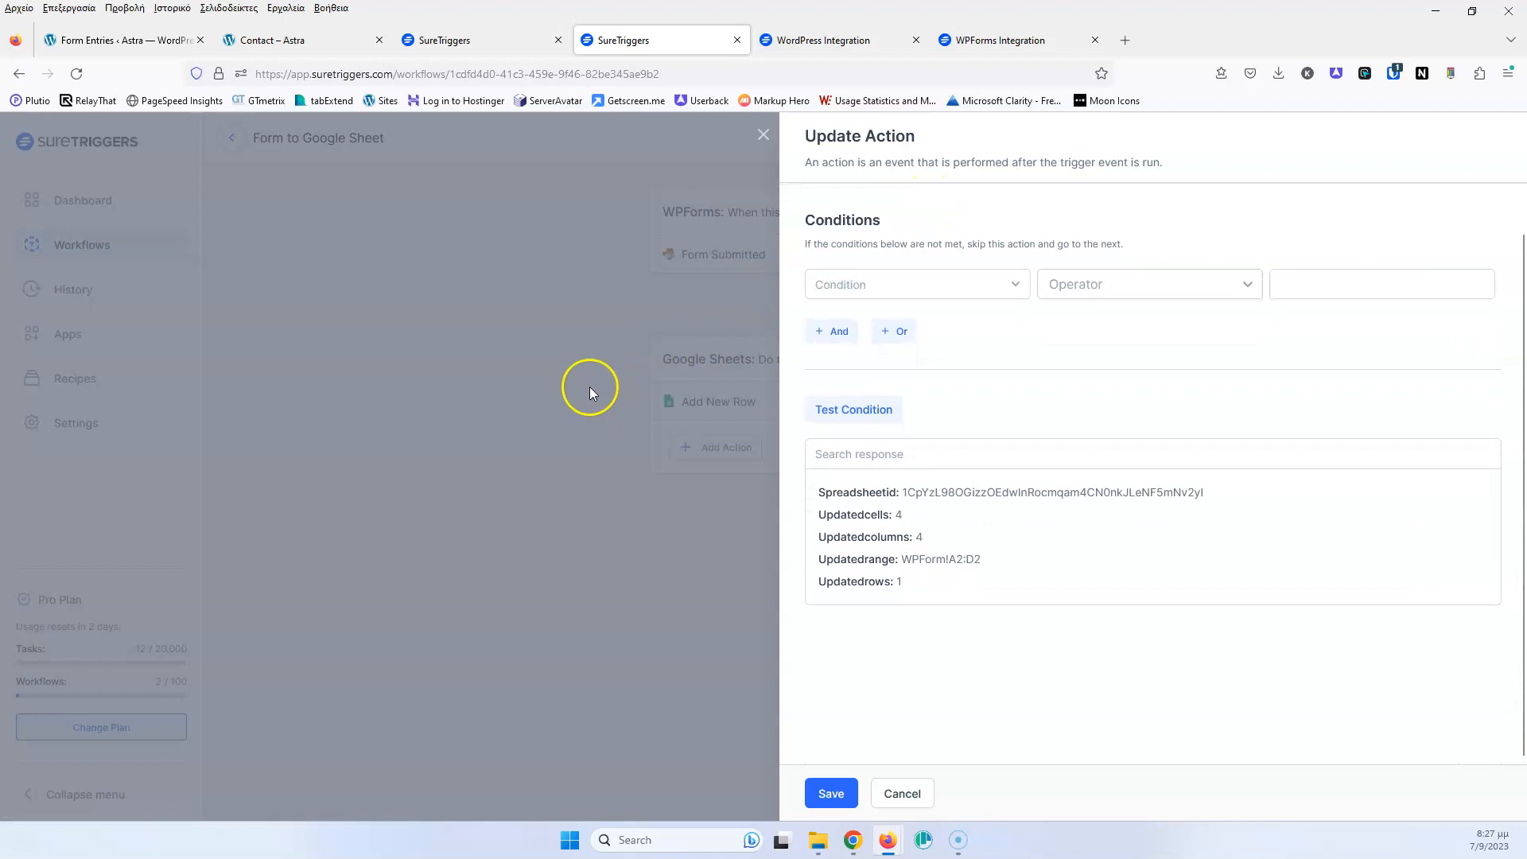
{"action": "scroll", "coordinate": [879, 373], "scroll_direction": "up", "scroll_amount": 1}
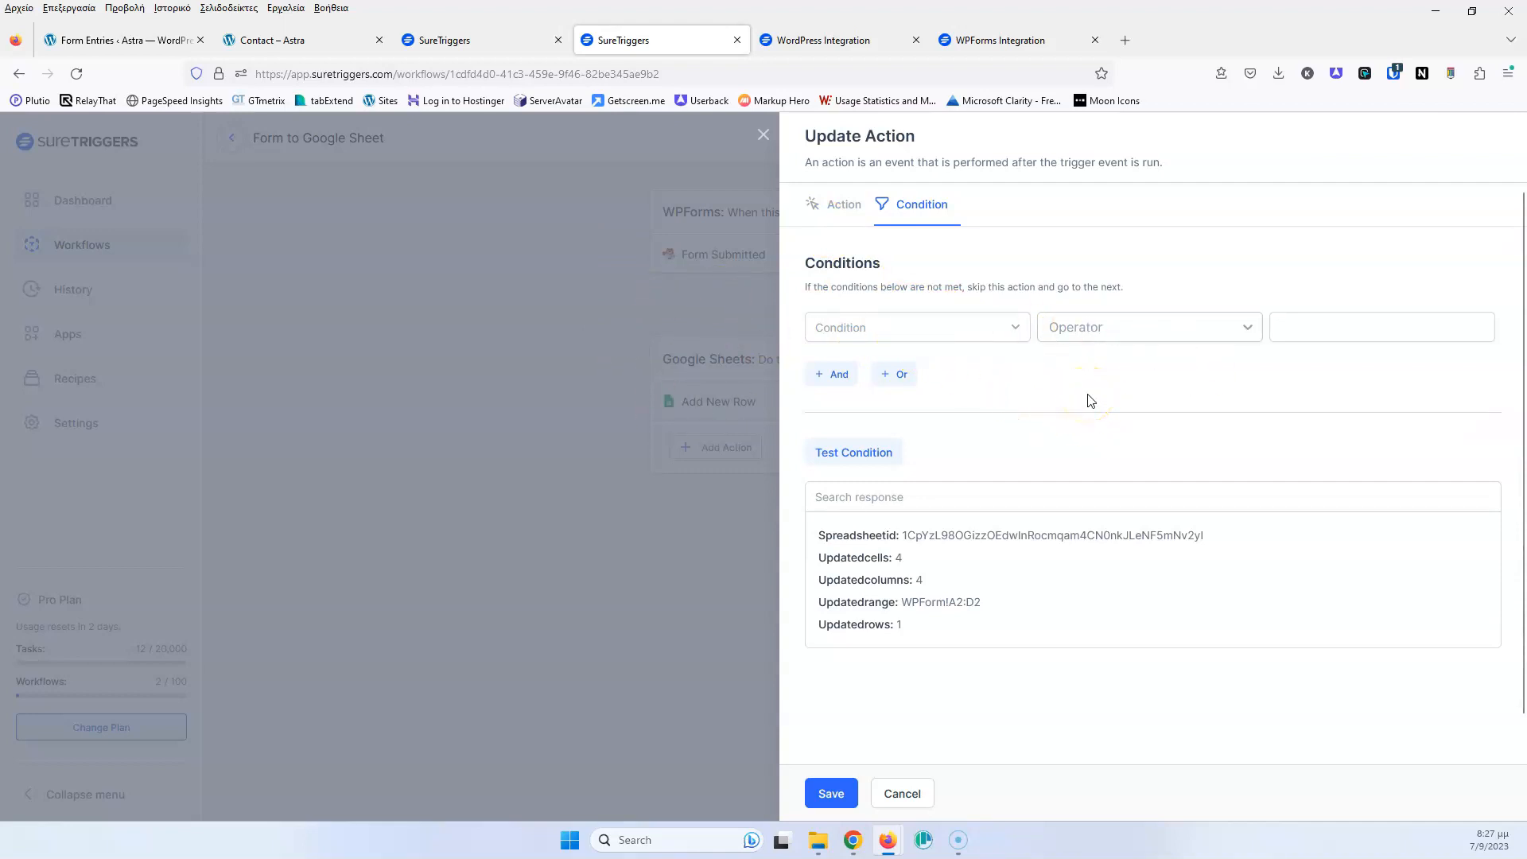
{"action": "left_click", "coordinate": [896, 328]}
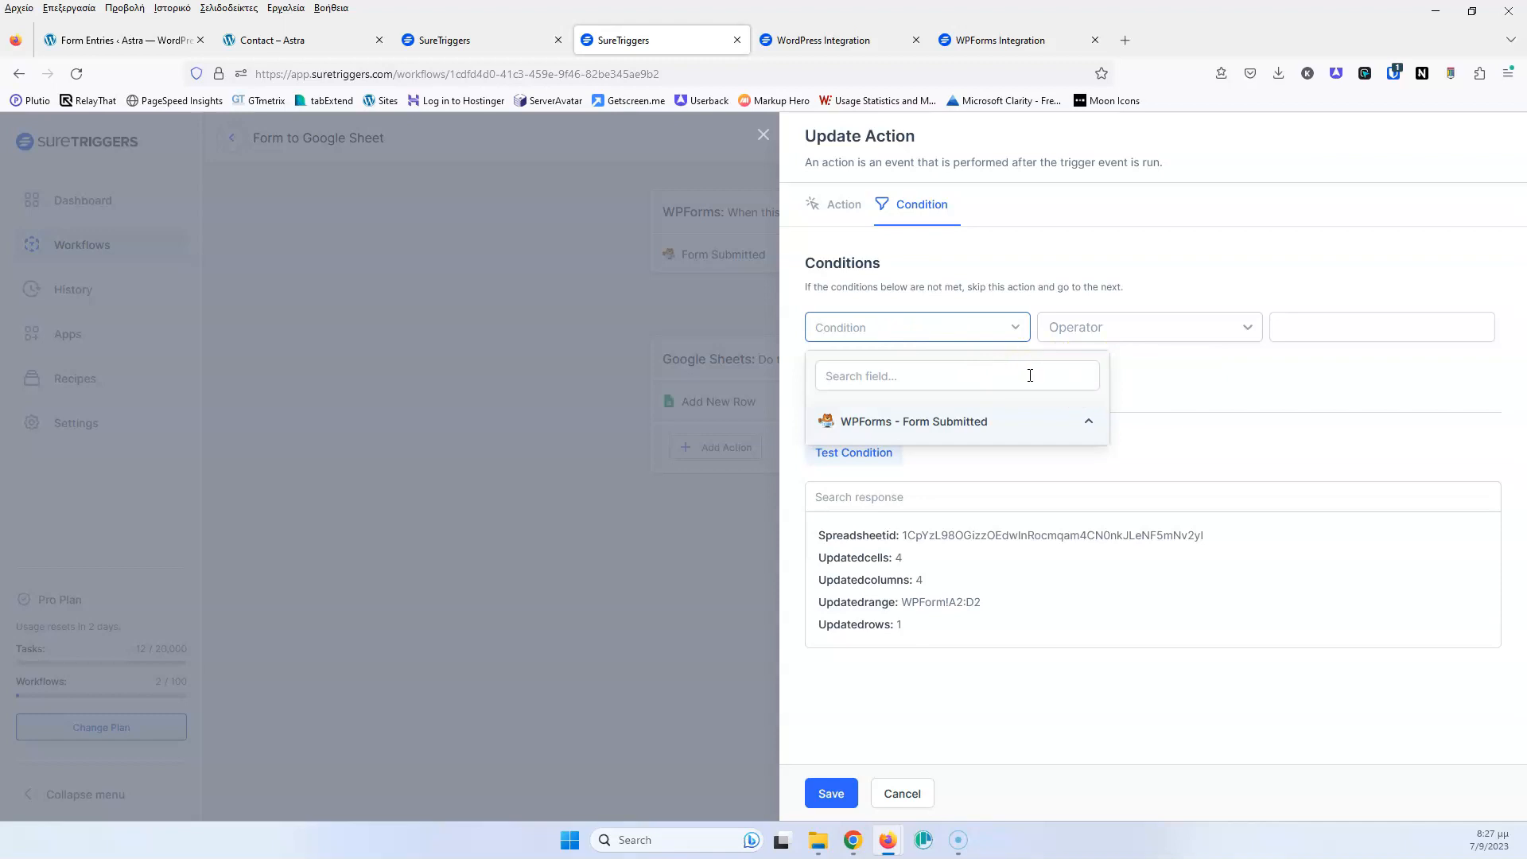
Reload the site's Contact page and review the Where did you learn about us choices
{"action": "left_click", "coordinate": [272, 42]}
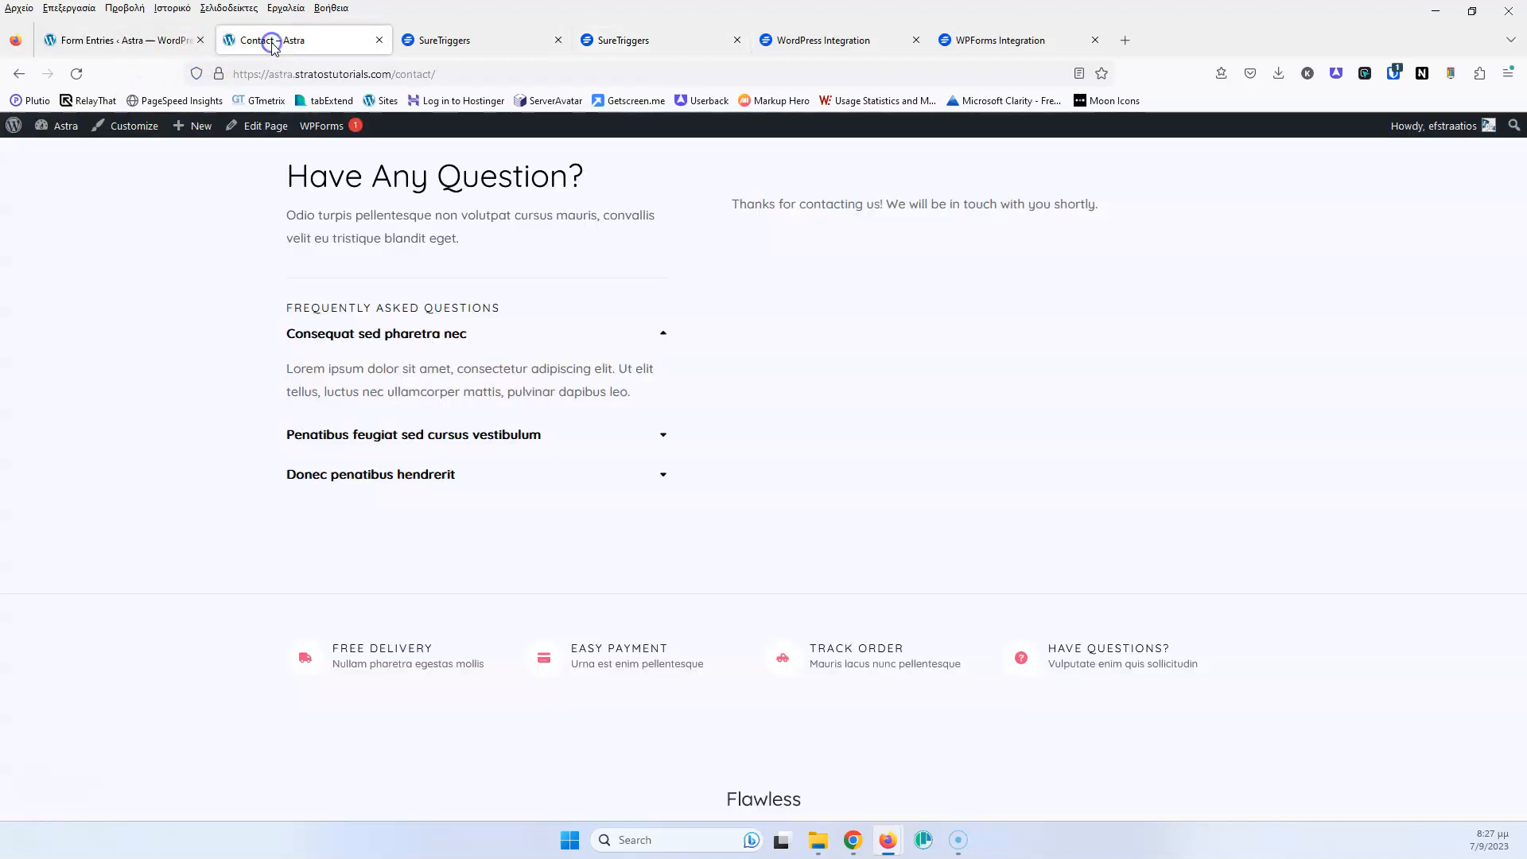
{"action": "left_click", "coordinate": [76, 73]}
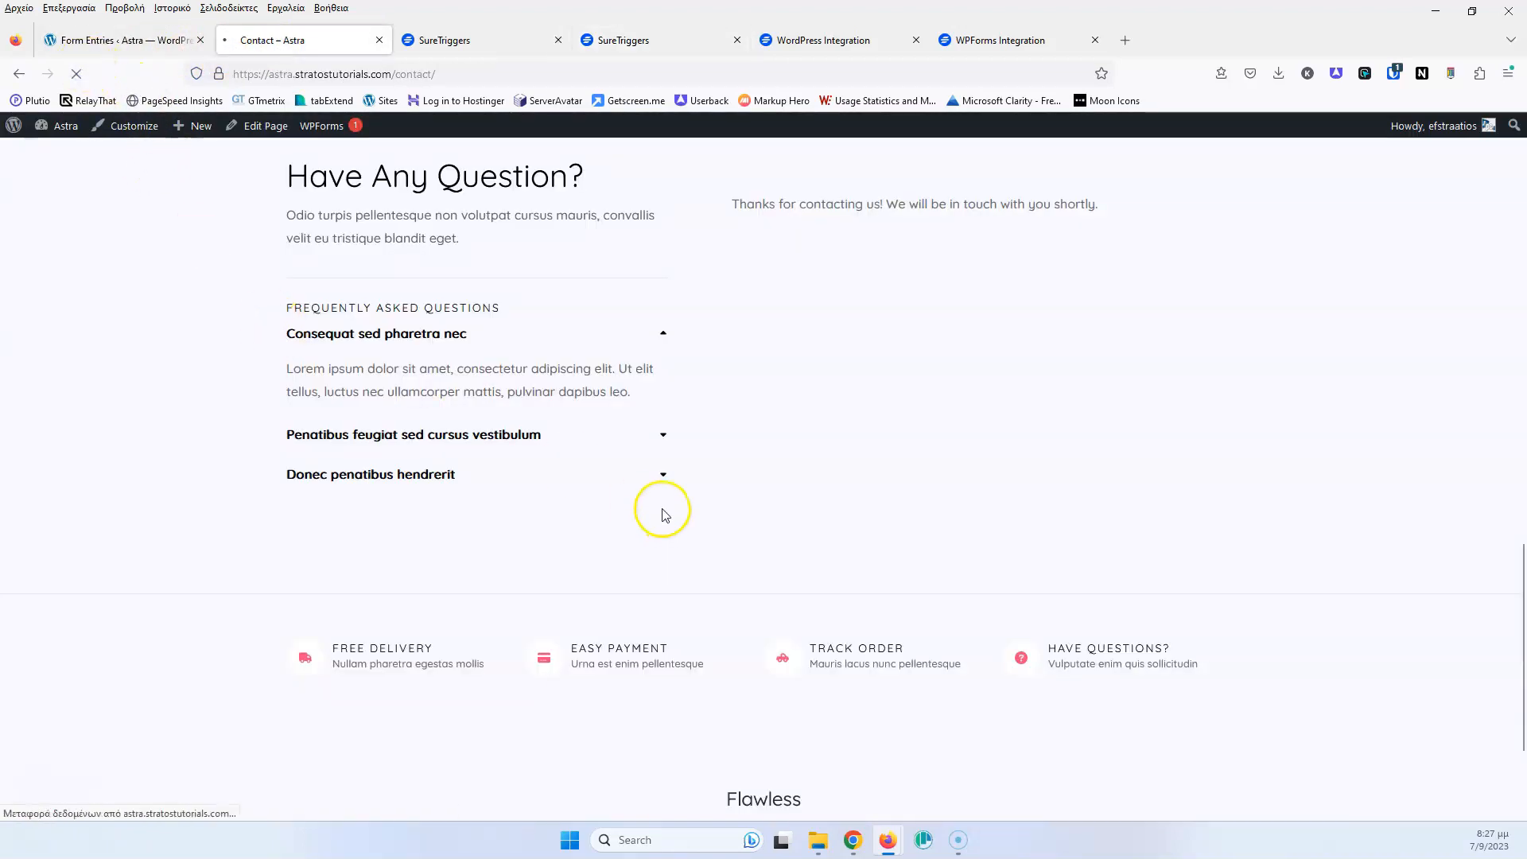
{"action": "left_click", "coordinate": [819, 407]}
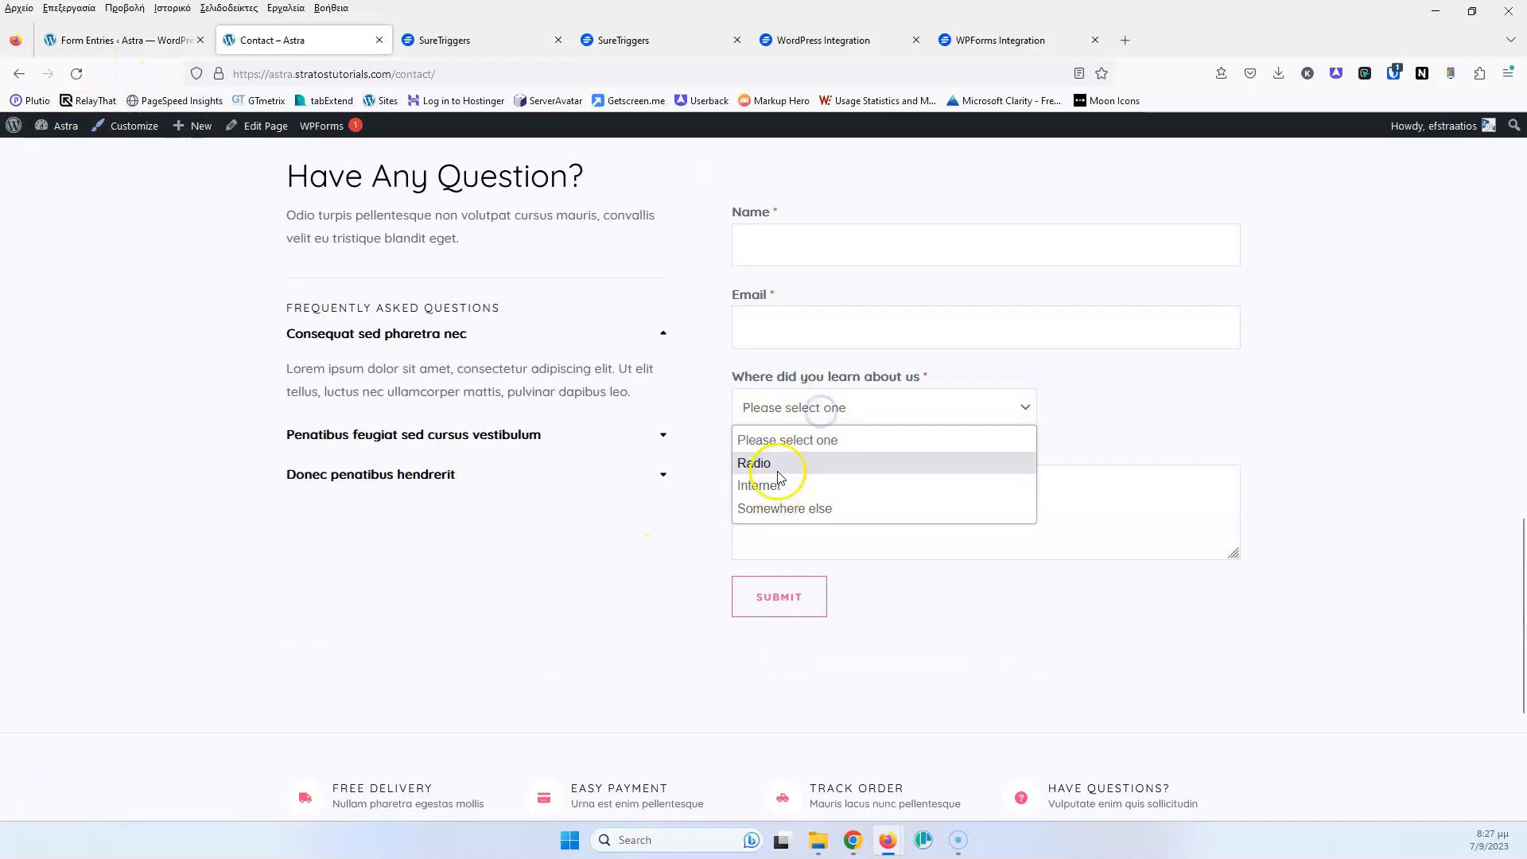
{"action": "left_click", "coordinate": [655, 559]}
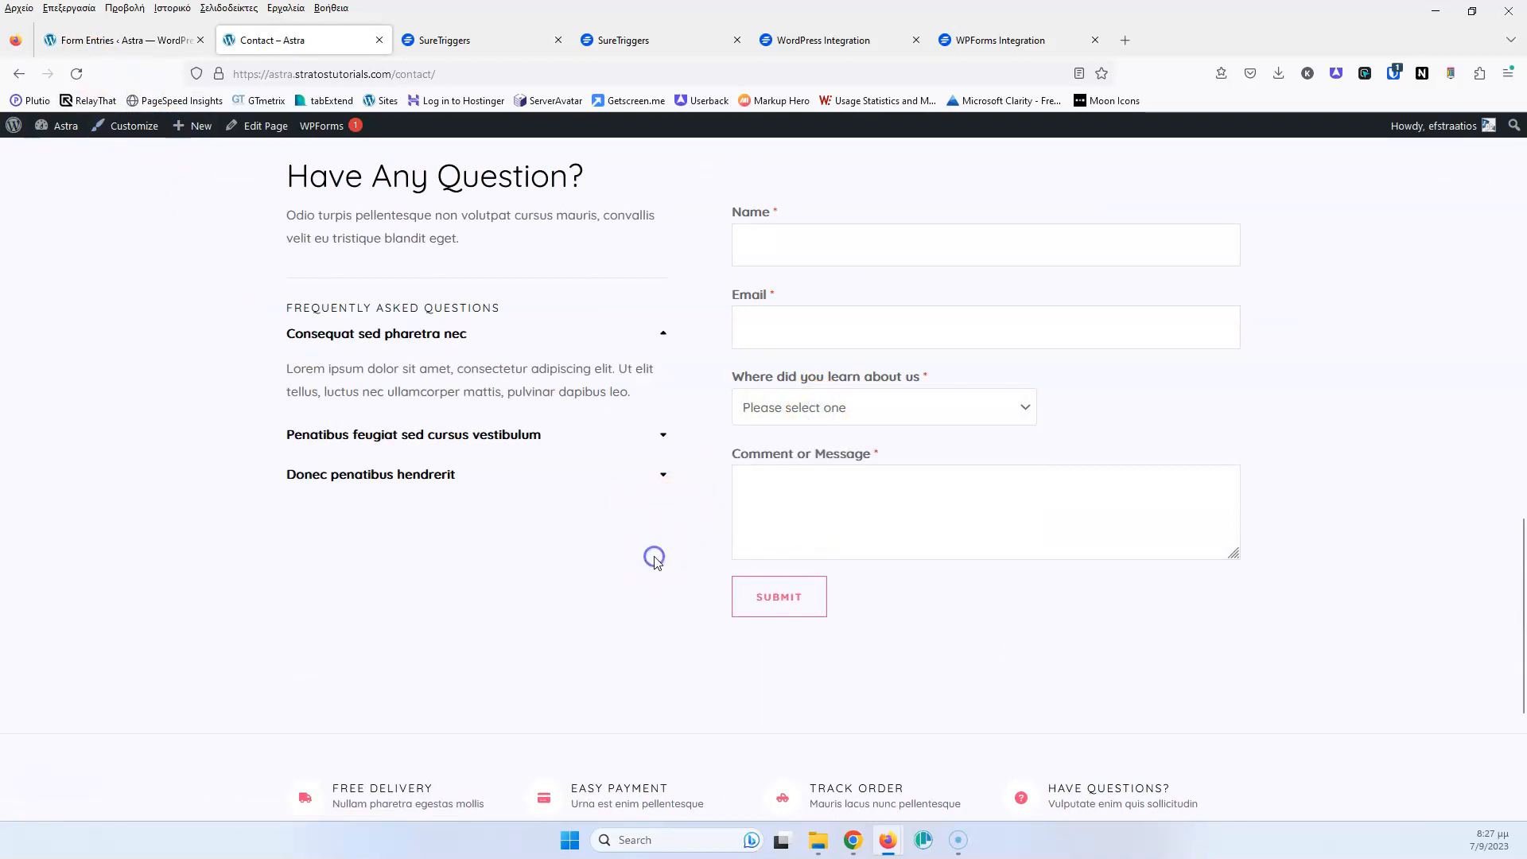
Try a 'Where did you learn about us is equal to' condition, abandon it, and close the panel
{"action": "left_click", "coordinate": [623, 39]}
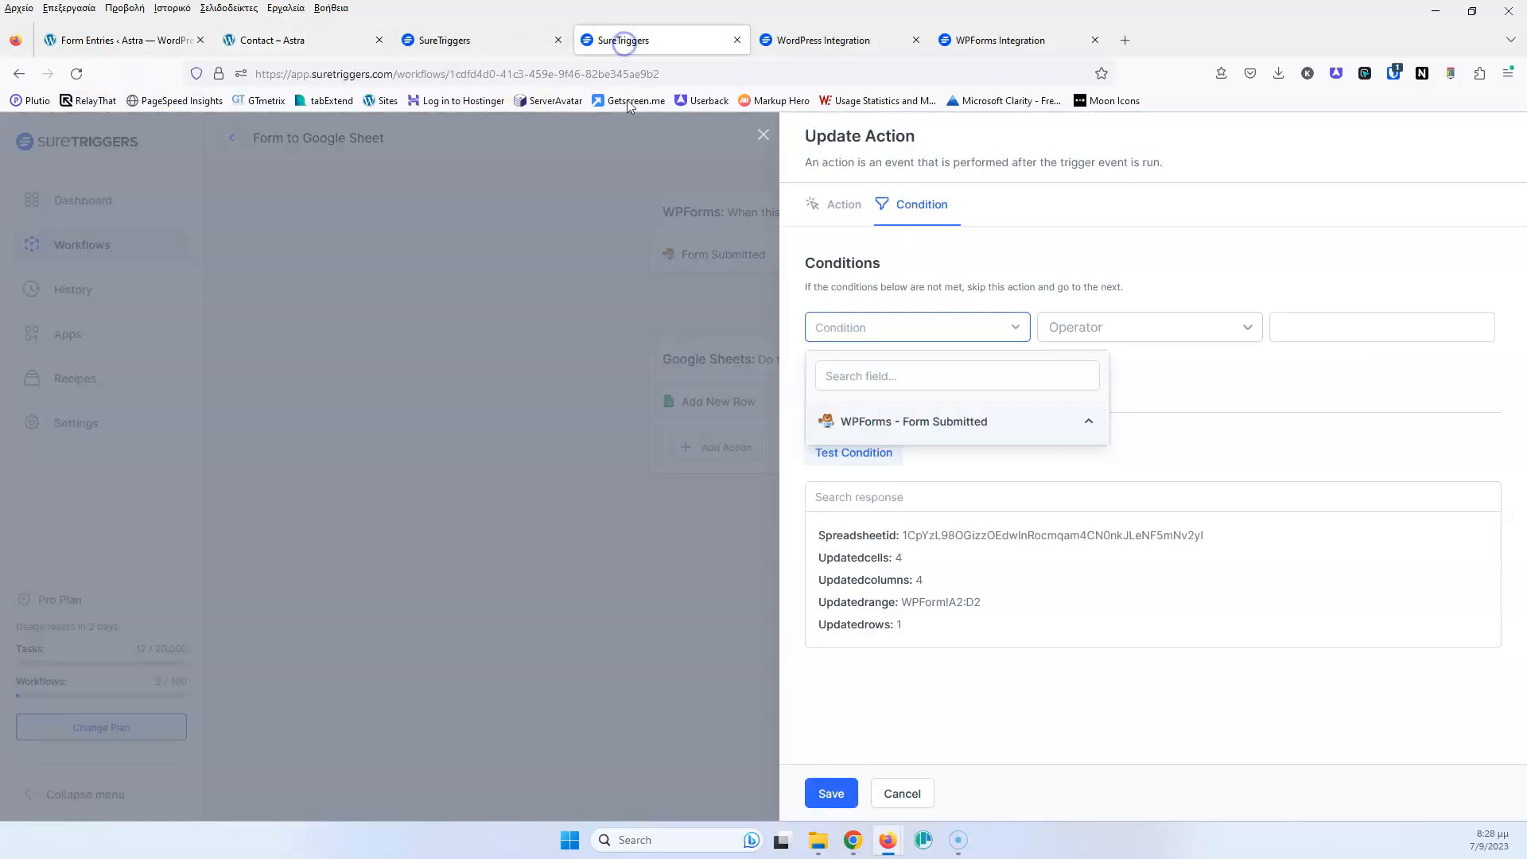
{"action": "left_click", "coordinate": [926, 422]}
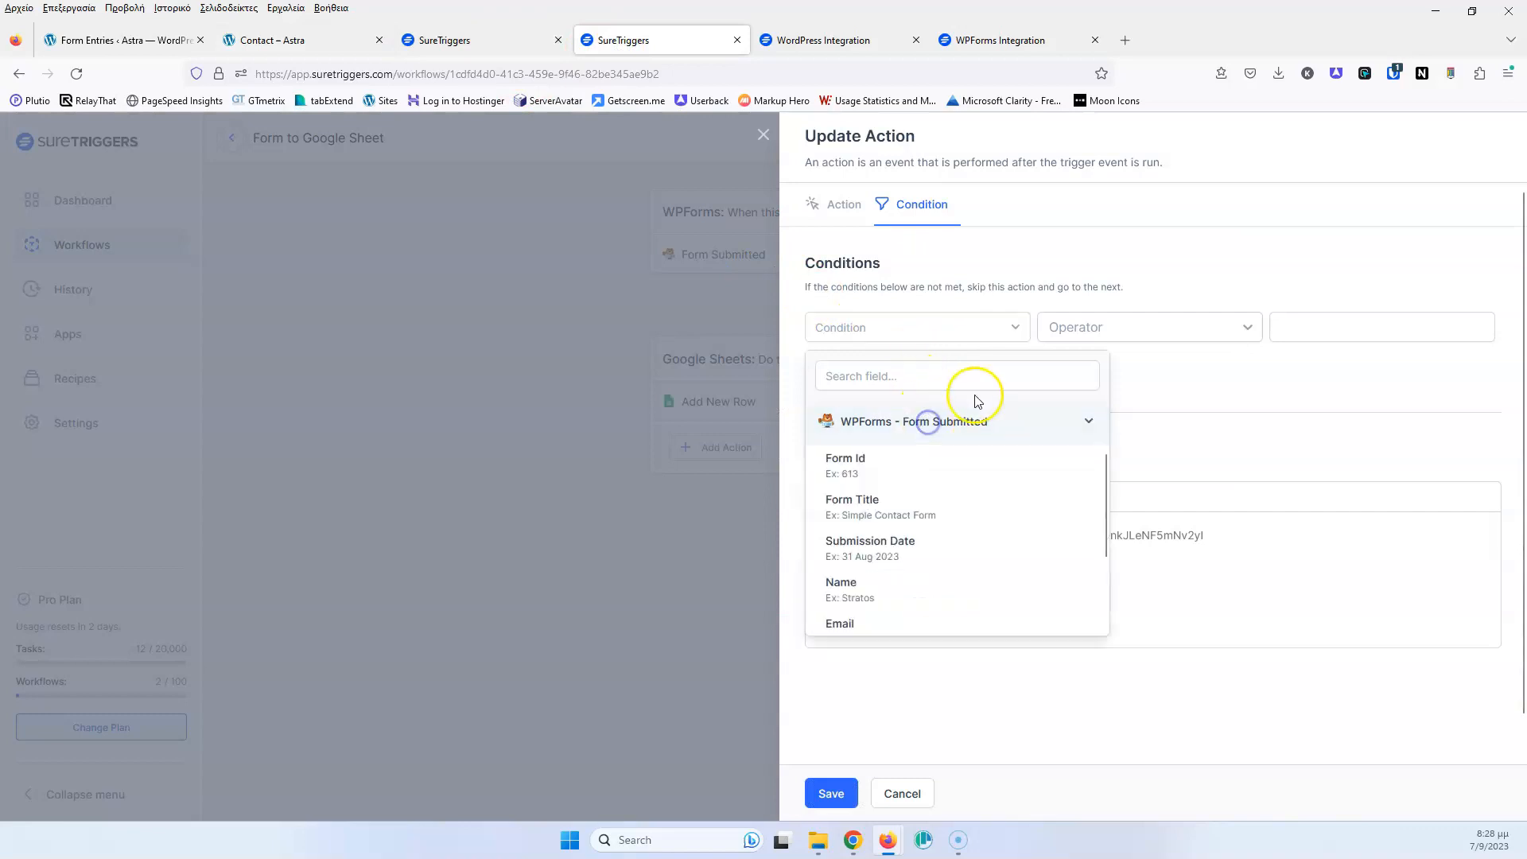
{"action": "scroll", "coordinate": [930, 556], "scroll_direction": "down", "scroll_amount": 2}
{"action": "left_click", "coordinate": [960, 569]}
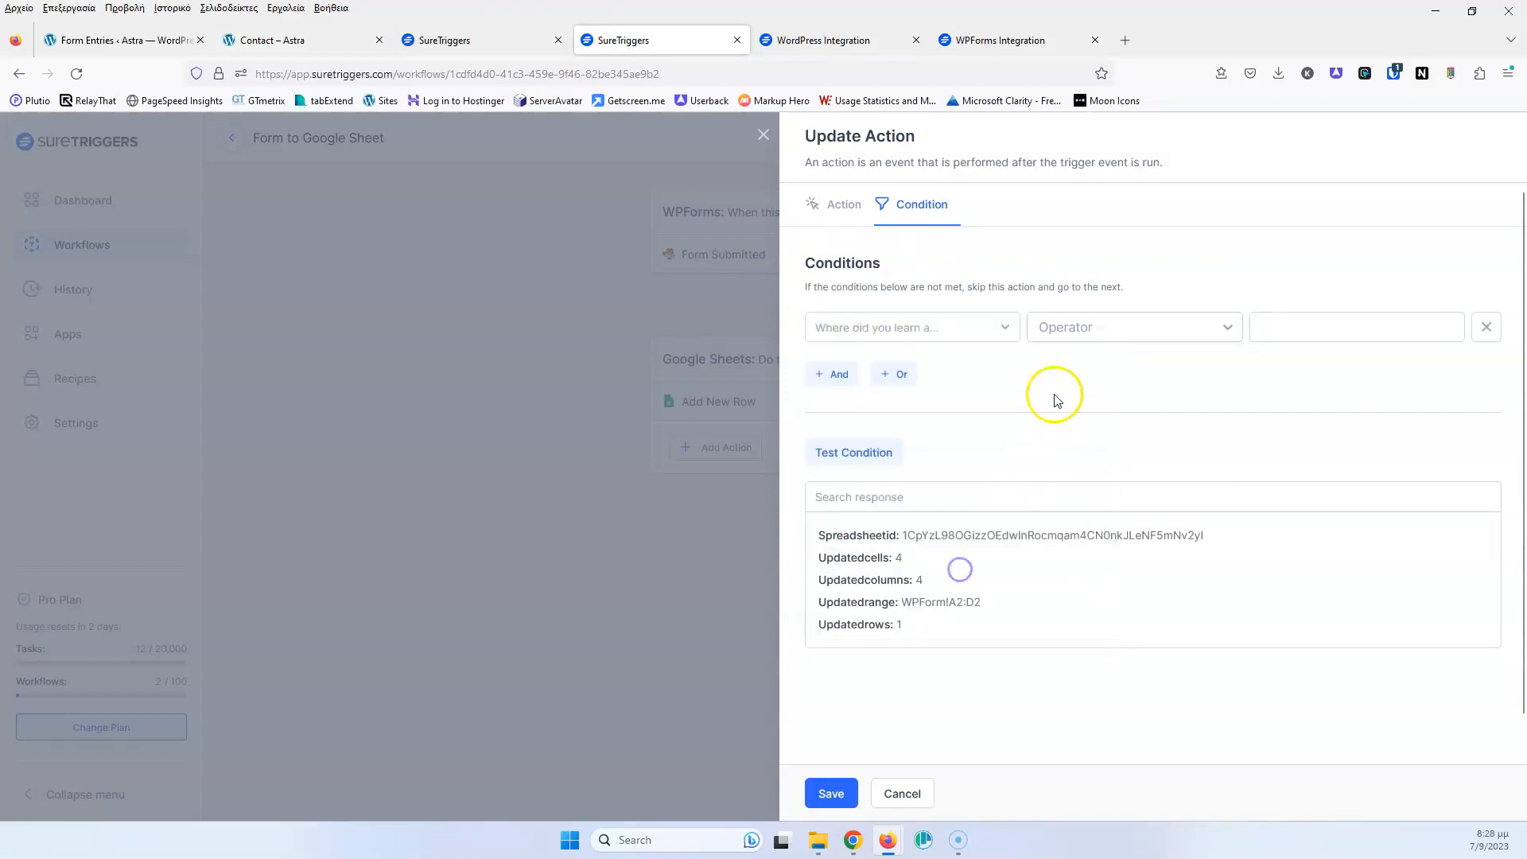
{"action": "left_click", "coordinate": [1145, 327]}
{"action": "left_click", "coordinate": [1131, 359]}
{"action": "left_click", "coordinate": [1269, 327]}
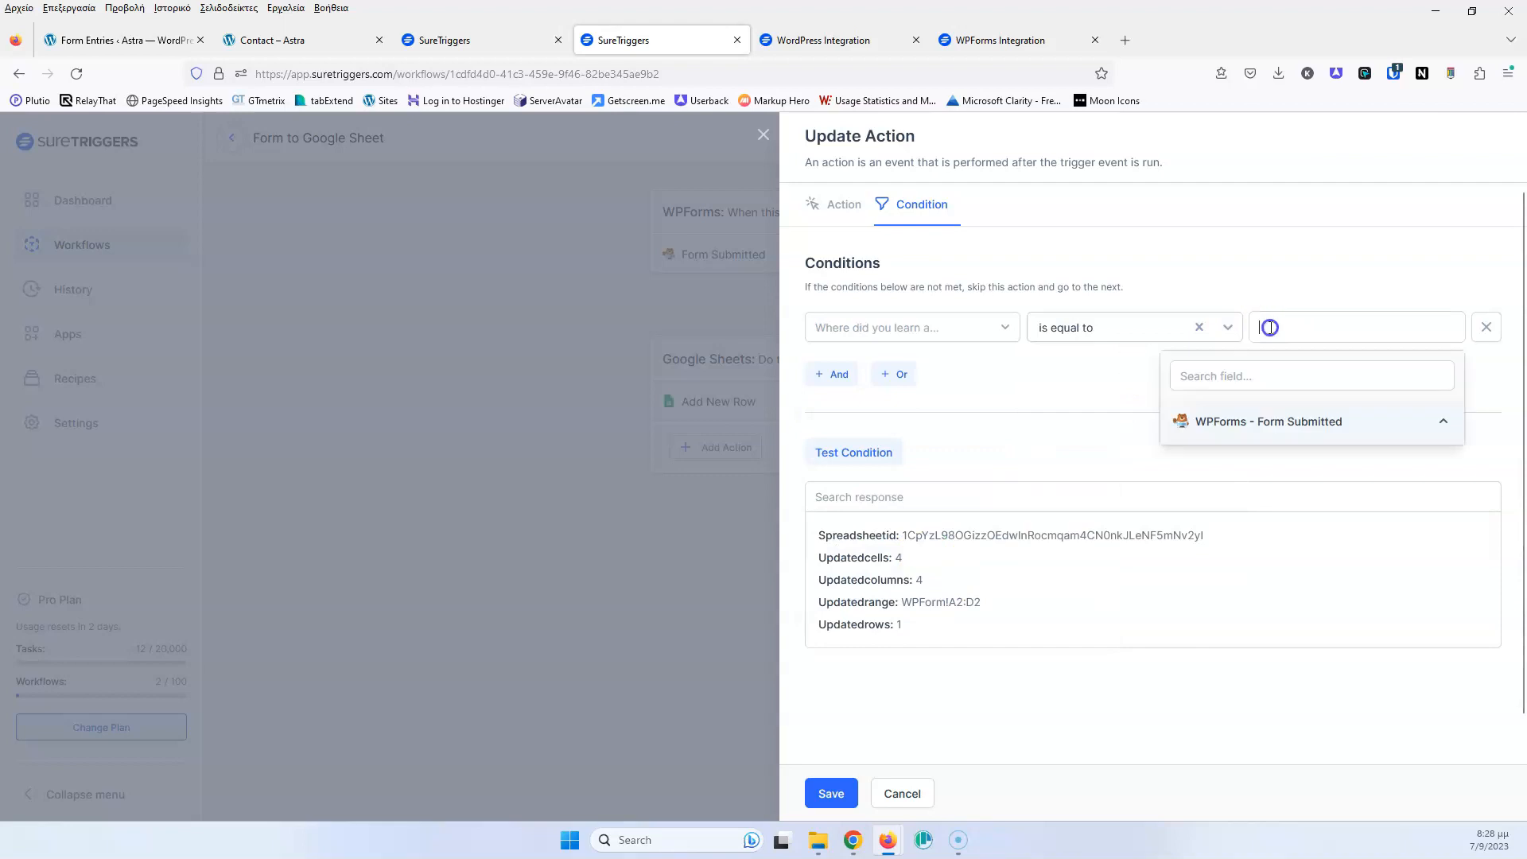
{"action": "left_click", "coordinate": [645, 404]}
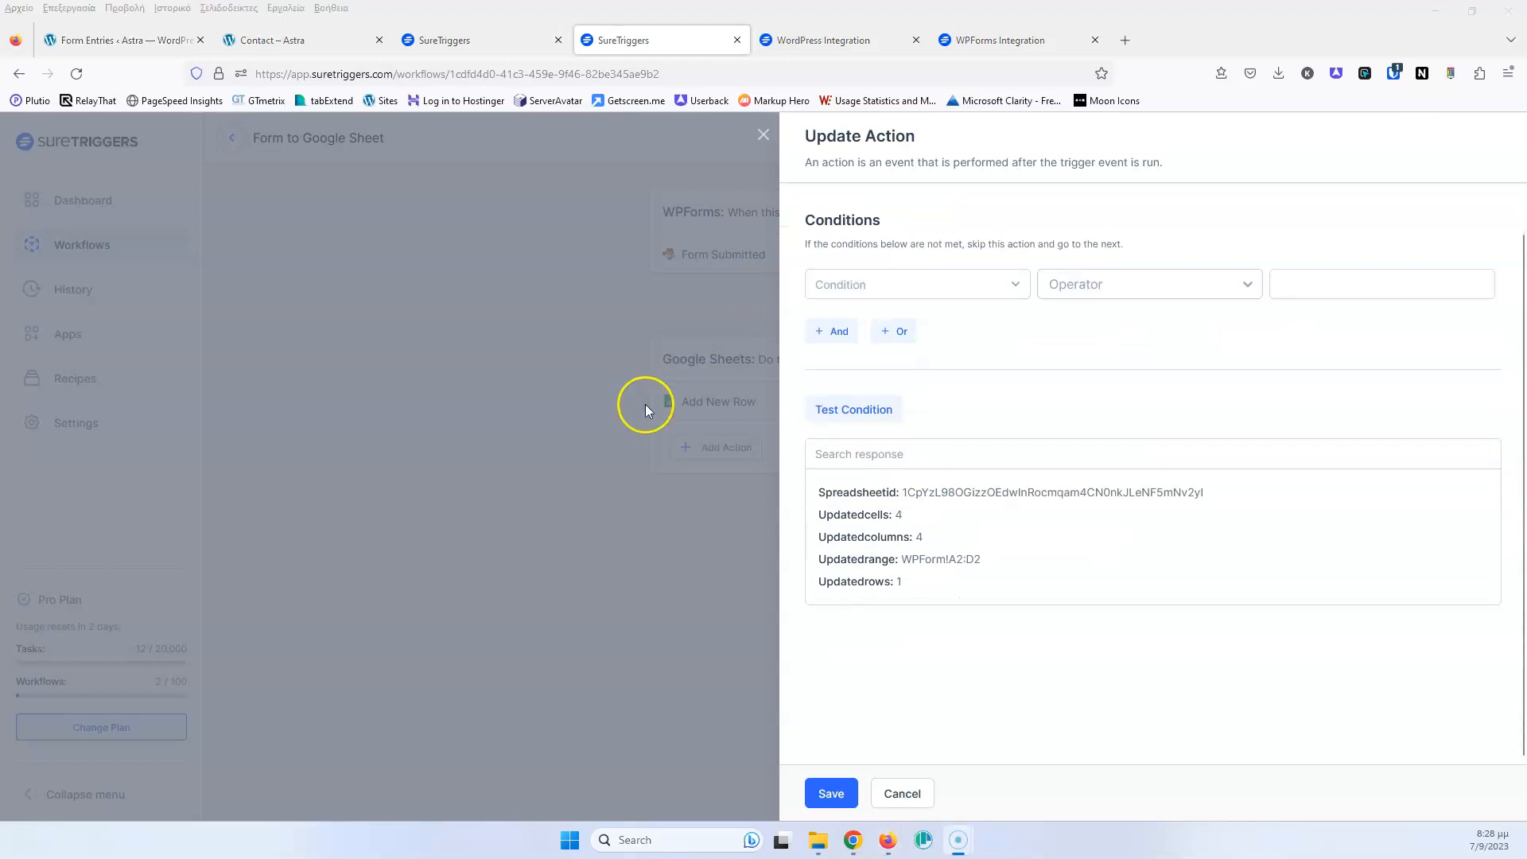
{"action": "left_click", "coordinate": [766, 139]}
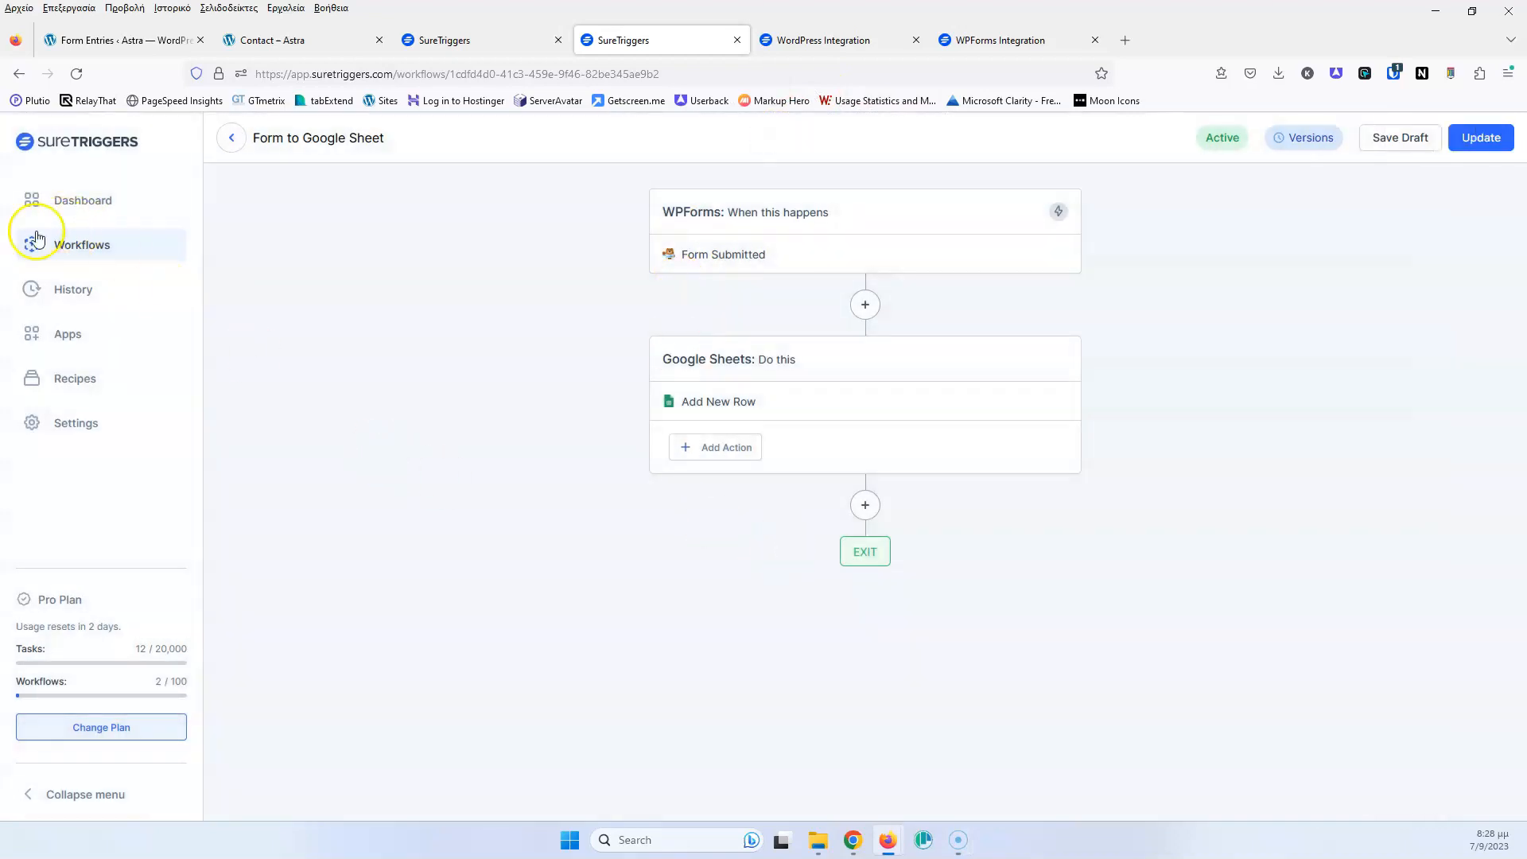
Review the Workflows list and connected Apps (Google Sheets, WordPress), then open Workflow History
{"action": "left_click", "coordinate": [72, 247]}
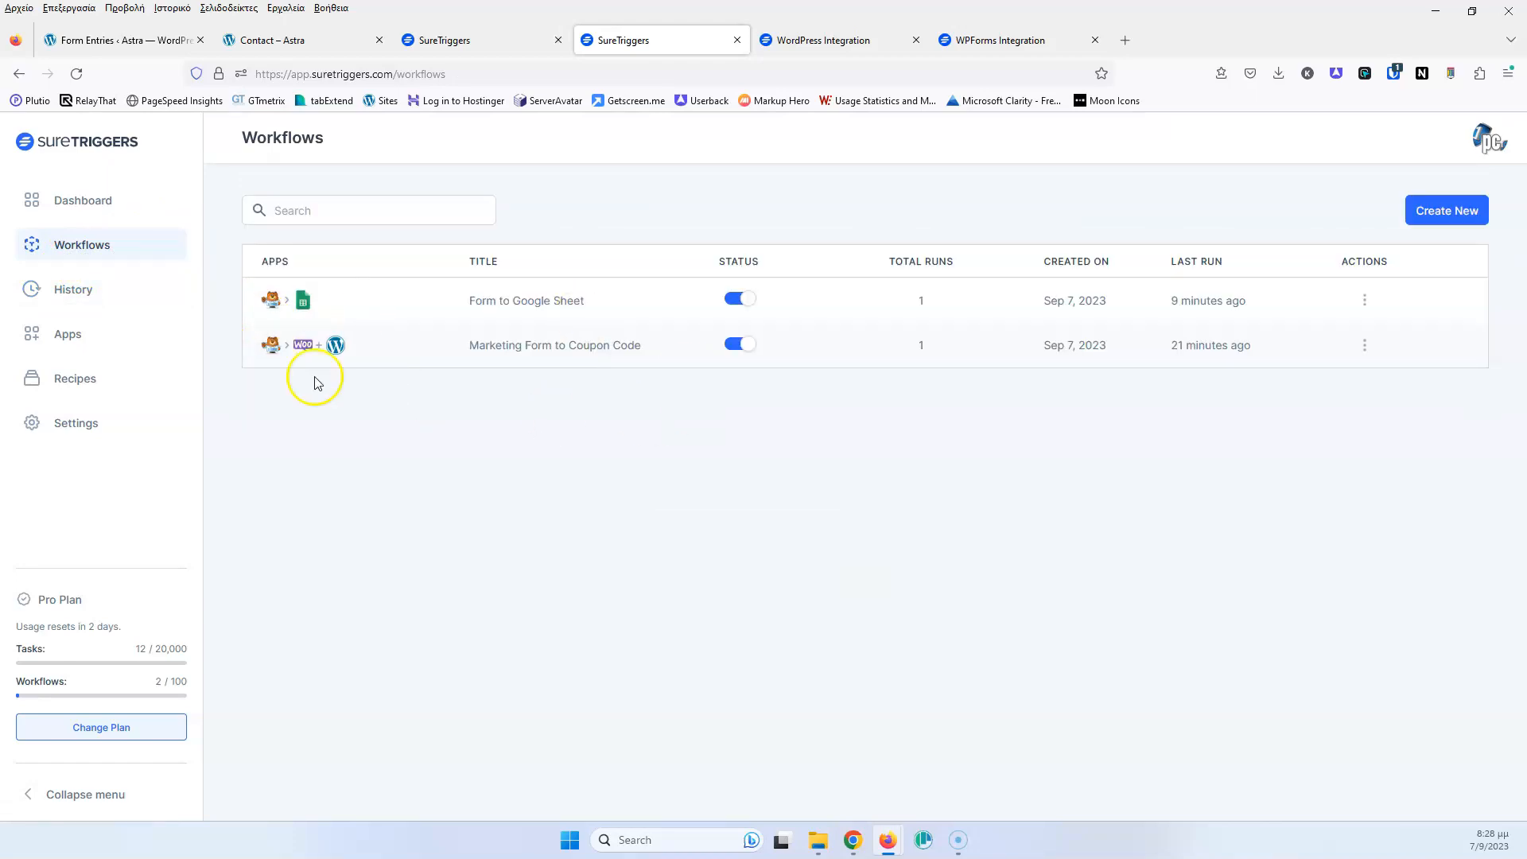
{"action": "left_click", "coordinate": [64, 344]}
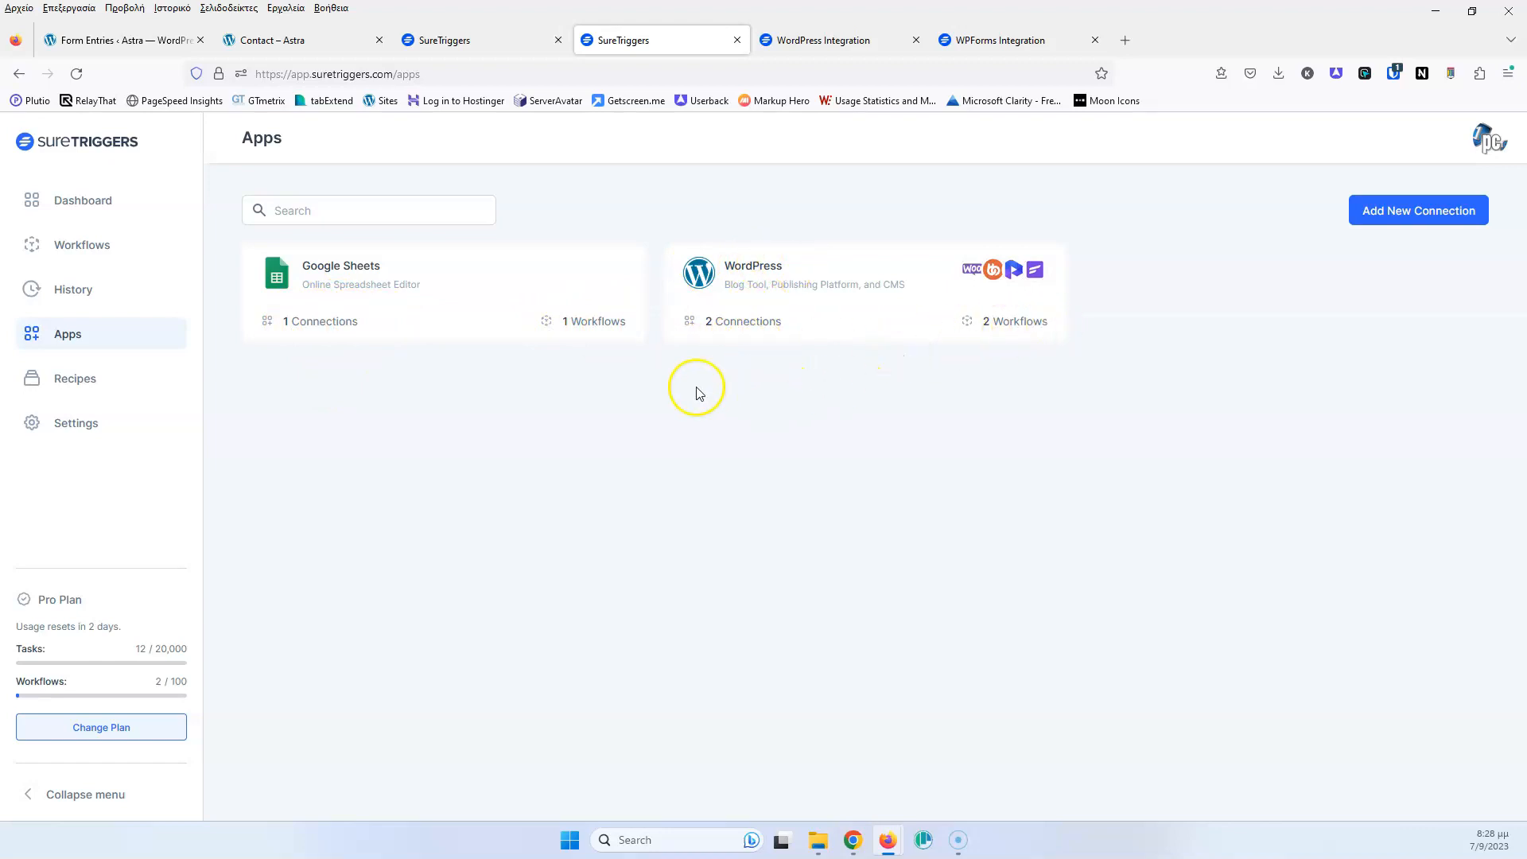
{"action": "left_click", "coordinate": [109, 289]}
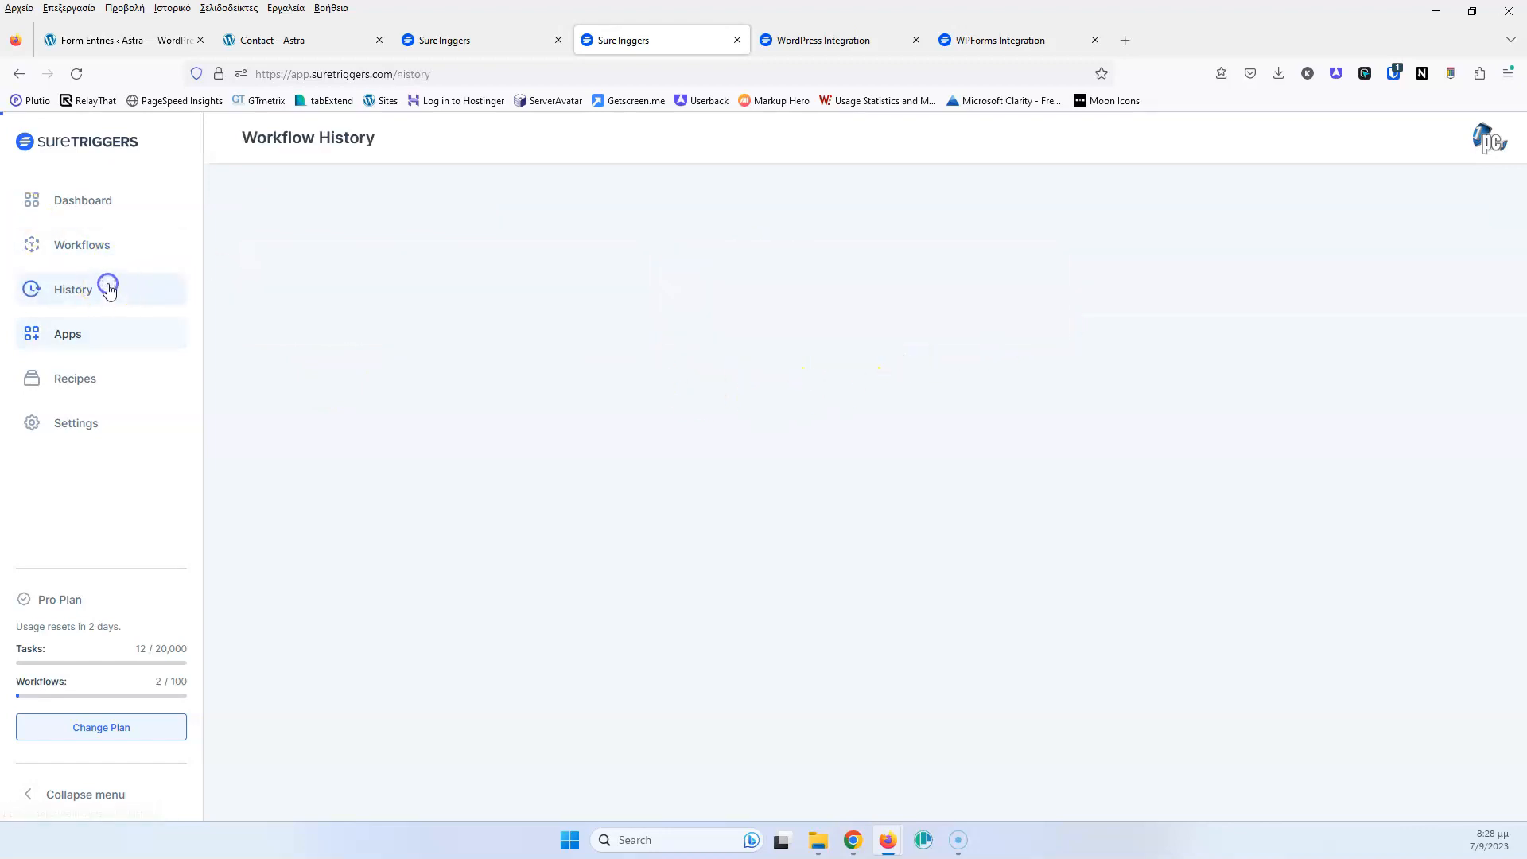
{"action": "left_click", "coordinate": [291, 49]}
Submit the Contact form with name Test 1, a test email, source Radio and a message
{"action": "left_click", "coordinate": [866, 248]}
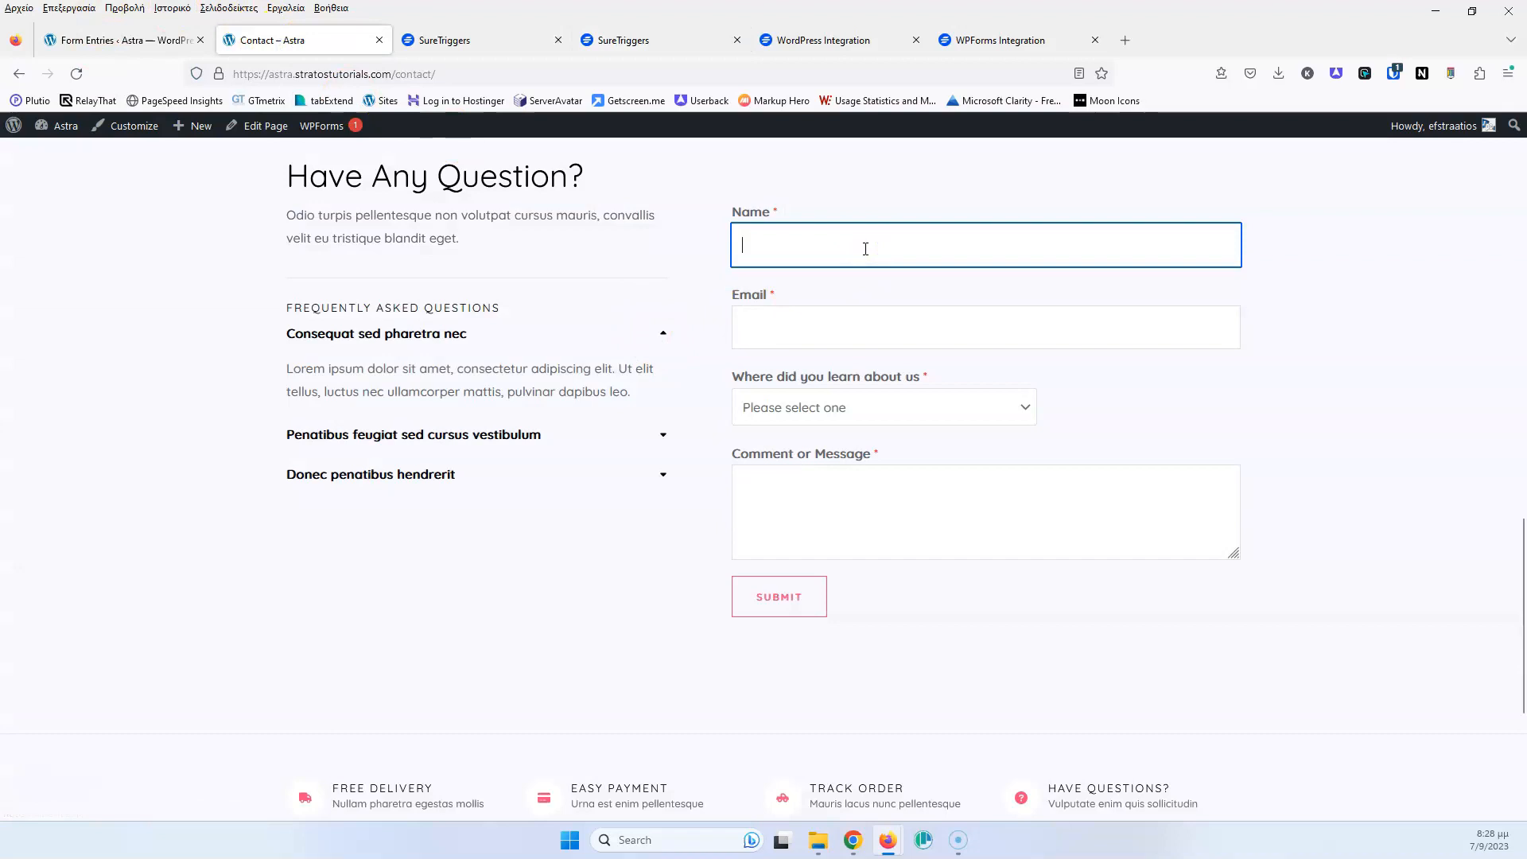
{"action": "type", "text": "Test 1"}
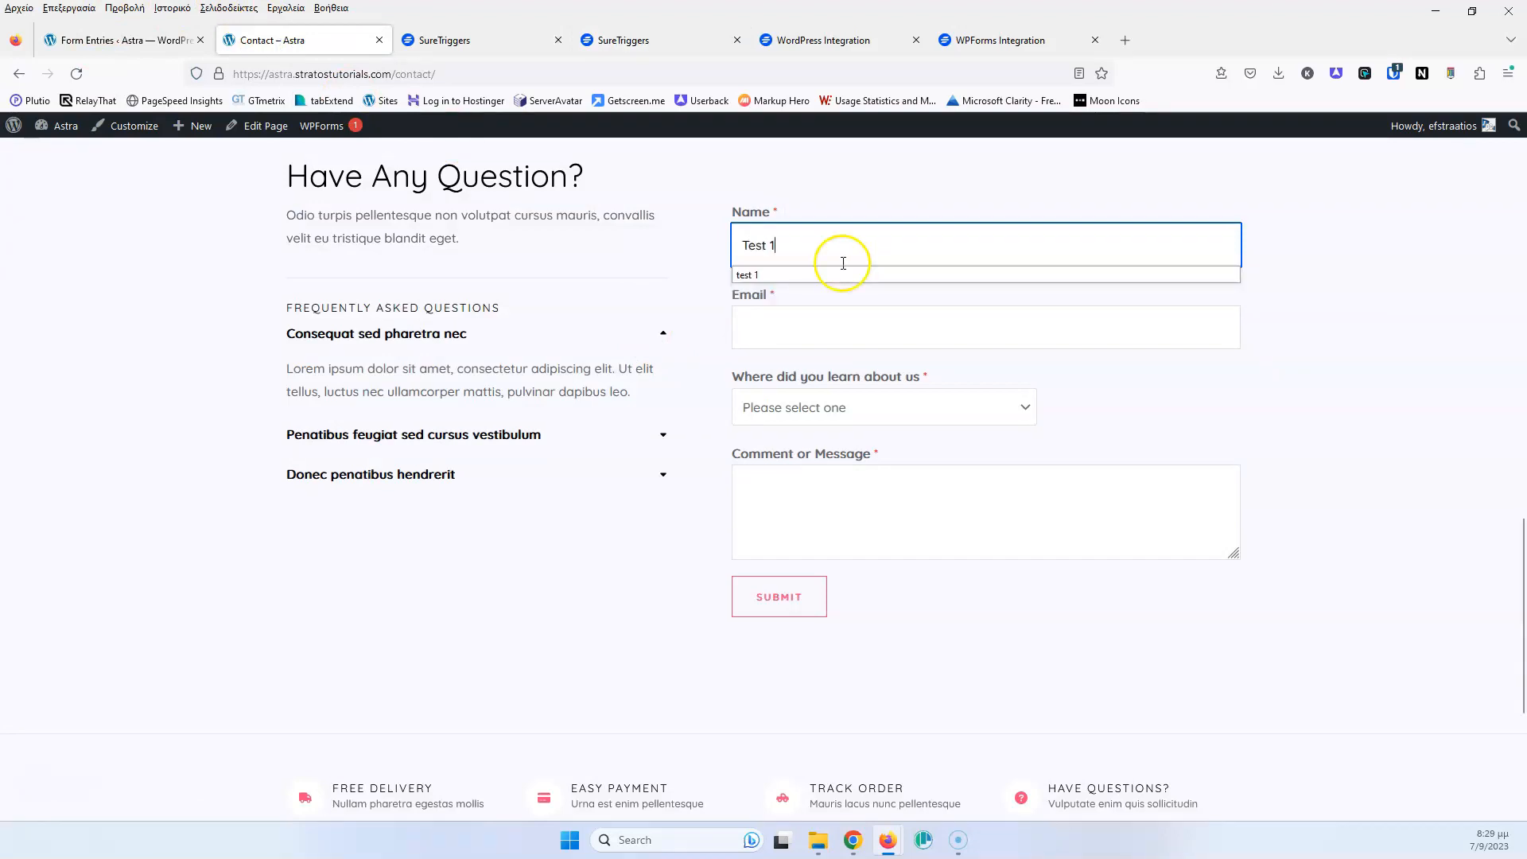
{"action": "left_click", "coordinate": [794, 328]}
{"action": "type", "text": "Test1"}
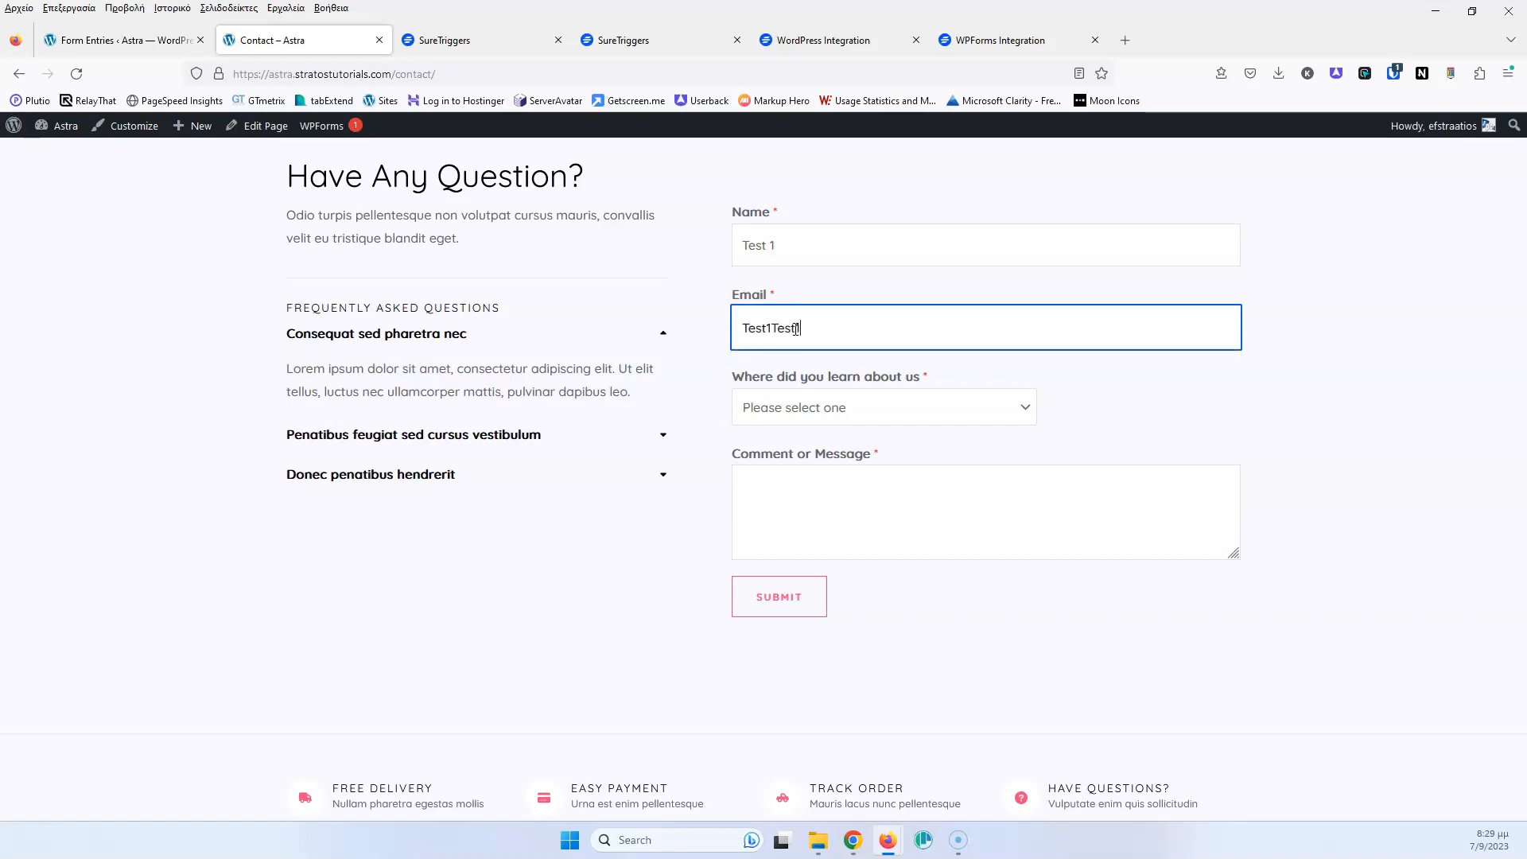
{"action": "key", "text": "Tab"}
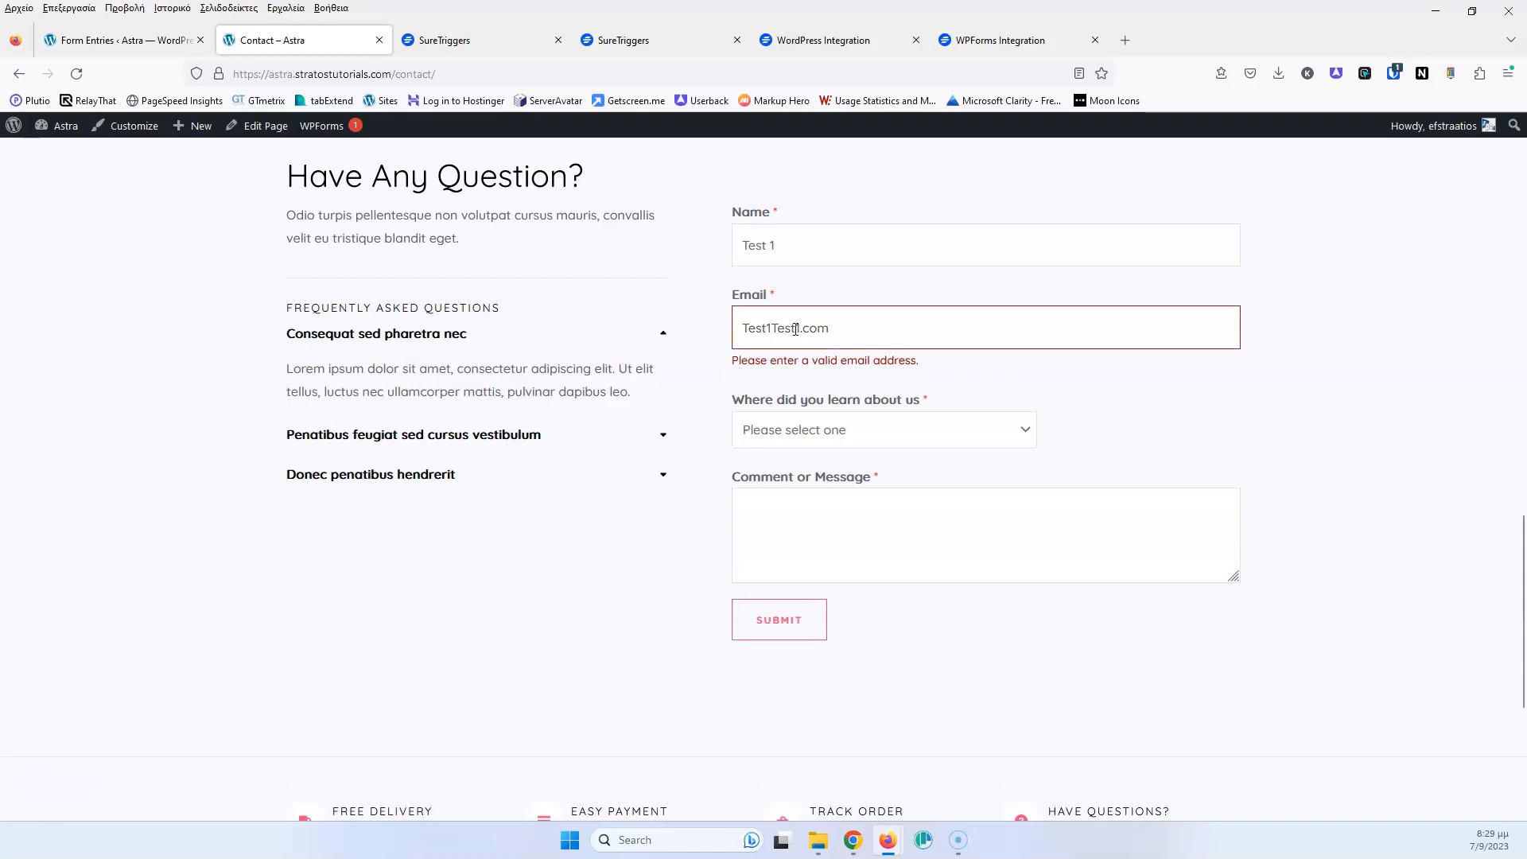
{"action": "left_click", "coordinate": [773, 329]}
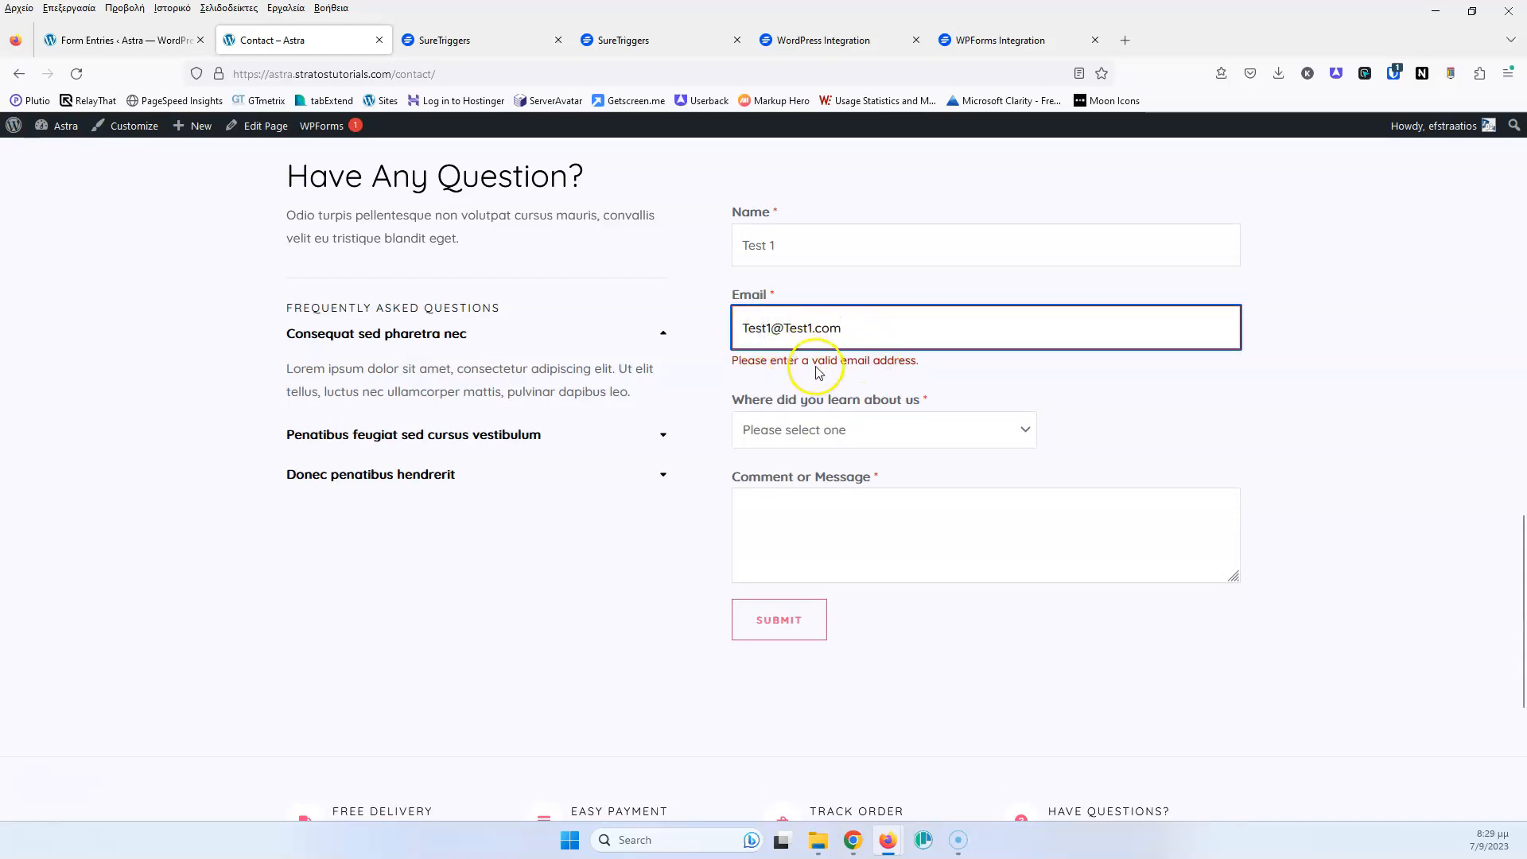
{"action": "left_click", "coordinate": [835, 429]}
{"action": "left_click", "coordinate": [811, 486]}
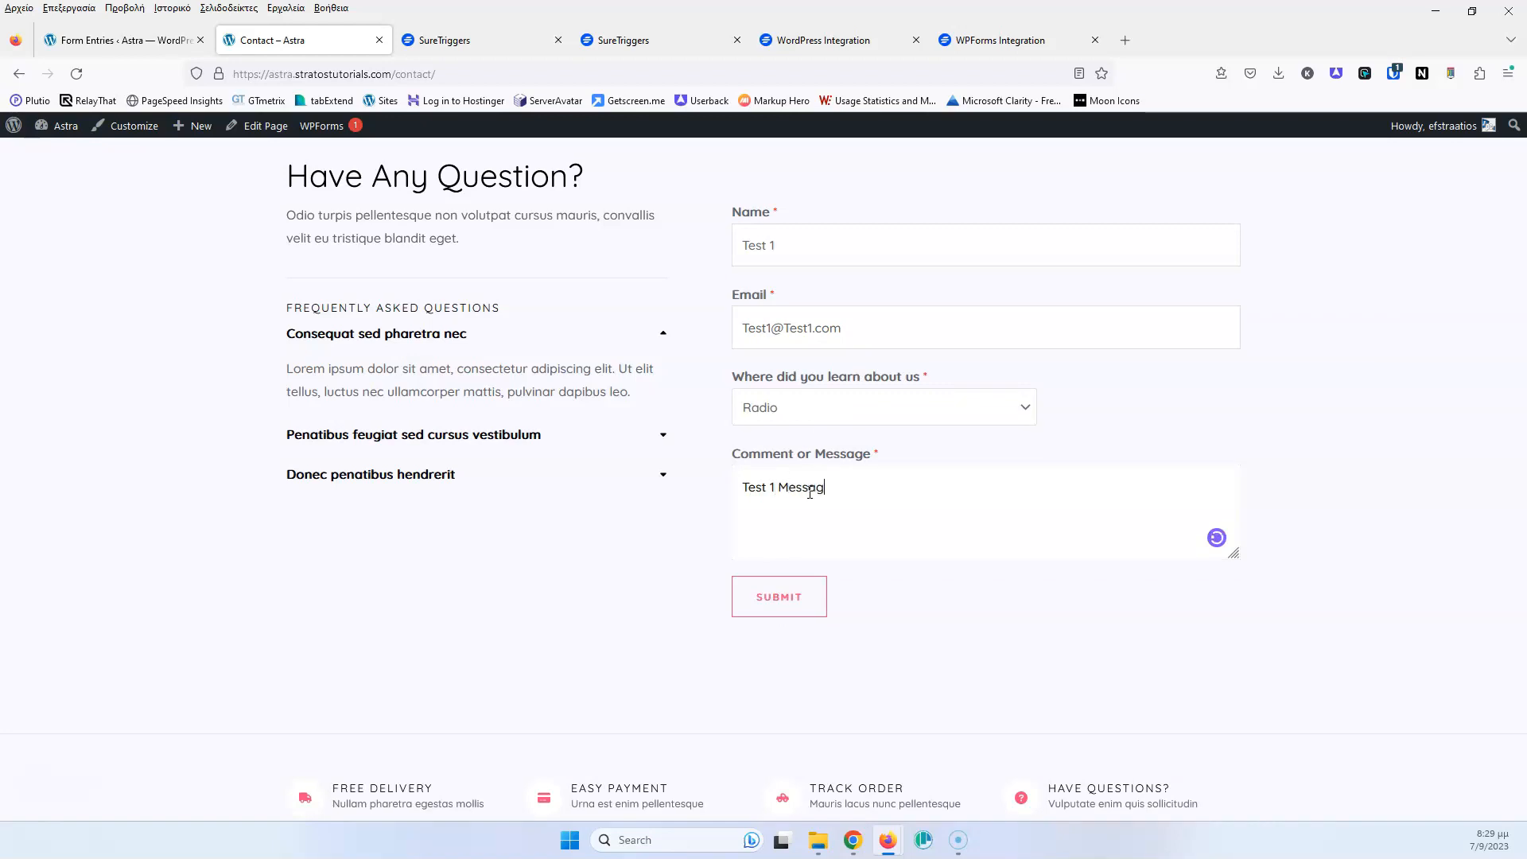
{"action": "left_click", "coordinate": [811, 582]}
Check that row 3 of the WPForm sheet now holds the Test 1 entry with Radio
{"action": "left_click_drag", "start_coordinate": [0, 191], "coordinate": [726, 209]}
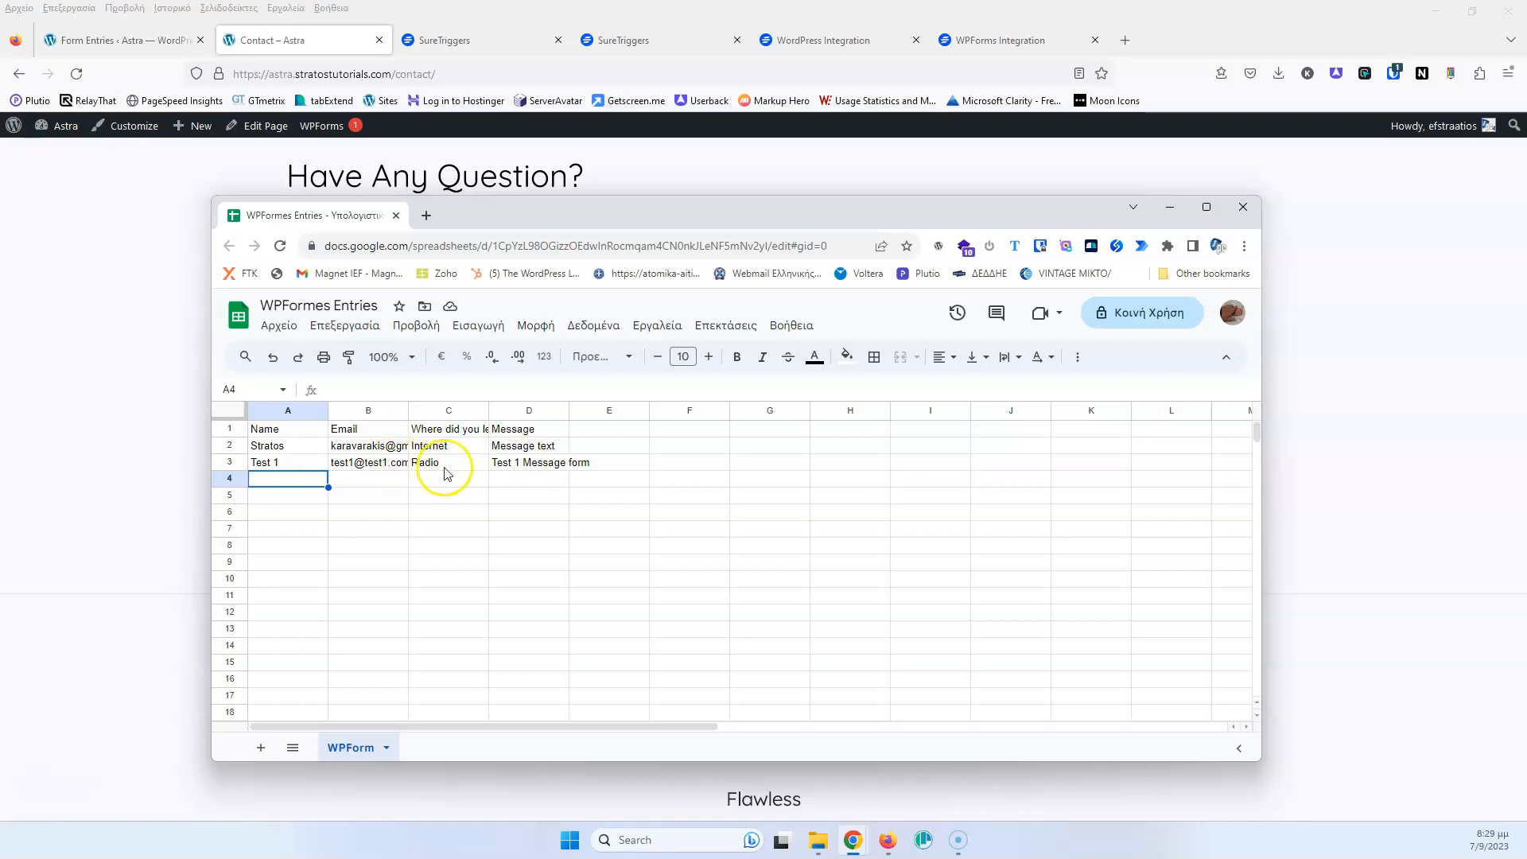
{"action": "left_click_drag", "start_coordinate": [1032, 217], "coordinate": [0, 183]}
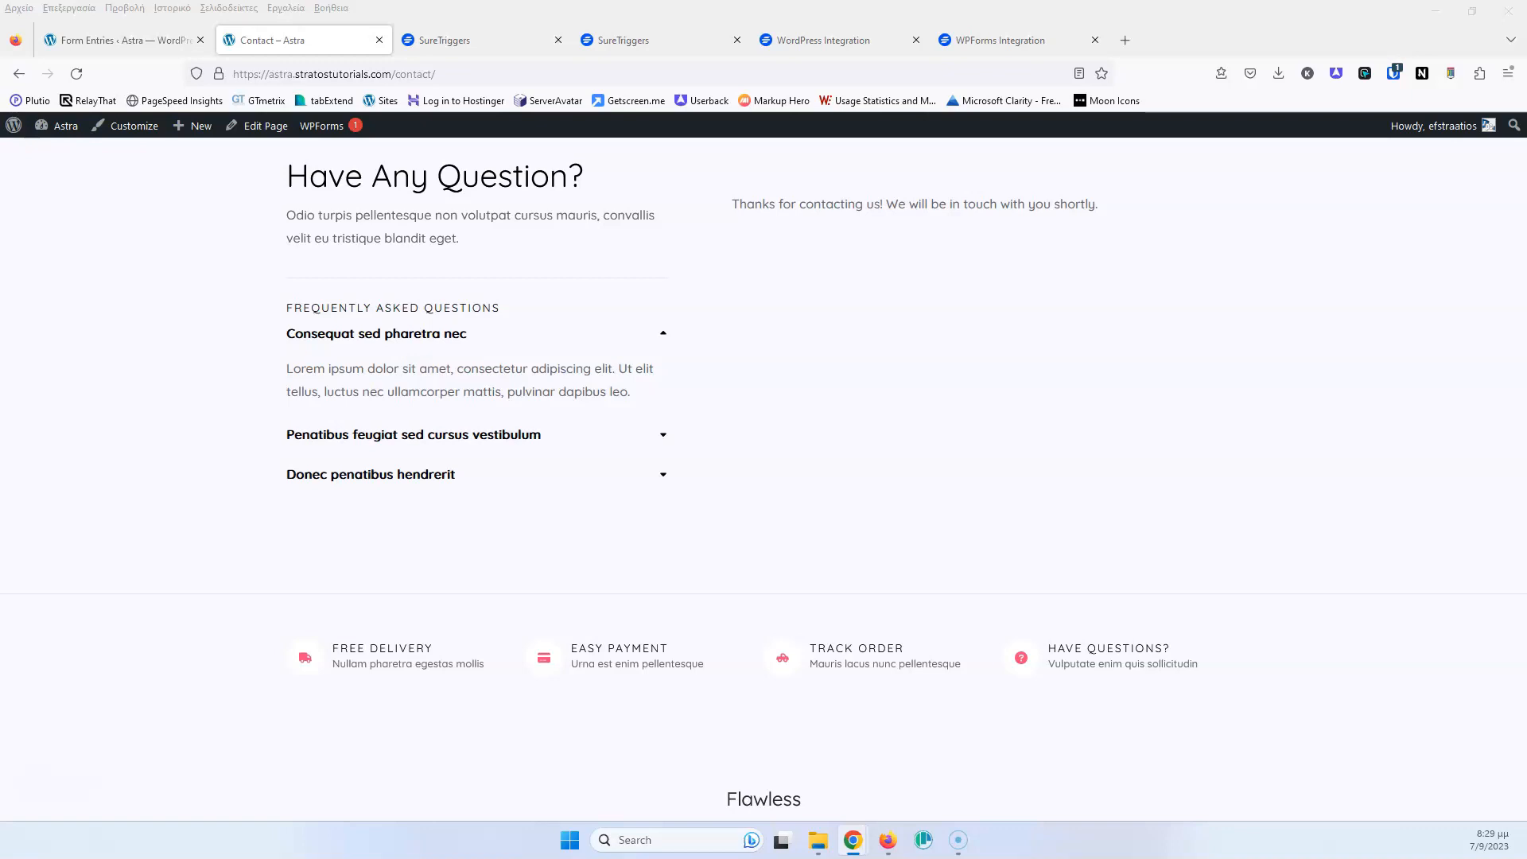
{"action": "left_click", "coordinate": [477, 40]}
Open the newest Success run in Workflow History and inspect its WPForms and Google Sheets data
{"action": "left_click", "coordinate": [103, 289]}
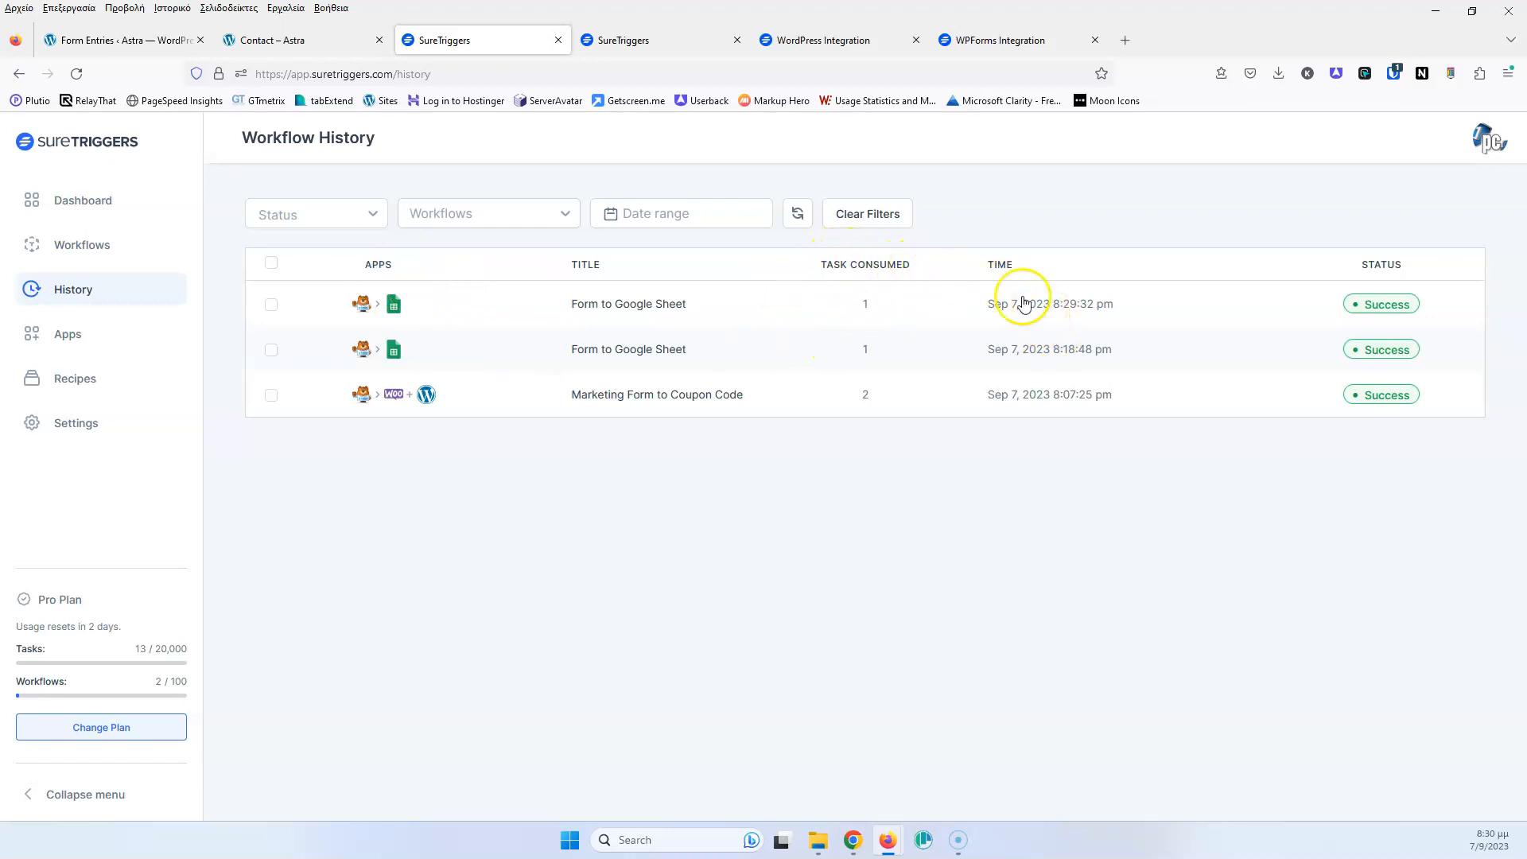
{"action": "left_click", "coordinate": [1403, 313]}
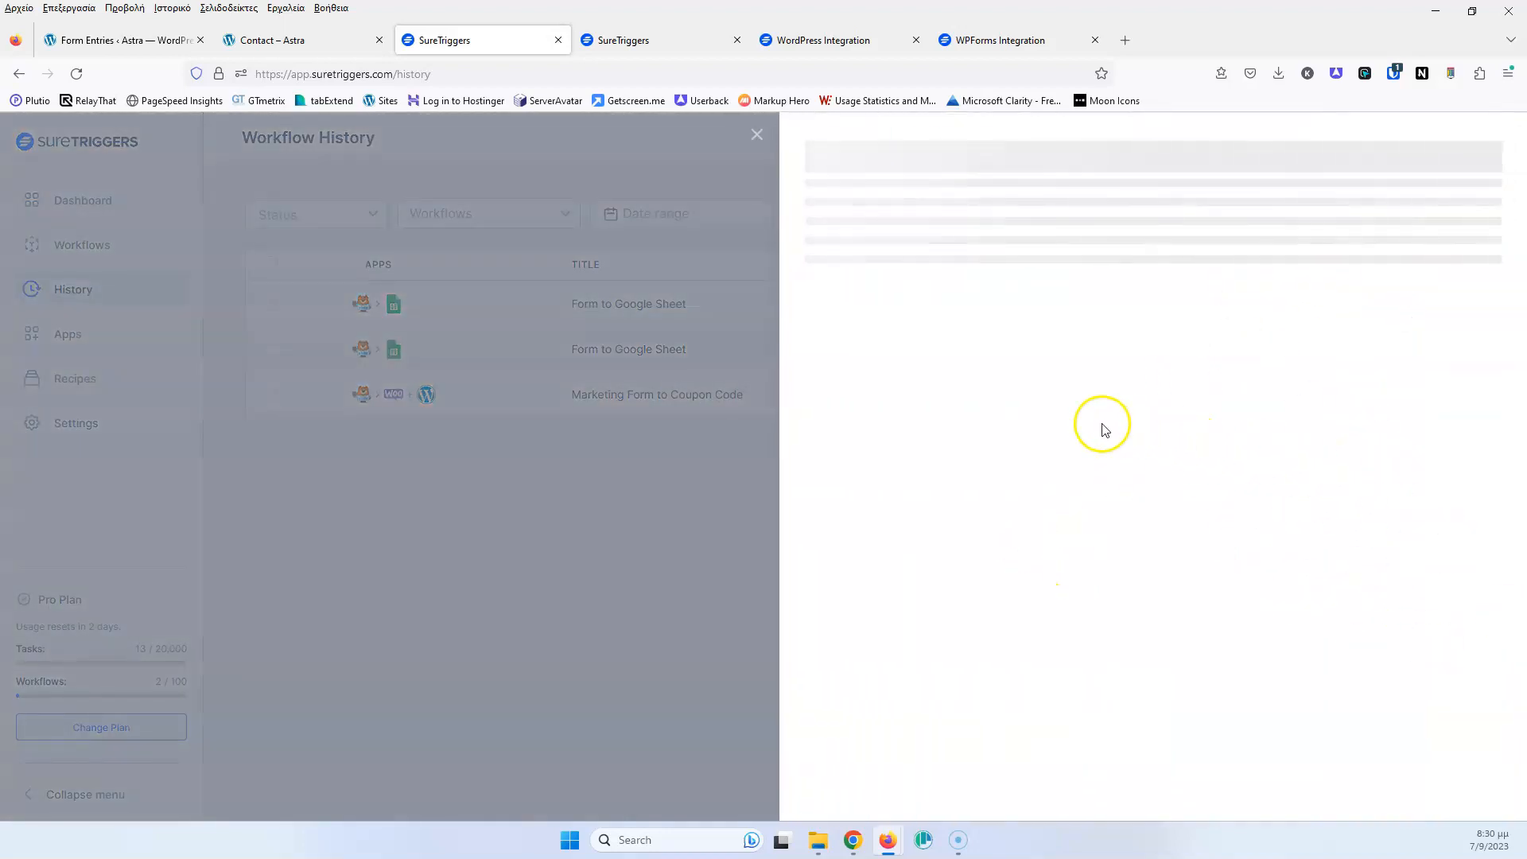
{"action": "left_click", "coordinate": [1062, 314]}
{"action": "scroll", "coordinate": [1039, 350], "scroll_direction": "down", "scroll_amount": 10}
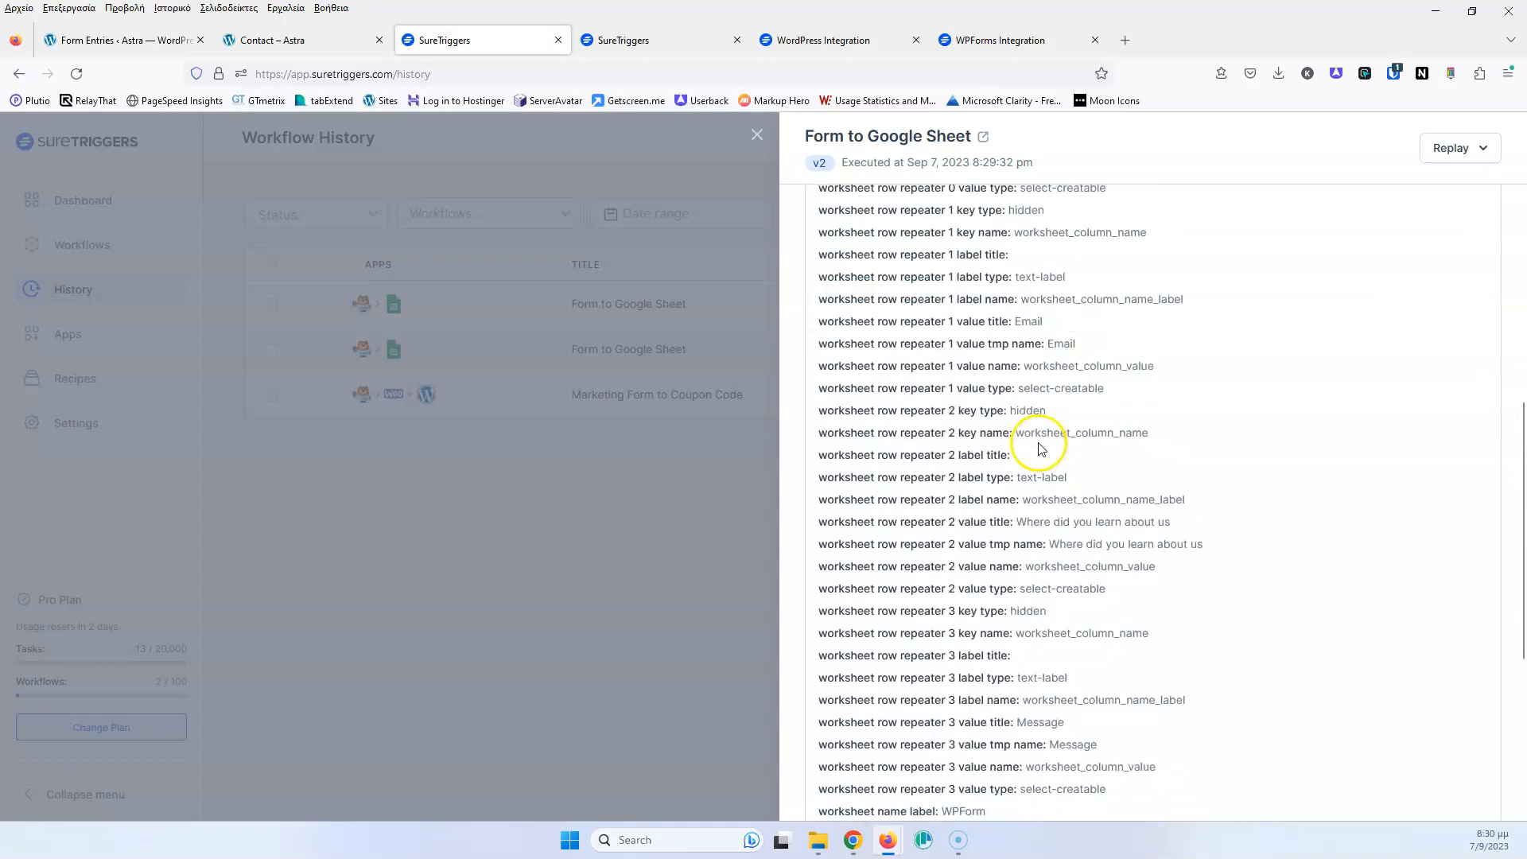
{"action": "scroll", "coordinate": [1040, 443], "scroll_direction": "up", "scroll_amount": 10}
{"action": "left_click", "coordinate": [1067, 232]}
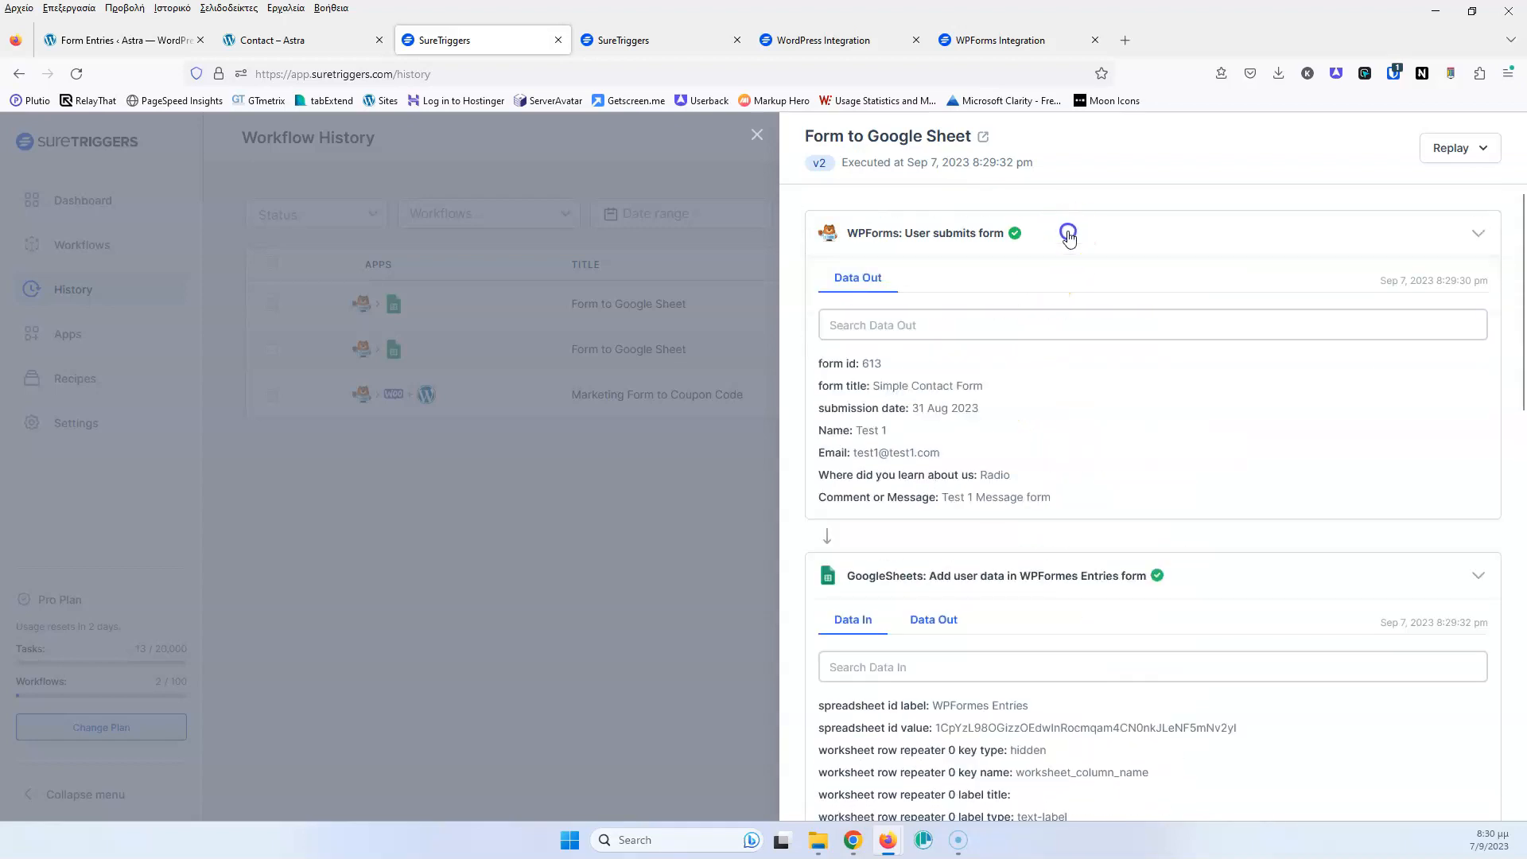
{"action": "left_click", "coordinate": [760, 134]}
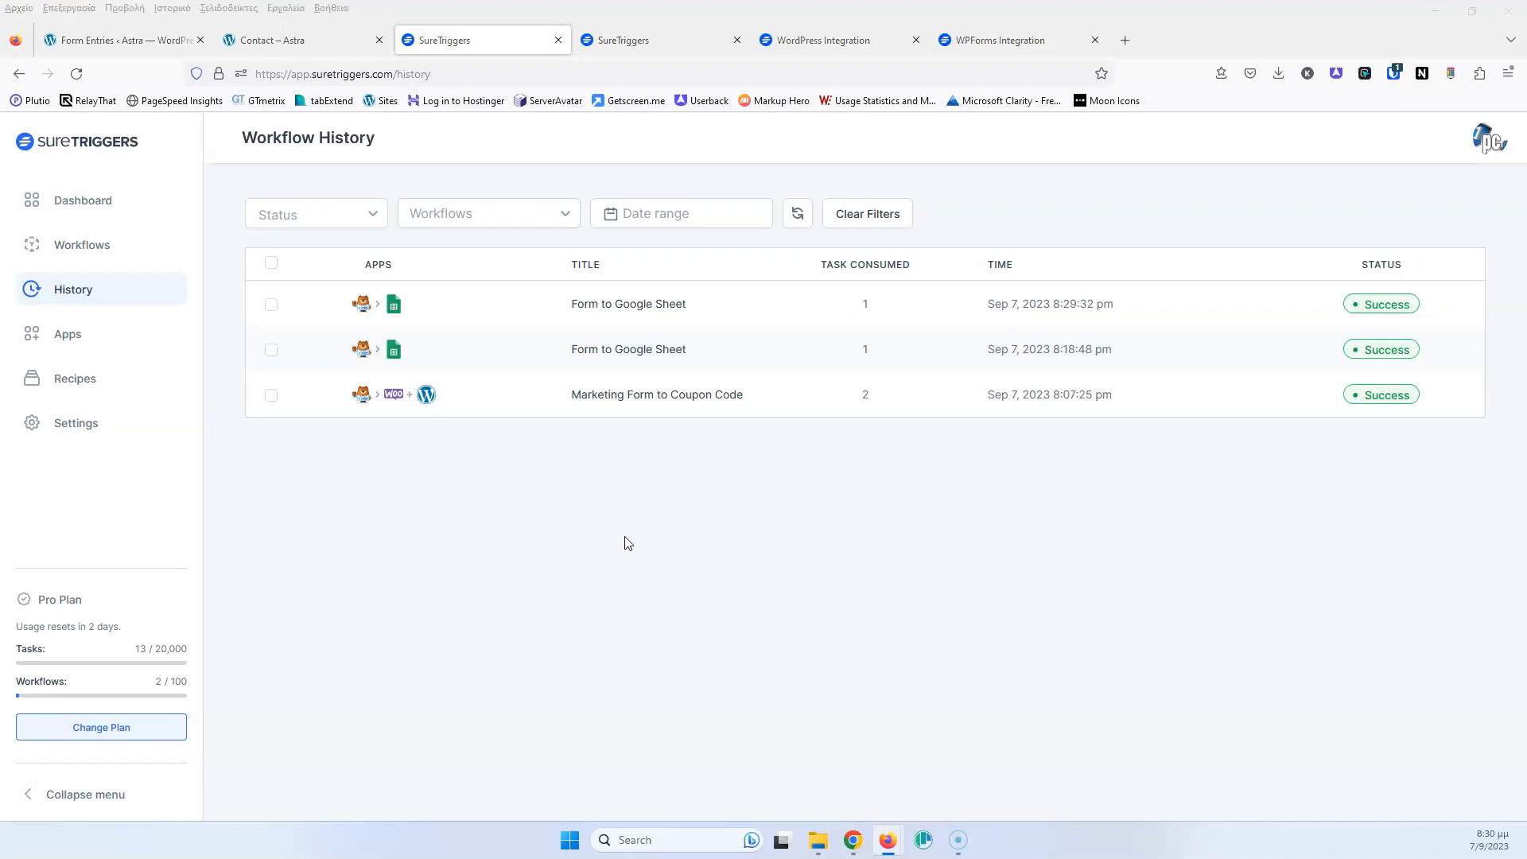
{"action": "left_click", "coordinate": [862, 32]}
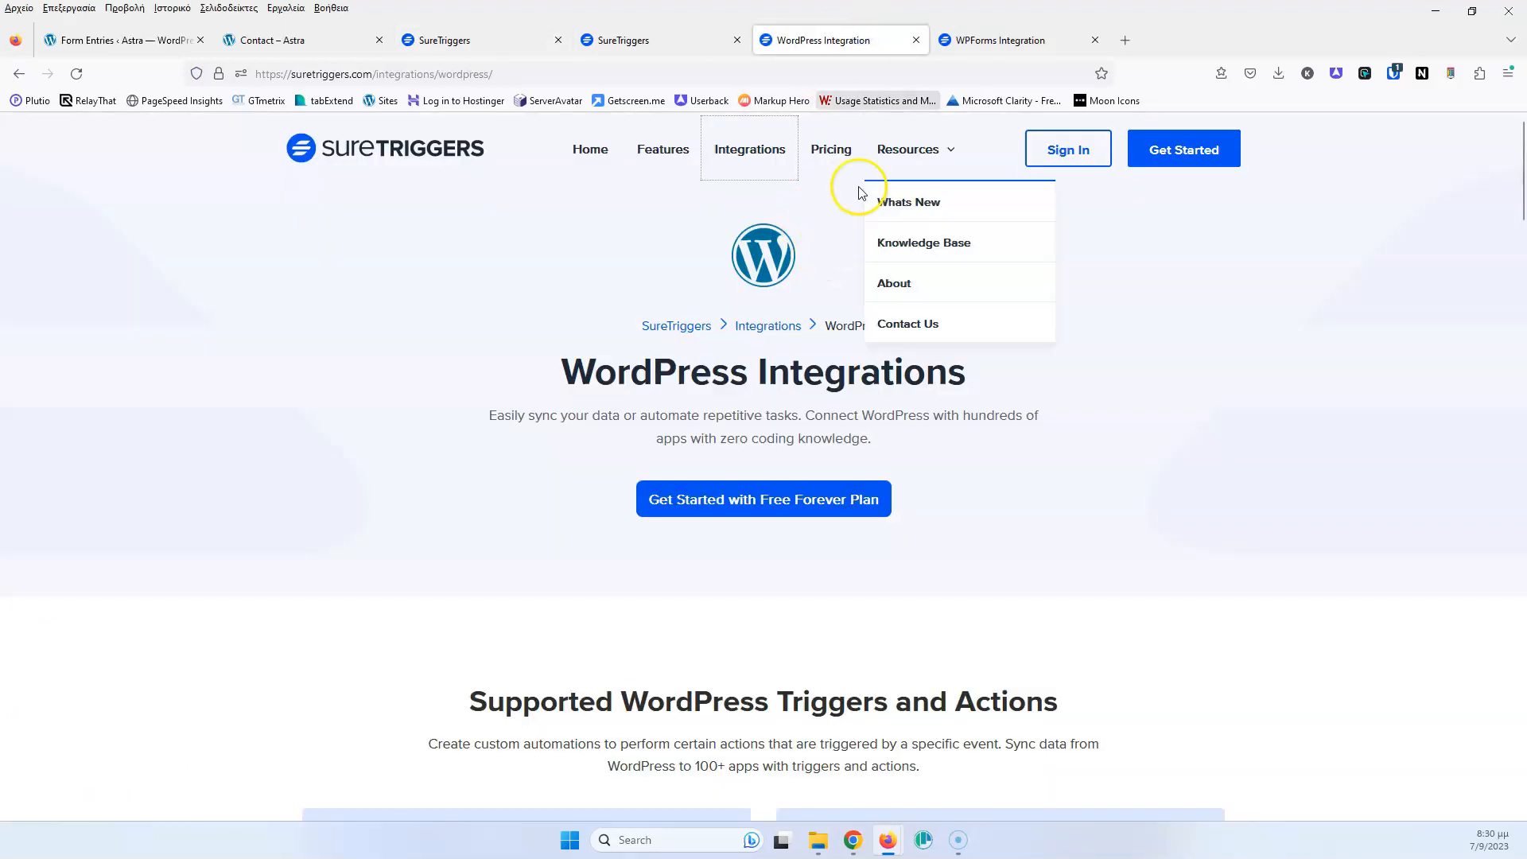
Browse the WPForms integration page and full integrations list, then return to the Workflows list
{"action": "left_click", "coordinate": [1000, 40]}
{"action": "scroll", "coordinate": [745, 262], "scroll_direction": "up", "scroll_amount": 1}
{"action": "scroll", "coordinate": [745, 262], "scroll_direction": "up", "scroll_amount": 3}
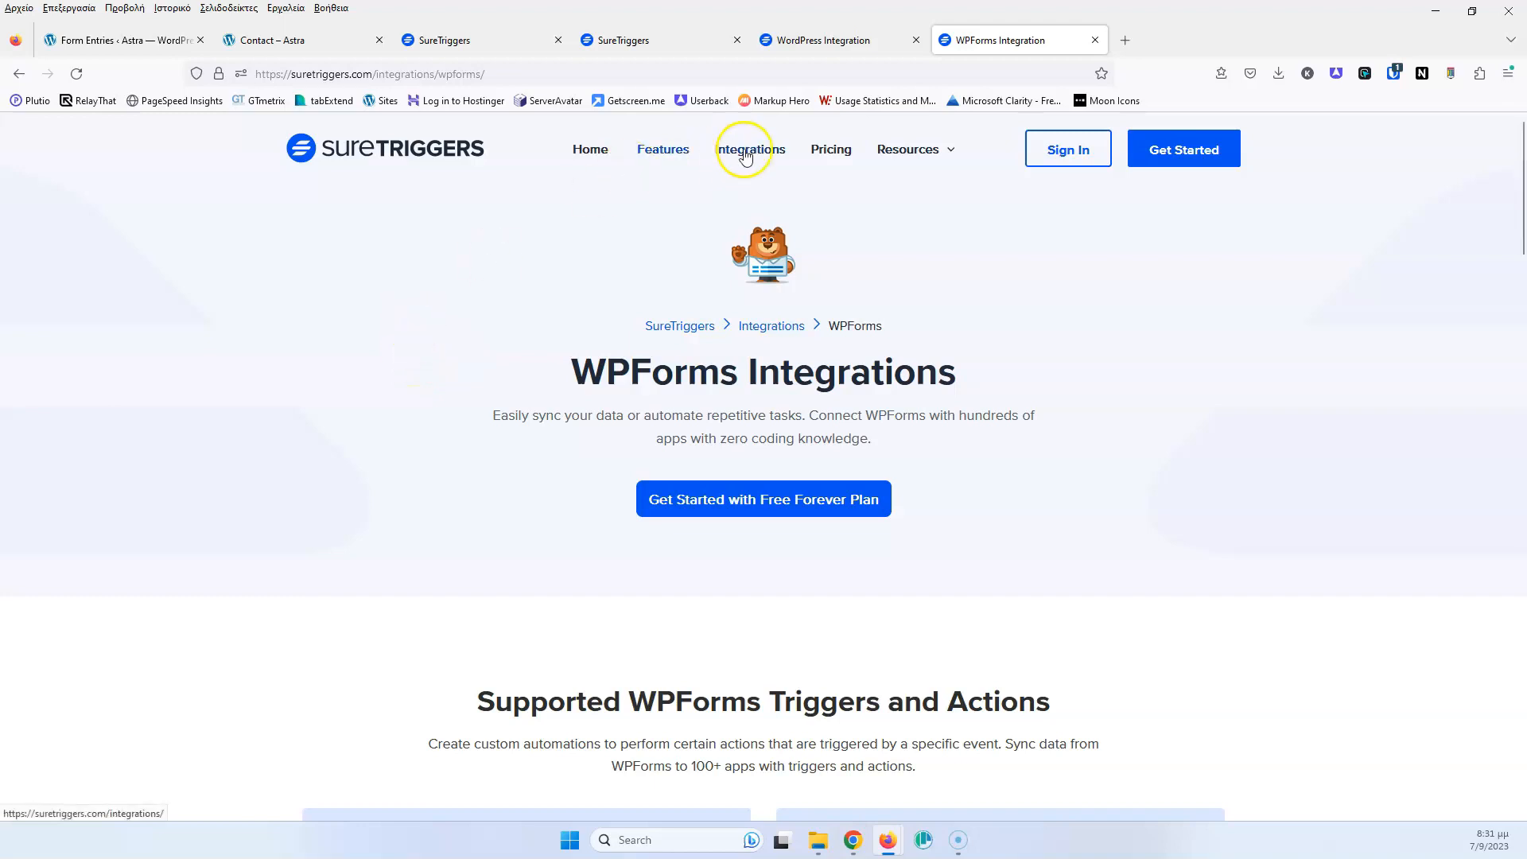
{"action": "left_click", "coordinate": [745, 150]}
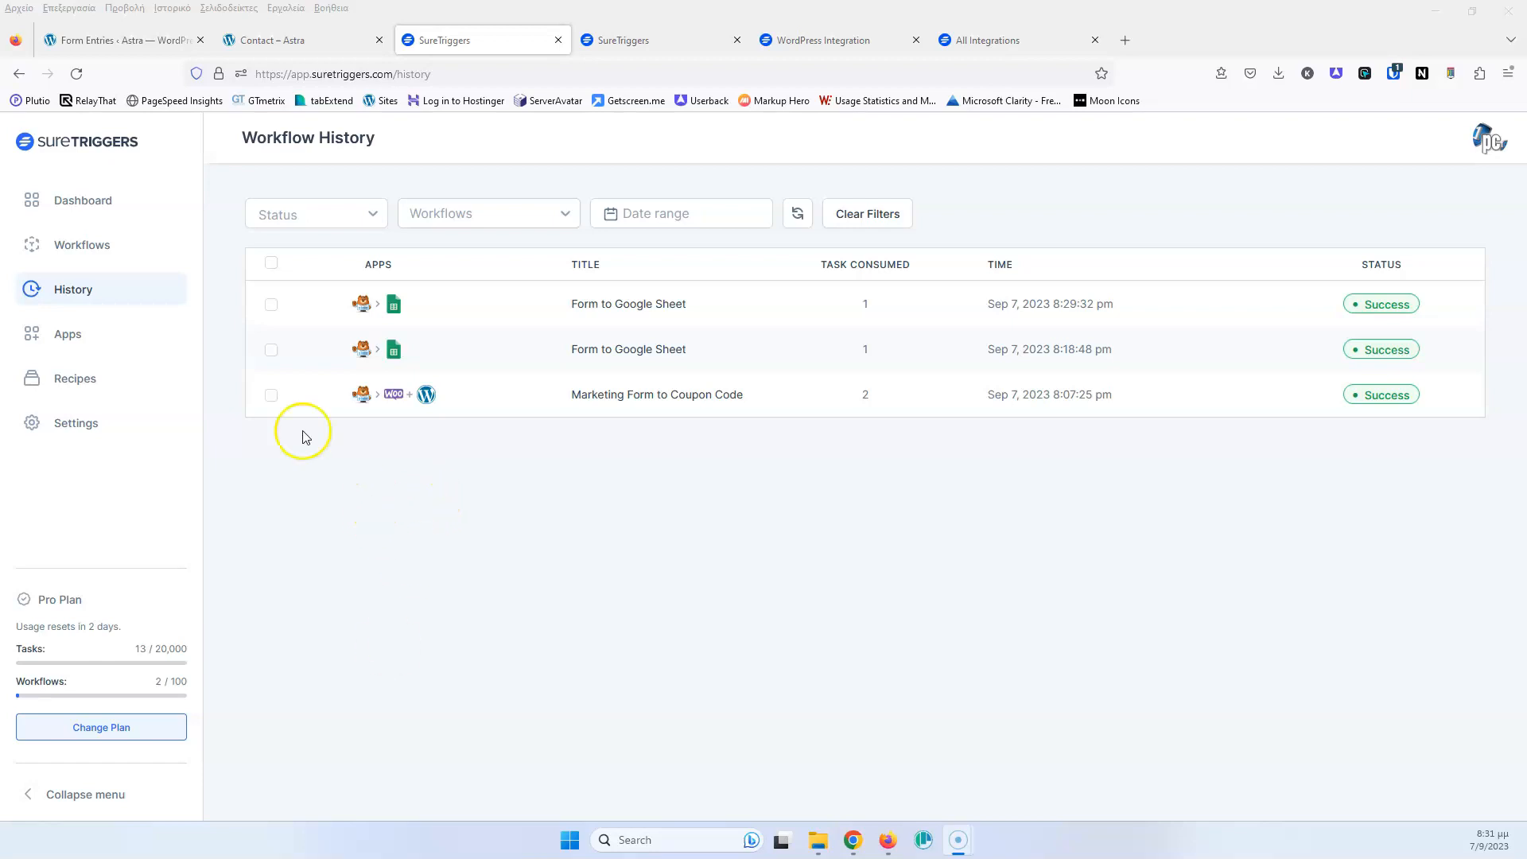
{"action": "left_click", "coordinate": [86, 256]}
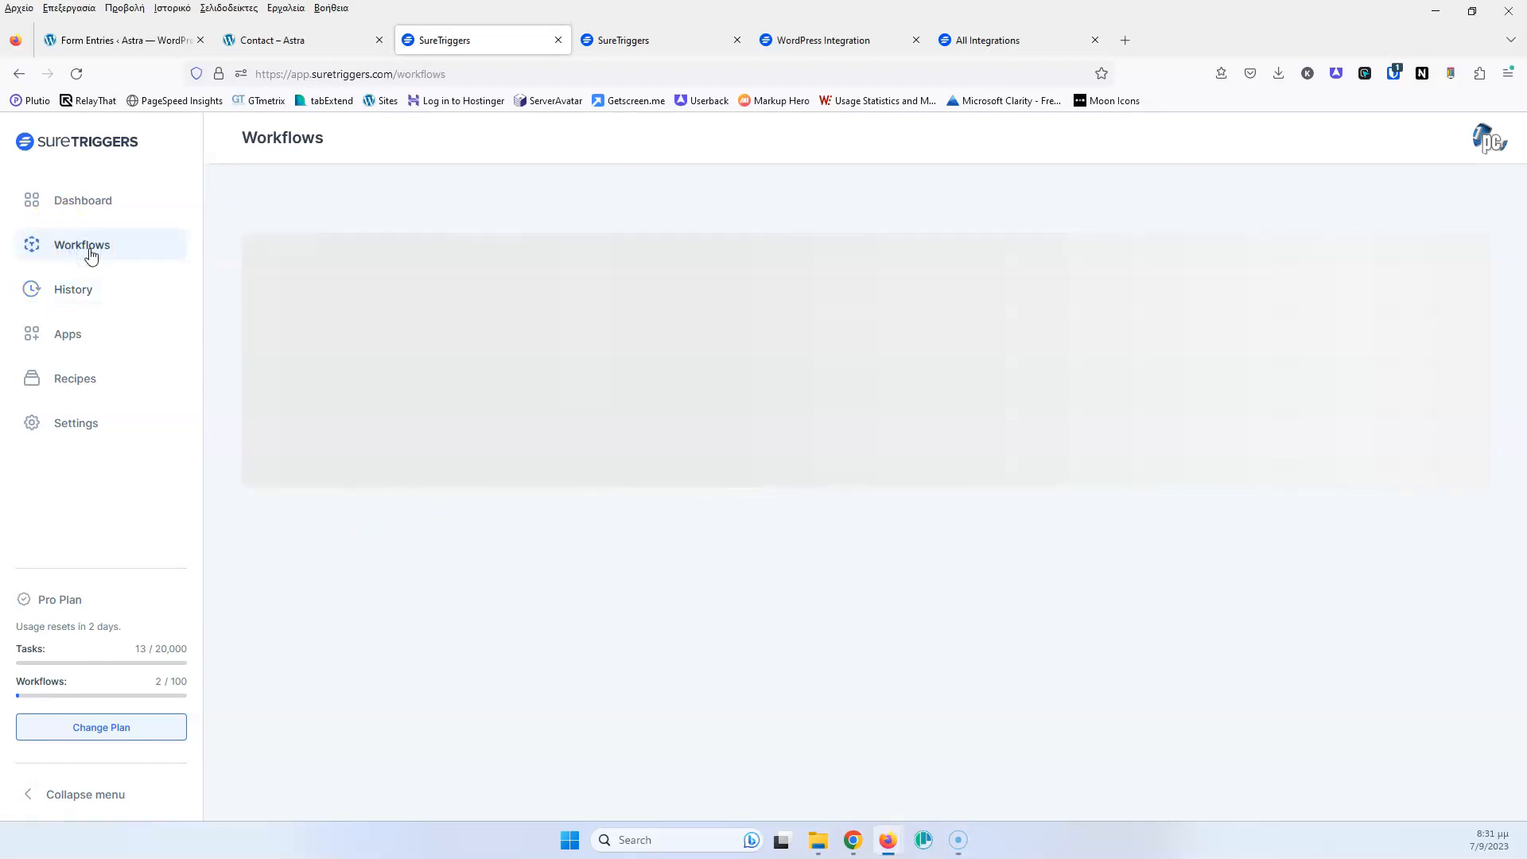